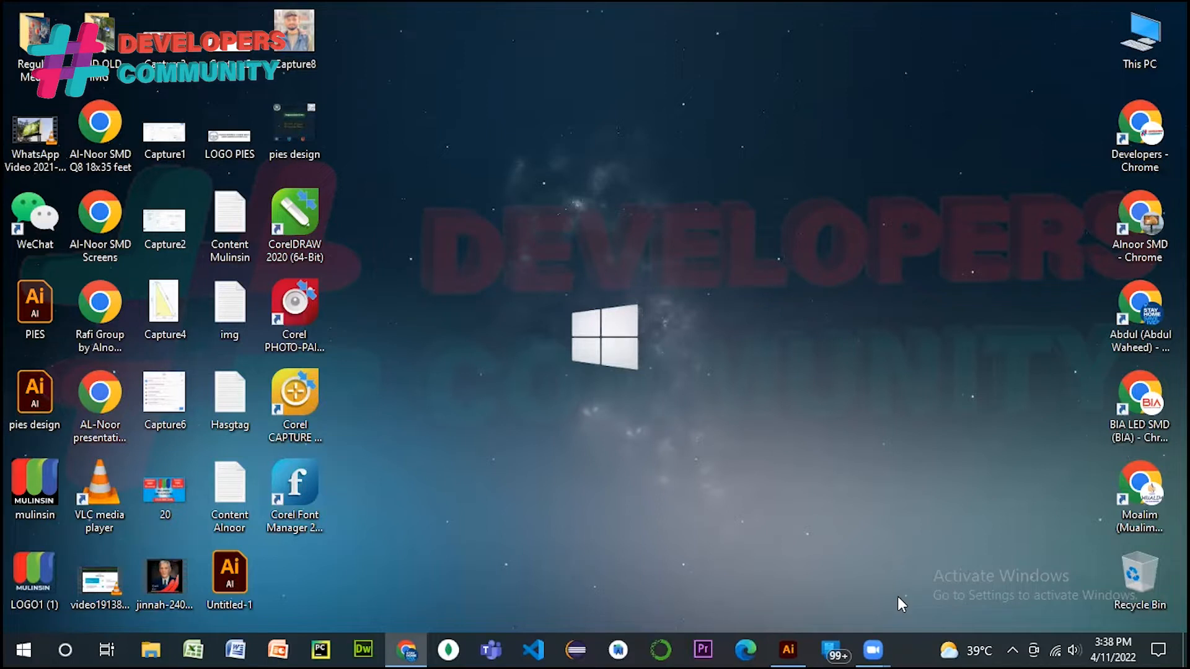
- Switch to Chrome and look over the open Pixabay, Freepik and Unsplash search pages, returning to the Freepik results
left_click(406, 650)
left_click(323, 16)
left_click(71, 12)
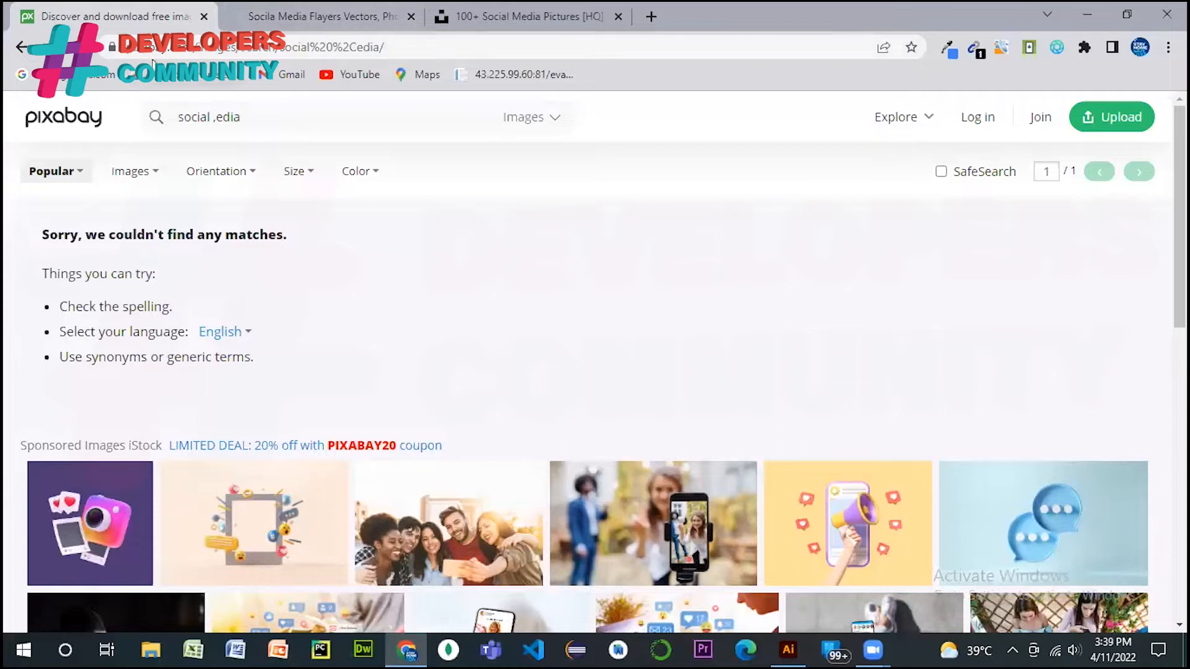
left_click(288, 10)
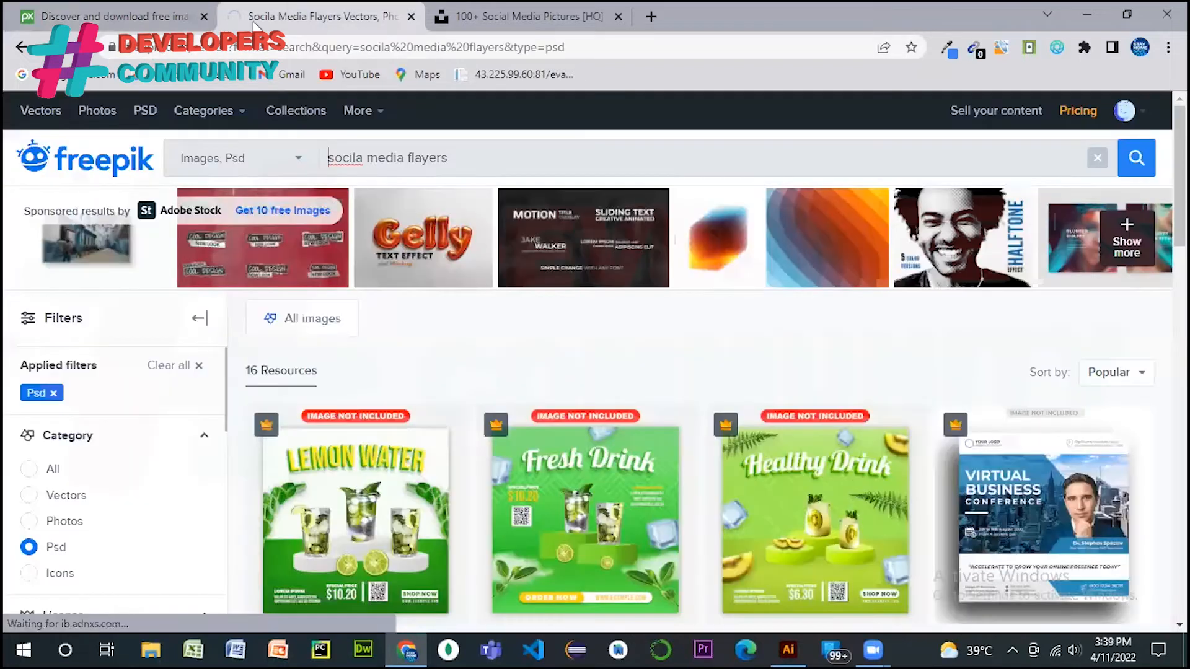
left_click(527, 16)
left_click(305, 10)
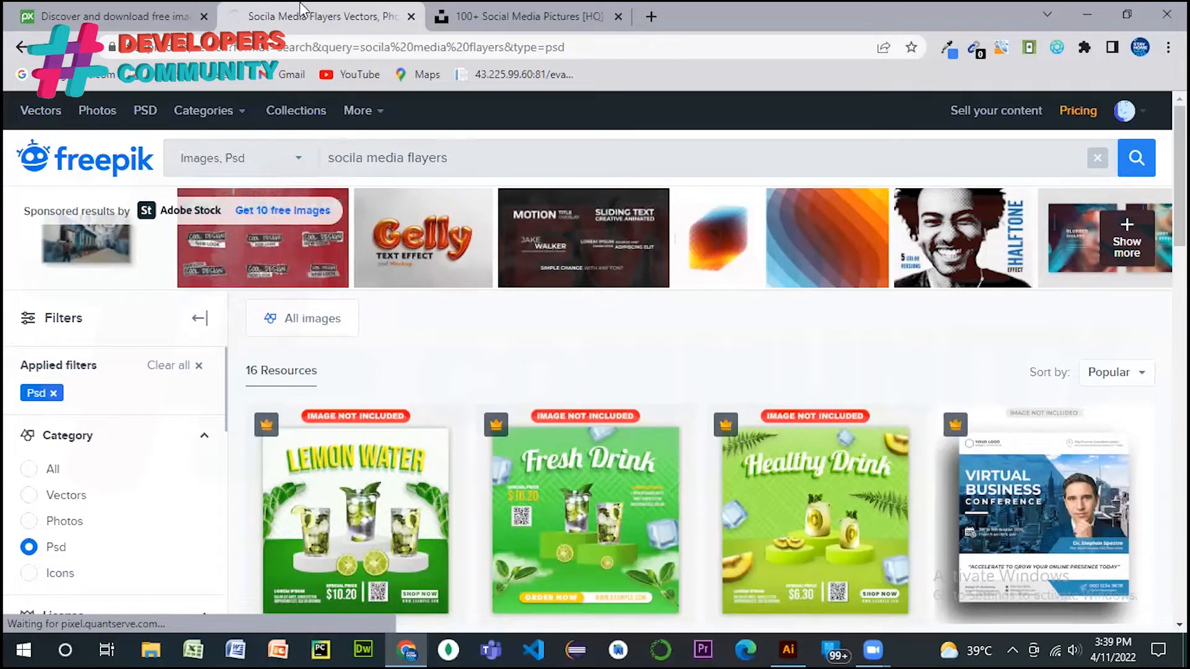
key("XF86AudioLowerVolume")
key("XF86AudioLowerVolume")
key("XF86AudioLowerVolume")
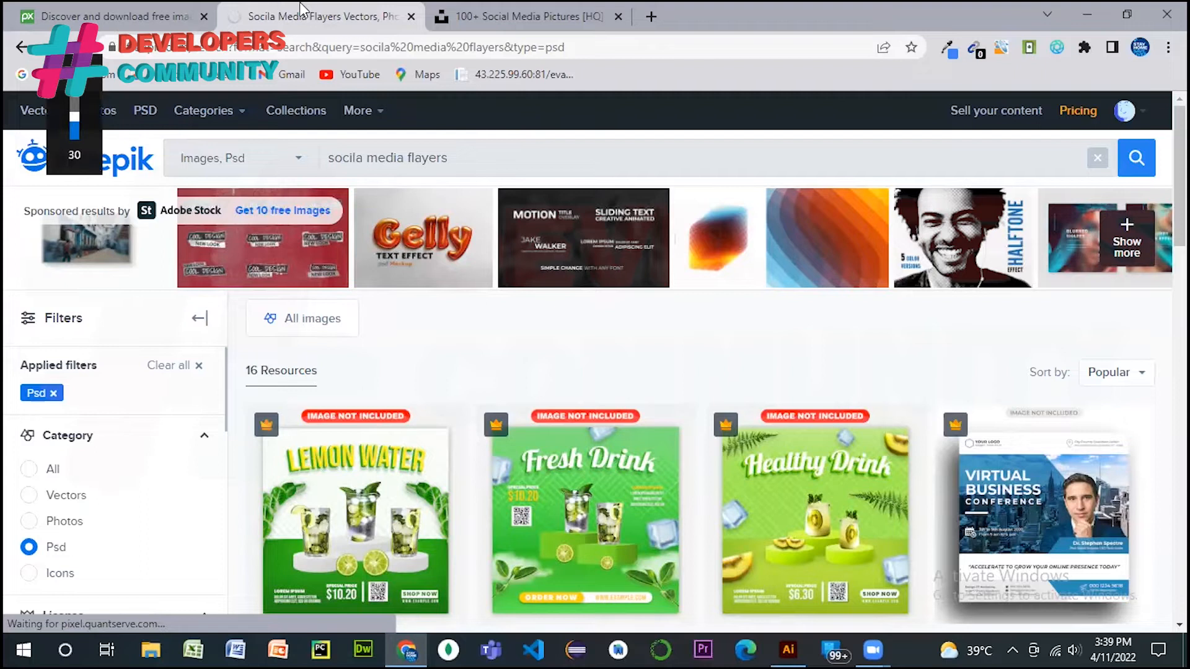
key("XF86AudioRaiseVolume")
key("XF86AudioRaiseVolume")
key("XF86AudioRaiseVolume")
key("XF86AudioRaiseVolume")
key("XF86AudioRaiseVolume")
key("XF86AudioRaiseVolume")
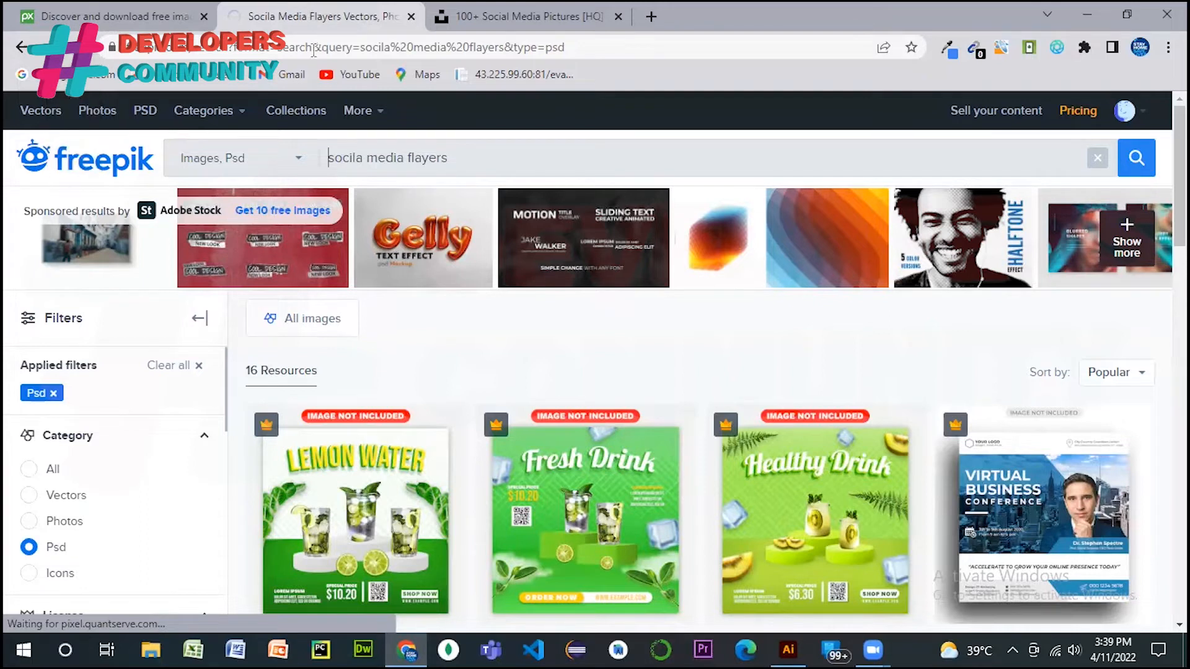
- Look through the Freepik PSD results for "socila media flayers"
left_click(363, 159)
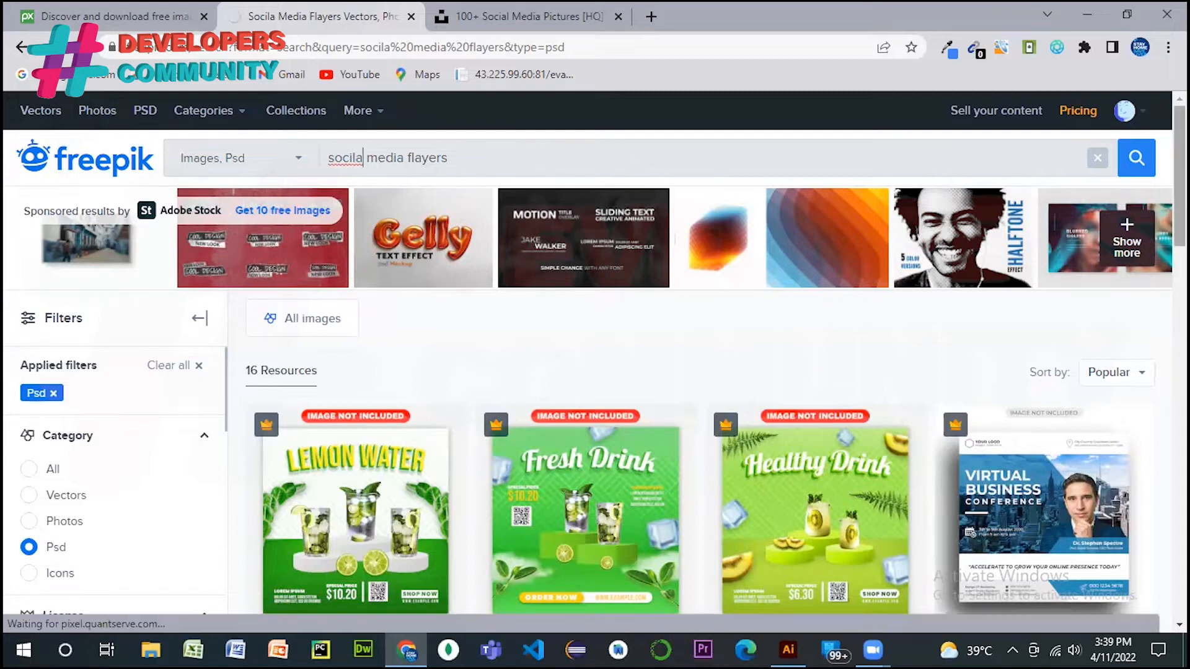
scroll(474, 152, "down", 5)
scroll(699, 409, "down", 10)
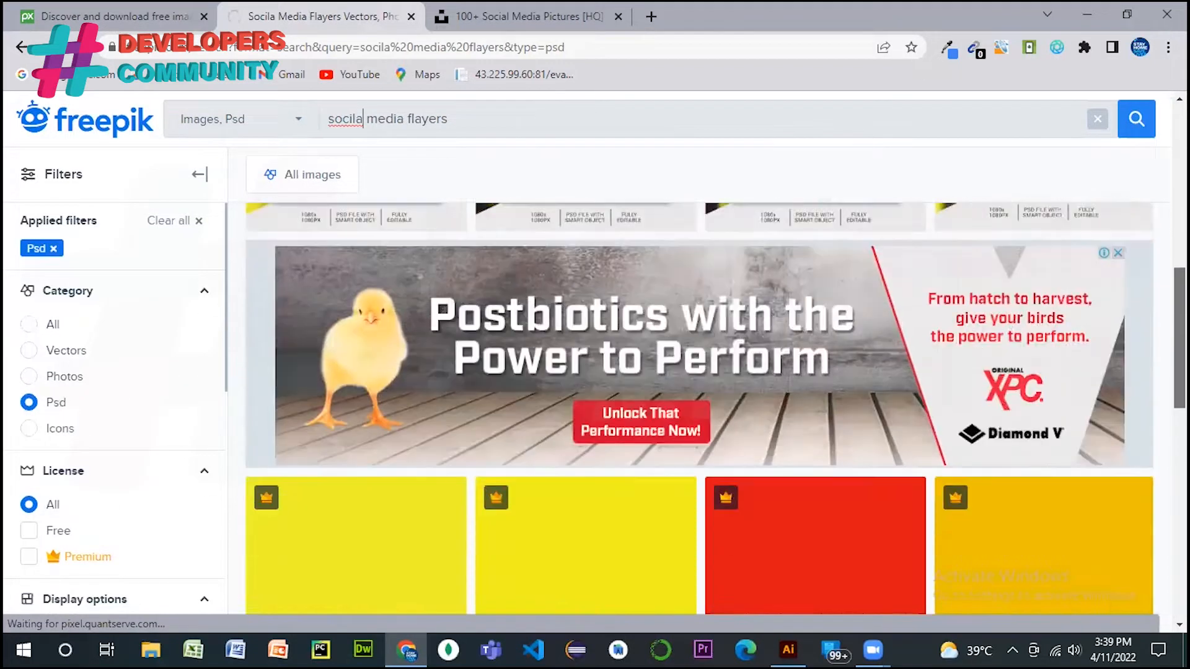
scroll(808, 306, "up", 15)
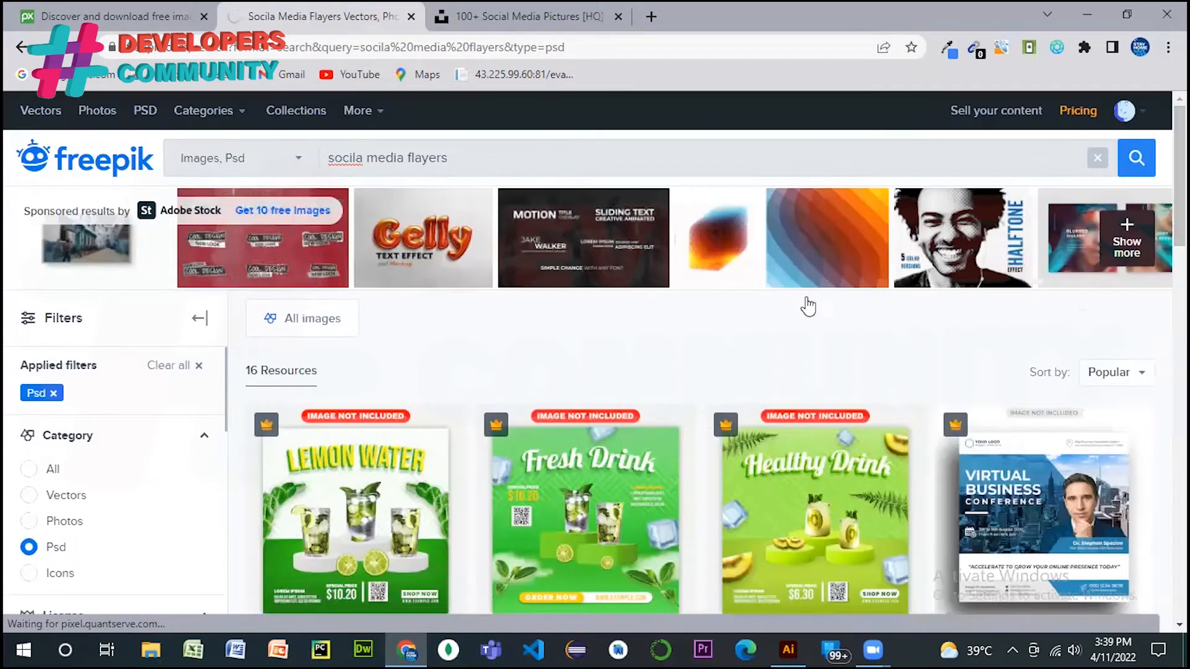
- Change the Freepik category filter to All and then to Vectors, and keep waiting for the unresponsive page
left_click(29, 473)
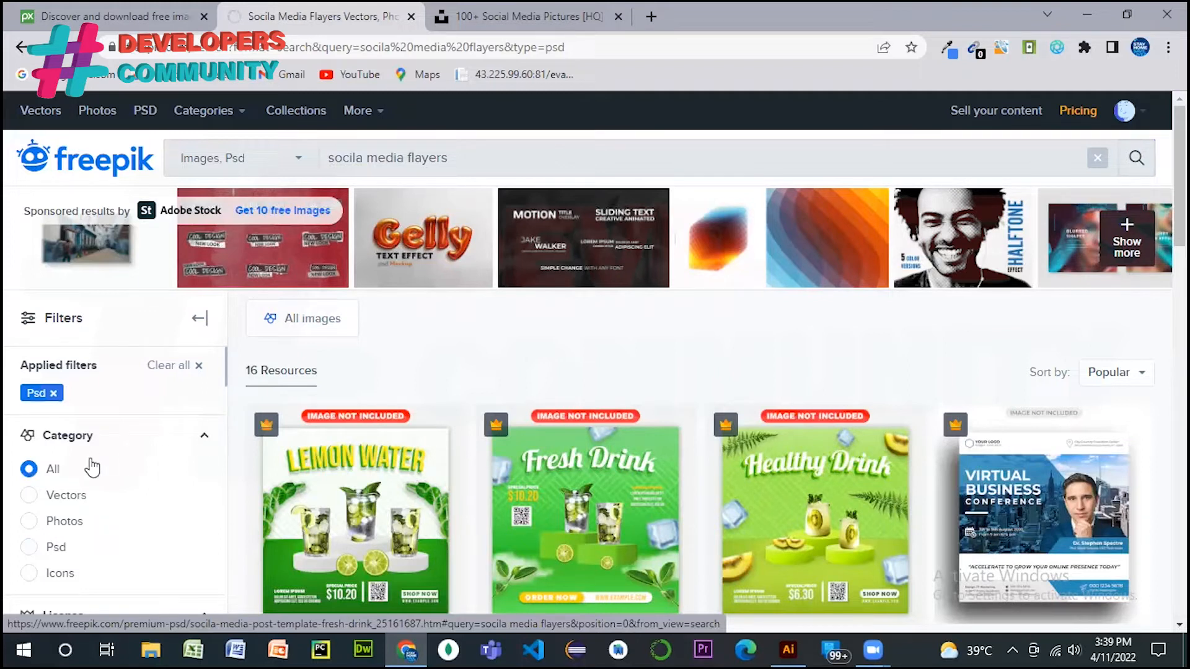
left_click(29, 495)
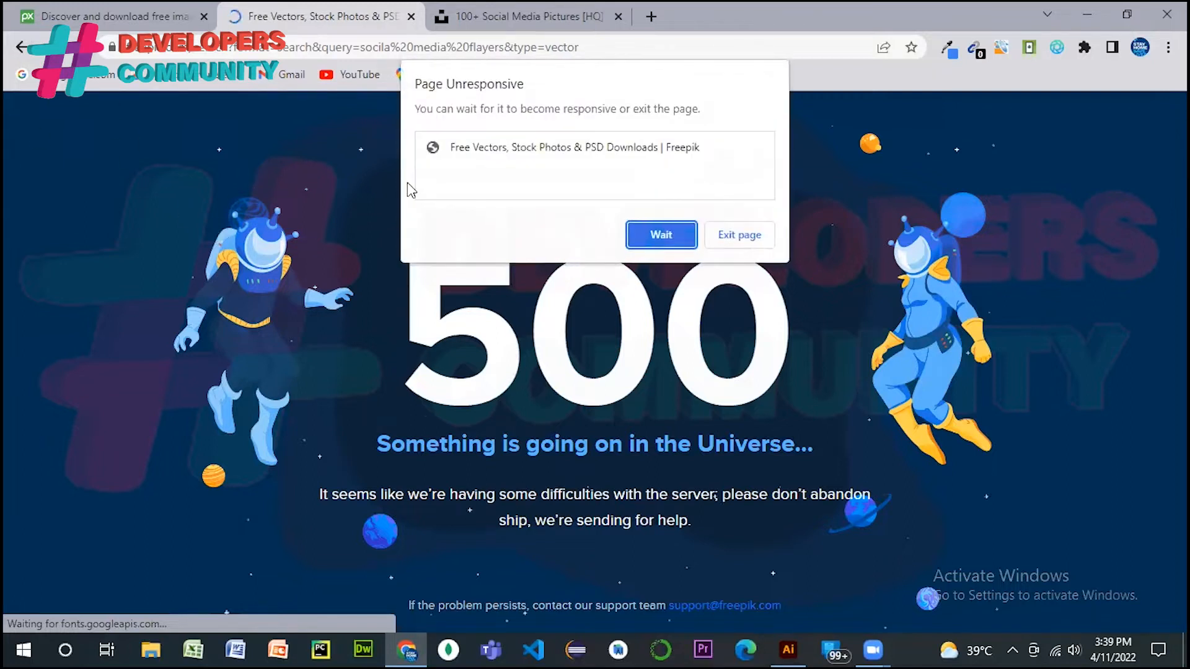
left_click(663, 243)
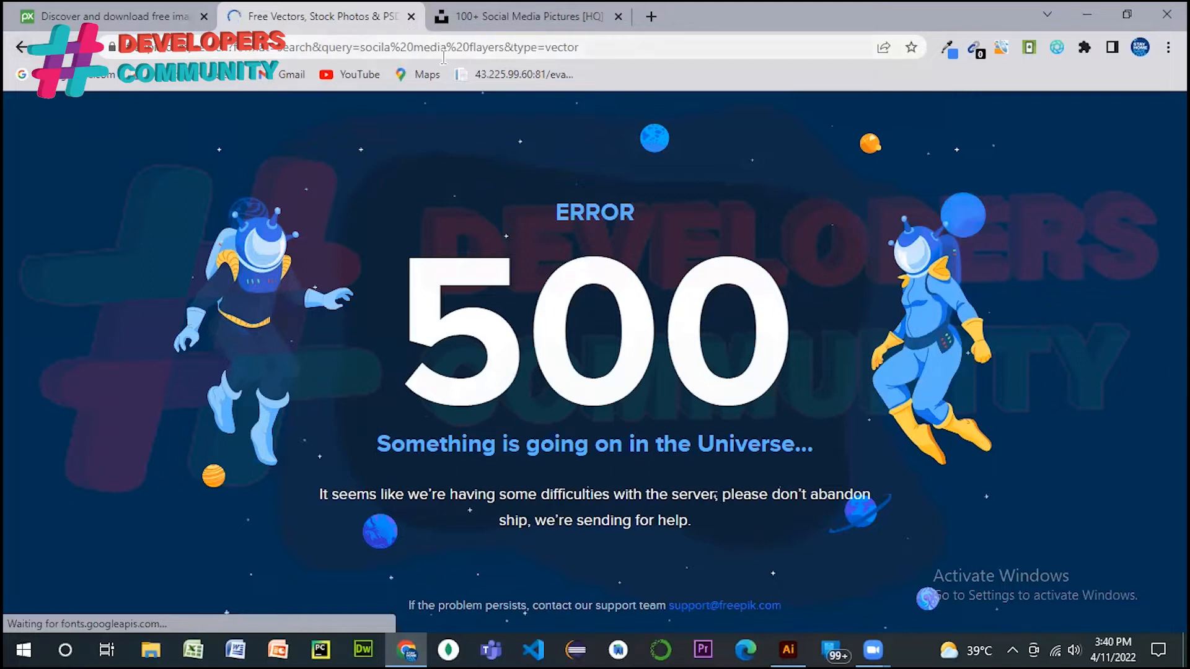
- Try to remove the search query from the Freepik page address and reload it, then exit the unresponsive page
left_click(679, 46)
left_click(679, 47)
key("BackSpace")
key("BackSpace")
key("BackSpace")
key("BackSpace")
key("BackSpace")
key("BackSpace")
key("BackSpace")
key("BackSpace")
key("BackSpace")
key("BackSpace")
key("BackSpace")
key("BackSpace")
key("BackSpace")
key("BackSpace")
key("BackSpace")
key("BackSpace")
key("BackSpace")
key("BackSpace")
key("BackSpace")
key("BackSpace")
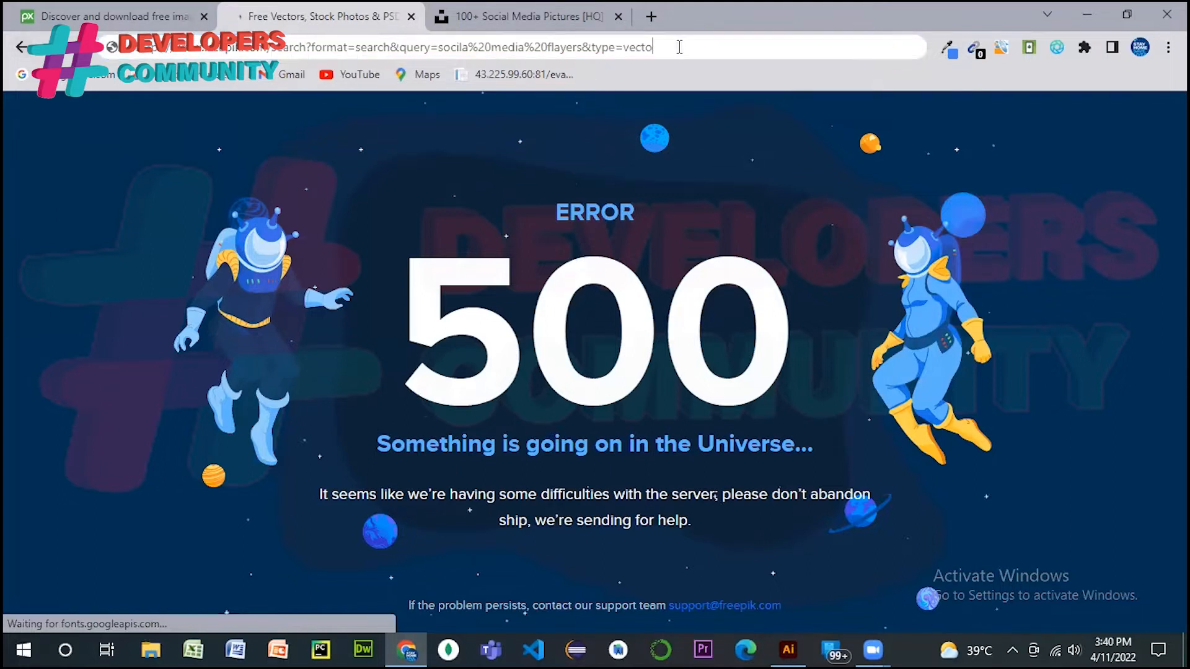
key("BackSpace")
key("BackSpace")
key("BackSpace")
key("BackSpace")
key("BackSpace")
key("BackSpace")
key("BackSpace")
key("BackSpace")
key("BackSpace")
key("BackSpace")
key("BackSpace")
key("BackSpace")
key("BackSpace")
key("BackSpace")
key("BackSpace")
key("BackSpace")
key("BackSpace")
key("BackSpace")
key("BackSpace")
key("BackSpace")
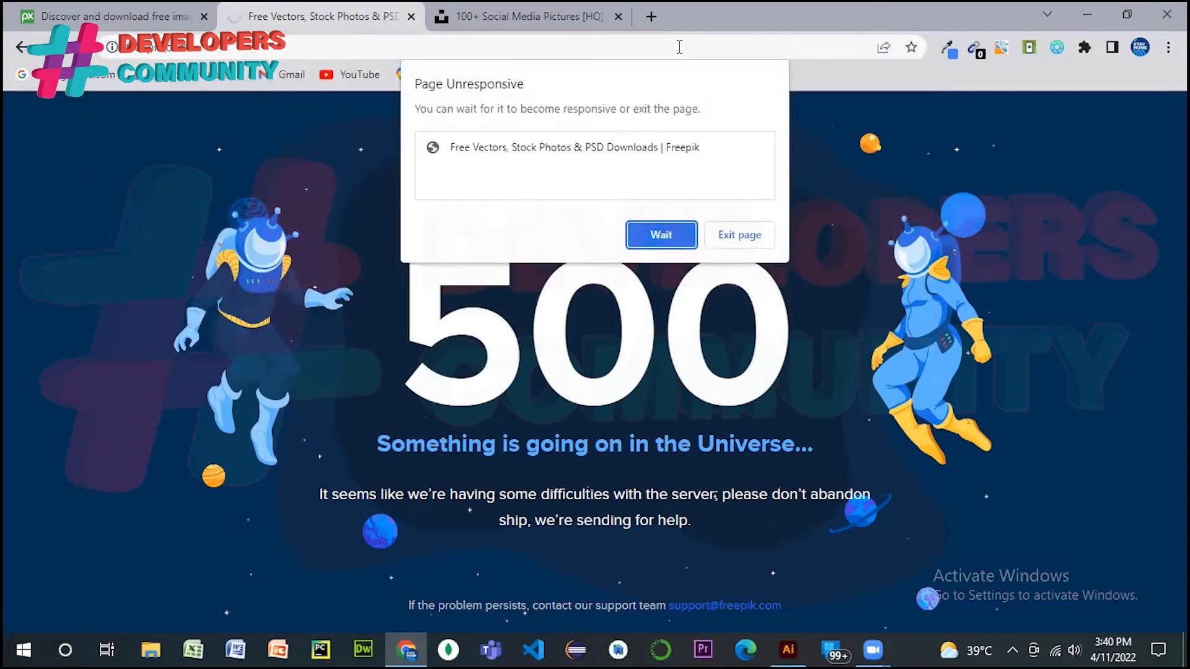
left_click(732, 245)
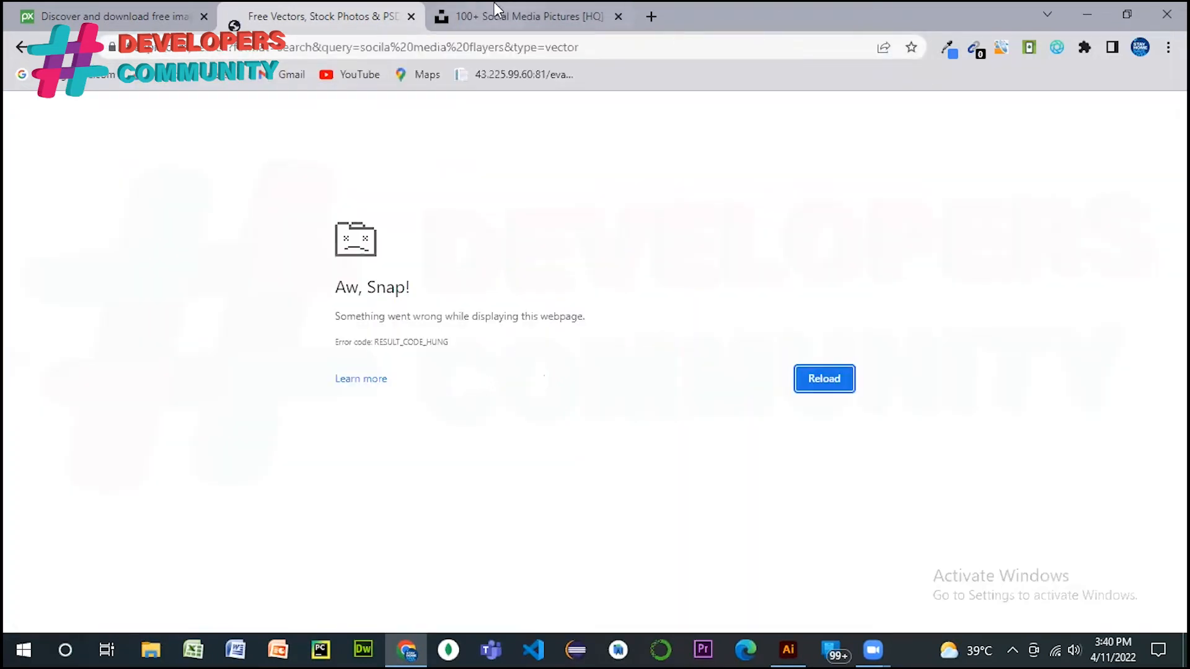
- Load freepik.com in the browser tab that holds the Unsplash social media photos
left_click(499, 16)
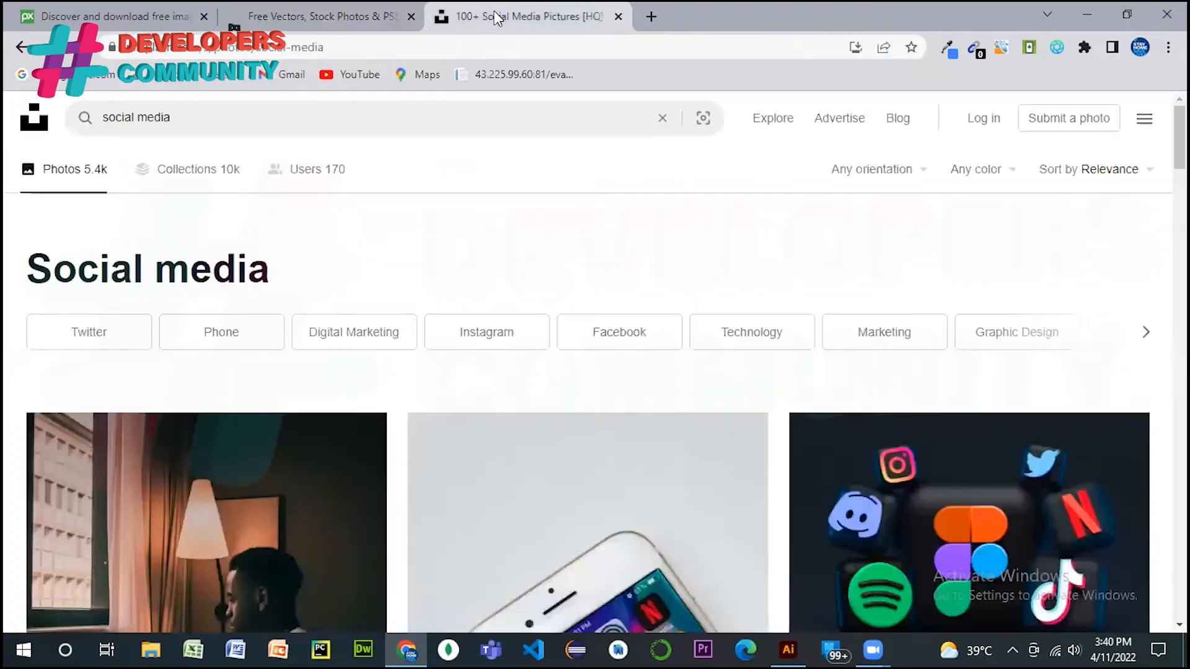
left_click(358, 48)
type("free")
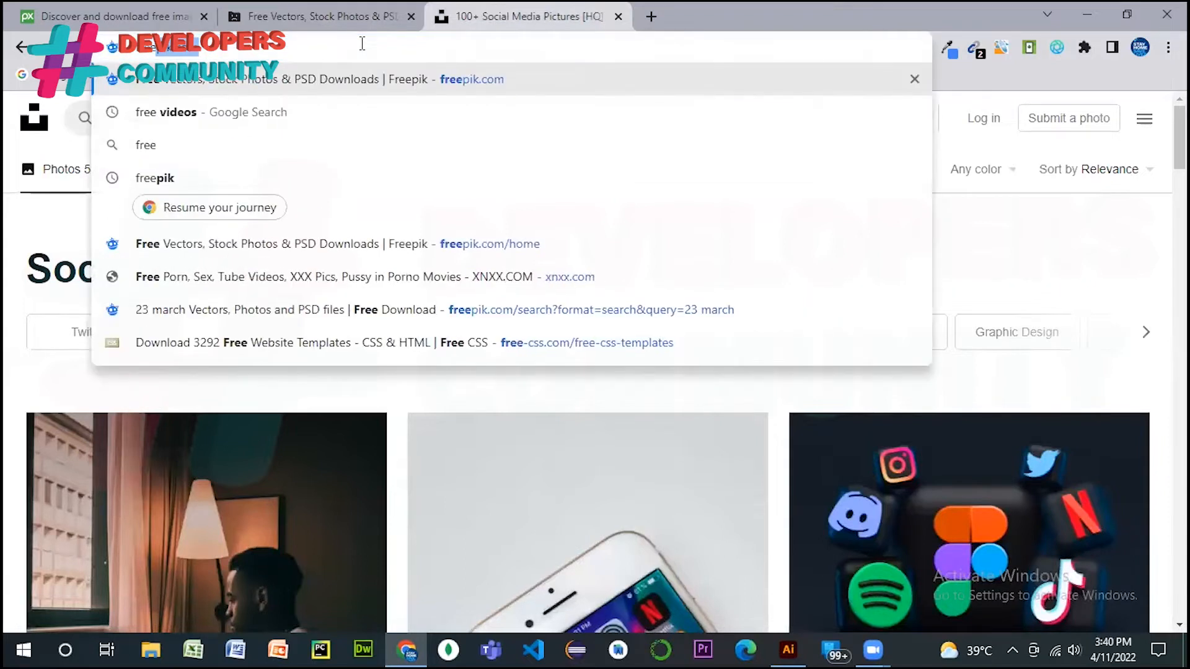
type("pi")
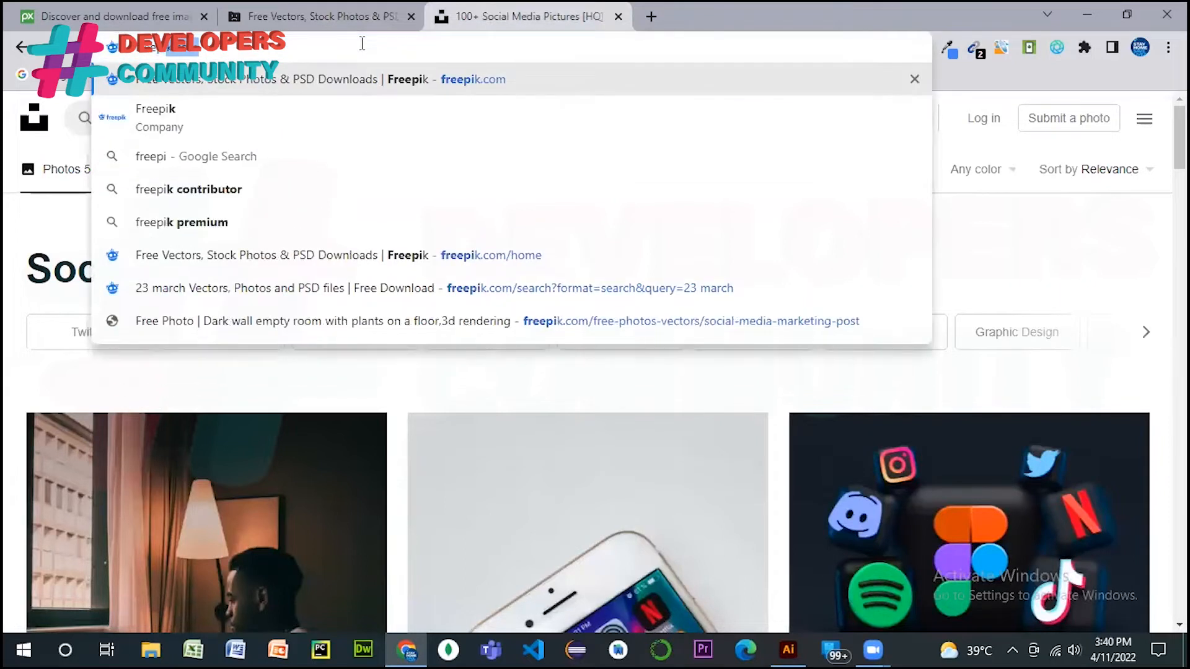
type("k.com")
key("Return")
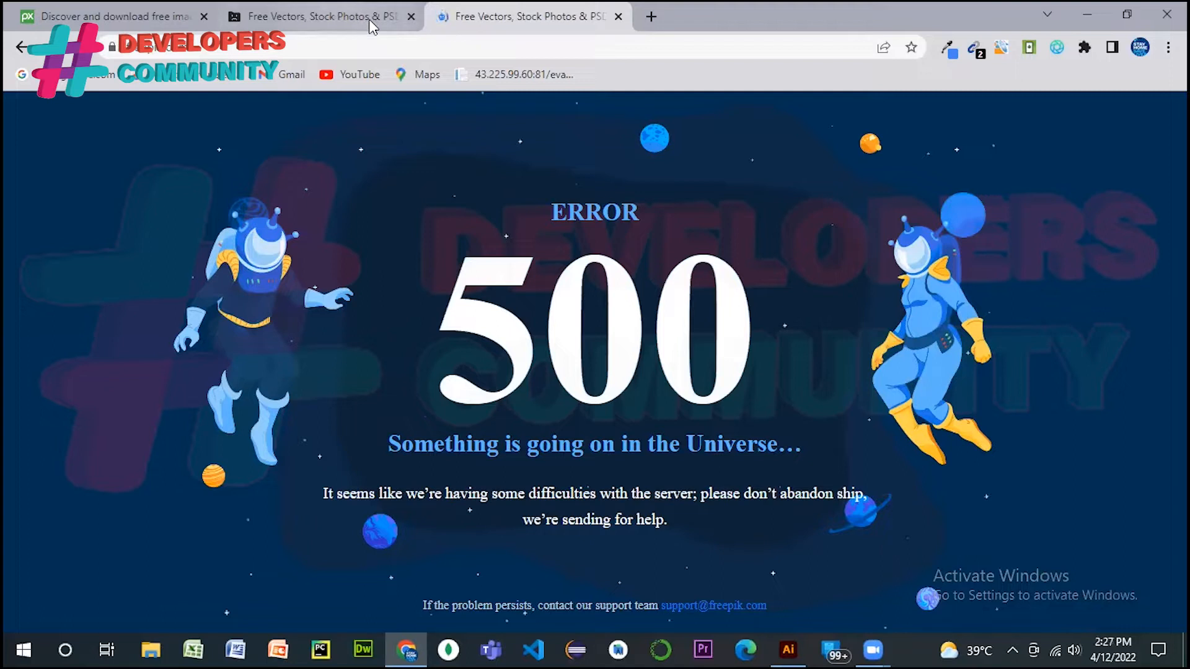
- Correct the Pixabay search to "social media flayers", run it and look through the results page
left_click(91, 10)
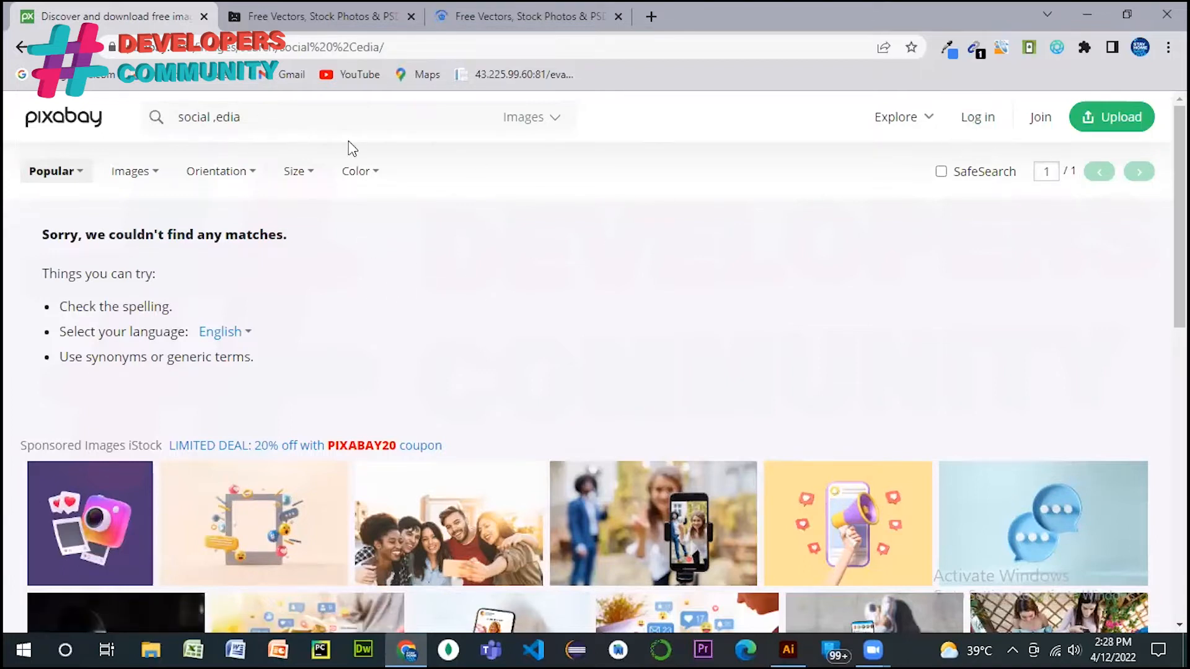
left_click(152, 174)
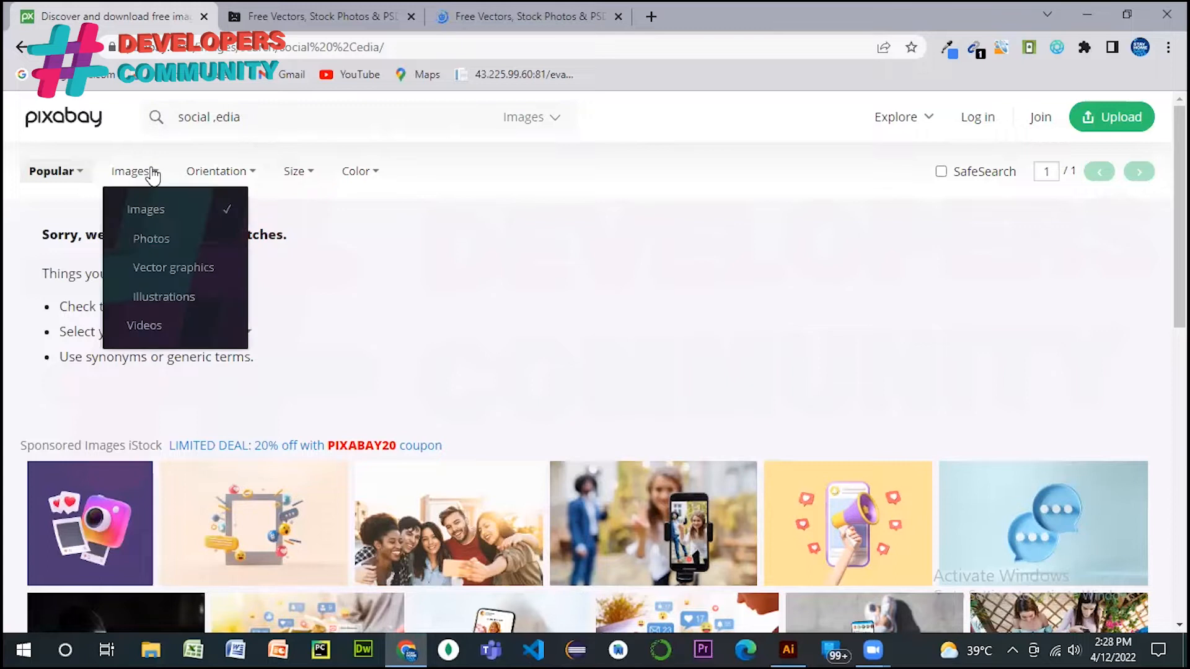
left_click(287, 118)
key("BackSpace")
key("BackSpace")
key("BackSpace")
key("BackSpace")
key("BackSpace")
type("mediua")
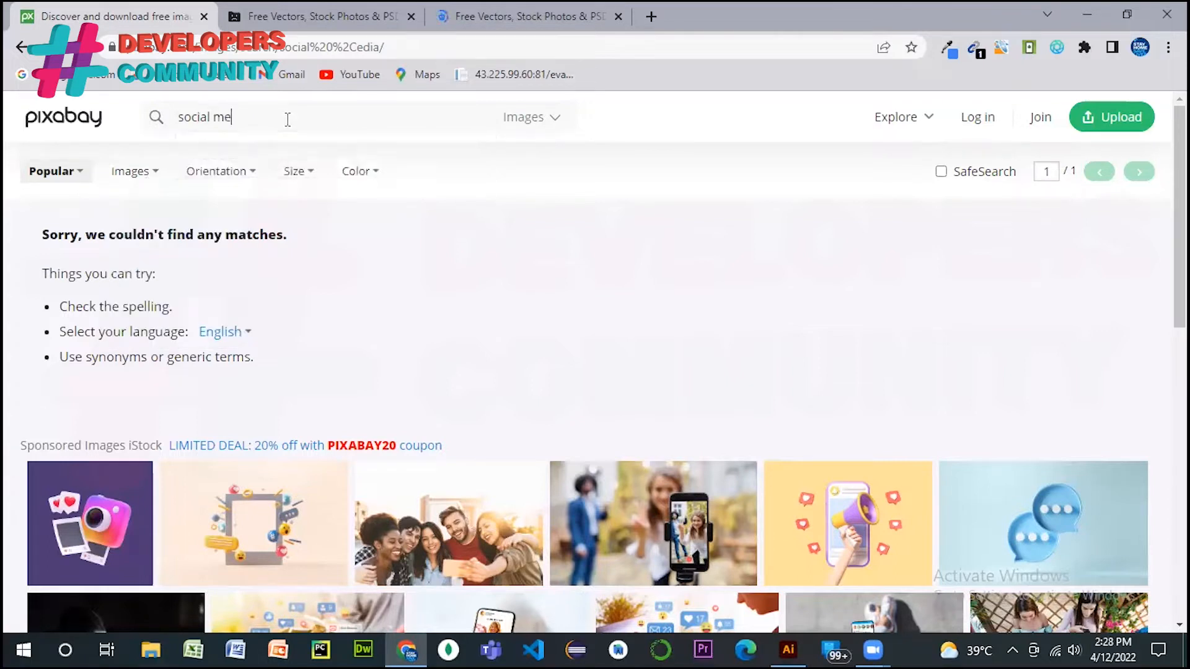
key("BackSpace")
type("a flayers")
key("Return")
scroll(595, 372, "down", 1)
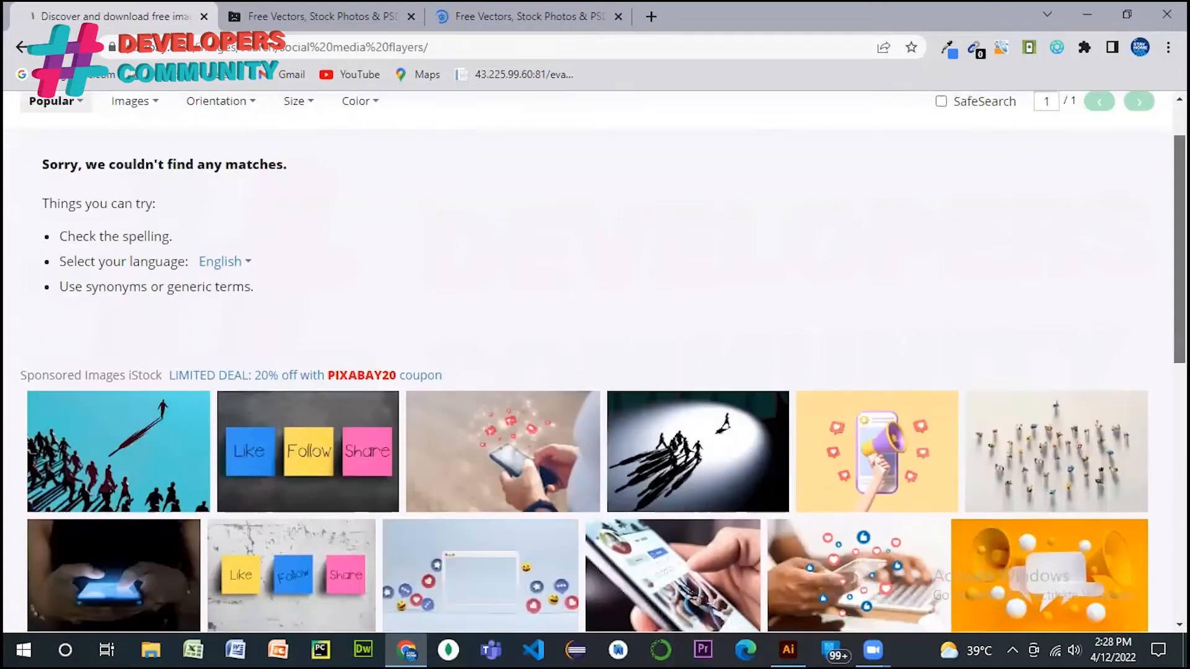
scroll(70, 257, "down", 7)
scroll(70, 257, "up", 8)
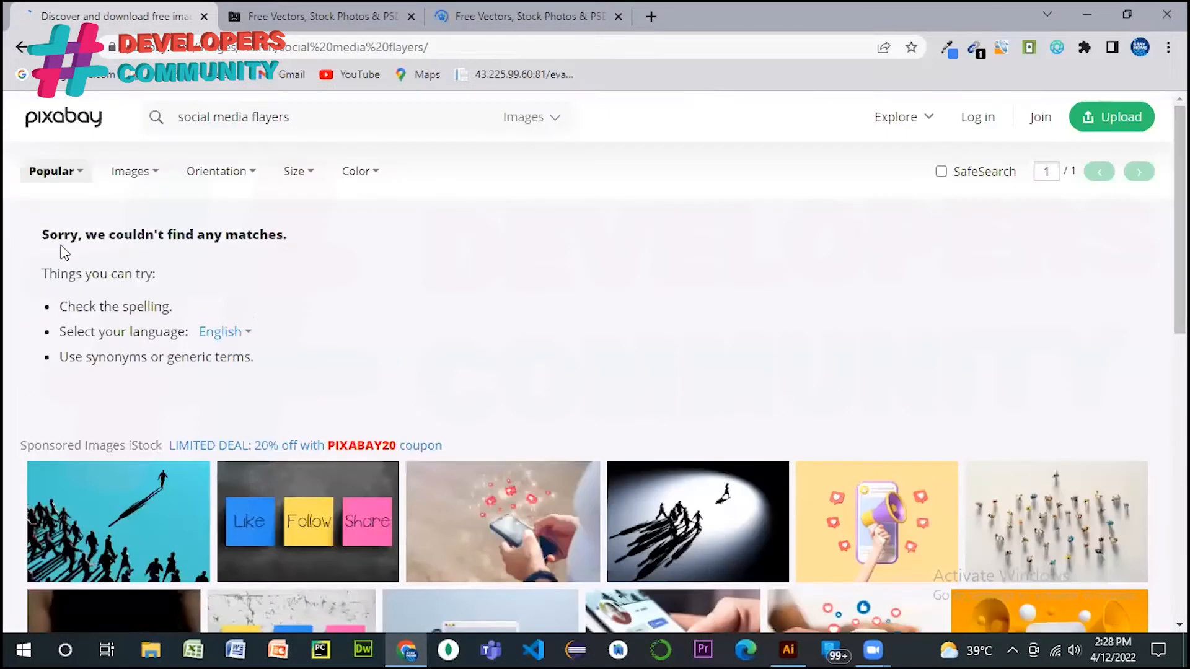
- Filter the Pixabay search to vector graphics and look through the images offered
left_click(146, 177)
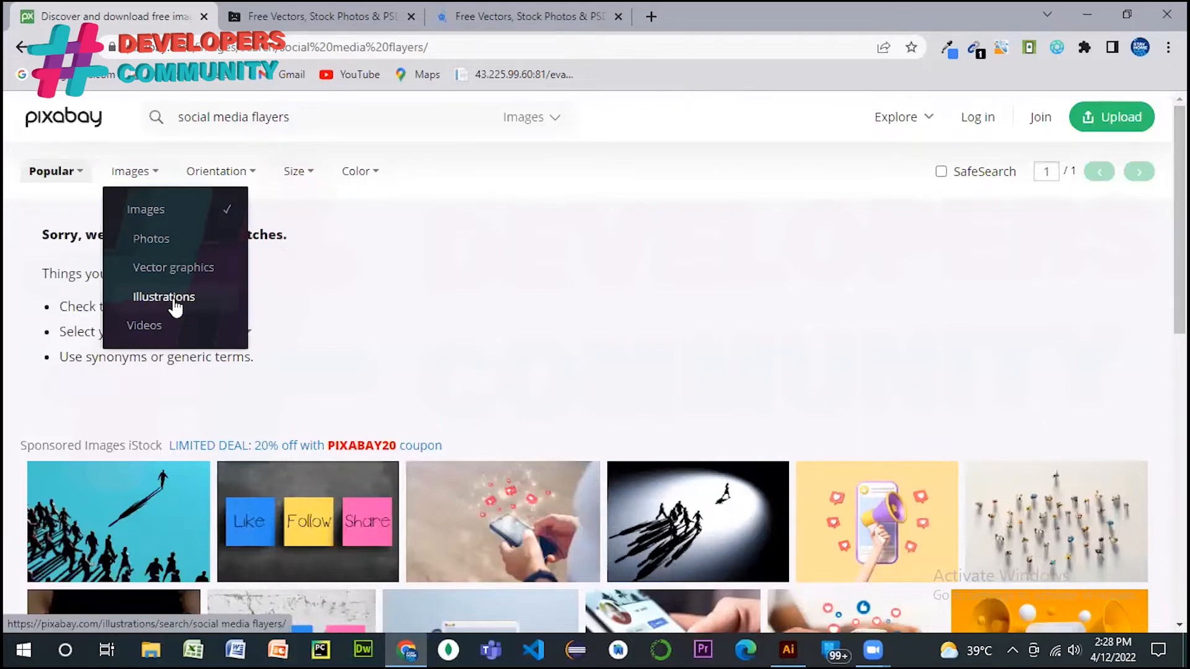
left_click(172, 279)
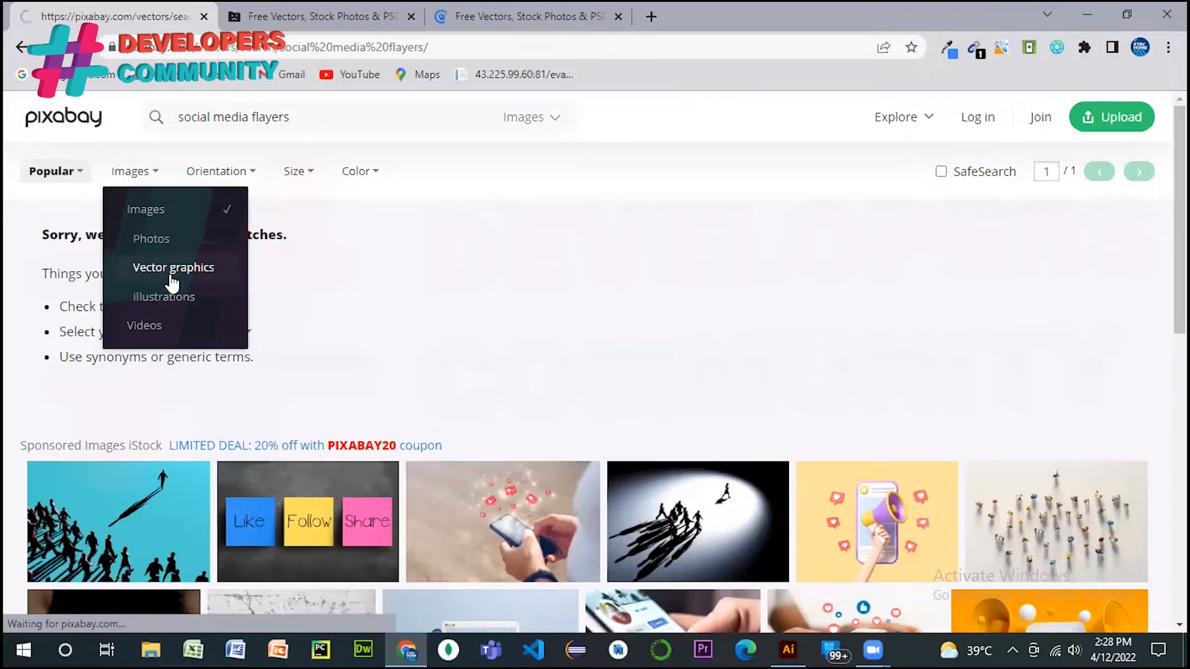
scroll(868, 545, "down", 10)
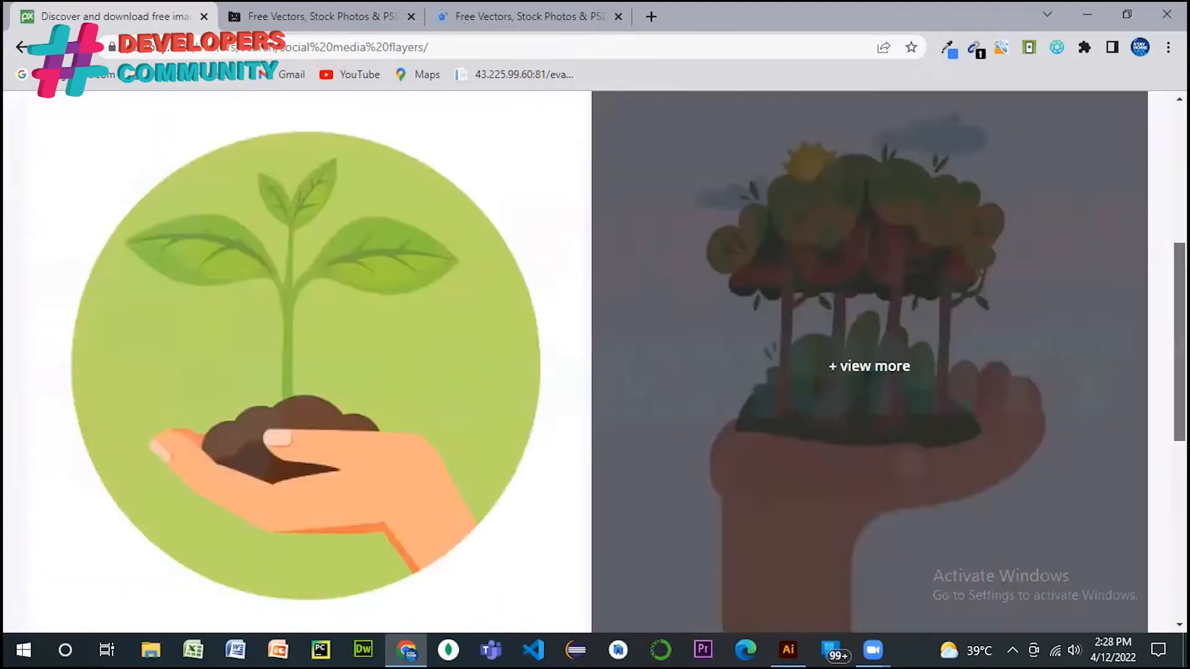
scroll(867, 310, "up", 13)
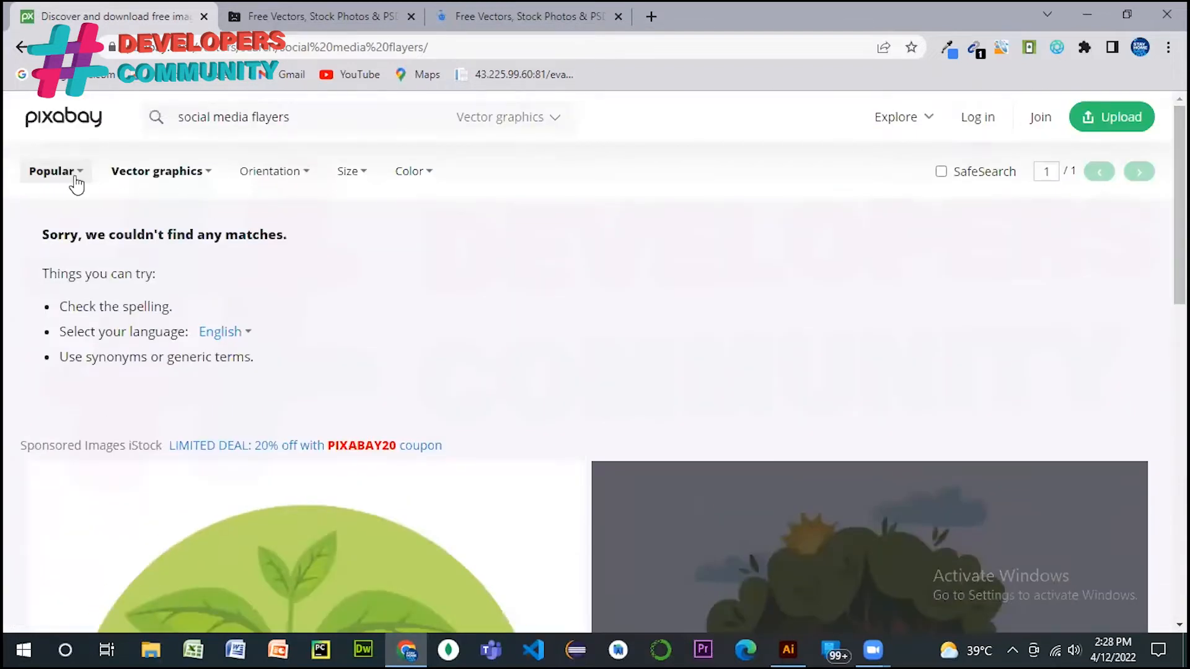
- Change the Pixabay media type filter to Illustrations, then check both open Freepik pages
left_click(65, 177)
left_click(180, 175)
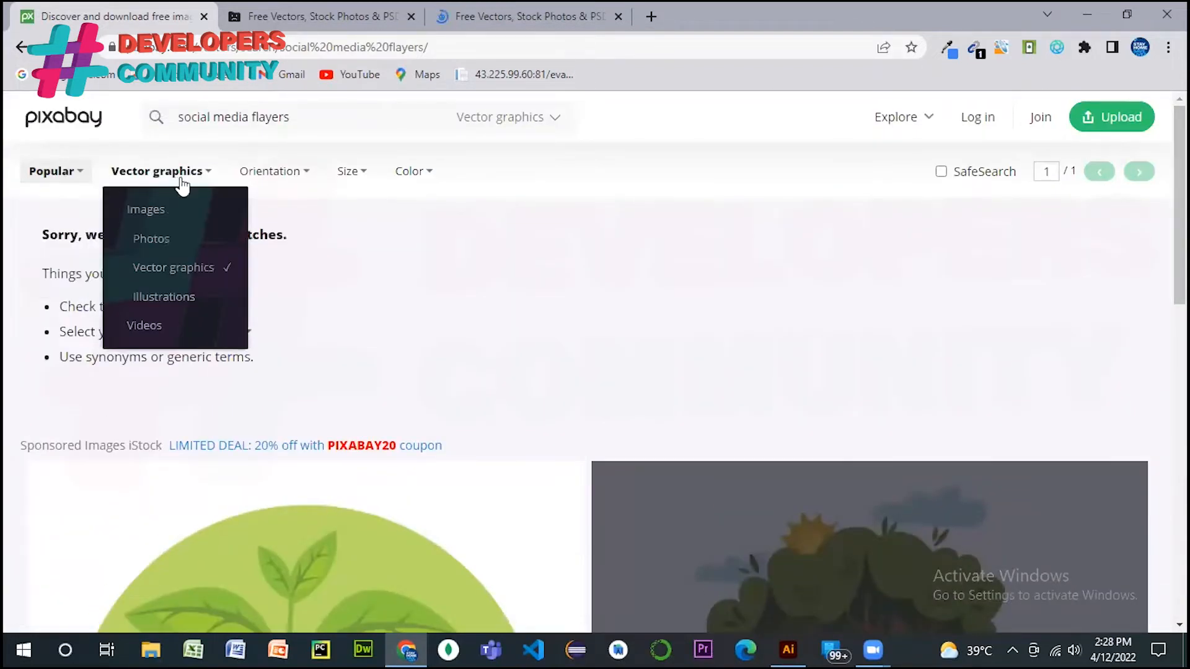
left_click(179, 298)
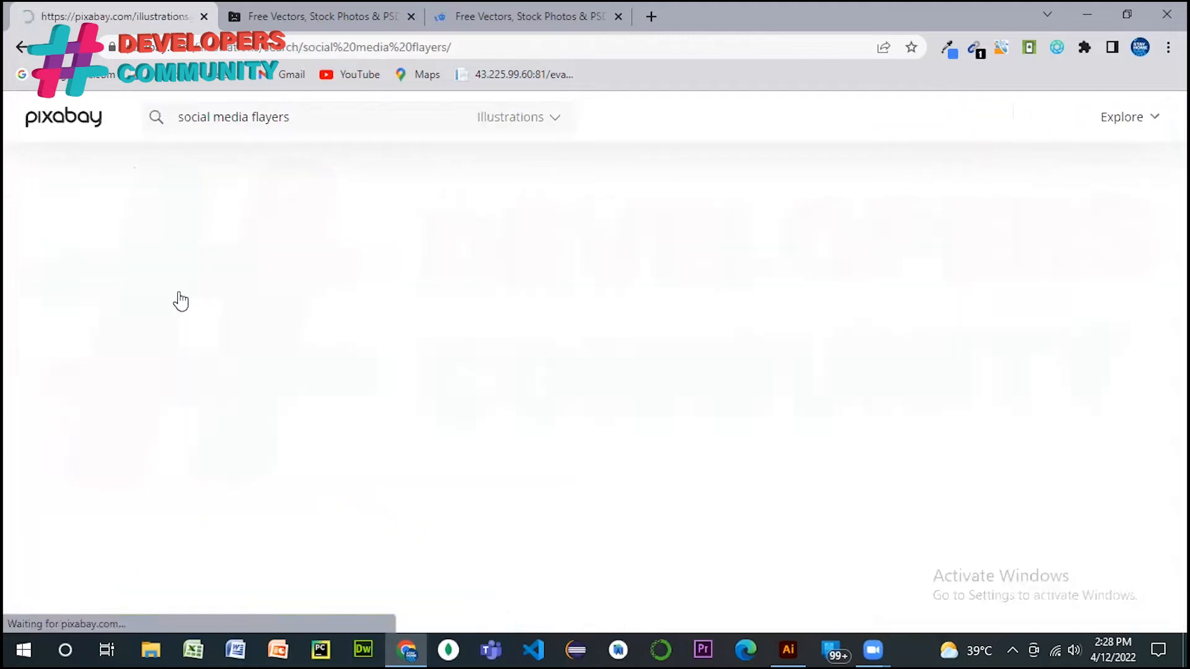
left_click(341, 9)
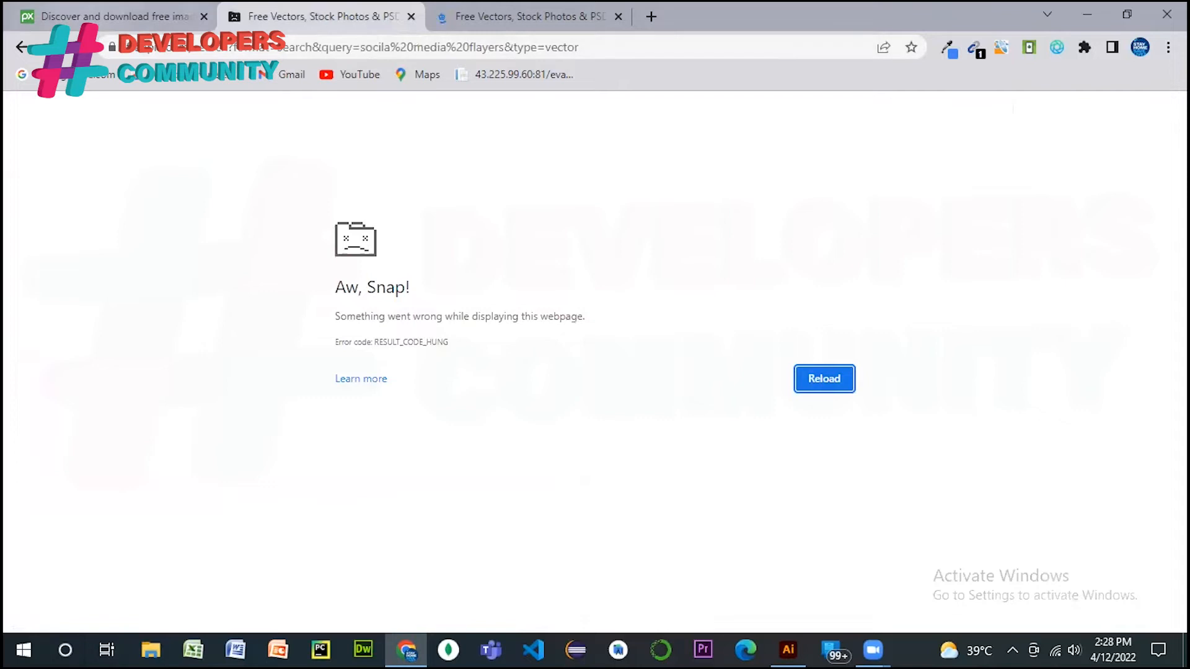
left_click(534, 16)
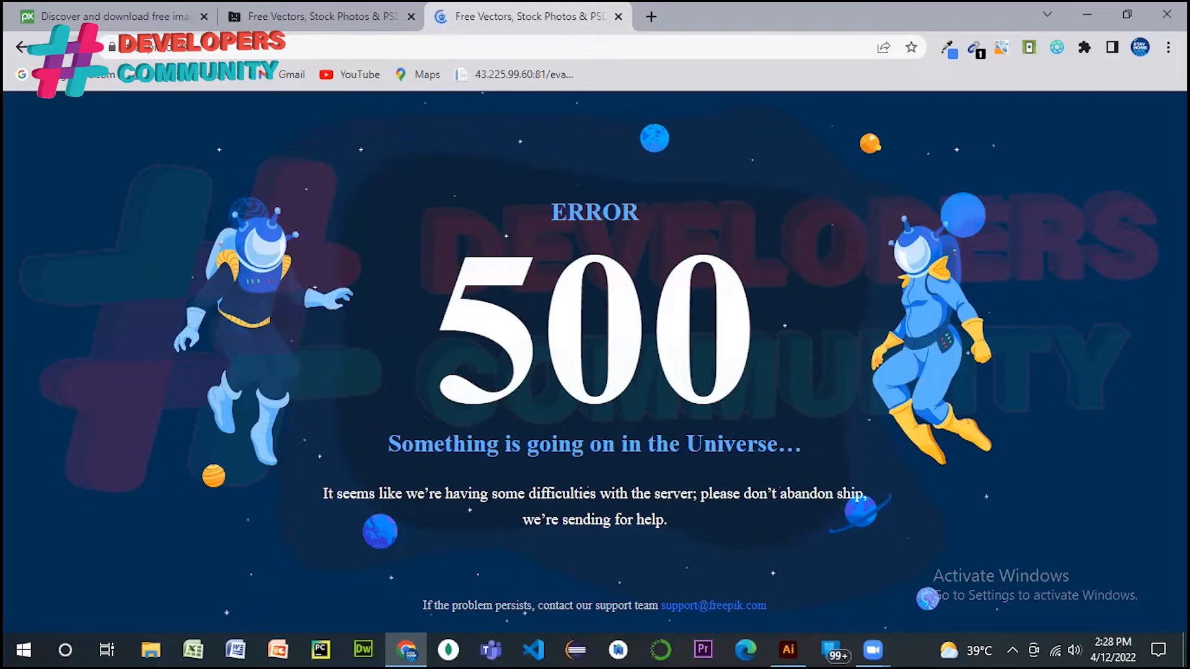
- Open unsplash.com/s/photos/social-media in a new browser tab and search Unsplash for the suggested term "social media marketing"
left_click(650, 16)
type("unsplash.com/s/photos/social-media")
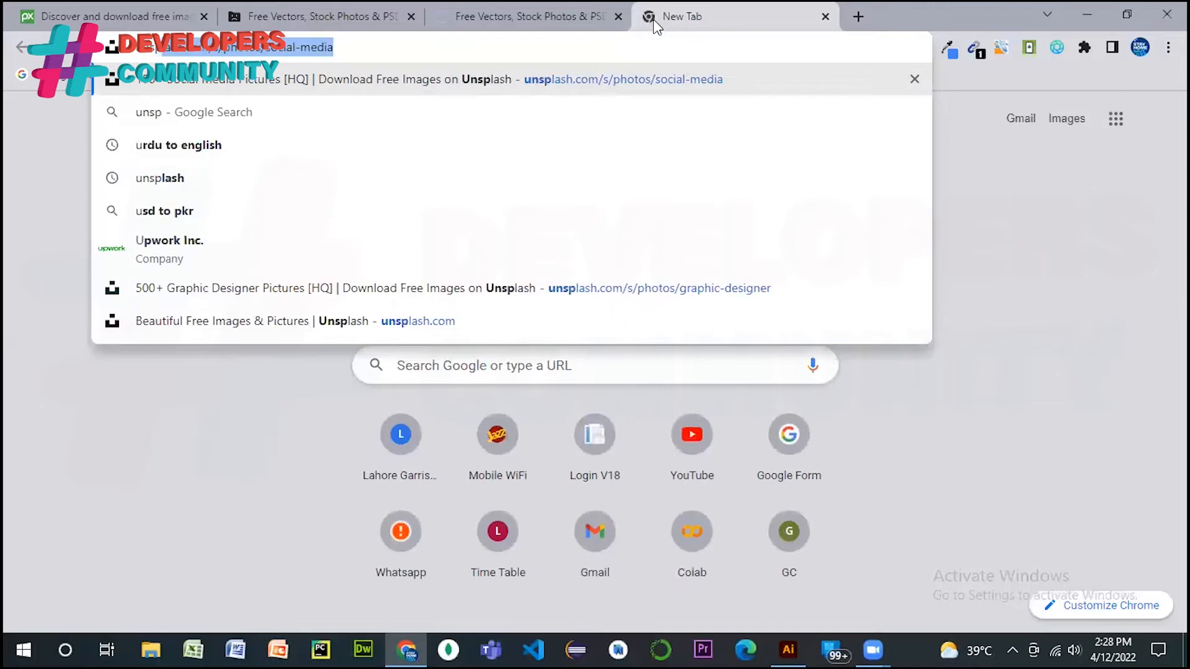
key("Return")
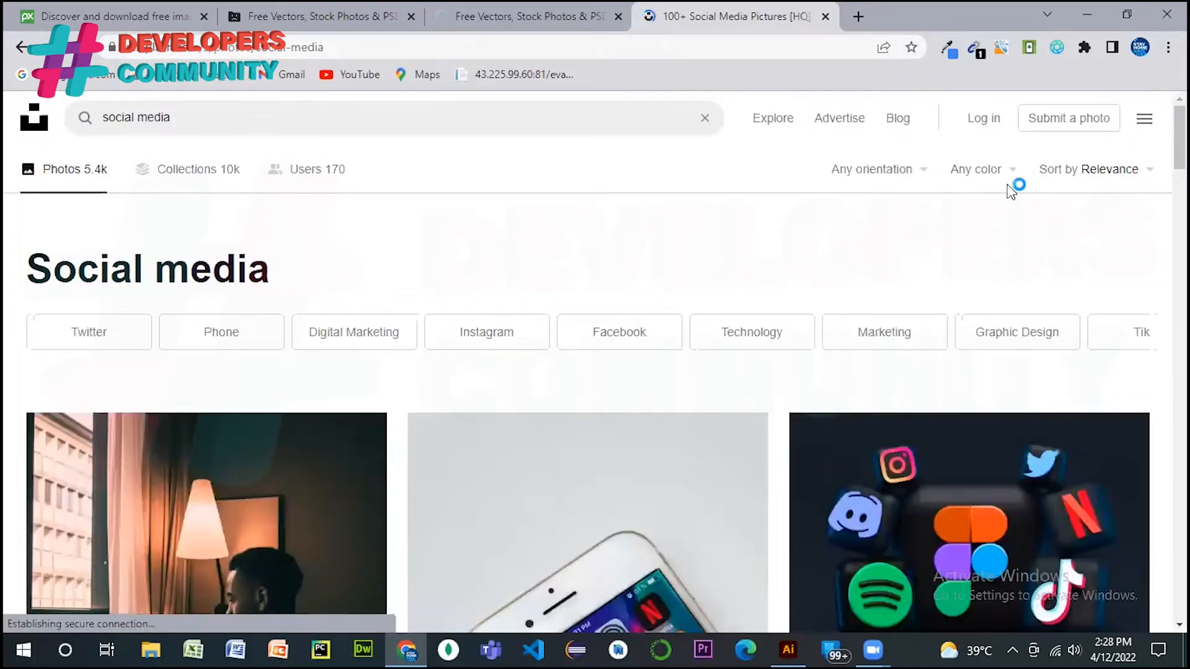
left_click(292, 116)
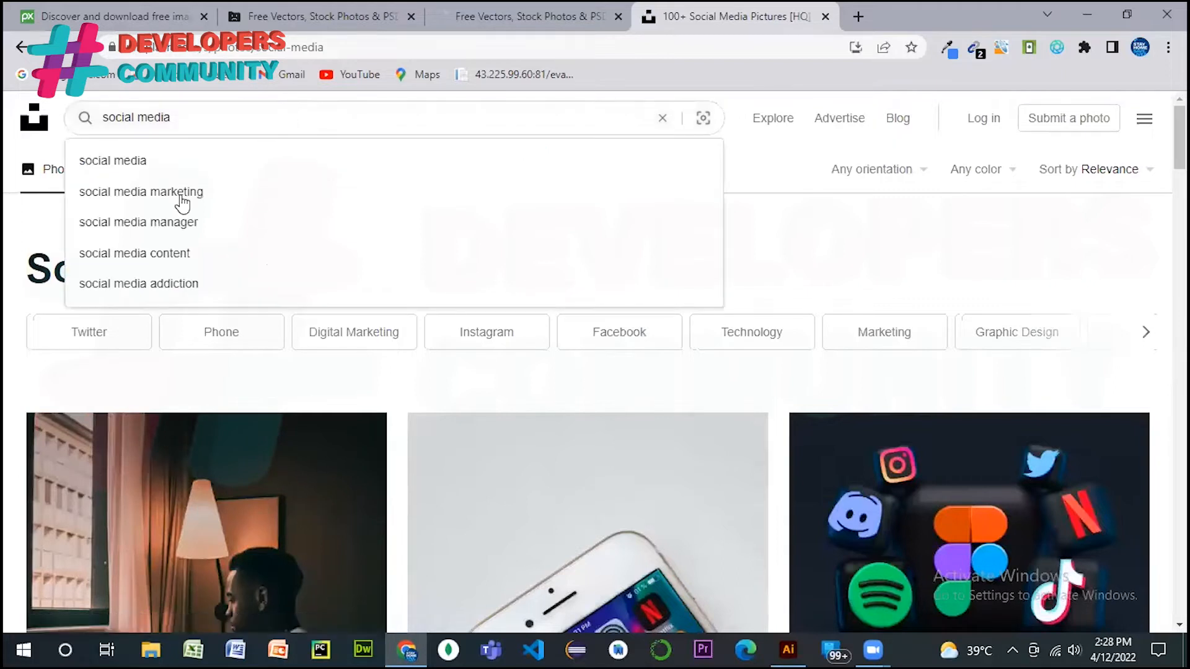
left_click(181, 193)
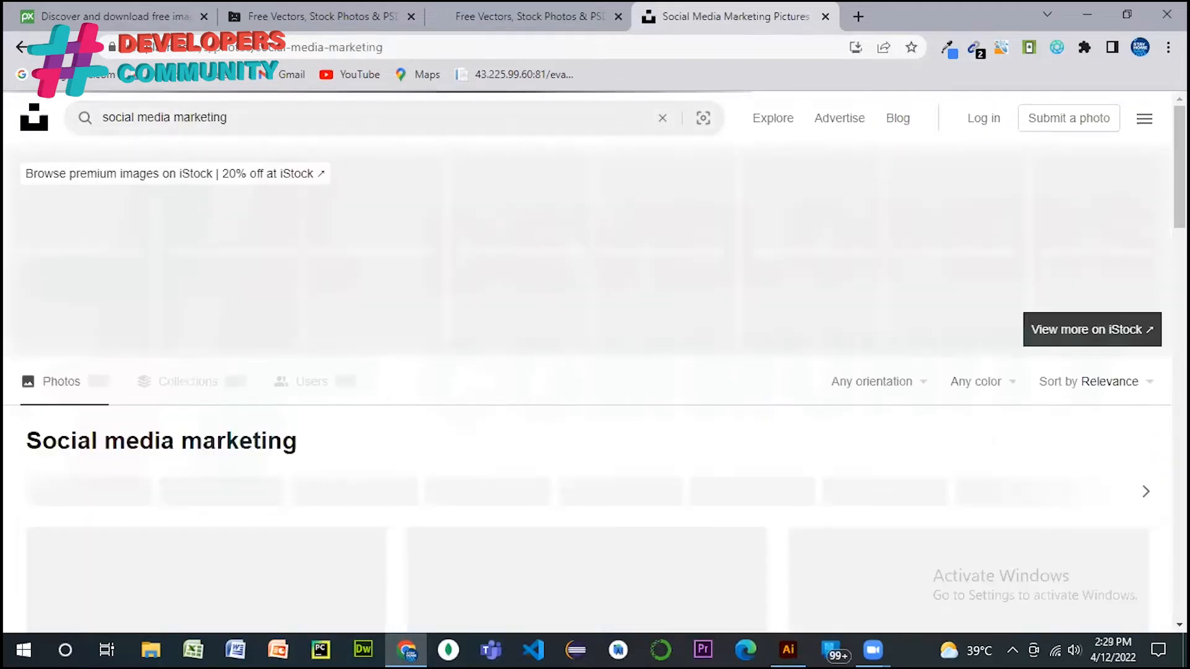
- Look through the Unsplash results for social media marketing, check the second Freepik page and choose to wait for it
scroll(531, 232, "down", 8)
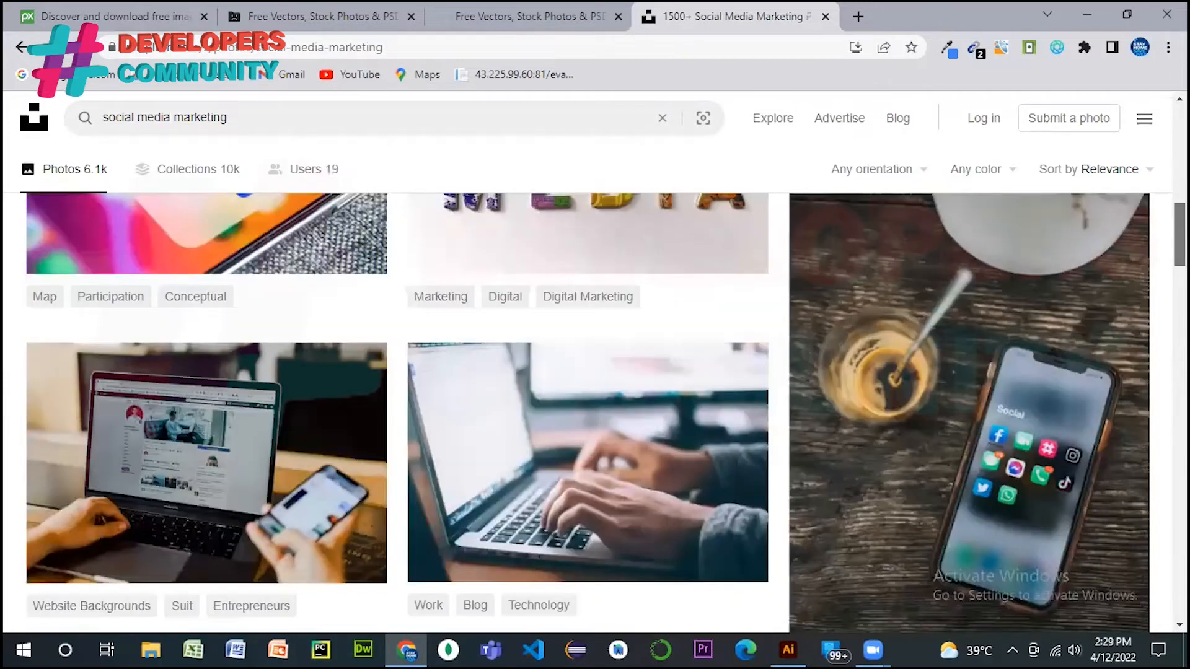
scroll(436, 196, "up", 8)
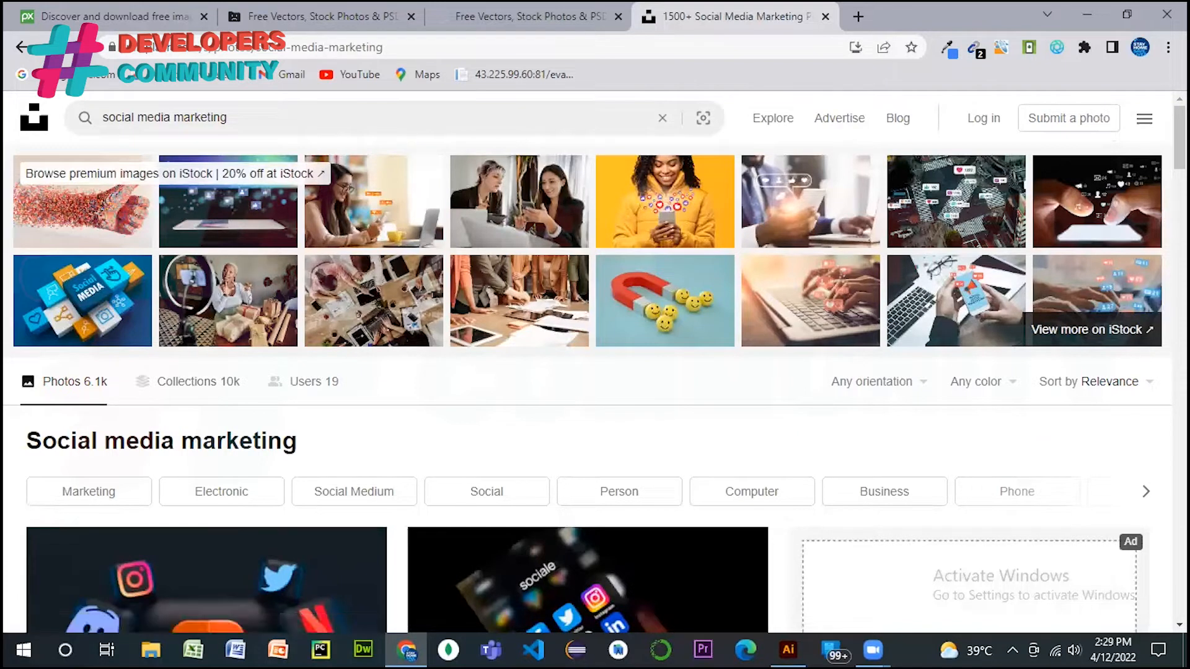
scroll(1179, 137, "down", 1)
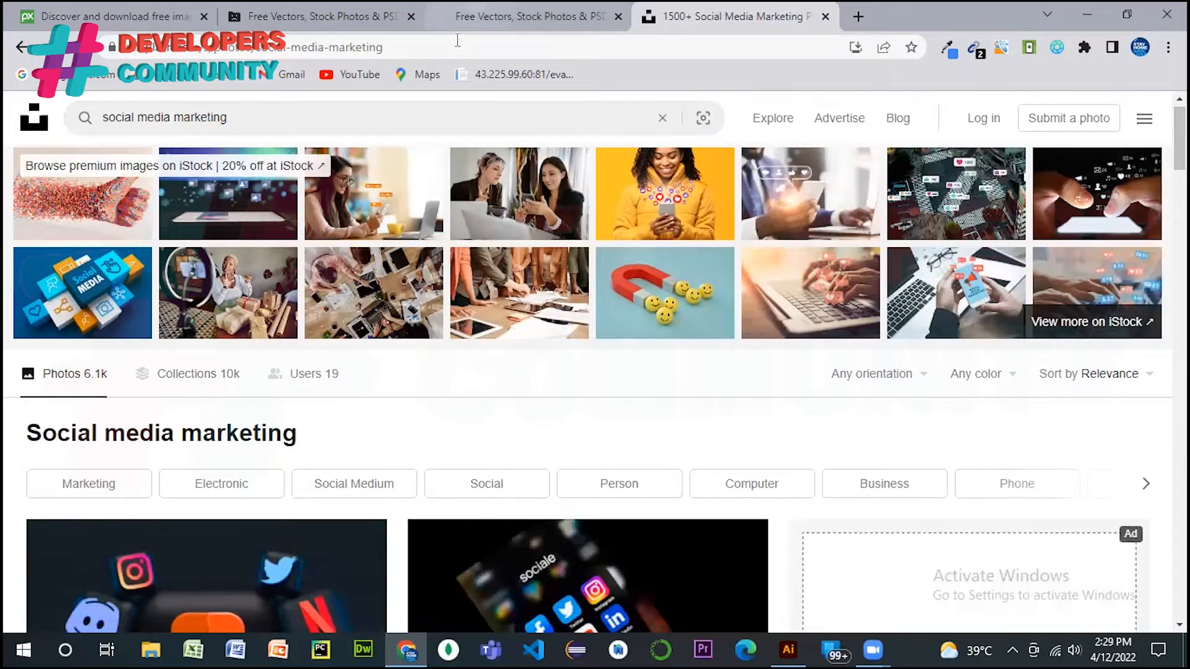
left_click(474, 7)
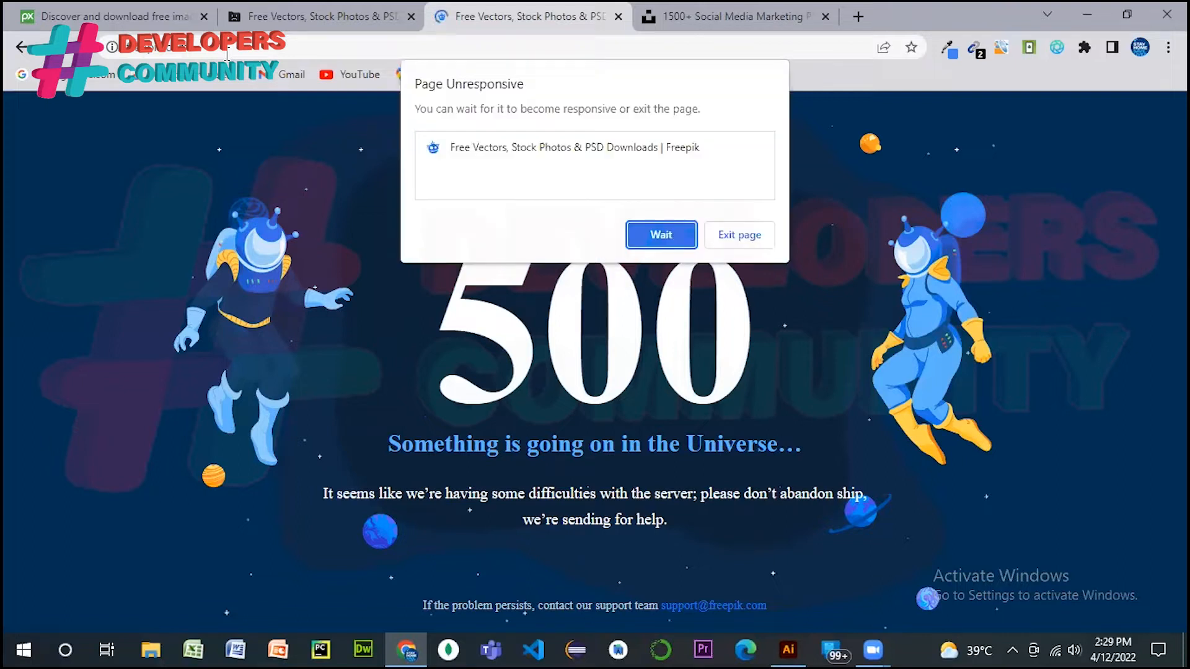
left_click(665, 243)
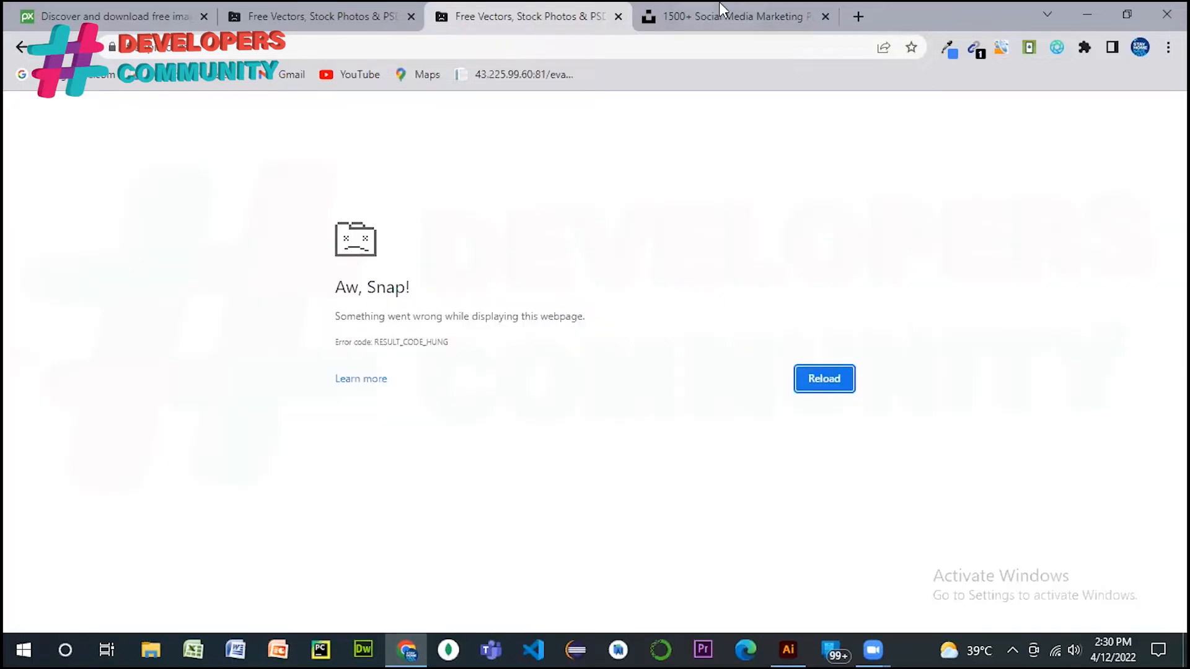
- Return to the Unsplash social media marketing results and browse the photos down to the related collections, ending back at the start
left_click(720, 8)
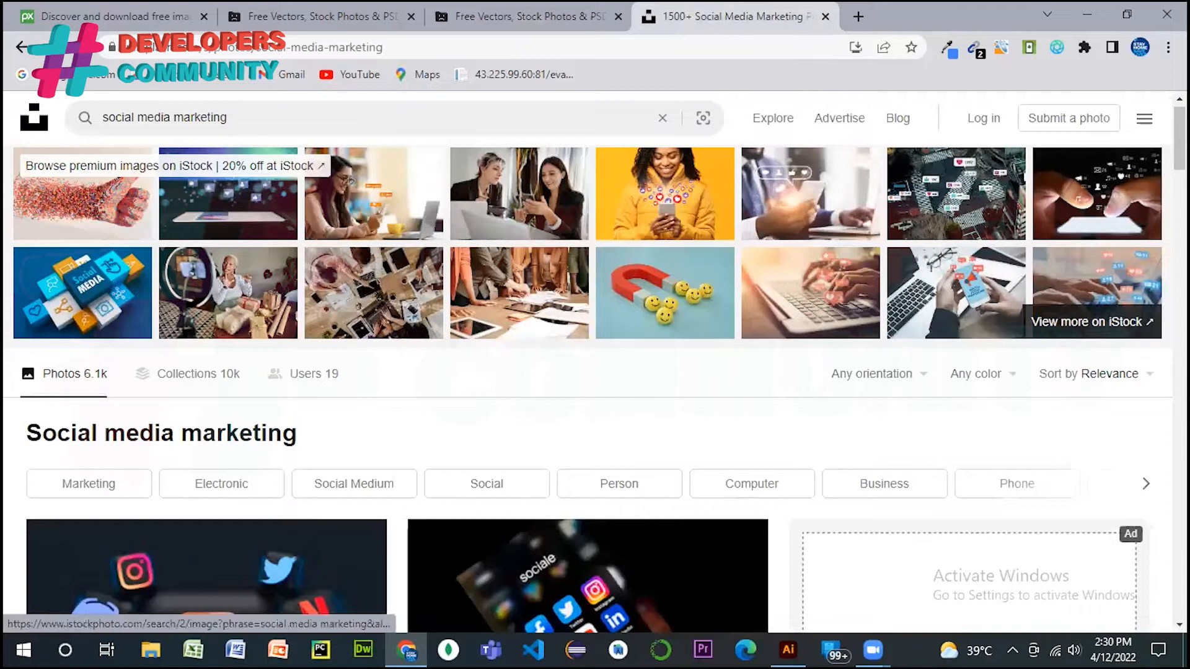
scroll(979, 273, "down", 8)
scroll(595, 409, "down", 15)
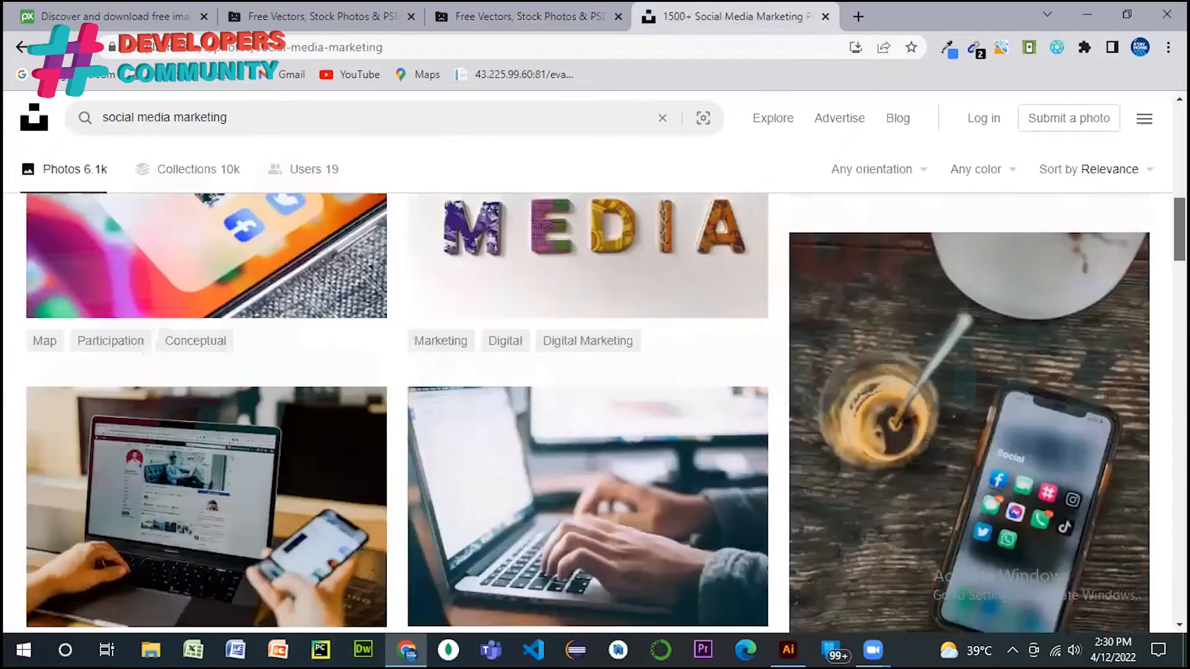
scroll(595, 409, "down", 15)
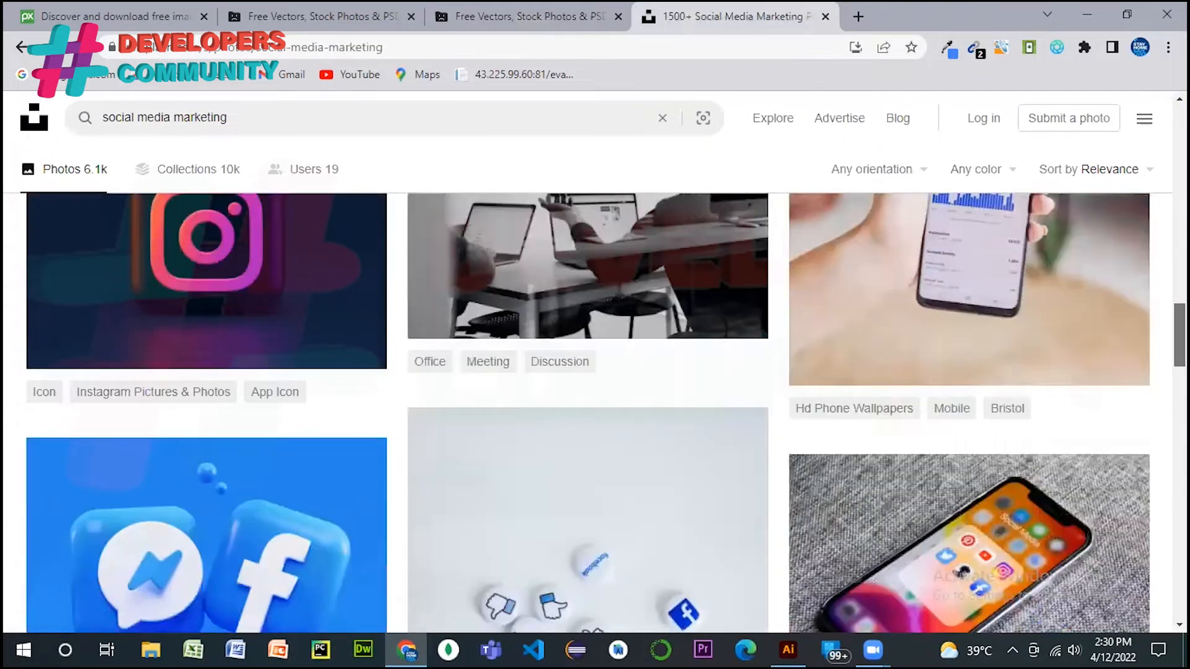
scroll(595, 409, "down", 15)
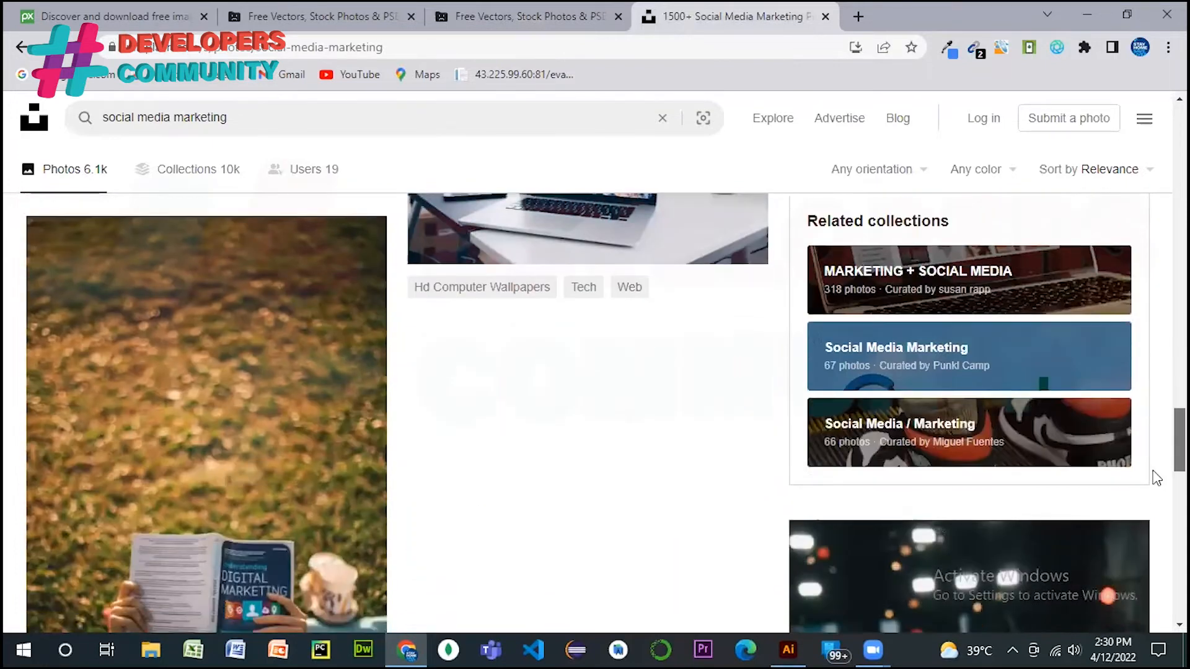
key("Home")
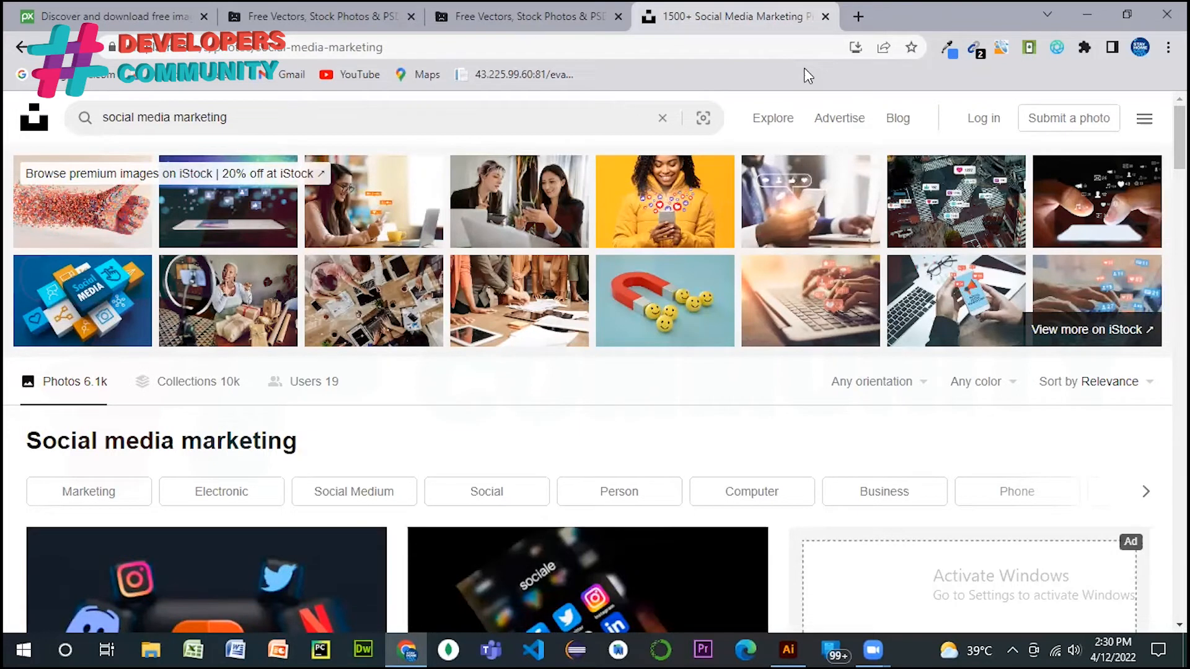
- Return to the Pixabay search and review its orientation, size and color filter options
left_click(115, 15)
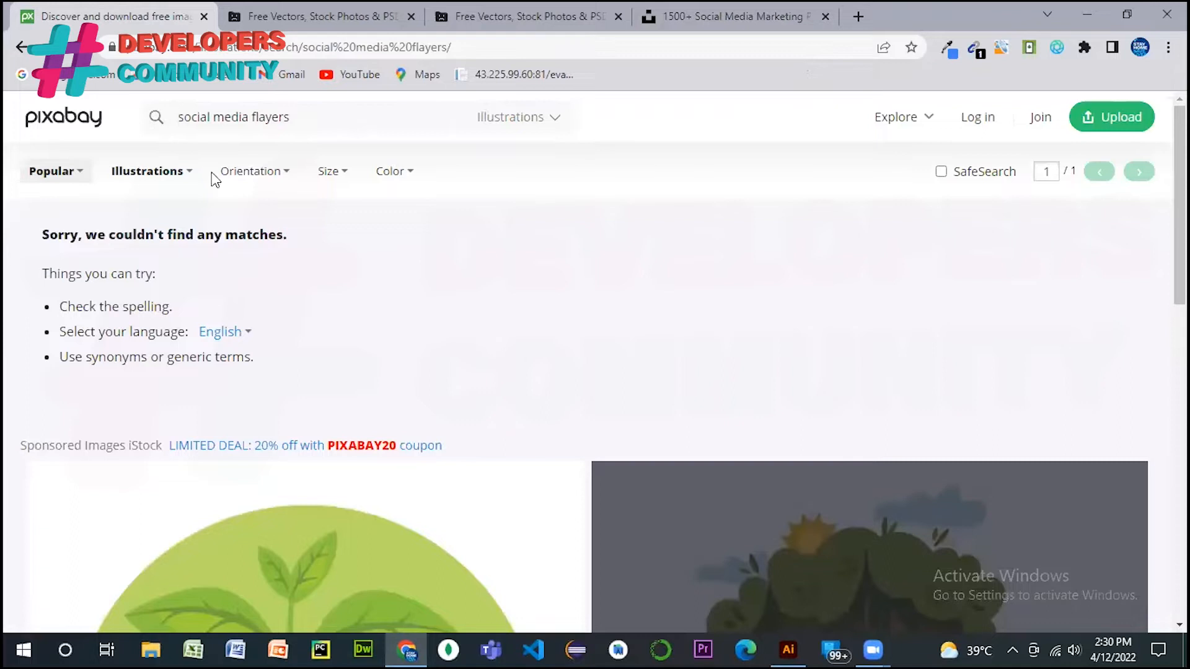
left_click(265, 178)
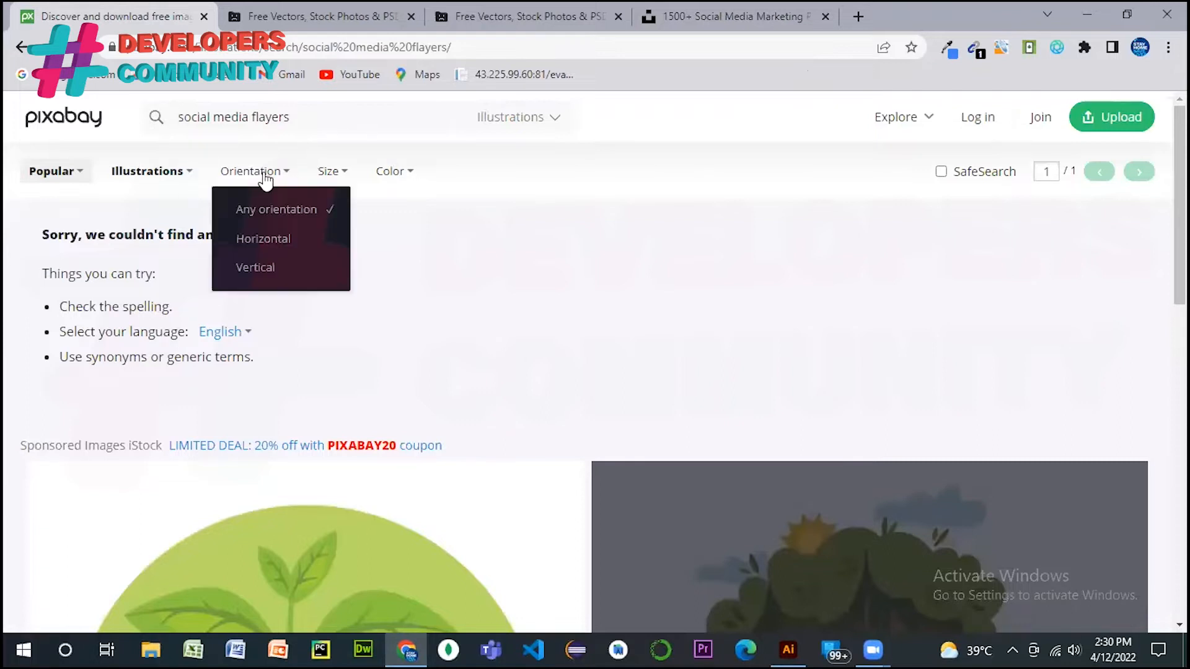
left_click(333, 176)
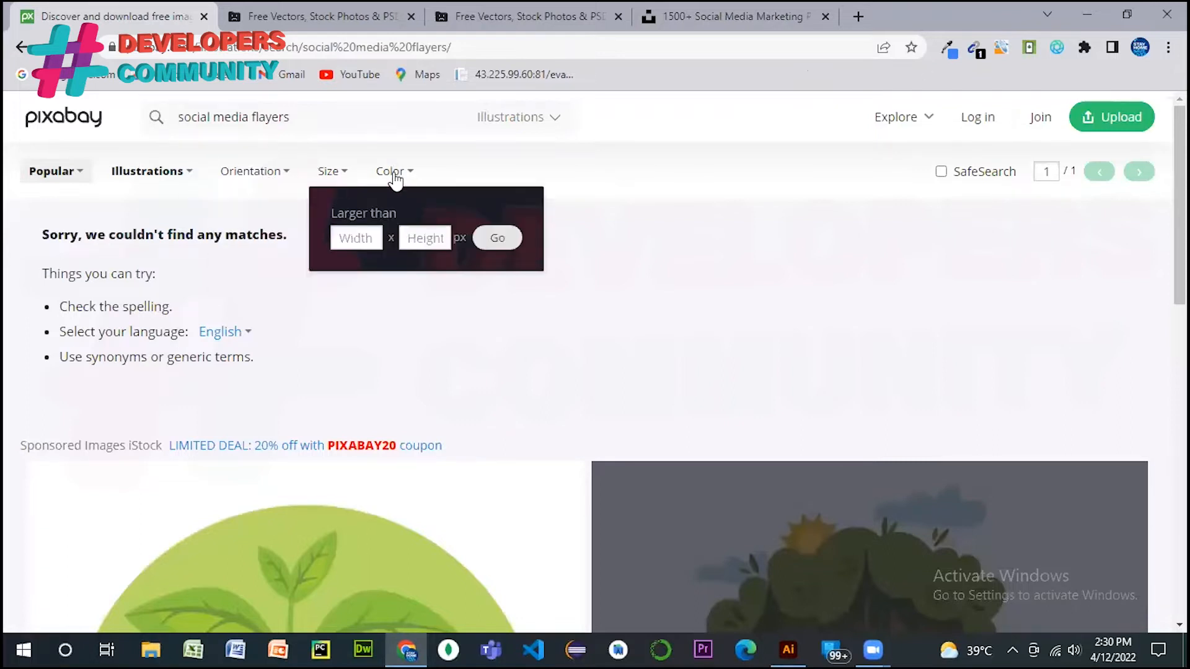
left_click(414, 175)
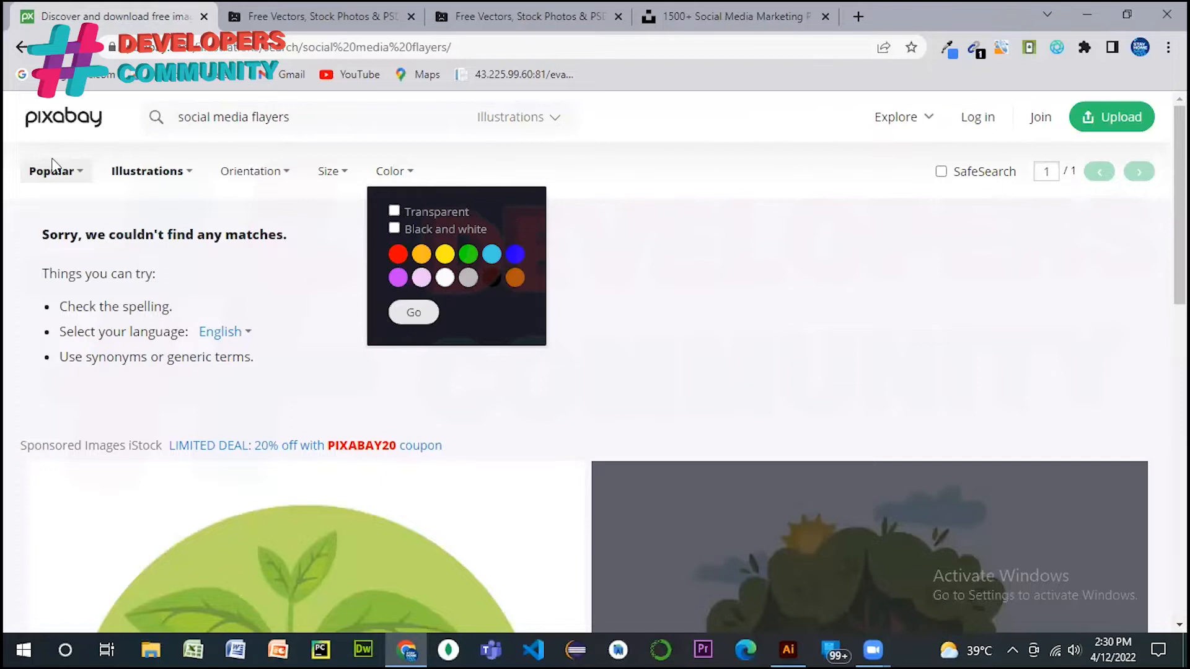
- Change the Pixabay media type filter to Images and look through the sponsored images offered
left_click(179, 176)
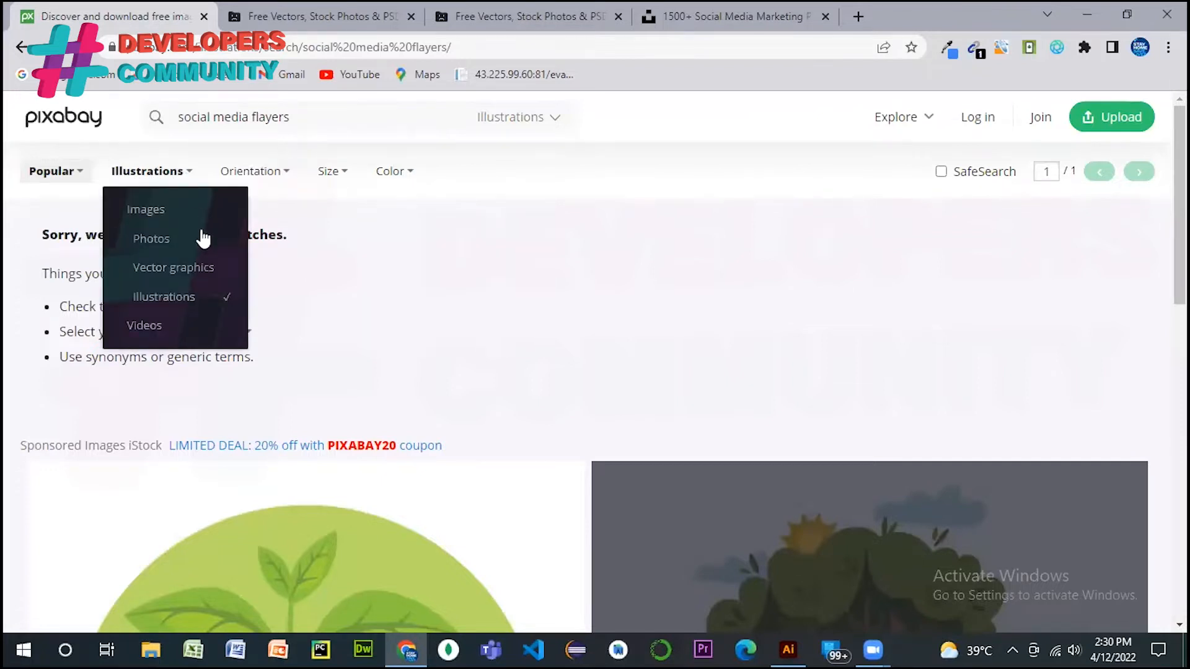
left_click(166, 214)
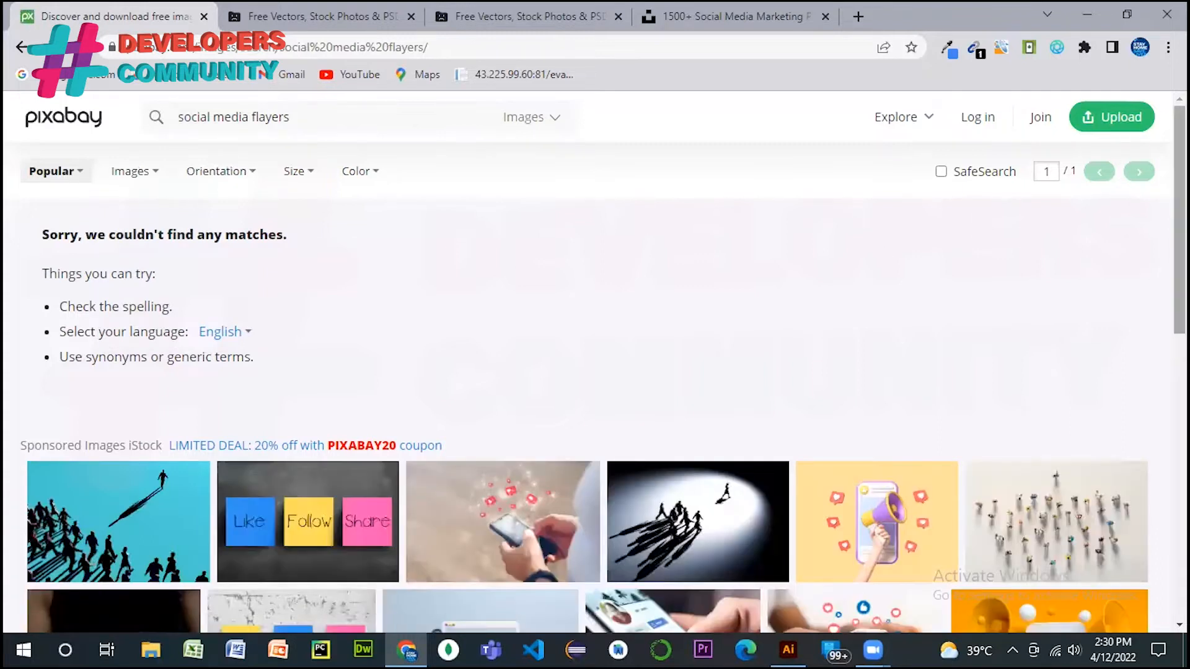
scroll(1142, 144, "down", 4)
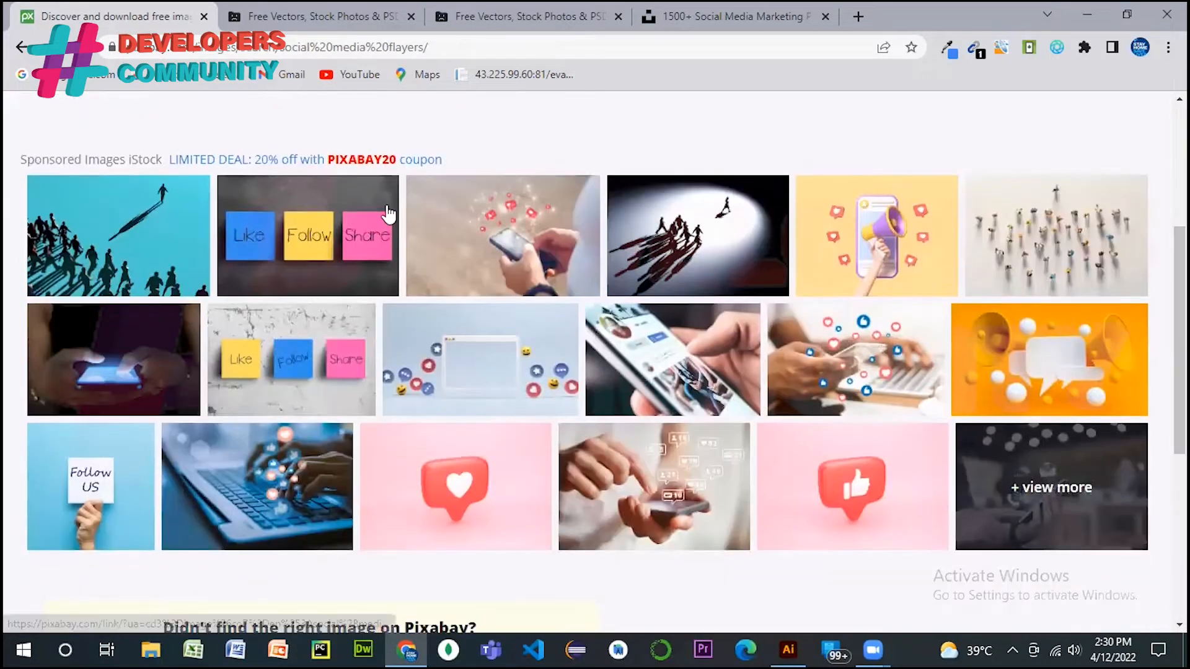
- Open the sponsored "Like Follow Share" sticky note image on iStock and examine its purchase options, details and similar images
left_click(311, 226)
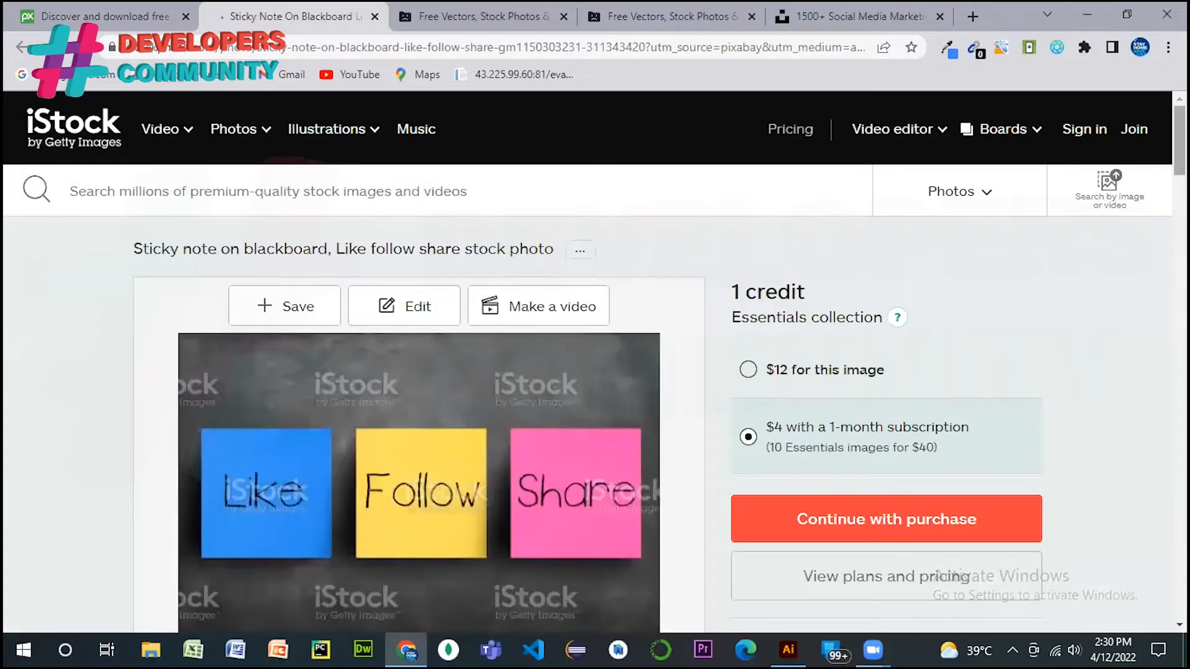
scroll(595, 359, "down", 10)
scroll(595, 360, "down", 4)
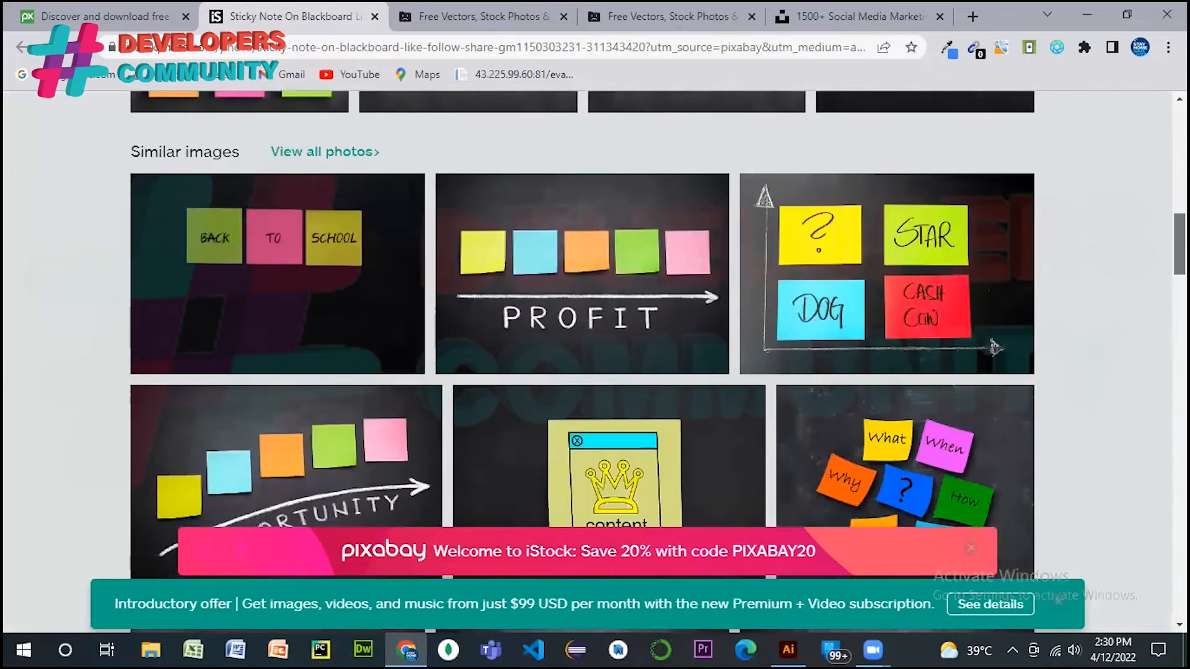
scroll(595, 360, "up", 6)
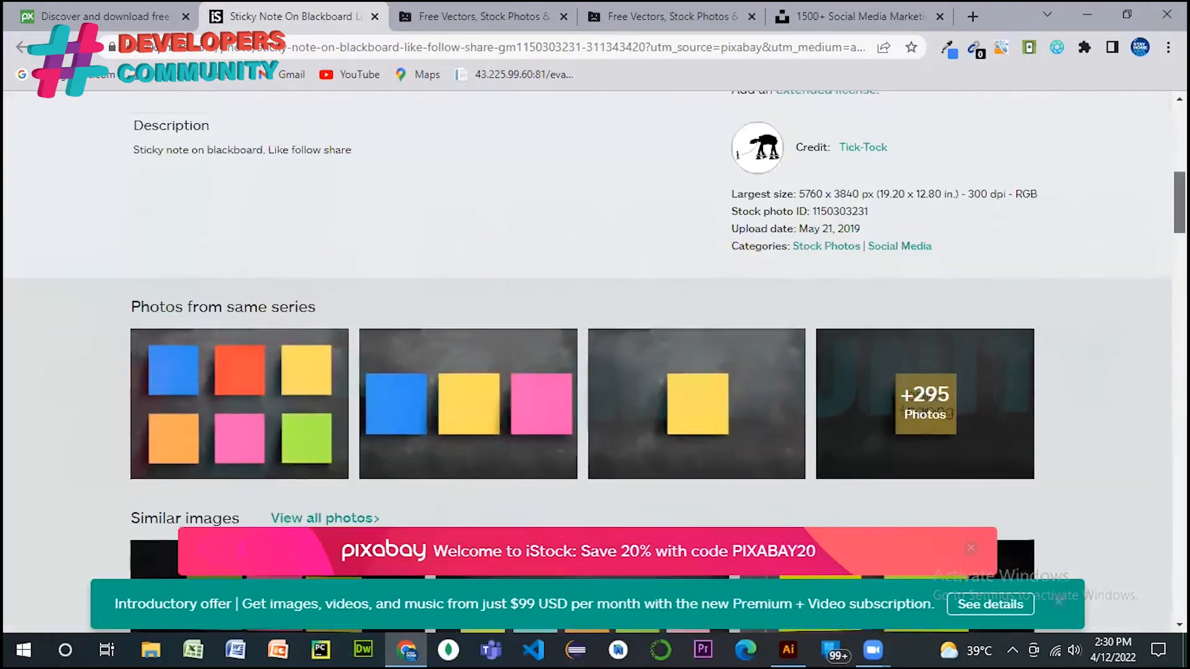
scroll(595, 359, "up", 8)
scroll(595, 360, "down", 5)
scroll(595, 360, "up", 2)
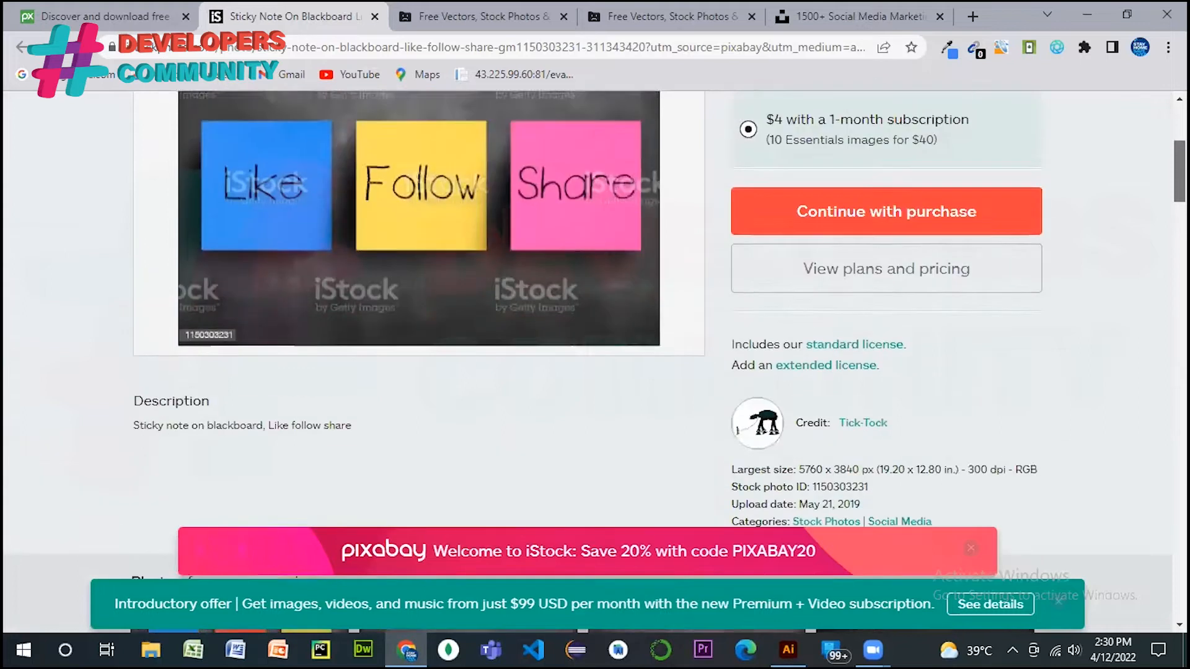
scroll(595, 359, "up", 1)
mouse_move(438, 192)
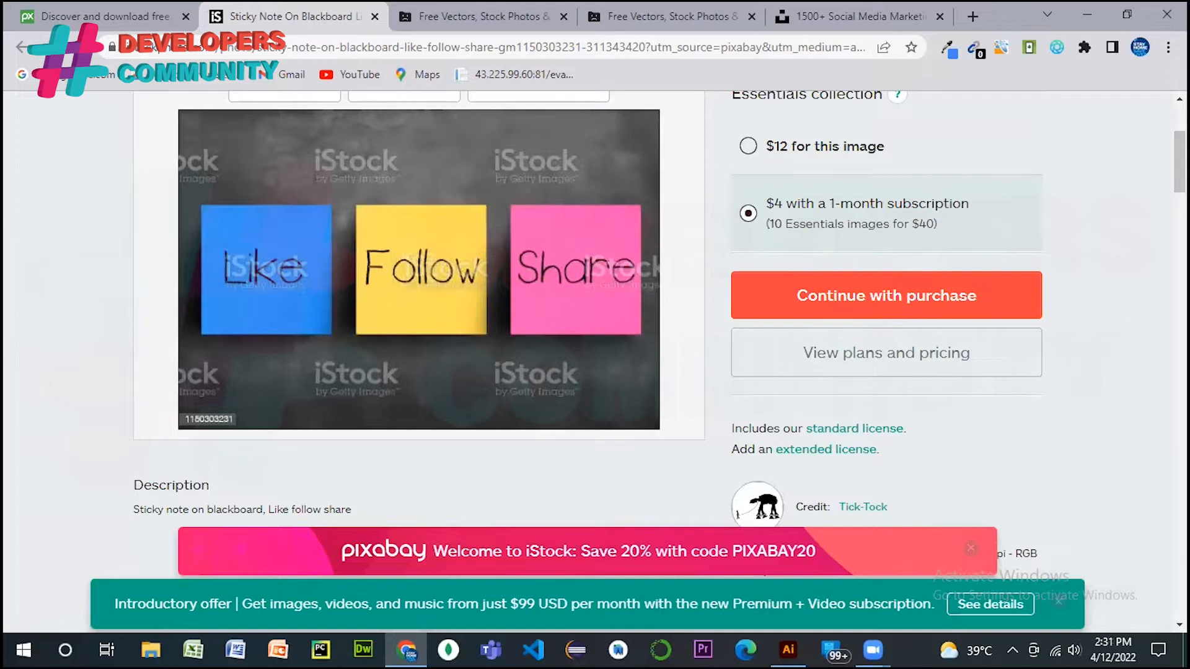
scroll(1180, 162, "down", 4)
scroll(566, 274, "up", 5)
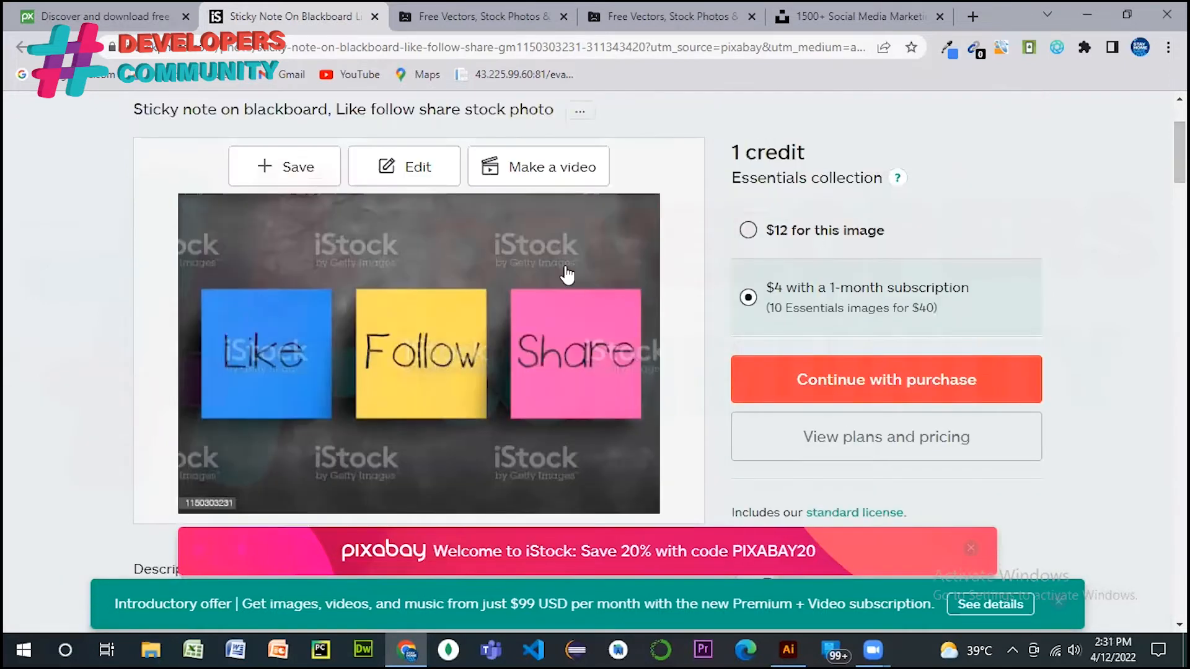
- Check the save options for the "Like Follow Share" sticky note photo on the iStock page
right_click(479, 252)
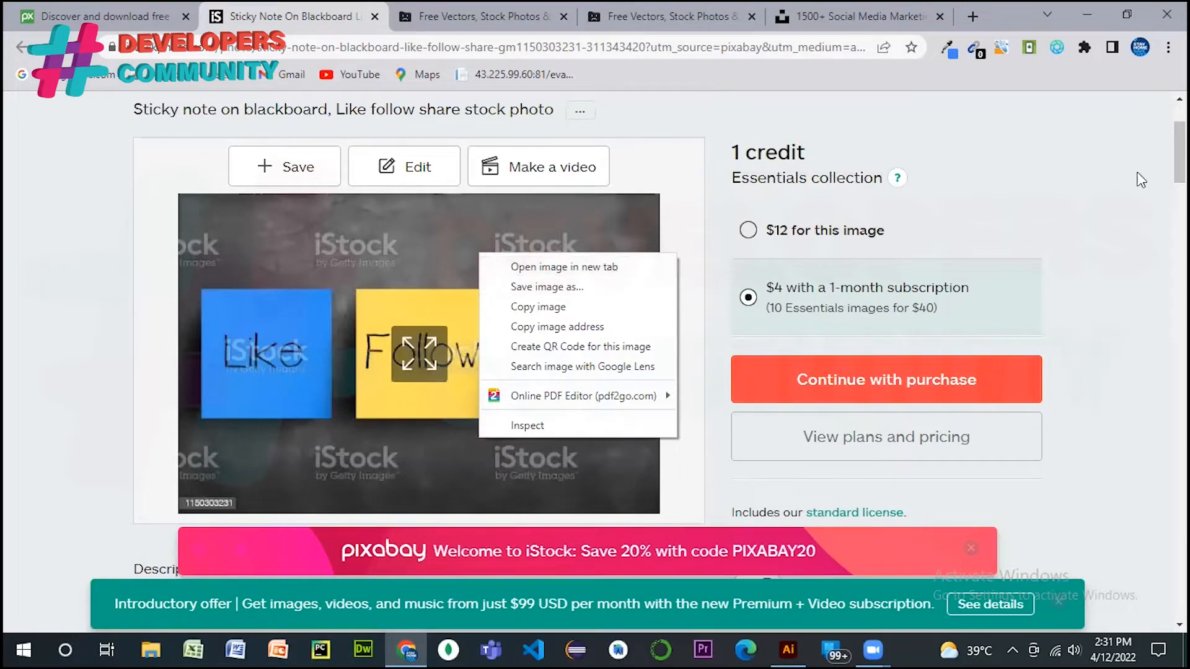
left_click(520, 288)
scroll(1072, 160, "down", 3)
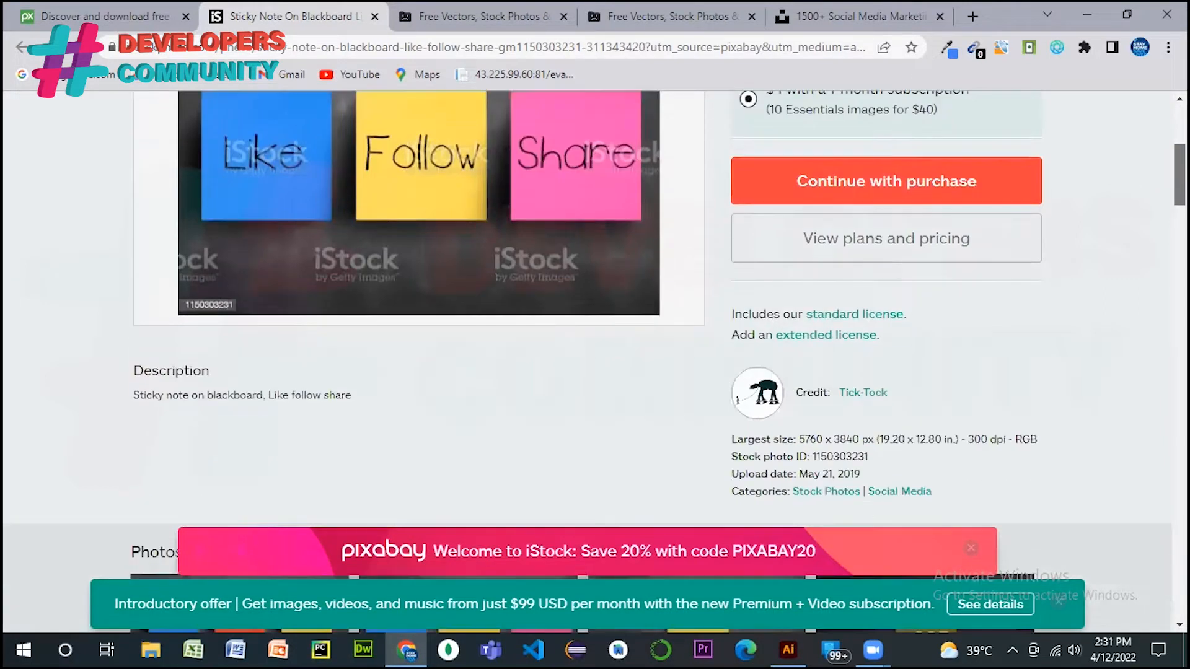
scroll(1073, 160, "up", 2)
right_click(551, 211)
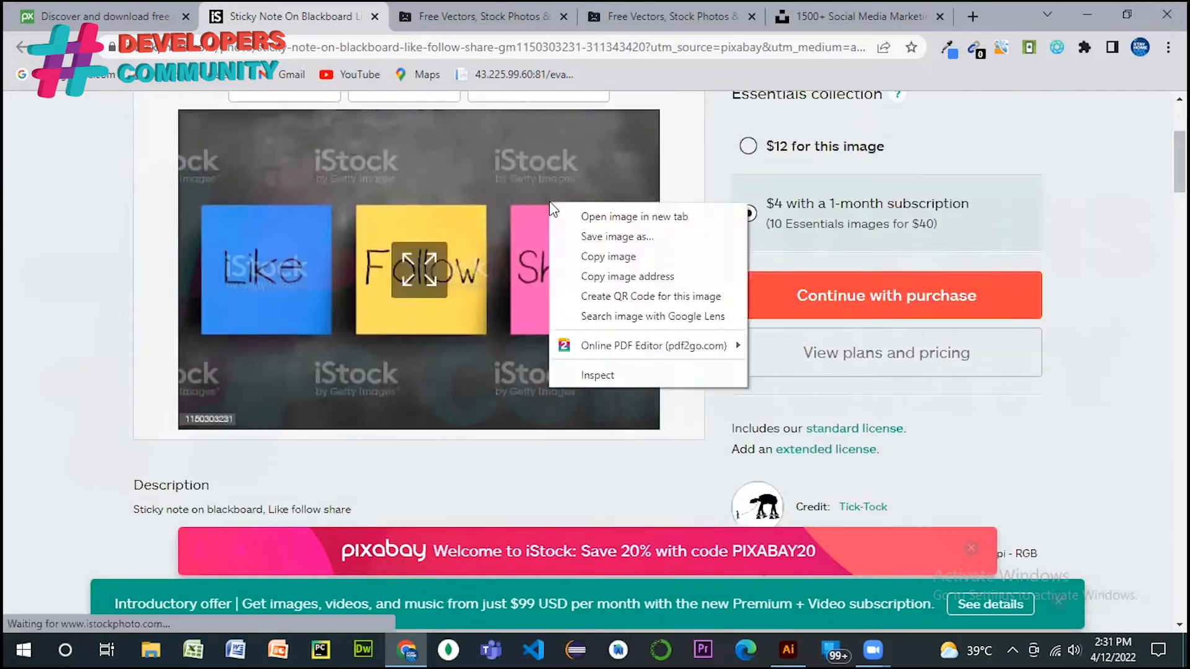
- Reload the crashed Freepik vector search page, checking the other Freepik and Unsplash pages while it loads
left_click(512, 13)
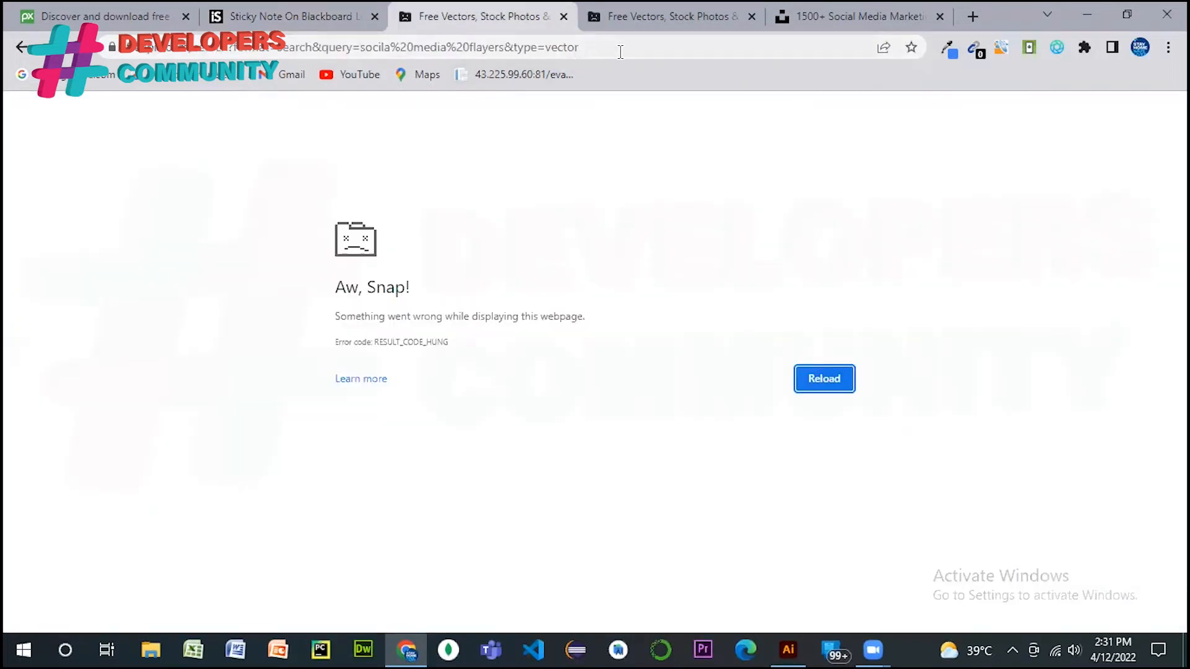
key("F5")
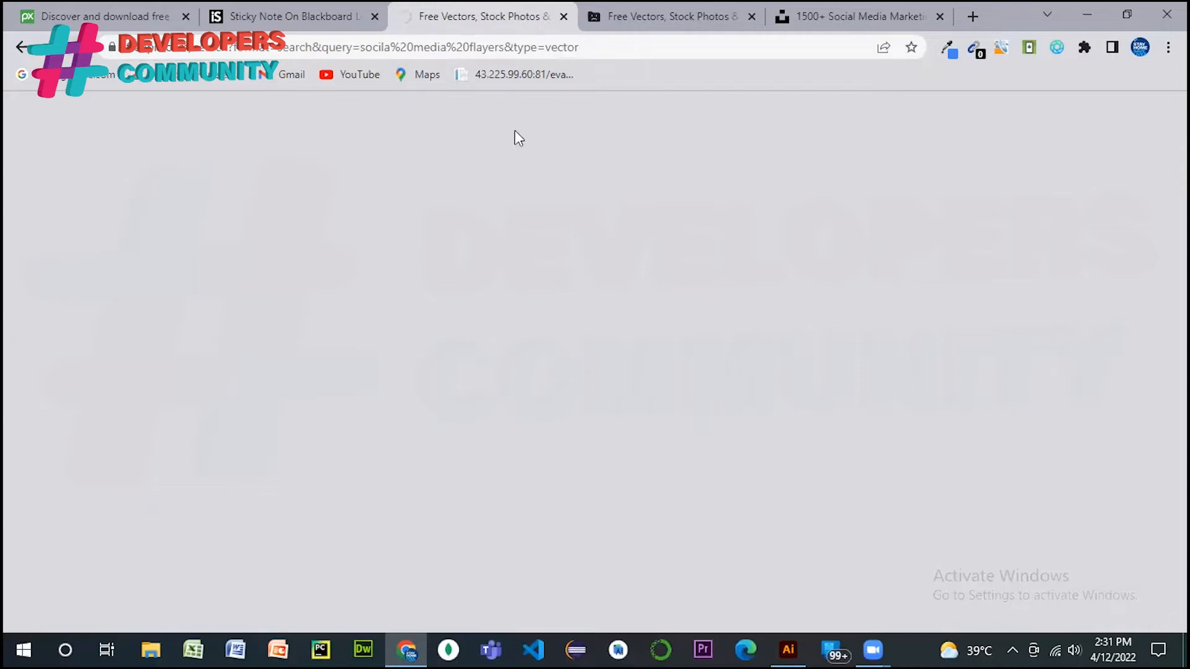
left_click(675, 11)
left_click(846, 11)
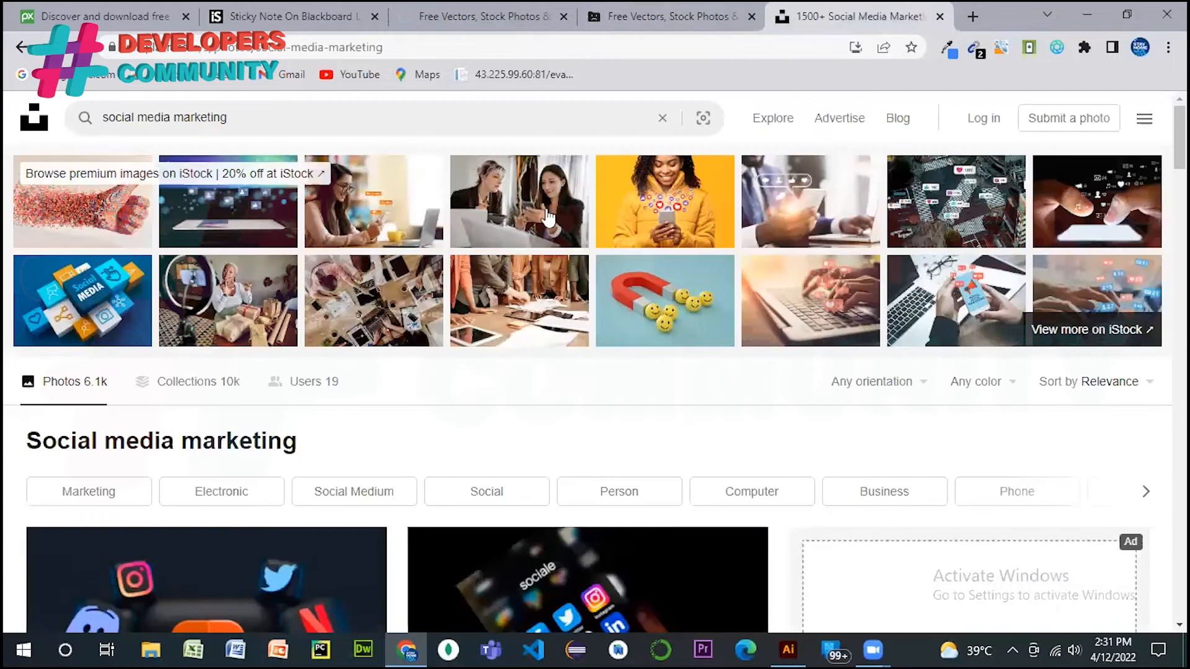
left_click(428, 16)
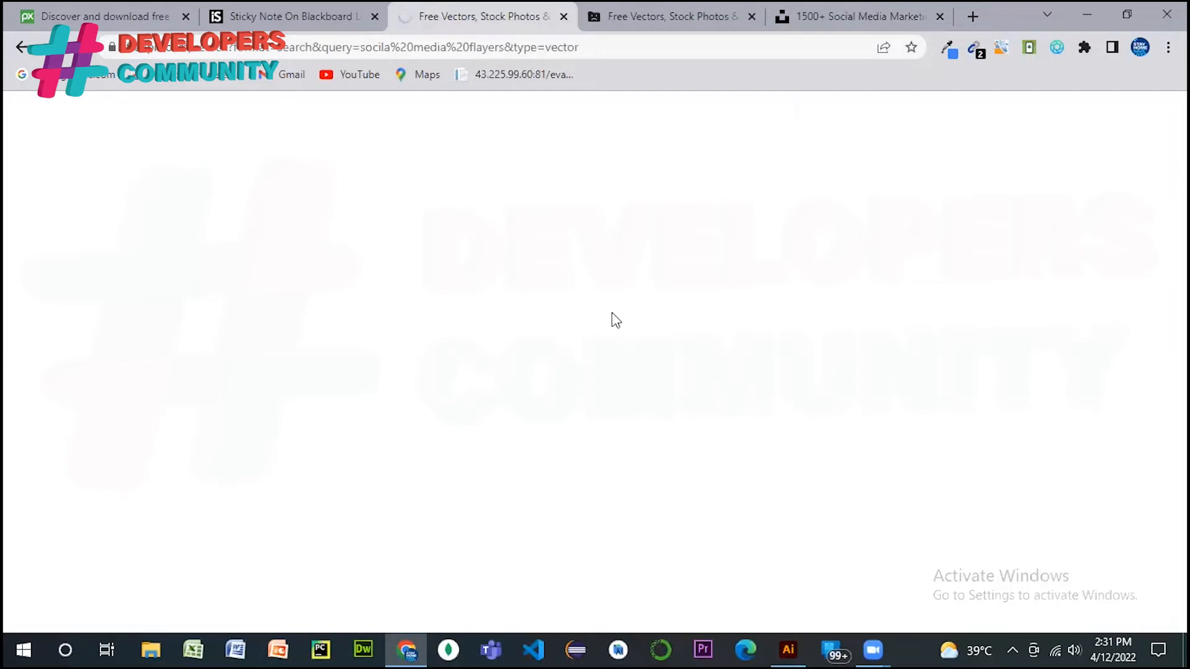
- Browse the Unsplash social media marketing photos once more and bring up the recent searches in its search box
left_click(862, 7)
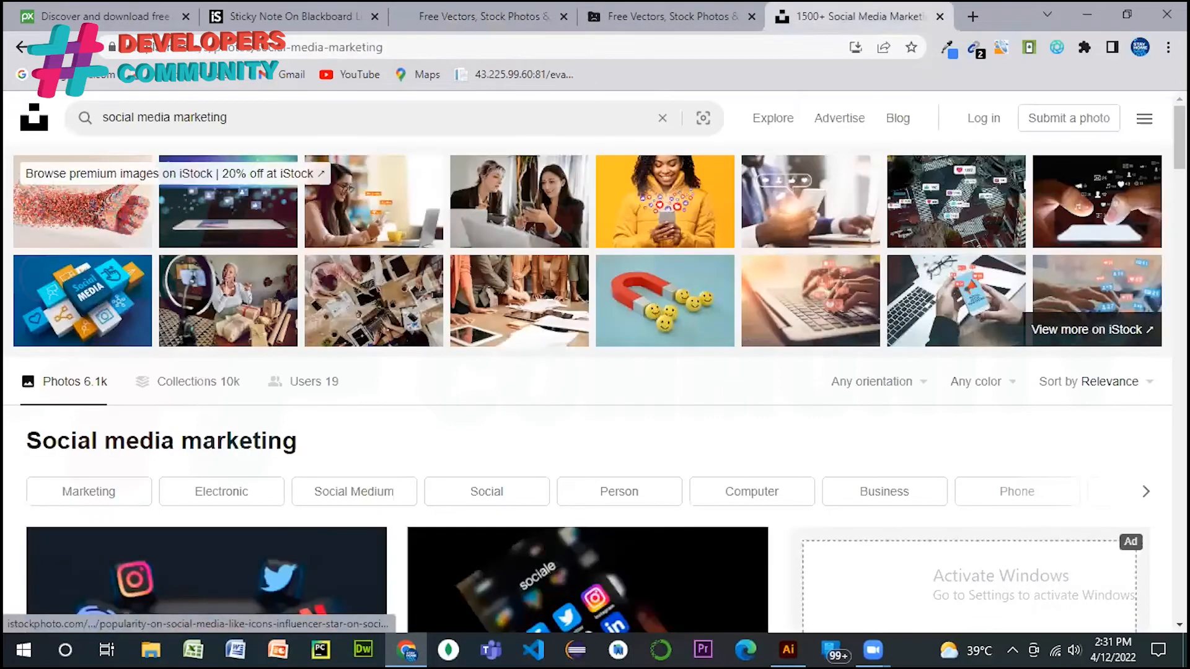
scroll(595, 409, "down", 10)
scroll(374, 310, "up", 15)
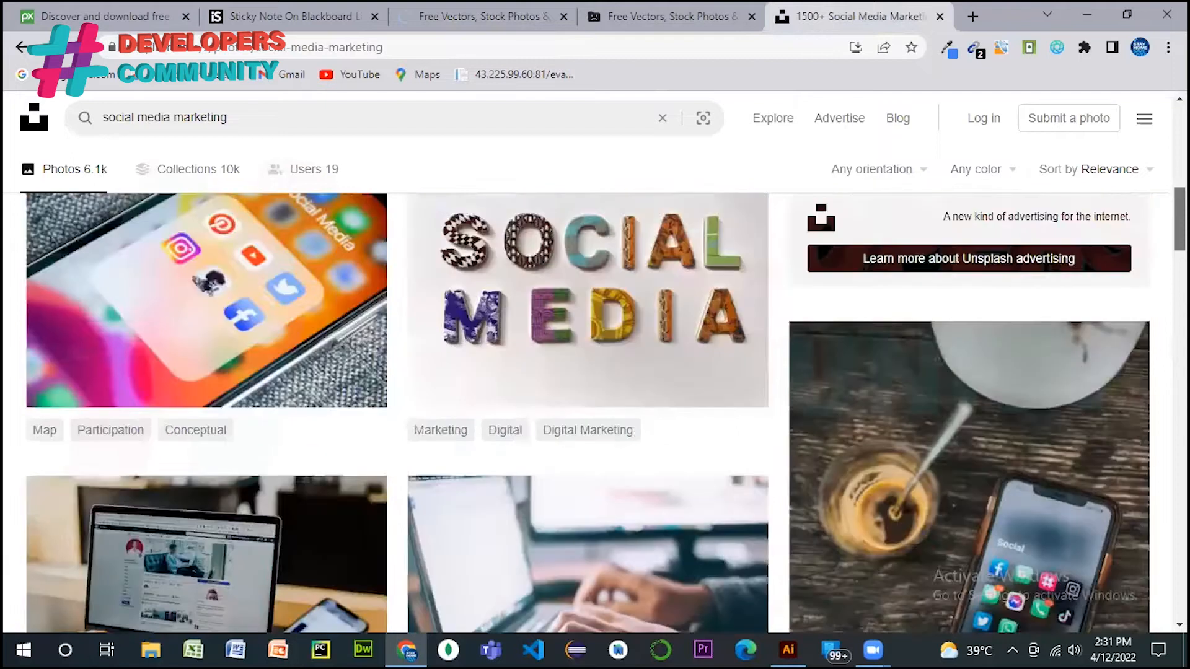
left_click(269, 118)
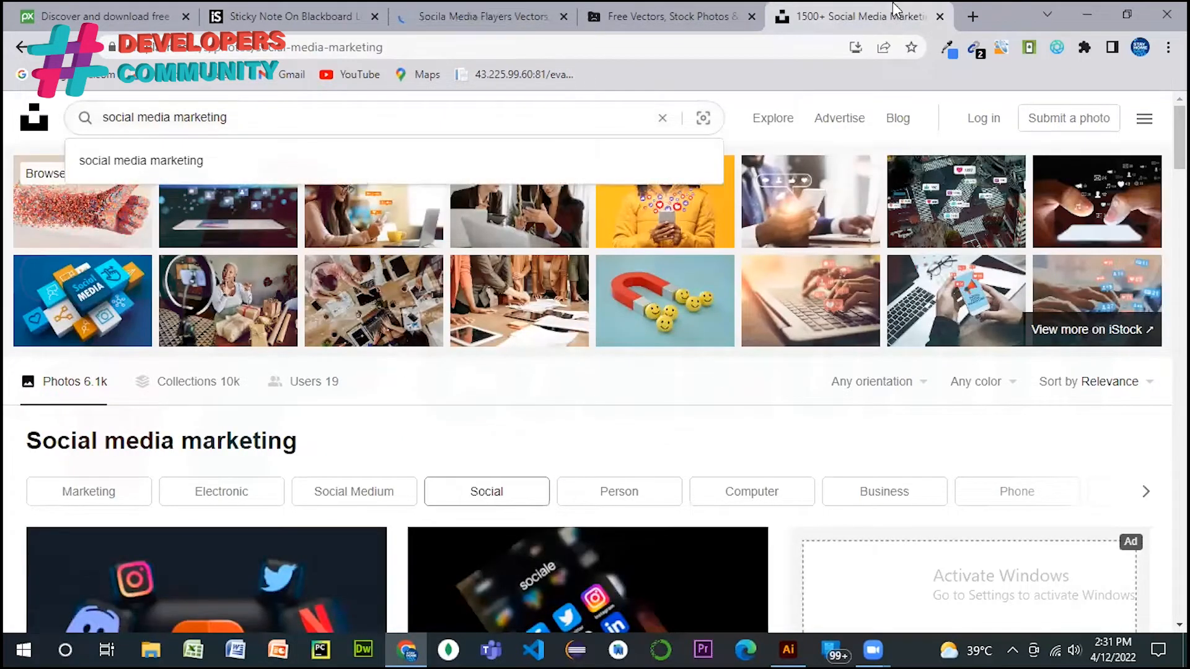
- Search Google in a new browser tab for "adobe illustrator files" and open the Vecteezy Illustrator Files Vector Art result
left_click(972, 16)
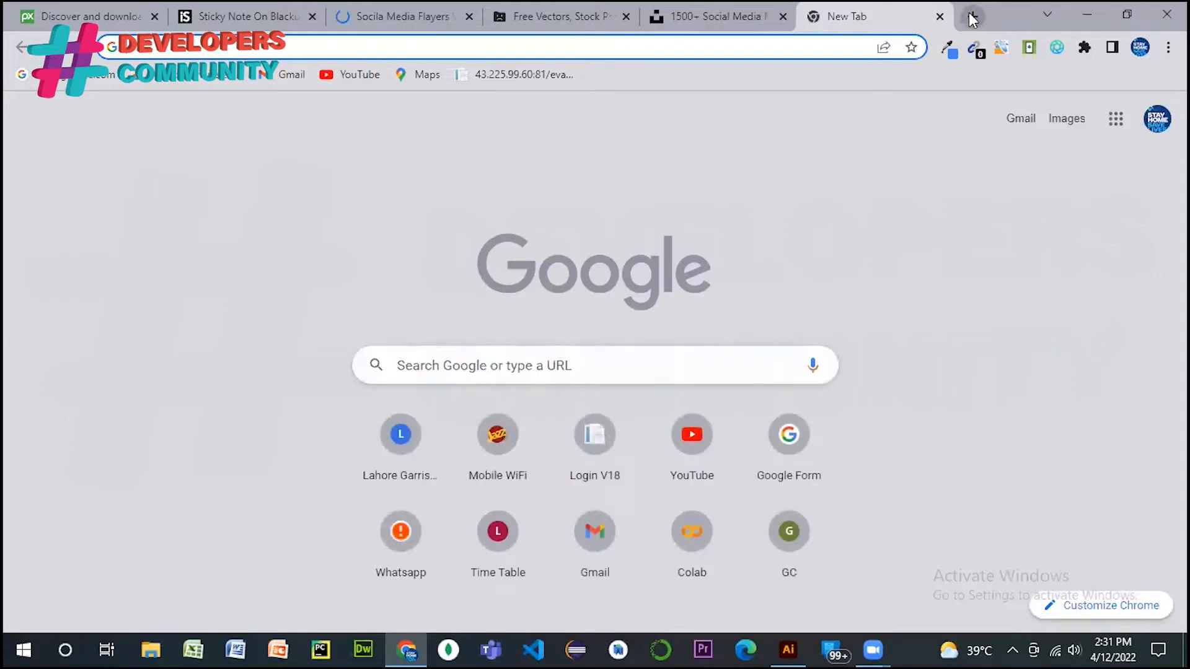
type("a")
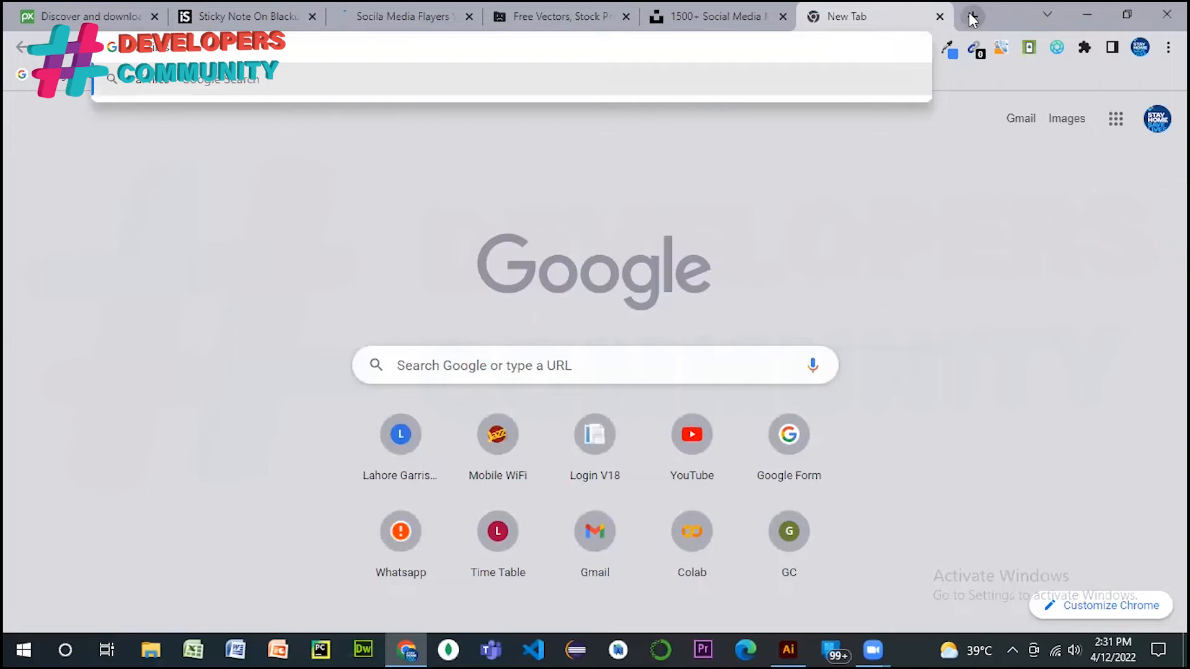
type("i files")
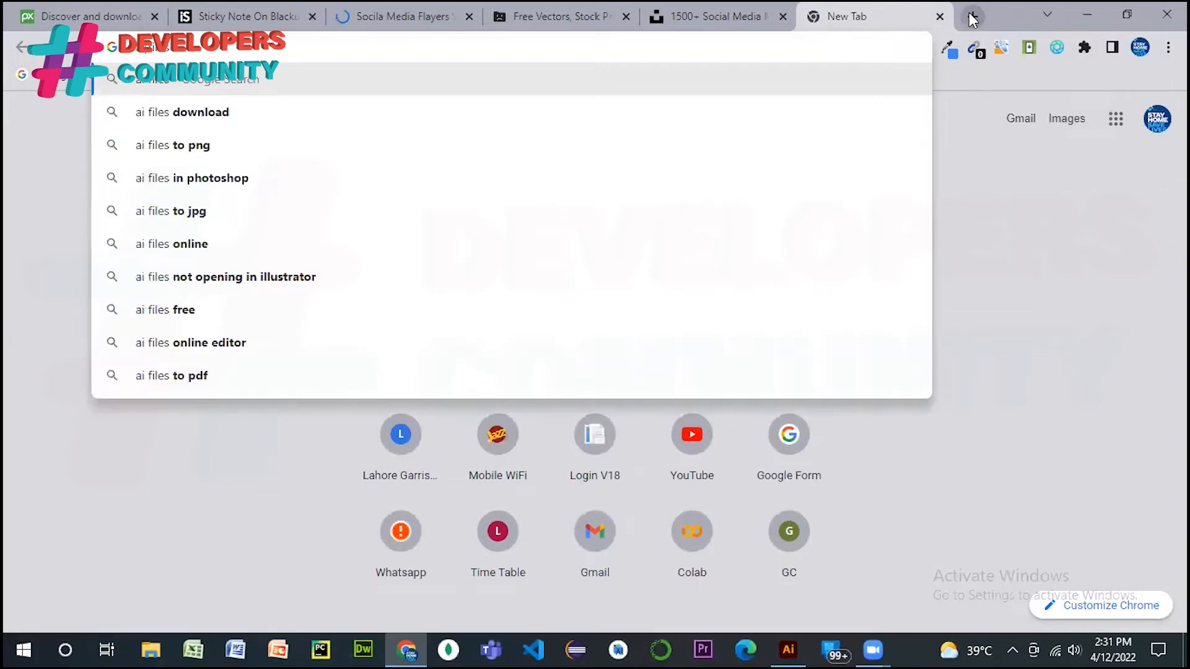
key("ctrl+Left")
type("cover ")
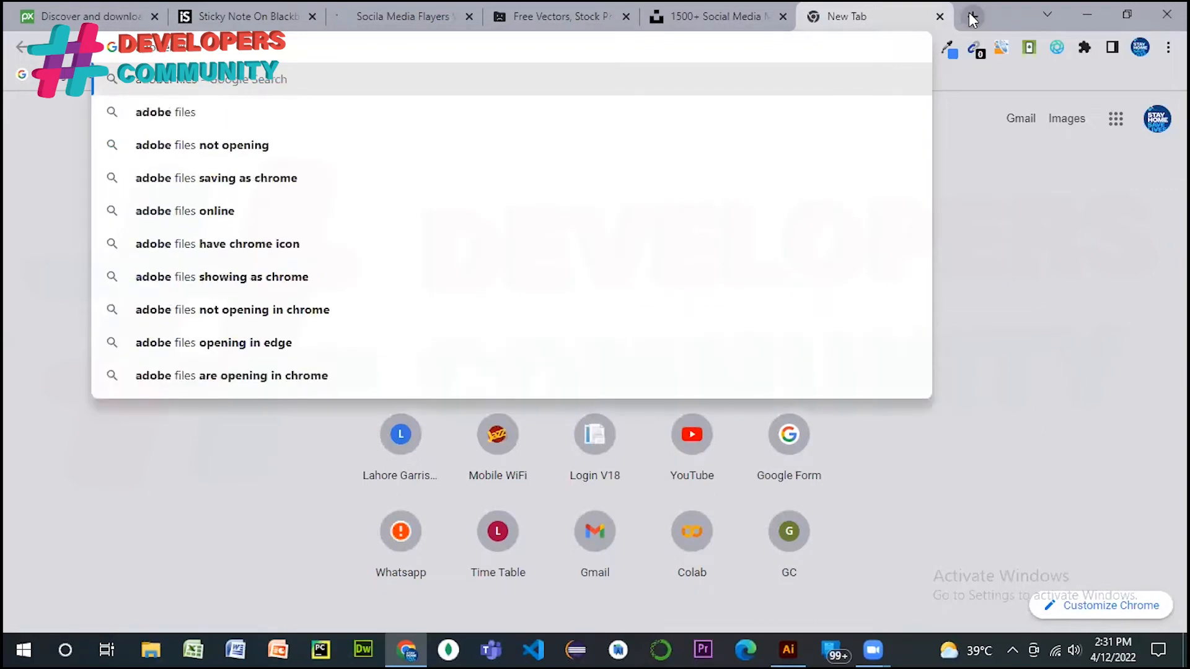
type(" i")
key("BackSpace")
type("ll")
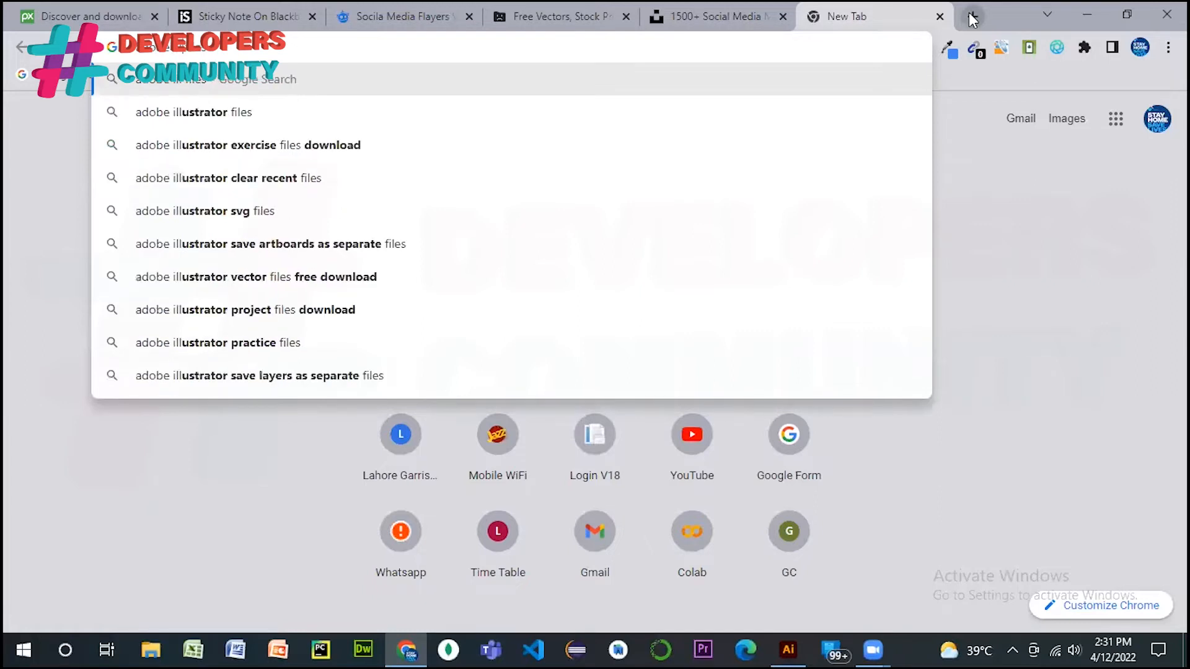
key("Down")
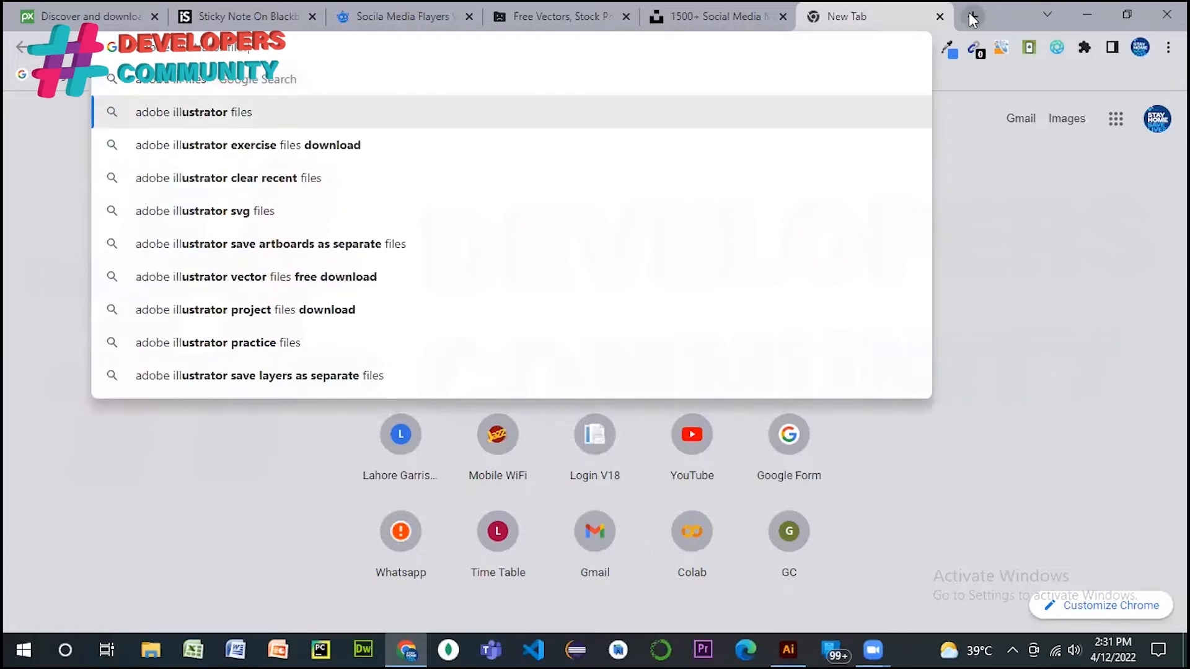
key("Return")
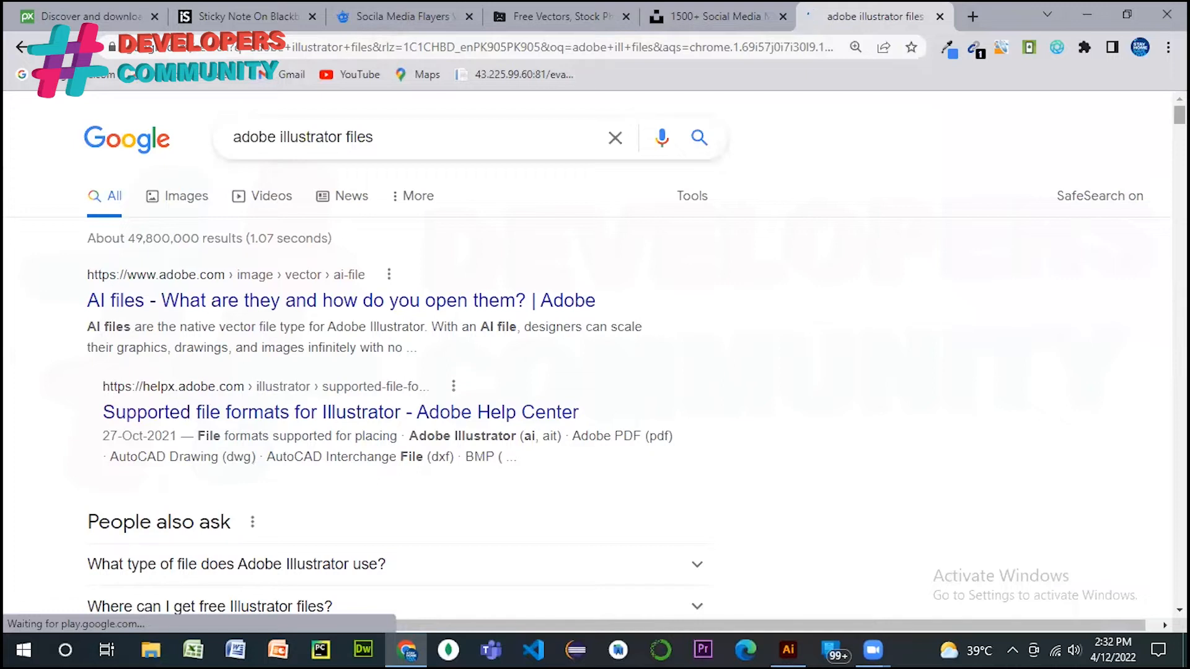
scroll(595, 353, "down", 10)
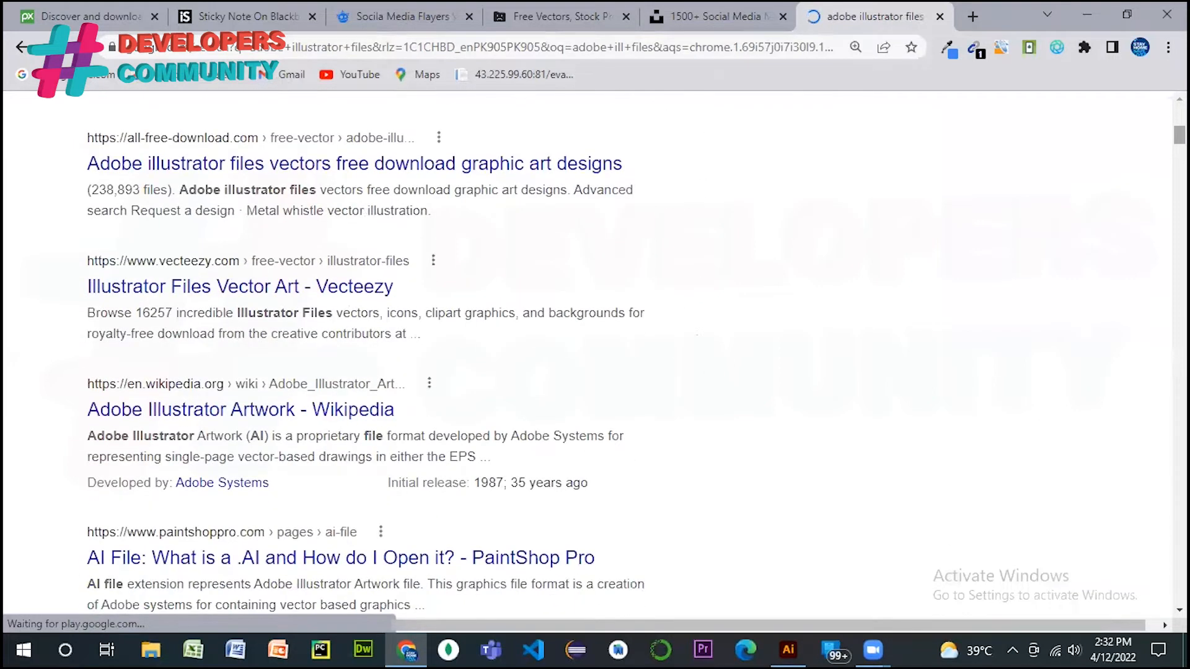
left_click(218, 287)
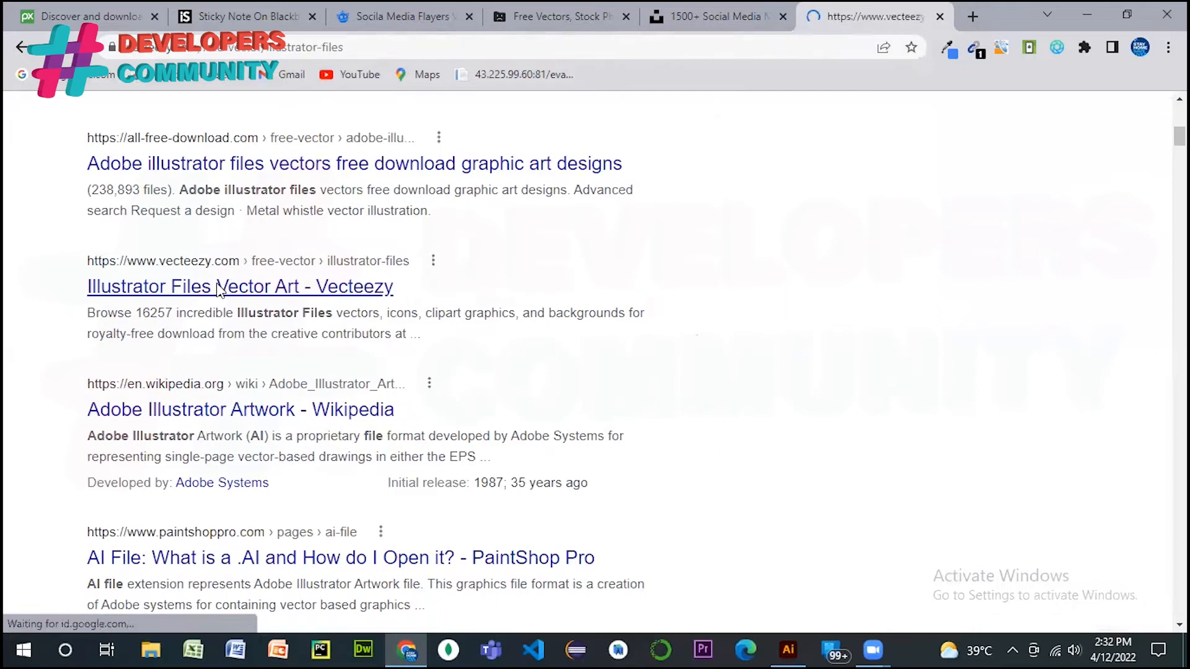
- Return to the Freepik flyer search, dismiss the Google sign-in prompt, and filter the results to the Psd category with the Free license
left_click(357, 10)
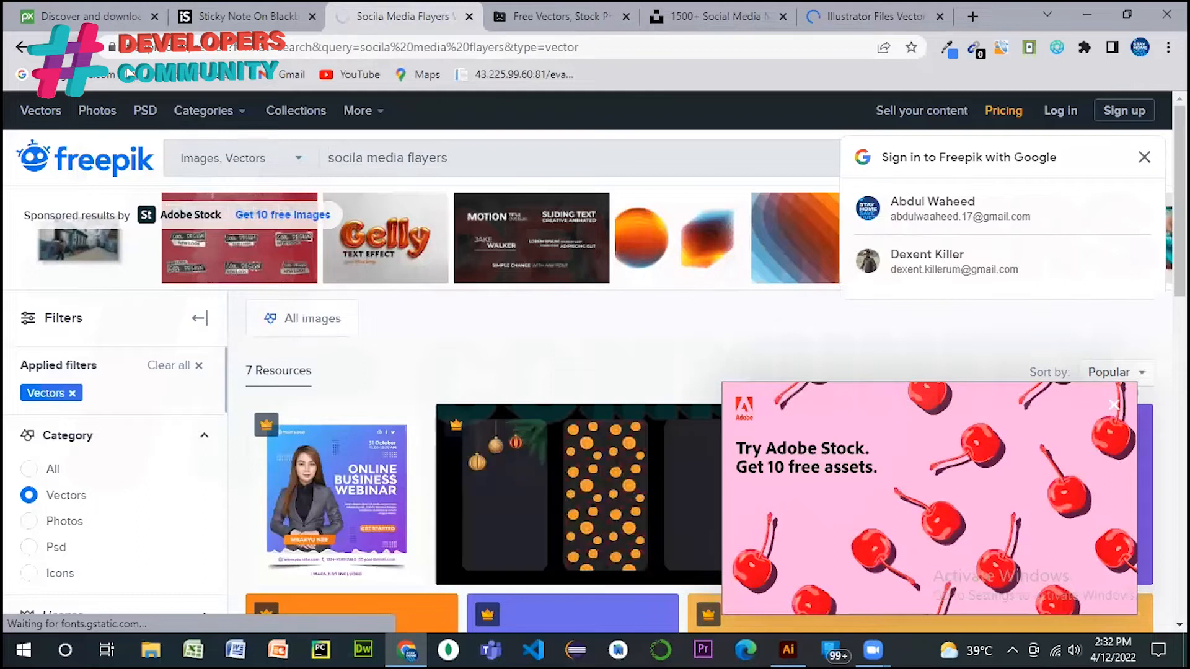
scroll(595, 372, "down", 1)
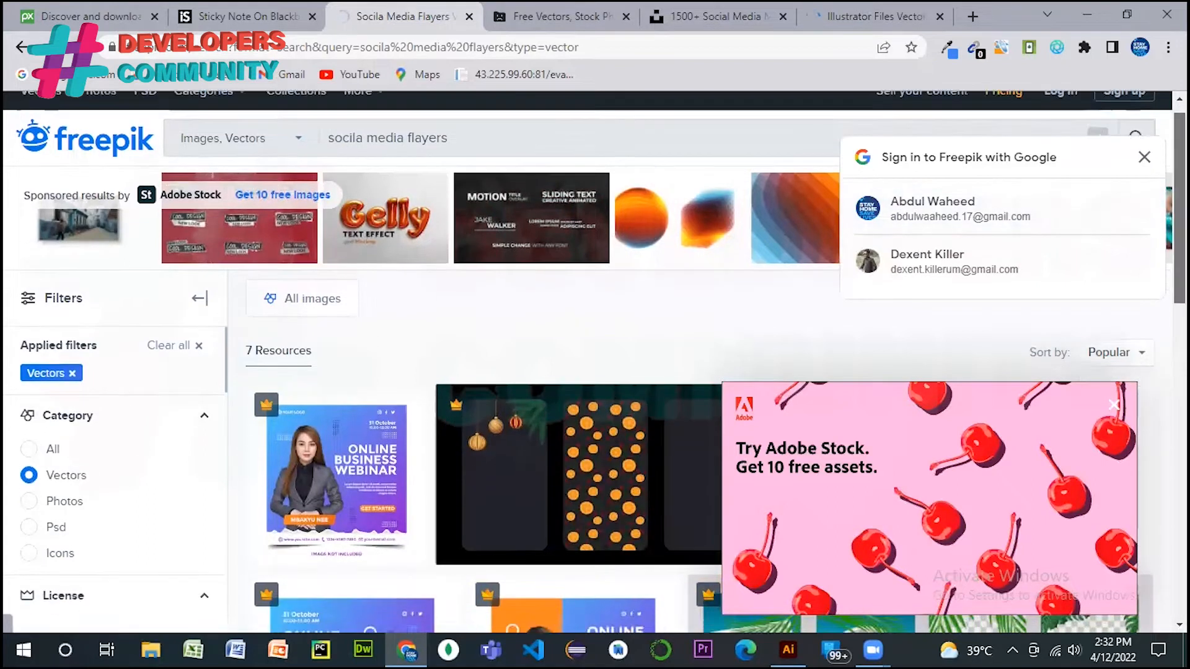
left_click(1144, 158)
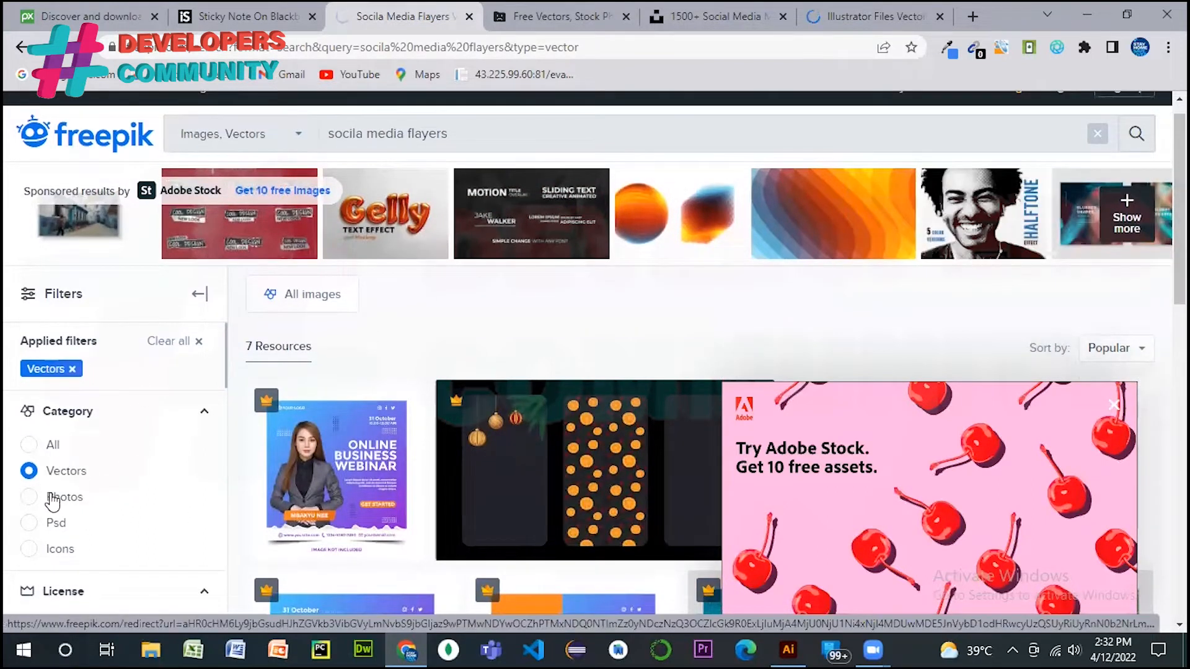
scroll(36, 456, "down", 1)
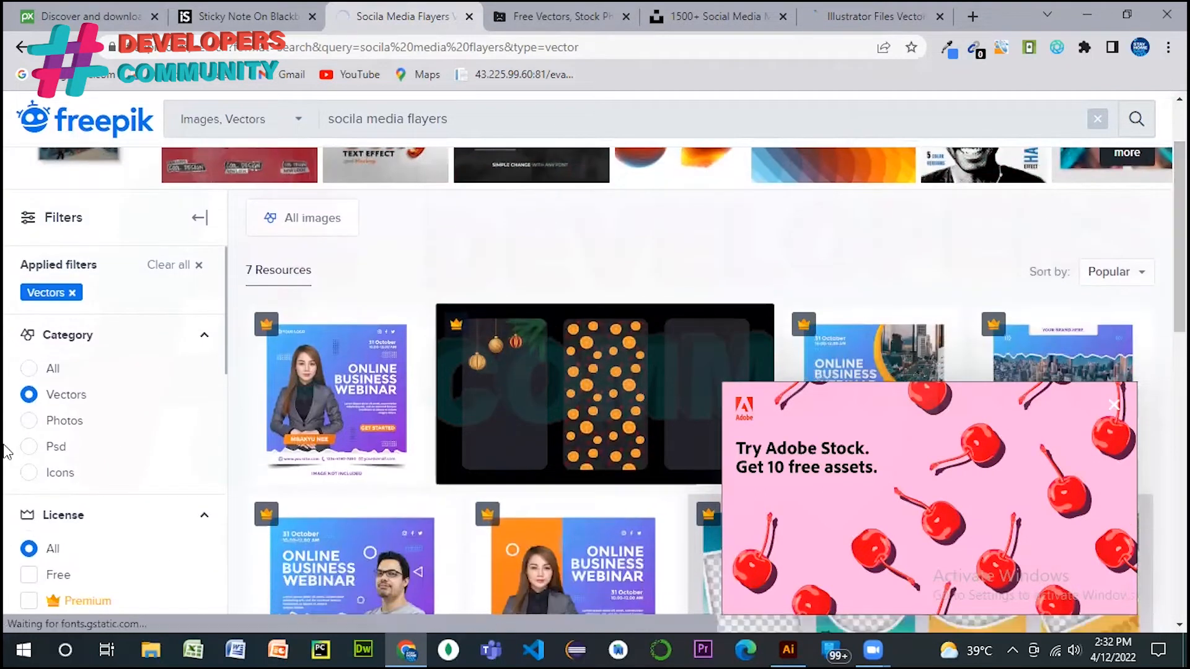
left_click(29, 447)
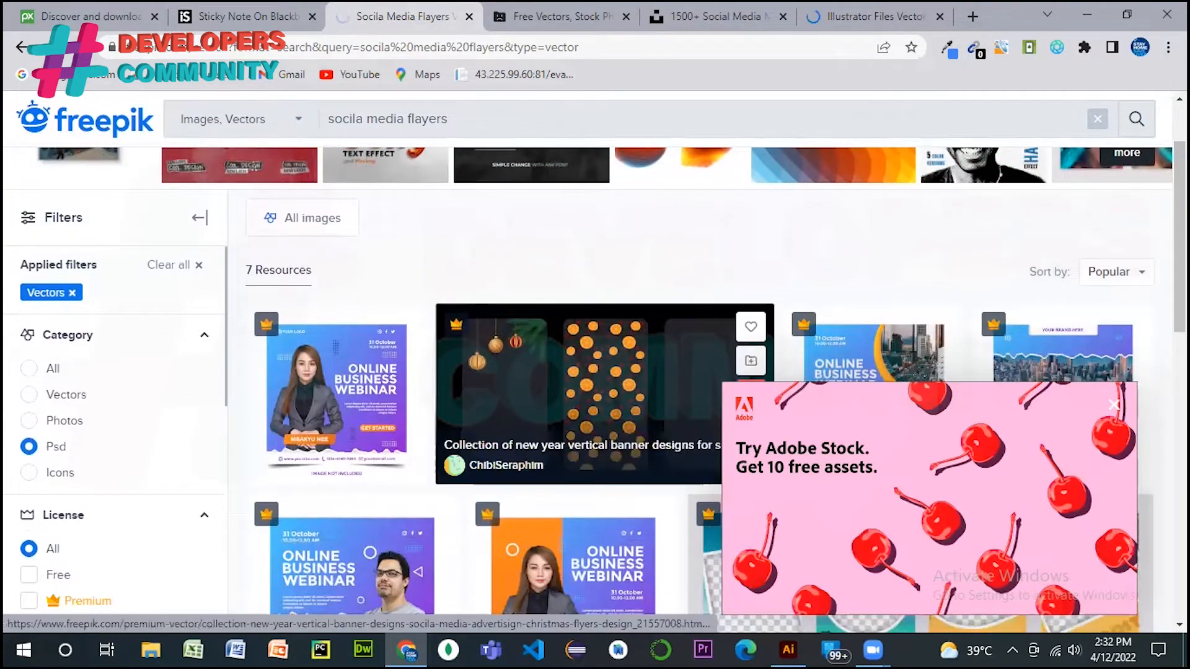
scroll(929, 496, "down", 1)
scroll(930, 496, "down", 1)
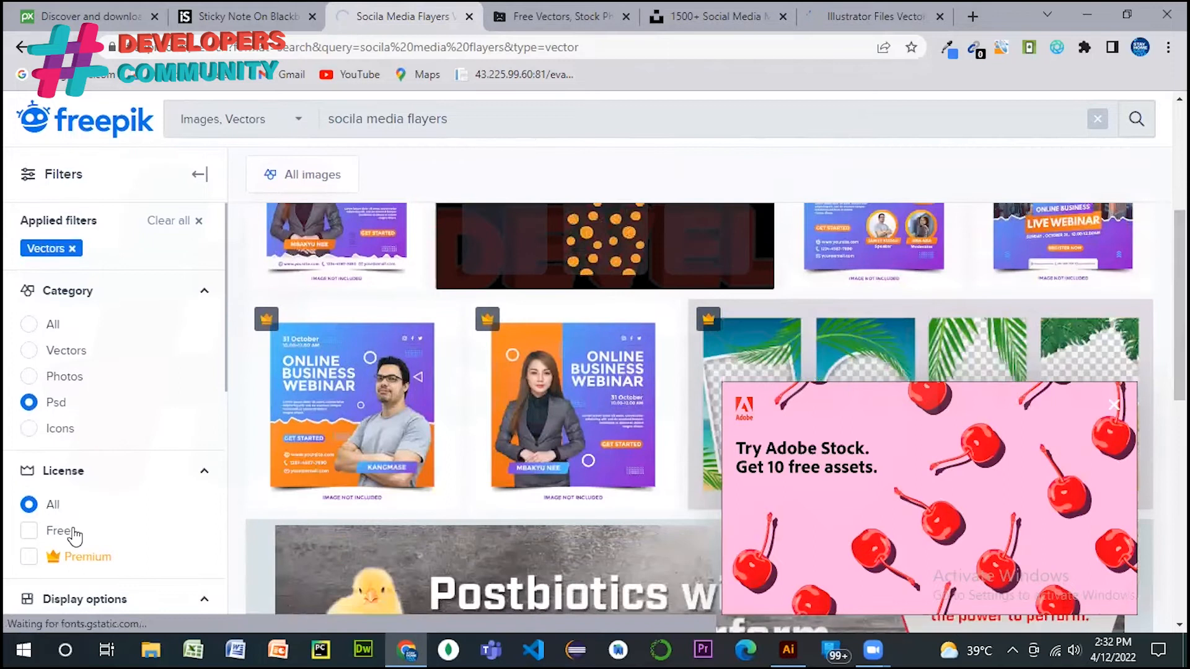
left_click(29, 531)
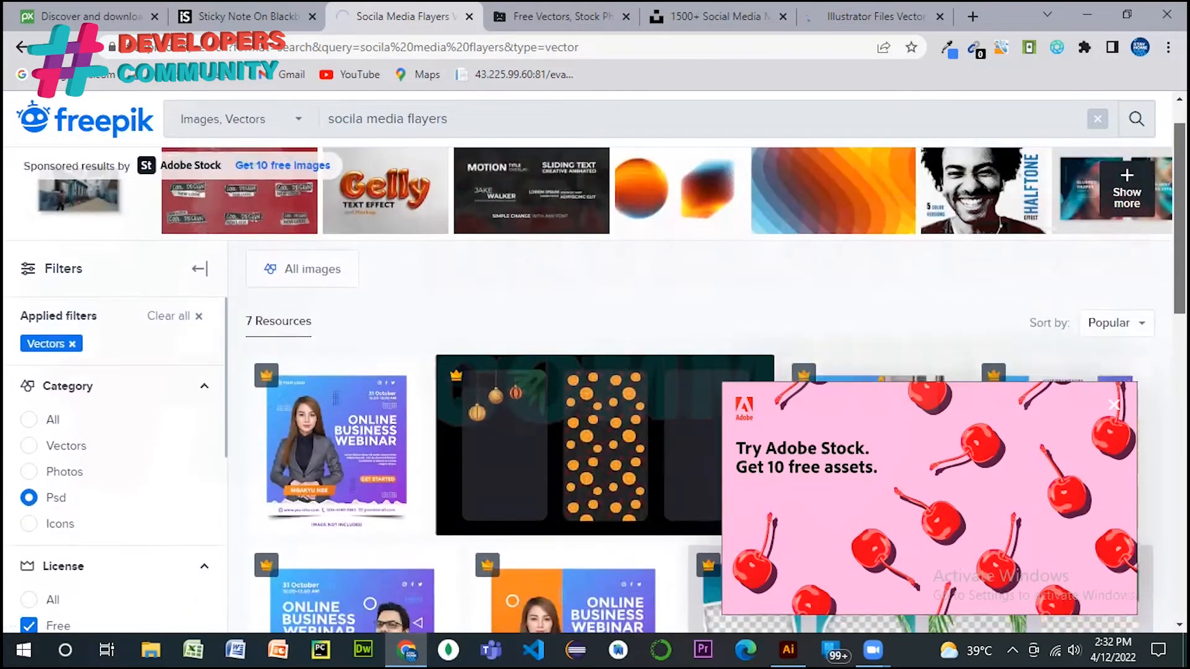
- Look through the Freepik flyer results and their premium marks while the filters load
scroll(701, 415, "down", 5)
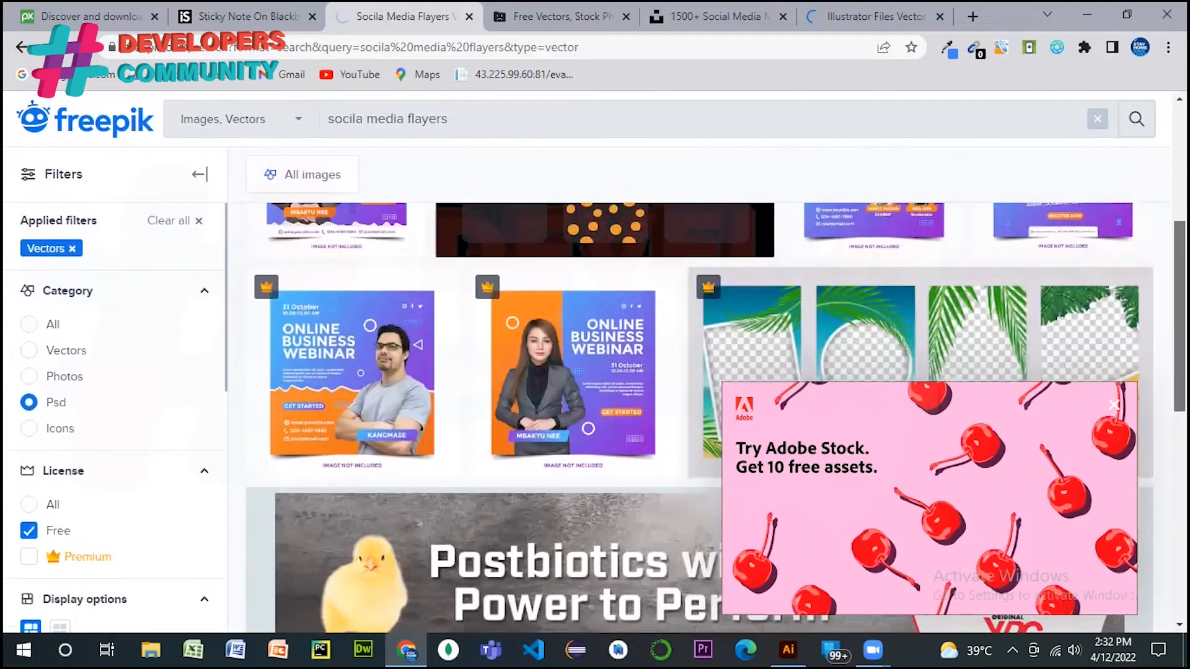
scroll(700, 415, "up", 5)
scroll(700, 403, "up", 1)
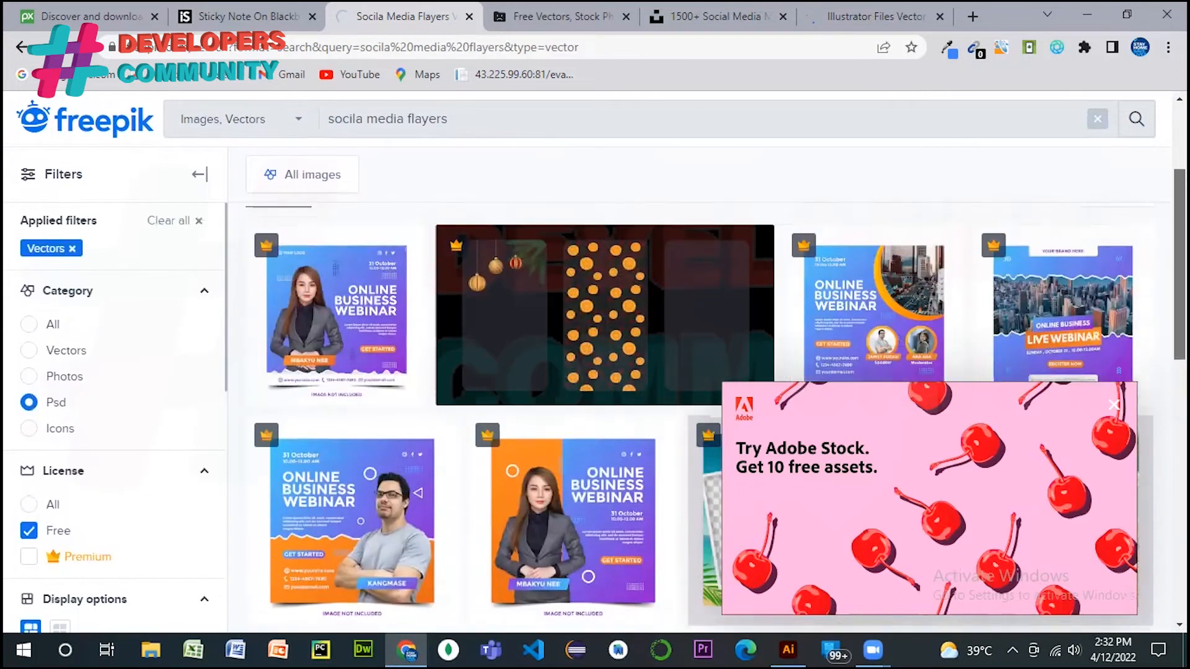
scroll(594, 362, "up", 3)
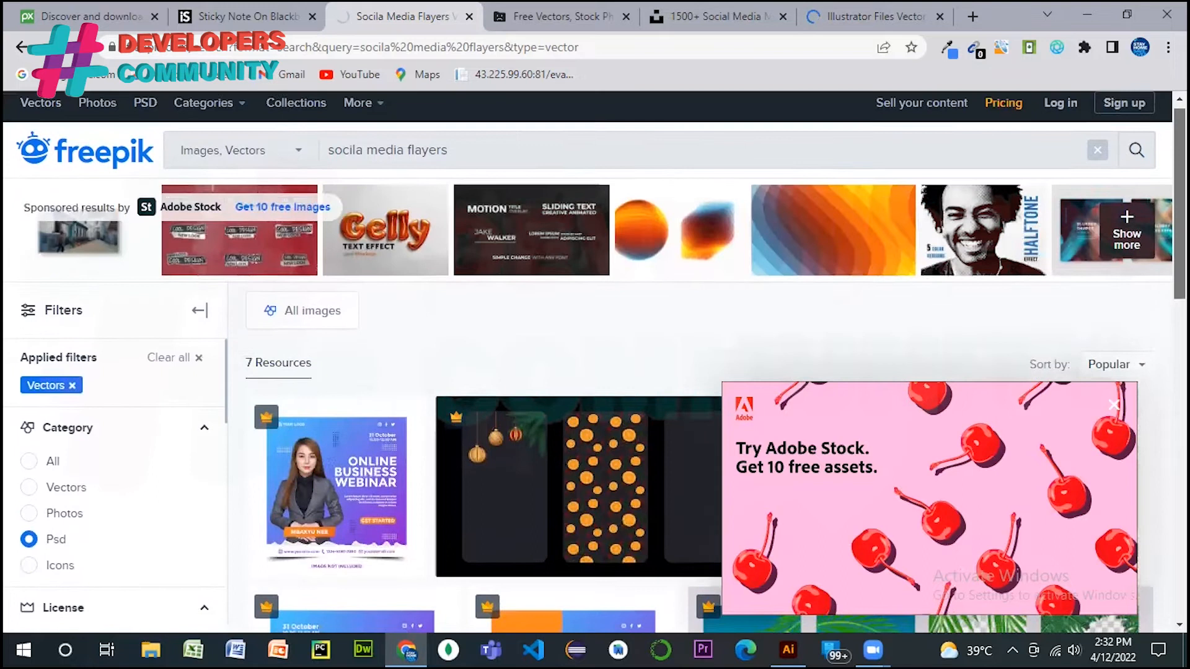
scroll(594, 363, "down", 1)
scroll(594, 363, "down", 1)
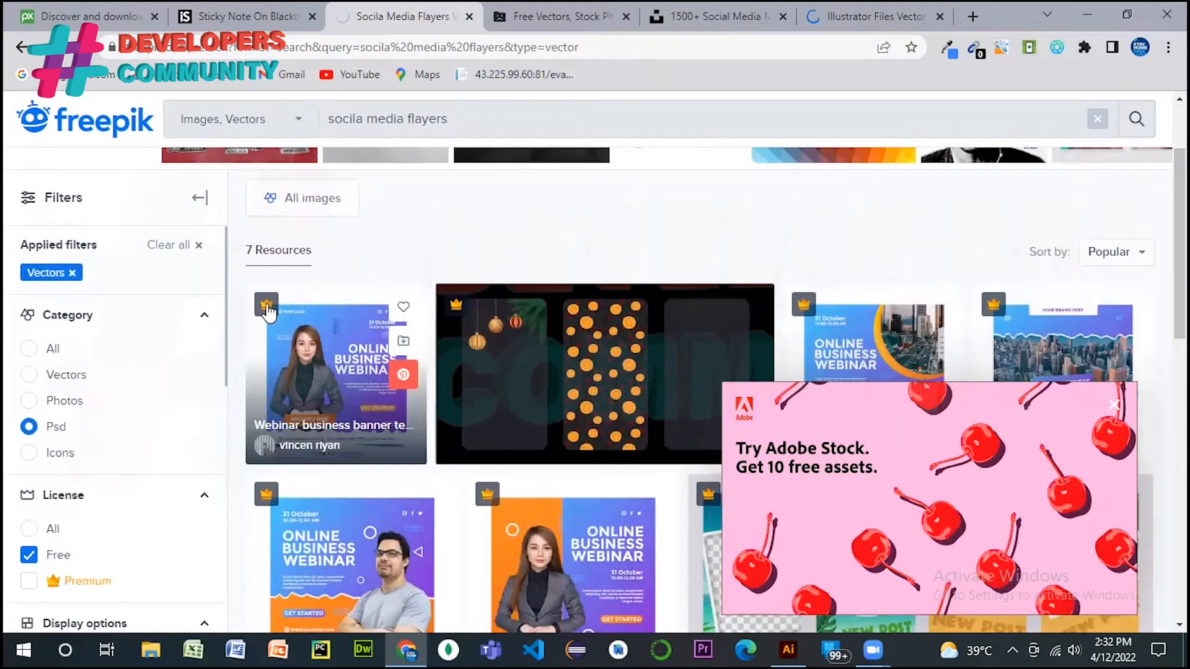
scroll(495, 204, "up", 3)
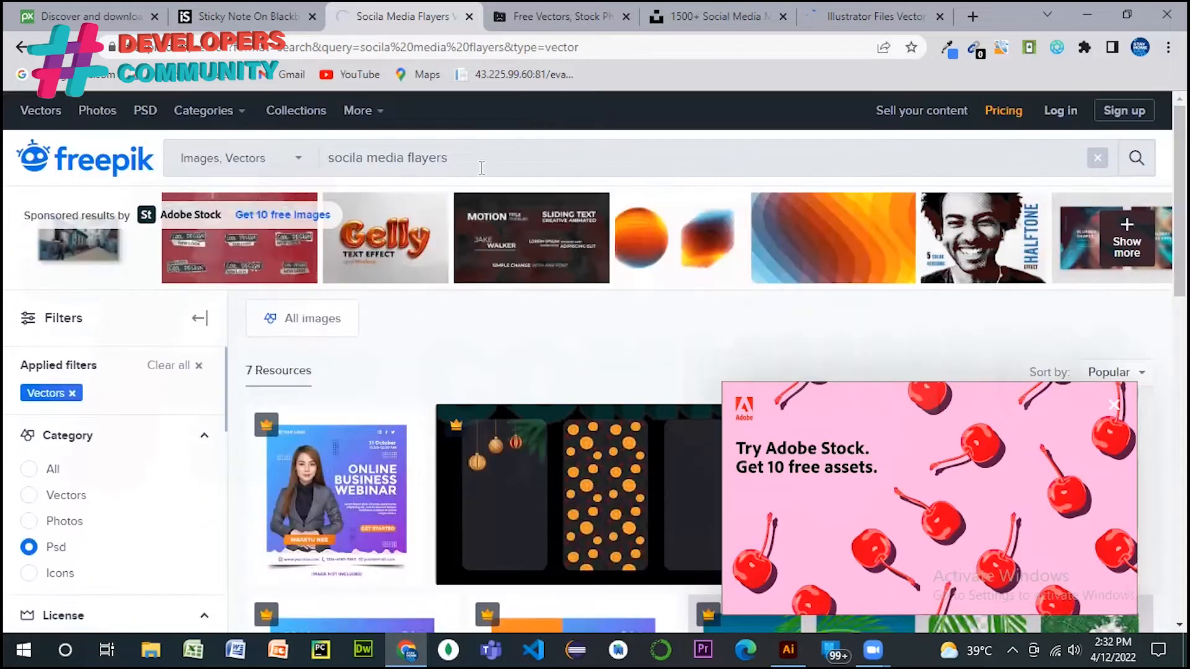
- Try to replace the misspelled Freepik search text with "flayers"
left_click(482, 166)
key("BackSpace")
key("BackSpace")
key("BackSpace")
key("BackSpace")
key("BackSpace")
key("BackSpace")
key("BackSpace")
key("BackSpace")
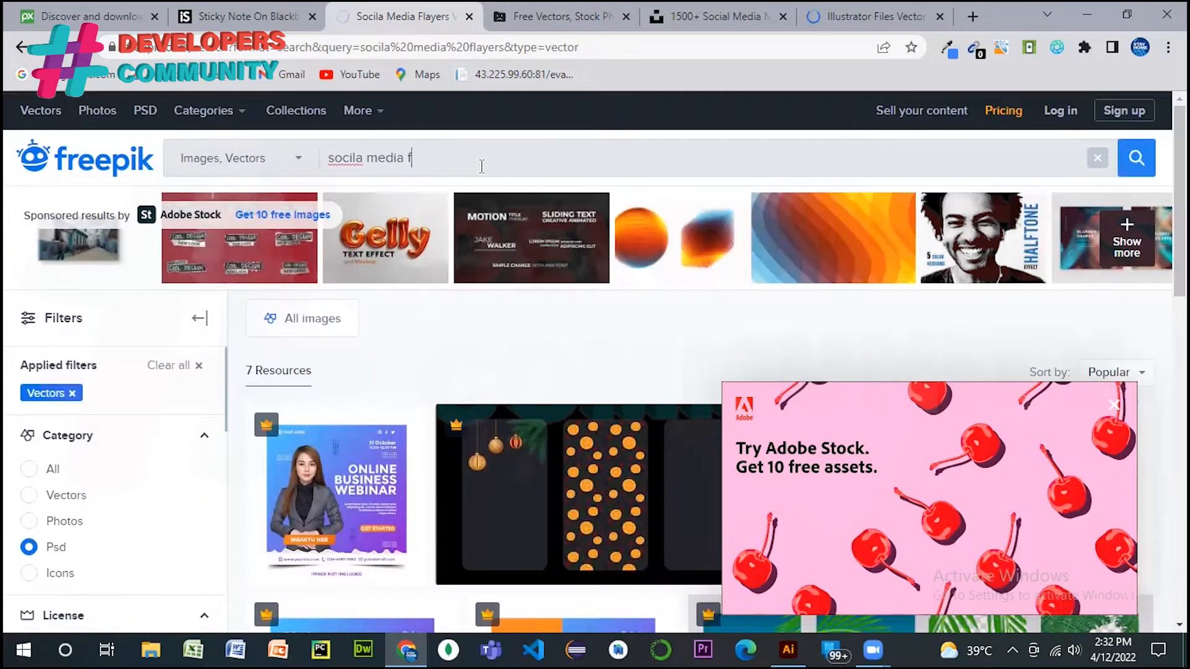
key("BackSpace")
key("BackSpace")
key("BackSpace")
key("BackSpace")
key("BackSpace")
key("BackSpace")
key("BackSpace")
key("BackSpace")
key("BackSpace")
key("BackSpace")
key("BackSpace")
key("BackSpace")
type("flayers")
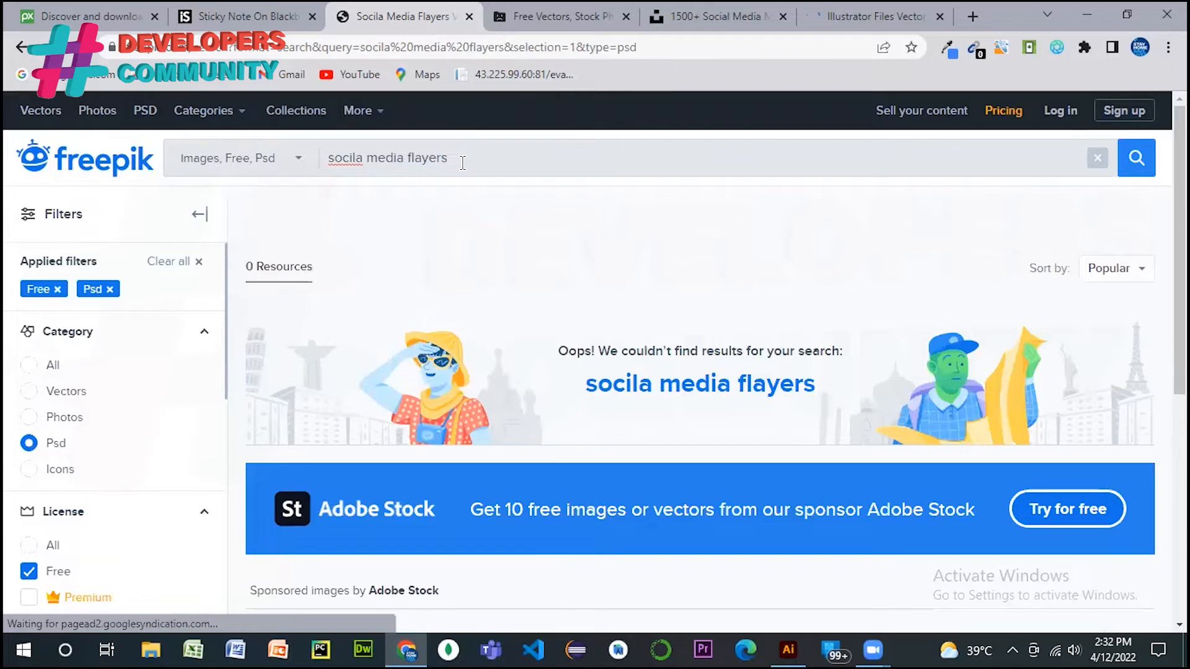
- Remove "socila media" from the Freepik search text, leaving only "flayers", and look over the available filters
left_click(409, 158)
key("BackSpace")
key("BackSpace")
key("BackSpace")
key("BackSpace")
key("BackSpace")
key("BackSpace")
key("BackSpace")
key("BackSpace")
key("BackSpace")
key("BackSpace")
key("BackSpace")
key("BackSpace")
key("BackSpace")
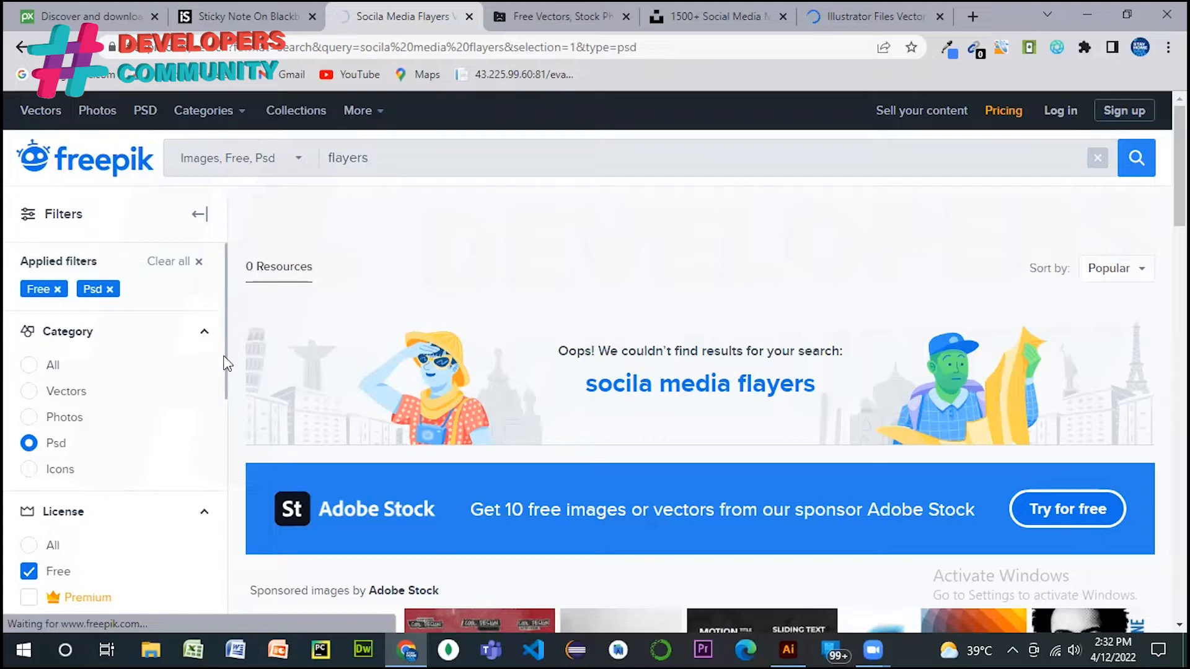
scroll(209, 437, "down", 3)
scroll(218, 281, "down", 4)
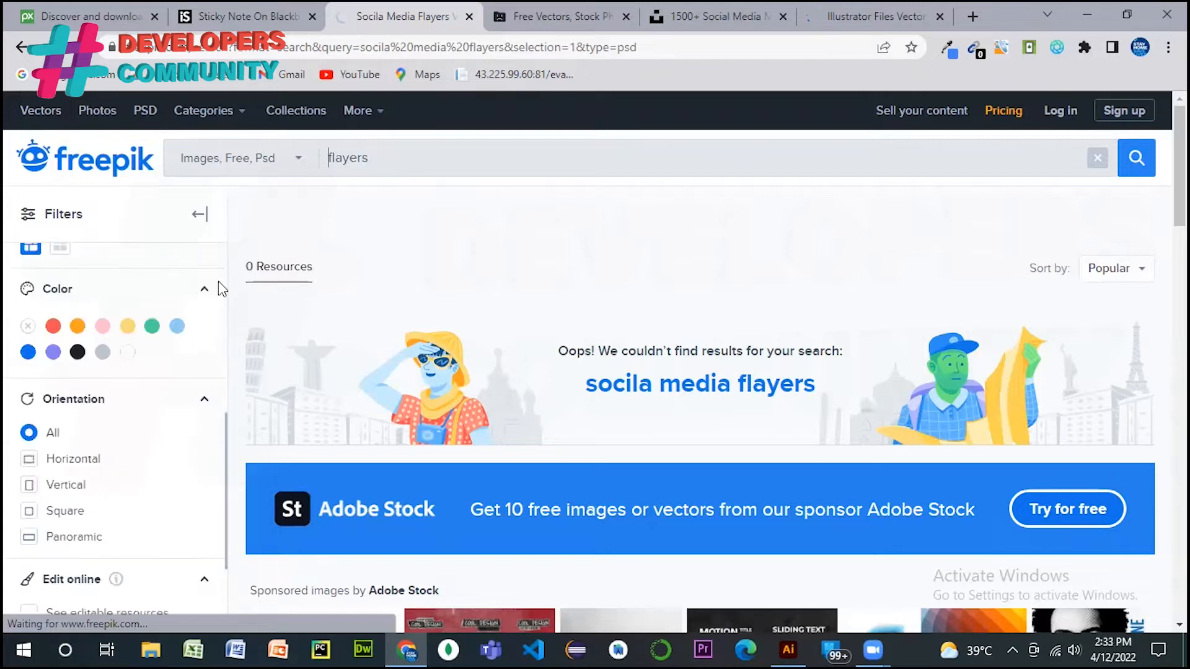
scroll(213, 340, "up", 7)
scroll(124, 354, "down", 2)
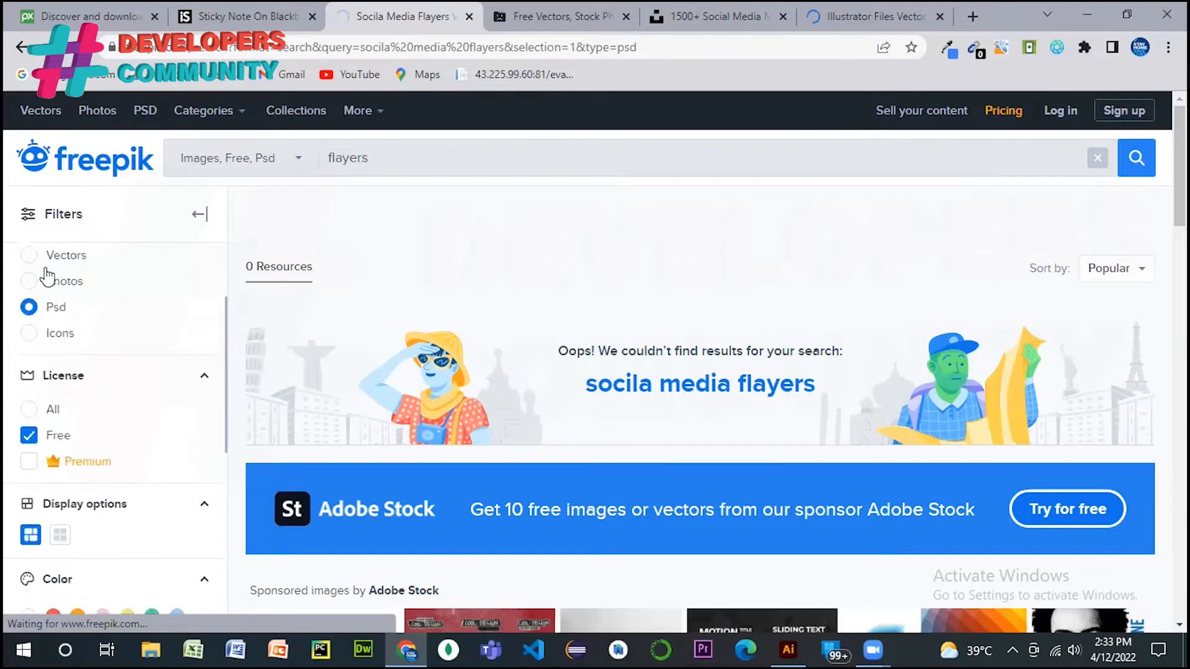
- Search Freepik's free PSD files for "social media" instead
left_click(814, 166)
key("BackSpace")
key("BackSpace")
key("BackSpace")
key("BackSpace")
key("BackSpace")
key("BackSpace")
key("BackSpace")
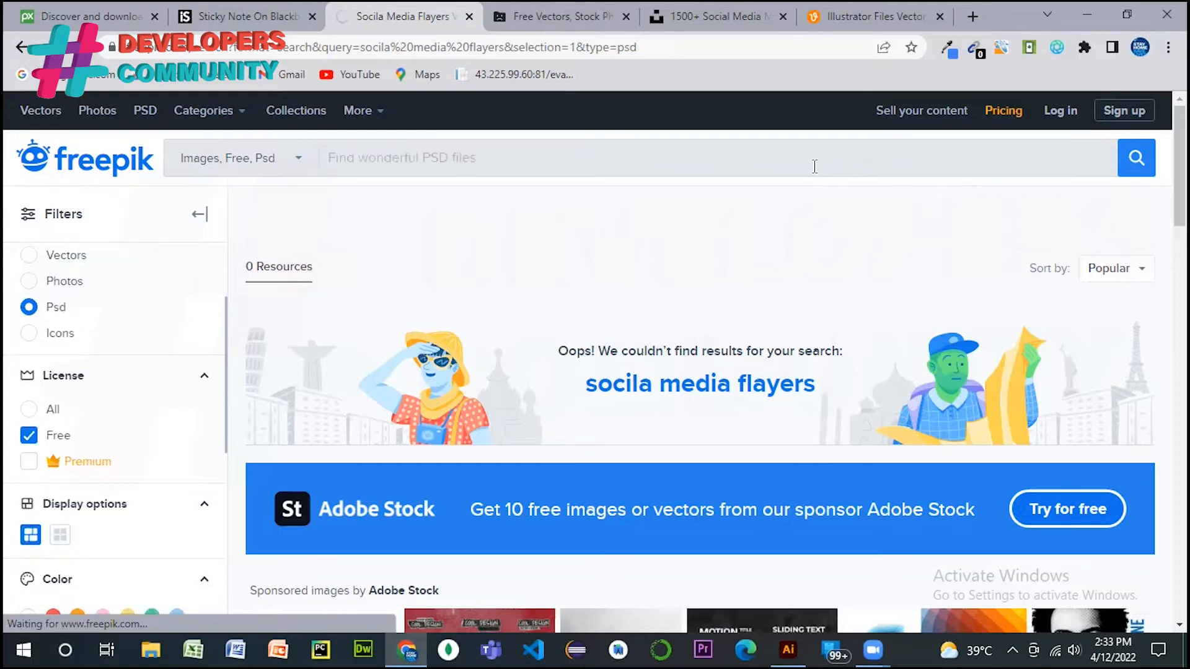
type("social media")
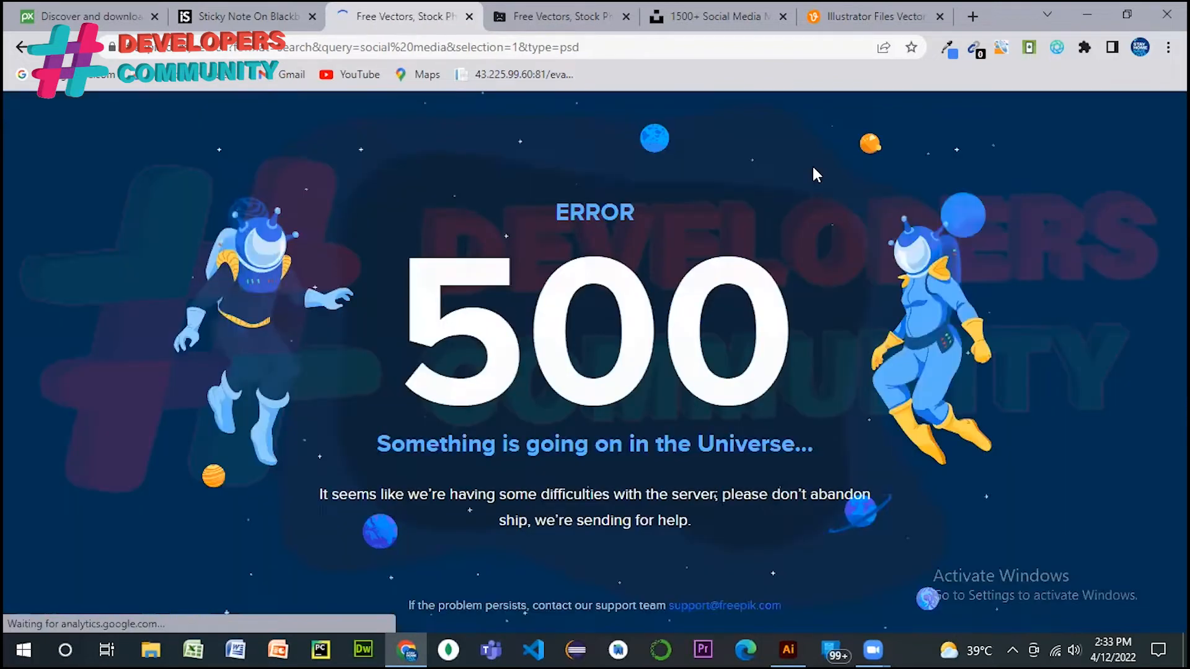
- Dismiss the account and bundle pop-ups on Vecteezy, go to its home page, and check the Freepik page again
left_click(861, 17)
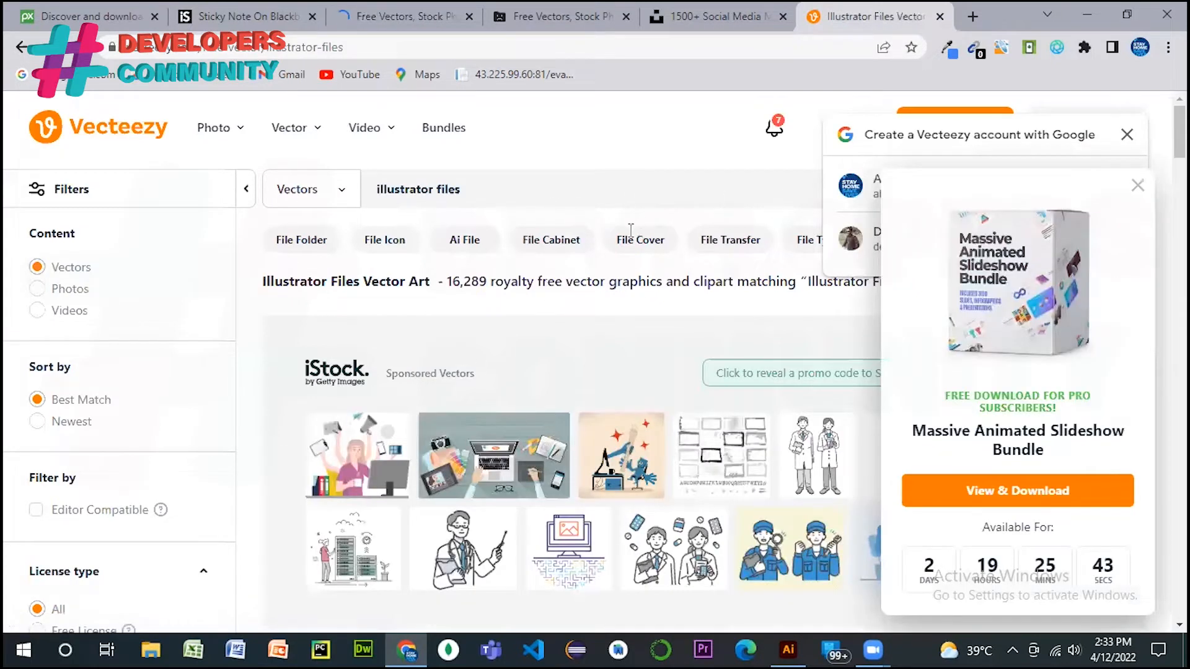
left_click(1127, 135)
left_click(1138, 185)
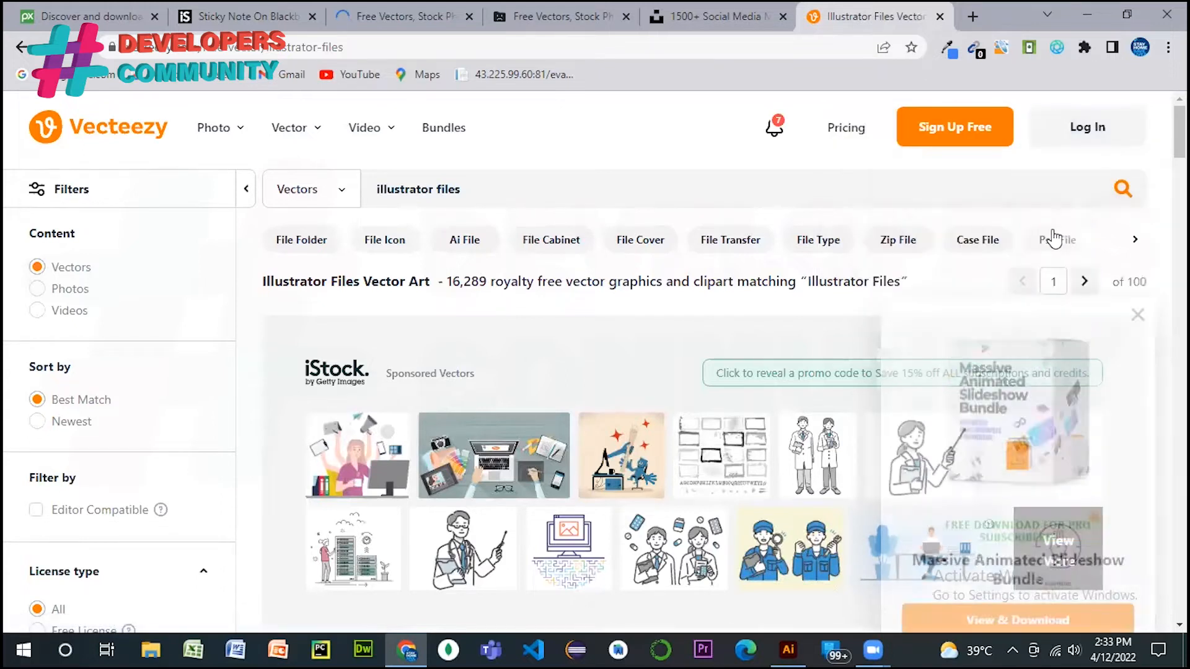
mouse_move(318, 140)
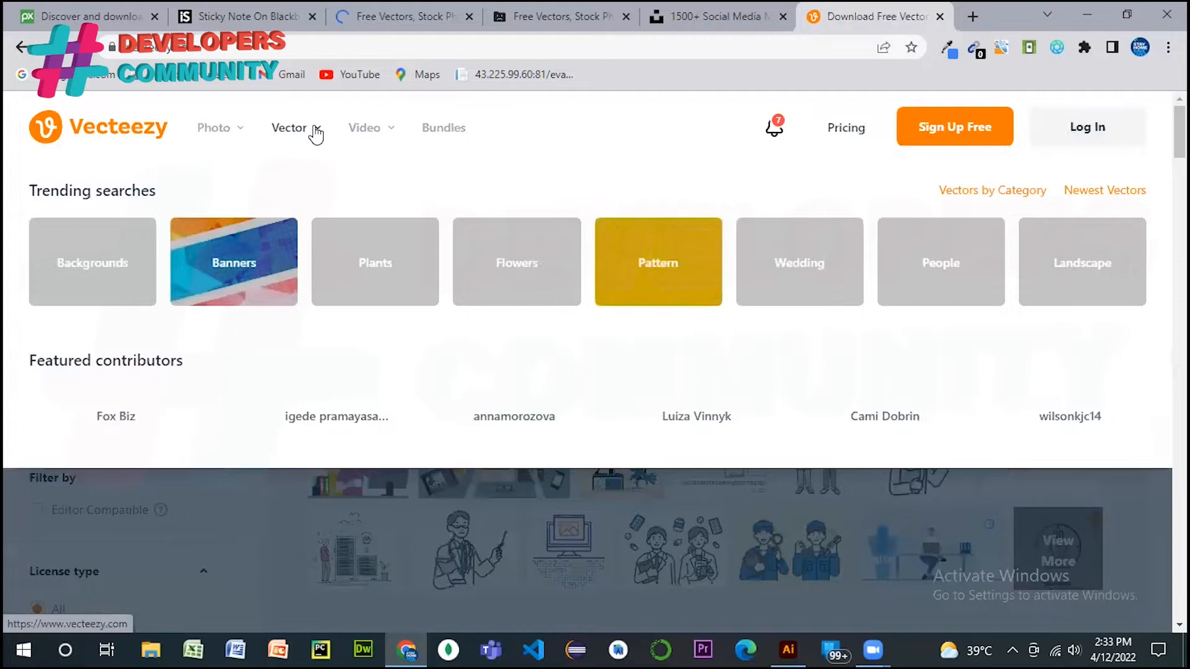
left_click(239, 135)
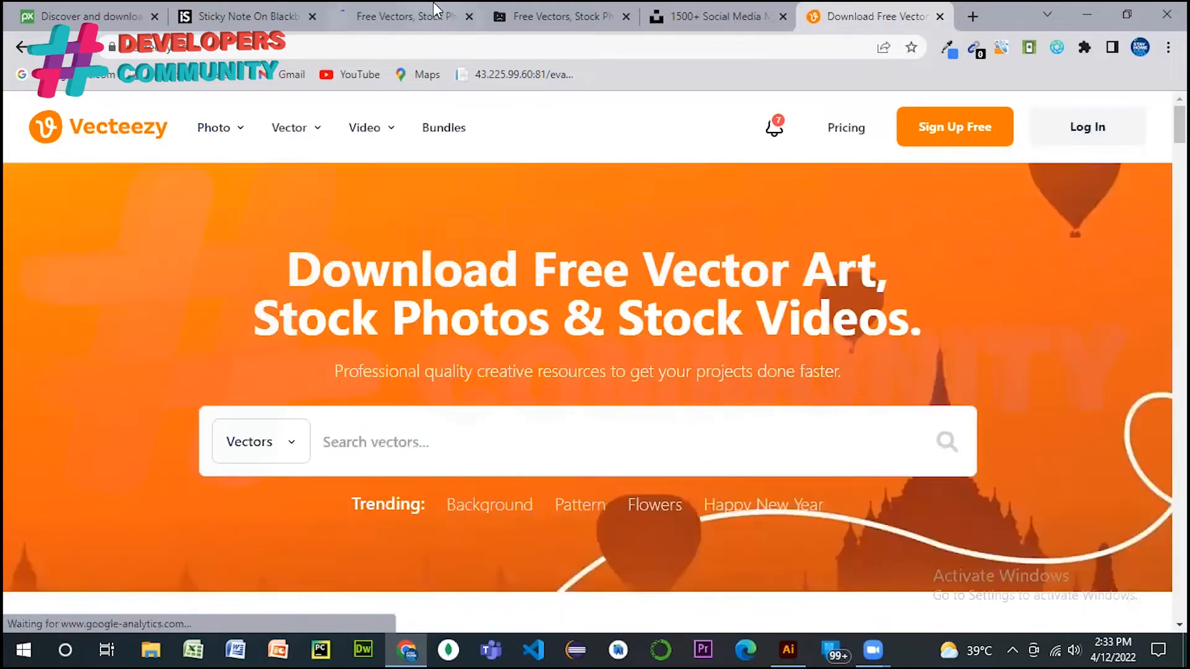
left_click(457, 16)
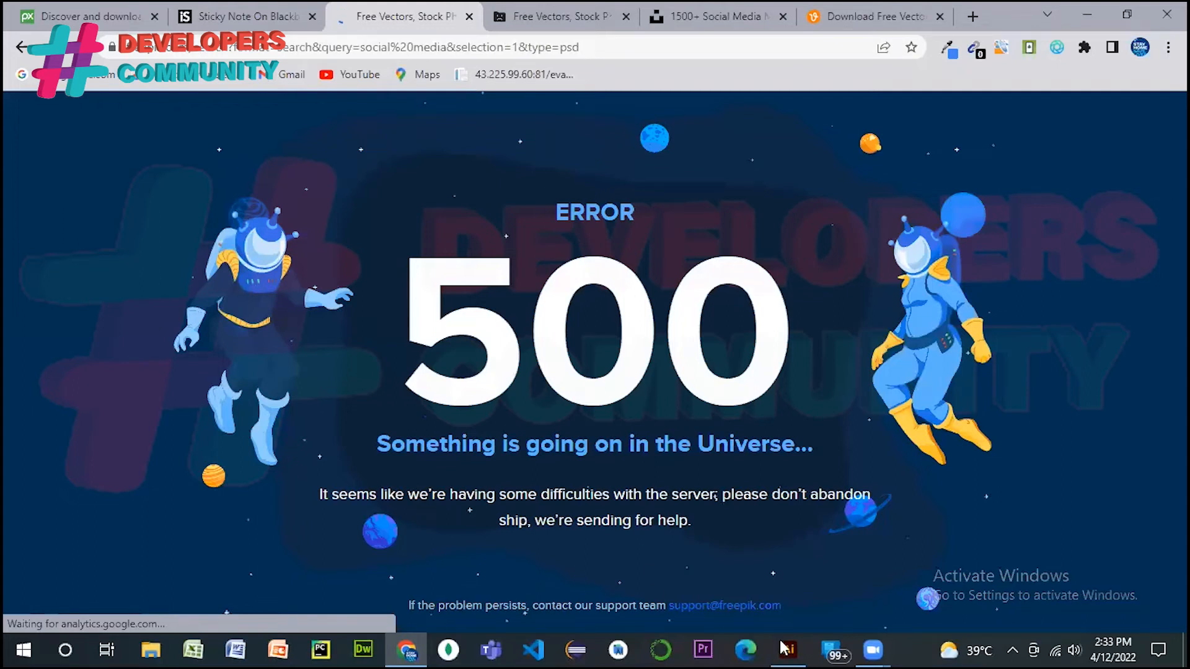
- Switch to Illustrator and enlarge the artboard on all four sides to about 1786 × 1111 pt
key("alt+Tab")
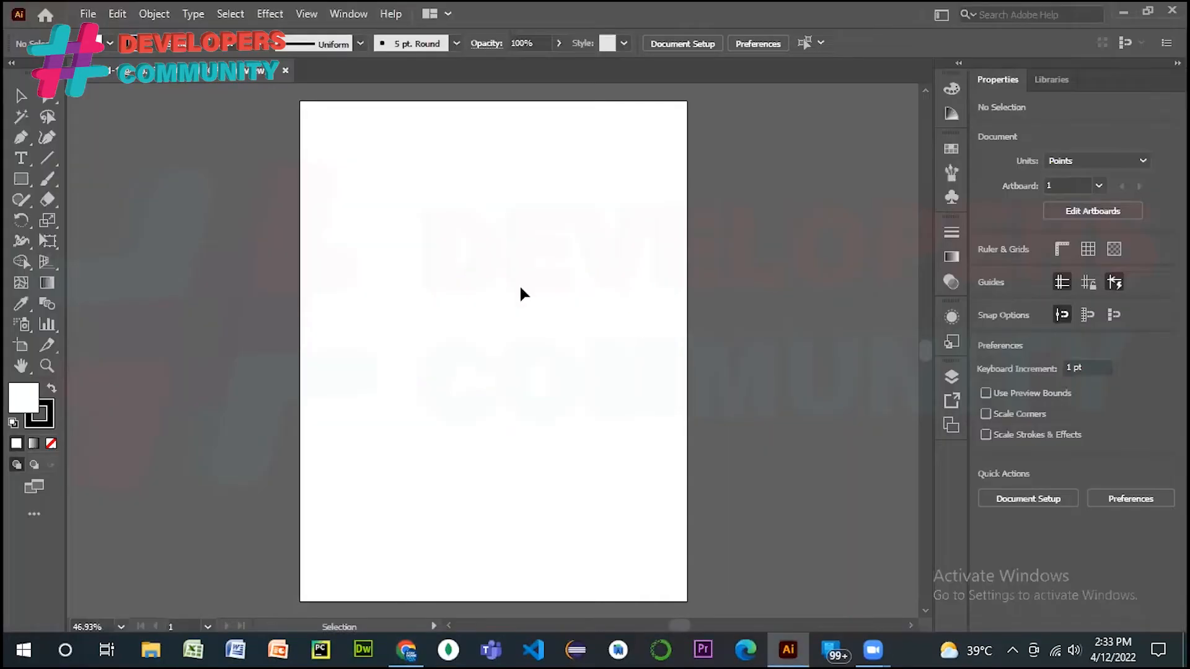
left_click(21, 345)
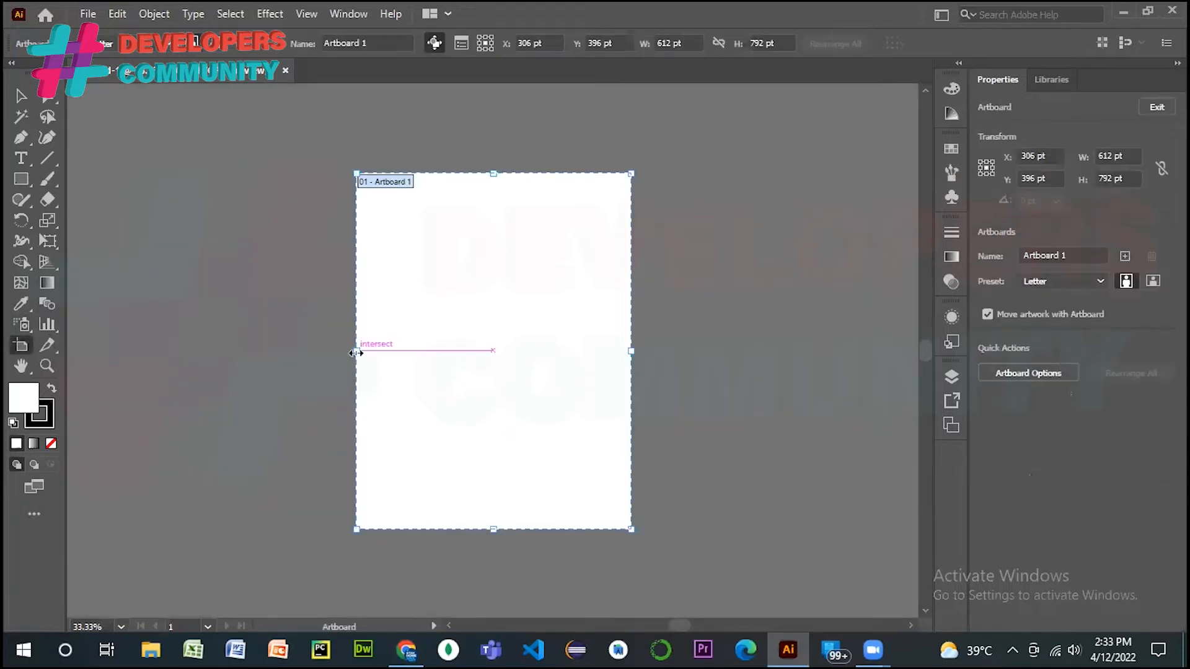
left_click_drag(359, 351, 93, 351)
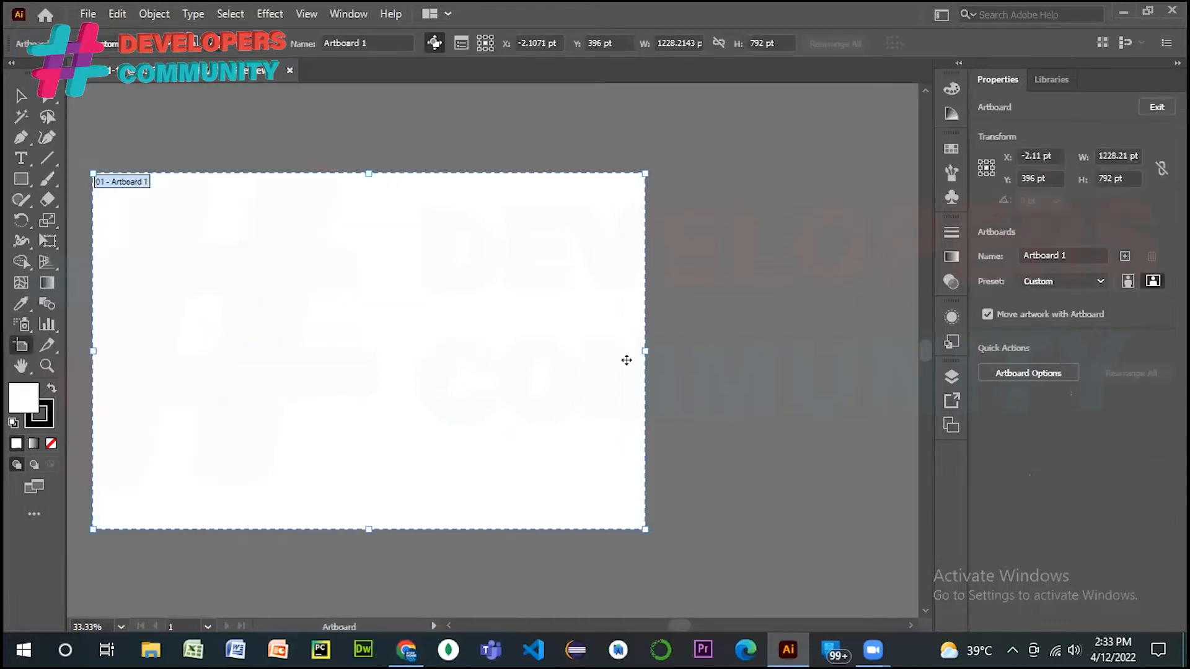
left_click_drag(648, 352, 896, 370)
left_click_drag(491, 531, 494, 606)
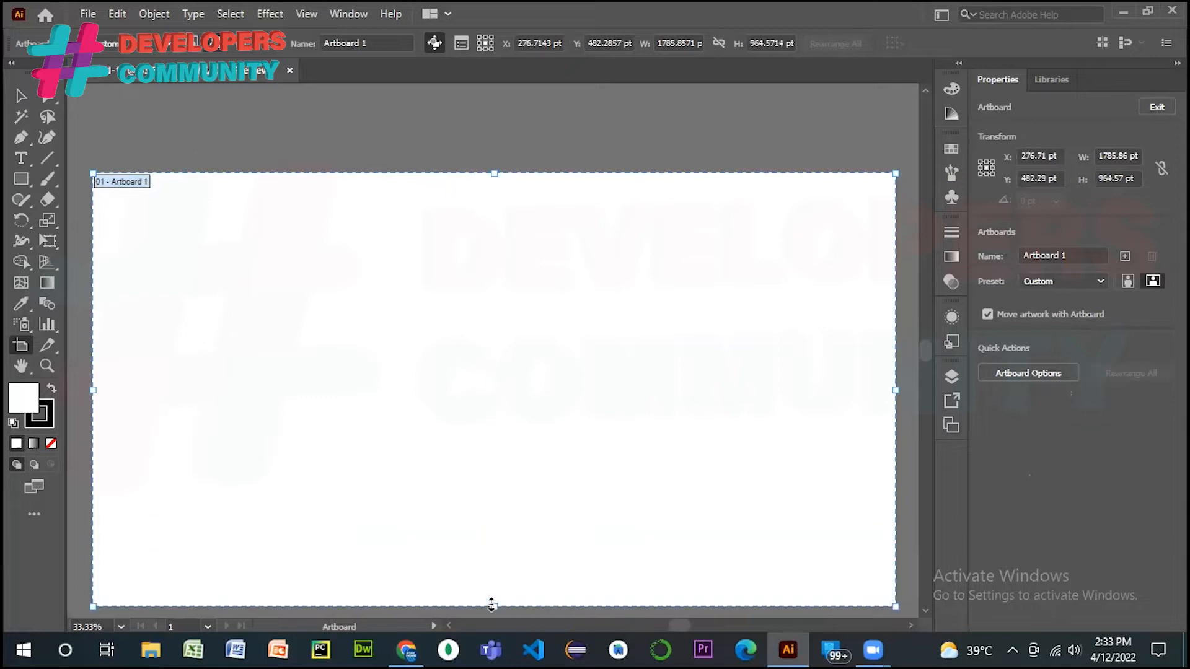
left_click_drag(496, 175, 495, 107)
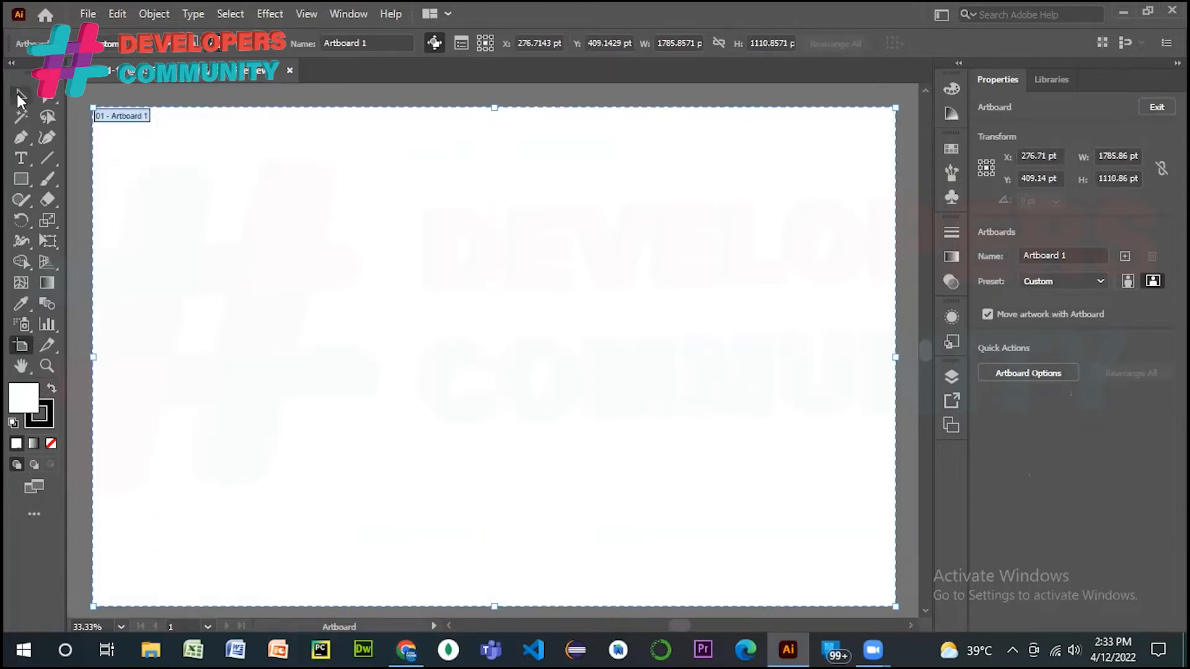
left_click(20, 95)
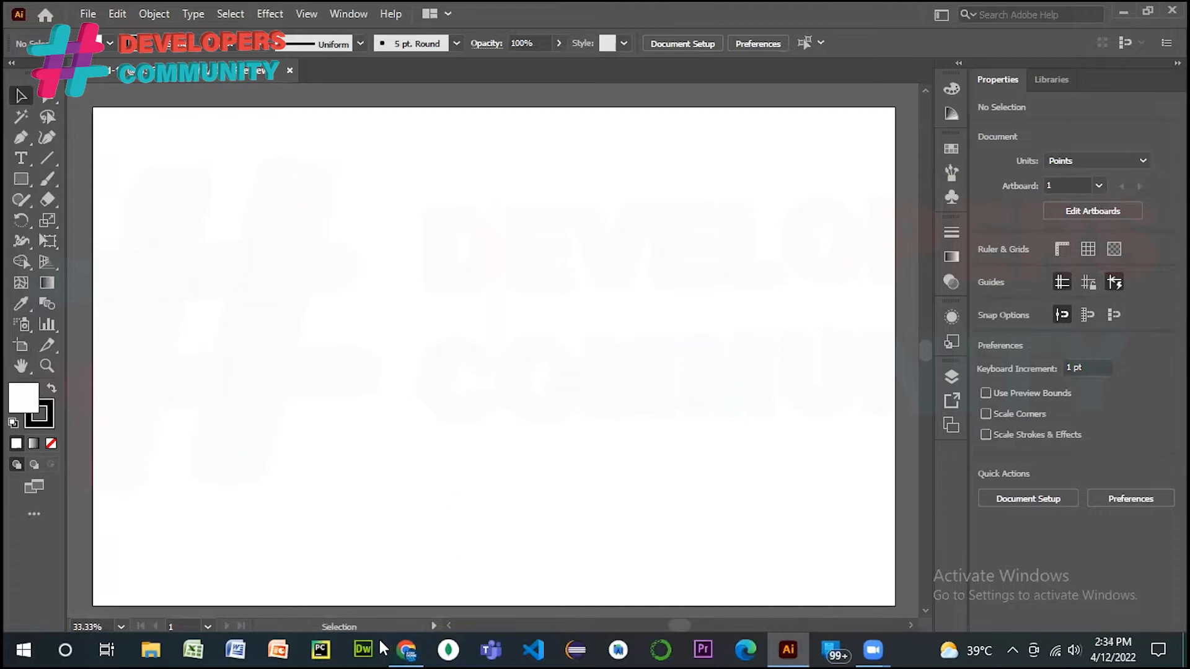
- Switch to Chrome, search Google for "igradient" in a new tab, and open the uiGradients website
left_click(406, 649)
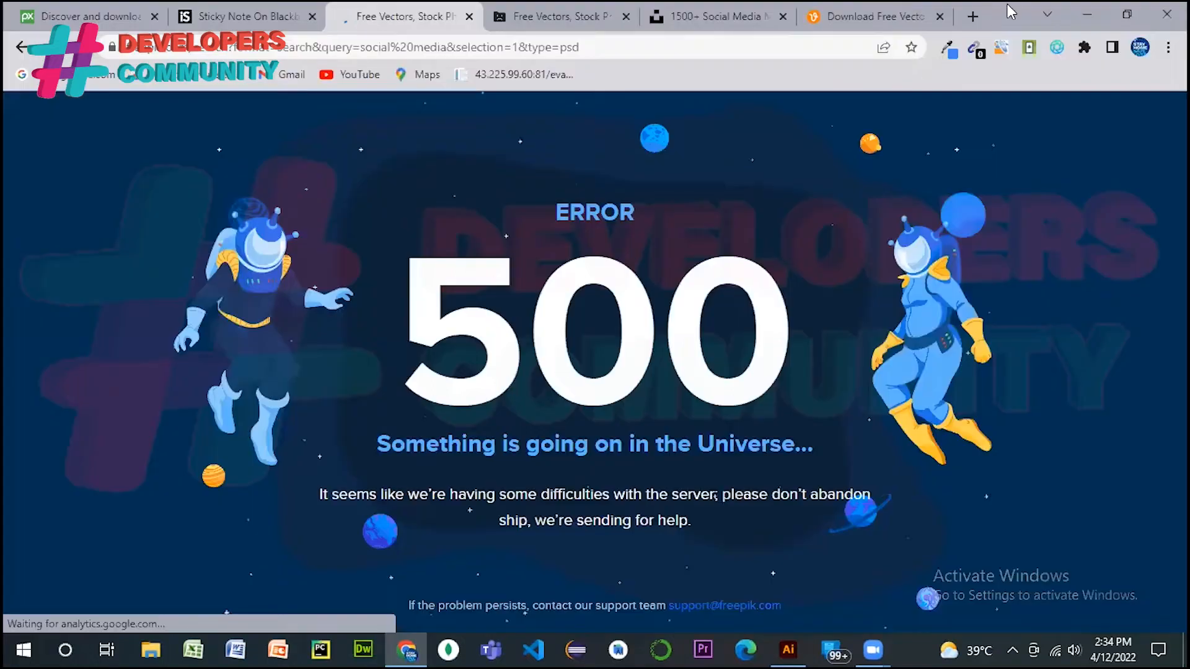
left_click(972, 16)
type("igr")
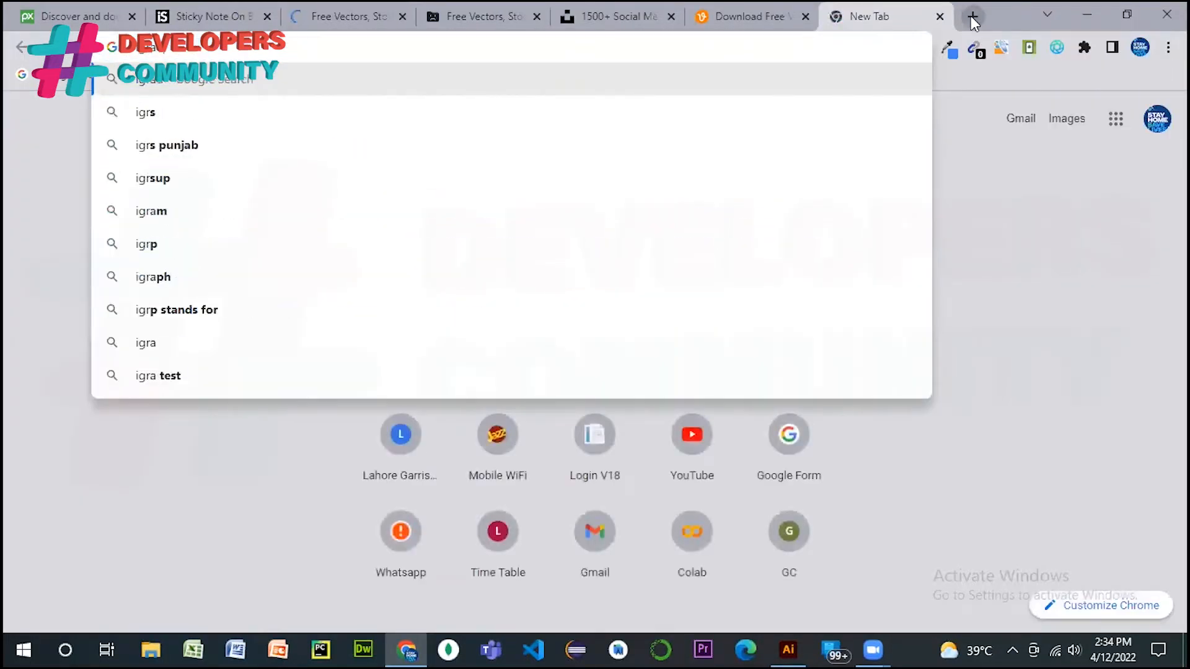
type("adient")
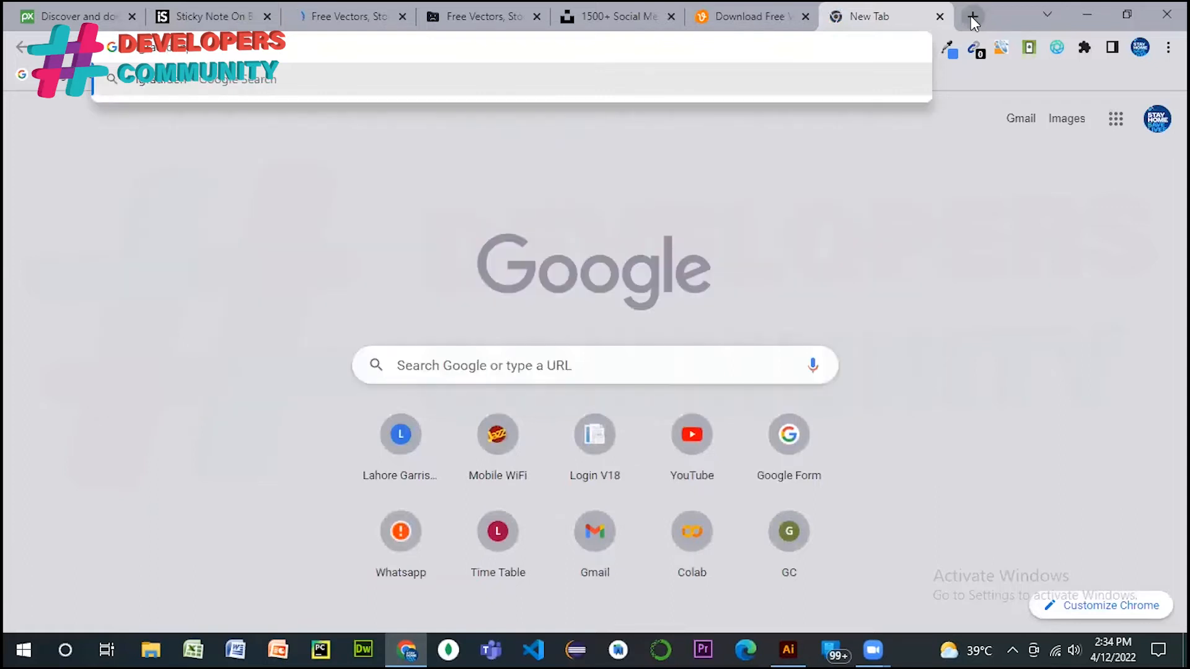
key("BackSpace")
key("BackSpace")
key("BackSpace")
key("BackSpace")
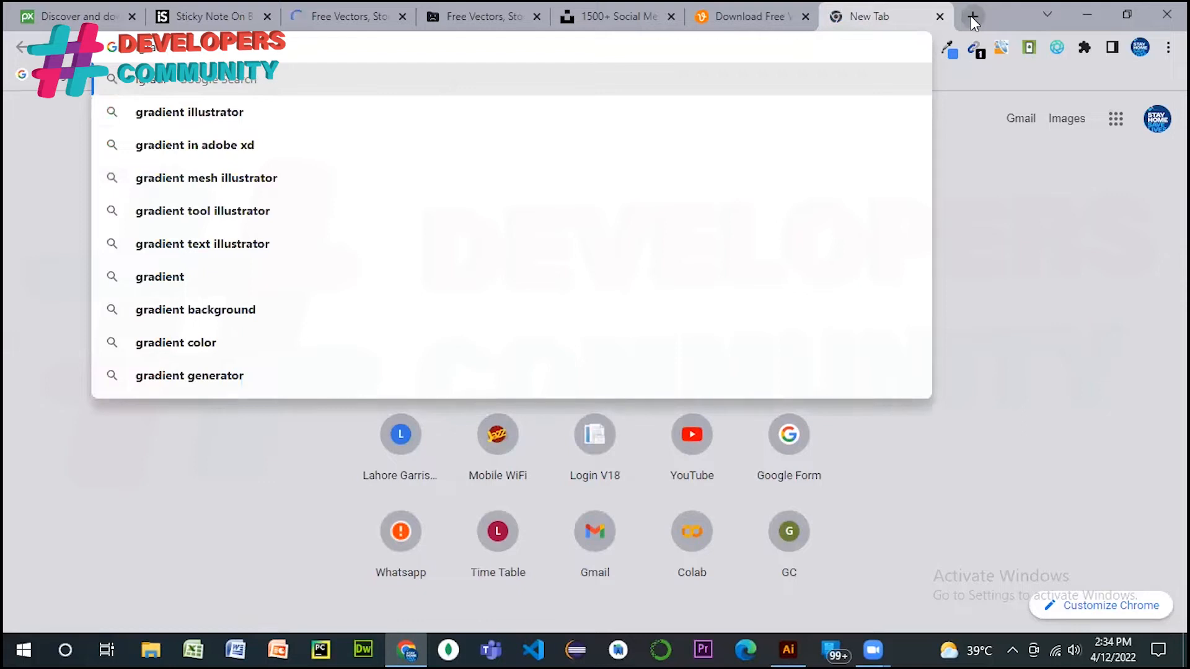
type("ient")
key("Return")
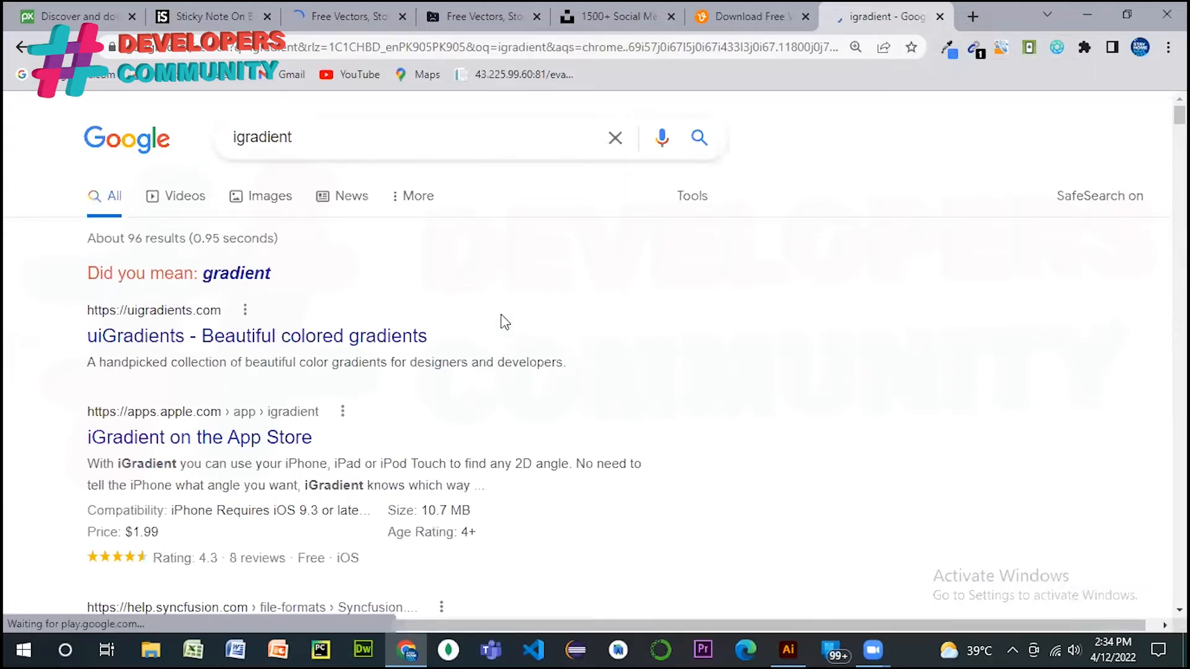
left_click(133, 338)
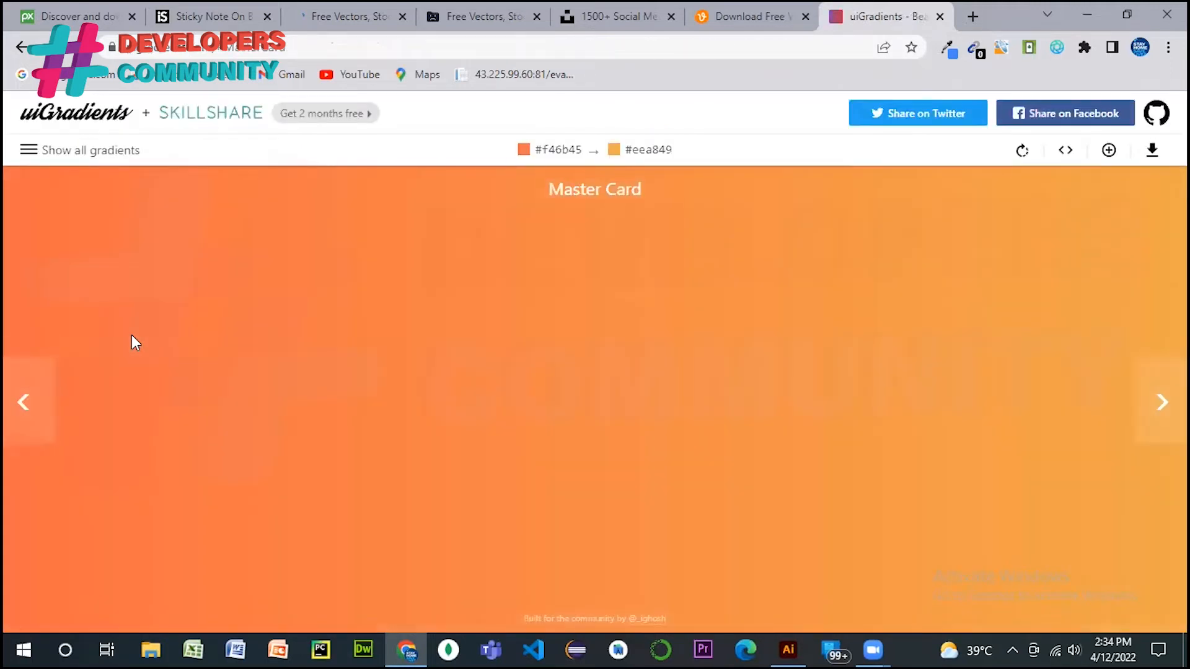
- Show all gradients on uiGradients and look through the collection for a suitable colour blend
left_click(28, 150)
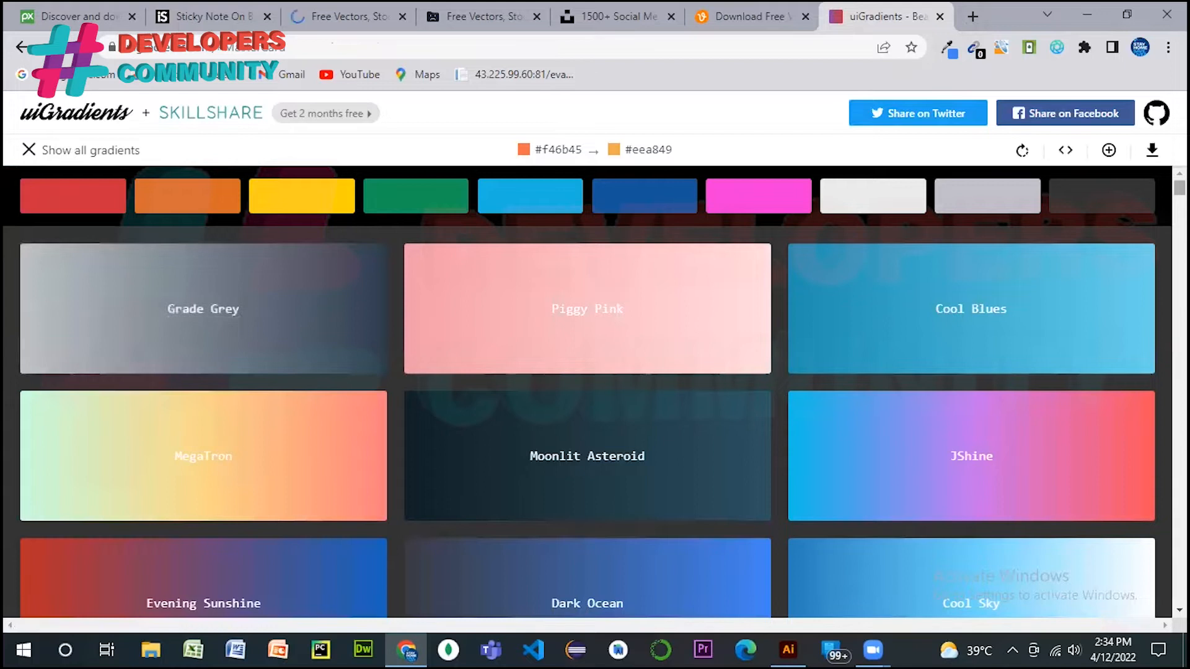
scroll(588, 391, "down", 5)
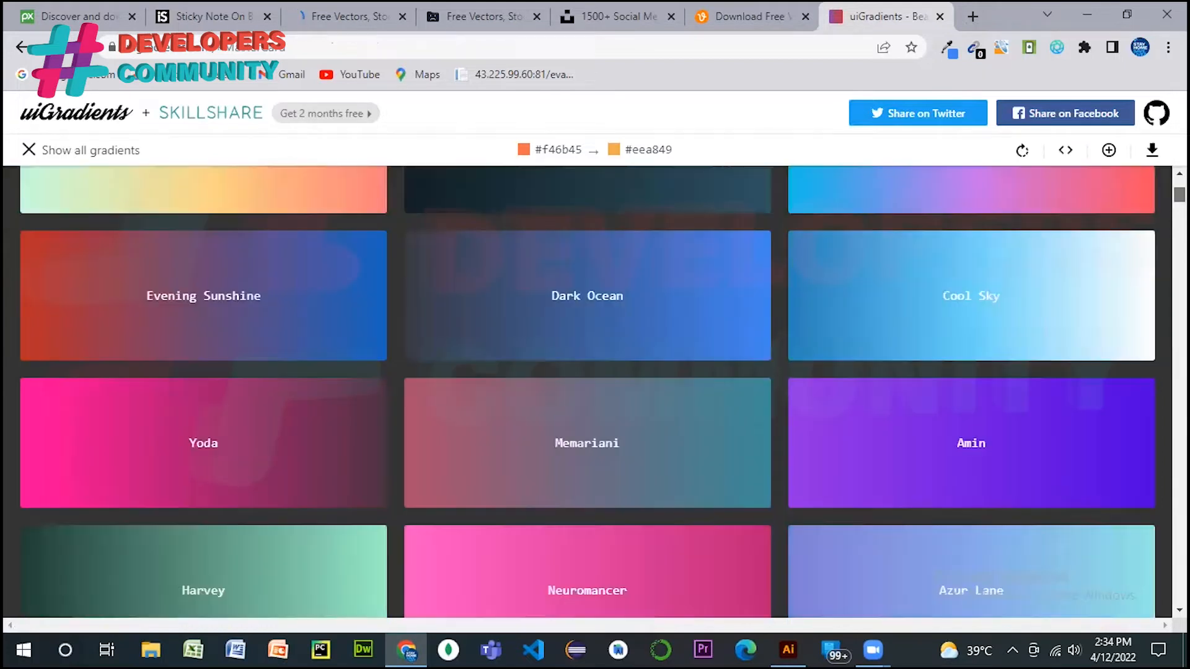
scroll(587, 391, "down", 6)
scroll(588, 390, "down", 3)
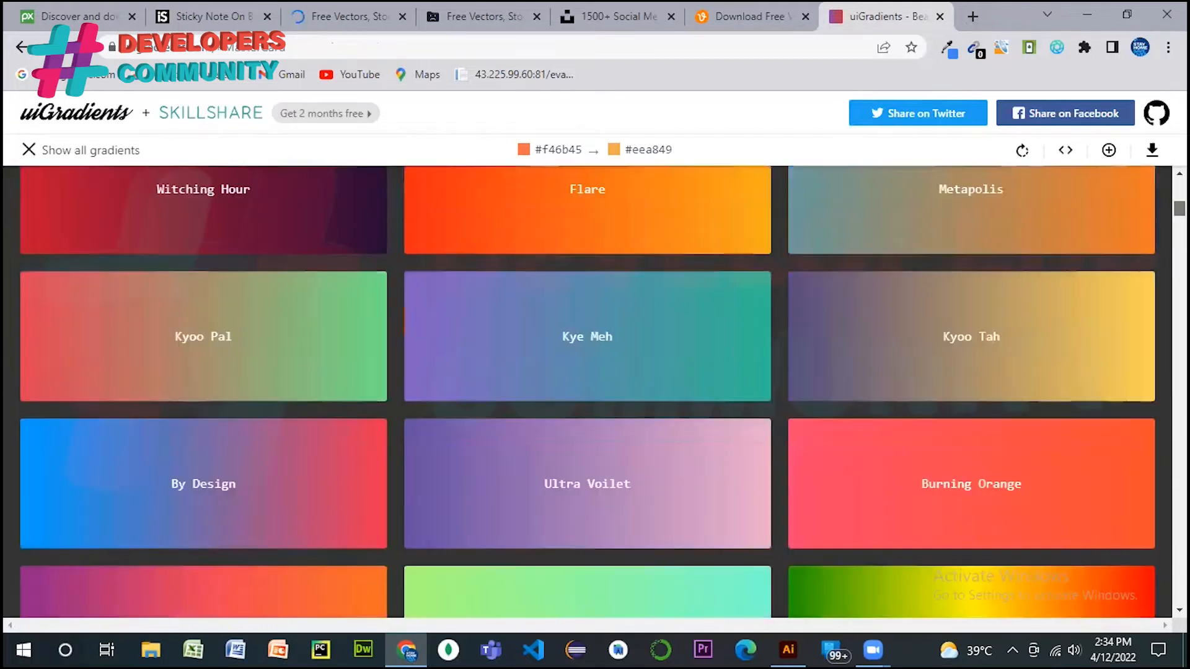
scroll(588, 390, "down", 5)
scroll(587, 390, "down", 2)
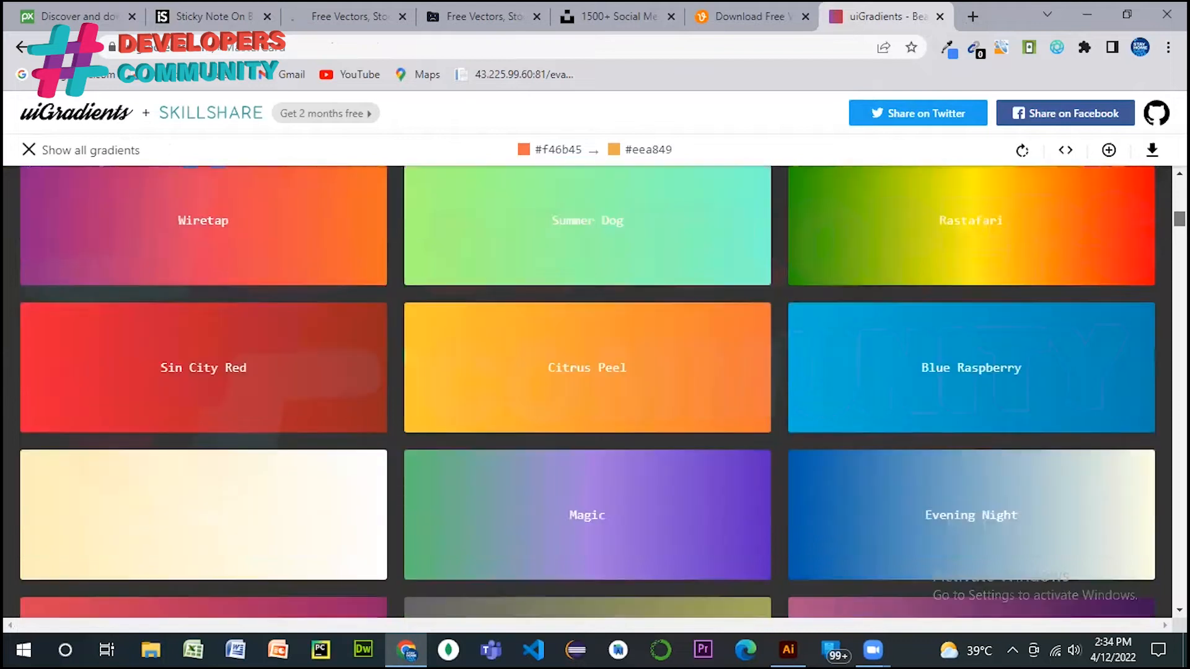
scroll(588, 391, "down", 5)
scroll(588, 391, "down", 5)
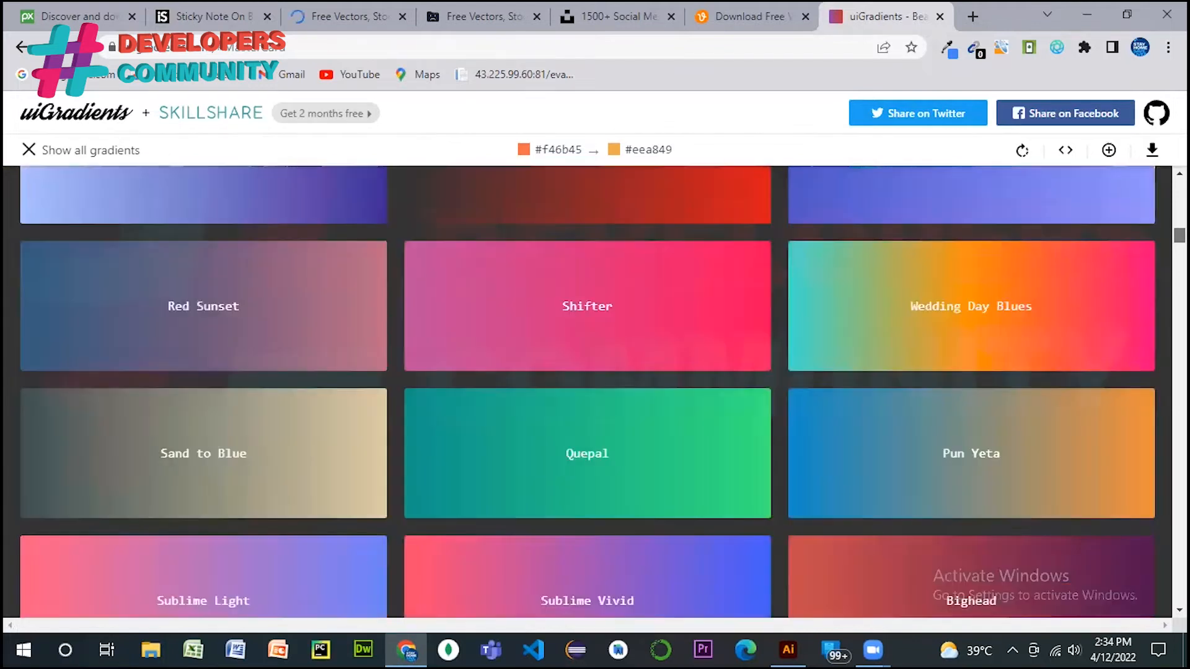
scroll(588, 391, "down", 3)
scroll(587, 390, "down", 4)
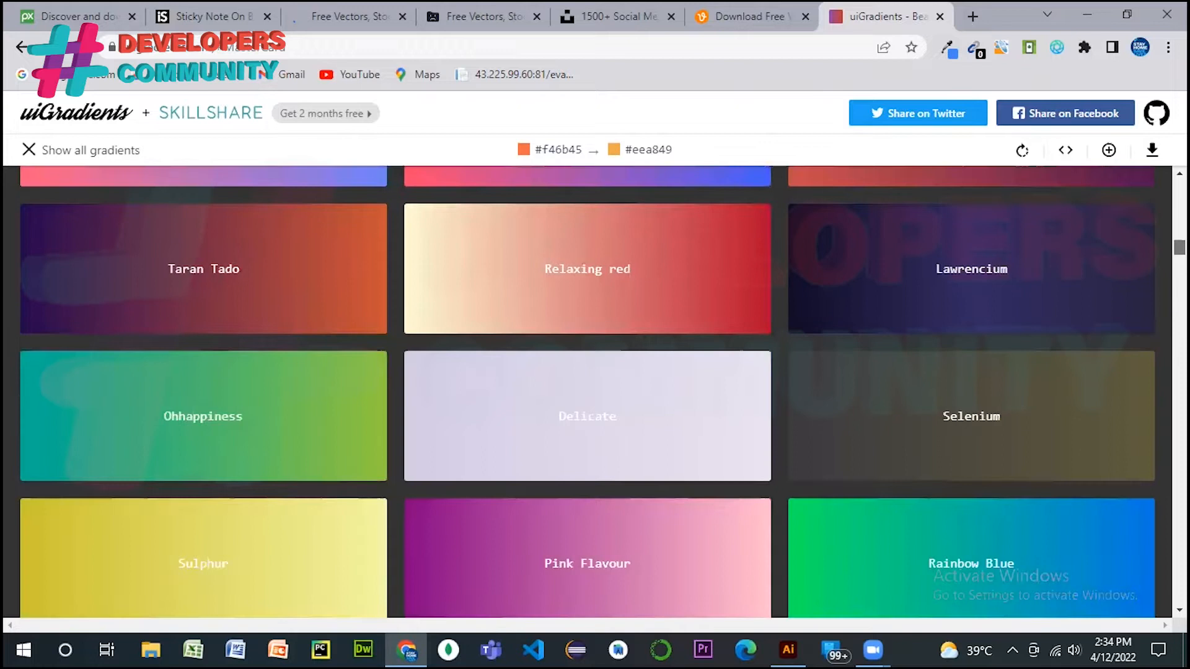
scroll(587, 391, "down", 1)
scroll(588, 391, "down", 2)
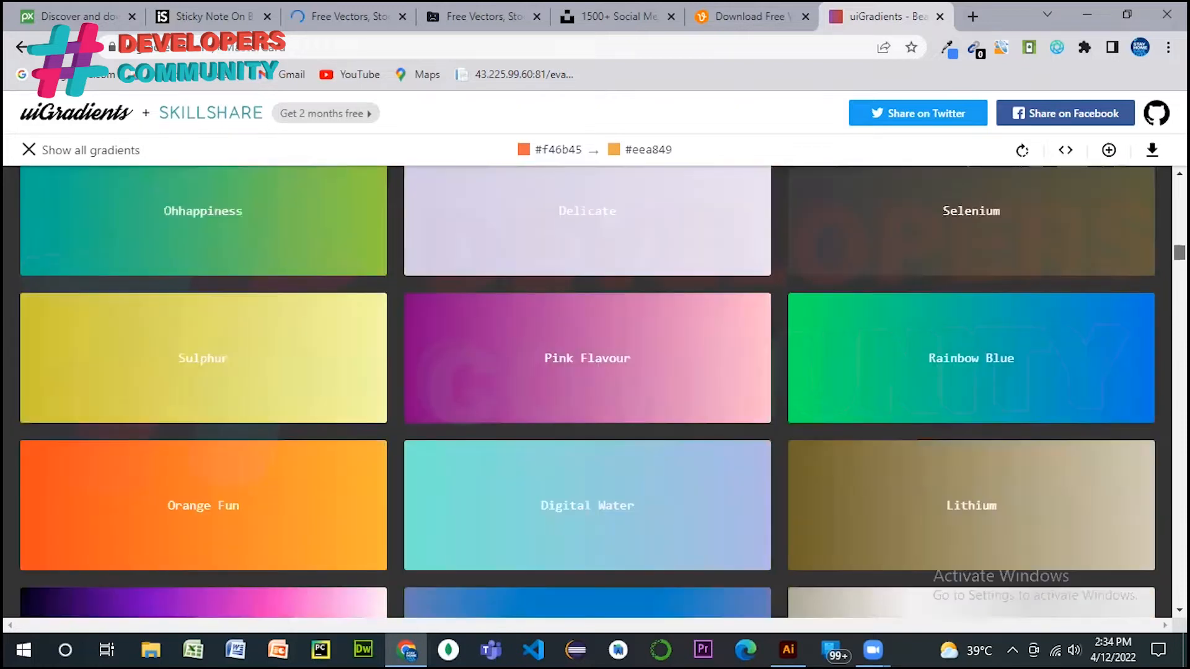
scroll(588, 390, "down", 3)
scroll(588, 390, "down", 2)
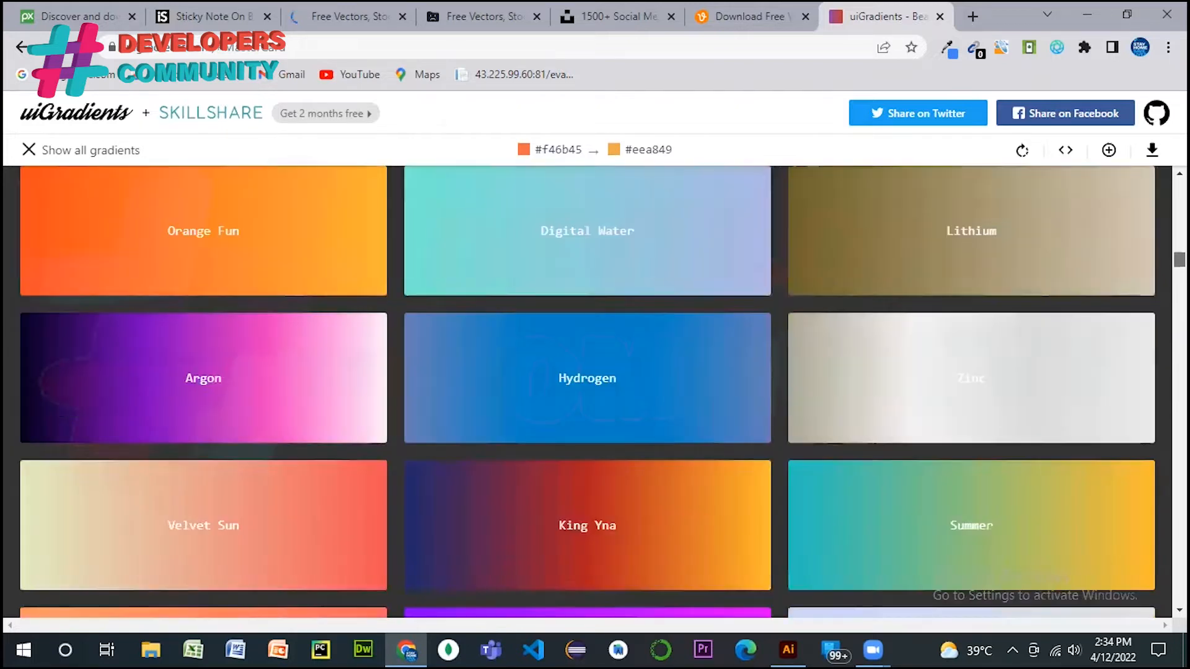
scroll(588, 390, "up", 6)
scroll(588, 391, "up", 5)
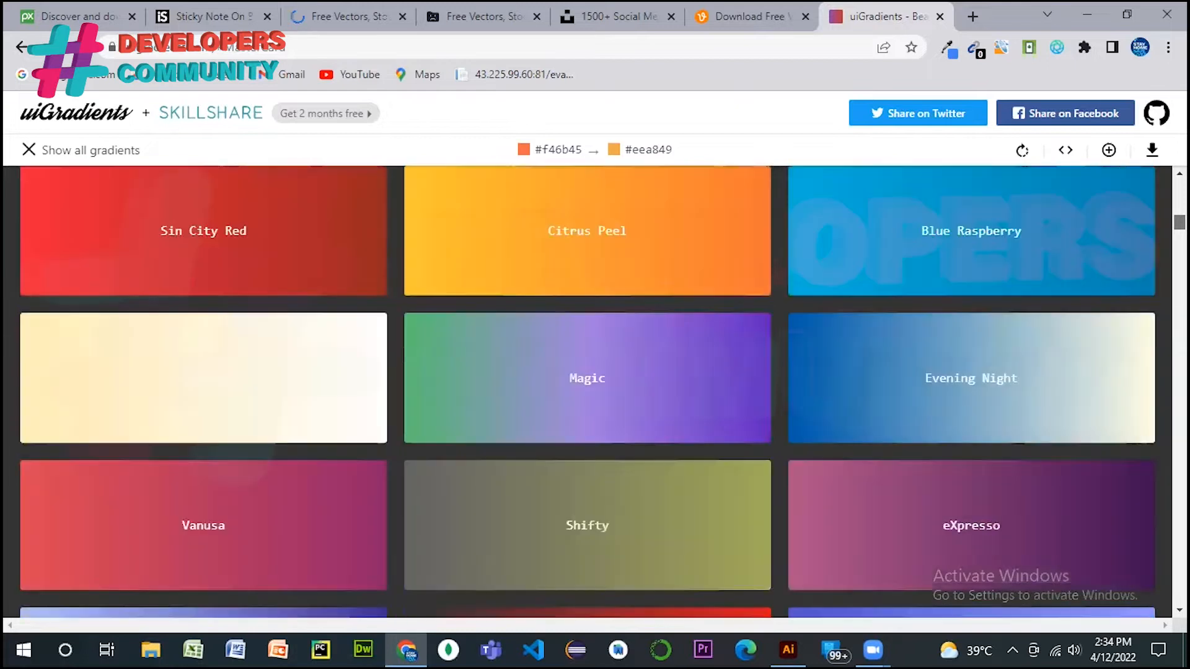
scroll(588, 391, "up", 2)
scroll(587, 390, "up", 6)
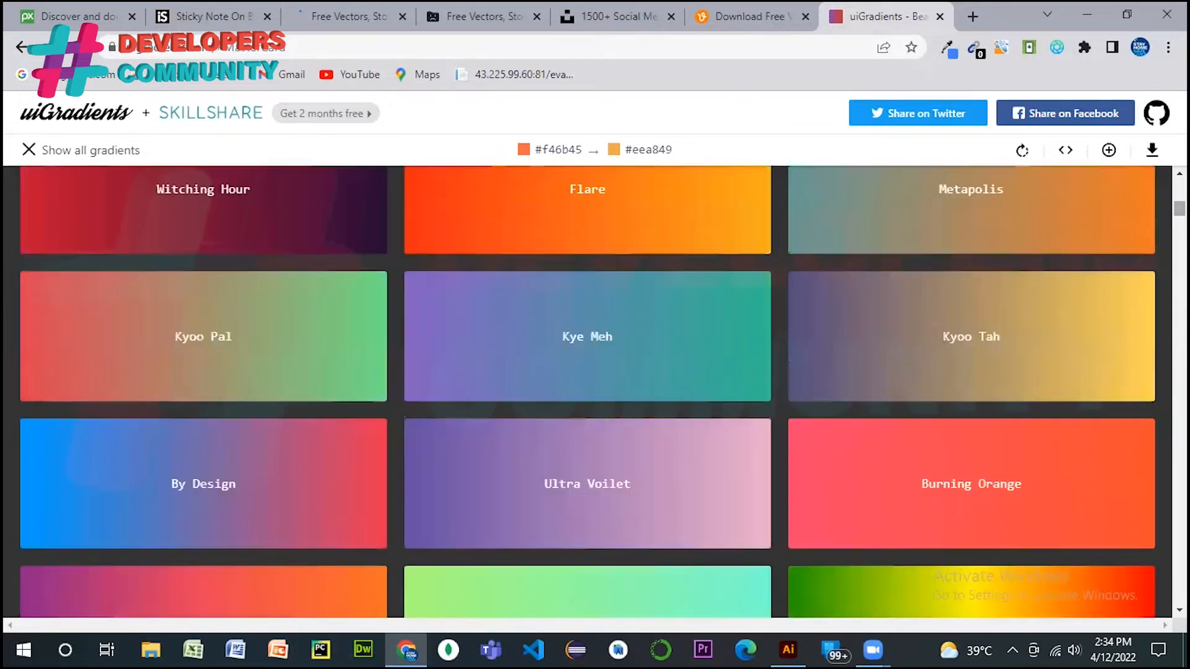
scroll(587, 391, "up", 4)
scroll(587, 390, "up", 8)
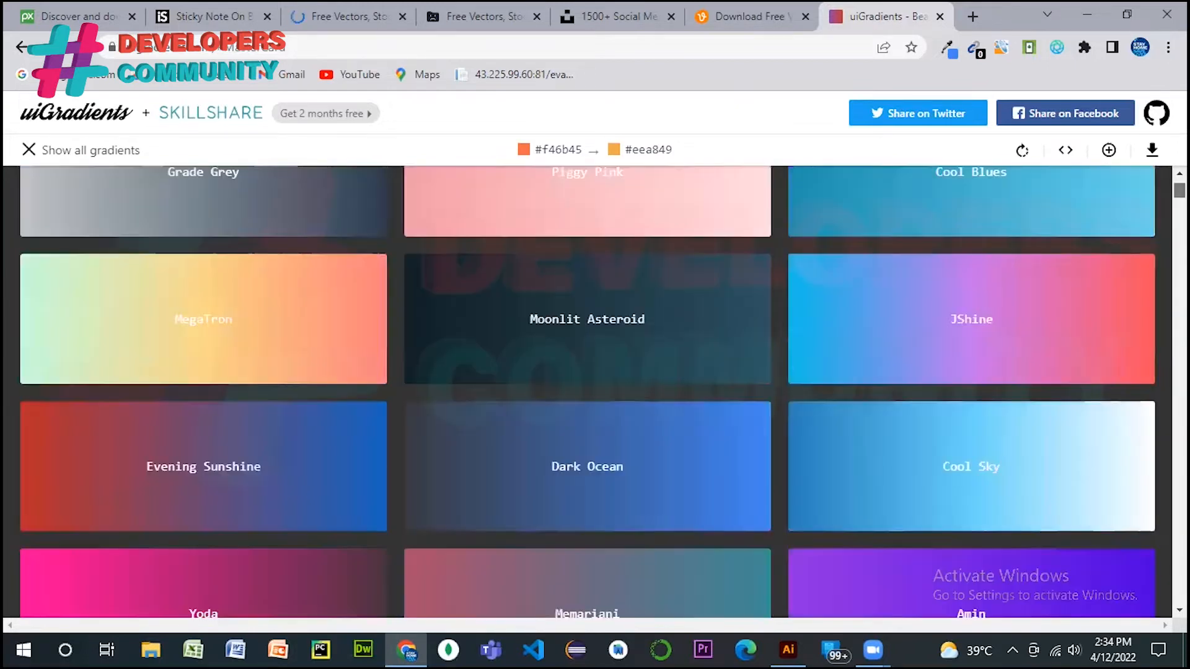
scroll(587, 390, "up", 3)
scroll(587, 390, "down", 6)
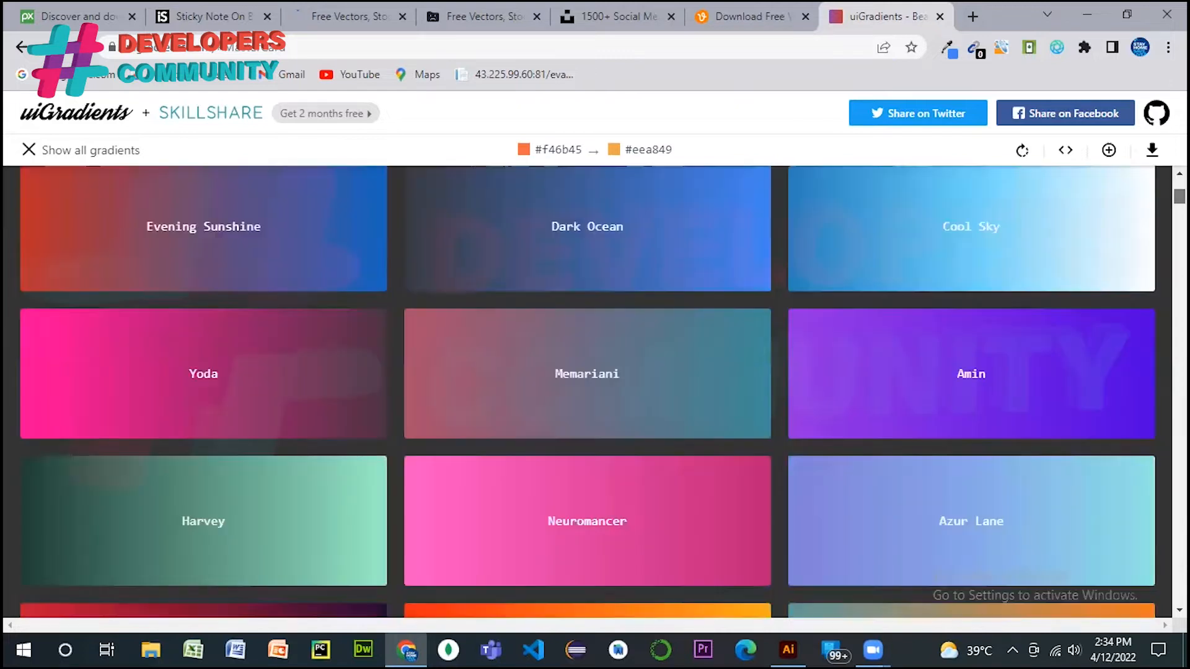
scroll(587, 391, "up", 6)
scroll(679, 341, "down", 6)
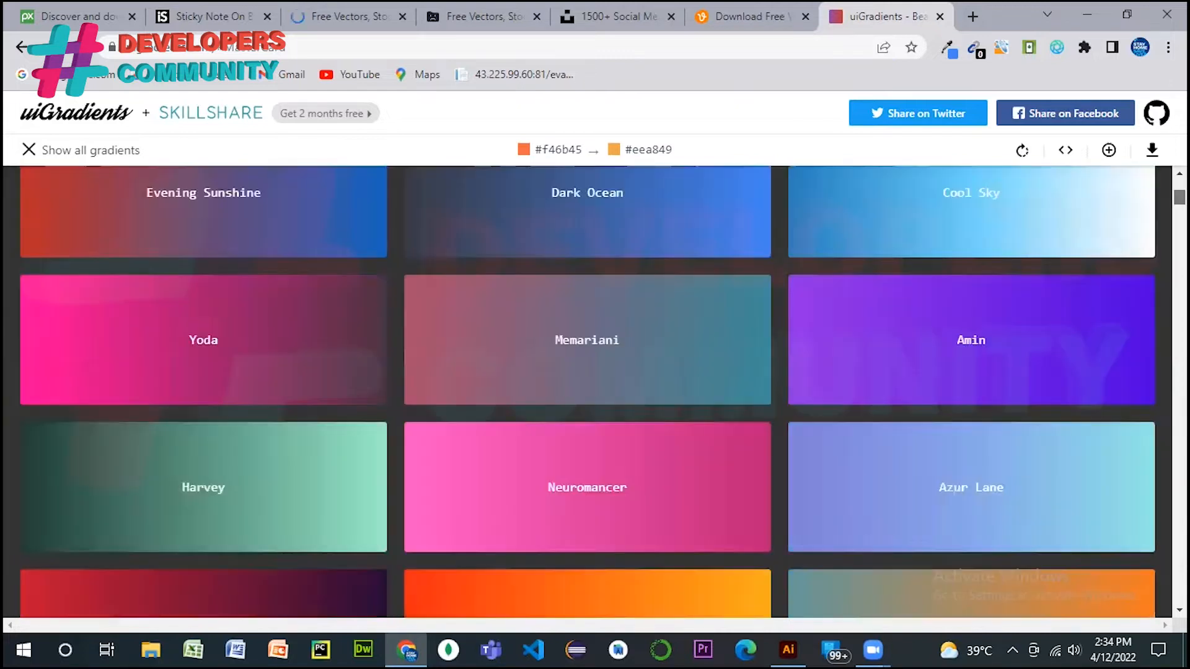
- Preview the Memariani gradient, return to the full collection, and open the JShine gradient instead
left_click(588, 349)
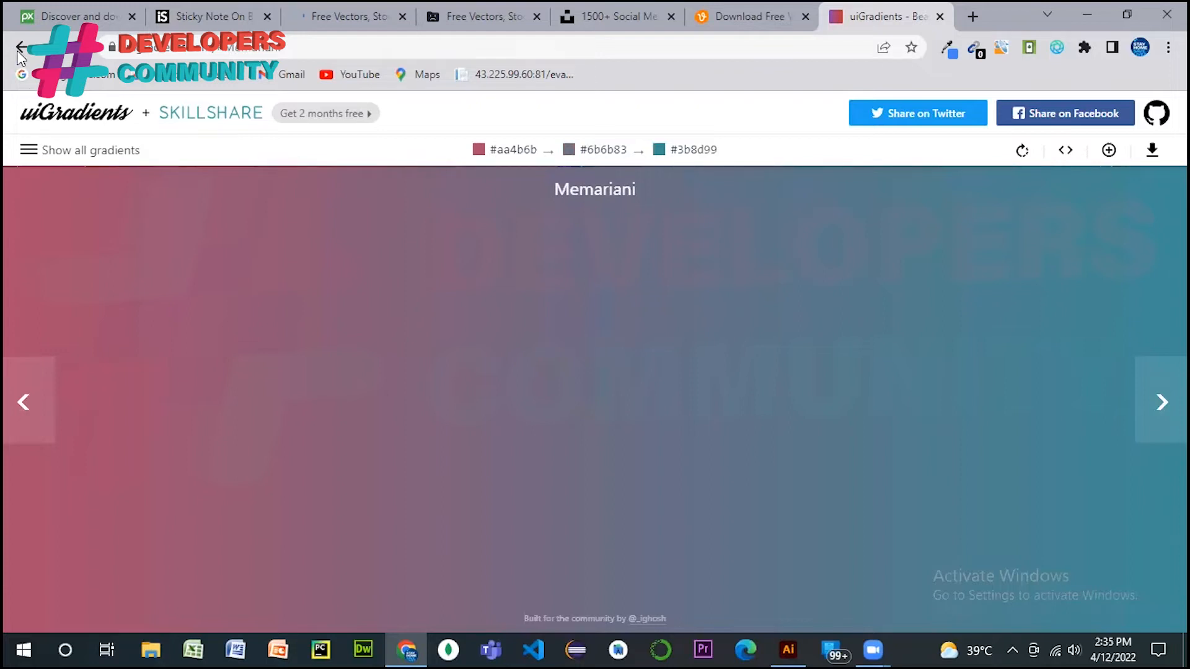
left_click(28, 150)
scroll(588, 391, "up", 6)
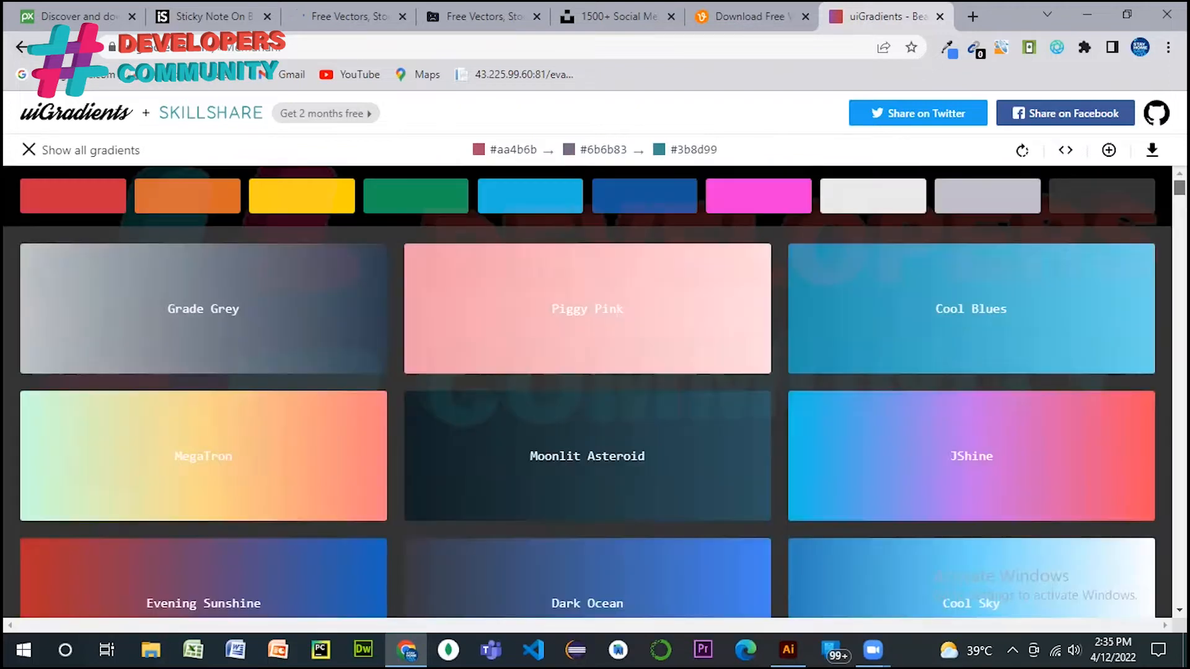
left_click(971, 465)
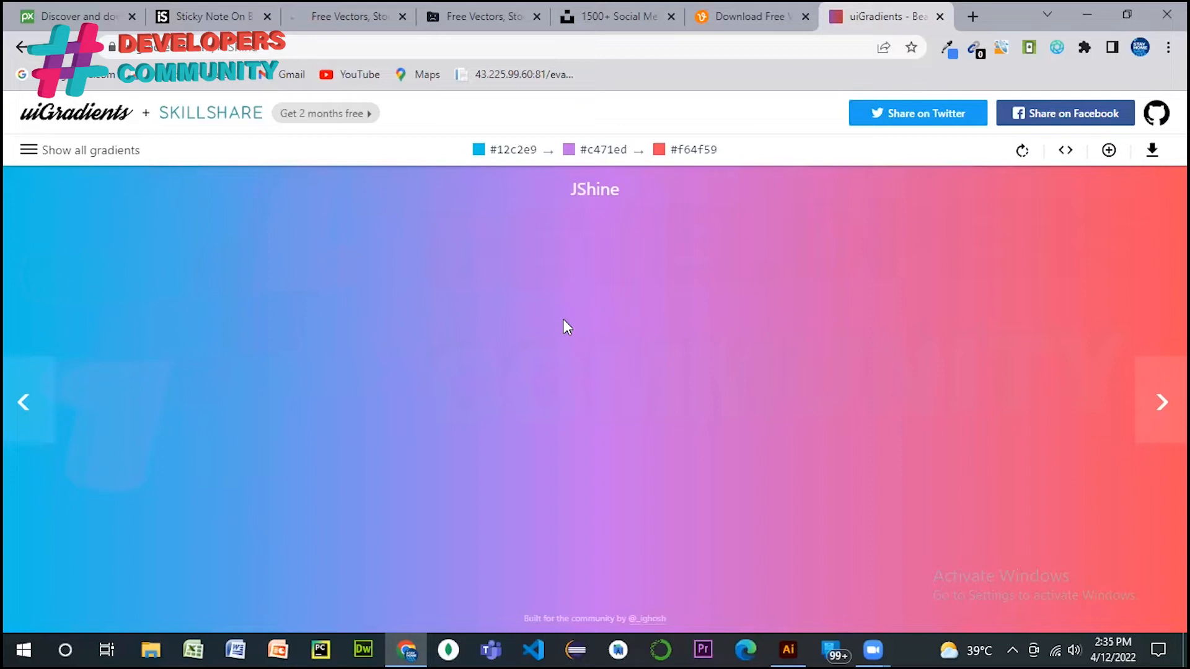
- Switch to Illustrator, draw a rectangle about 1537 × 895 pt on the artboard, and fill it with a white-to-black linear gradient
mouse_move(787, 644)
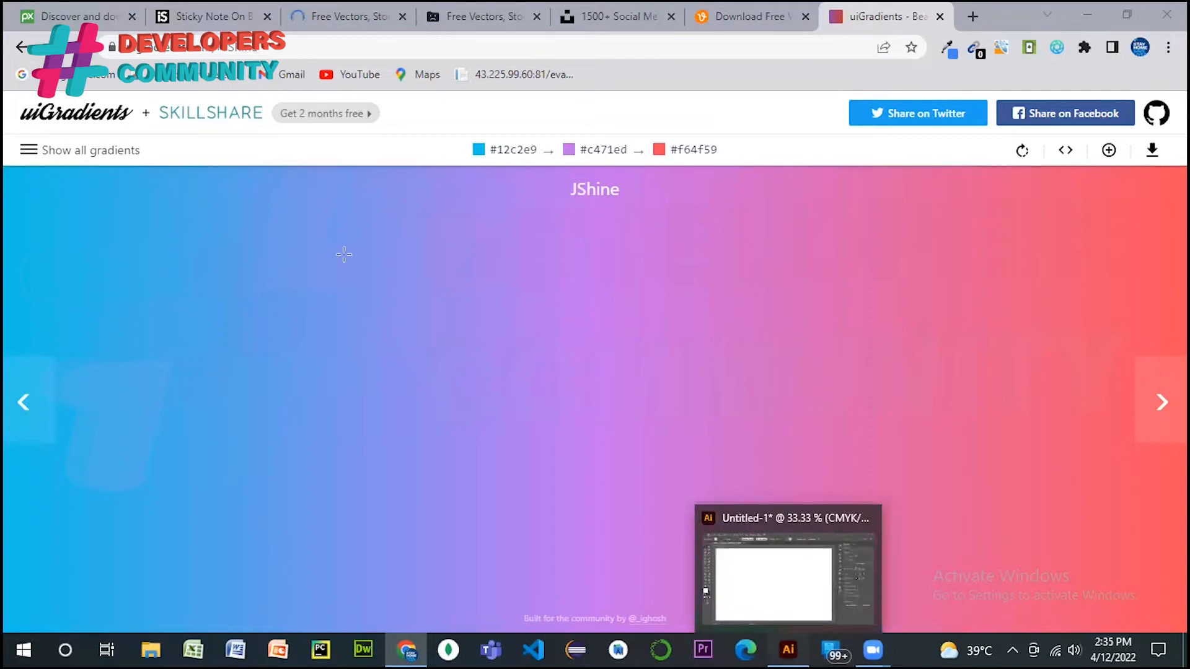
key("alt+Tab")
mouse_move(176, 181)
left_mouse_down()
mouse_move(778, 470)
mouse_move(846, 547)
left_mouse_up()
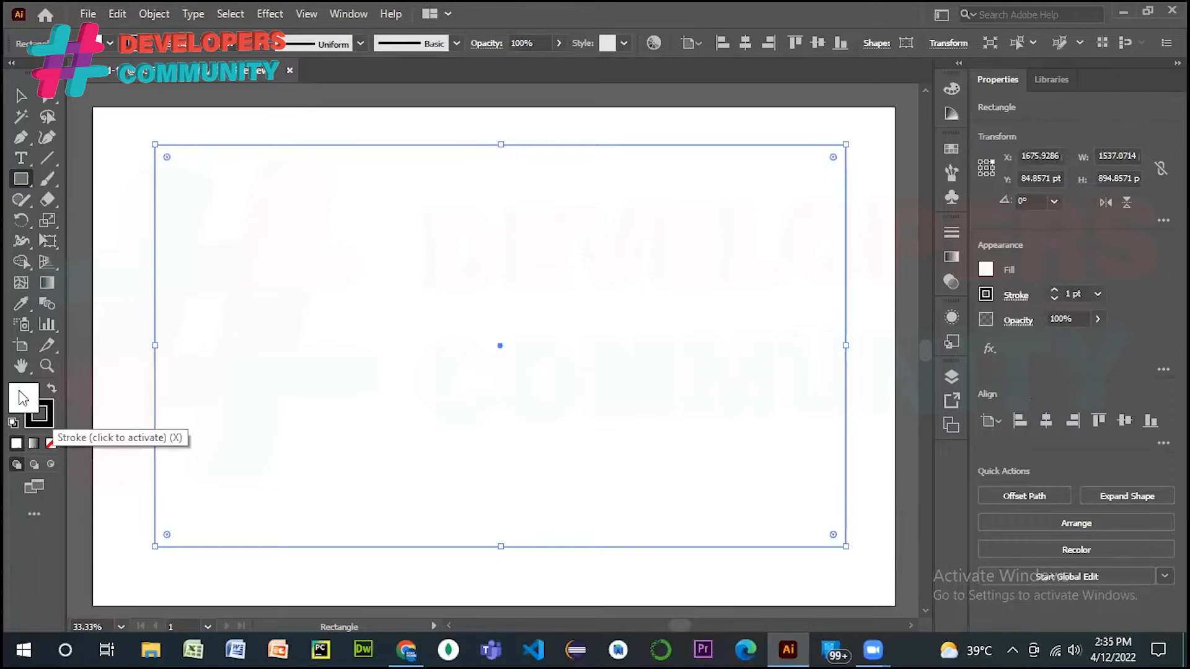
left_click(949, 258)
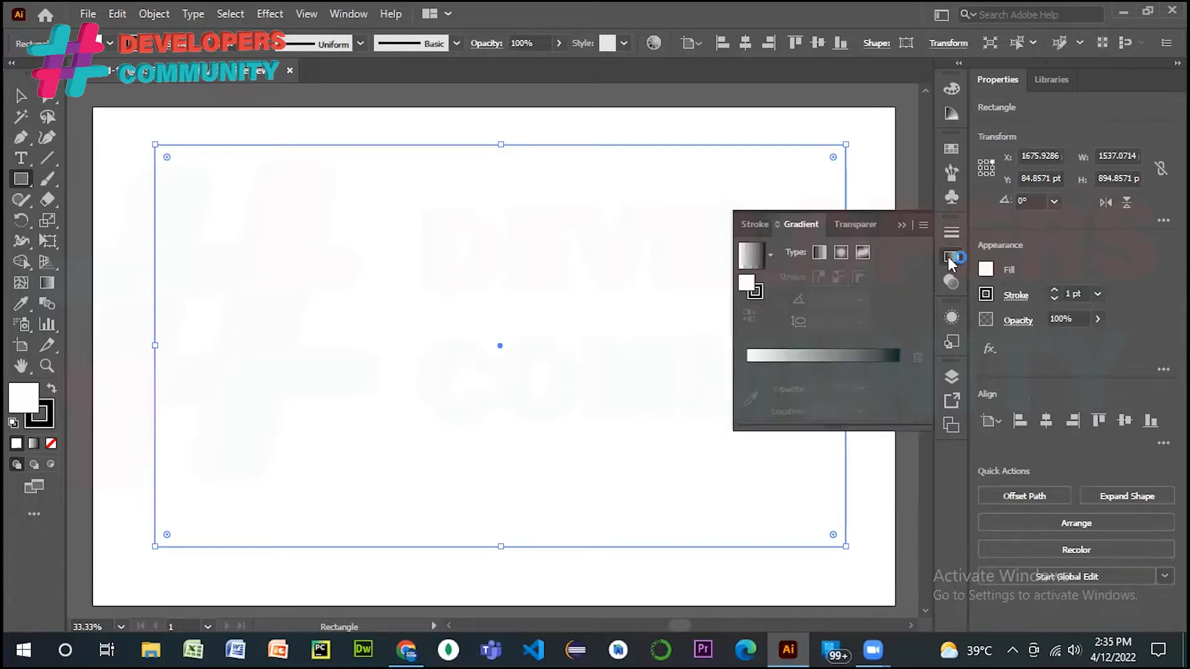
left_click(794, 356)
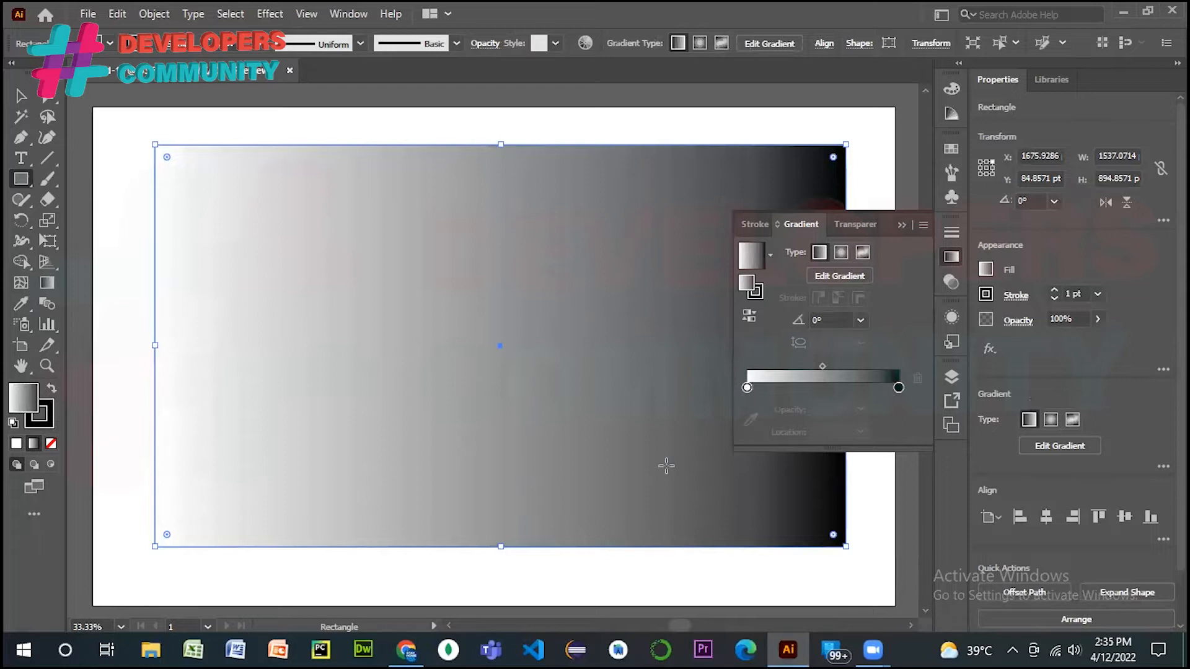
- Switch to Chrome, copy JShine's first colour code #12c2e9, and return to Illustrator
left_click(401, 648)
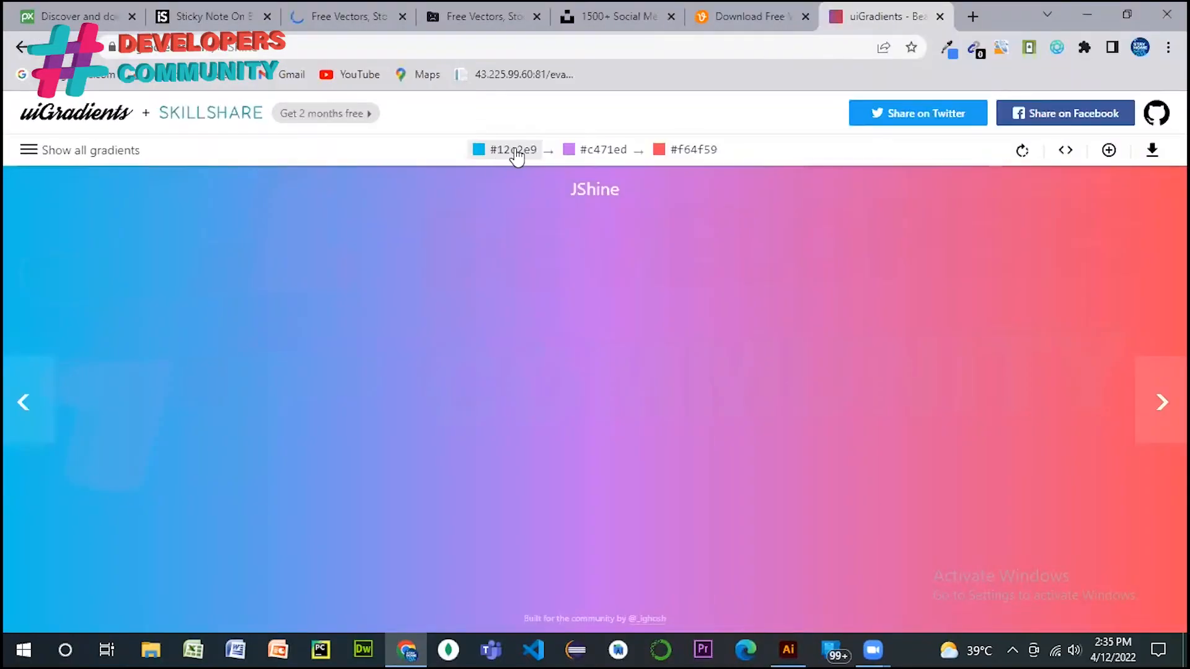
left_click(522, 156)
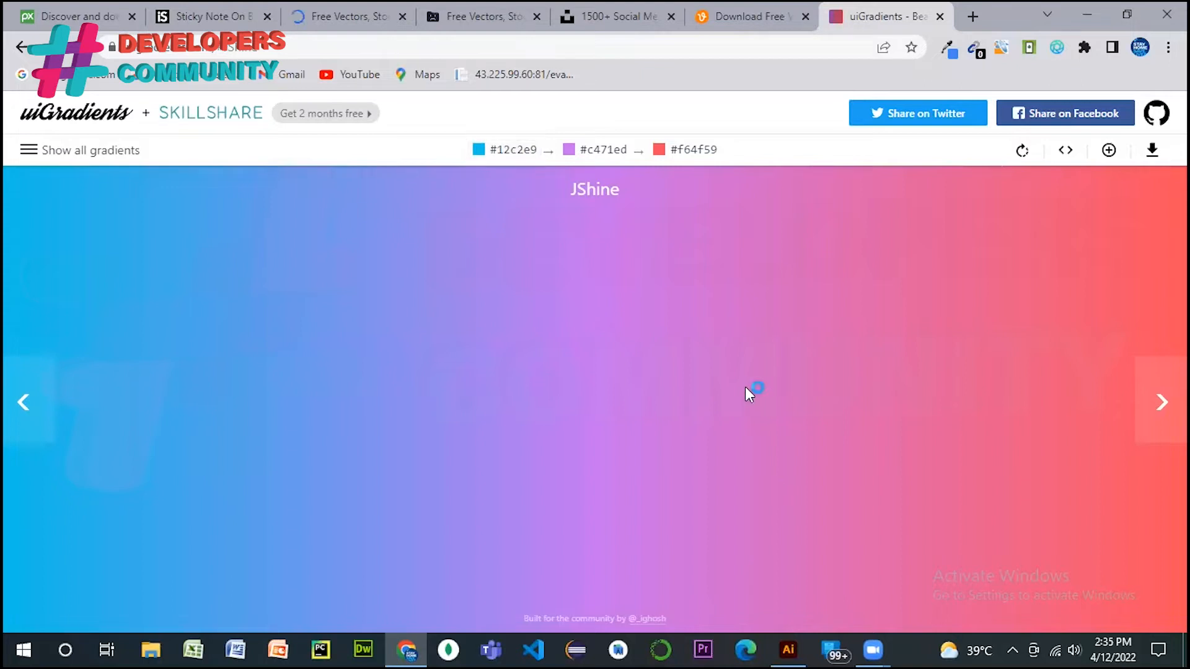
key("alt+Tab")
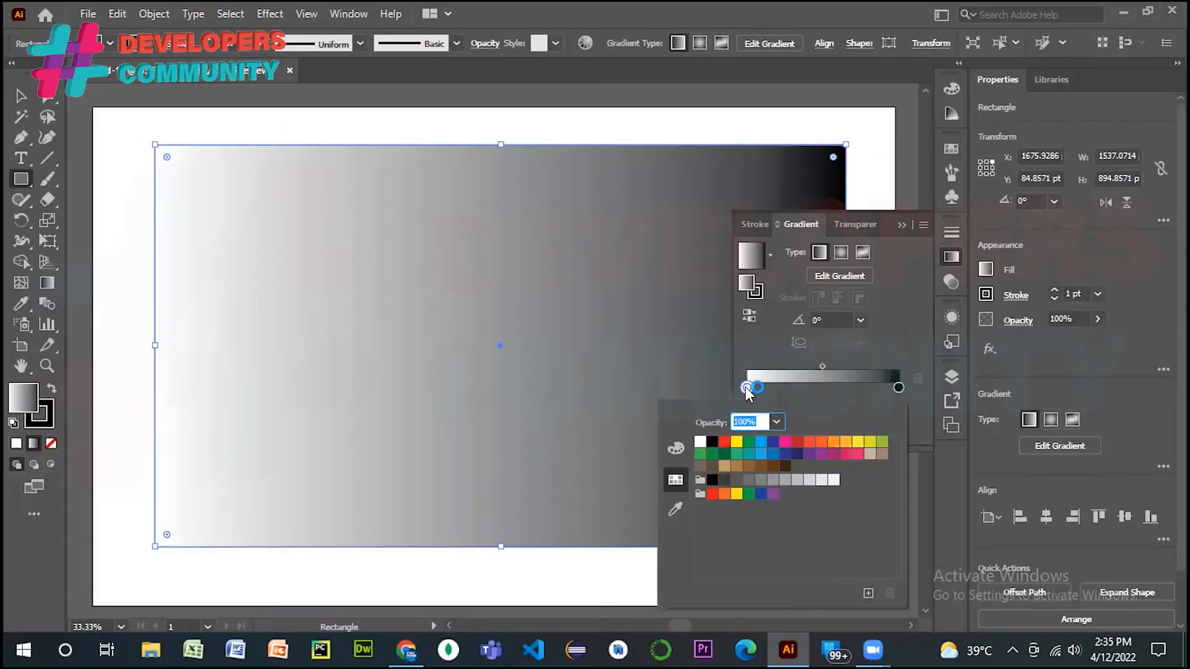
- Switch the white starting stop of the rectangle's gradient to Web Safe RGB and set its colour to 12c2e9
left_click(679, 444)
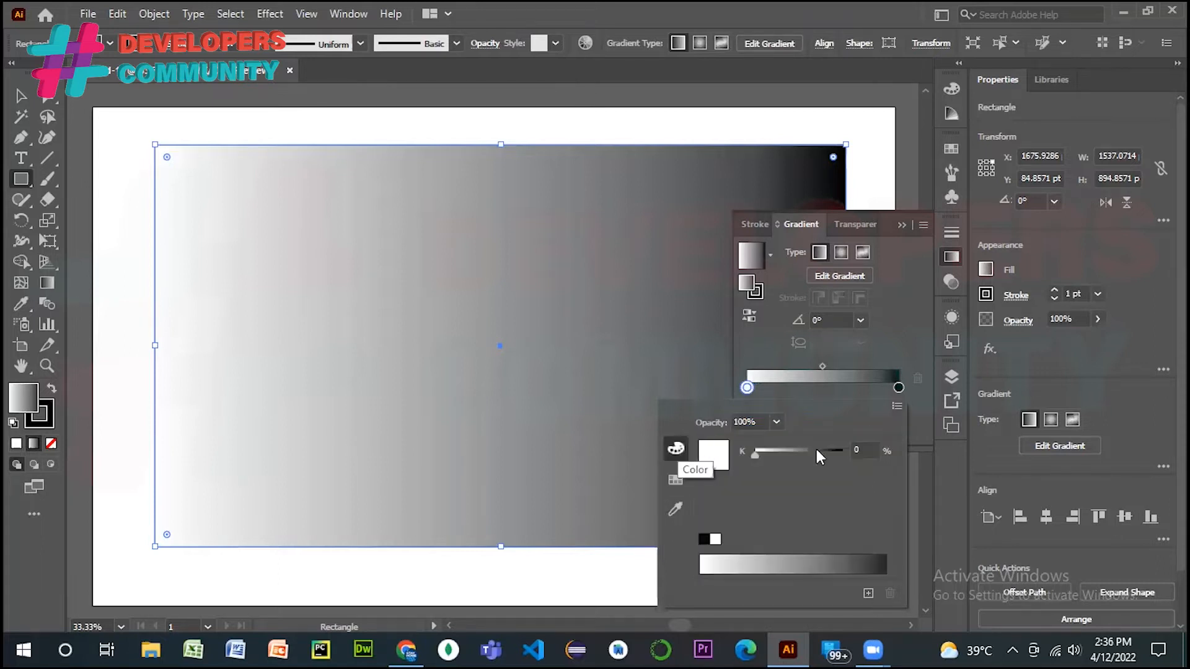
left_click(897, 406)
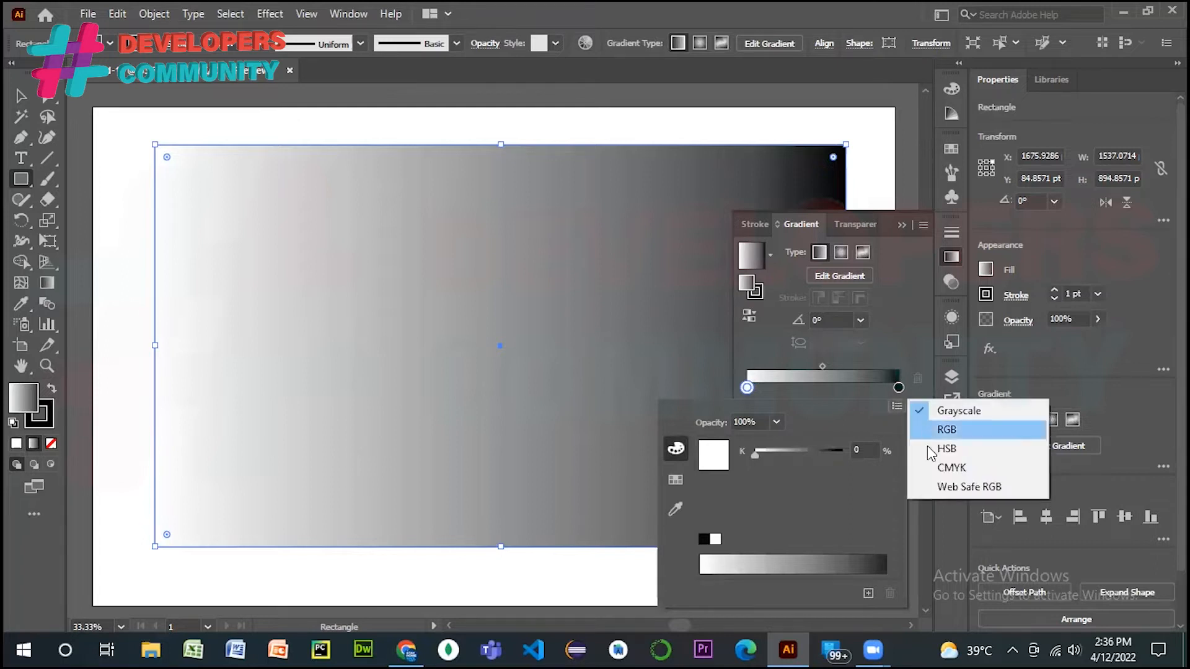
left_click(935, 489)
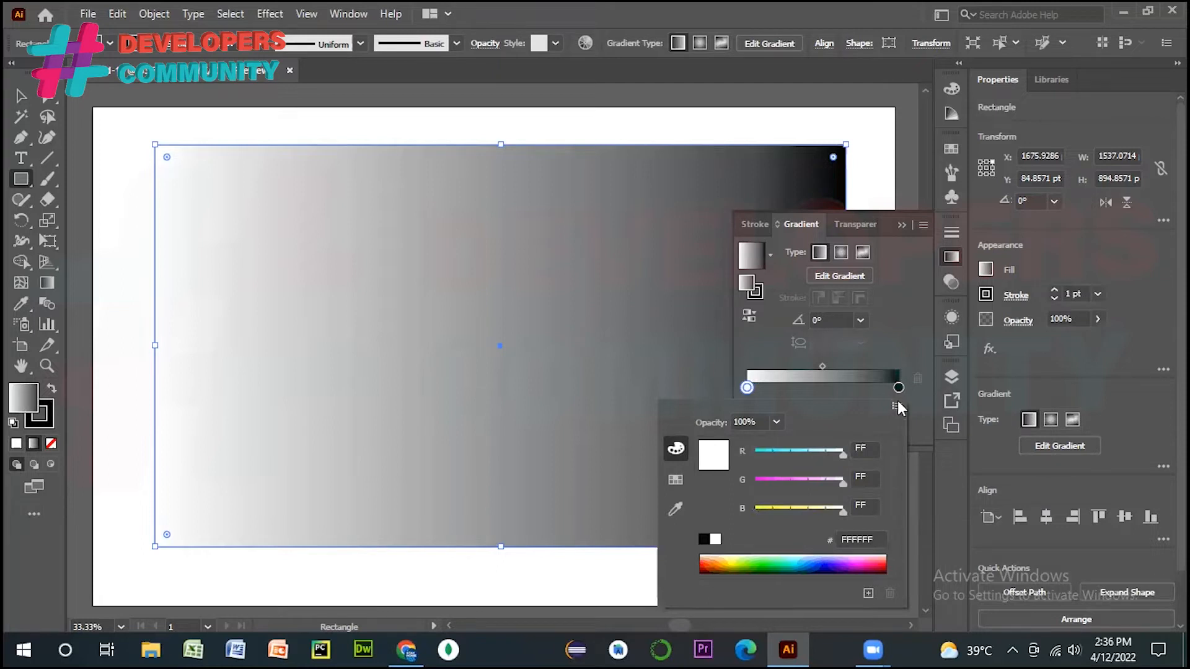
left_click(866, 540)
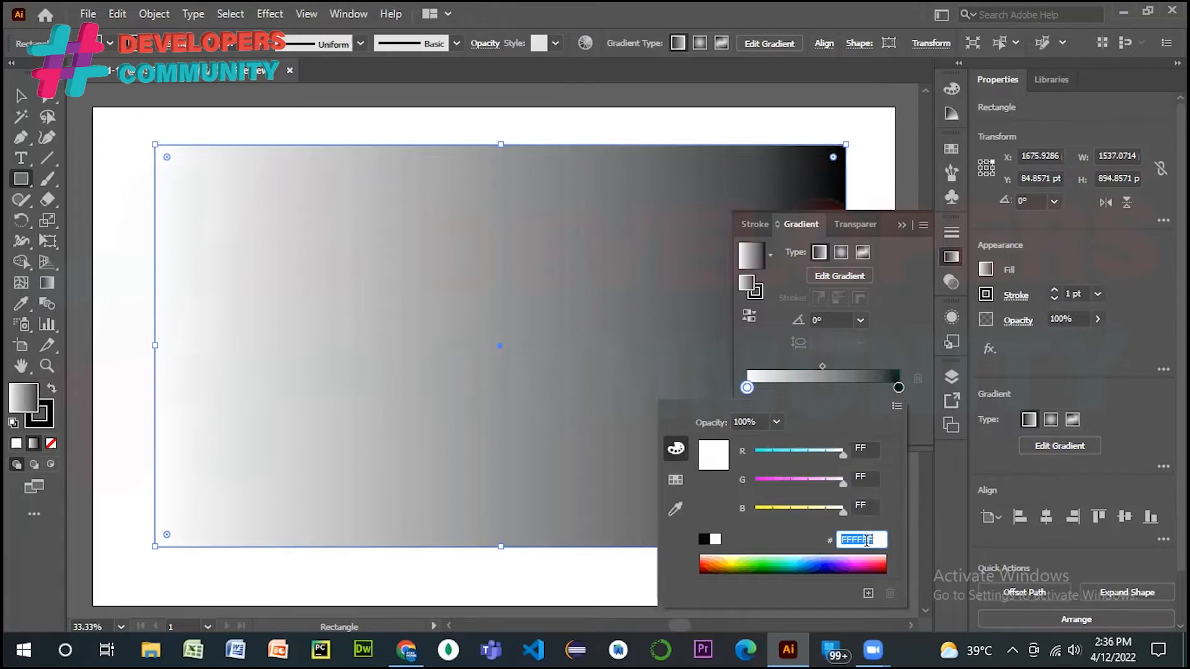
key("ctrl+v")
key("Return")
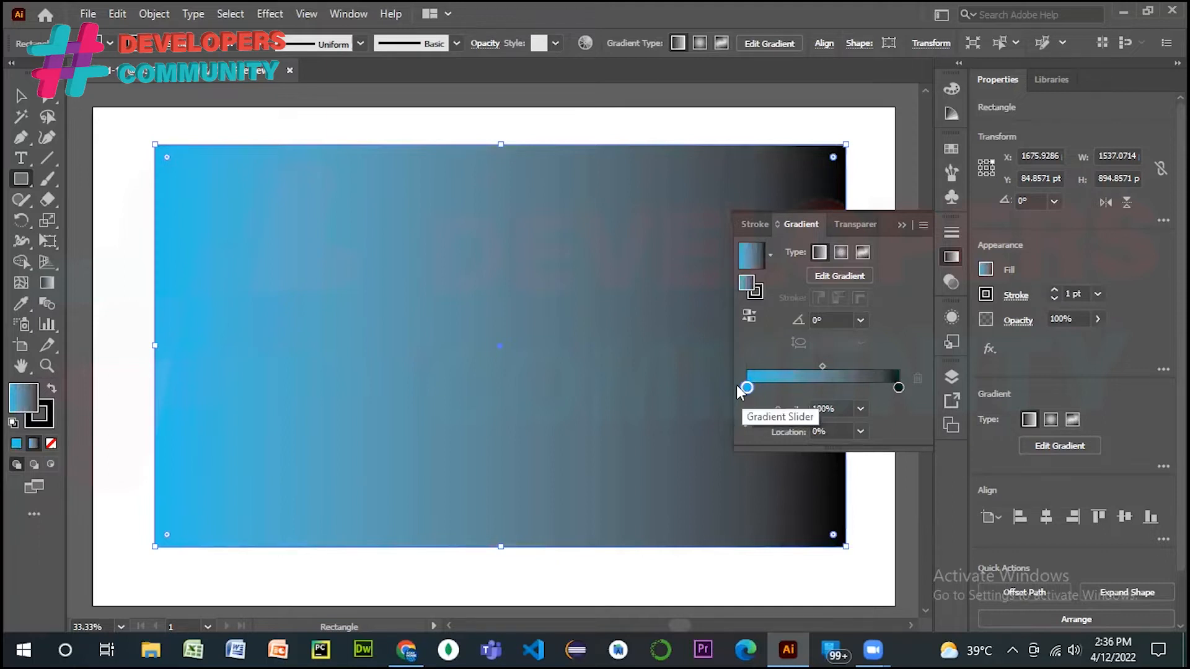
- Try an extra blue stop along the gradient, leaving a single blue stop at about 5.6%
mouse_move(750, 388)
left_mouse_down()
mouse_move(793, 389)
mouse_move(735, 390)
mouse_move(745, 388)
left_mouse_up()
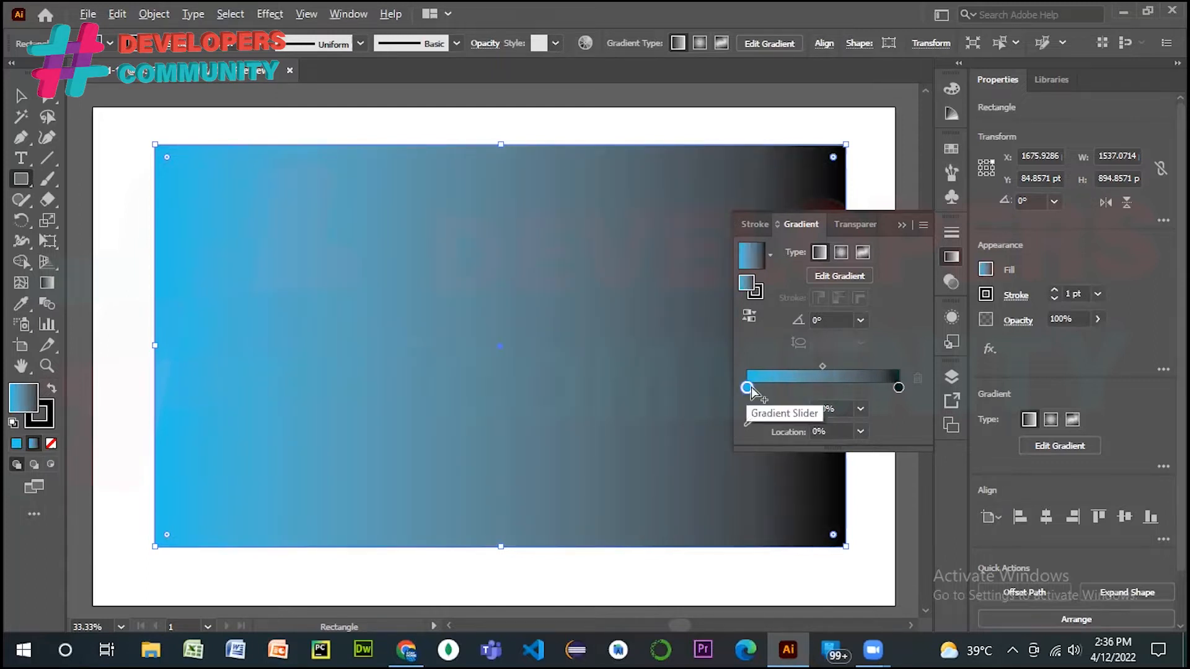
left_click(784, 388)
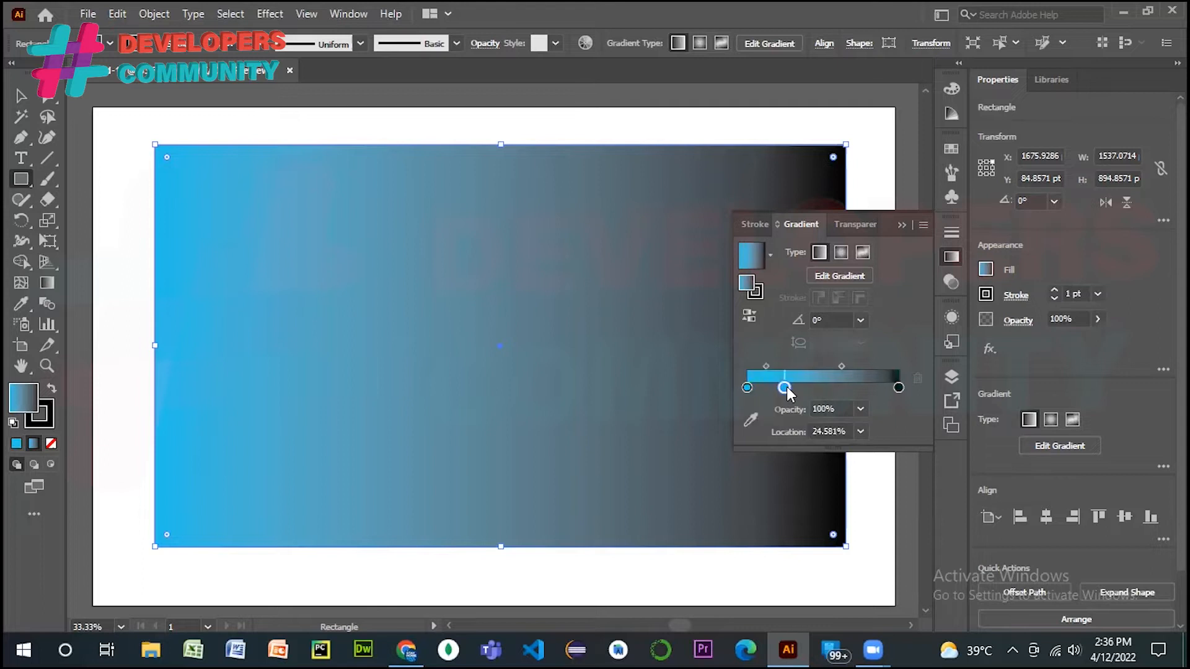
left_click_drag(787, 389, 820, 388)
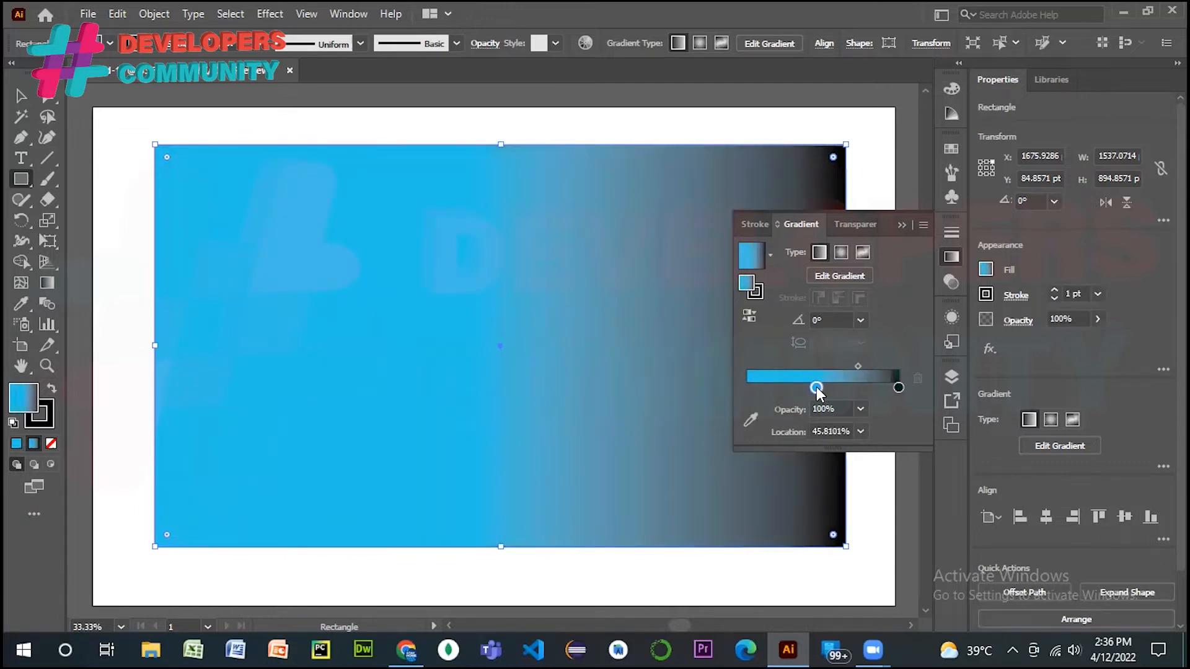
left_click_drag(815, 388, 757, 392)
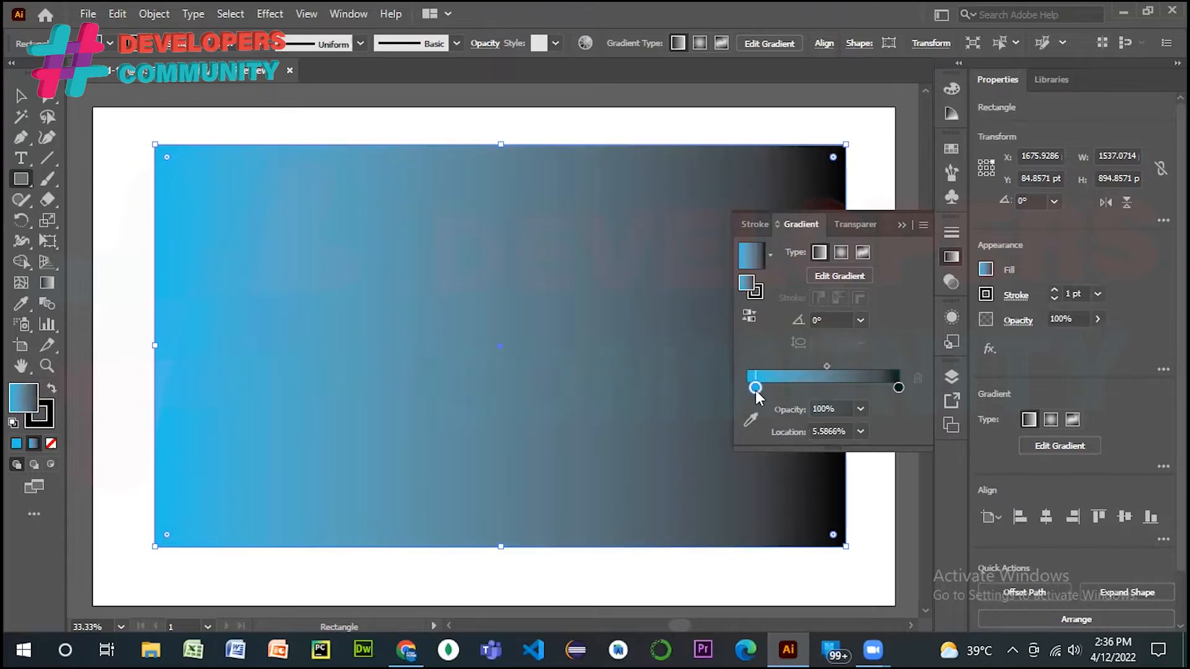
- Open the colour settings of the gradient's black end stop and switch its colour model to RGB
left_click(898, 388)
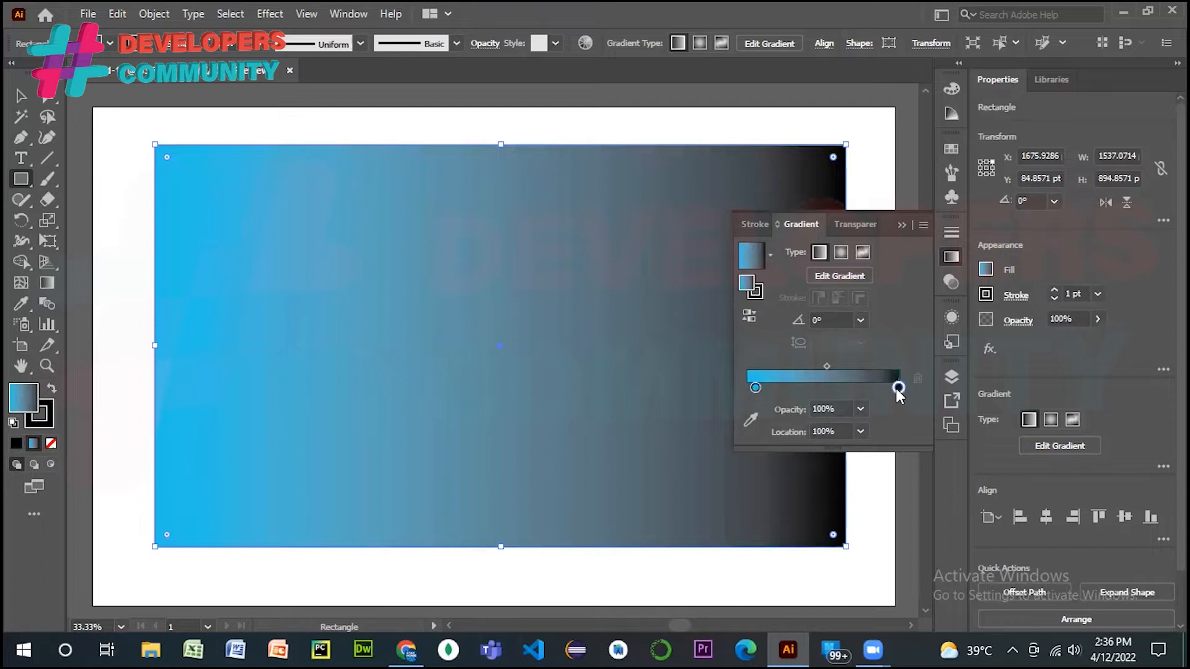
double_click(898, 388)
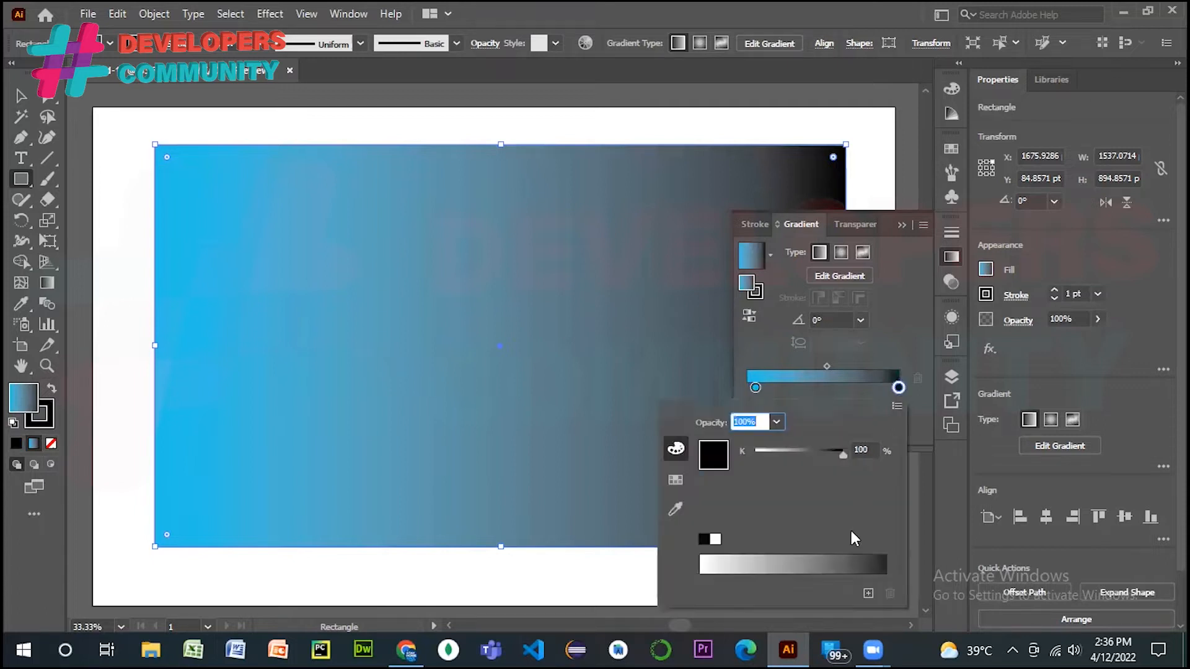
left_click(897, 406)
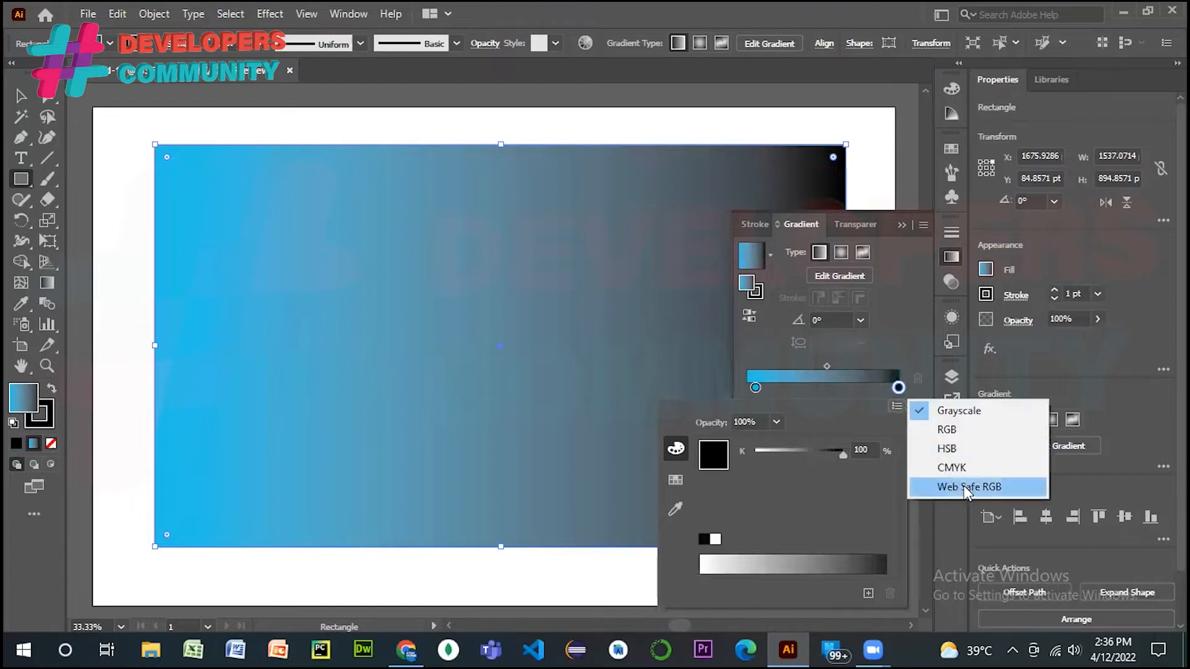
left_click(947, 429)
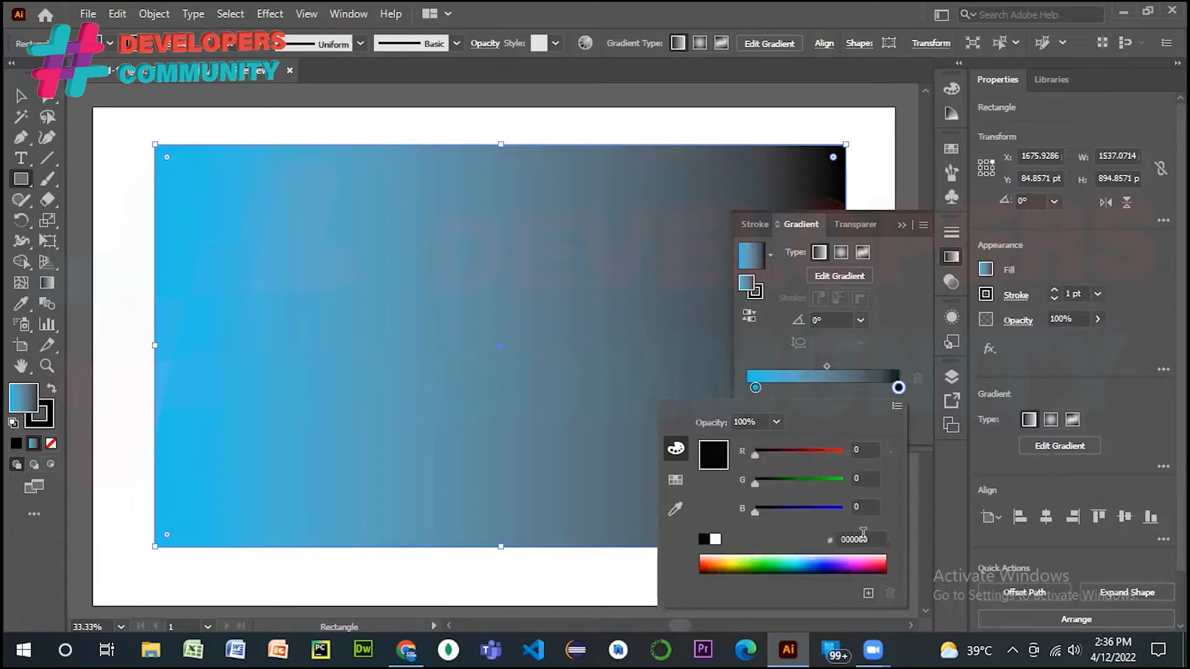
- Switch to Chrome, copy JShine's last colour code #f64f59, and return to Illustrator
mouse_move(407, 650)
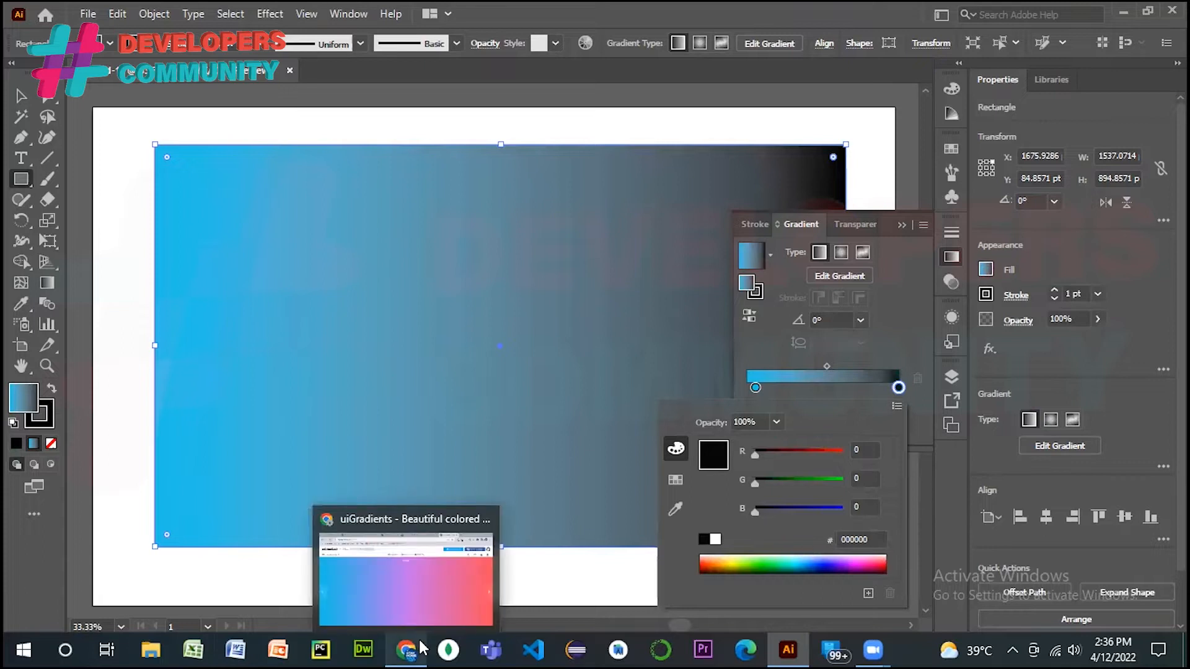
left_click(482, 511)
left_click(672, 151)
mouse_move(810, 647)
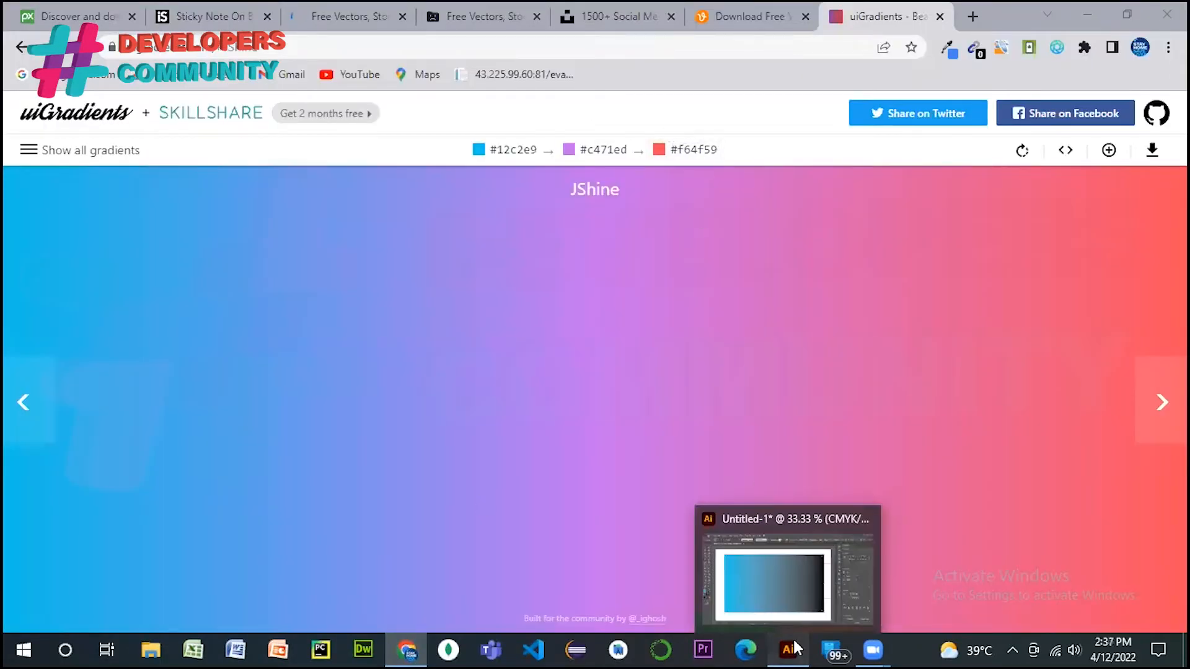
left_click(796, 577)
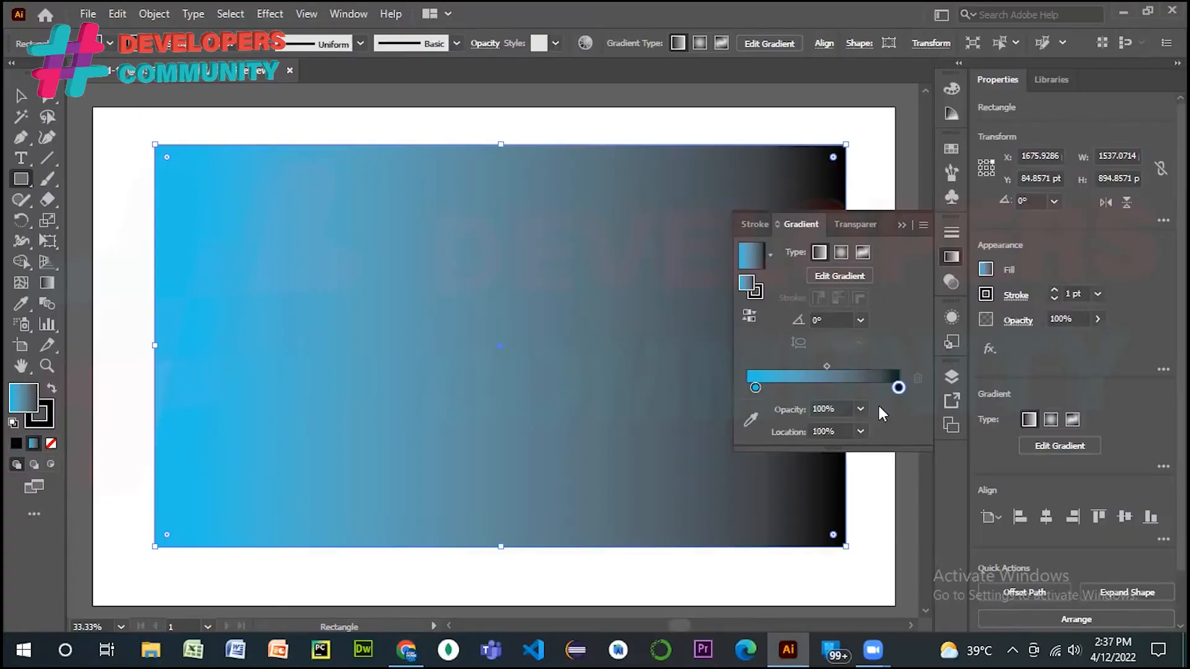
- Set the colour of the gradient's black end stop to f64f59
left_click(922, 226)
left_click(909, 270)
double_click(898, 389)
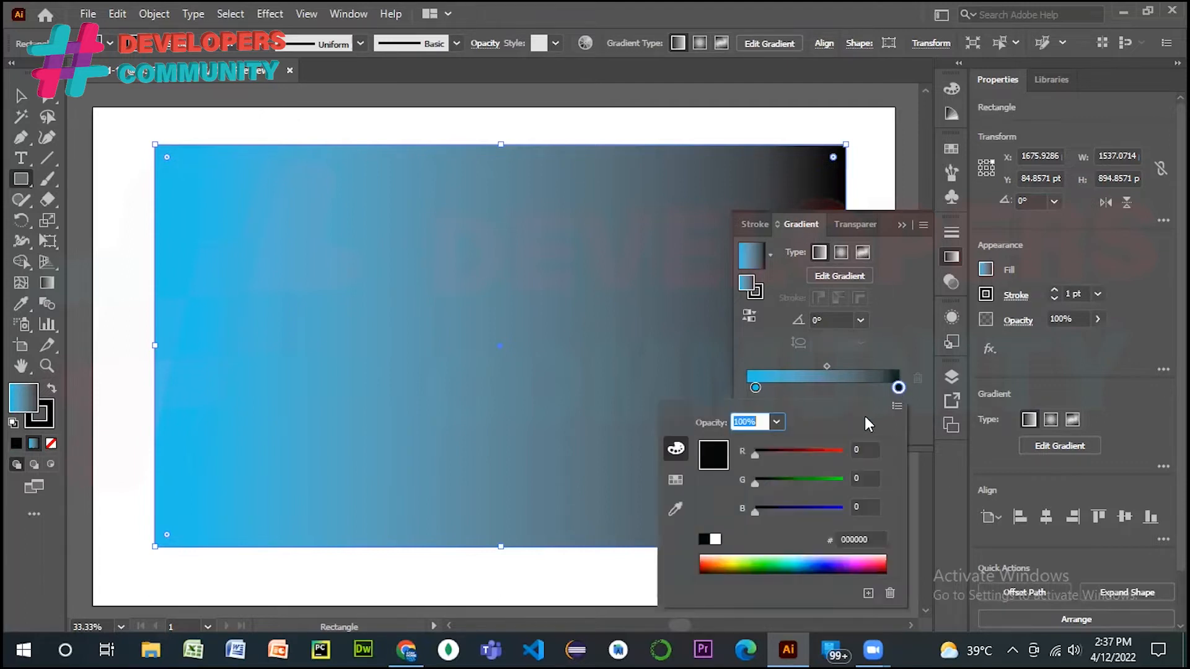
left_click(853, 538)
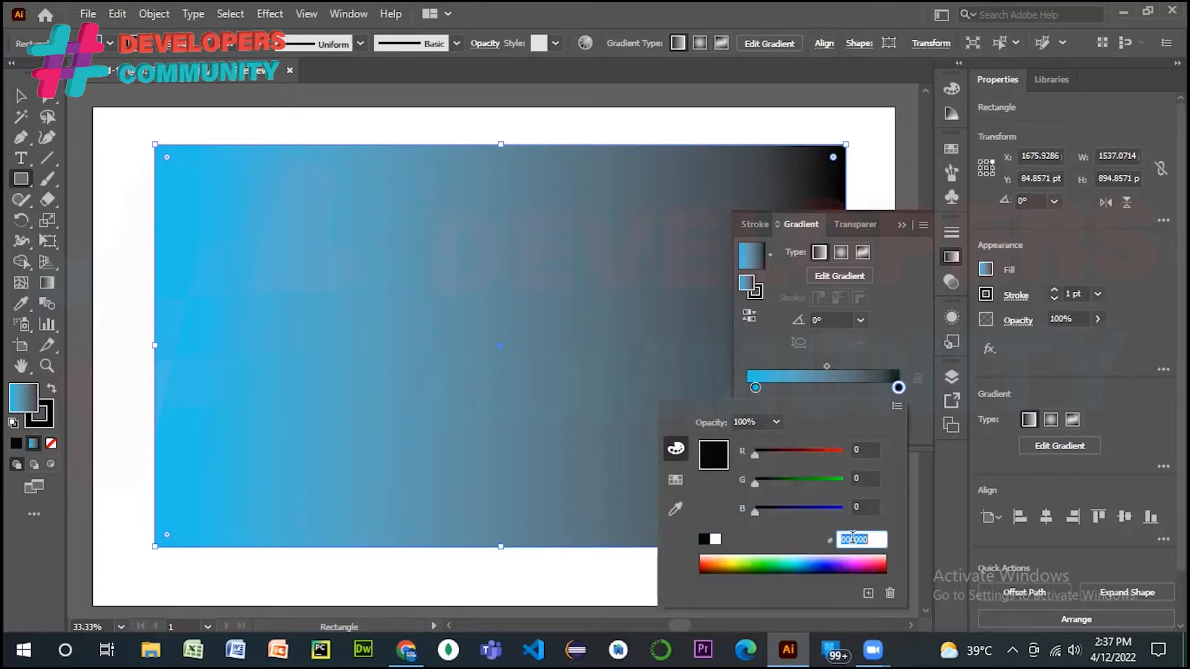
key("ctrl+v")
key("Return")
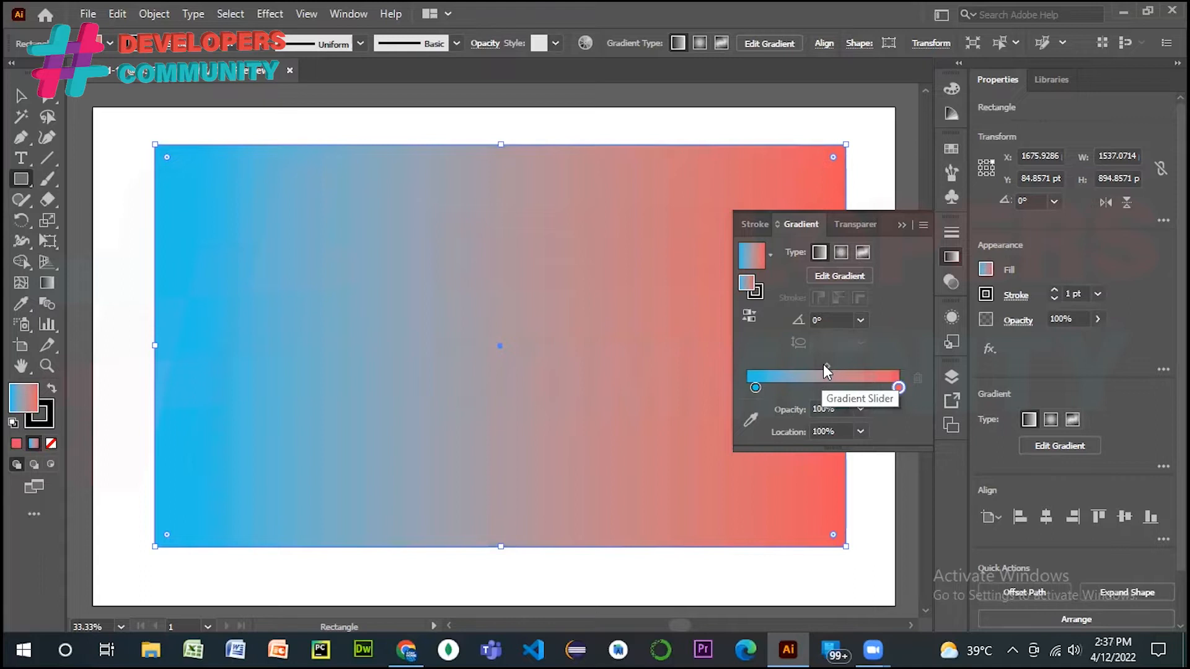
- Set up two blue stops on the gradient, at about 9% and about 44%, and select the one nearer the middle
left_click(755, 387)
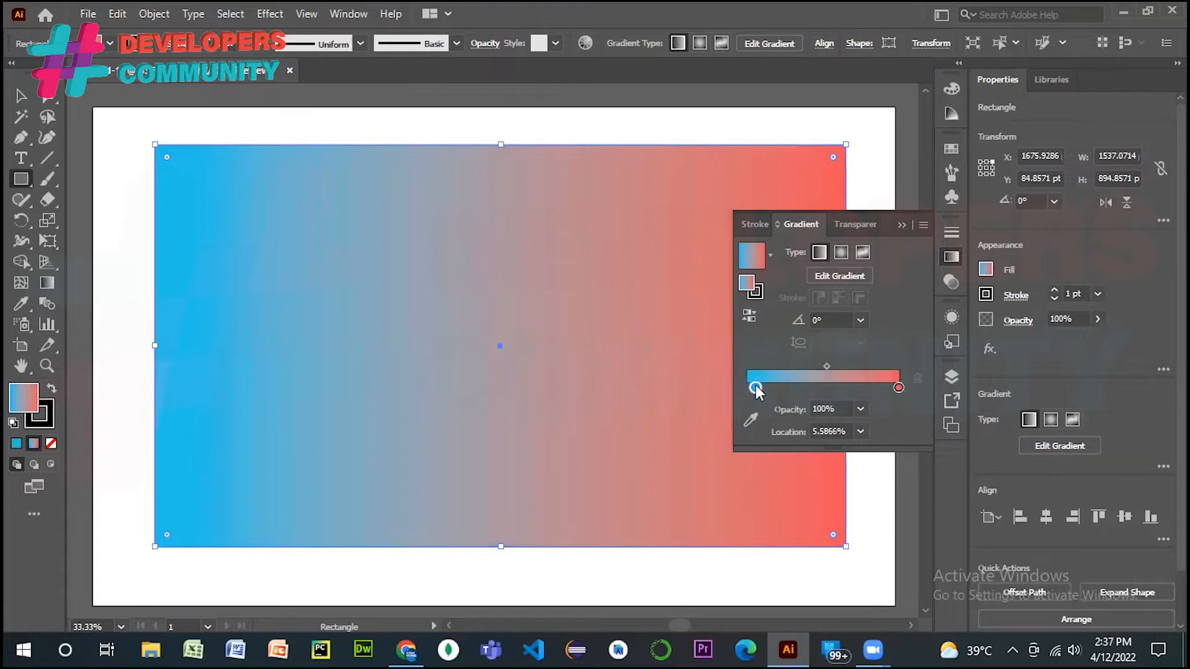
mouse_move(755, 388)
left_mouse_down()
mouse_move(787, 385)
mouse_move(746, 384)
mouse_move(905, 400)
mouse_move(896, 390)
mouse_move(761, 389)
left_mouse_up()
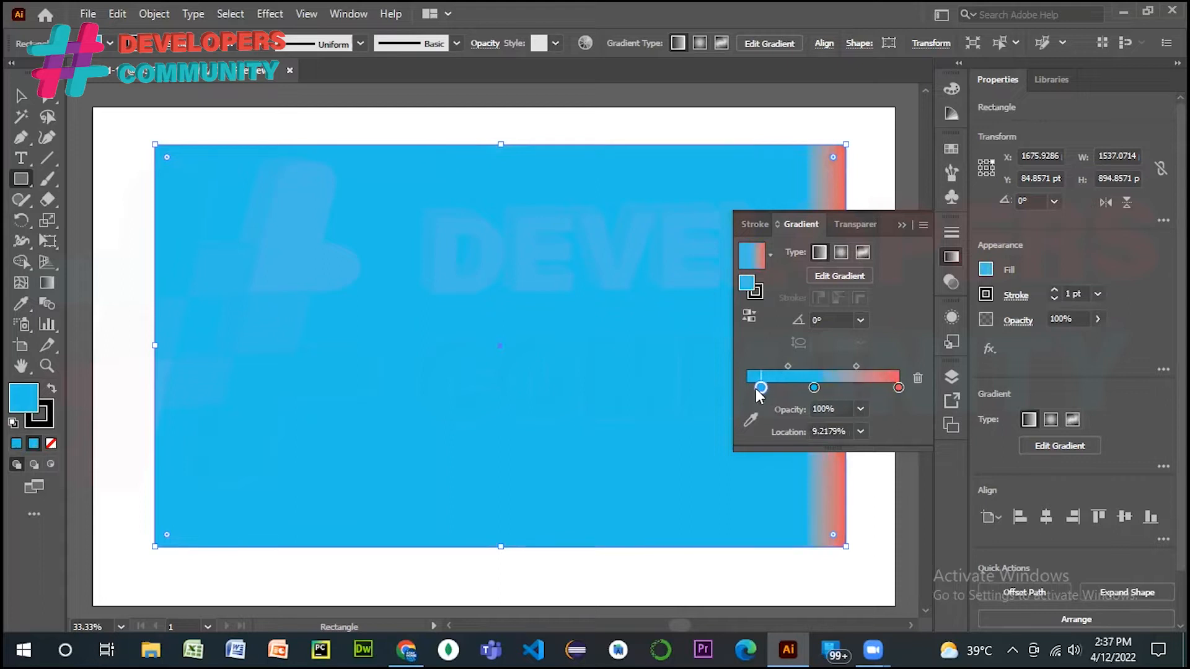
left_click(814, 389)
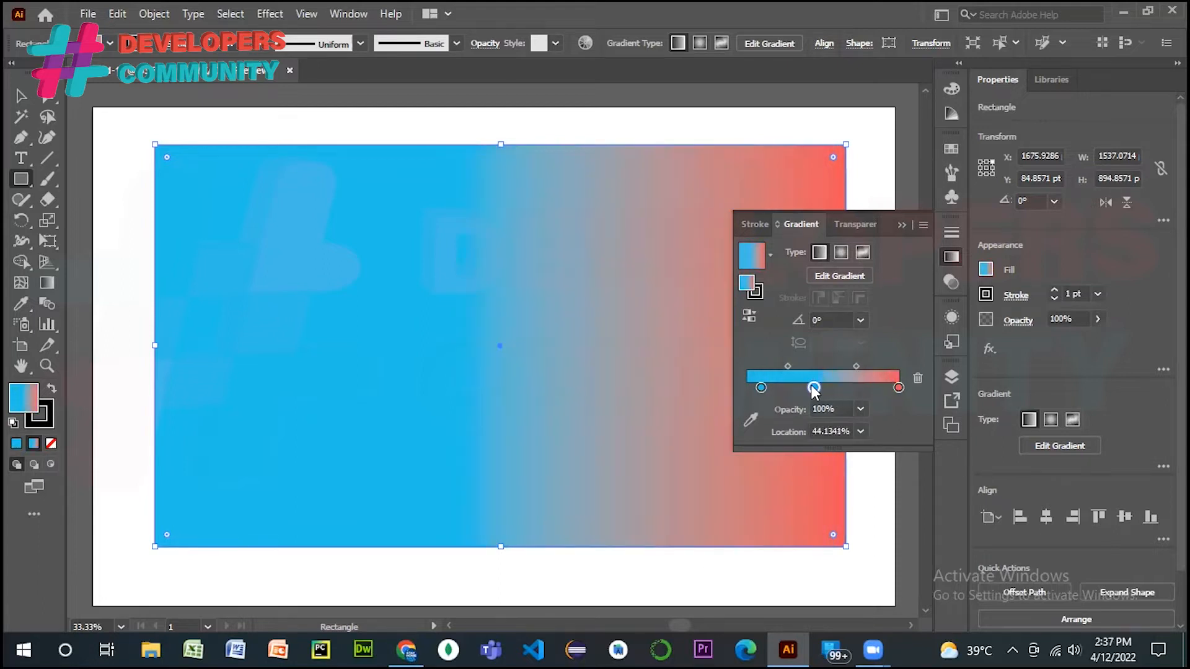
- Set the middle gradient stop to JShine's #c471ed taken from Chrome, and compare the result with the website
left_click(406, 649)
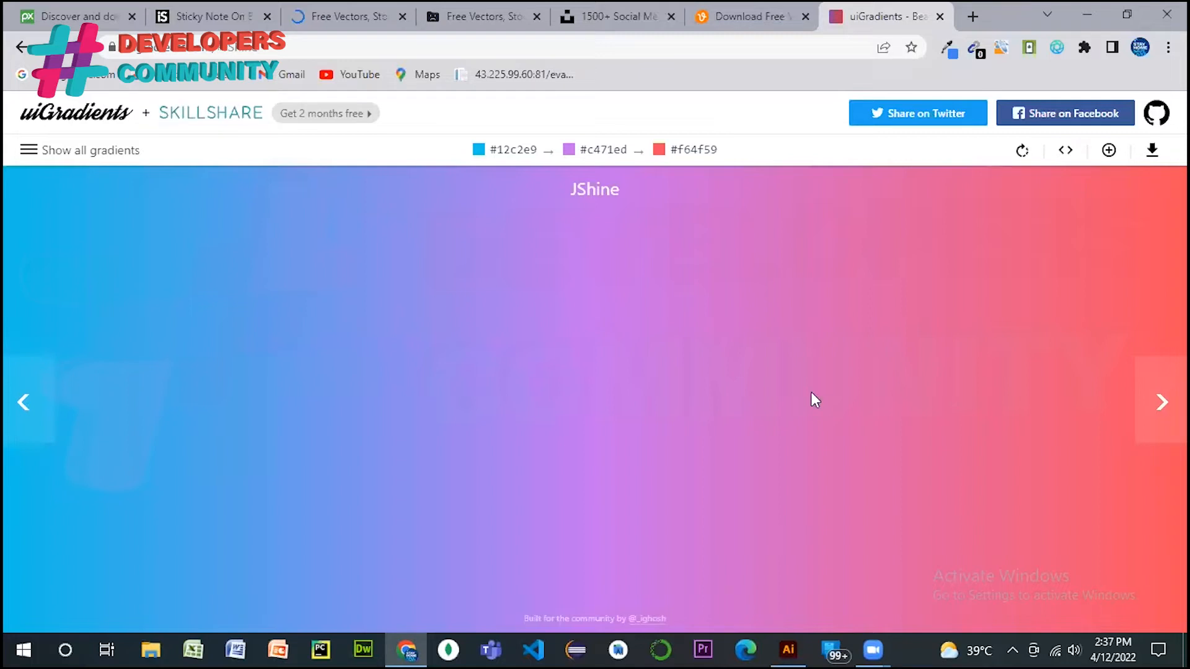
key("alt+Tab")
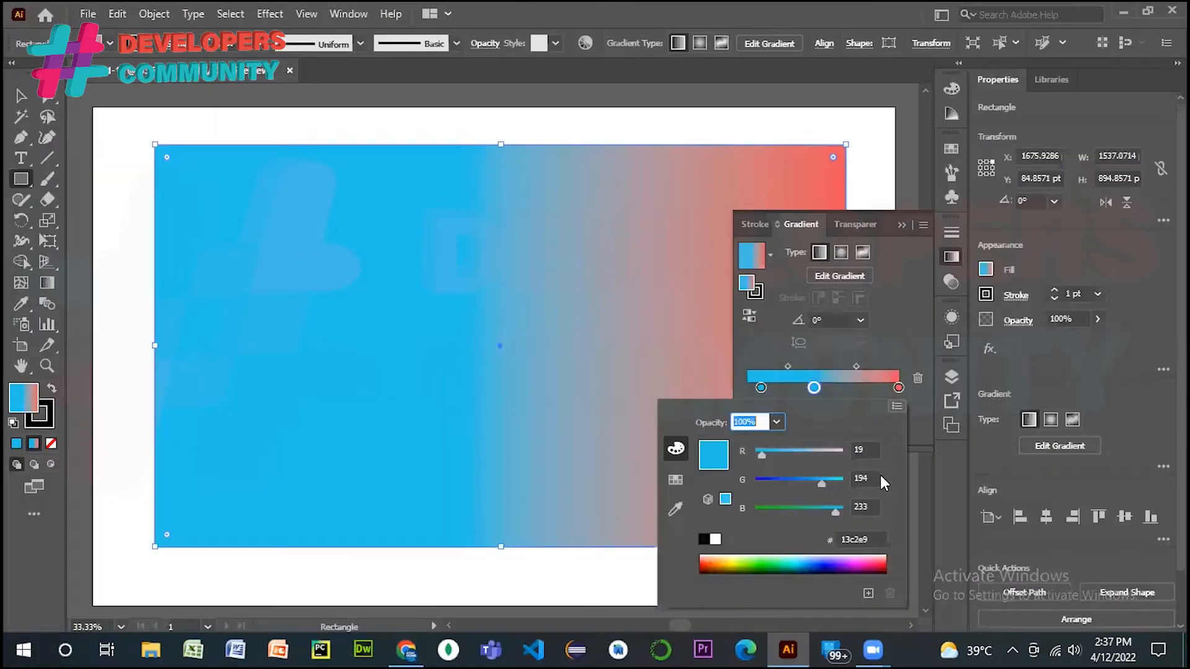
left_click(868, 540)
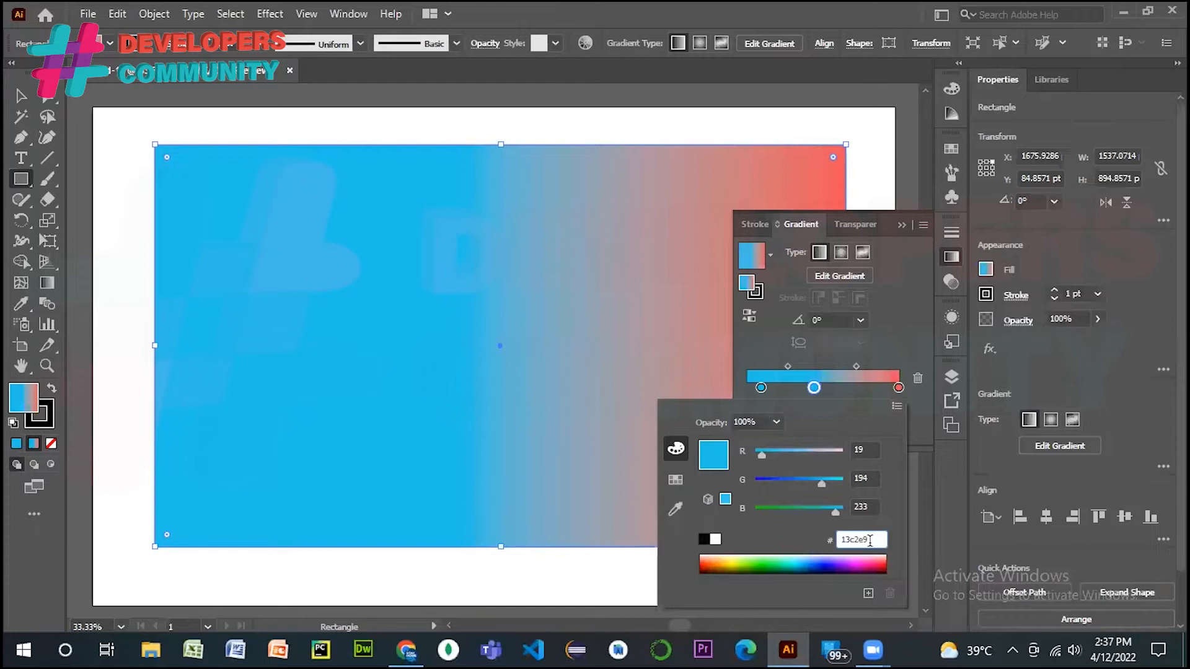
double_click(870, 540)
type("c471ed")
left_click(596, 252)
left_click(403, 650)
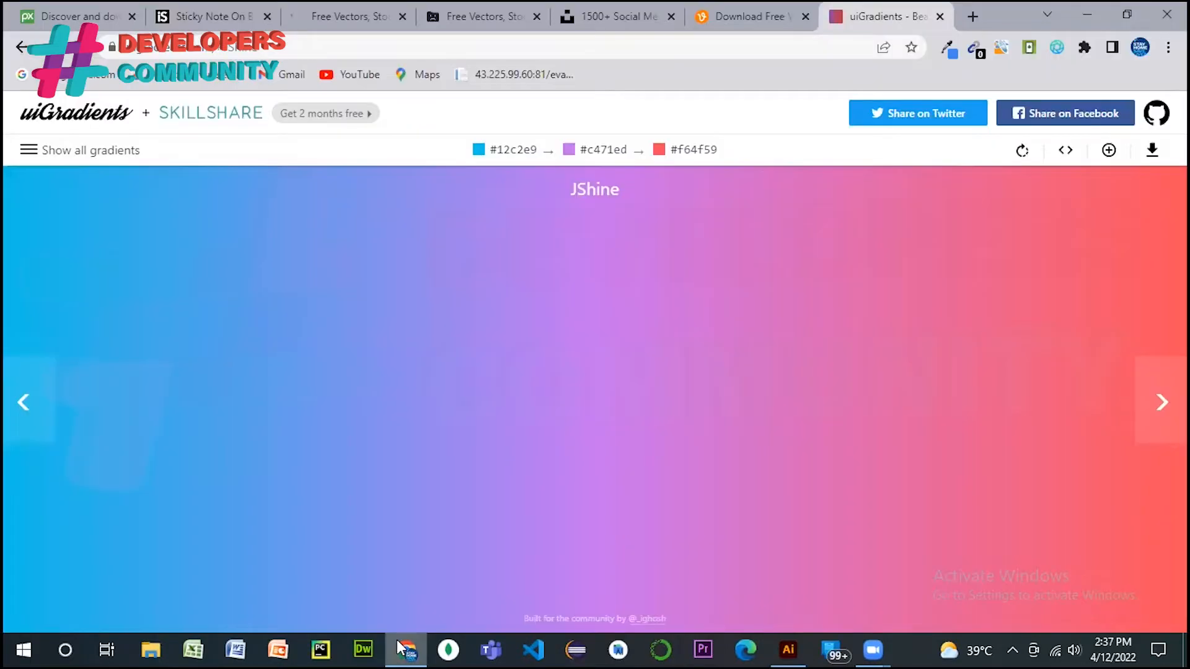
left_click(402, 649)
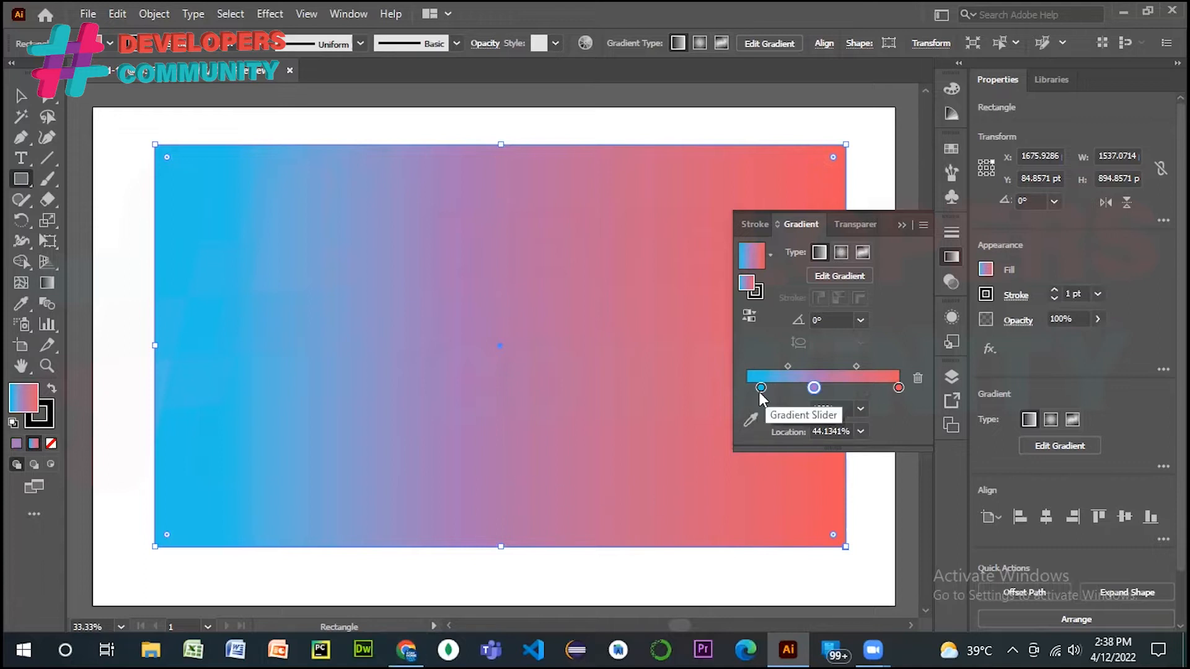
- Reposition the gradient stops, with purple at about 51%, blue near the start and red somewhat short of the end
left_click_drag(769, 387, 788, 393)
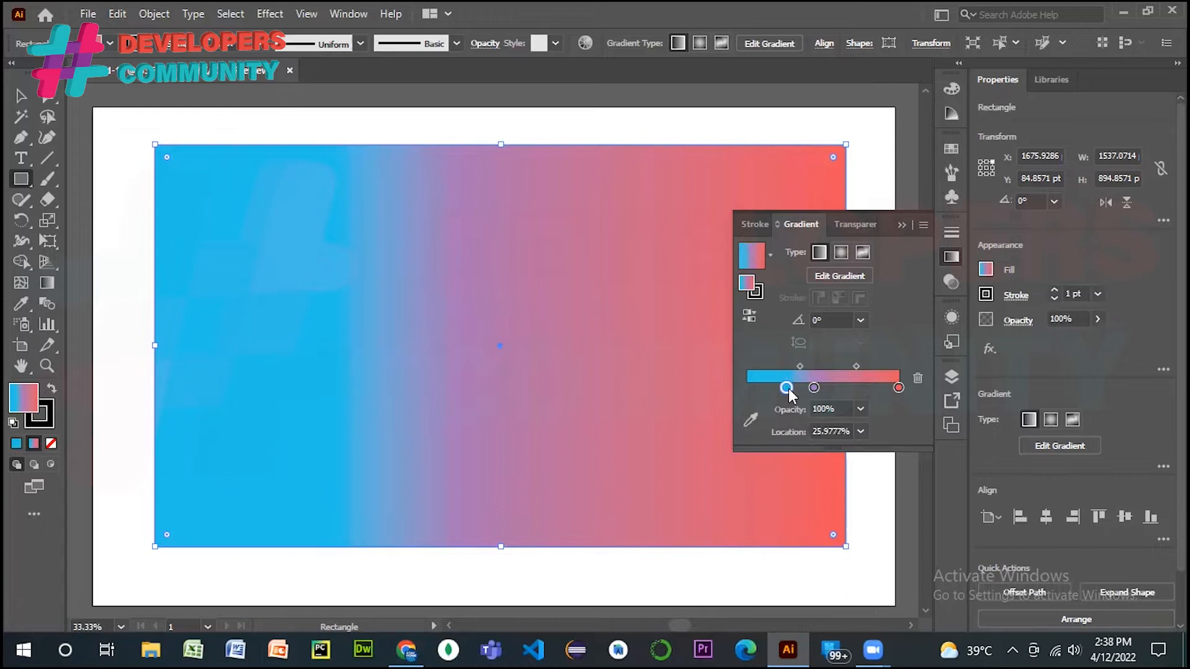
left_click_drag(817, 389, 845, 387)
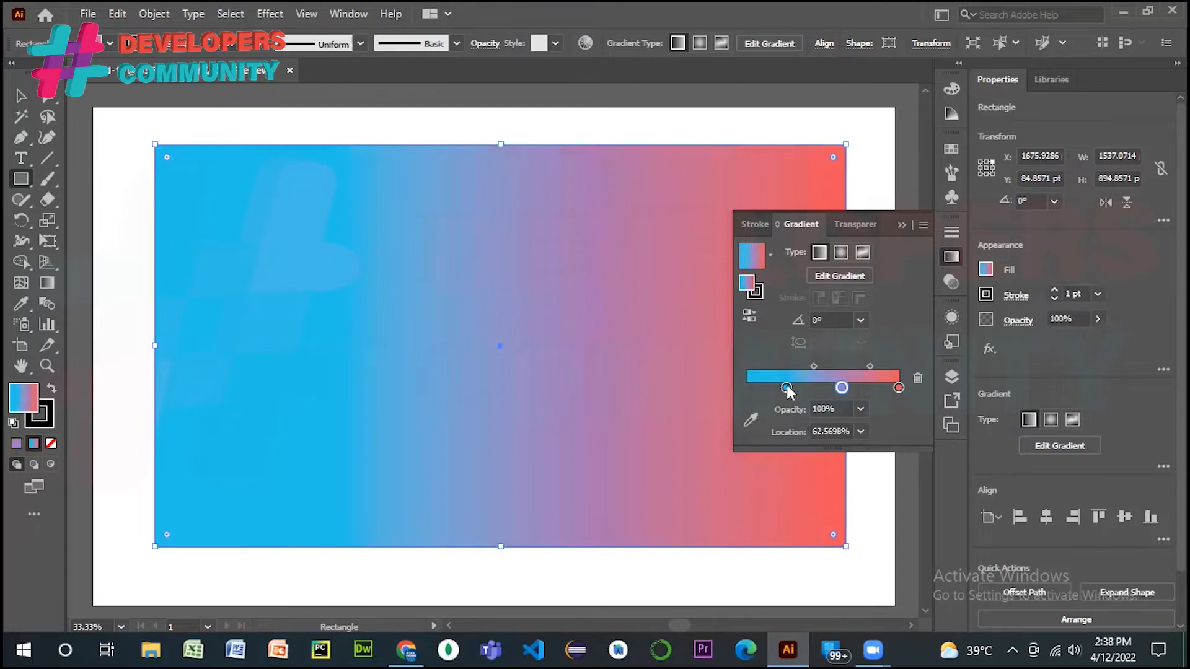
left_click(896, 389)
left_click_drag(896, 389, 824, 388)
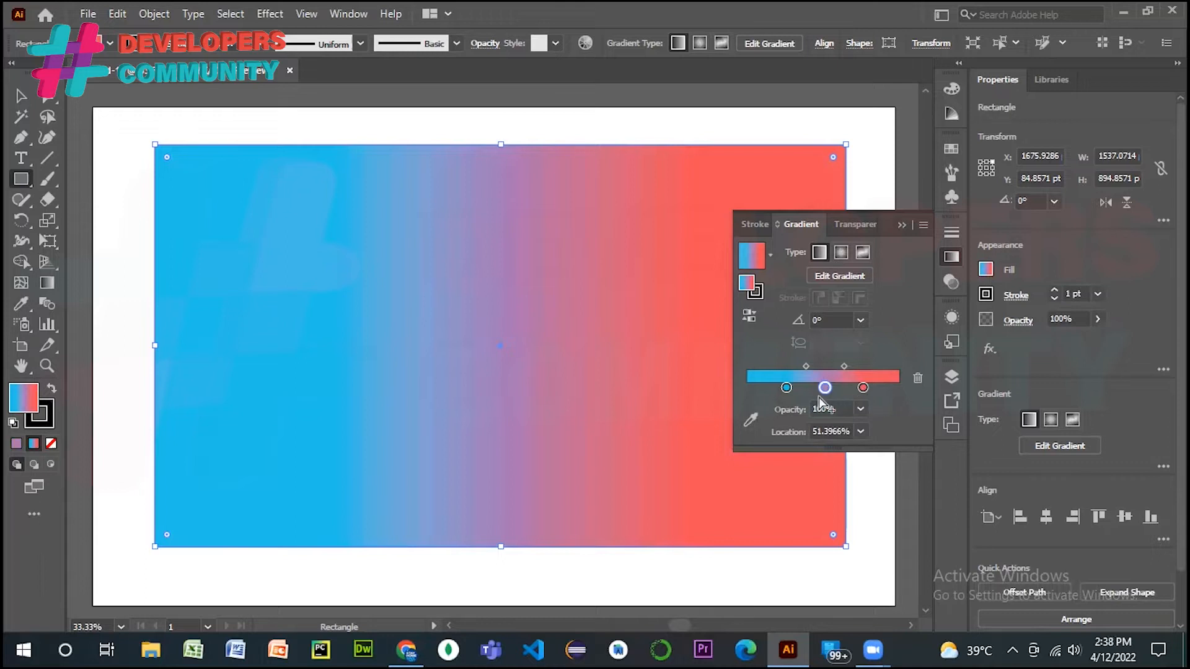
left_click_drag(787, 388, 758, 389)
left_click(877, 389)
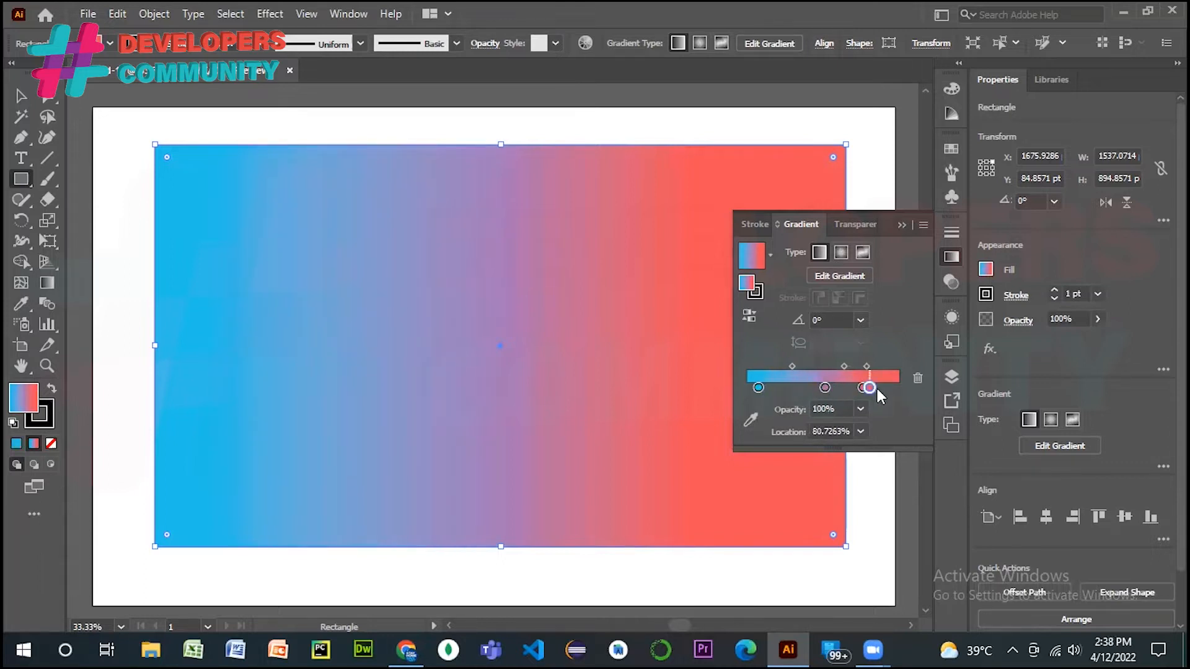
left_click_drag(886, 389, 892, 389)
key("Delete")
- Move the red stop closer to the gradient's end and collapse the gradient settings
left_click(863, 388)
left_click_drag(864, 389, 879, 389)
left_click(901, 225)
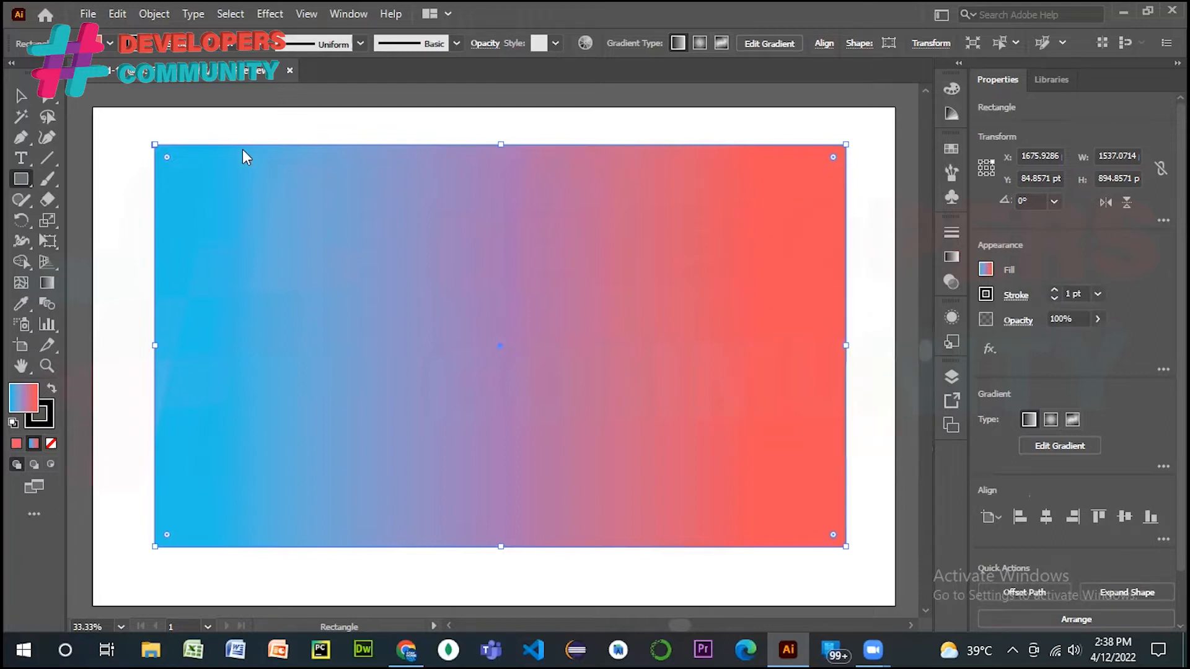
- Set the rectangle's width to 1300 pt and try entering 1300 as its height
key("v")
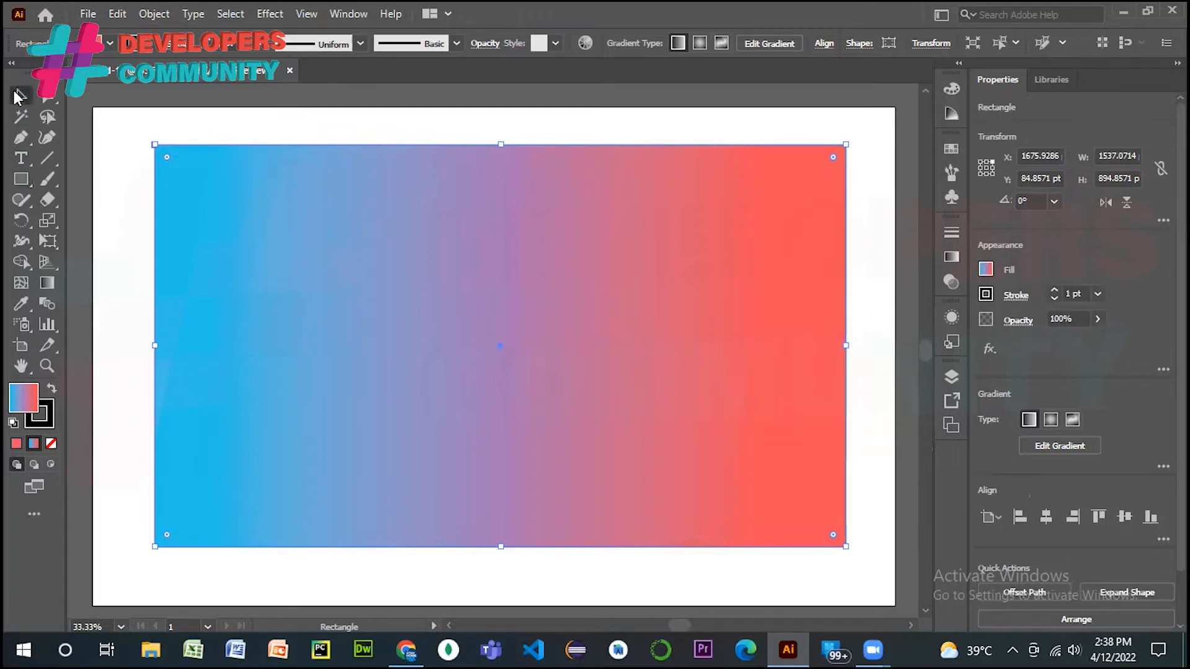
left_click(1104, 156)
type("1300pt")
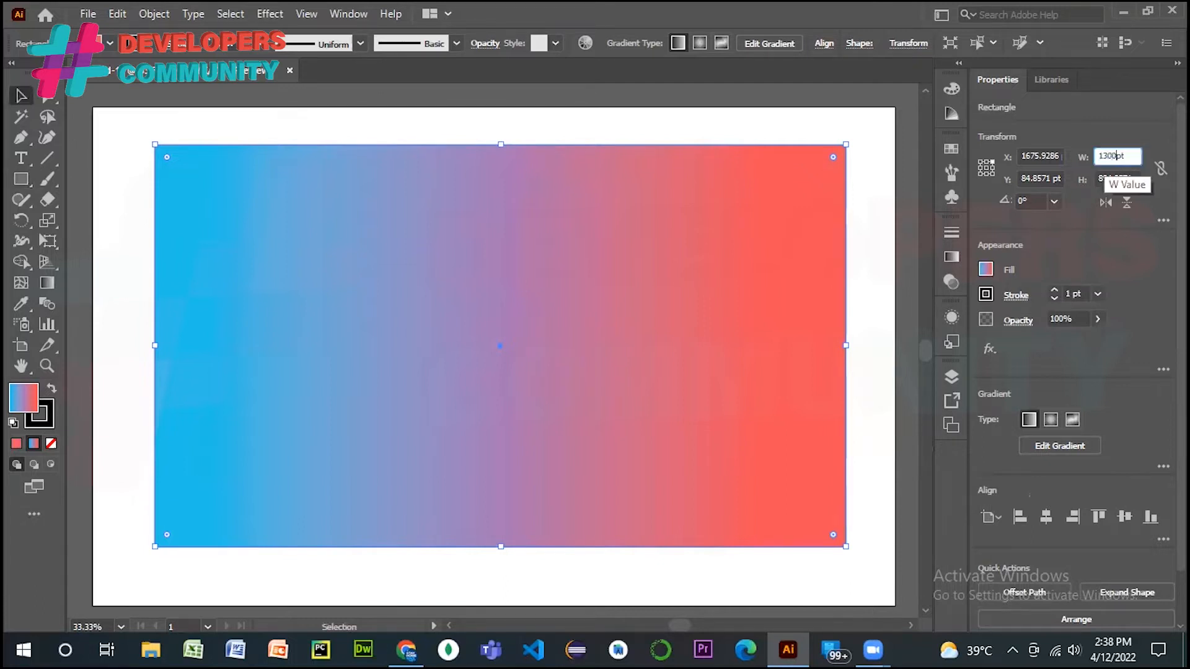
key("Tab")
type("1")
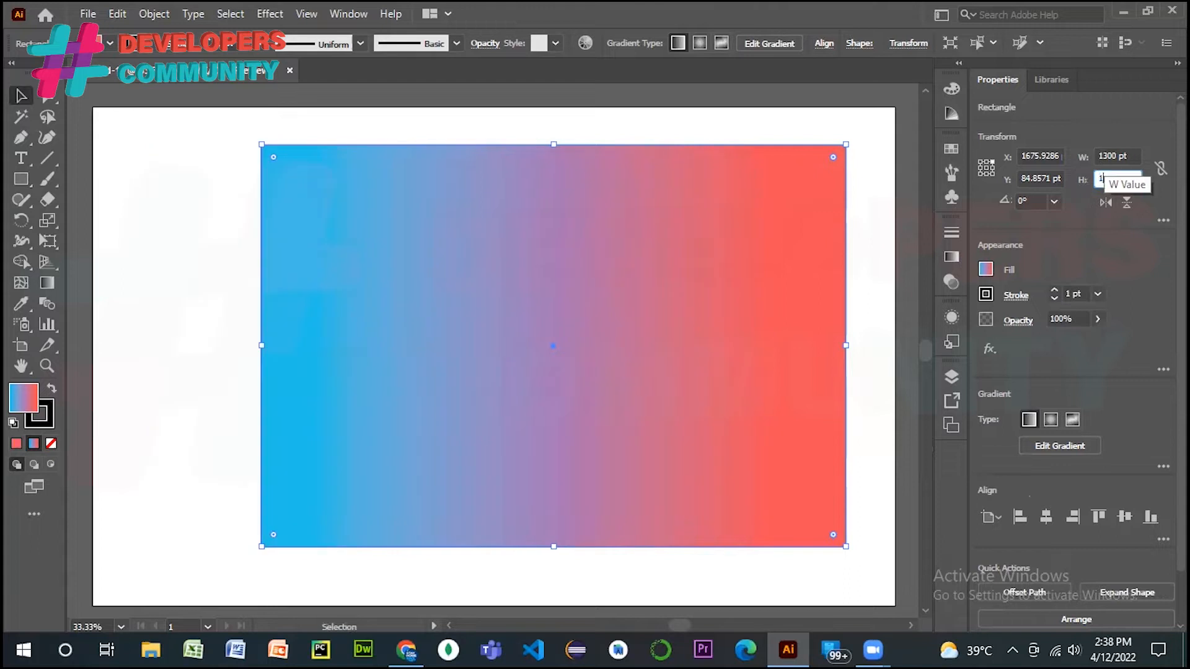
type("399")
key("BackSpace")
key("BackSpace")
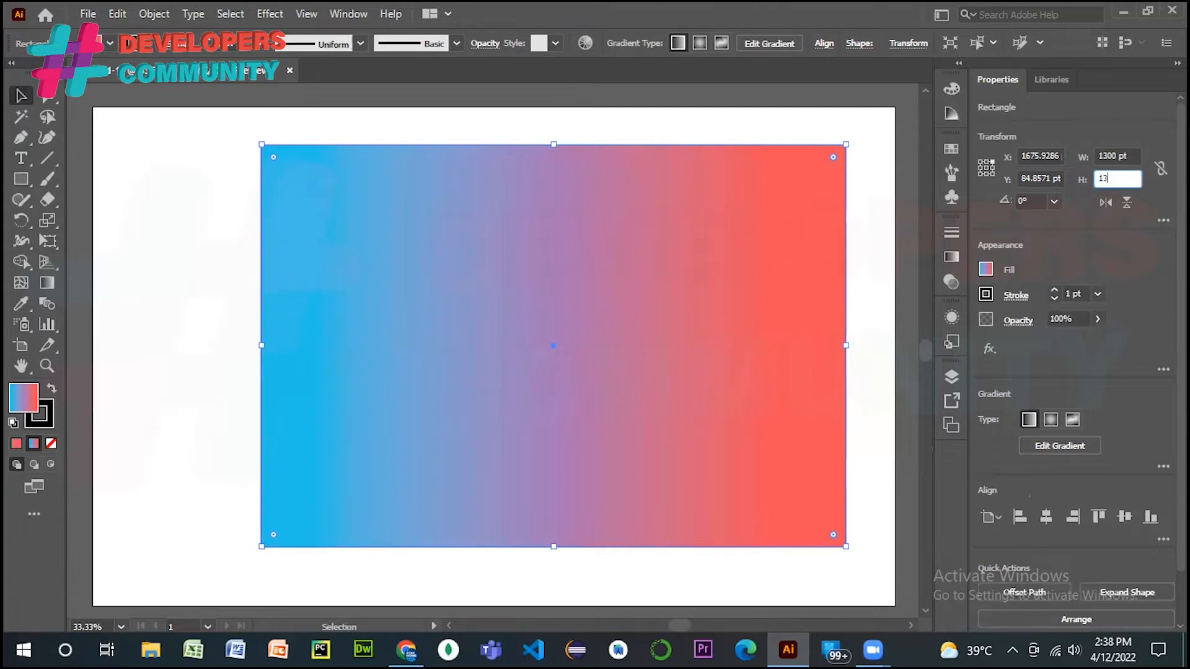
type("00")
key("BackSpace")
key("BackSpace")
key("BackSpace")
key("BackSpace")
- Resize the gradient rectangle to 2000 pt wide and 1200 pt high
double_click(1108, 156)
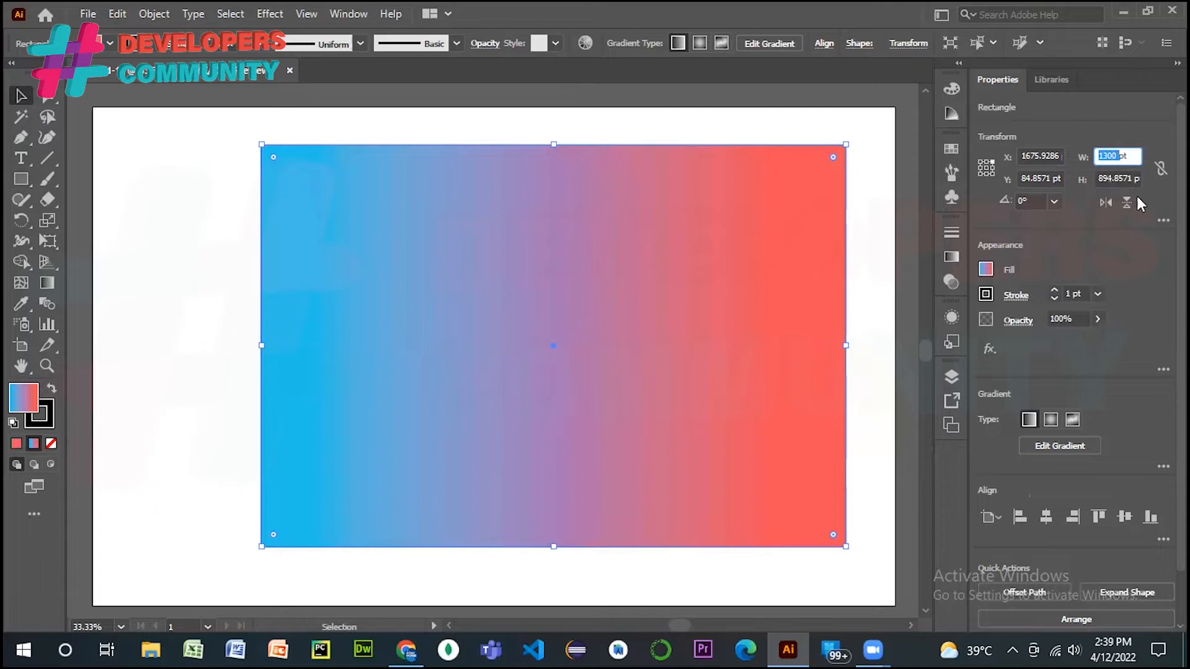
type("2000")
key("Return")
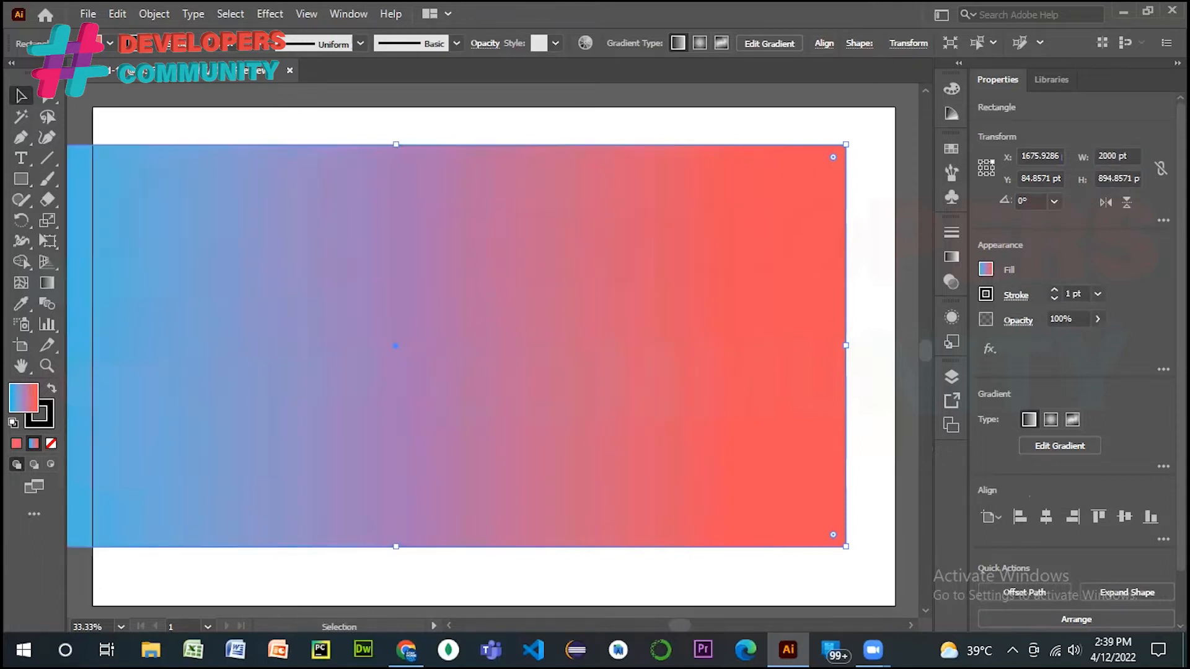
double_click(1101, 179)
type("1pt")
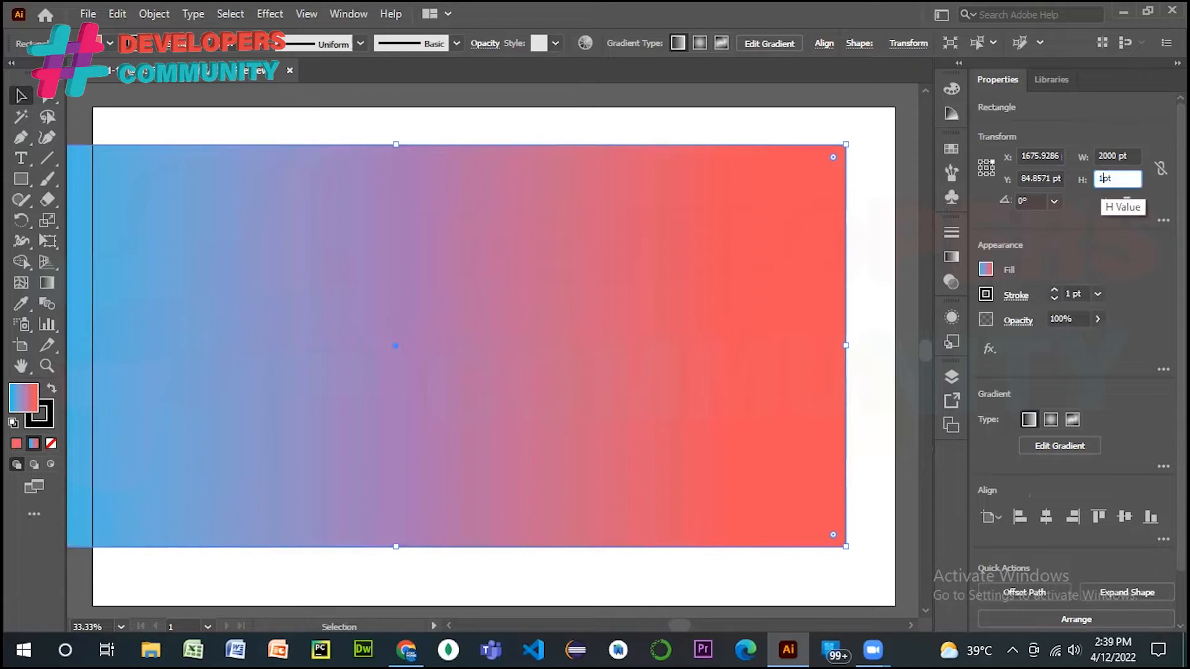
key("Return")
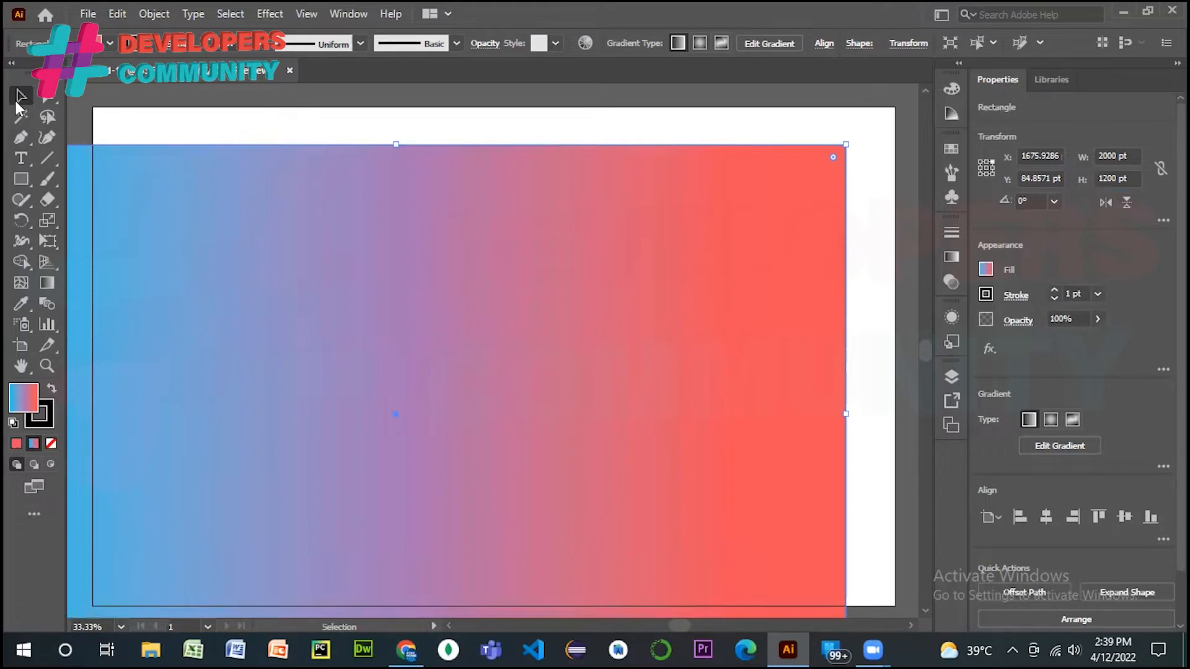
key("ctrl+minus")
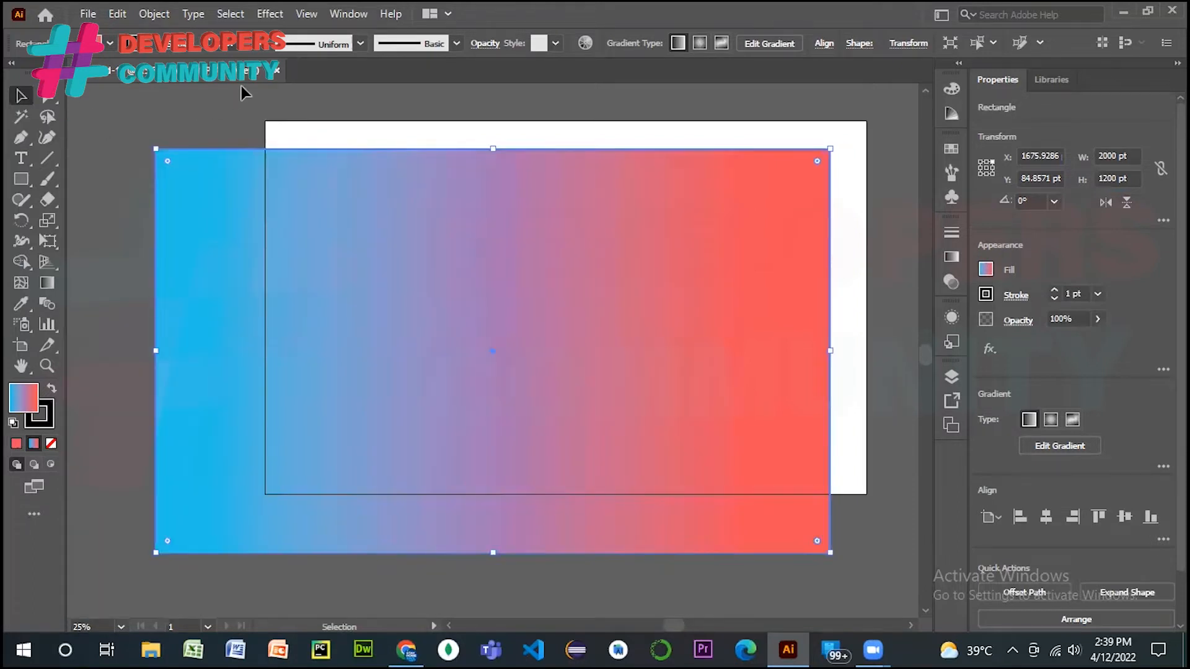
- Extend the artboard around the gradient rectangle to about 2323 pt wide and 1565 pt high
left_click(327, 138)
left_click(22, 345)
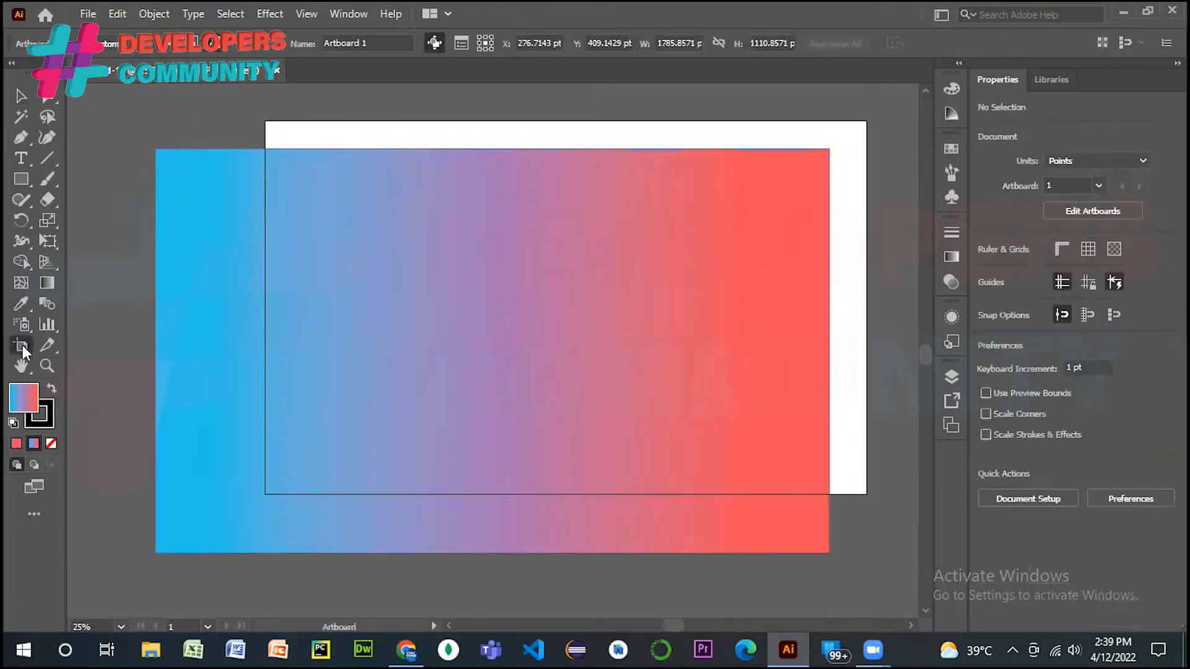
left_click_drag(265, 307, 84, 306)
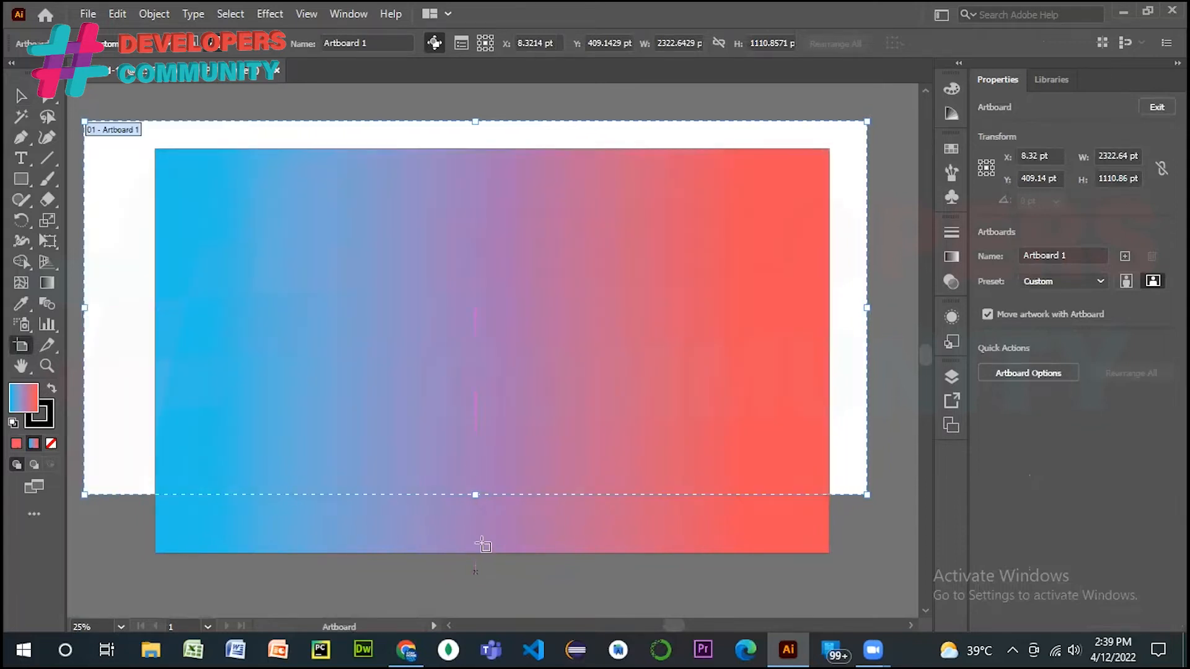
left_click_drag(475, 495, 473, 605)
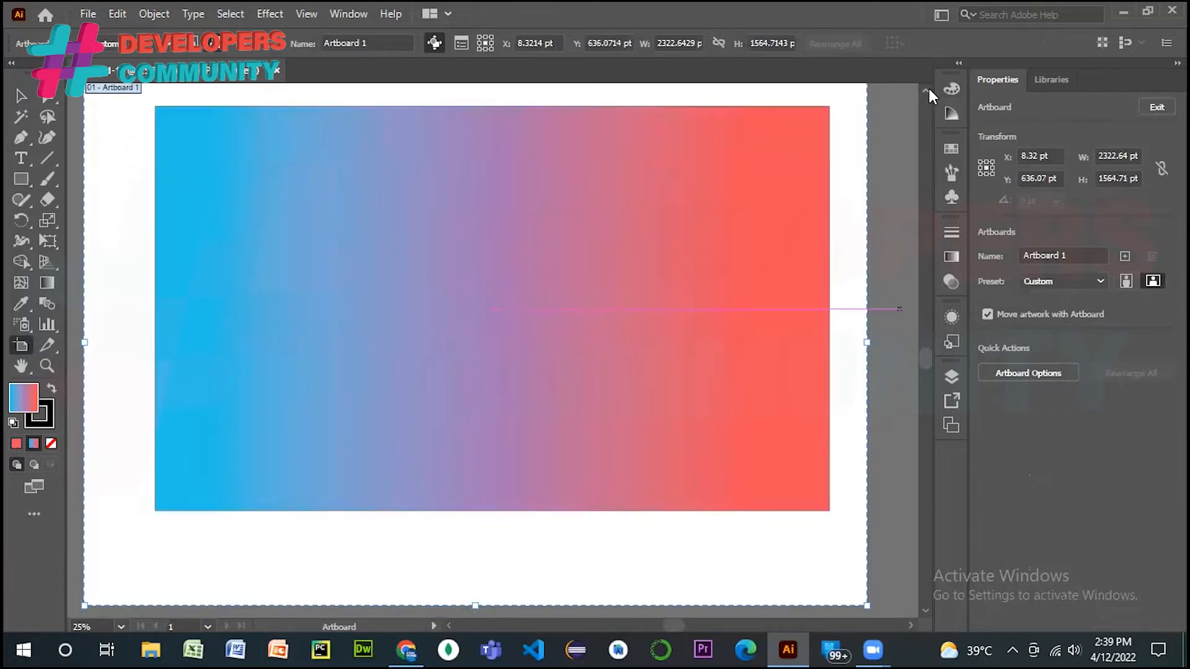
- Switch to Chrome and search Google for "facebook cover size" in a new tab
left_click(406, 649)
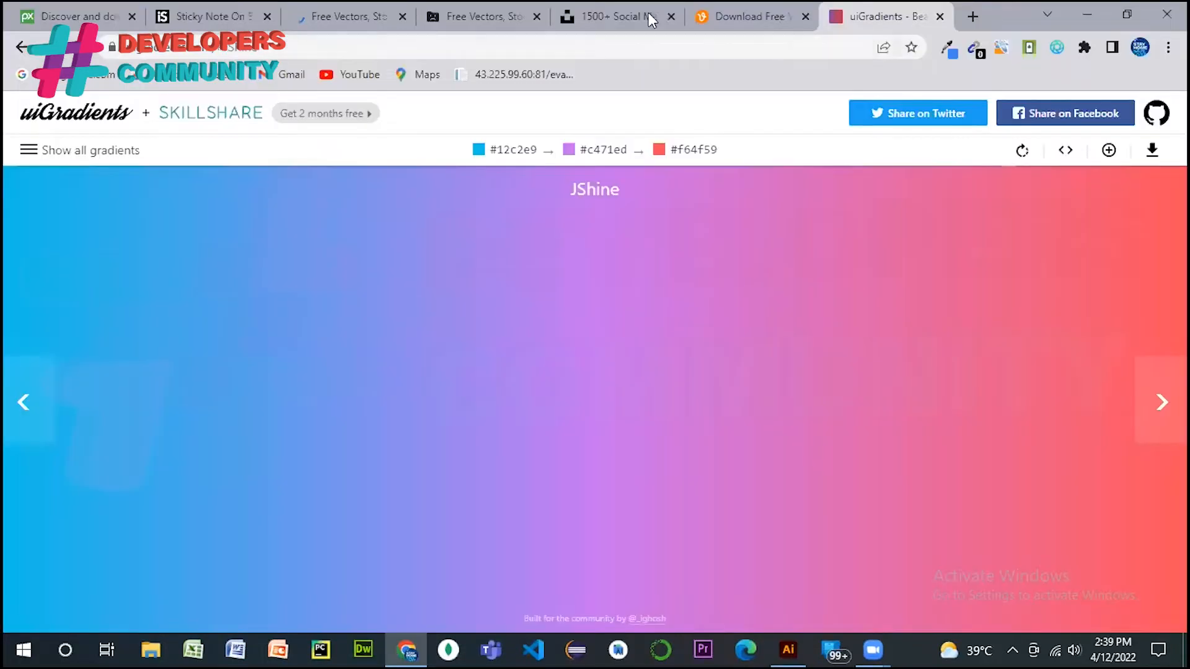
left_click(973, 17)
type("f")
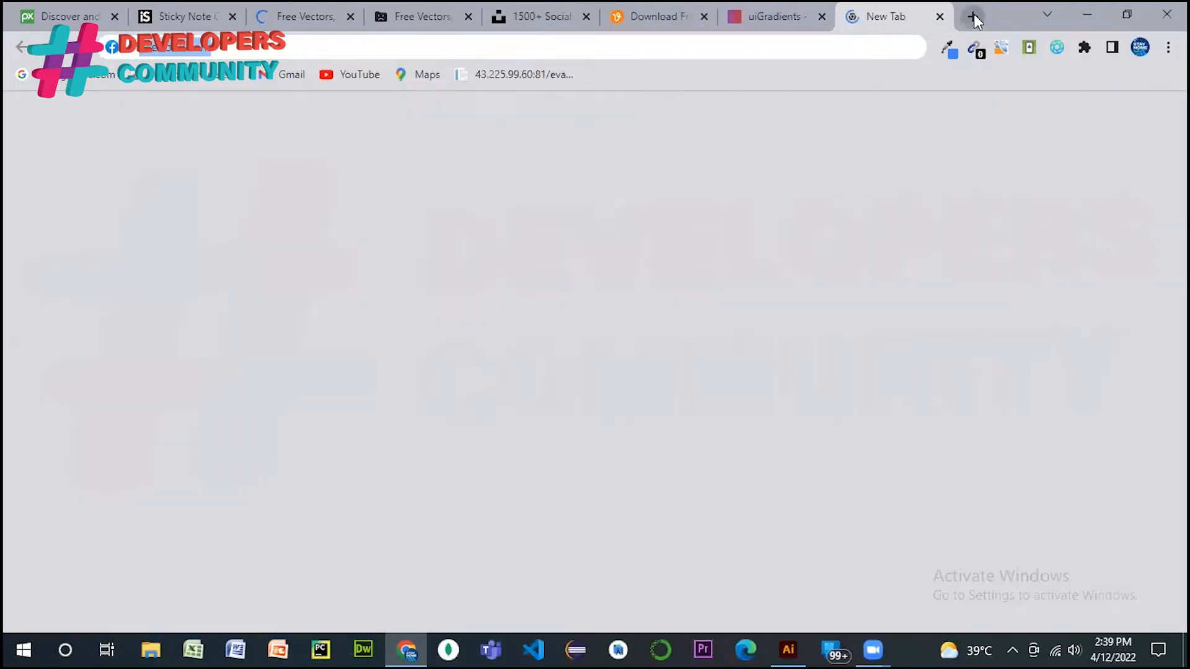
type("acebook cov")
key("Down")
key("Return")
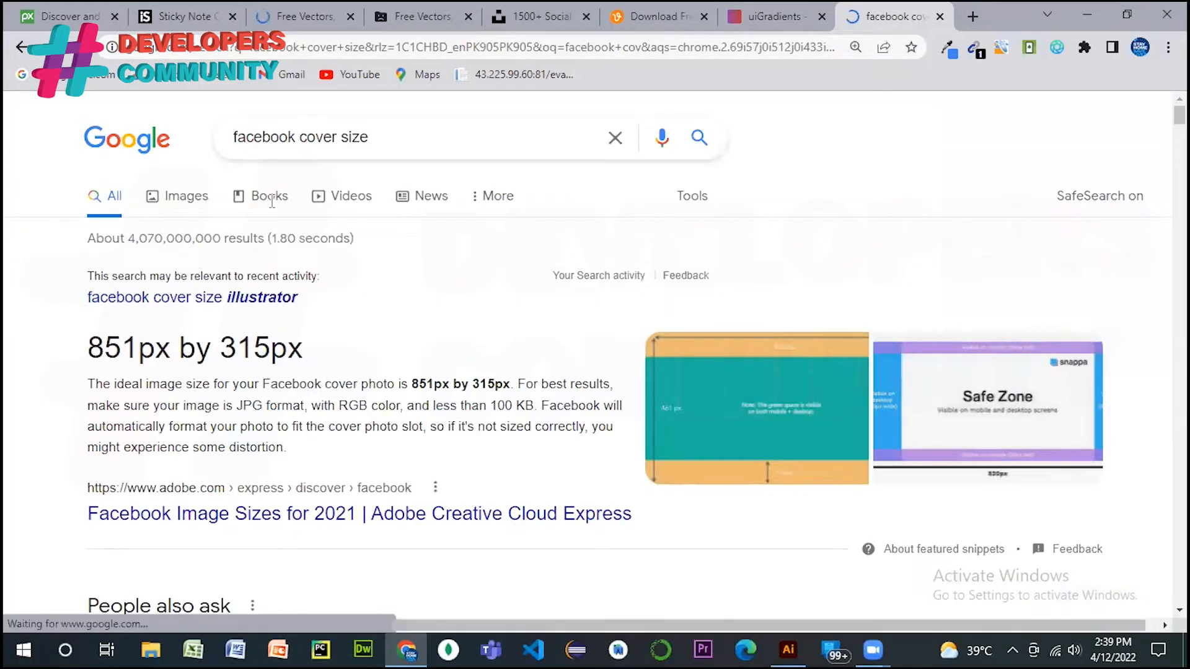
- Refine the search to "facebook cover image size 2022" and examine the recommended cover and post dimensions
left_click(372, 141)
key("BackSpace")
key("BackSpace")
key("BackSpace")
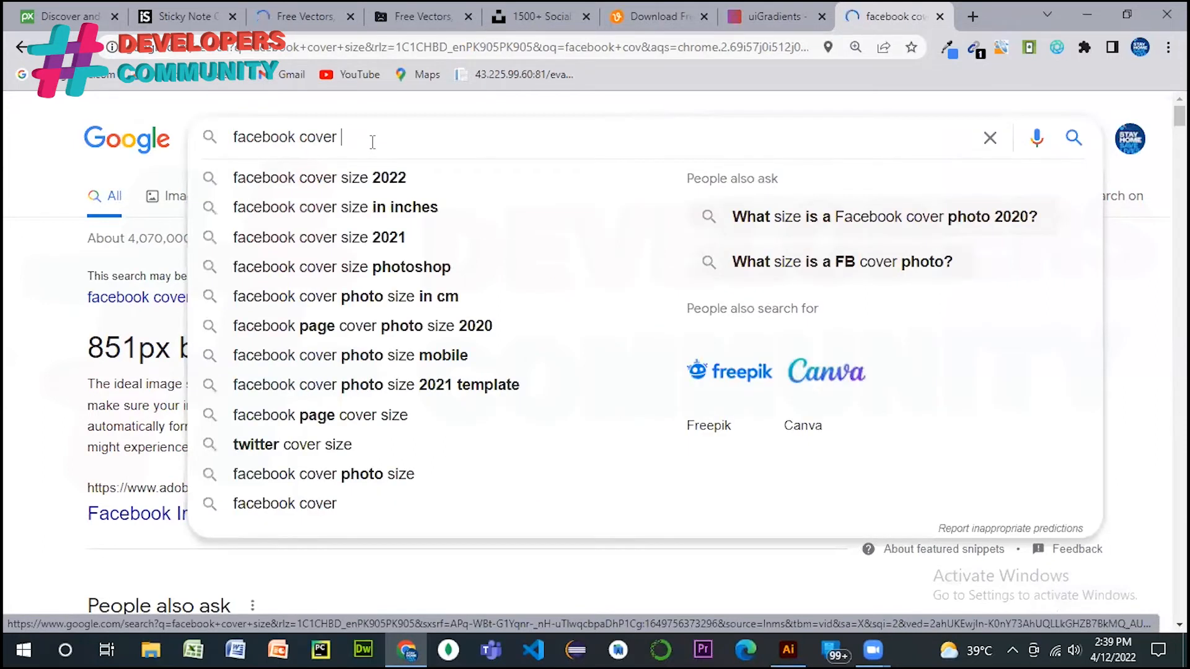
type("image size 2022")
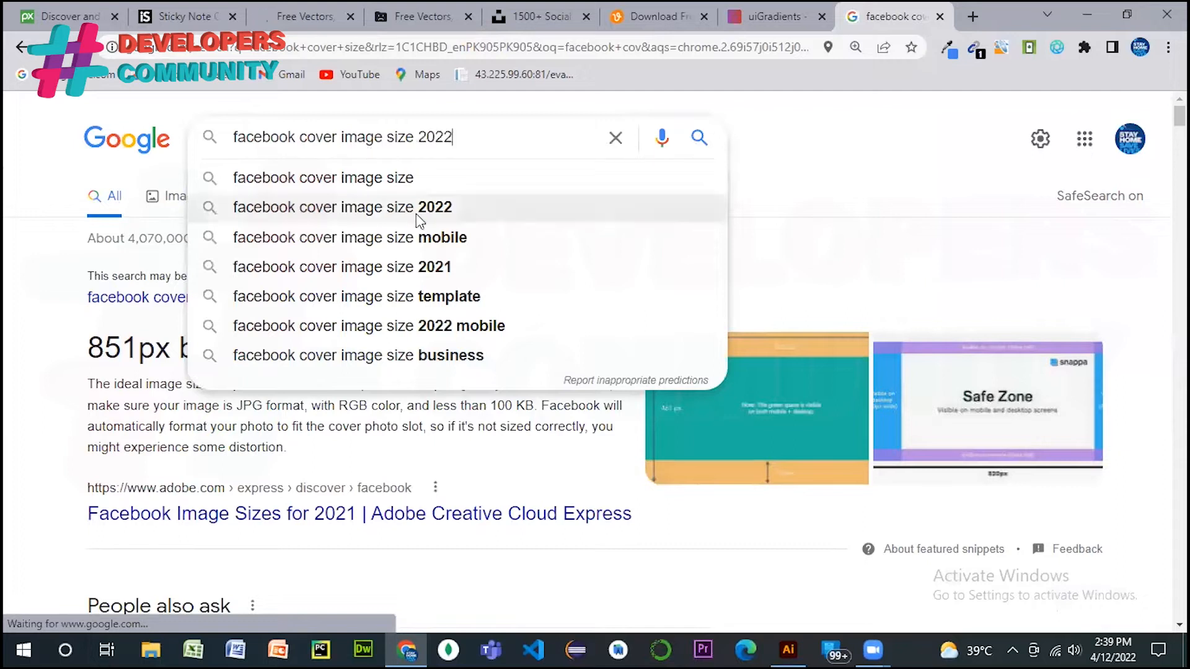
left_click(415, 212)
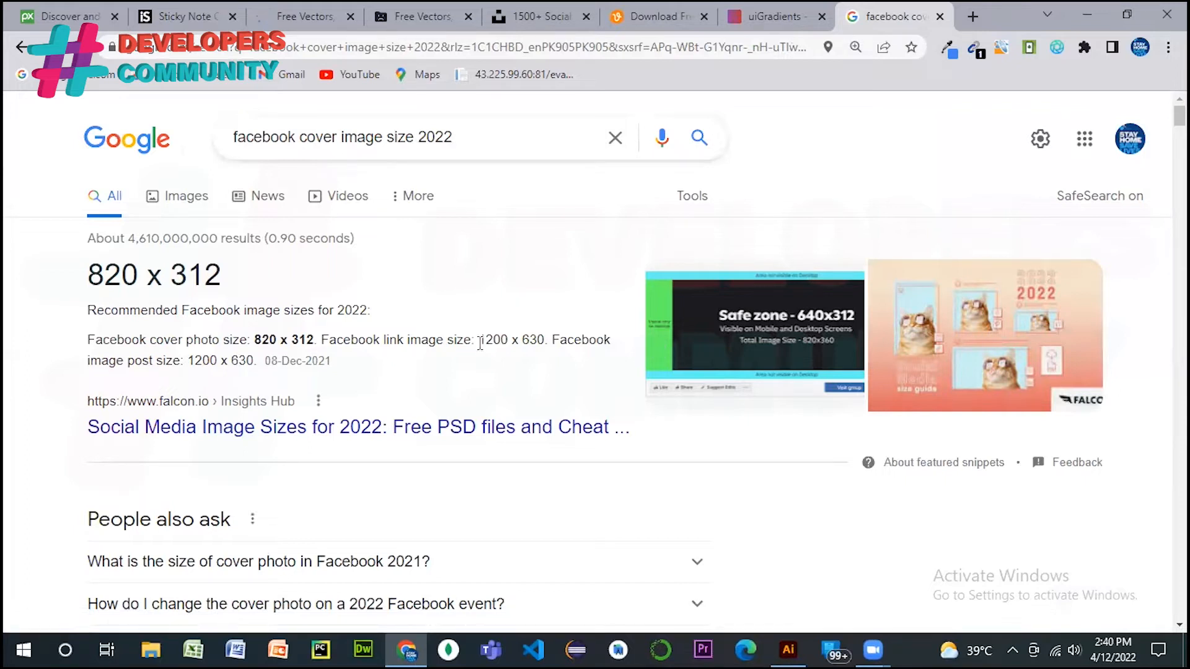
left_click_drag(307, 339, 254, 362)
left_click(240, 381)
double_click(238, 361)
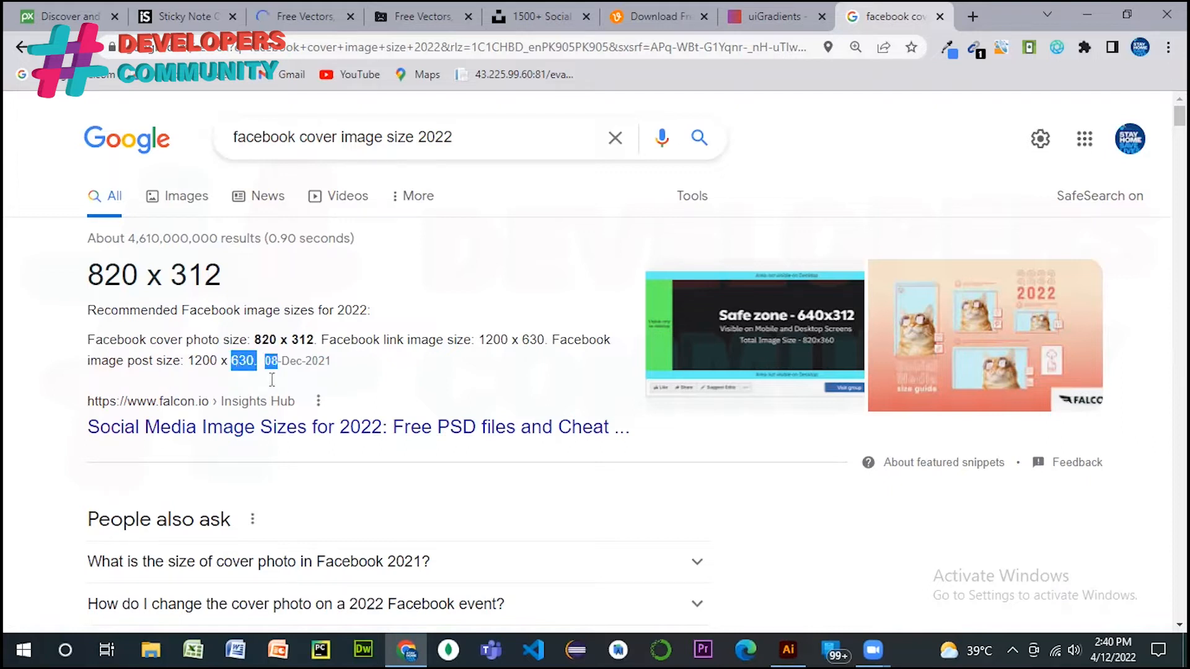
left_click(1054, 106)
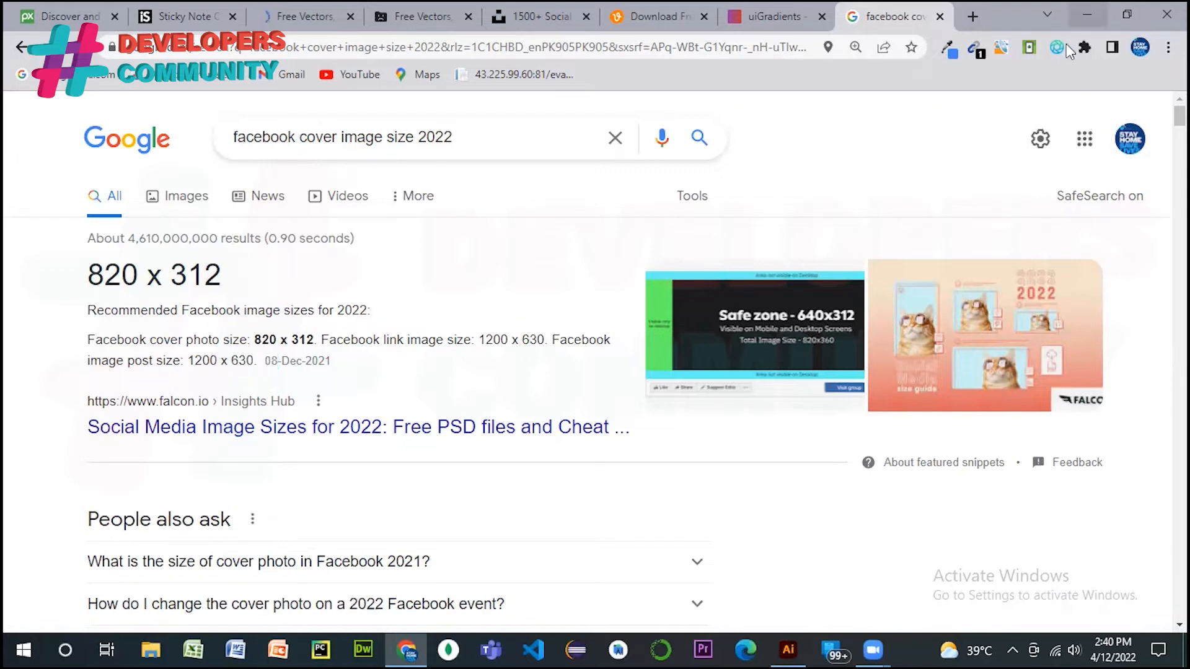
double_click(202, 361)
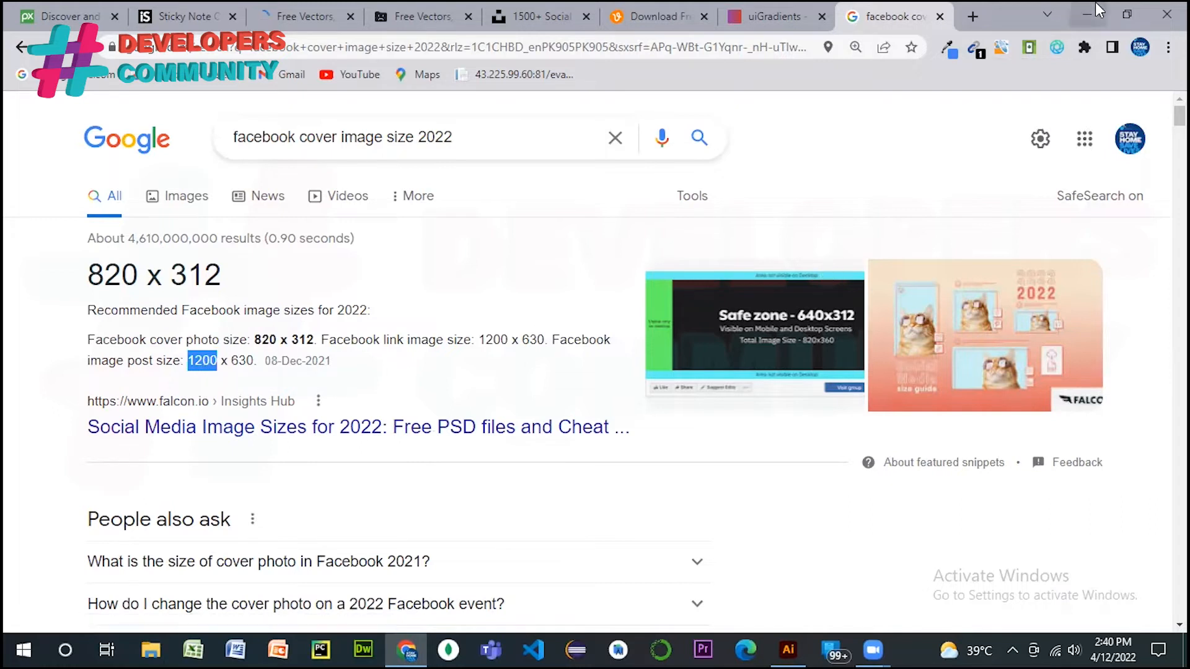
- Return to Illustrator, try resizing the artboard to 1200 by 630 pt, and undo both size changes
left_click(1087, 14)
double_click(1105, 156)
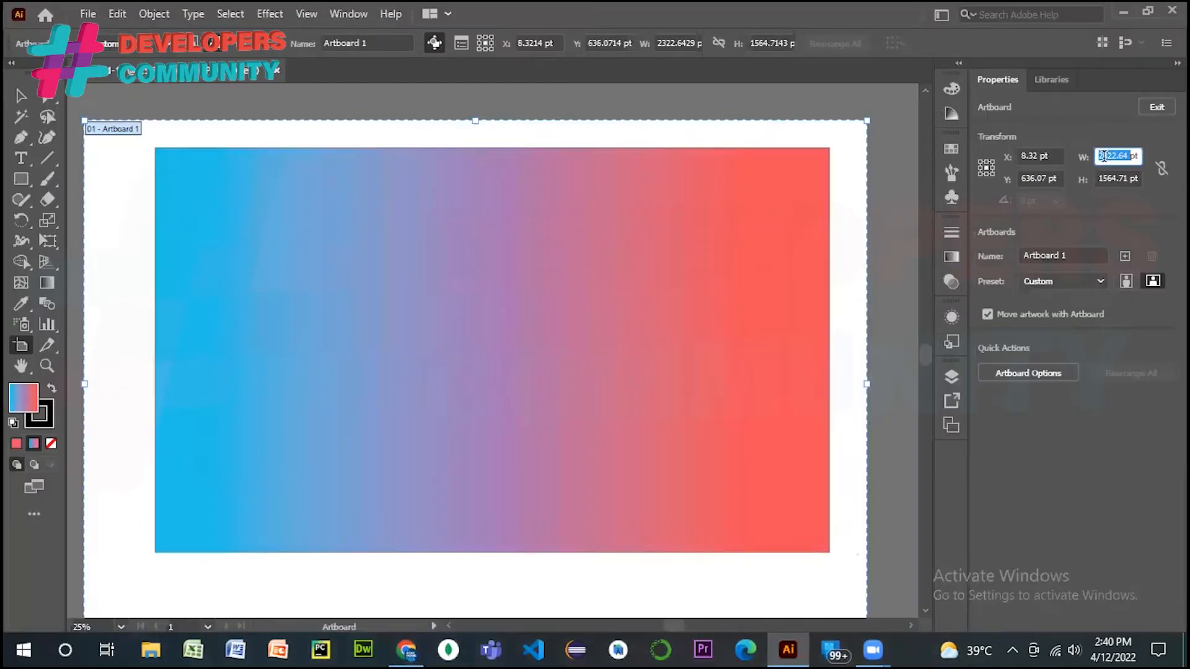
type("12")
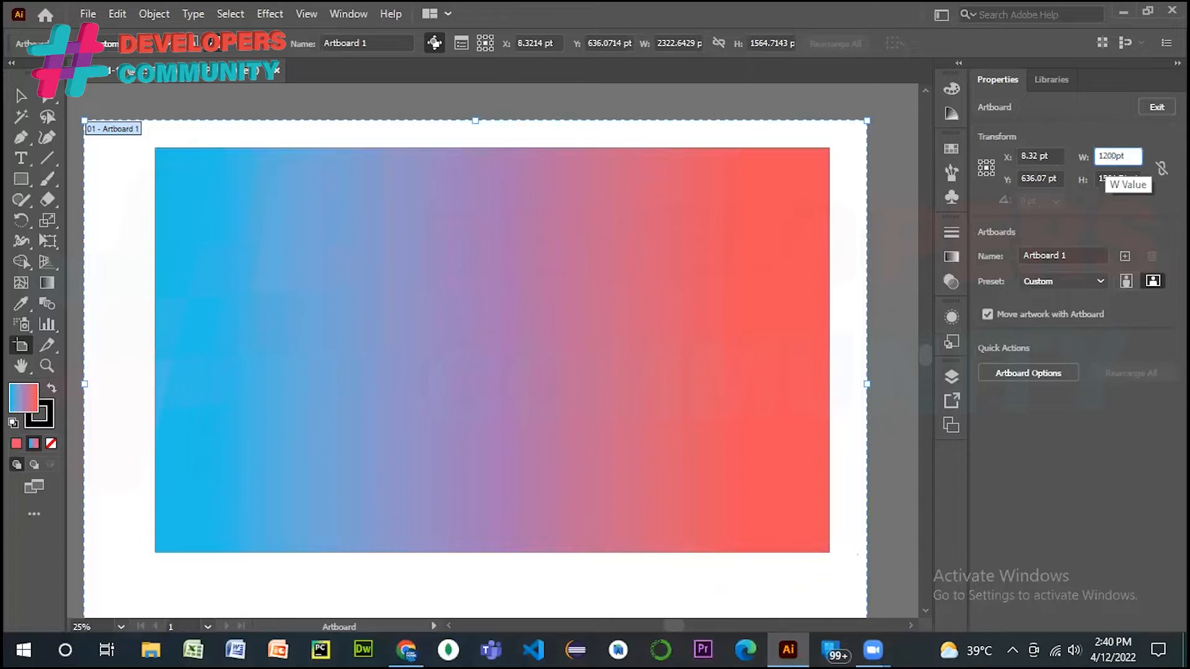
type("00")
key("Return")
double_click(1118, 180)
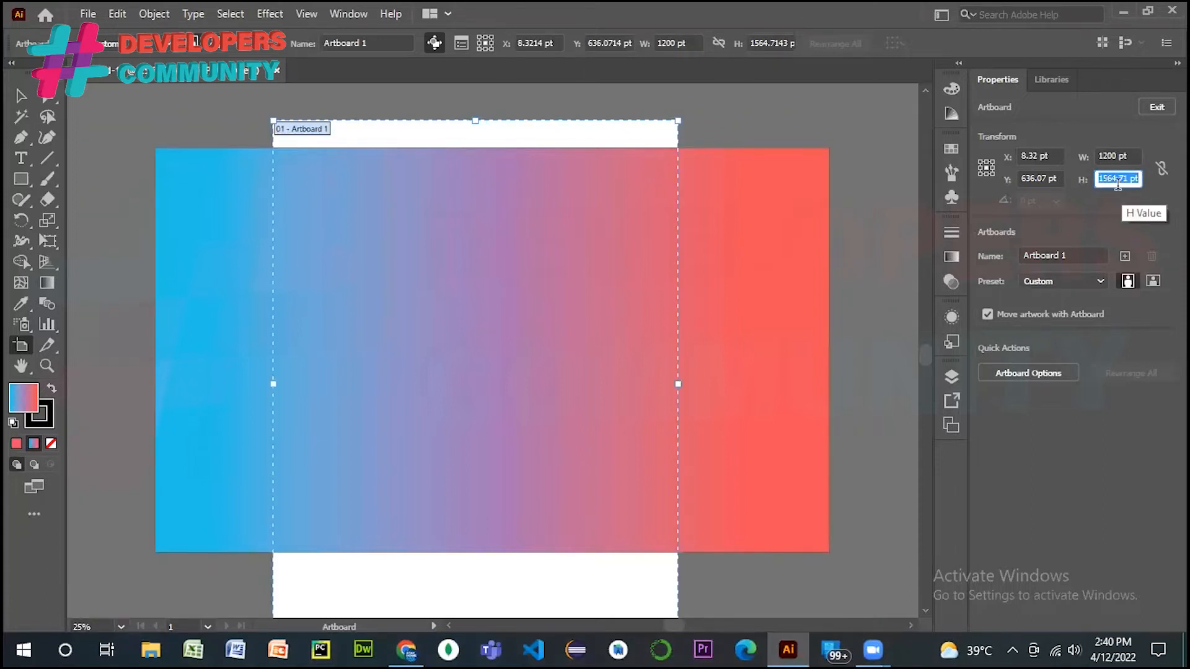
type("630")
key("Return")
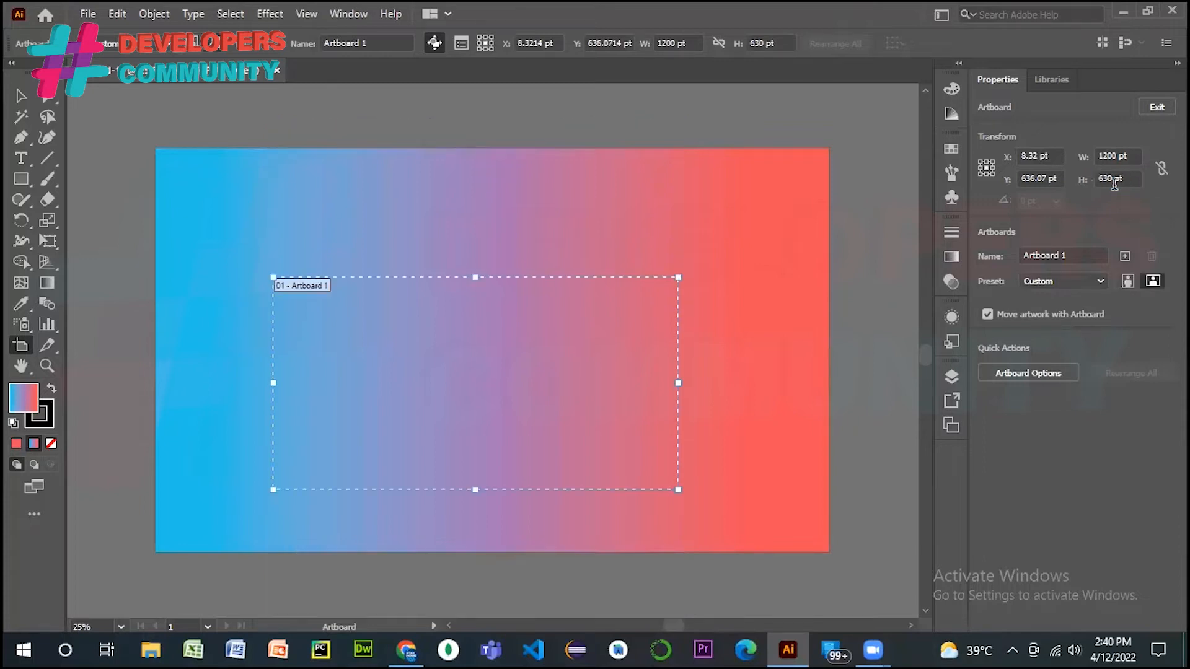
key("ctrl+z")
key("ctrl+z")
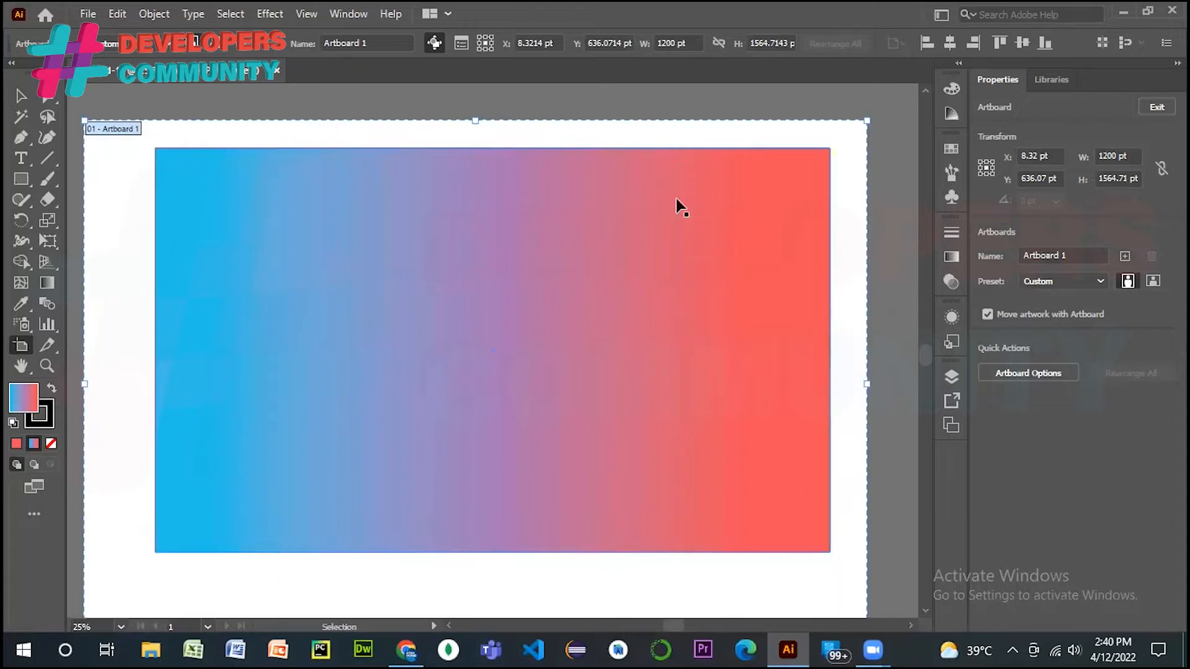
- Select the gradient rectangle and resize it to 1200 pt wide and 630 pt high
left_click(21, 96)
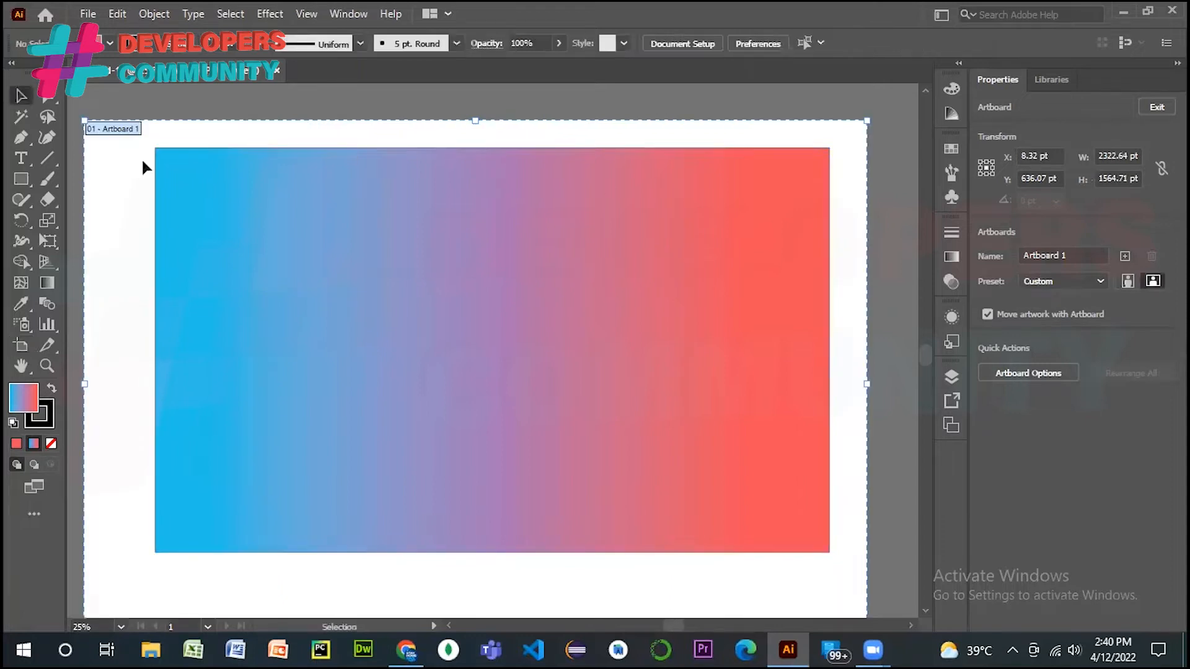
left_click(497, 341)
double_click(1112, 156)
type("1200")
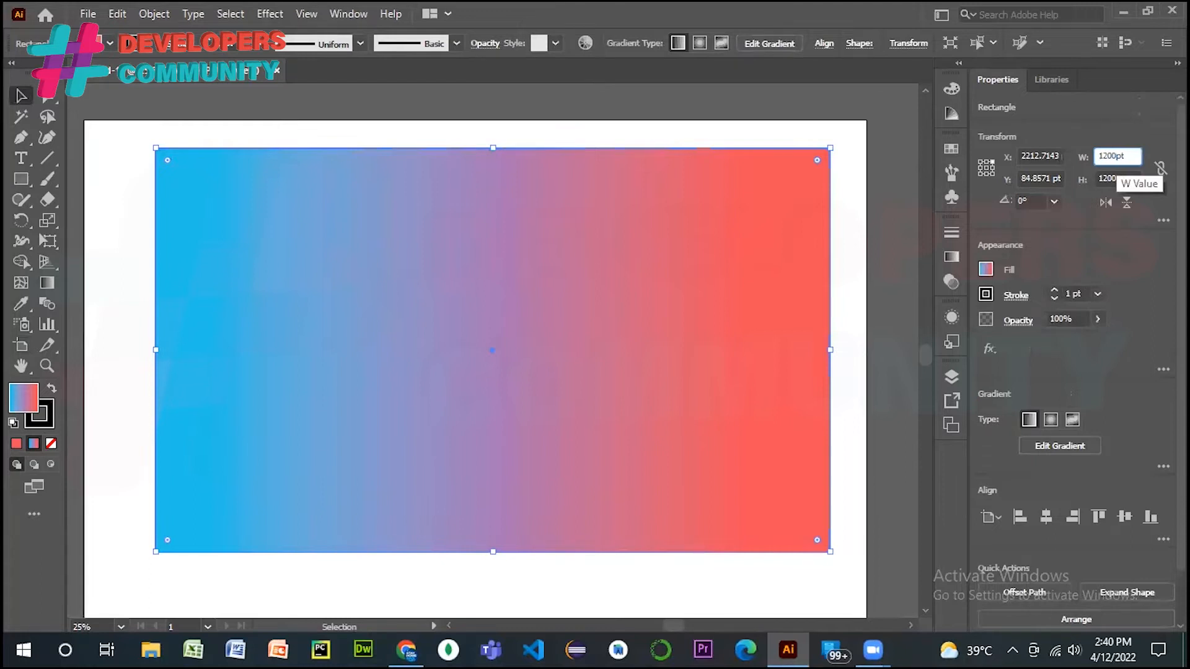
key("Tab")
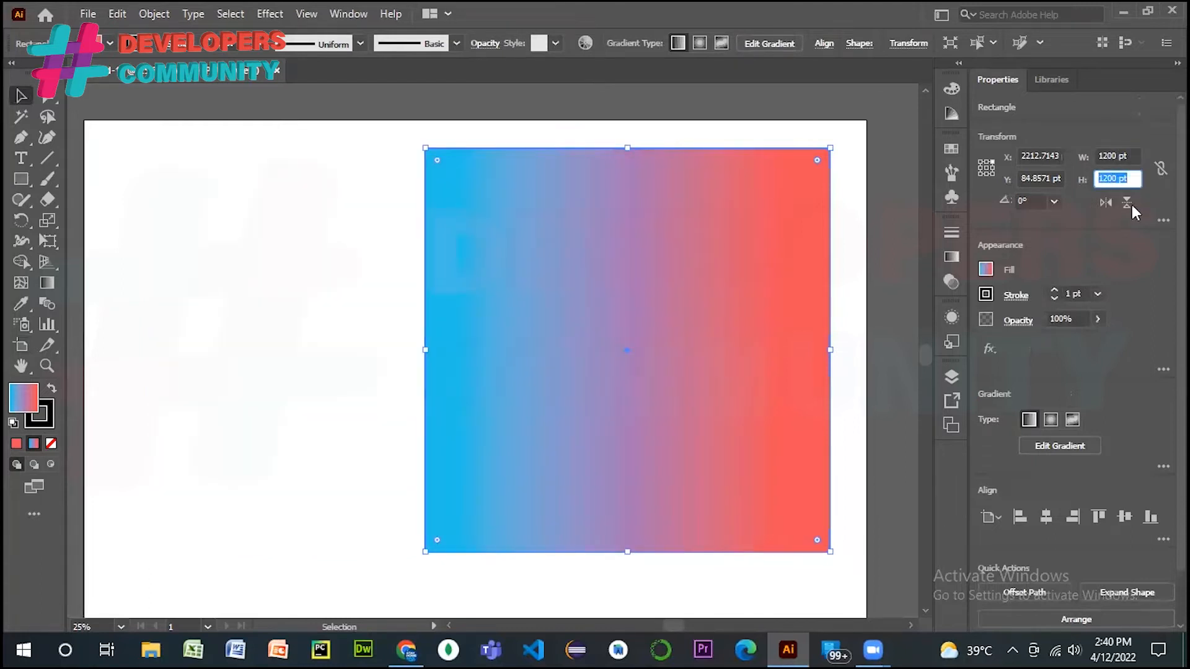
type("630")
key("Return")
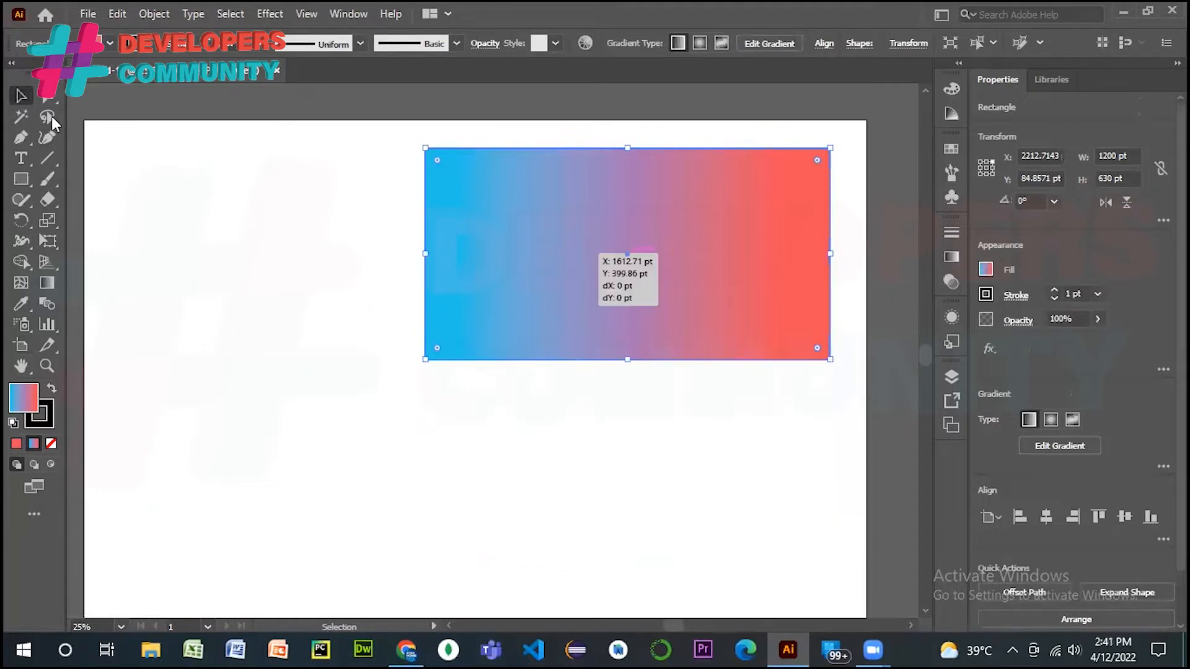
- Move the gradient rectangle toward the middle of the artboard, to about X 1626 pt and Y 310 pt, and deselect it
left_click_drag(550, 256, 351, 325)
key("ctrl+=")
key("ctrl+=")
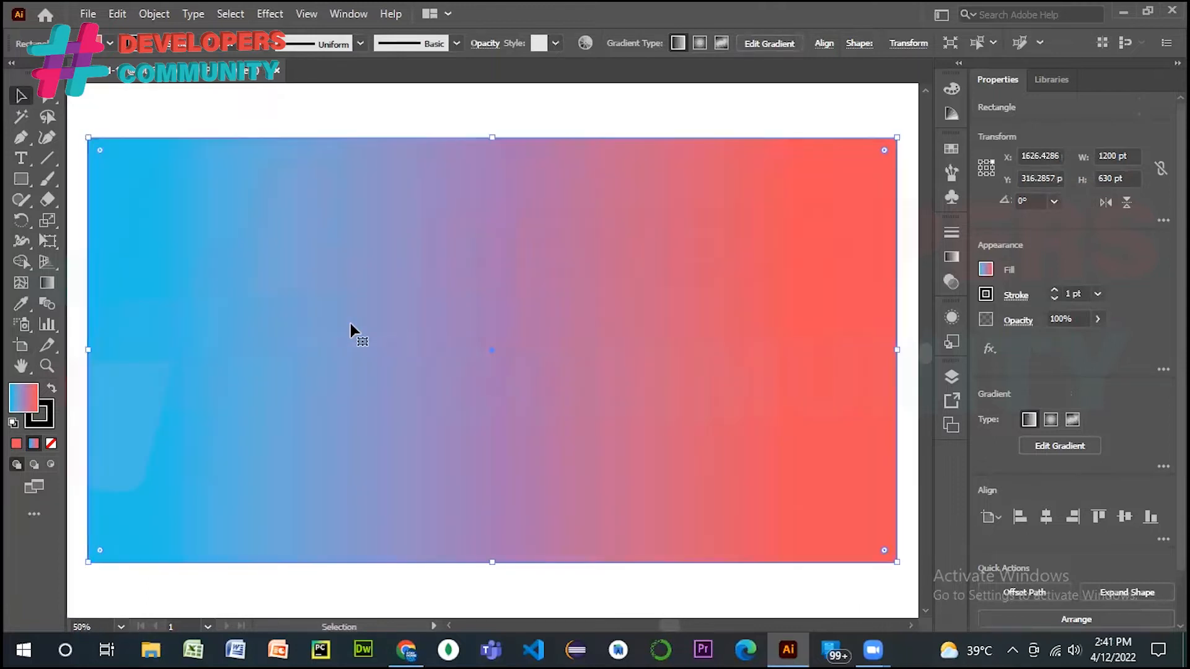
left_click(390, 128)
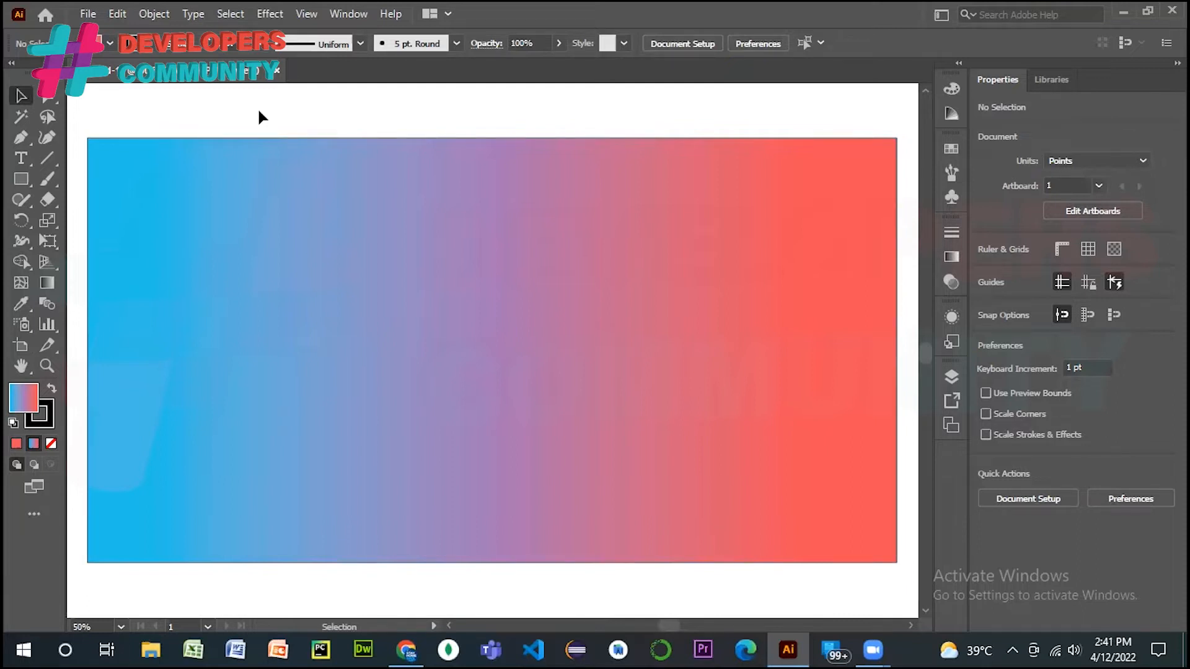
mouse_move(408, 648)
left_click_drag(444, 248, 445, 244)
left_click(455, 119)
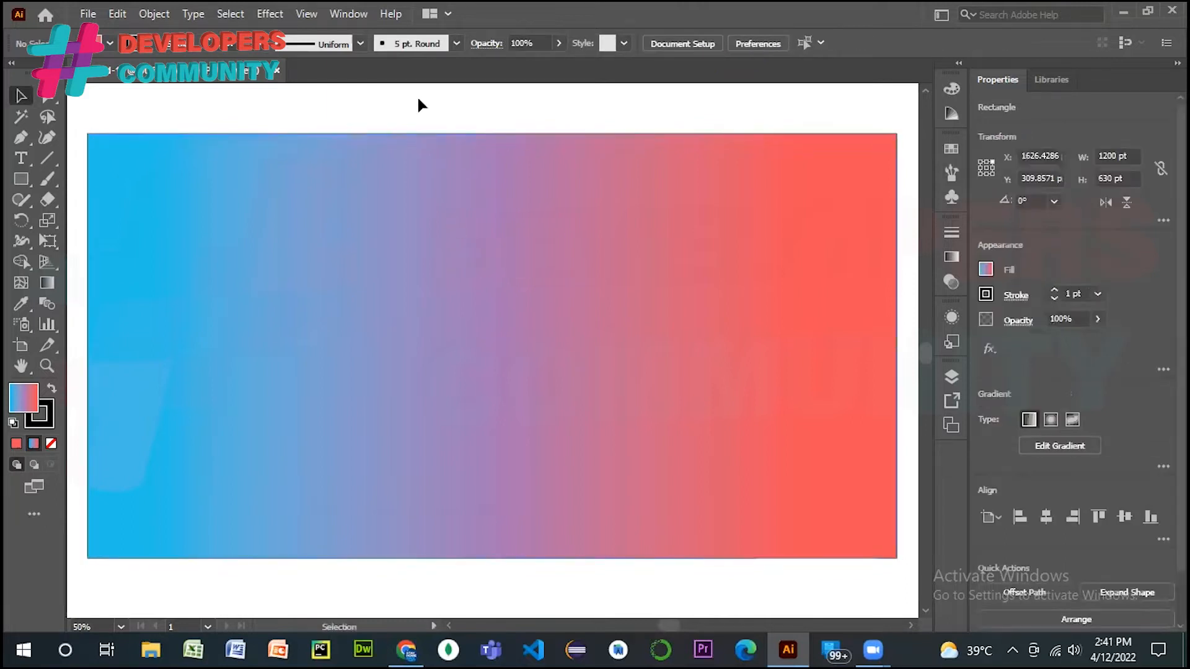
- Place the Developers Community logo from the #LOGO folder in Desktop > Regular Media near the upper-left corner of the gradient rectangle
left_click(86, 14)
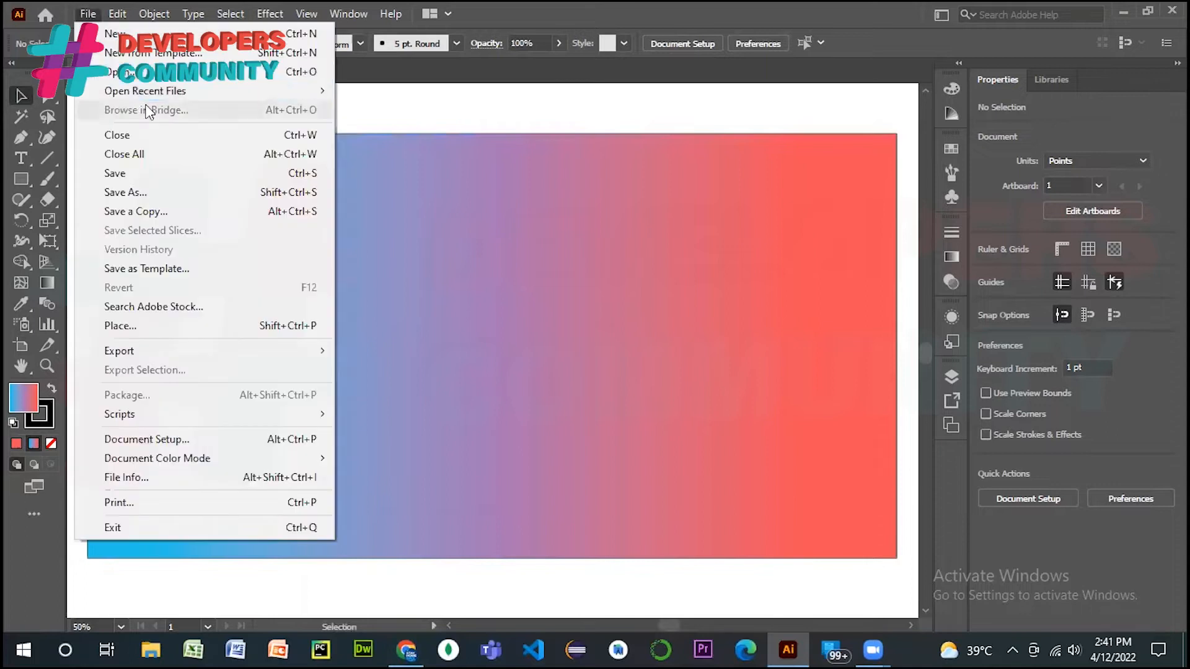
left_click(189, 327)
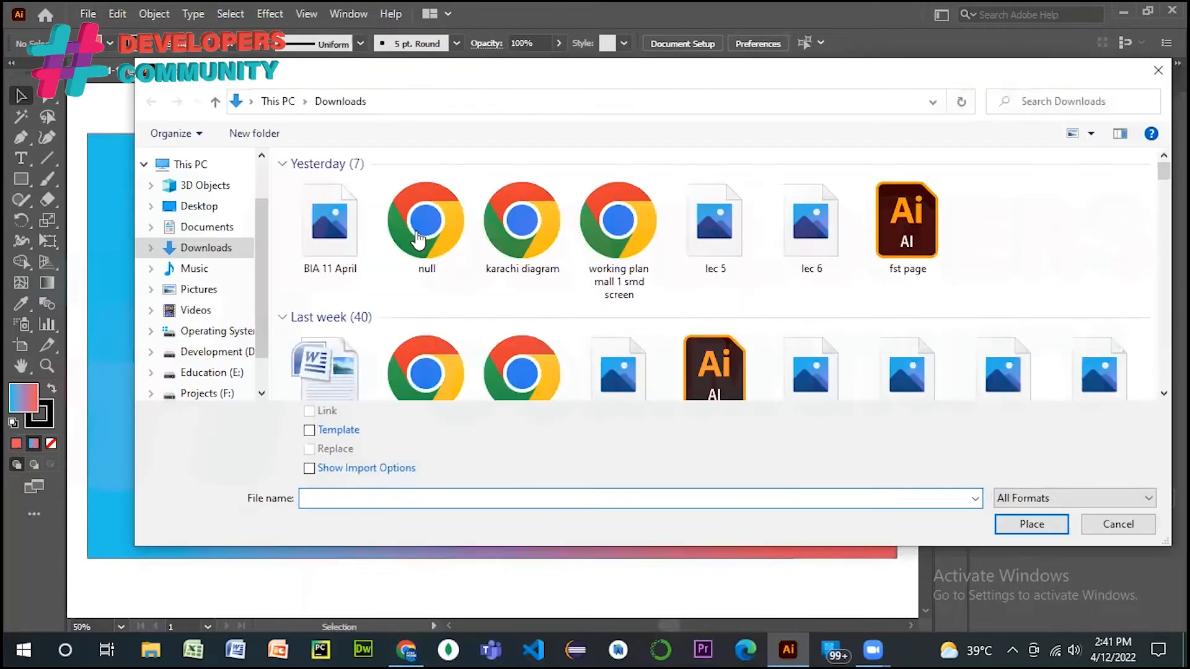
left_click(208, 207)
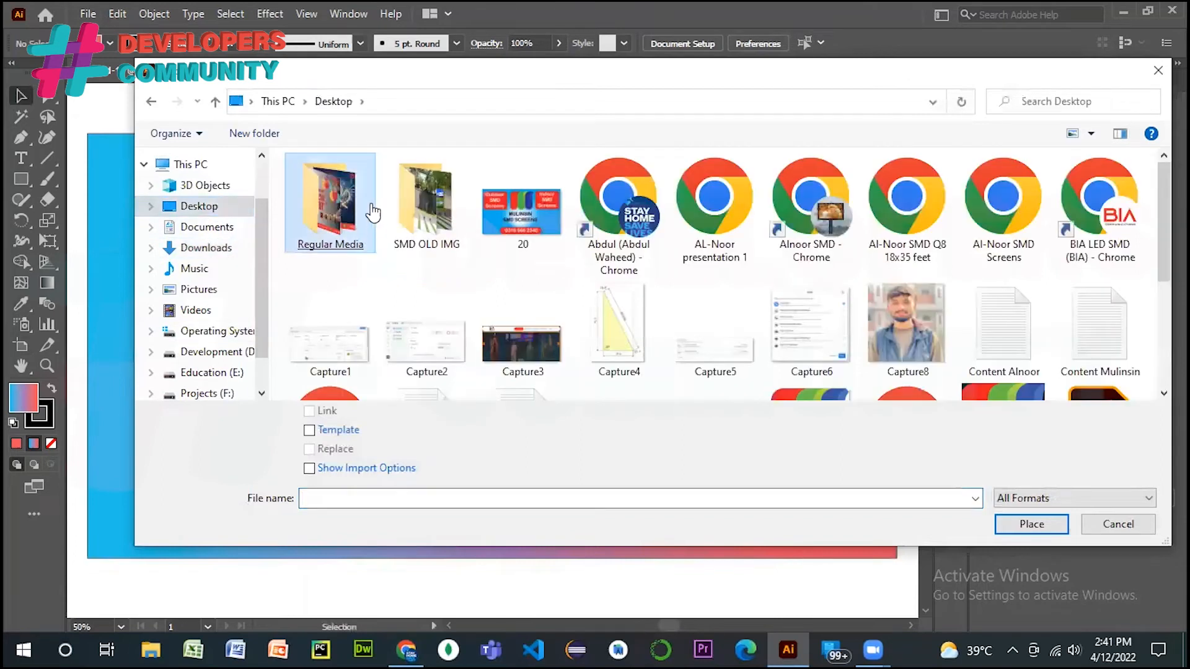
double_click(330, 211)
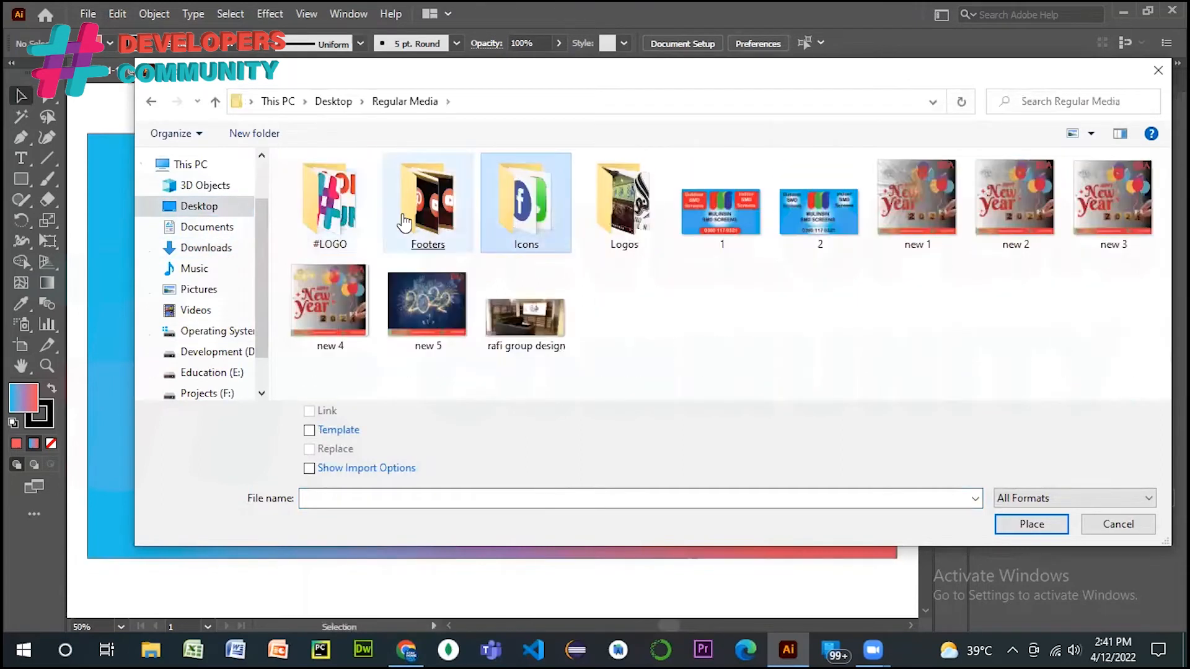
double_click(331, 211)
double_click(329, 204)
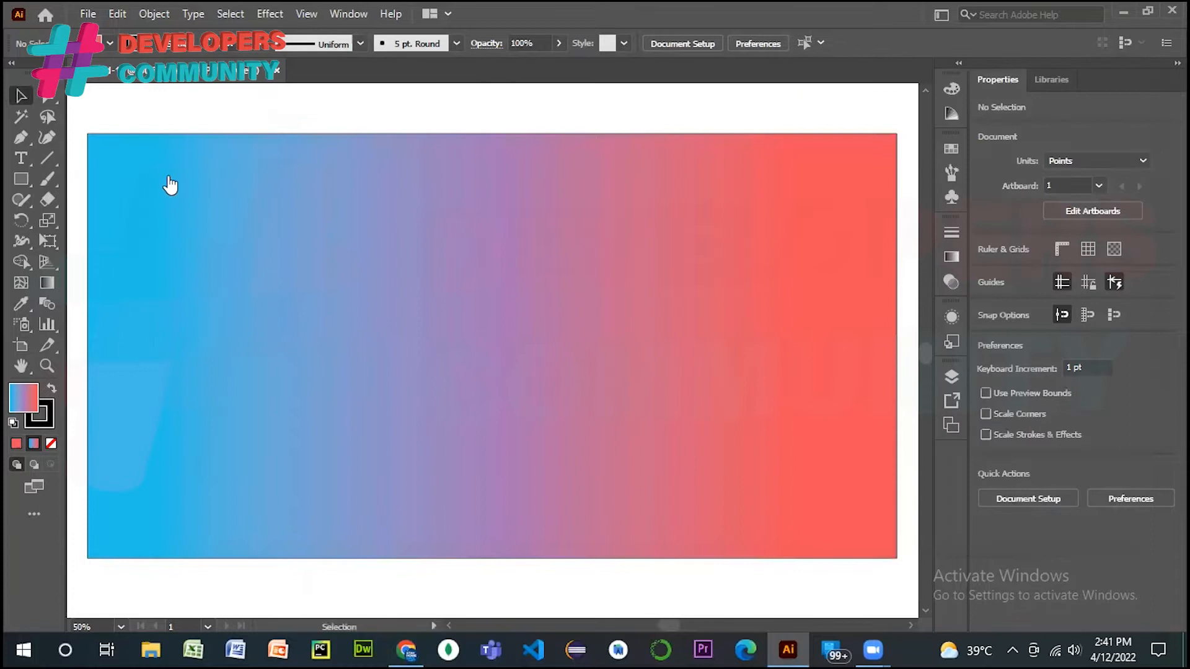
left_click(93, 156)
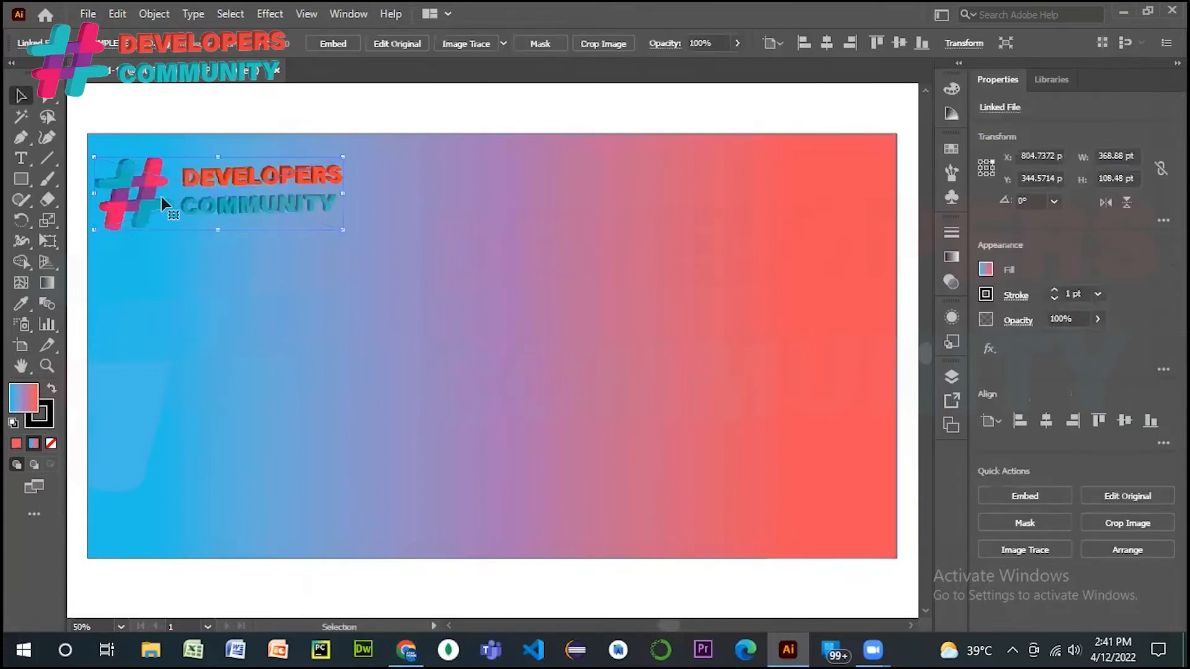
- Move the logo slightly up and scale it down proportionally to about 283 pt wide and 83 pt high
left_click_drag(169, 181, 170, 170)
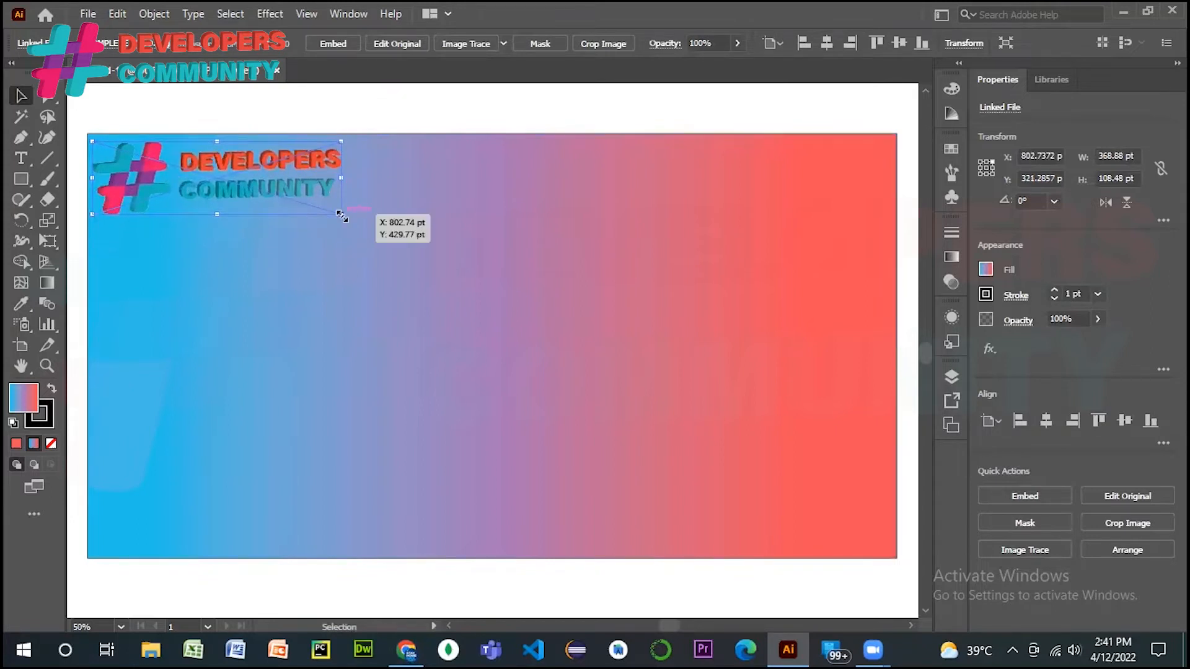
key("shift")
left_click_drag(343, 216, 312, 205)
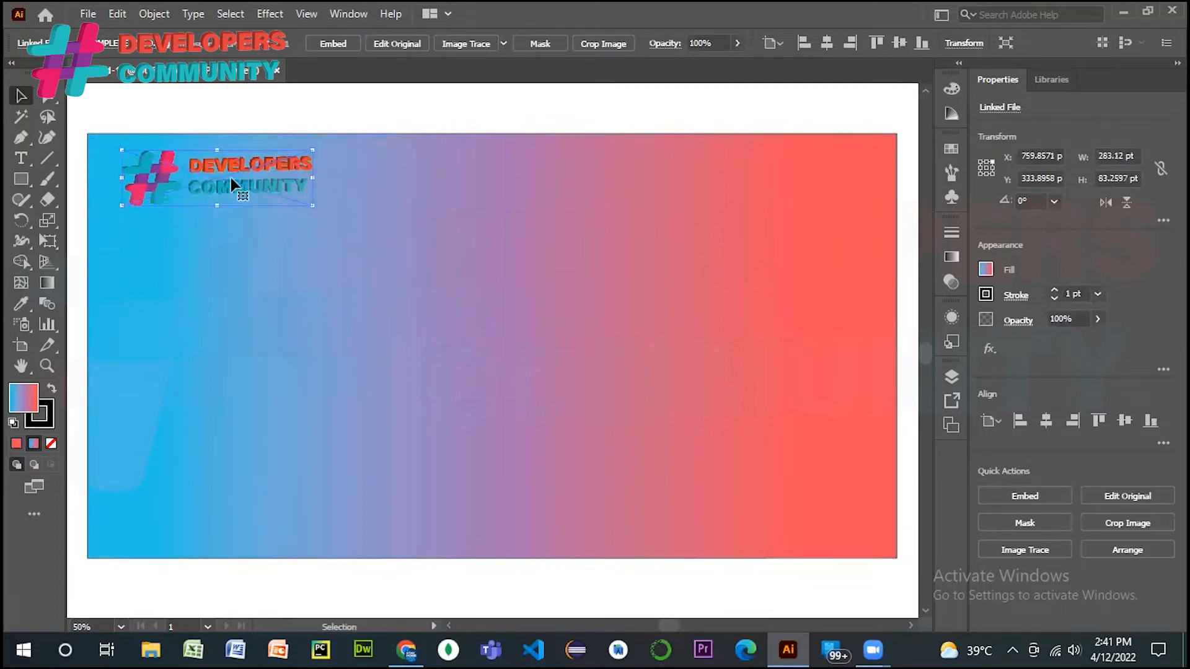
- Nudge the logo into the upper-left corner of the gradient rectangle, to about X 720 pt and Y 324 pt, and deselect it
left_click_drag(236, 181, 227, 179)
key("Left")
key("Left")
key("Left")
key("Left")
key("Left")
key("Left")
key("Left")
key("Left")
key("Left")
key("Left")
key("Left")
key("Left")
key("Left")
key("Left")
key("Left")
key("Left")
key("Left")
key("Left")
key("Left")
key("Left")
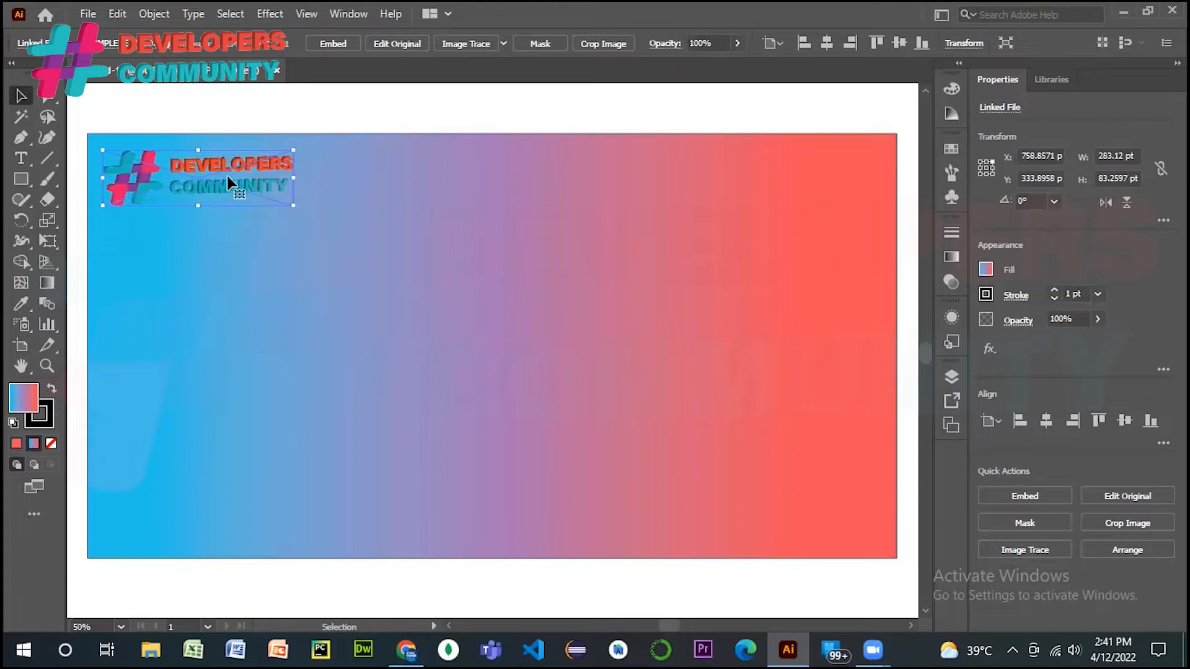
key("Up")
key("Up")
key("Up")
key("Up")
key("Up")
key("Up")
key("Right")
key("Right")
key("Right")
key("Right")
key("Right")
key("Right")
key("Right")
key("Right")
key("Right")
key("Right")
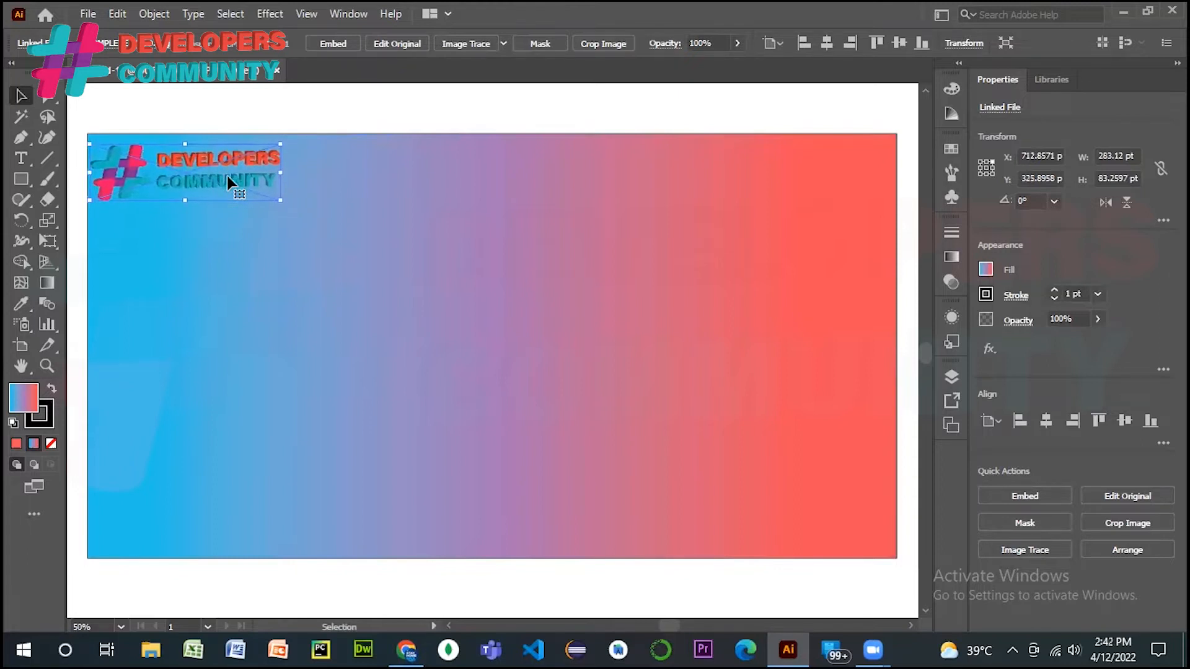
key("Up")
key("Up")
key("Up")
key("Up")
key("Up")
key("Up")
key("Up")
key("Up")
key("Left")
key("Left")
key("Up")
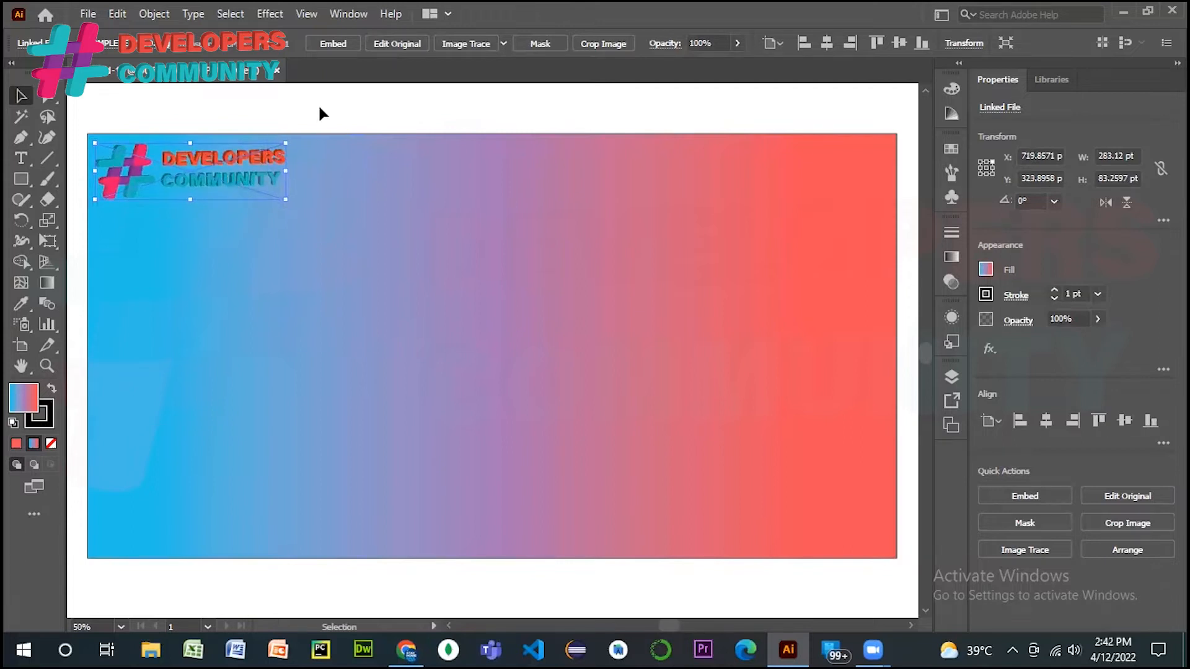
left_click(318, 103)
- Switch to Chrome and run a Google search for "rough papers designs"
left_click(406, 648)
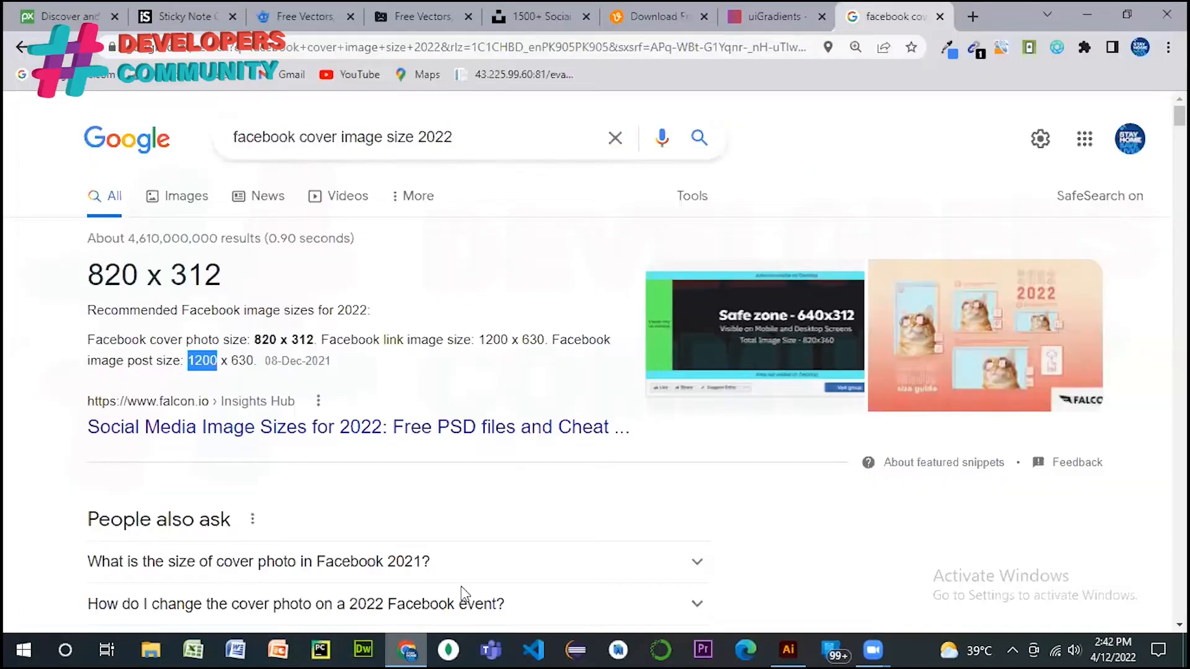
left_click(406, 649)
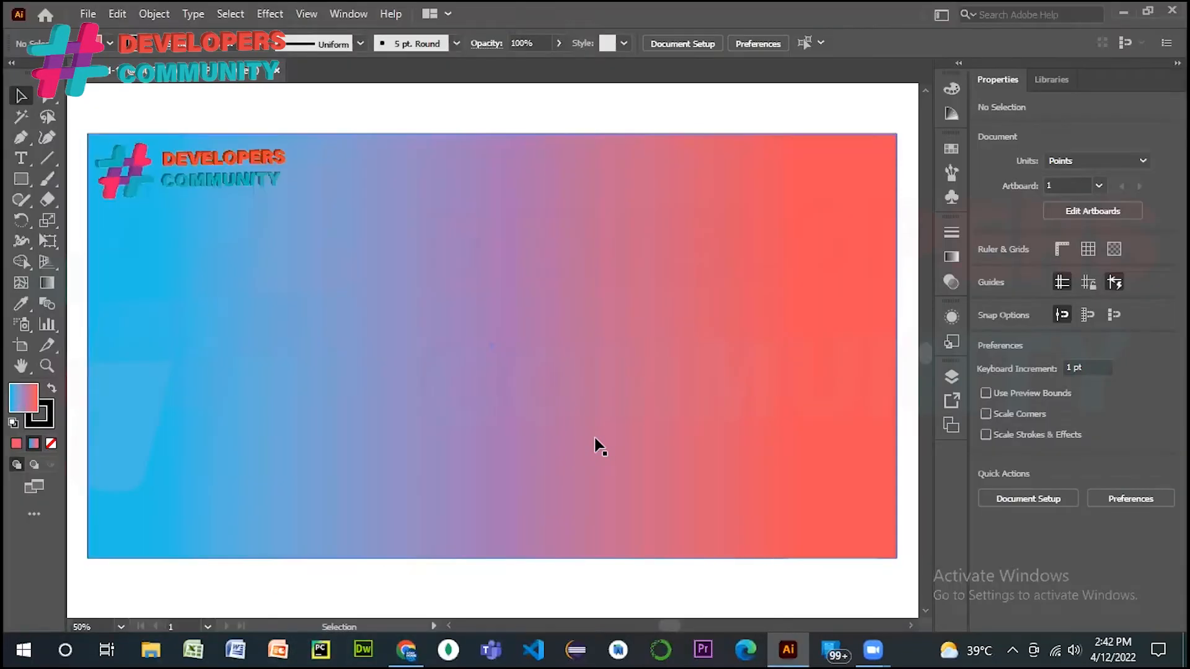
mouse_move(404, 648)
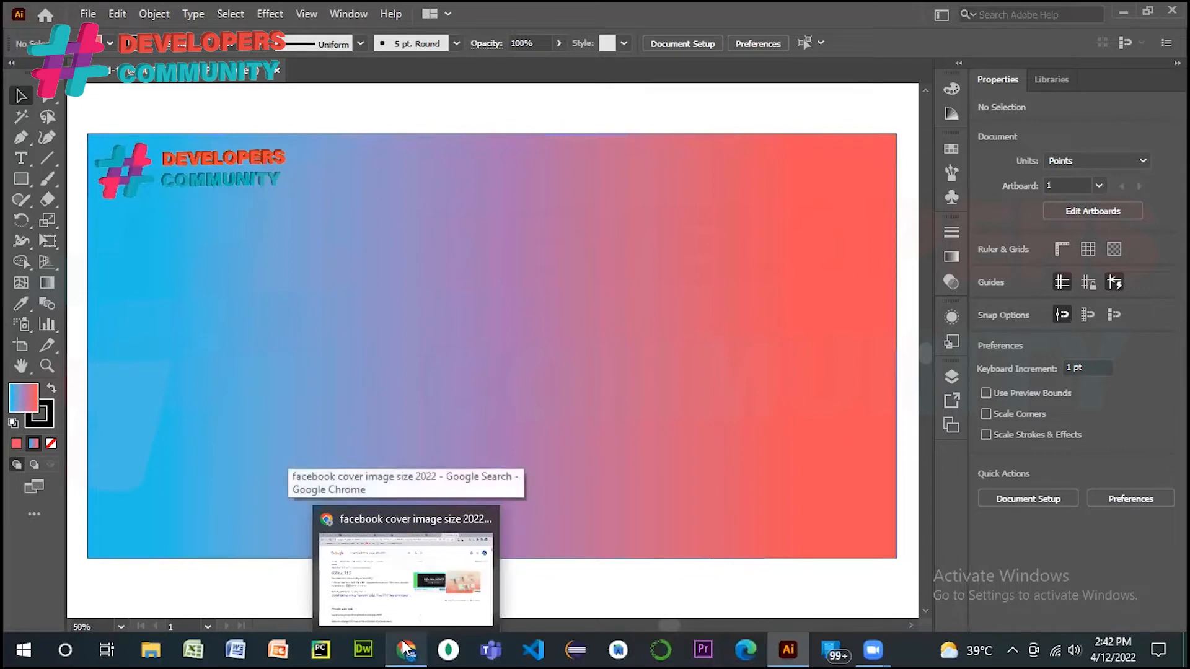
left_click(404, 648)
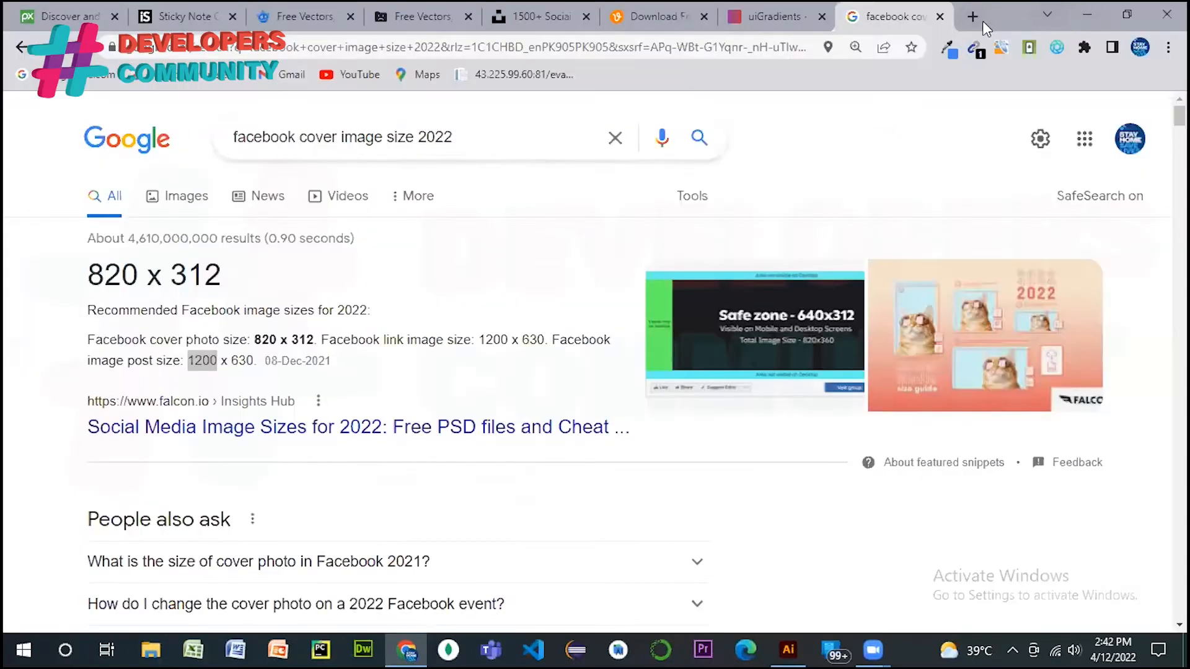
left_click(736, 50)
type("rough papers desig")
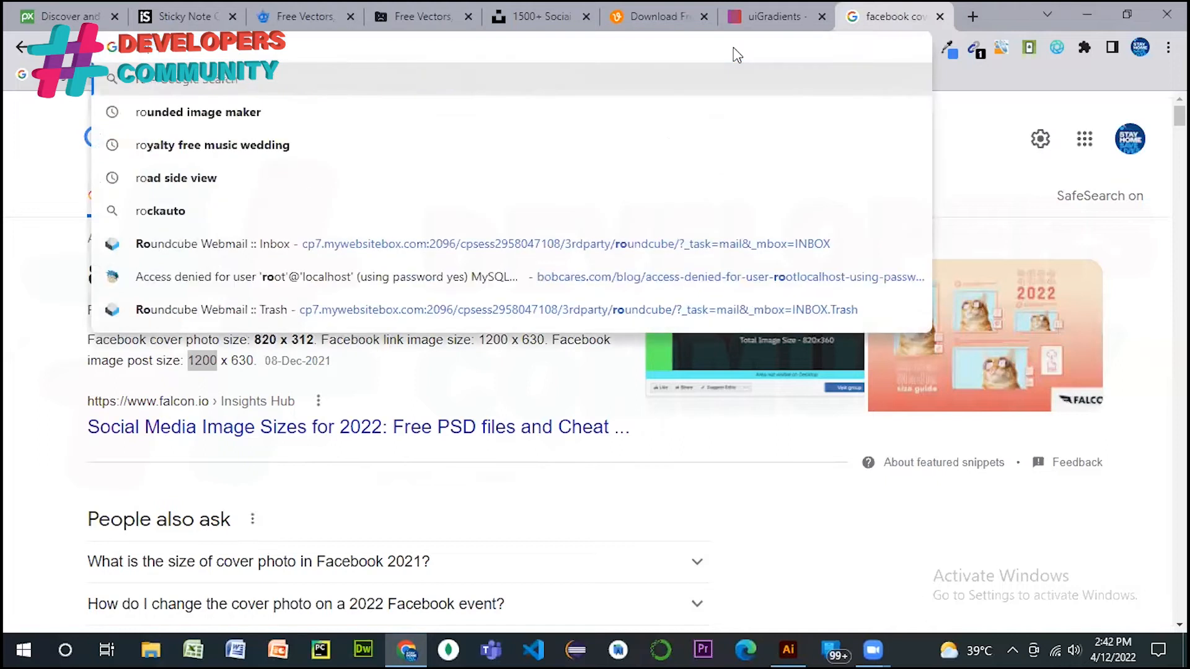
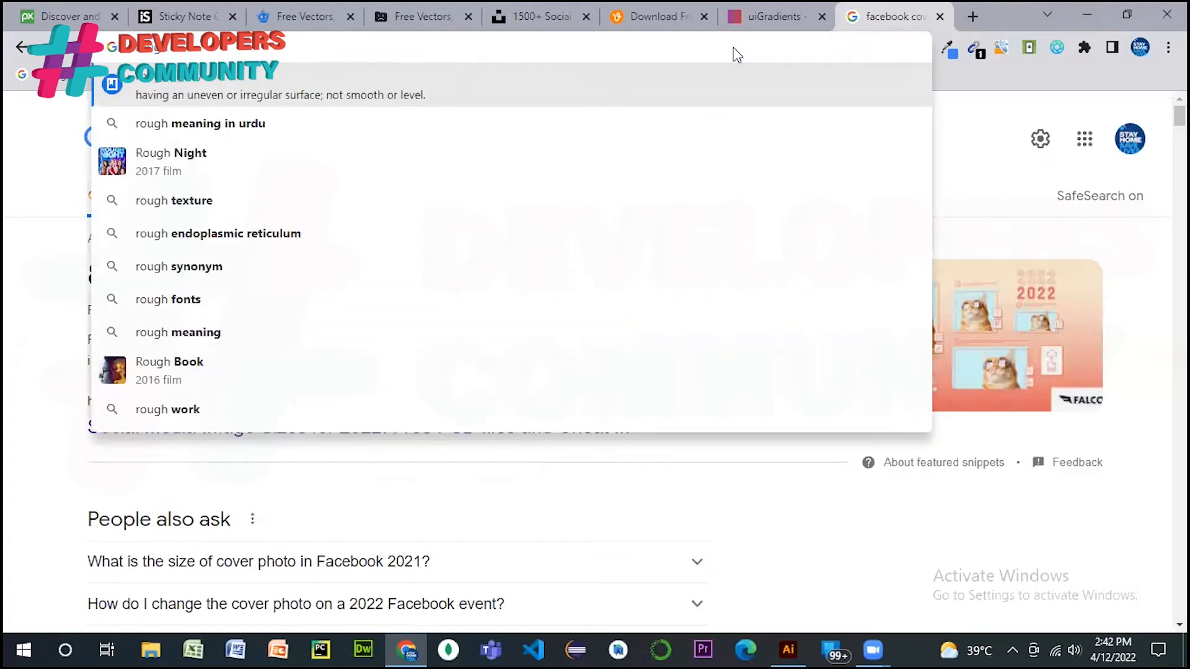
type(" paper")
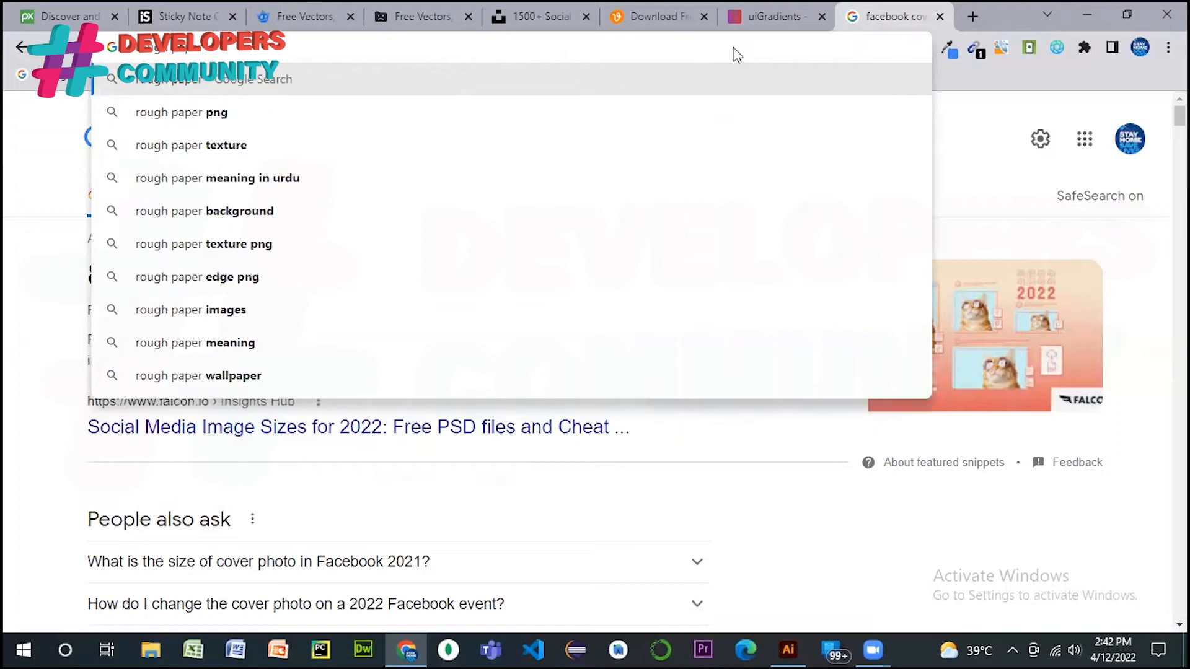
type("s designs")
key("Return")
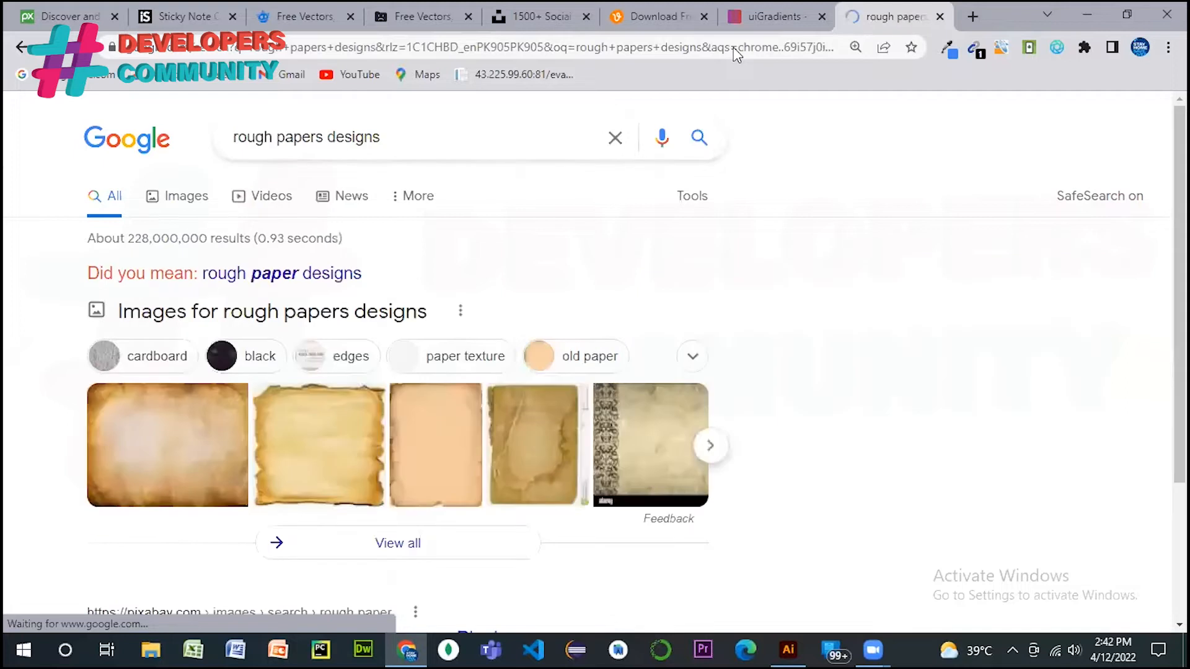
- Show the image results for "rough papers designs" and look through the paper textures and torn-edge designs
left_click(179, 204)
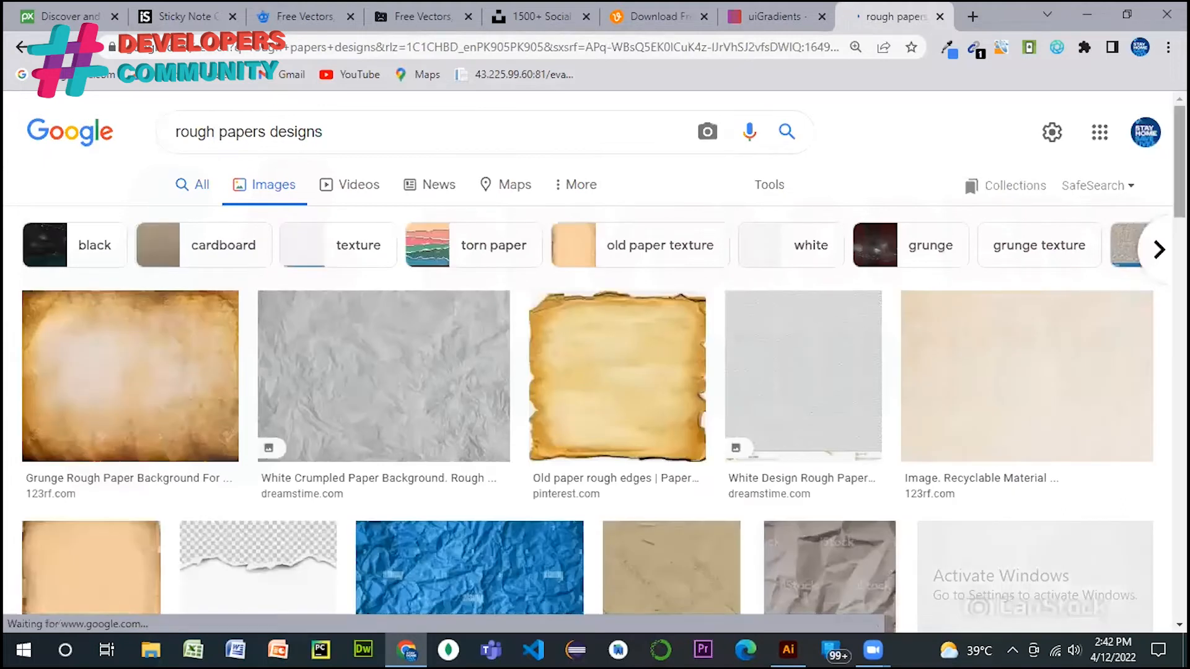
scroll(595, 360, "down", 6)
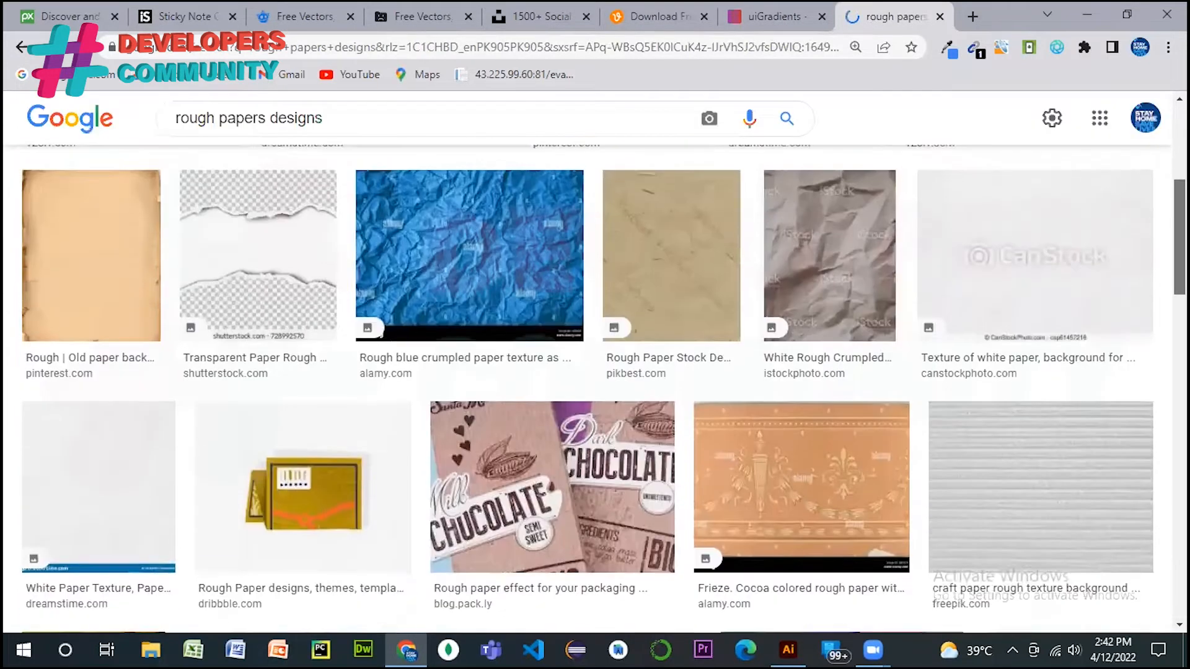
scroll(595, 385, "down", 6)
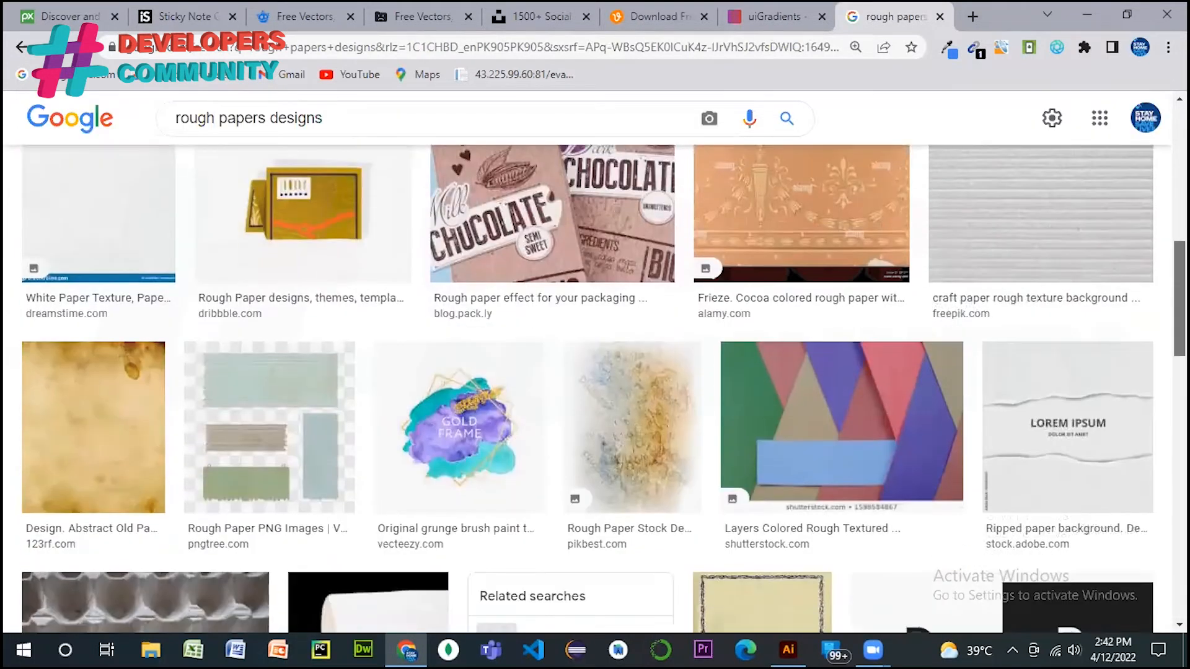
scroll(595, 384, "down", 15)
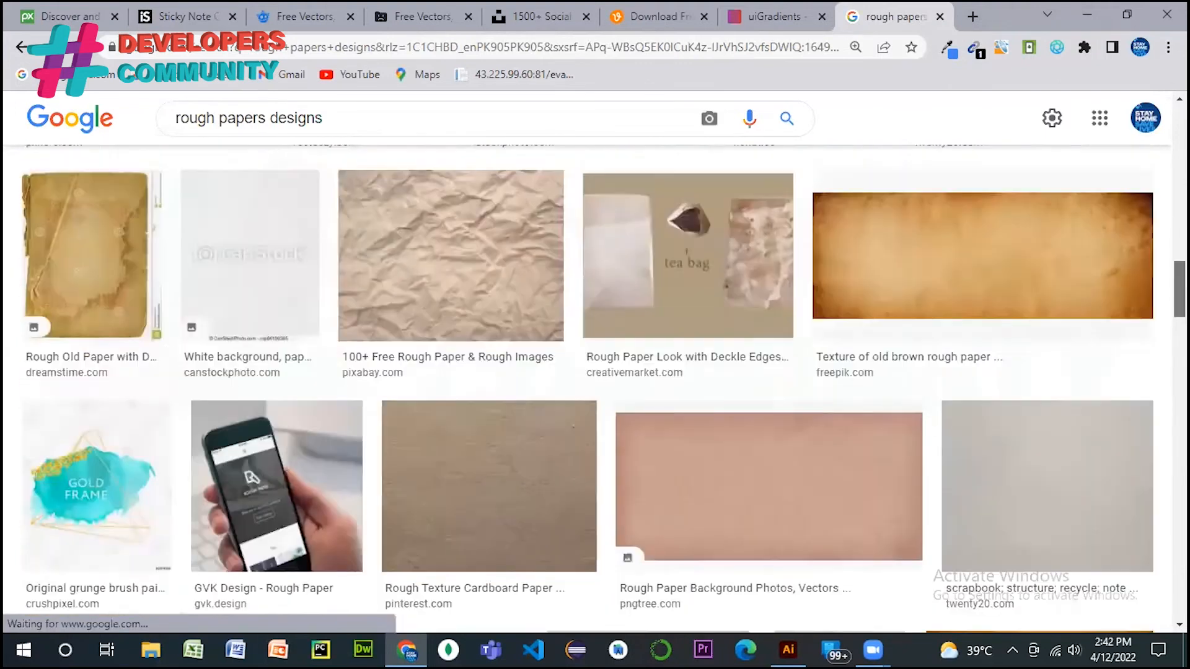
scroll(833, 437, "up", 20)
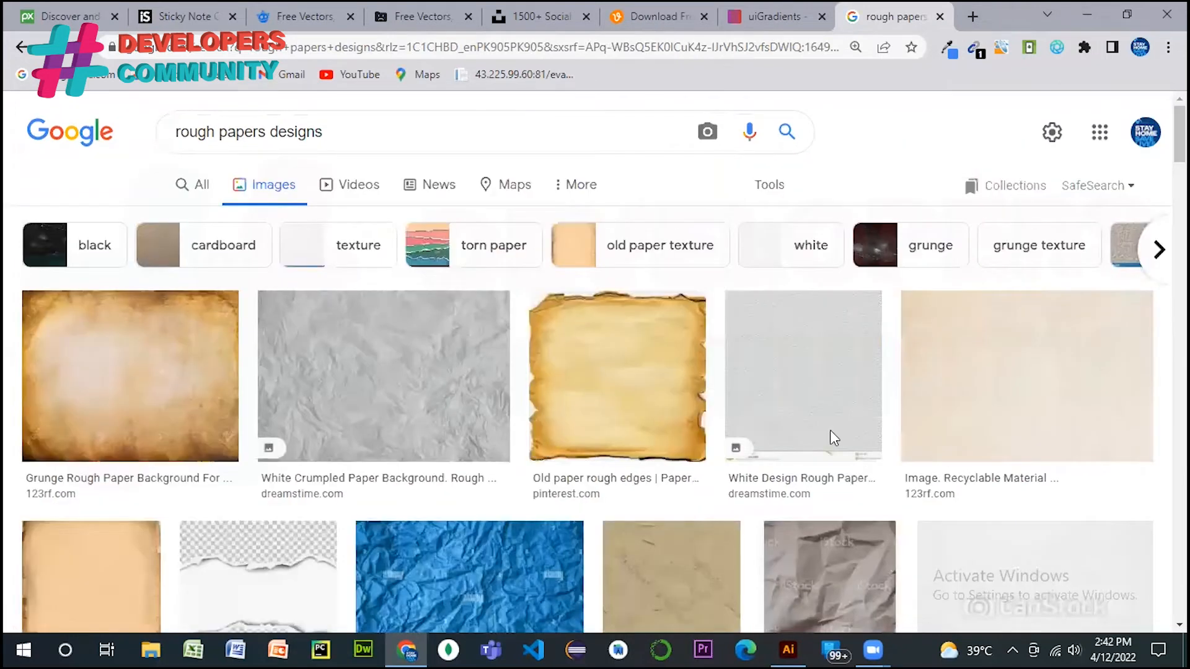
- Switch to File Explorer and look through the whole Downloads folder for a usable rough paper image
left_click(152, 650)
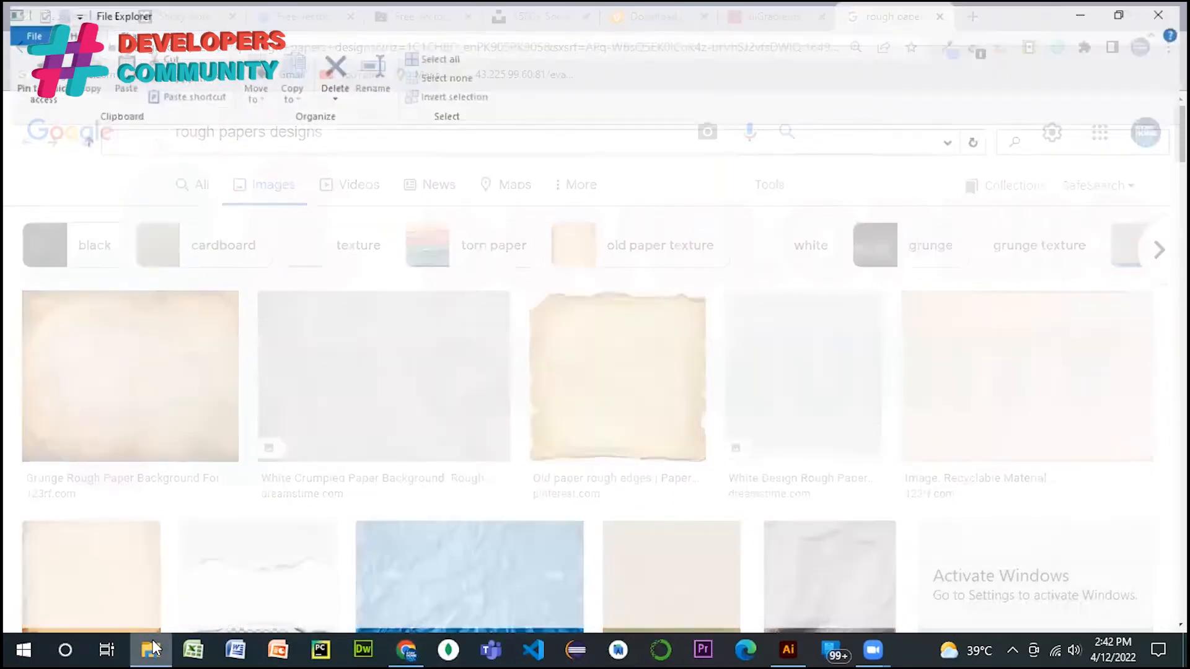
left_click(81, 323)
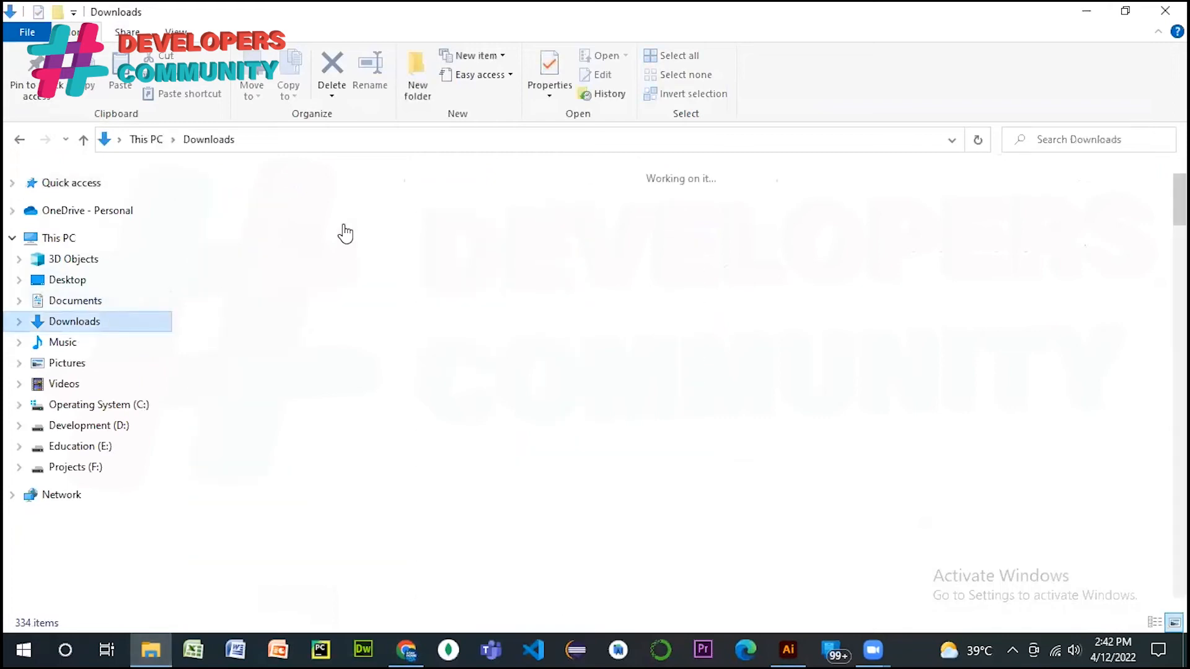
left_click(340, 229)
left_click_drag(1179, 200, 1180, 573)
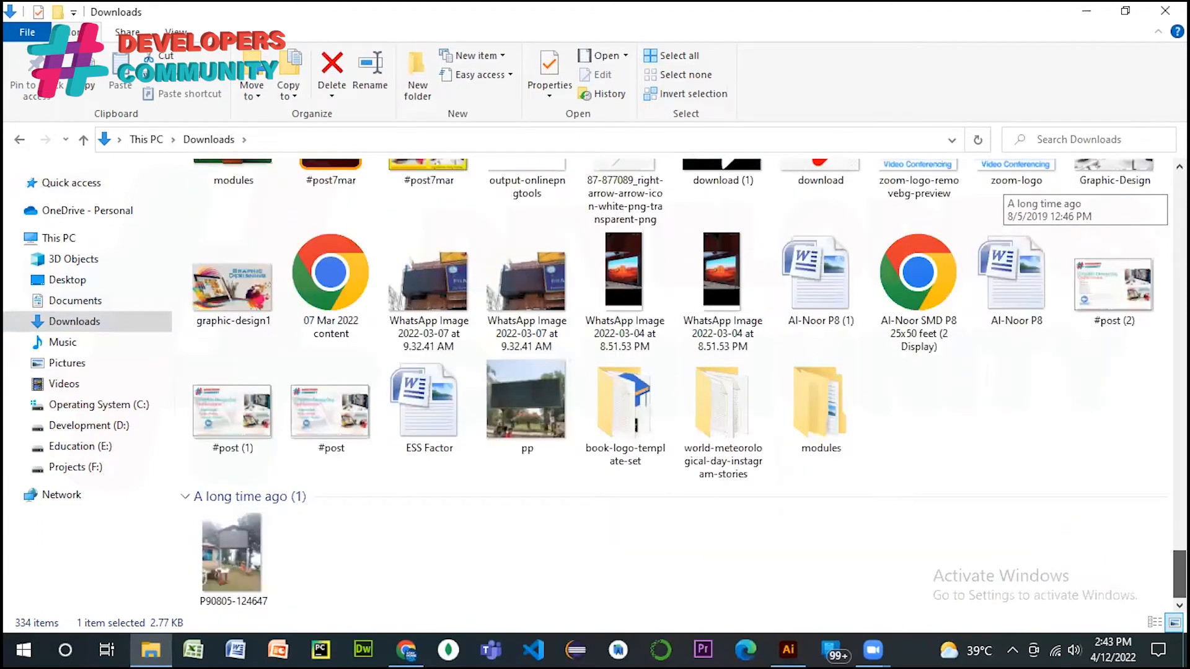
- Look through the "Downloads march 2022" folder in Desktop on the Development (D:) drive, and minimise File Explorer
left_click(88, 427)
left_click(626, 247)
double_click(617, 216)
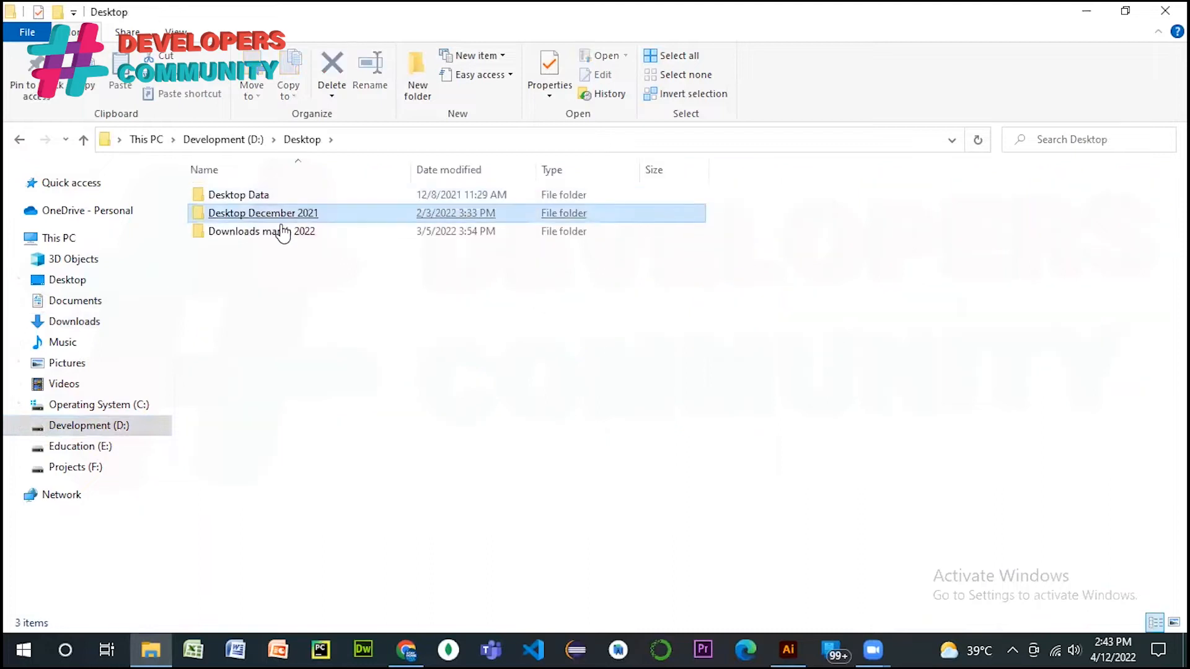
left_click(266, 236)
double_click(266, 237)
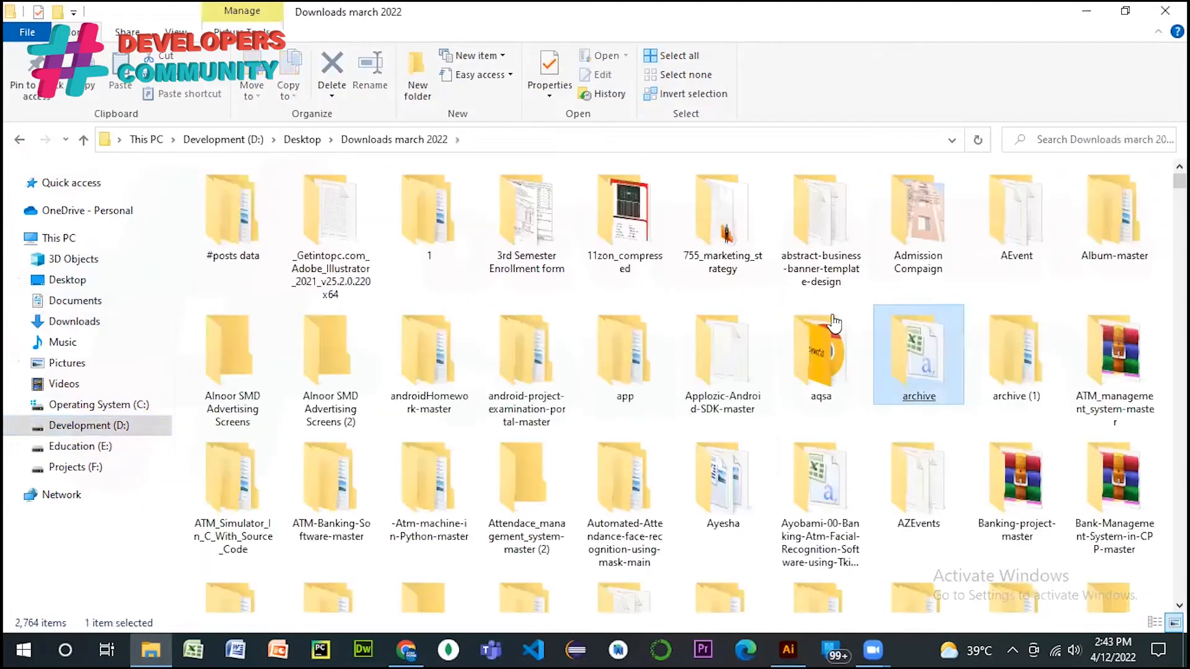
left_click_drag(1180, 180, 1180, 251)
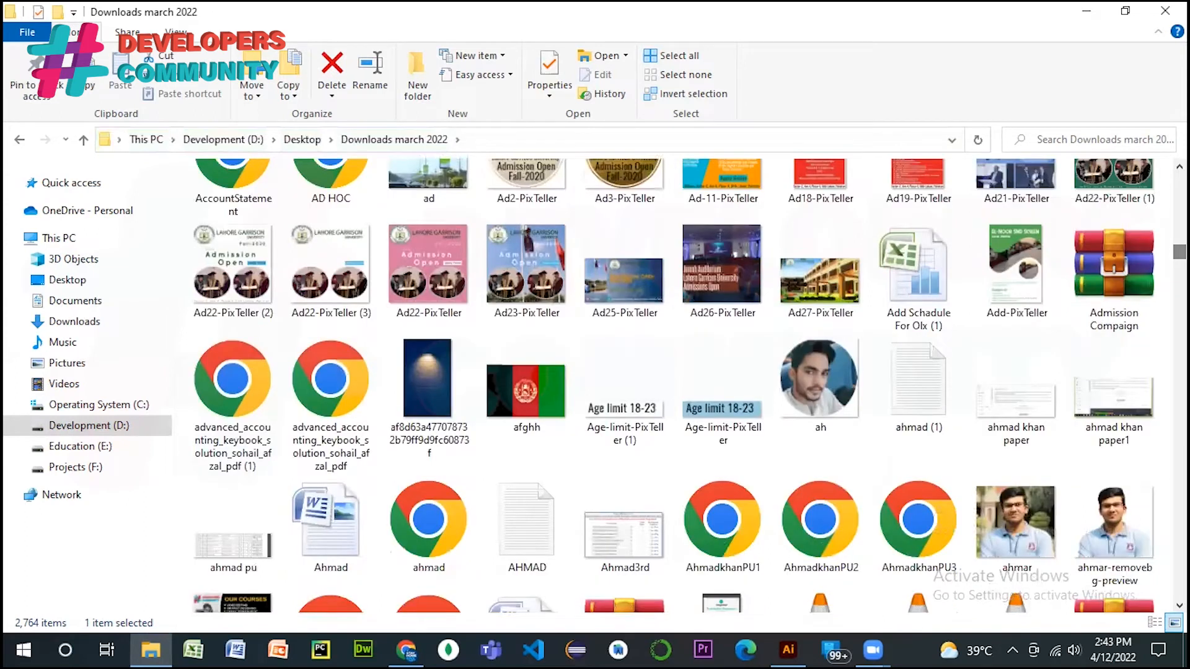
left_click(1085, 10)
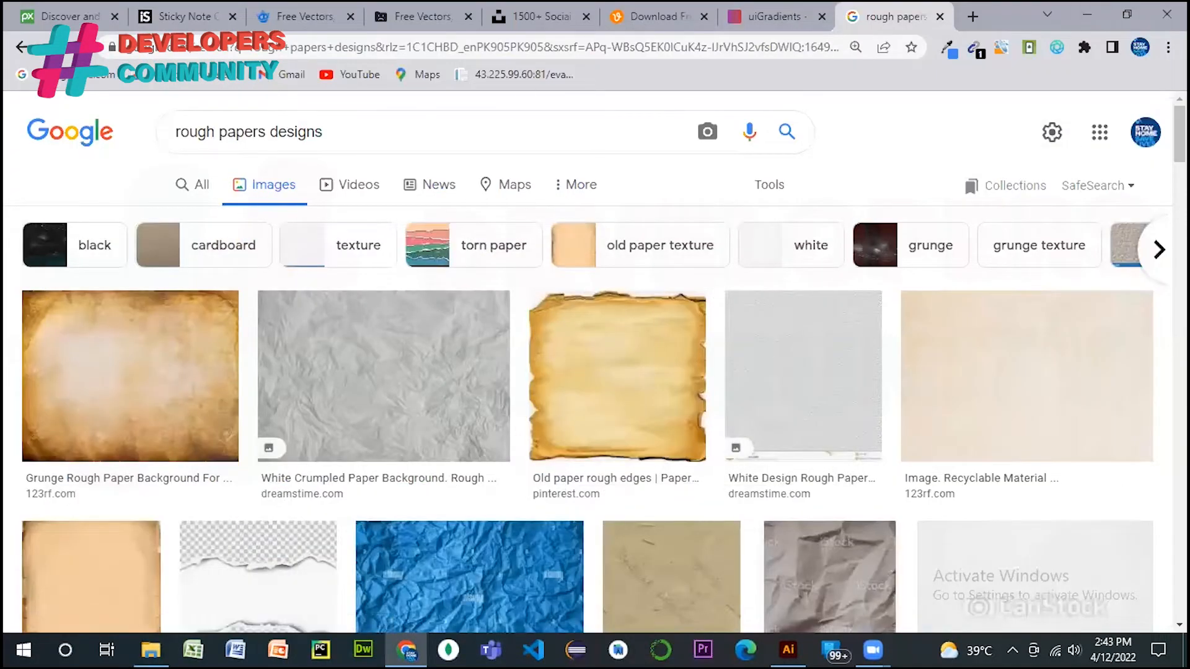
- Browse further down the rough paper image results for a suitable torn or textured paper design
scroll(595, 372, "down", 7)
scroll(595, 372, "down", 6)
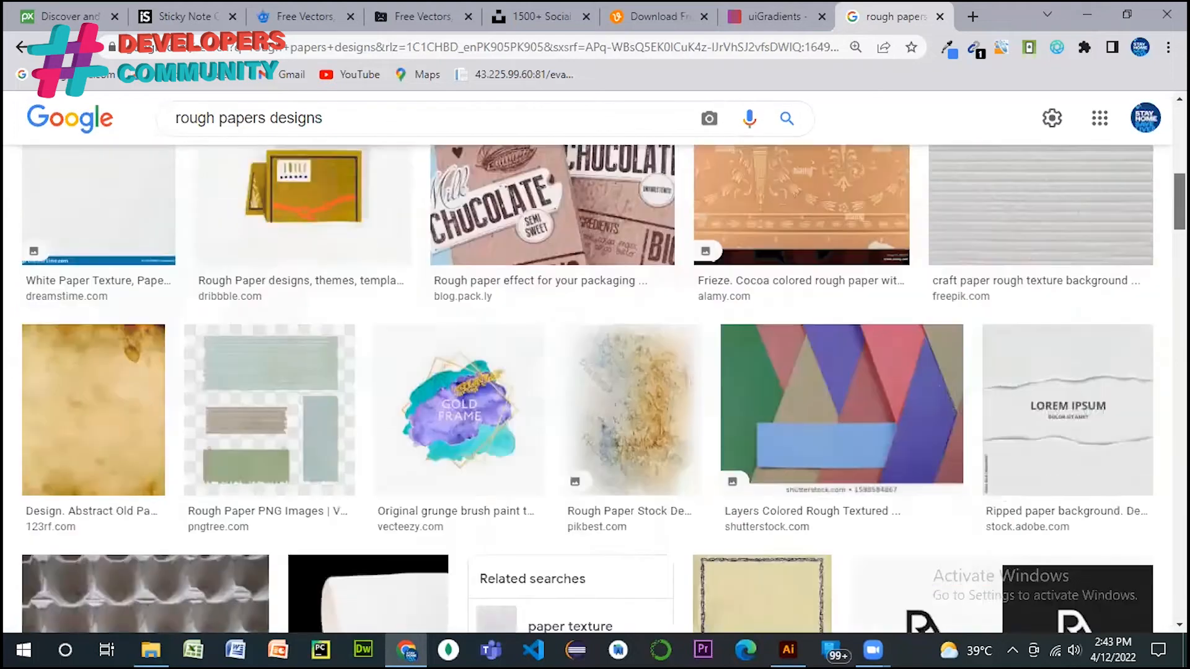
scroll(595, 372, "down", 12)
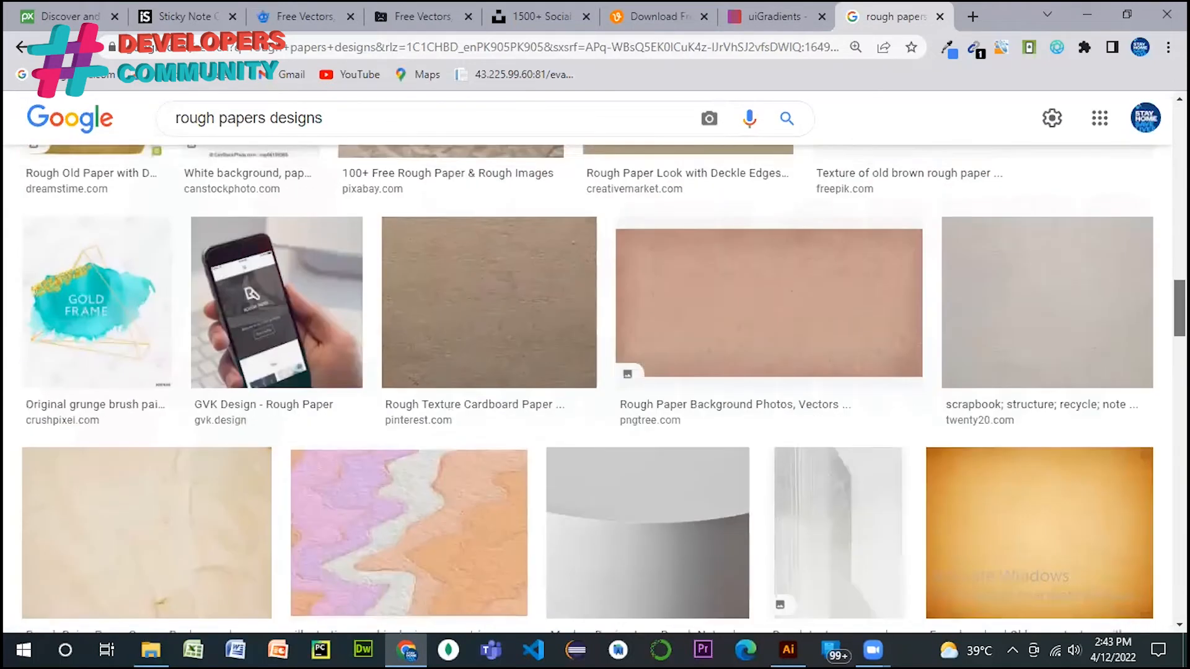
scroll(595, 372, "down", 10)
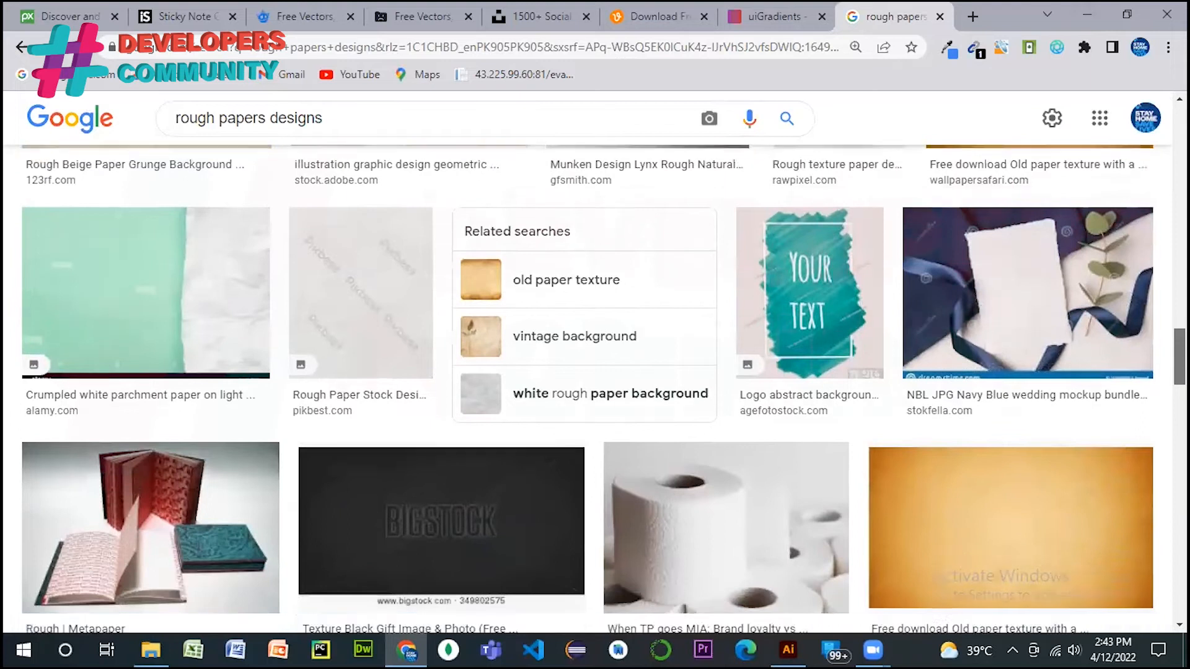
scroll(595, 372, "down", 6)
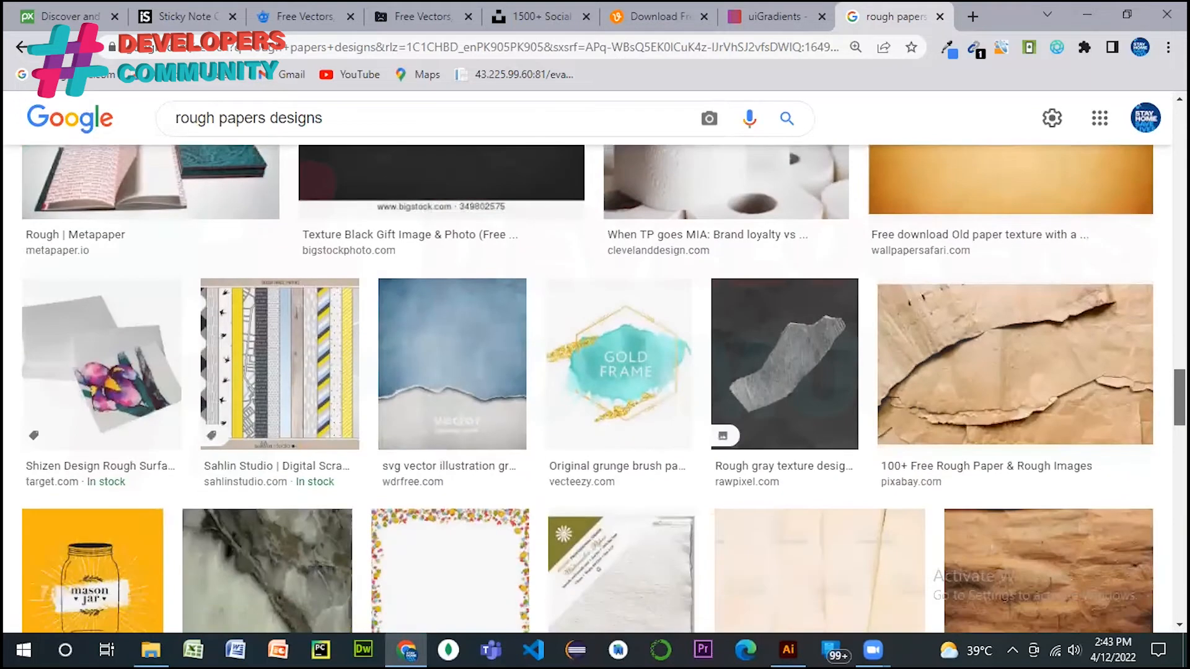
- Replace the rough paper image search with a search for "graphics designing images"
scroll(595, 372, "down", 1)
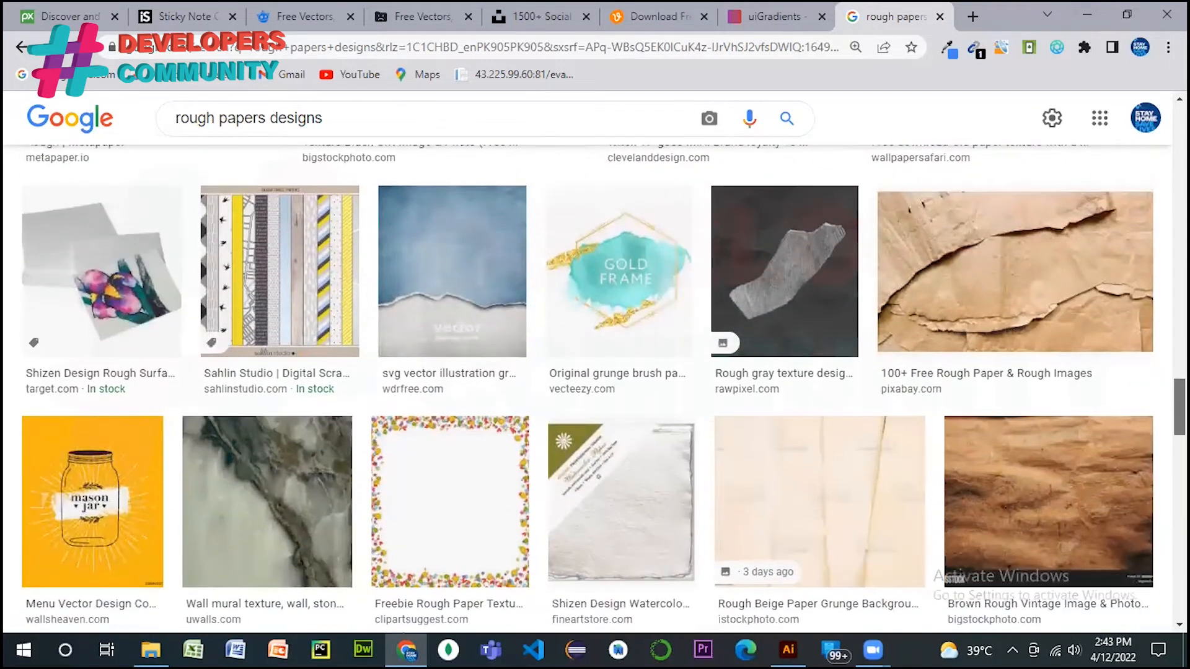
scroll(595, 372, "down", 15)
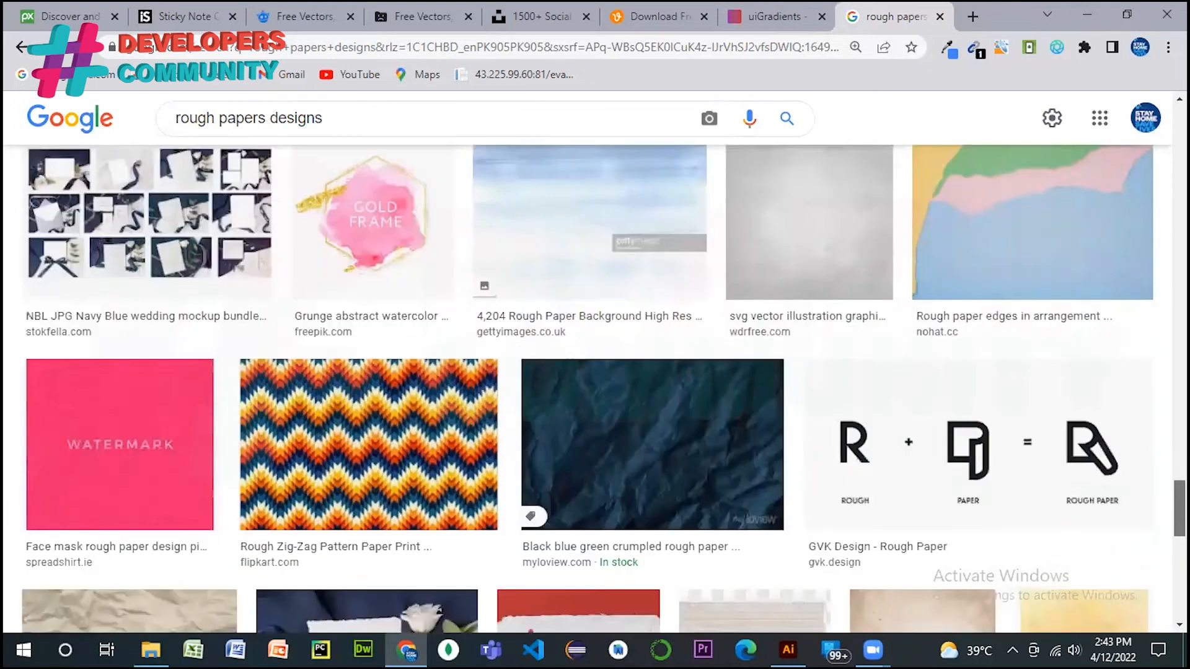
scroll(595, 372, "down", 6)
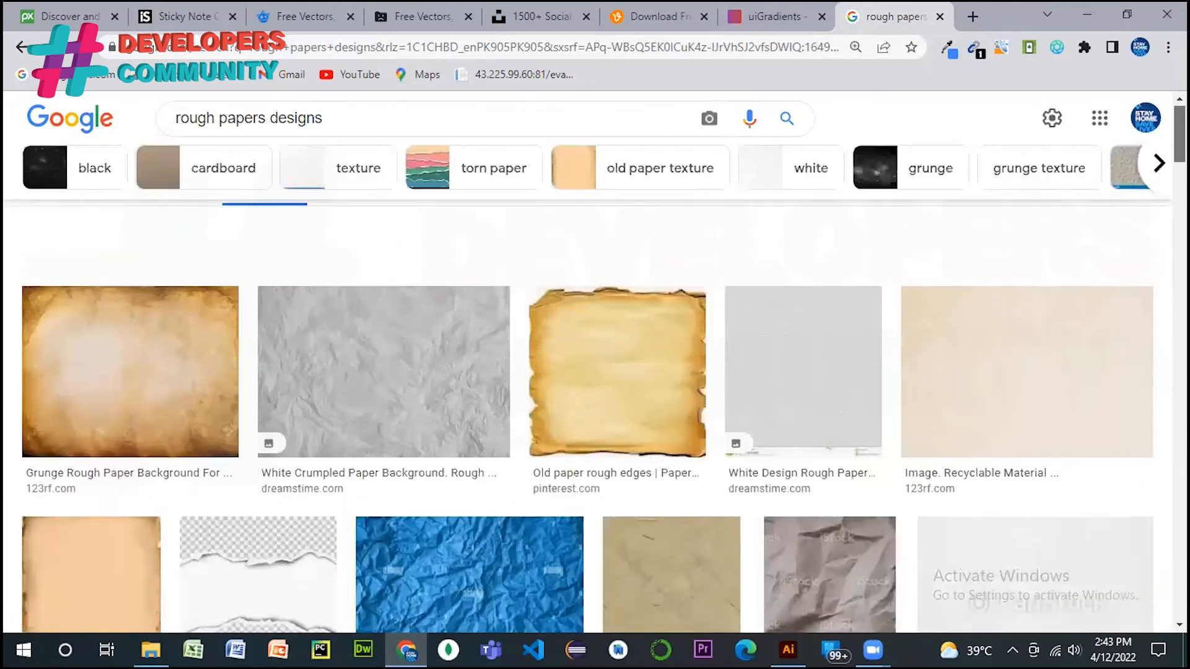
left_click(373, 130)
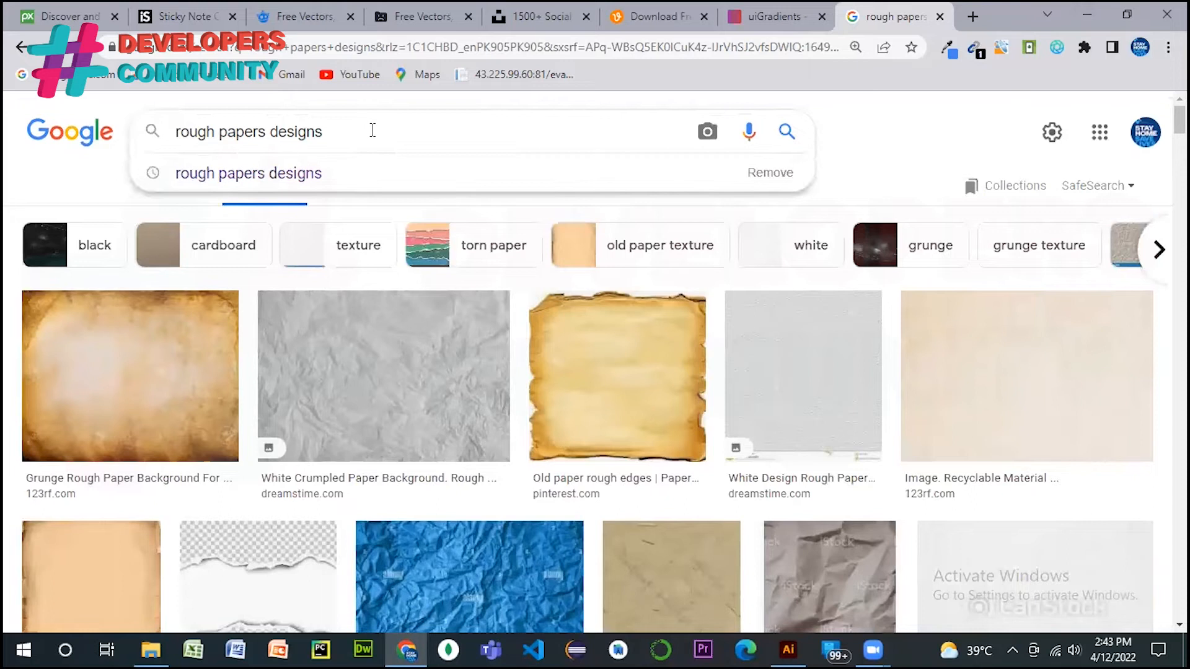
key("ctrl+a")
key("BackSpace")
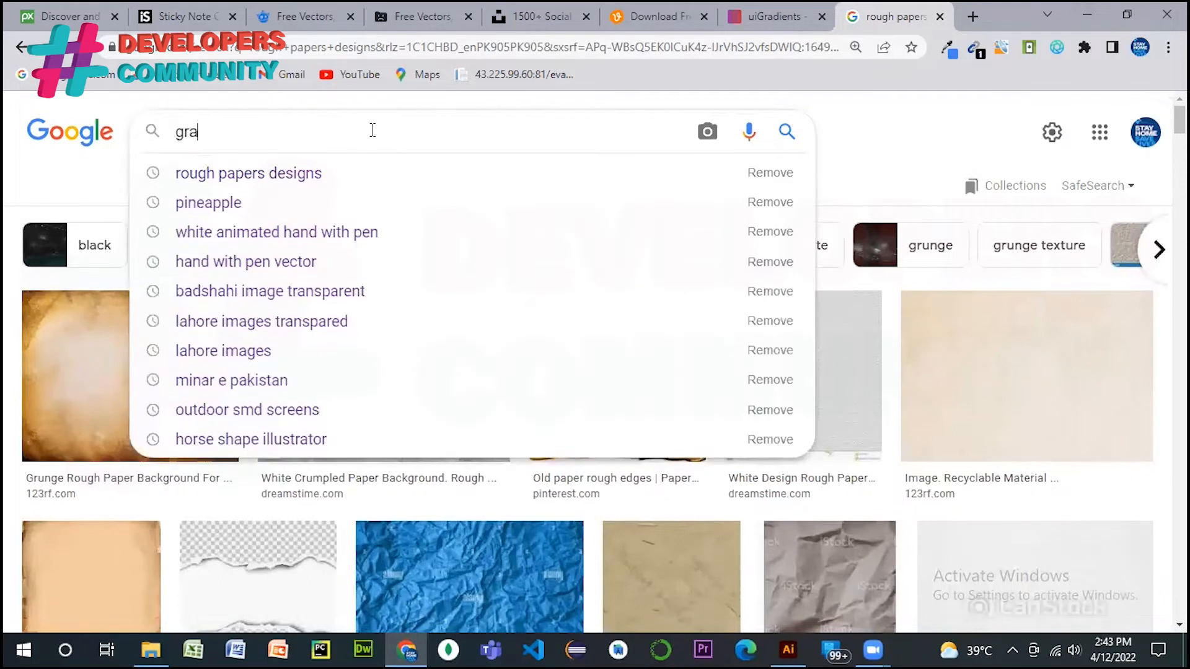
type("graphics")
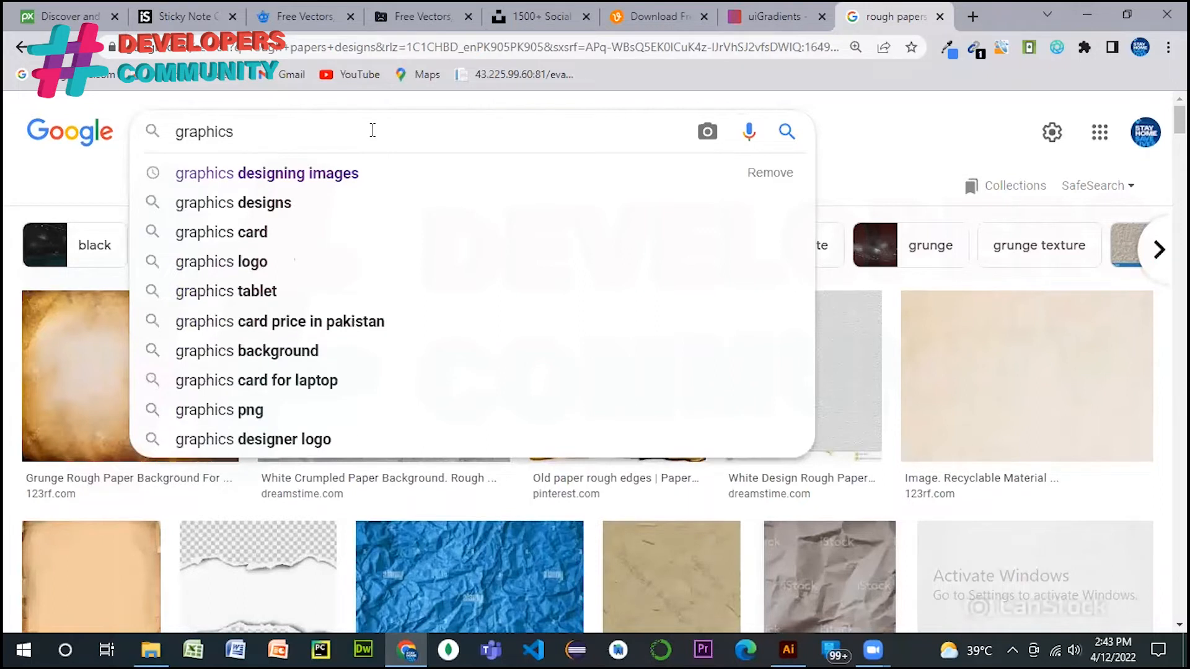
key("Down")
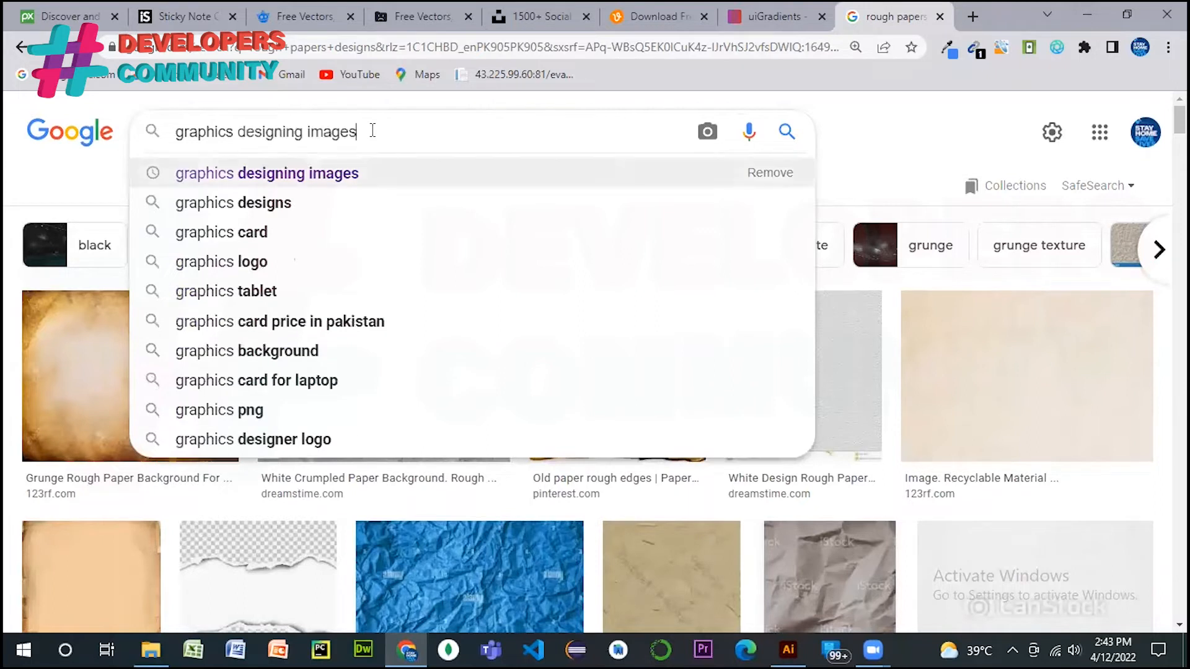
key("Return")
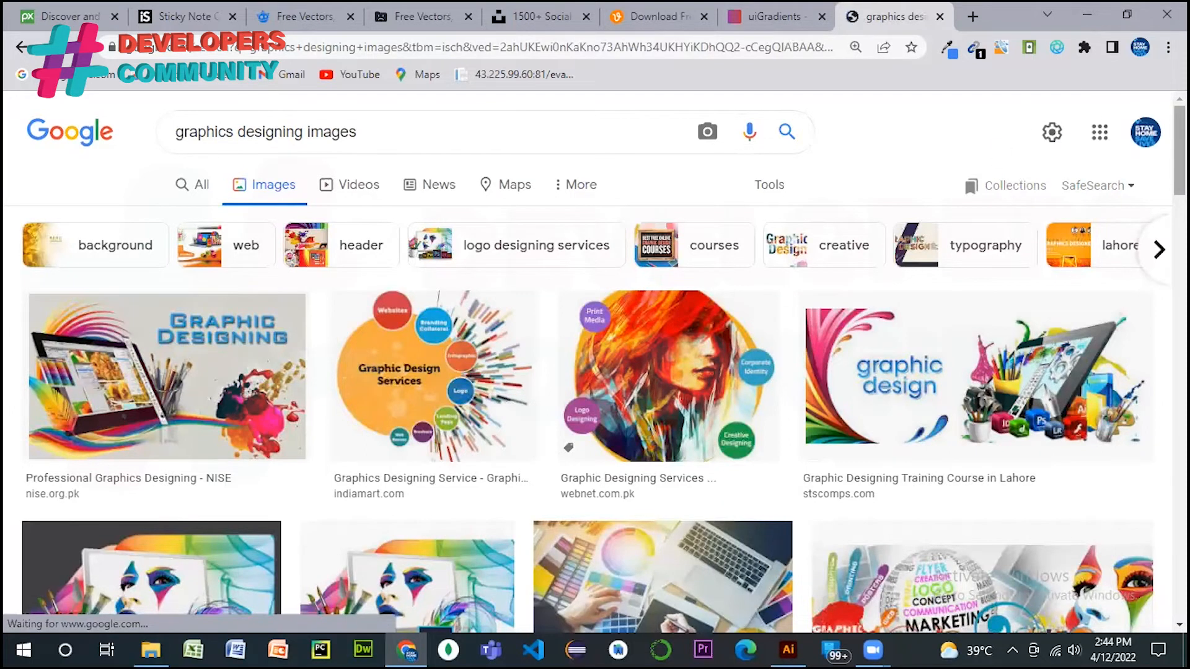
- Look over the first graphic design images and narrow the results to the "background" category
scroll(1157, 176, "down", 2)
scroll(594, 362, "down", 1)
scroll(594, 362, "down", 3)
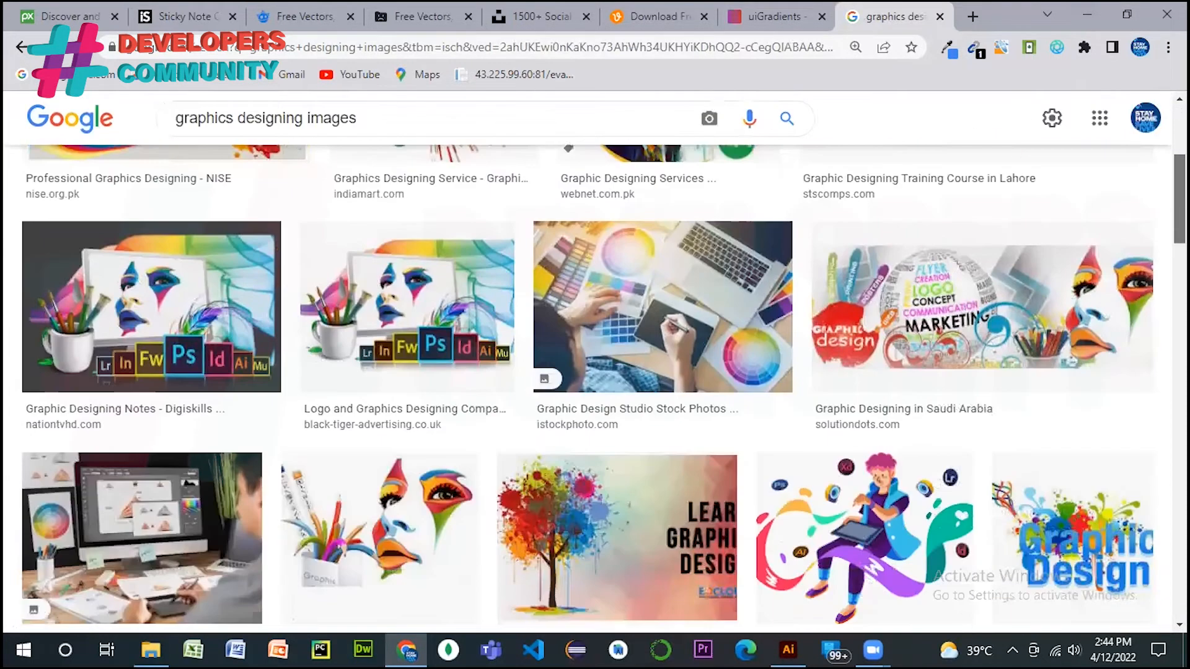
scroll(594, 361, "up", 3)
scroll(594, 362, "up", 2)
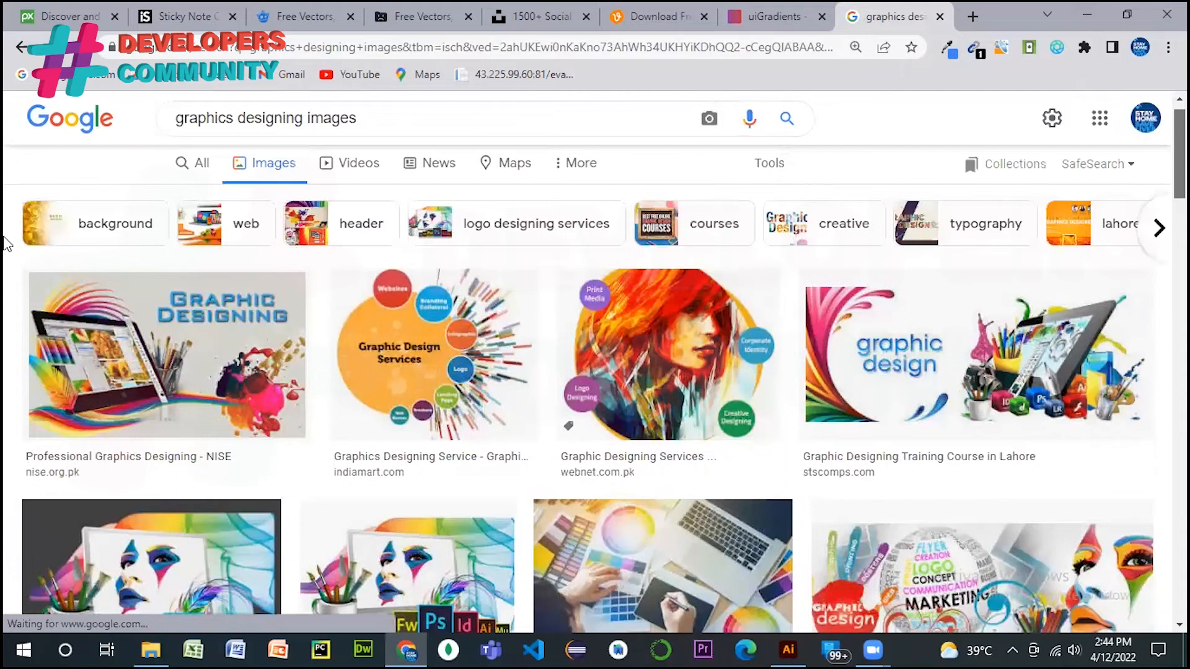
left_click(87, 223)
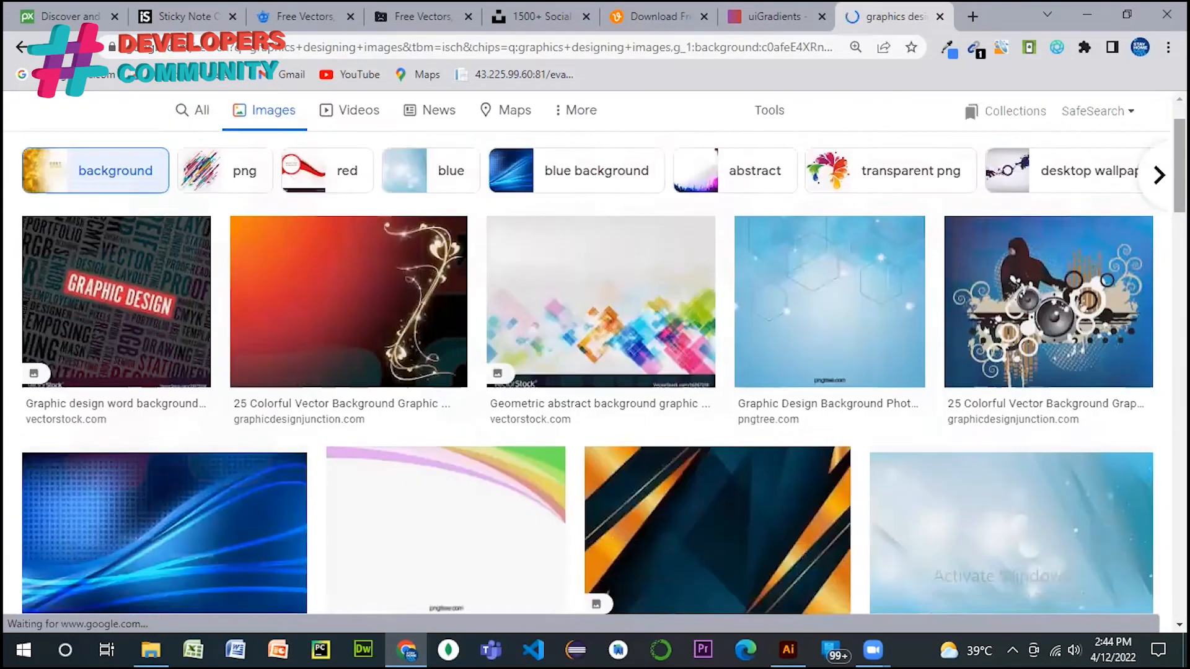
- Look through the graphic design background results for an image suitable for the post
scroll(1179, 155, "down", 4)
scroll(594, 380, "down", 10)
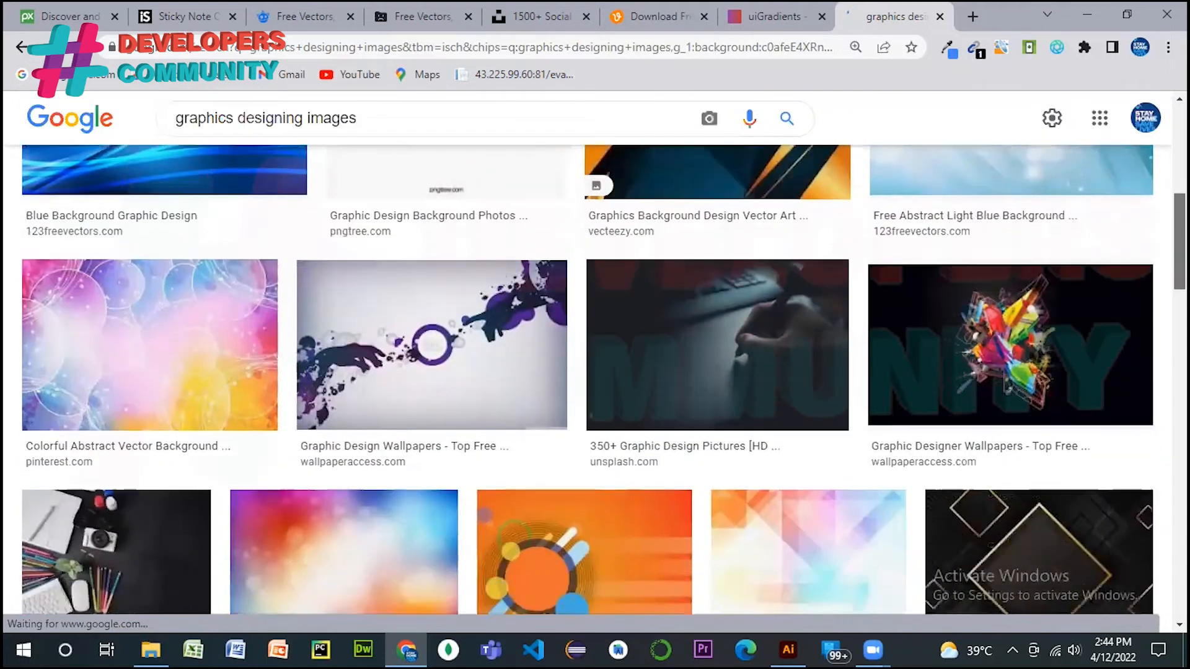
scroll(594, 380, "down", 1)
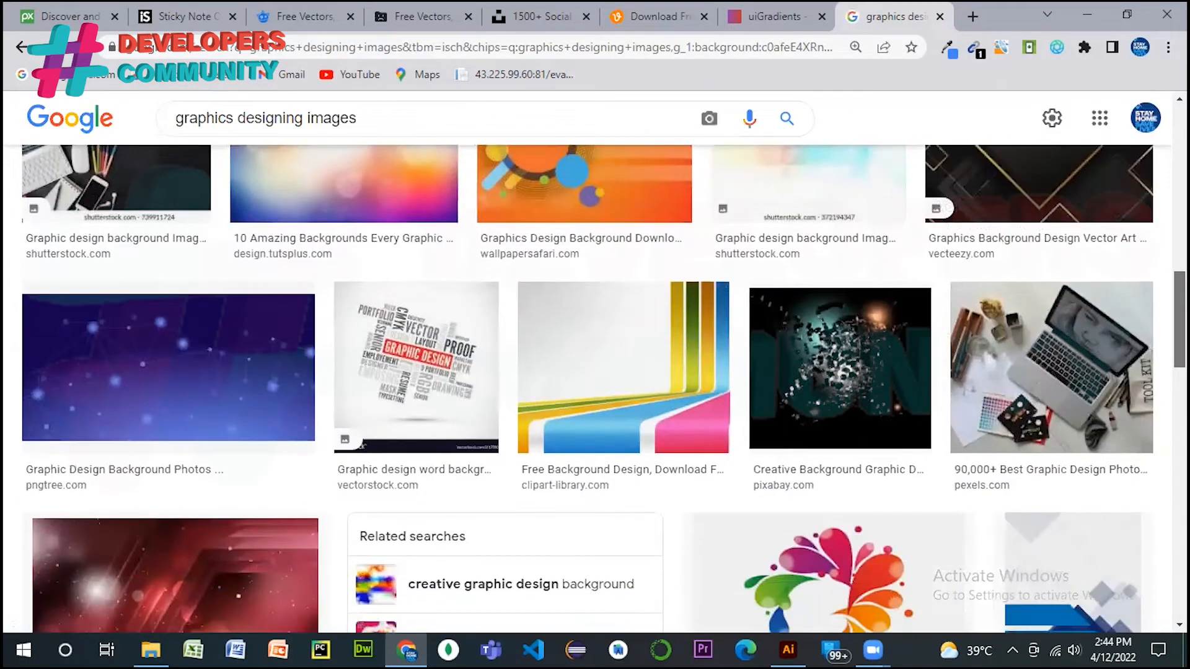
scroll(594, 380, "down", 4)
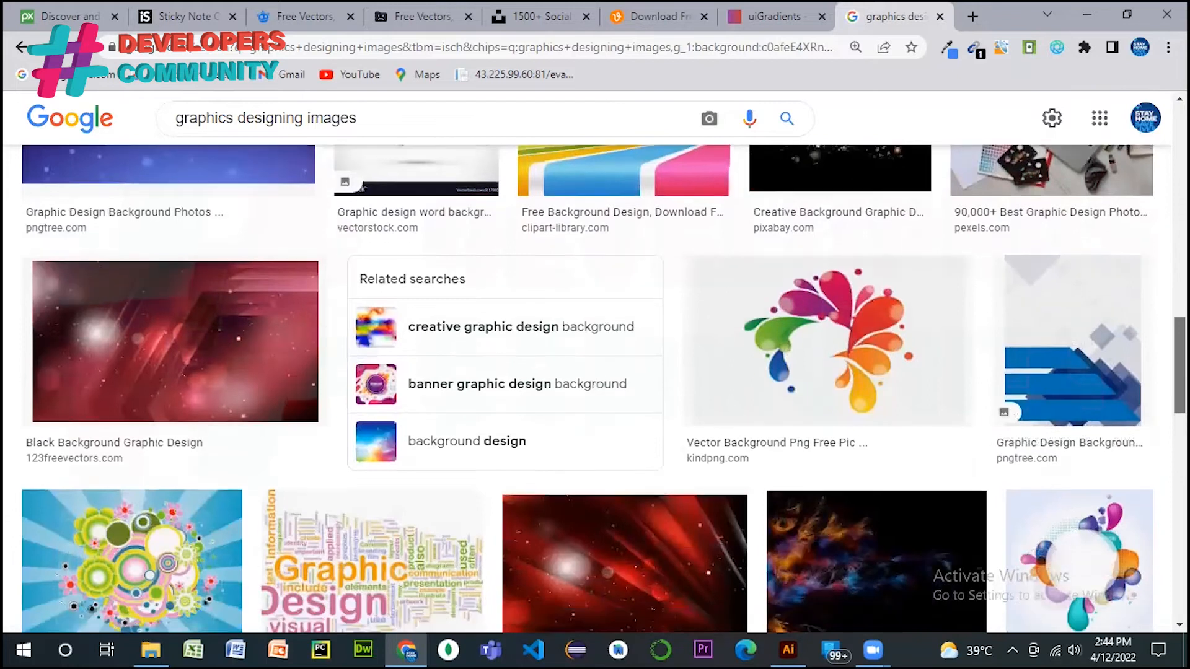
scroll(594, 379, "down", 8)
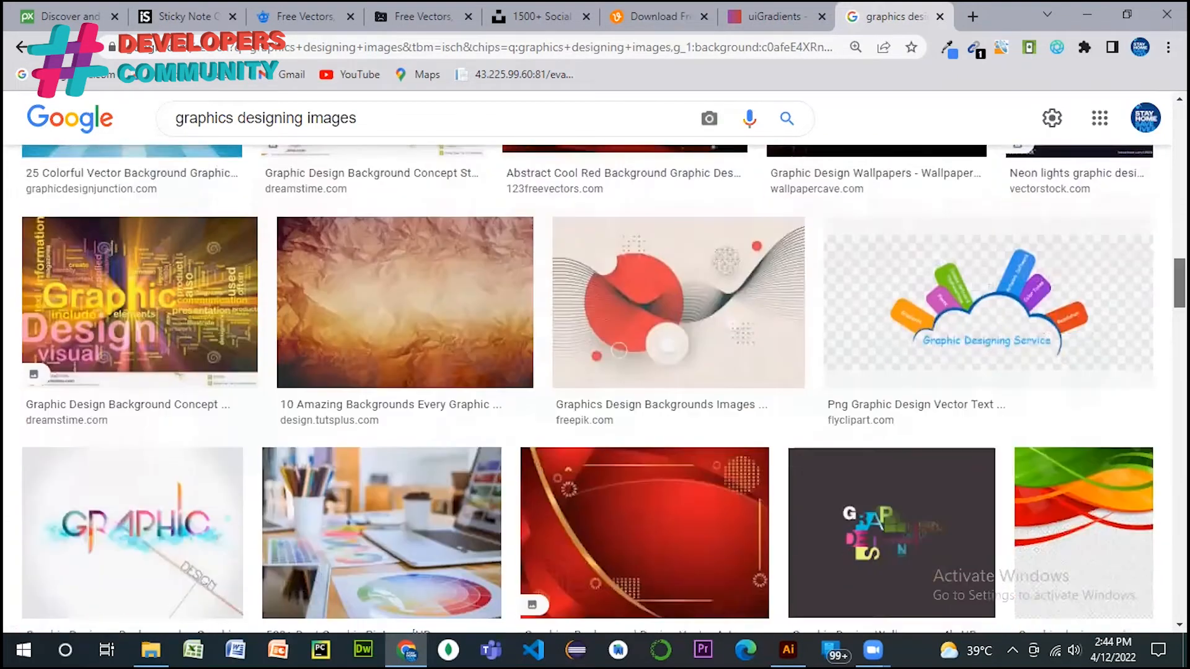
scroll(594, 379, "down", 5)
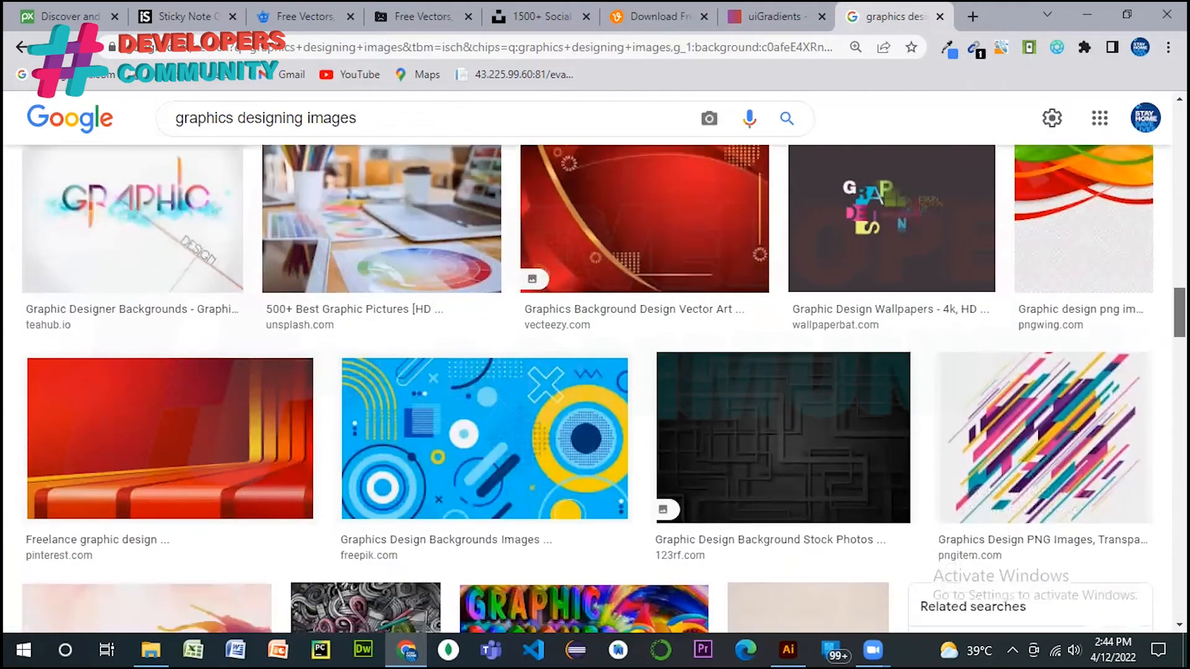
scroll(593, 379, "down", 8)
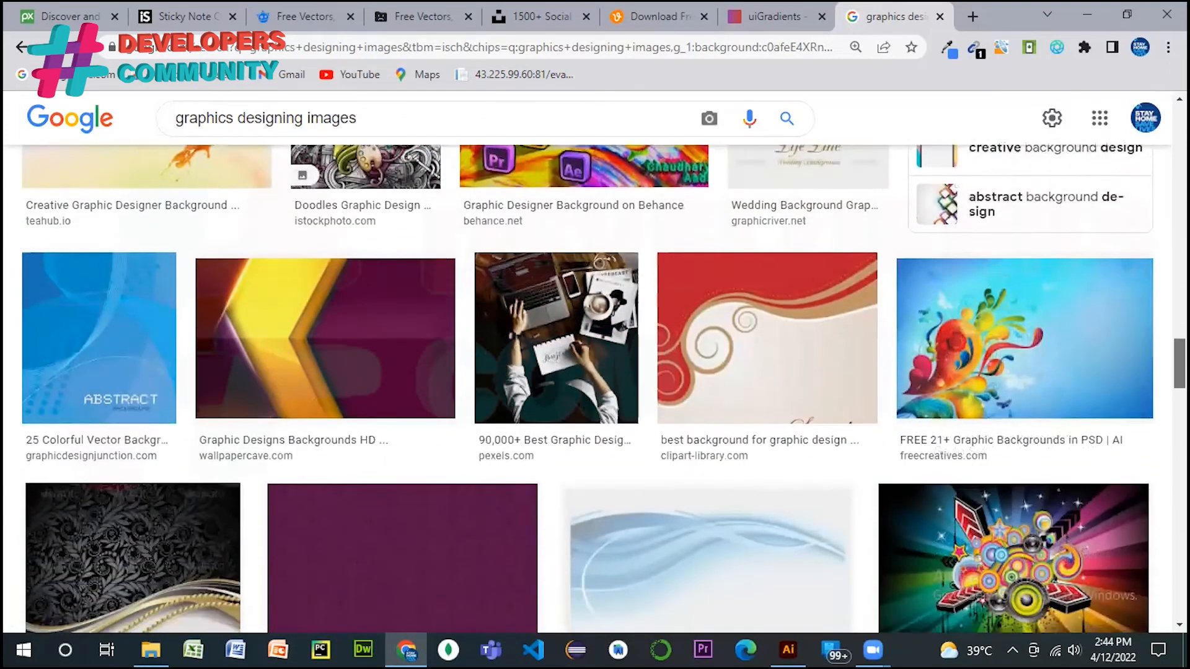
scroll(593, 388, "up", 8)
scroll(168, 396, "down", 1)
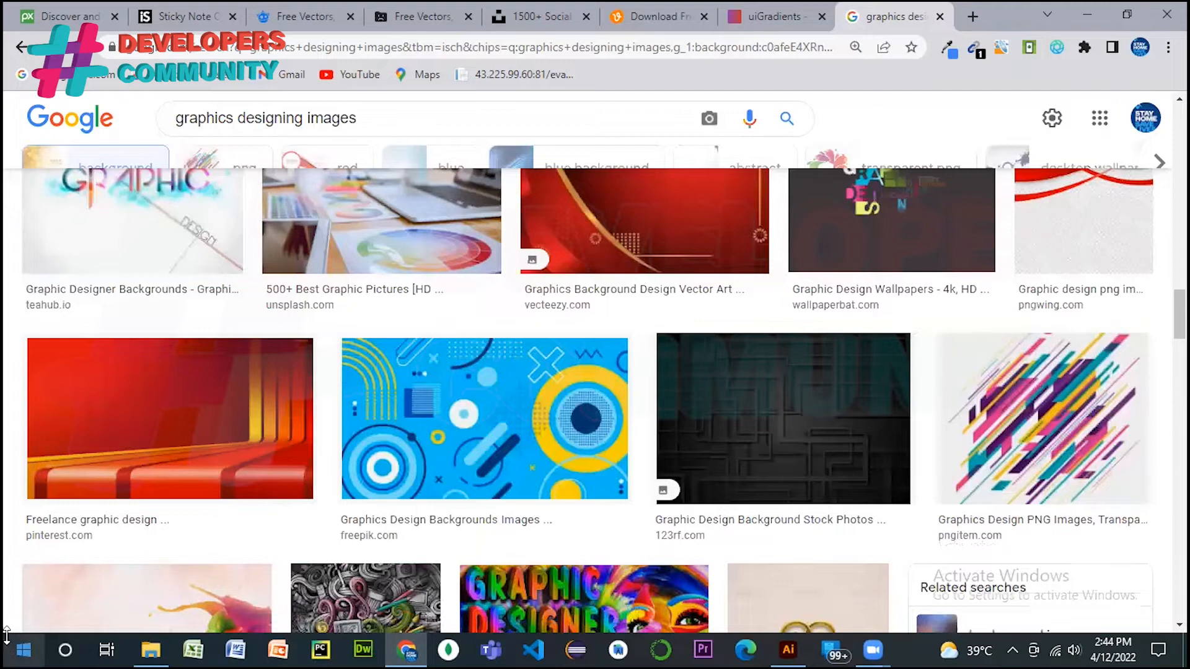
- Save the 1,920 × 1,080 red background with yellow stripes from Pinterest as a JPEG in Downloads
left_click(169, 409)
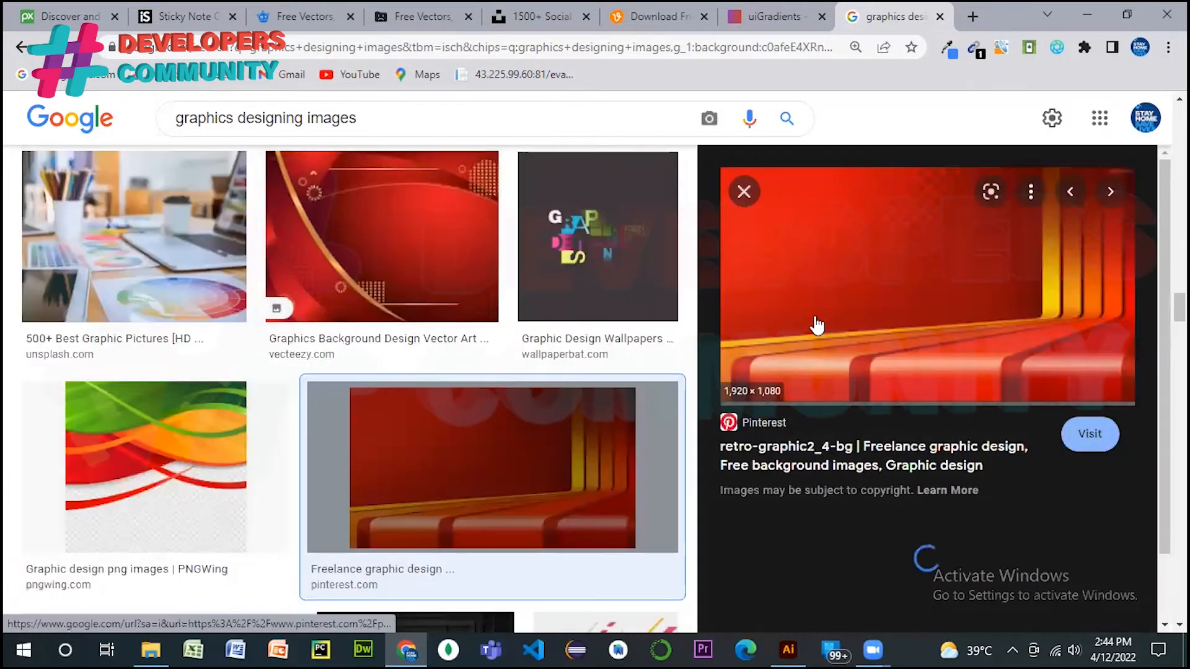
right_click(885, 306)
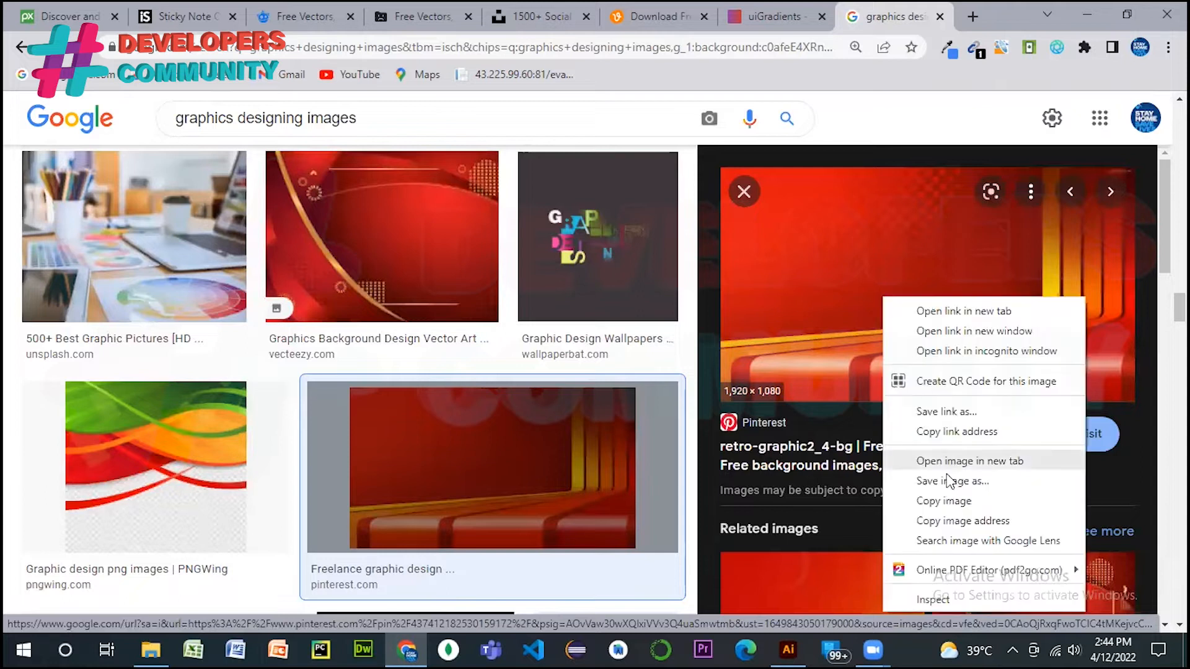
left_click(943, 481)
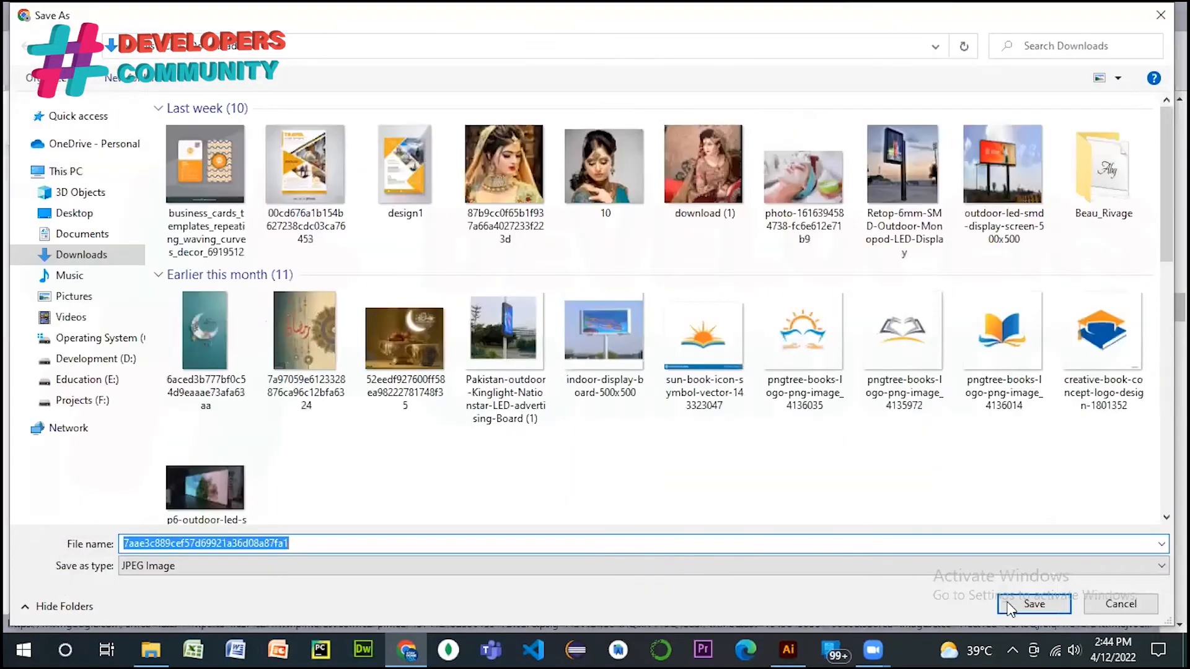
left_click(1012, 606)
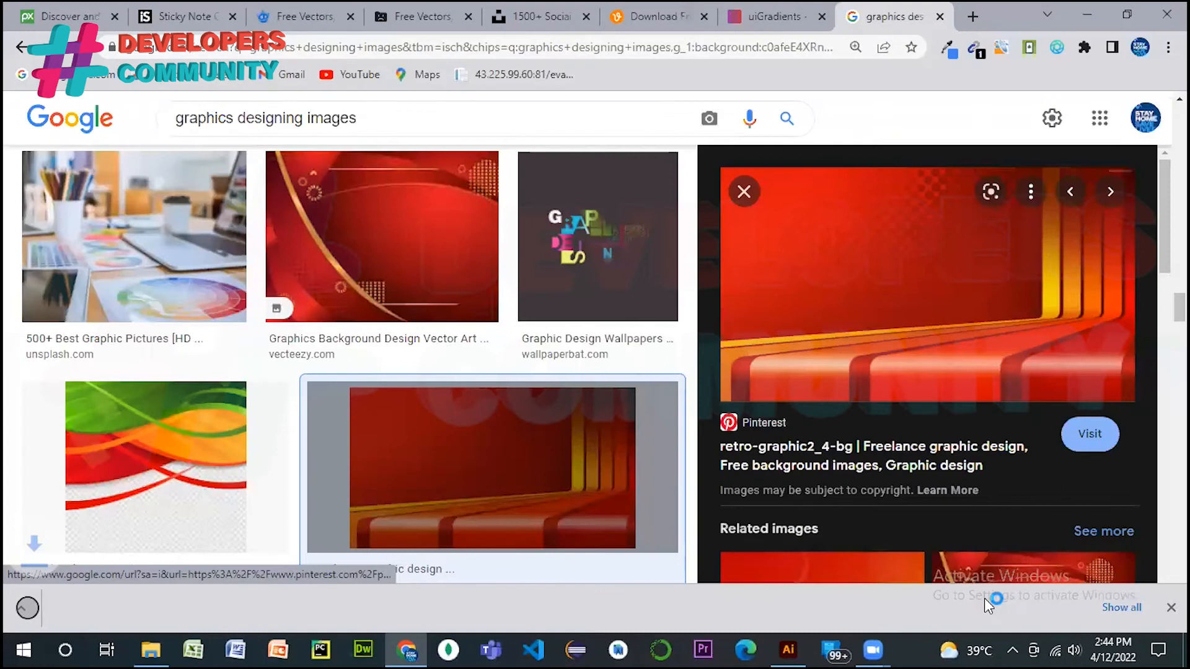
- Switch to Illustrator and place the newly saved red background image from Downloads as a linked file
key("alt+Tab")
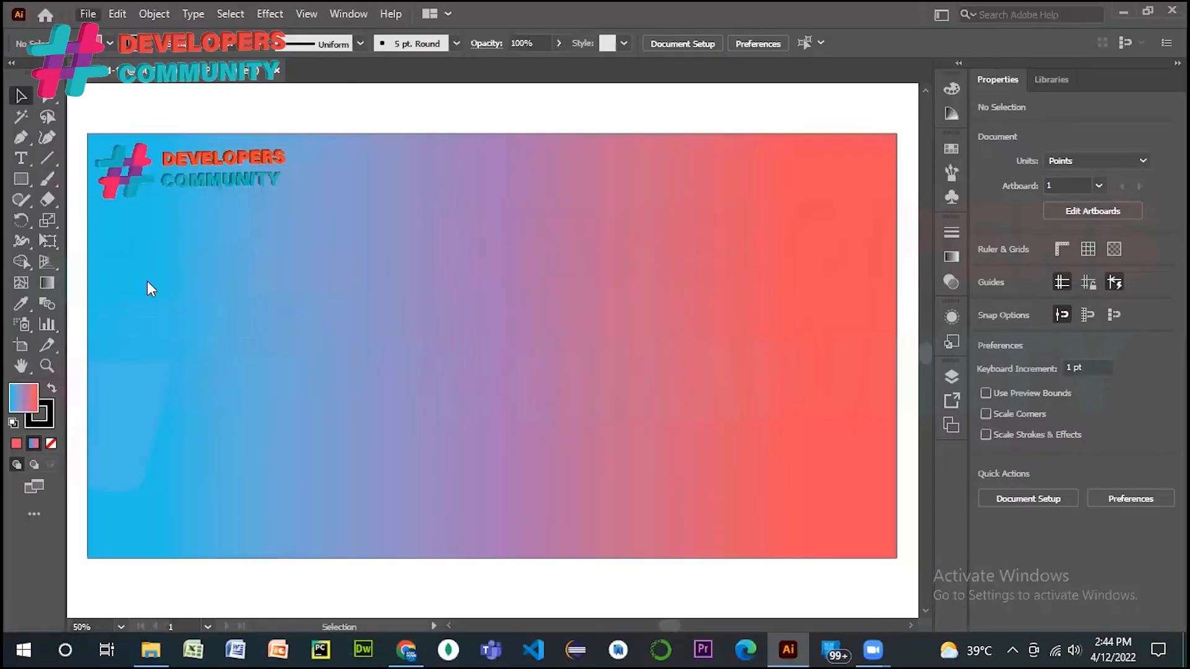
key("ctrl+shift+p")
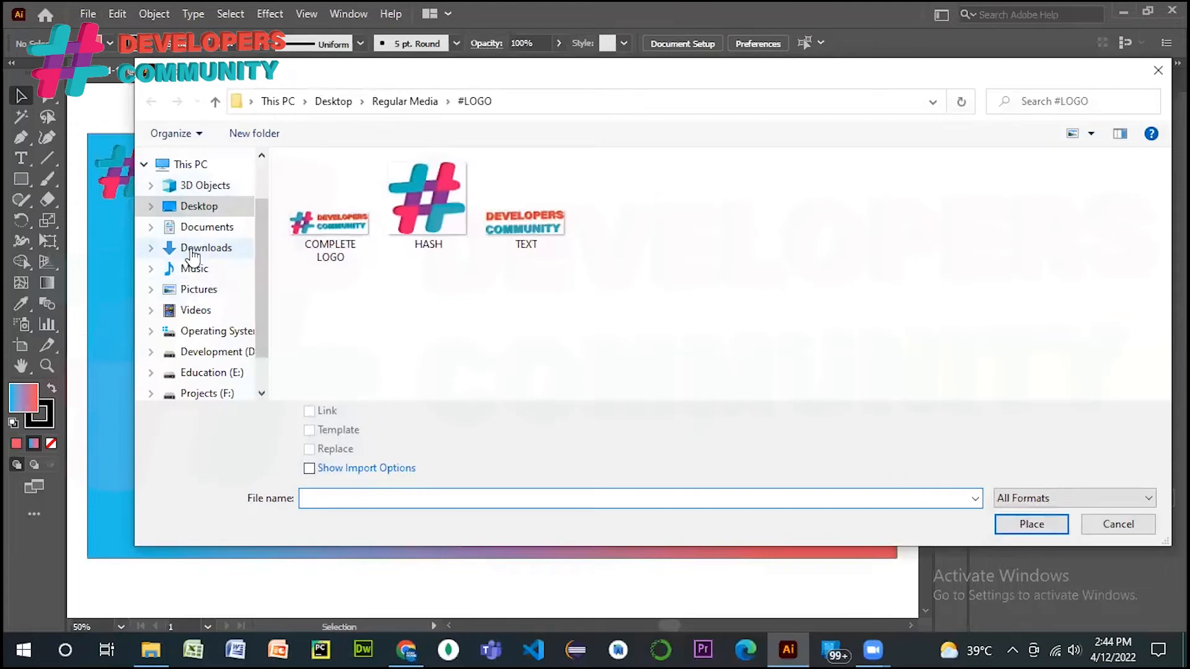
left_click(192, 250)
left_click(341, 229)
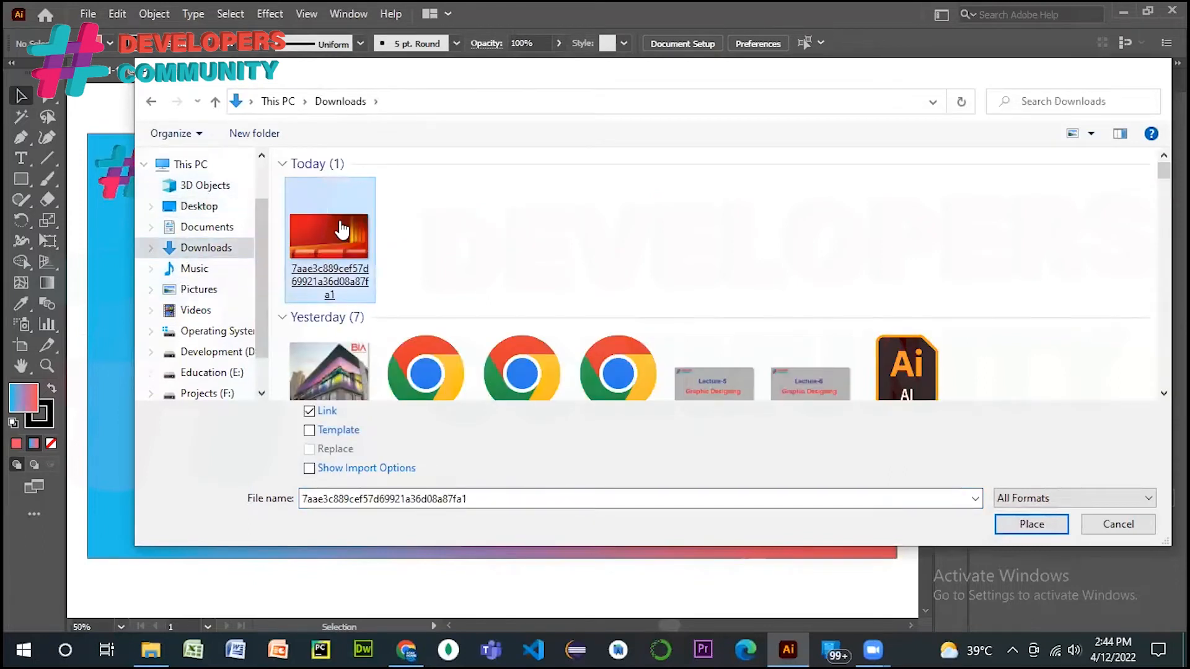
double_click(341, 230)
left_click(425, 262)
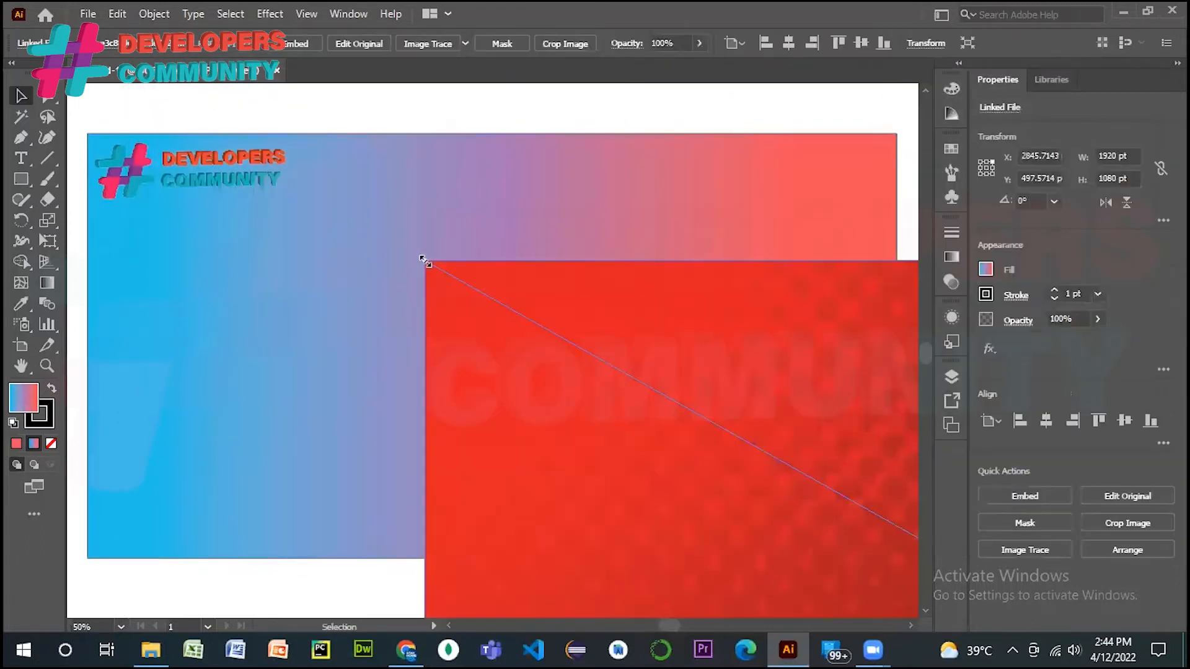
- Scale the placed red image down to about 575 × 324 pt and move it onto the gradient post
left_click_drag(680, 432, 337, 287)
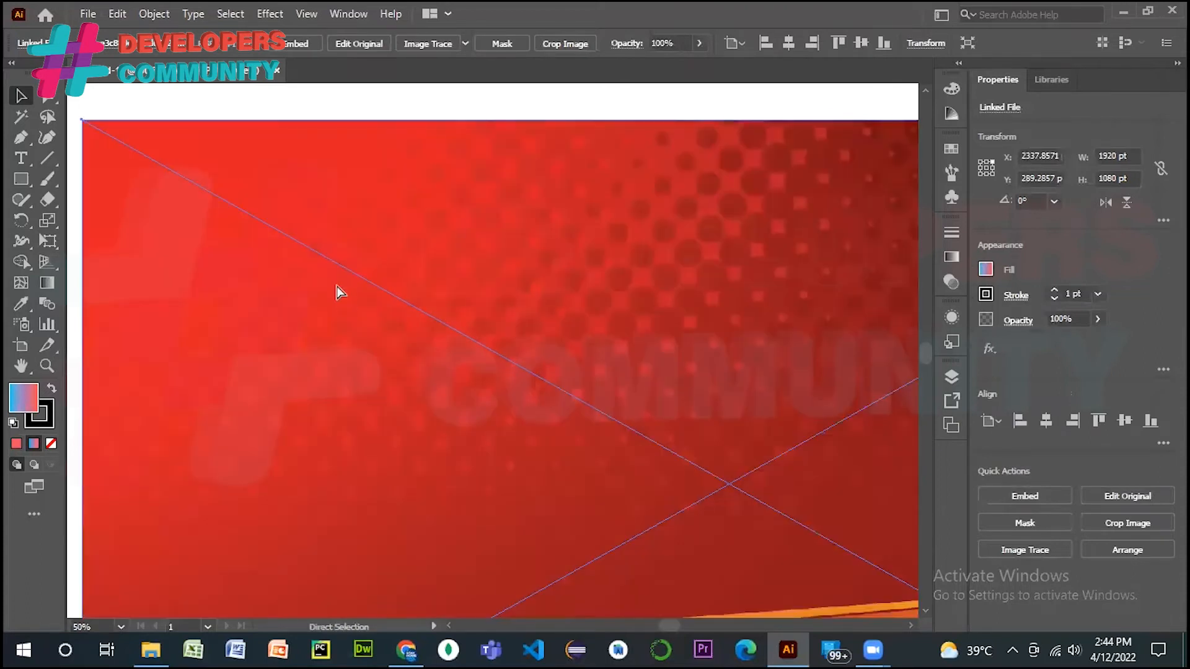
scroll(339, 290, "down", 3)
left_click_drag(516, 329, 441, 339)
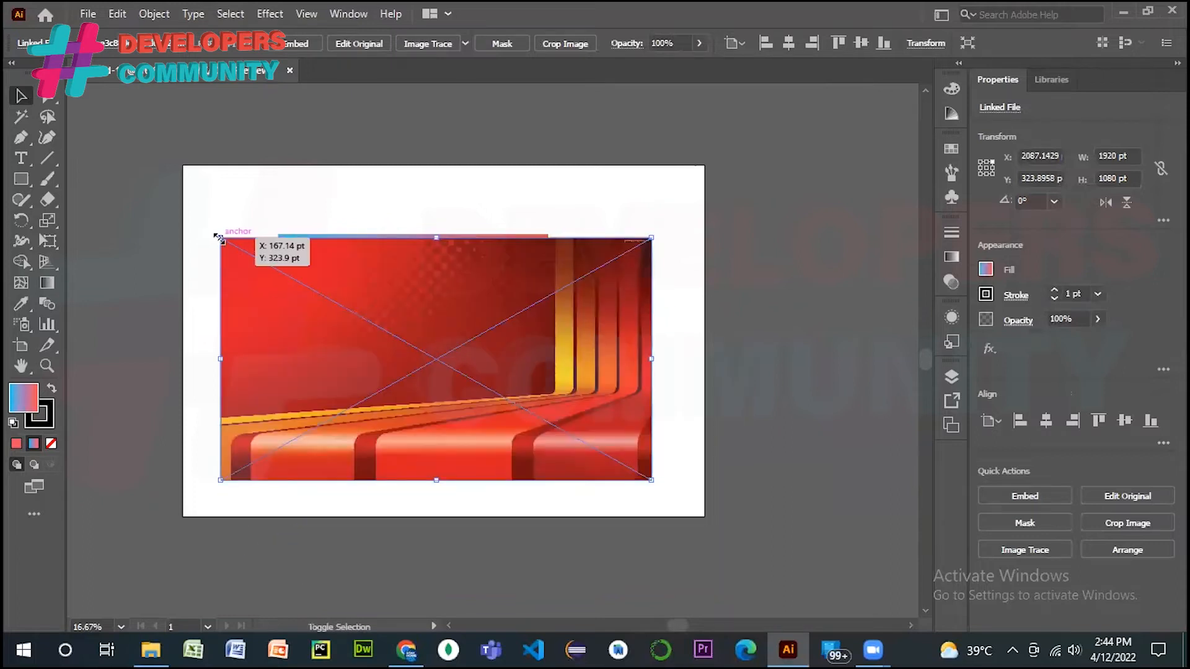
left_click_drag(218, 238, 372, 323)
left_click_drag(436, 389, 450, 334)
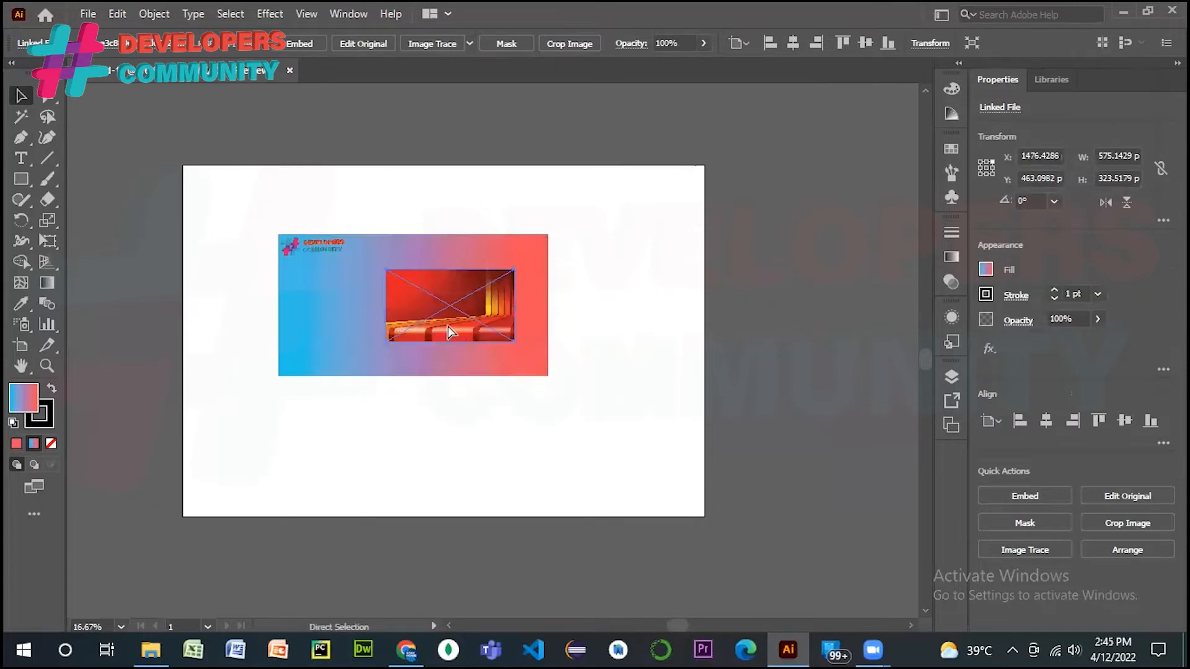
- Move the red image into the upper-right corner of the gradient rectangle, flush with its edges
key("ctrl+equal")
key("ctrl+equal")
key("ctrl+equal")
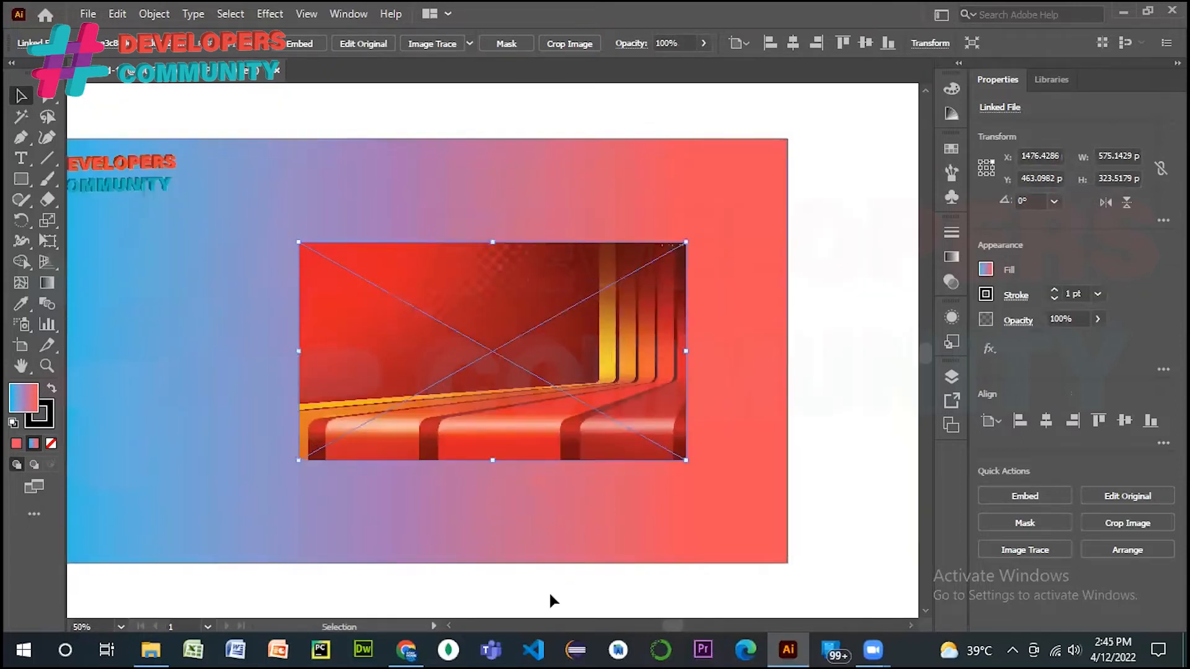
scroll(551, 596, "left", 2)
scroll(550, 595, "left", 4)
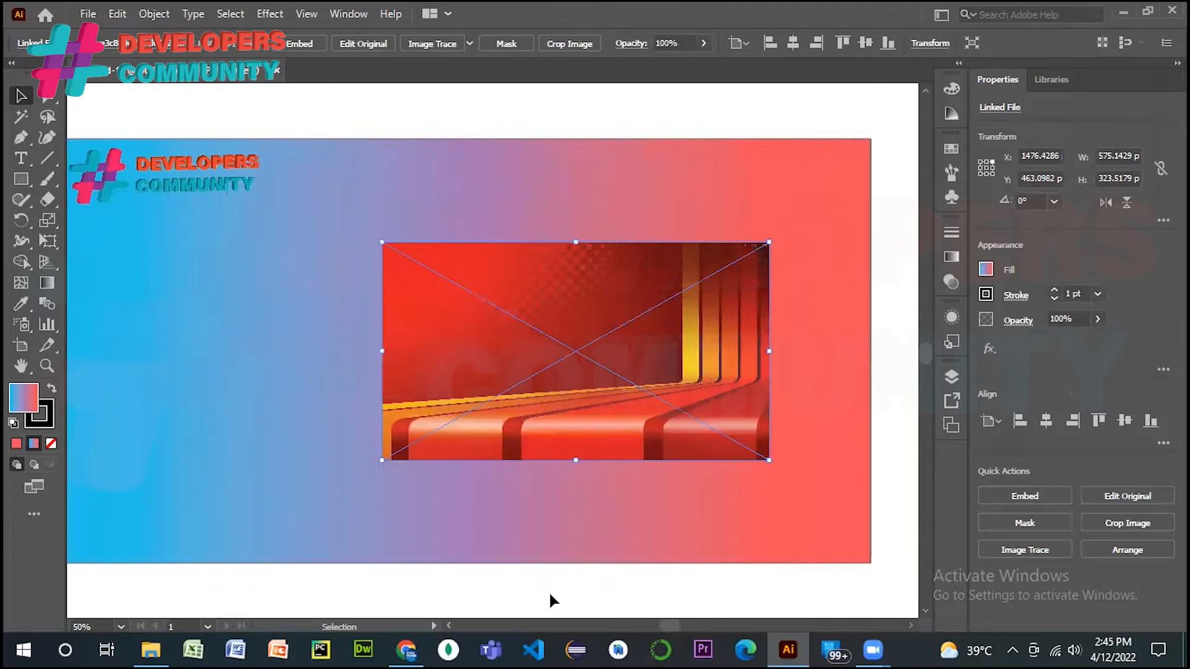
left_click_drag(687, 345, 787, 243)
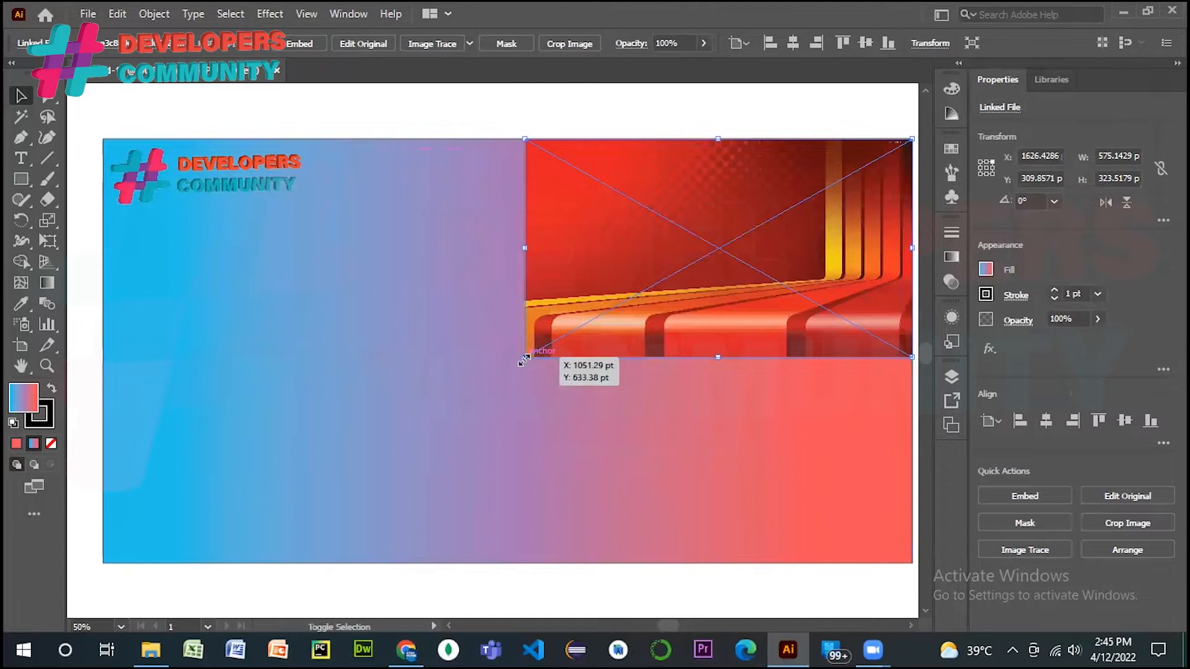
- Enlarge the red image to about 911 × 513 pt and move it to the middle of the post
left_click_drag(524, 360, 411, 420)
left_click_drag(580, 347, 493, 378)
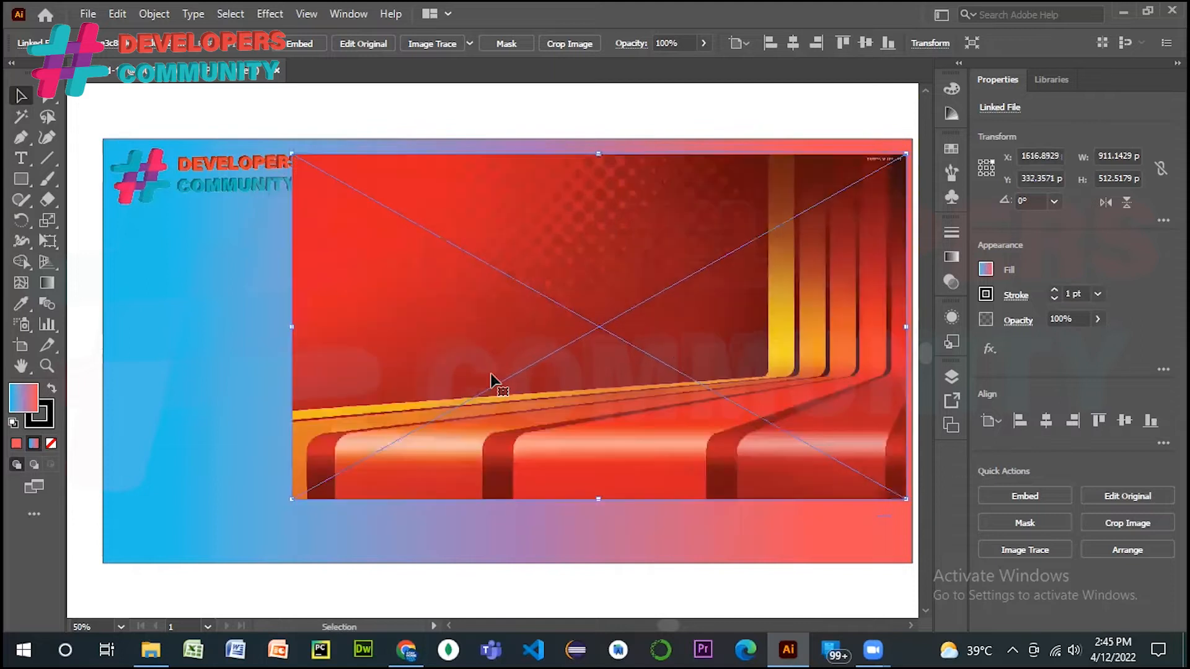
left_click_drag(600, 320, 539, 338)
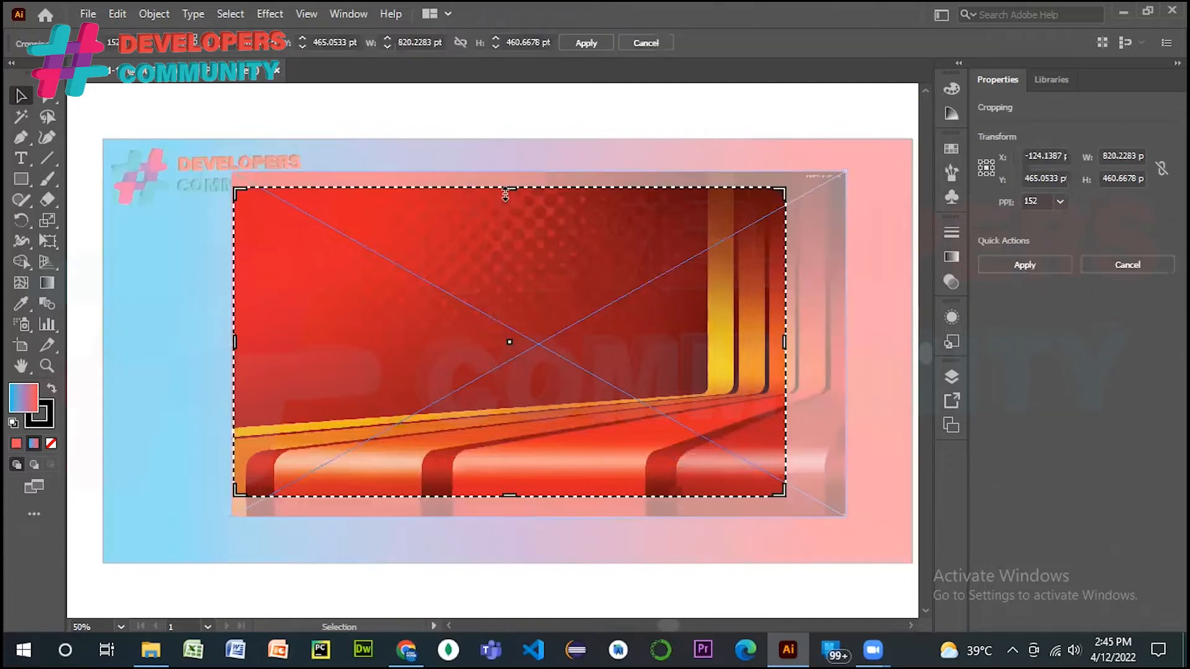
- Crop the red image to about 908 × 496 pt, trimming only its thin upper strip, and apply the crop
left_click_drag(509, 192, 509, 188)
left_click_drag(784, 344, 883, 345)
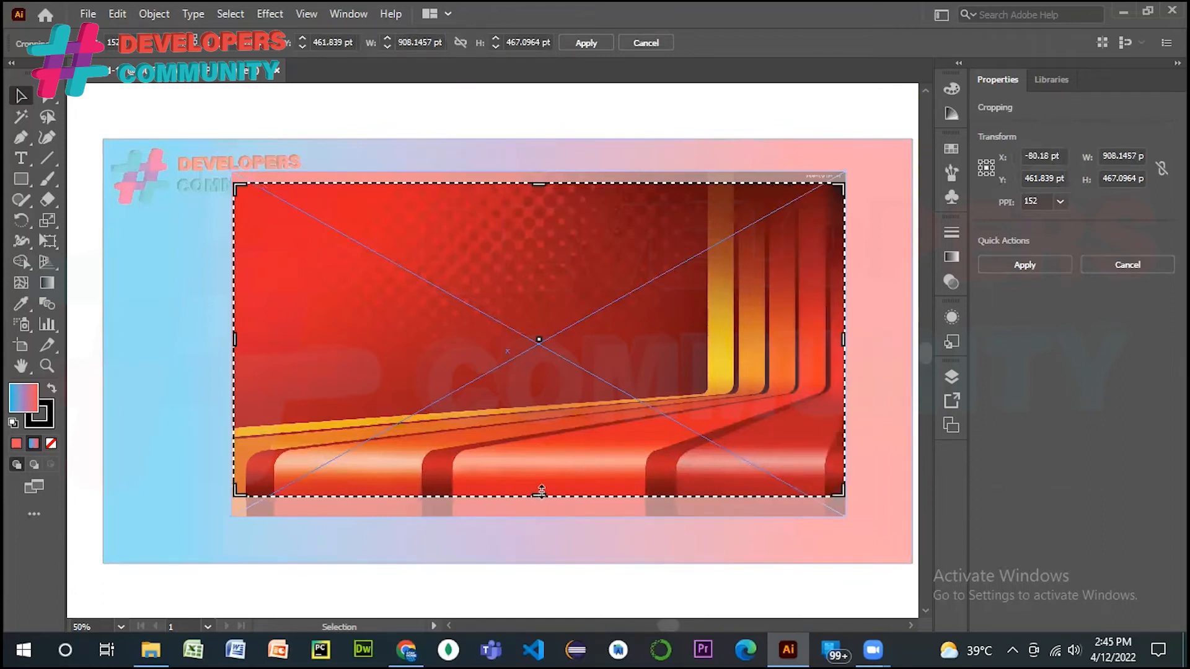
left_click_drag(541, 494, 536, 514)
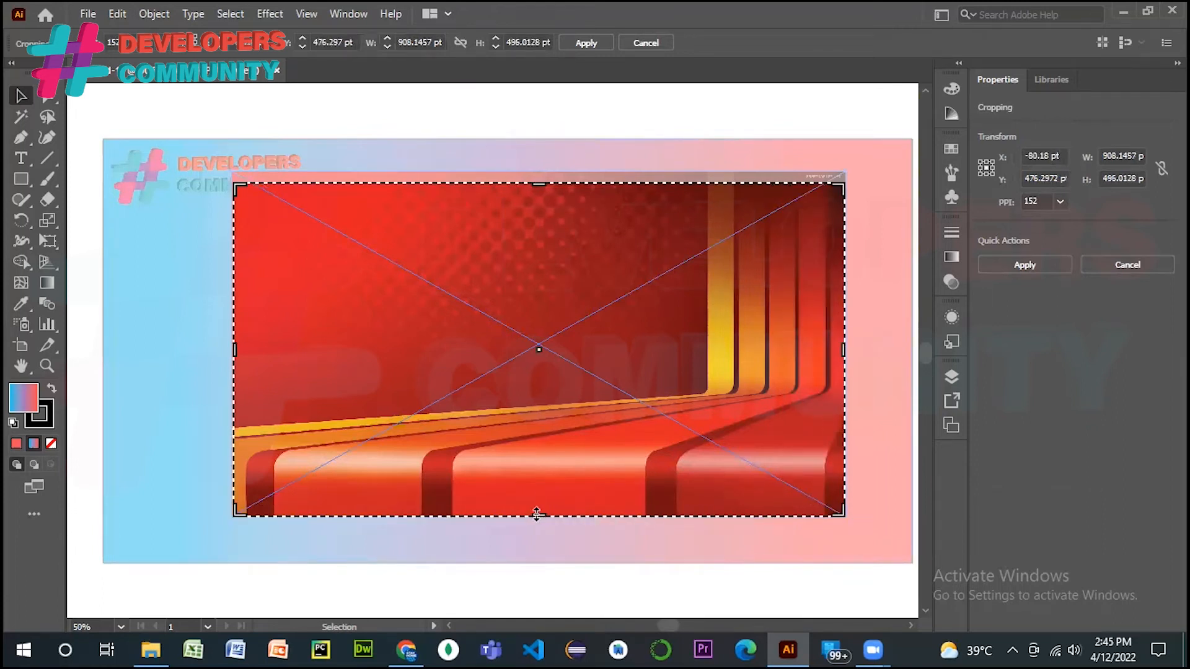
left_click(587, 43)
- Move the cropped red image into the upper-right corner of the gradient rectangle, flush with its edges
left_click_drag(589, 367, 647, 335)
left_click(49, 197)
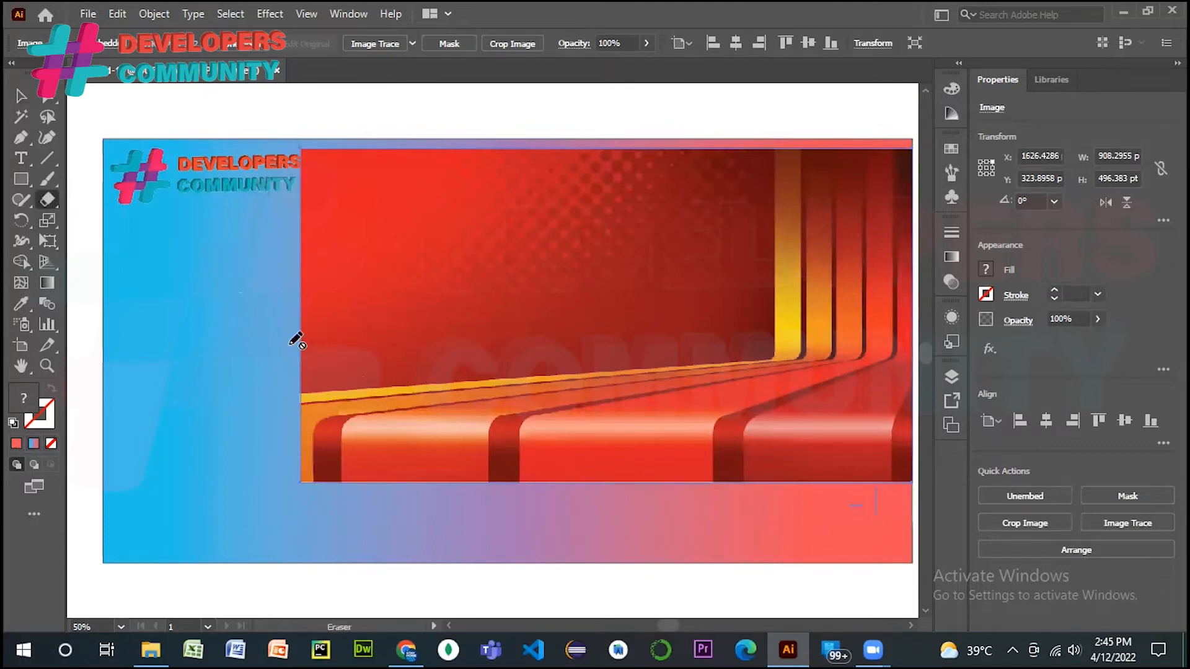
left_click(19, 98)
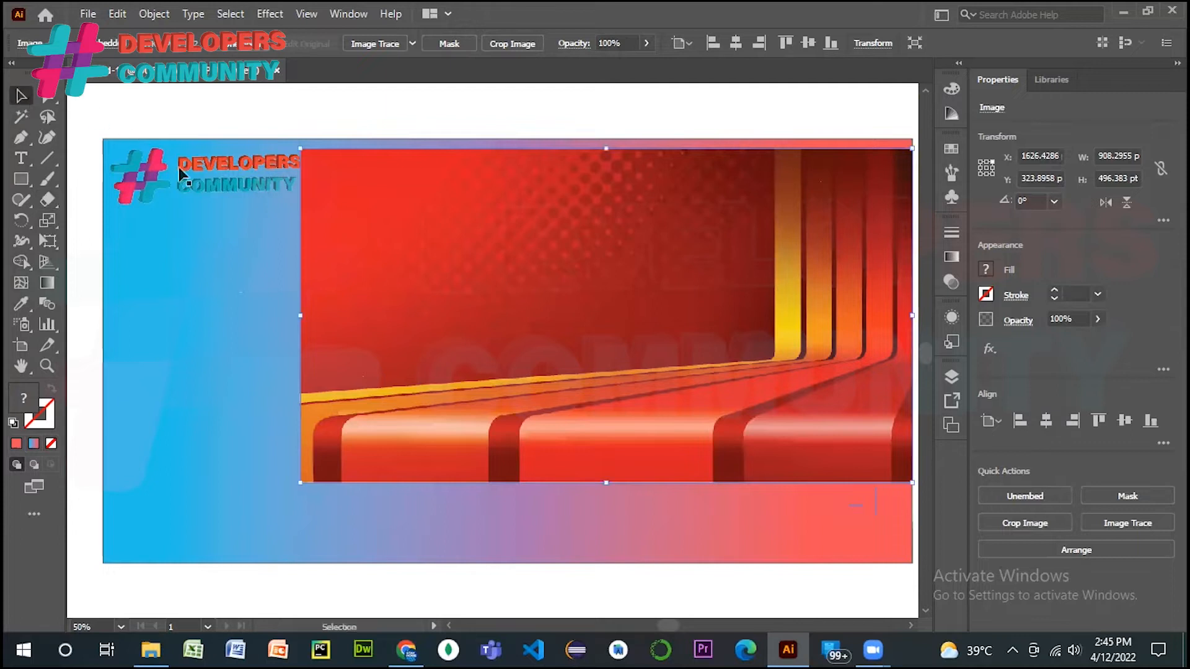
left_click_drag(796, 318, 786, 308)
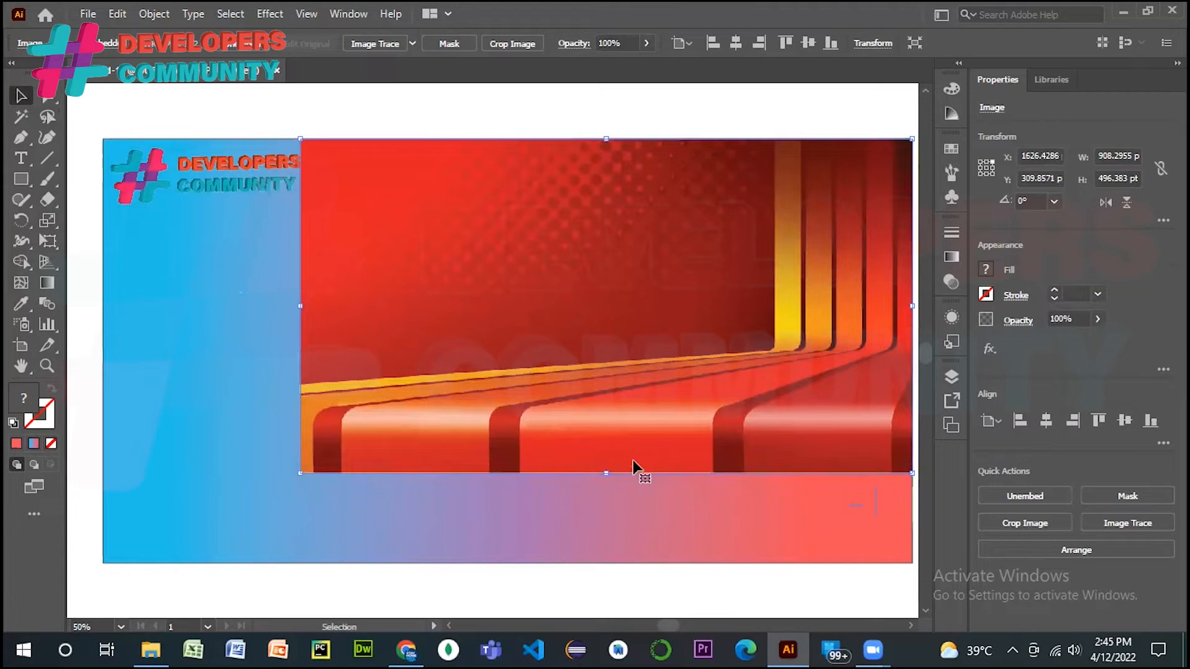
- Stretch the red image to the post's full 630 pt height and narrow it to about 514 pt wide along the right edge
left_click_drag(611, 544, 610, 566)
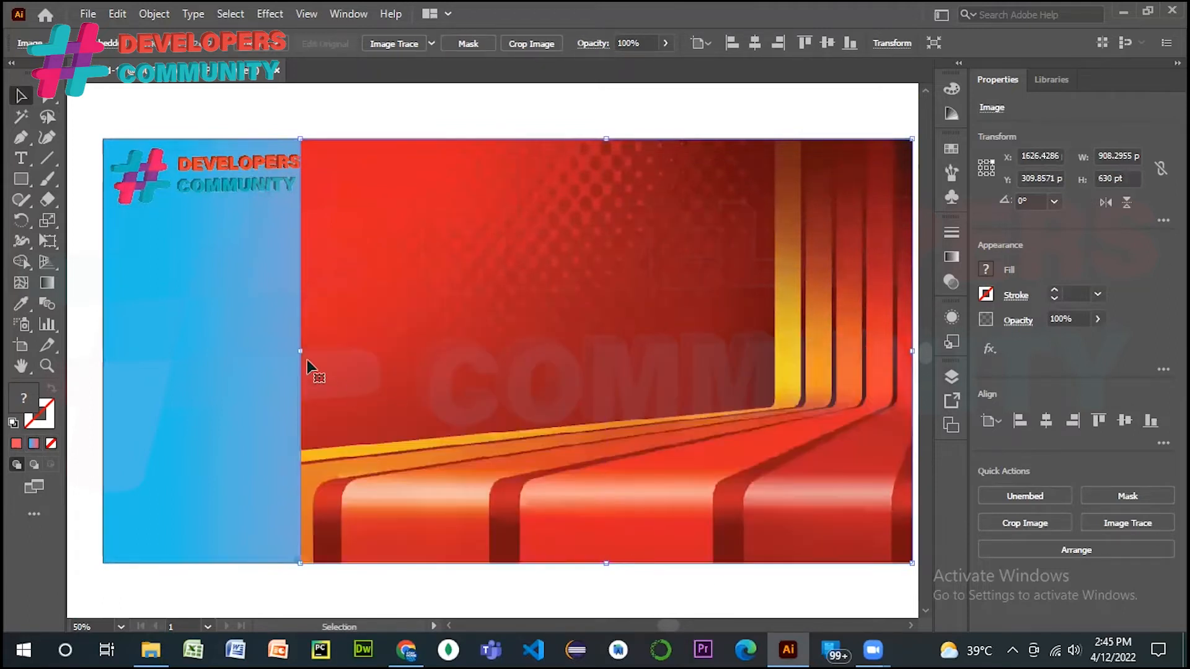
left_click_drag(301, 352, 620, 399)
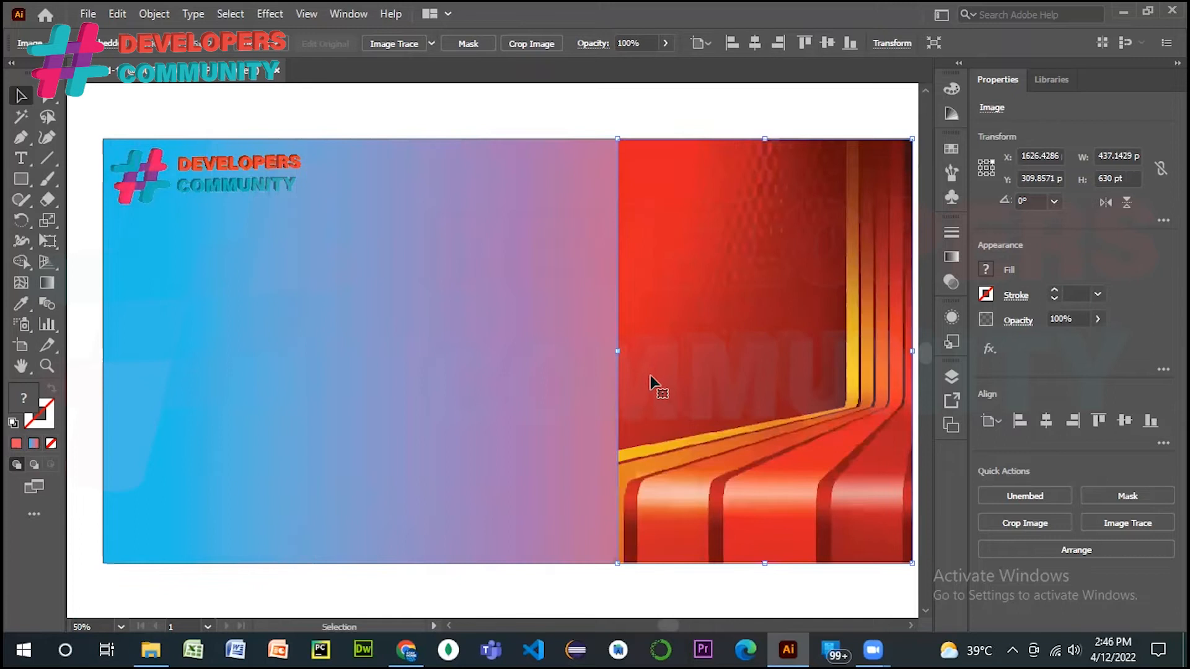
left_click_drag(615, 352, 603, 355)
left_click(605, 599)
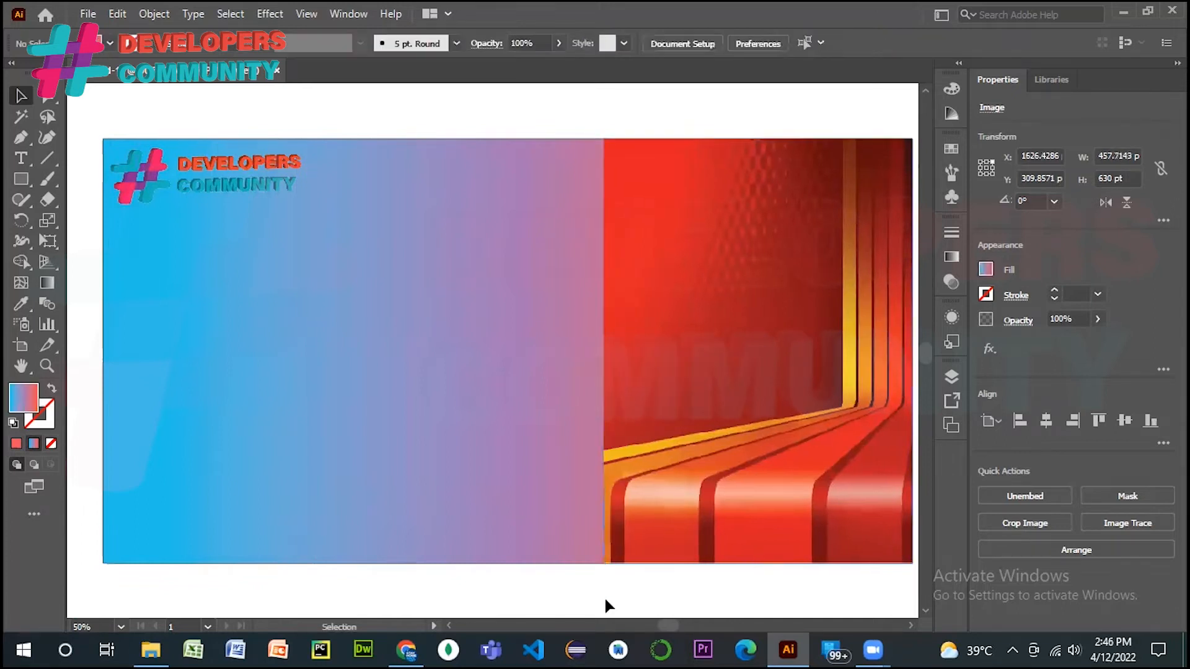
left_click(629, 427)
left_click_drag(604, 351, 565, 355)
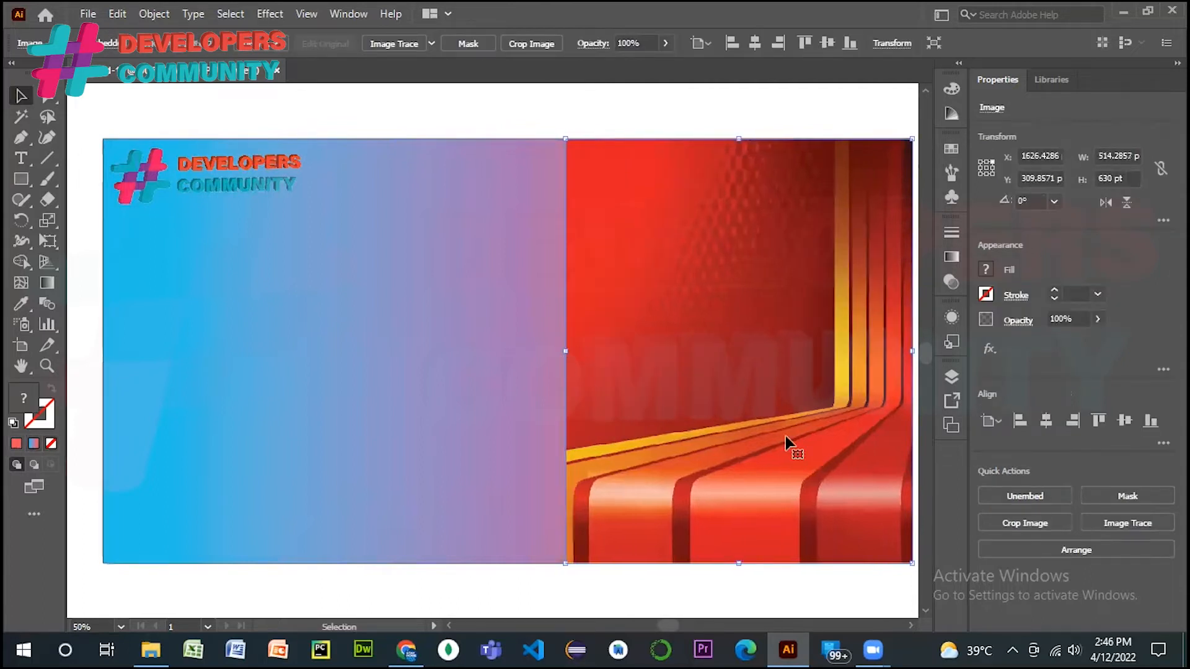
left_click(745, 113)
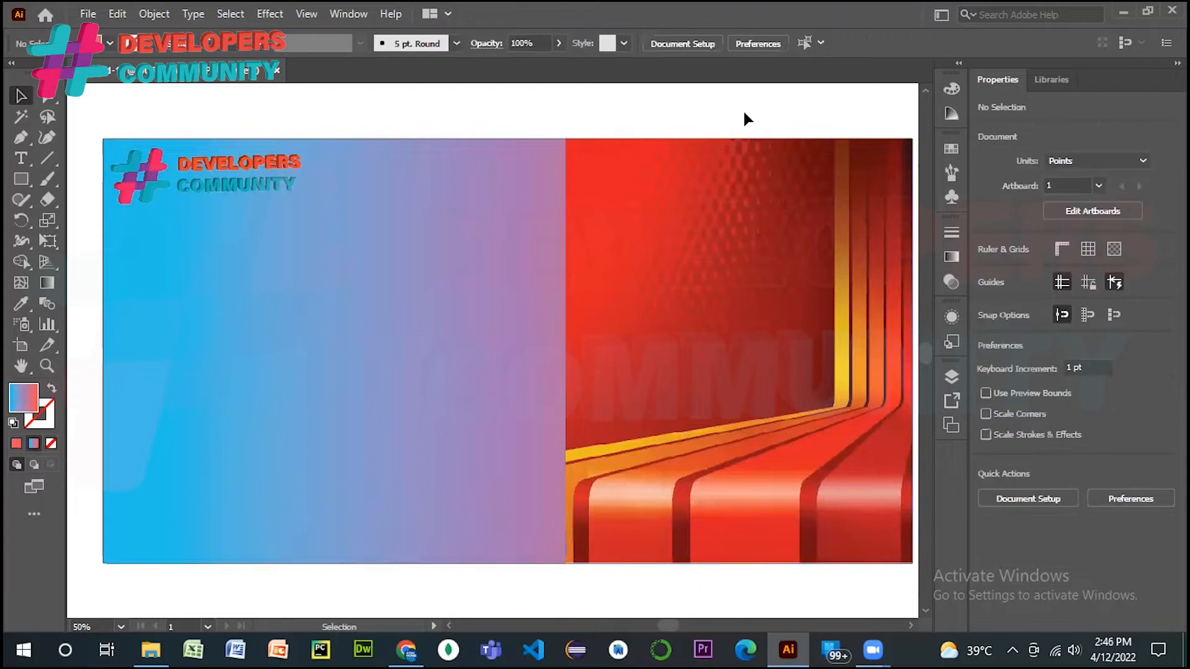
- Lower the red image's opacity to 8% and check the blend with nothing selected
left_click(759, 301)
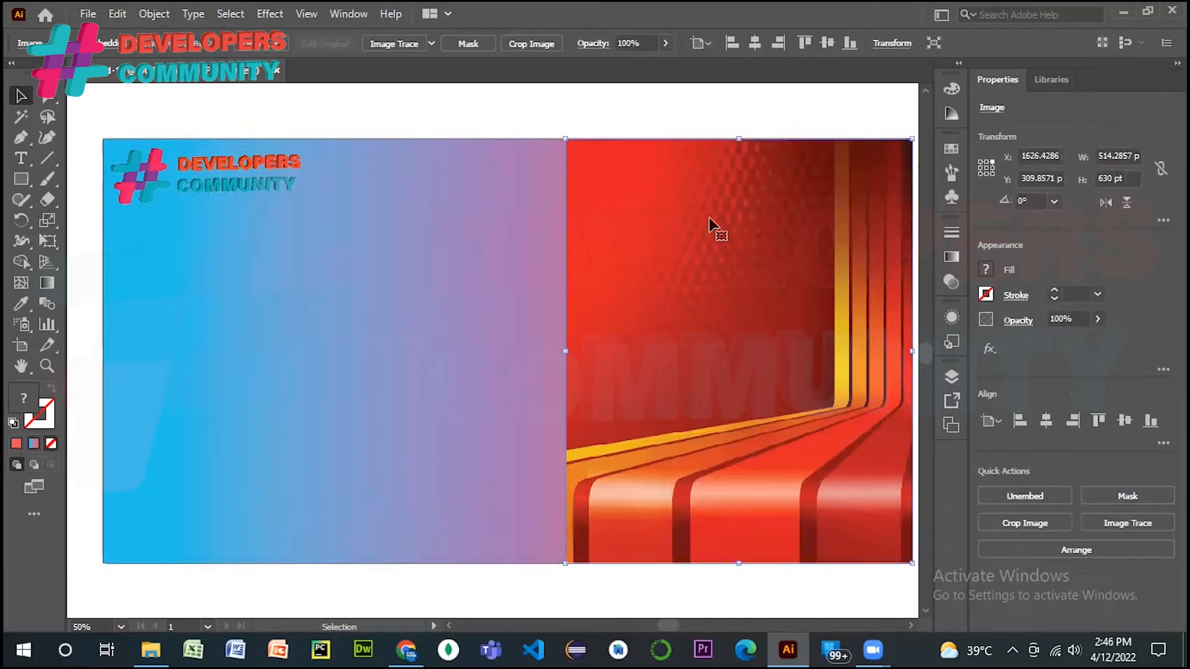
left_click(666, 44)
scroll(667, 40, "down", 11)
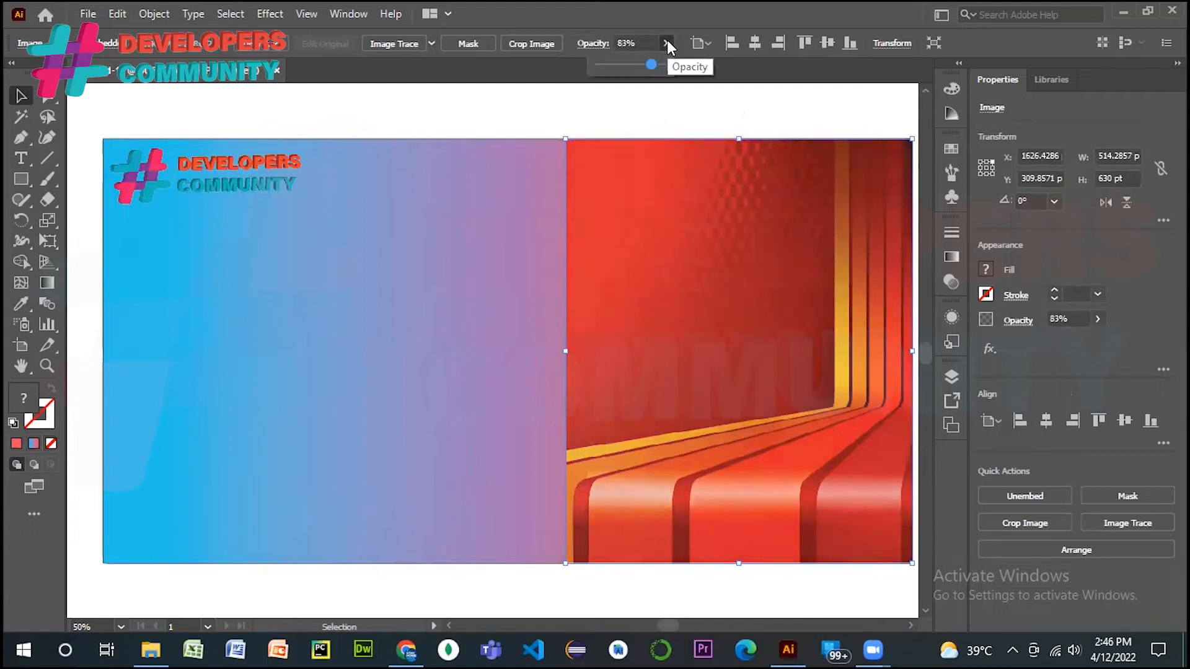
scroll(667, 39, "down", 11)
scroll(667, 39, "down", 12)
scroll(667, 40, "down", 10)
scroll(667, 40, "down", 20)
scroll(667, 40, "down", 8)
scroll(666, 39, "down", 3)
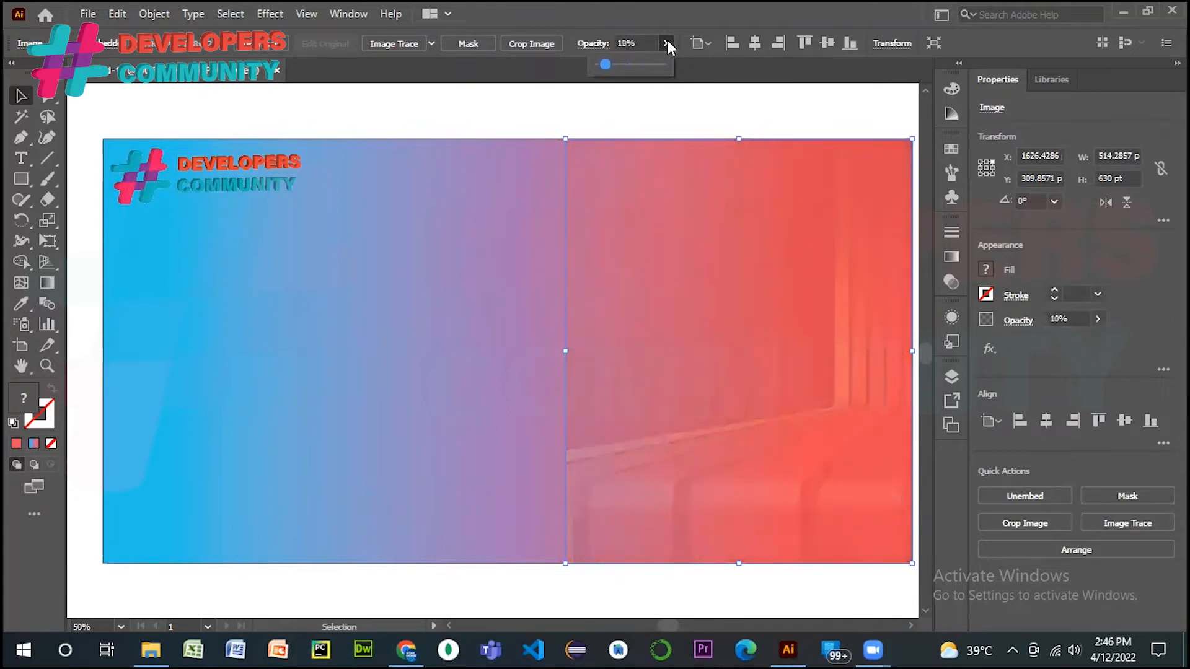
left_click(657, 104)
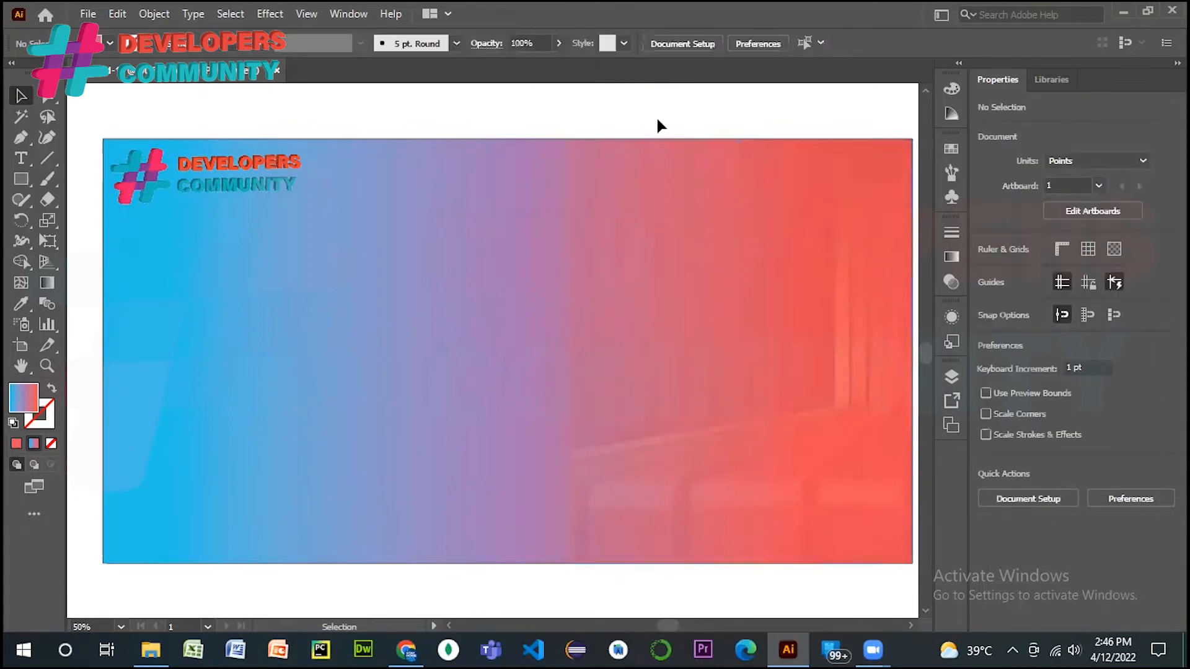
left_click(796, 329)
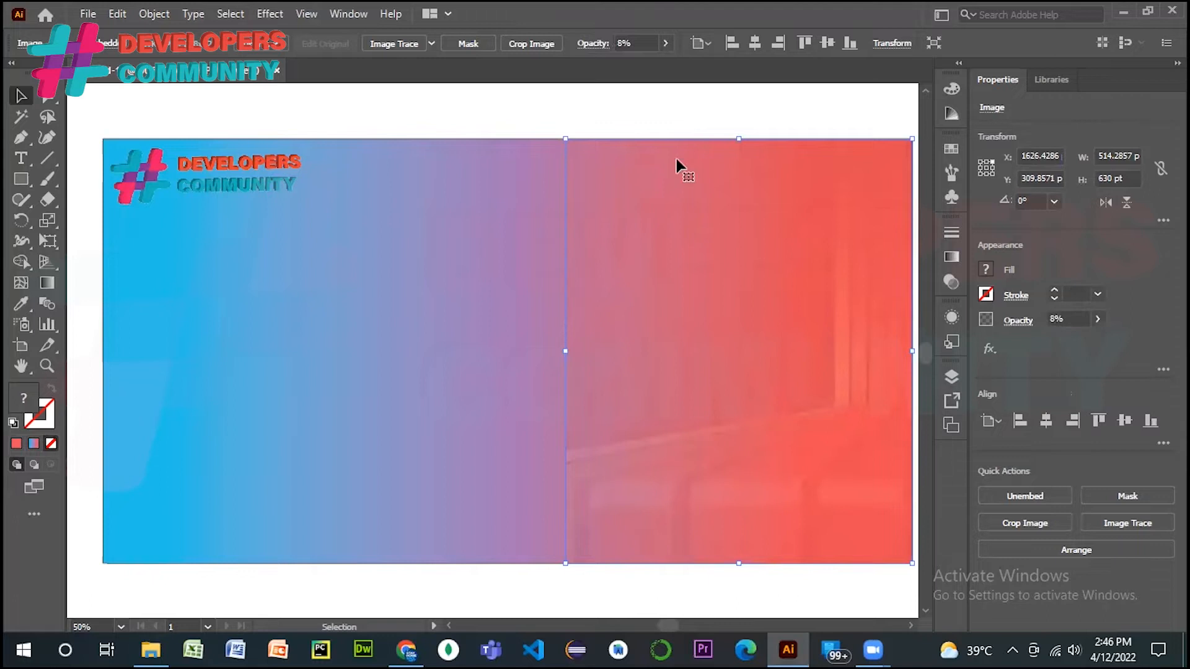
left_click(607, 102)
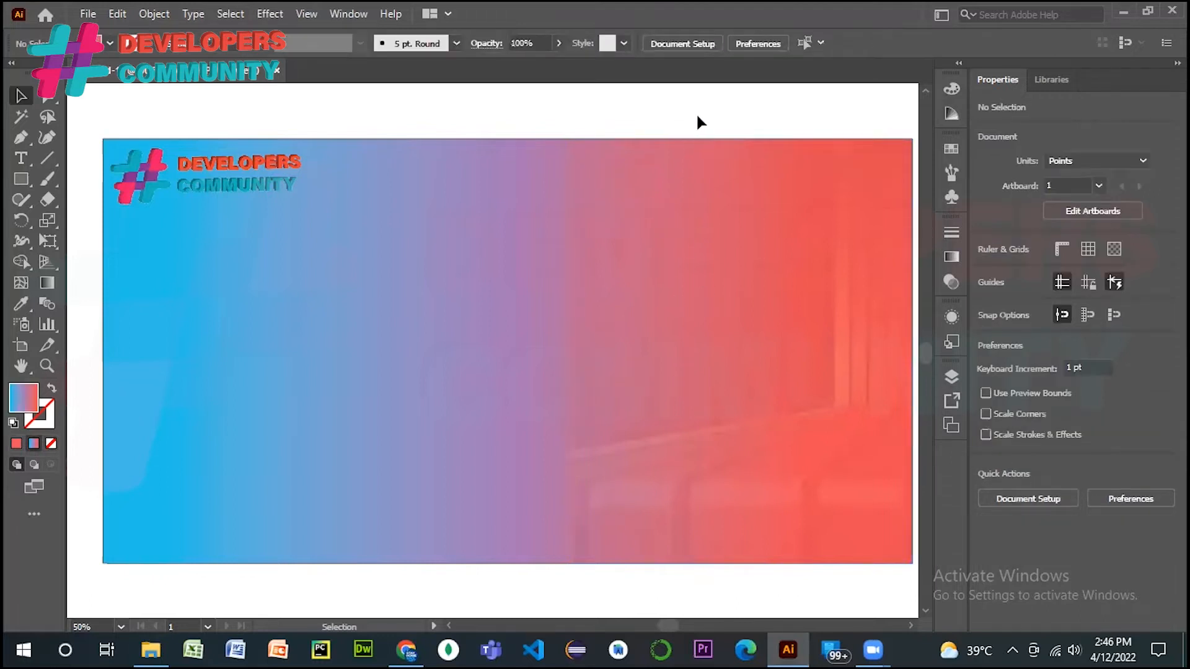
- Widen the faded red image toward the left to about 554 pt, keeping its right edge in place
left_click(638, 316)
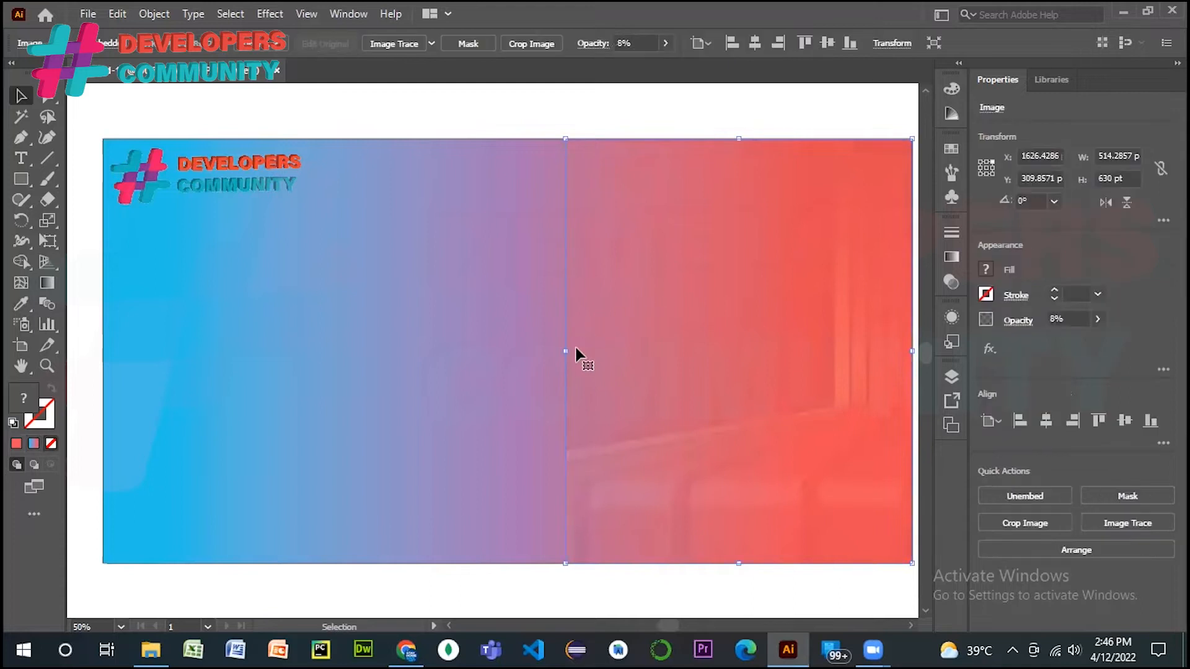
left_click_drag(564, 352, 539, 352)
left_click(582, 117)
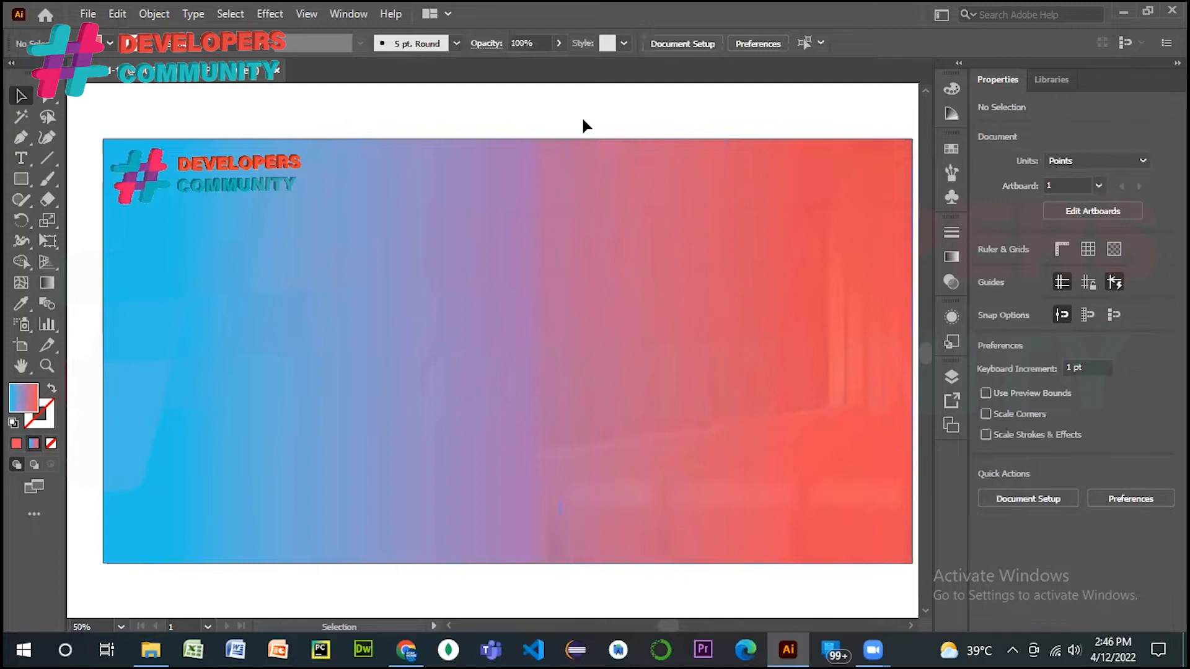
- Try the red image at 3% opacity against the gradient background
left_click(626, 264)
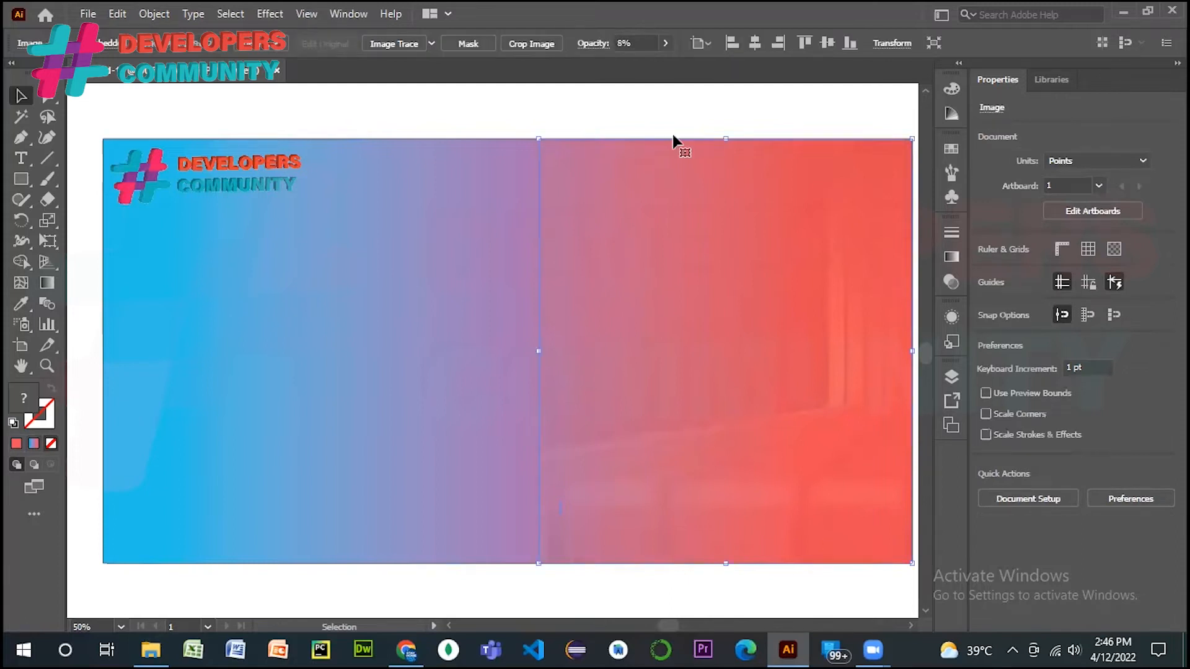
left_click(667, 43)
scroll(667, 43, "up", 4)
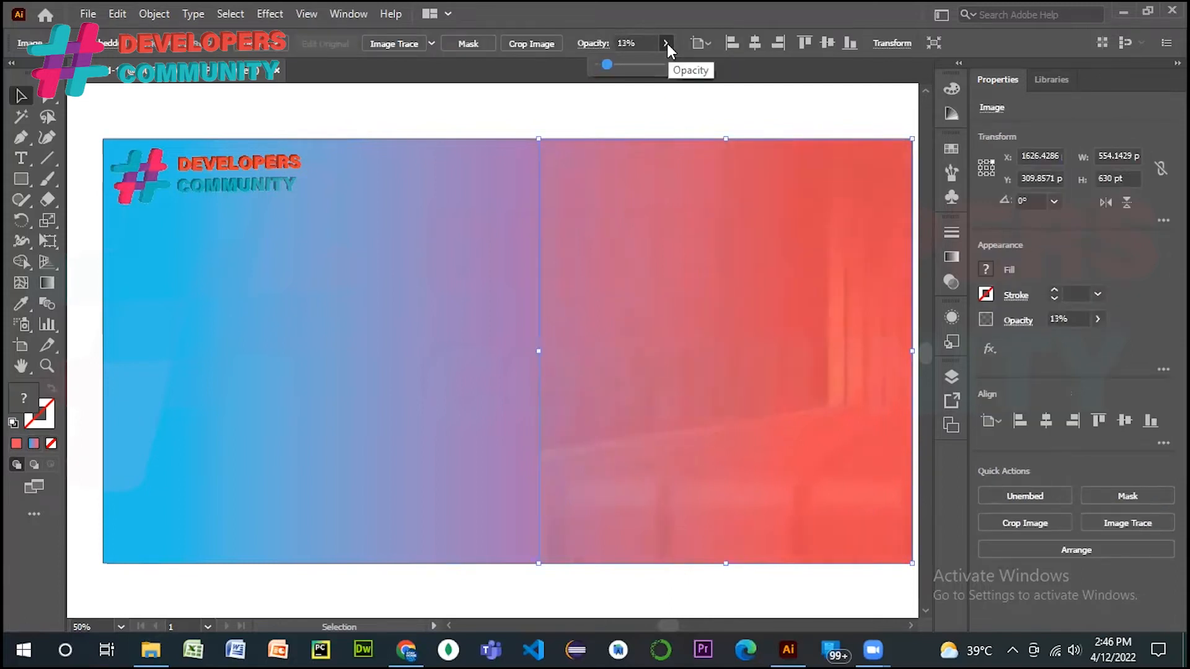
scroll(667, 43, "down", 8)
left_click(687, 105)
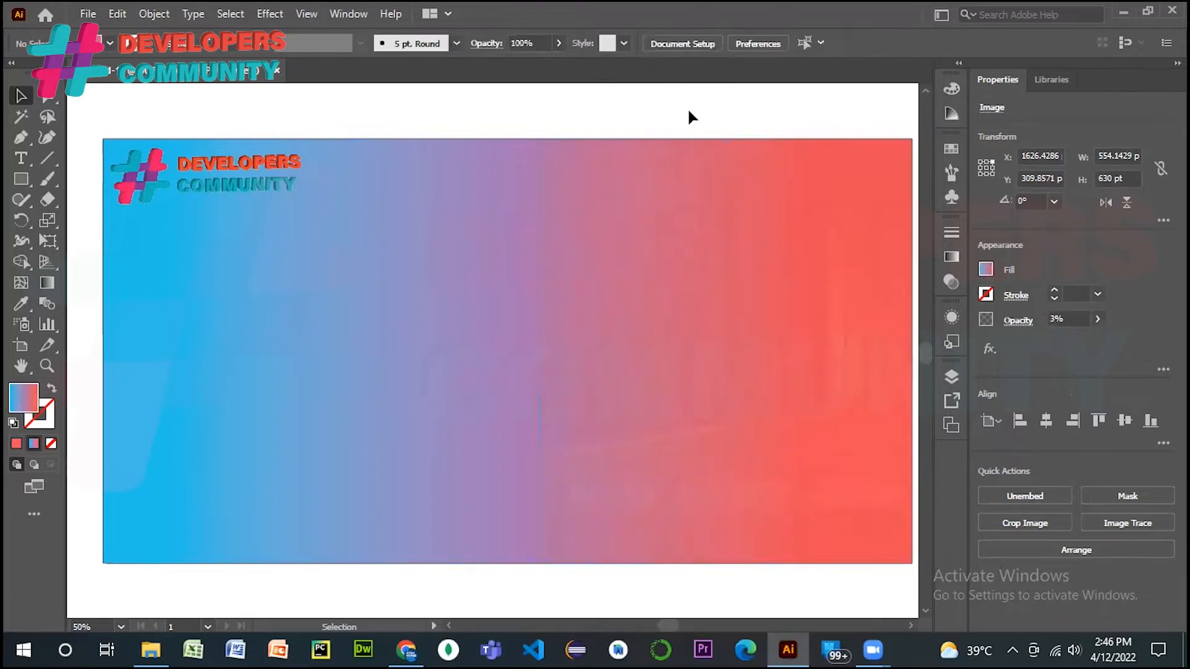
left_click(839, 389)
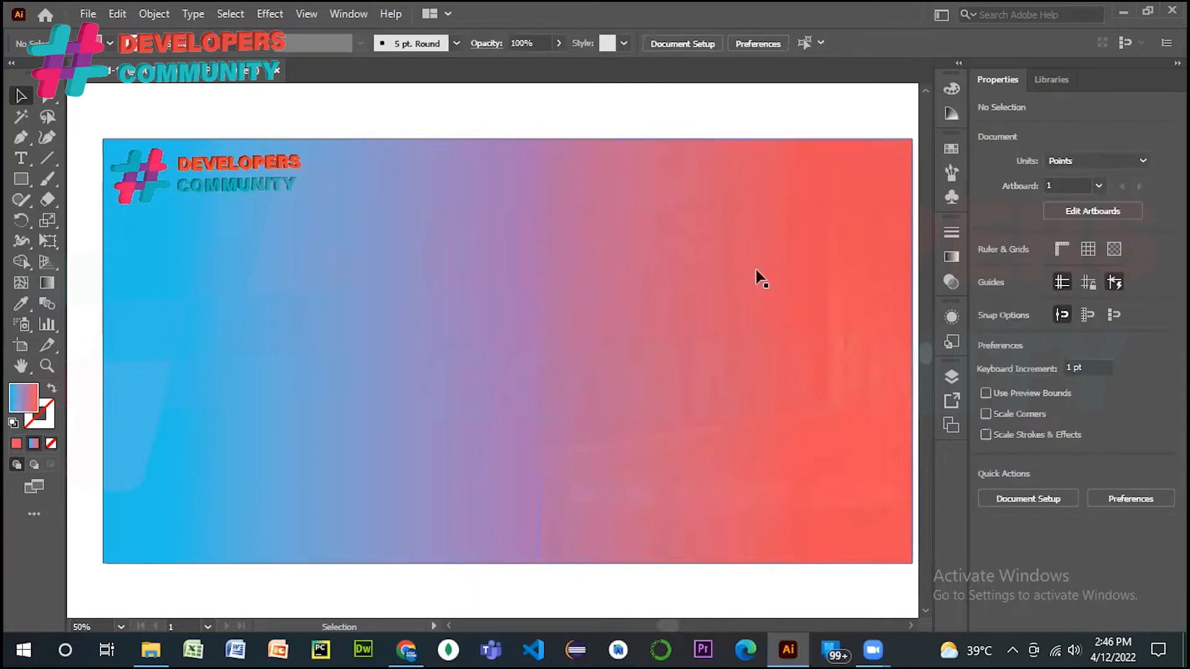
- Set the red image's opacity to 15% and deselect it
left_click(773, 307)
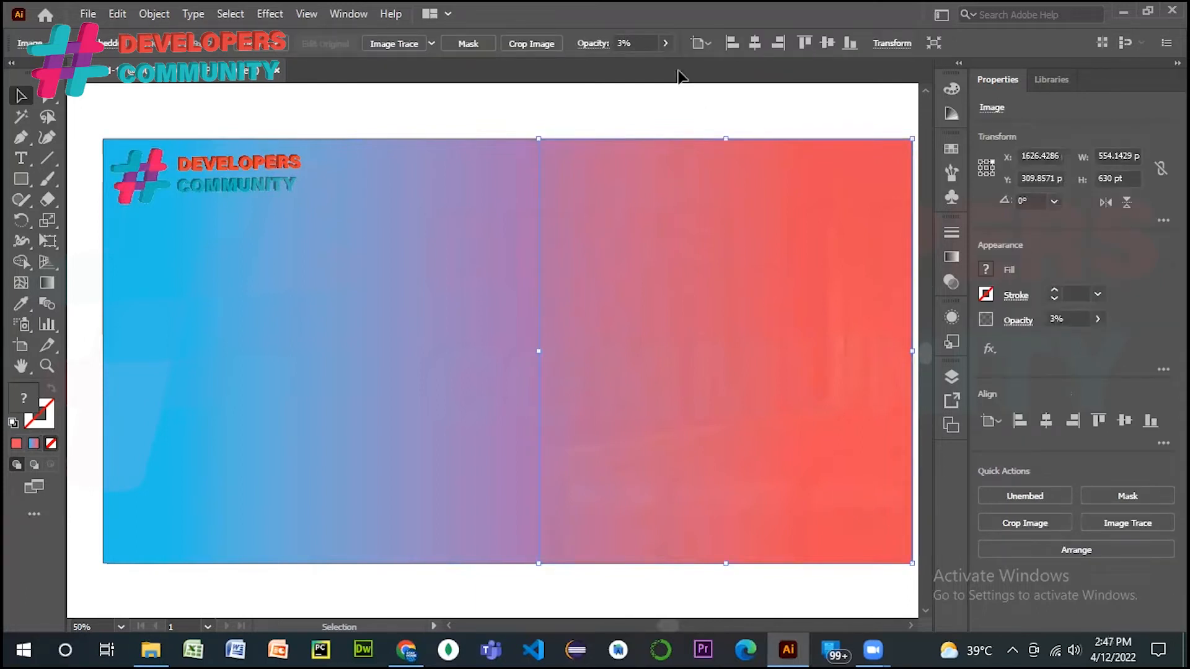
left_click(665, 44)
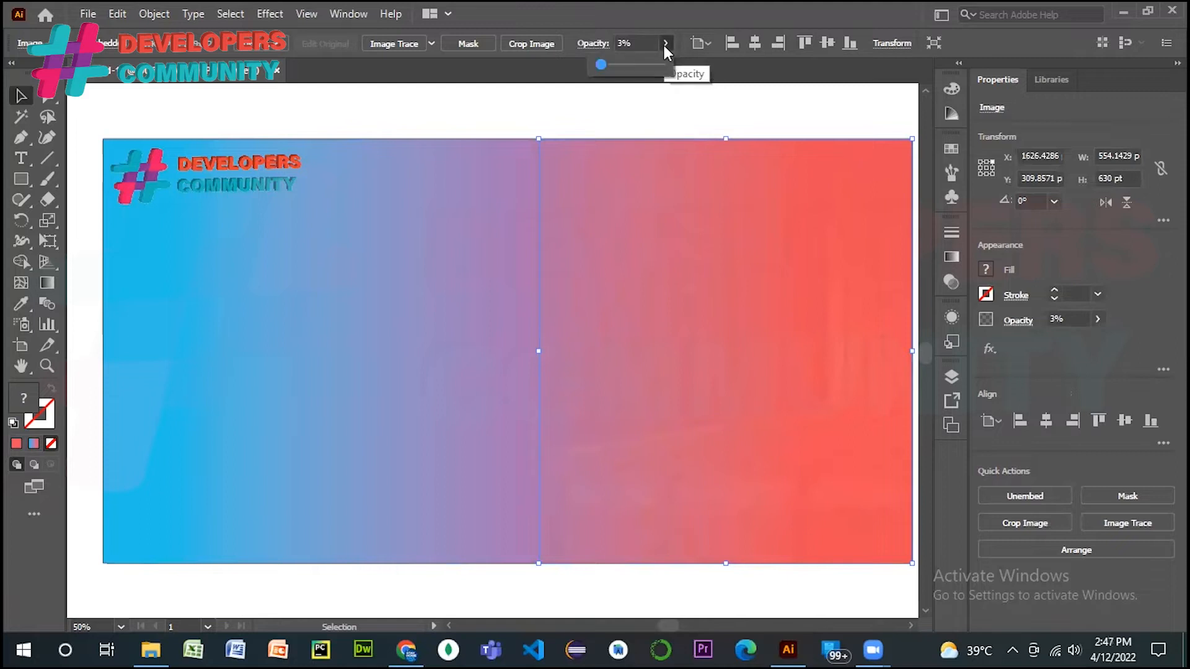
scroll(663, 46, "up", 9)
scroll(664, 46, "up", 2)
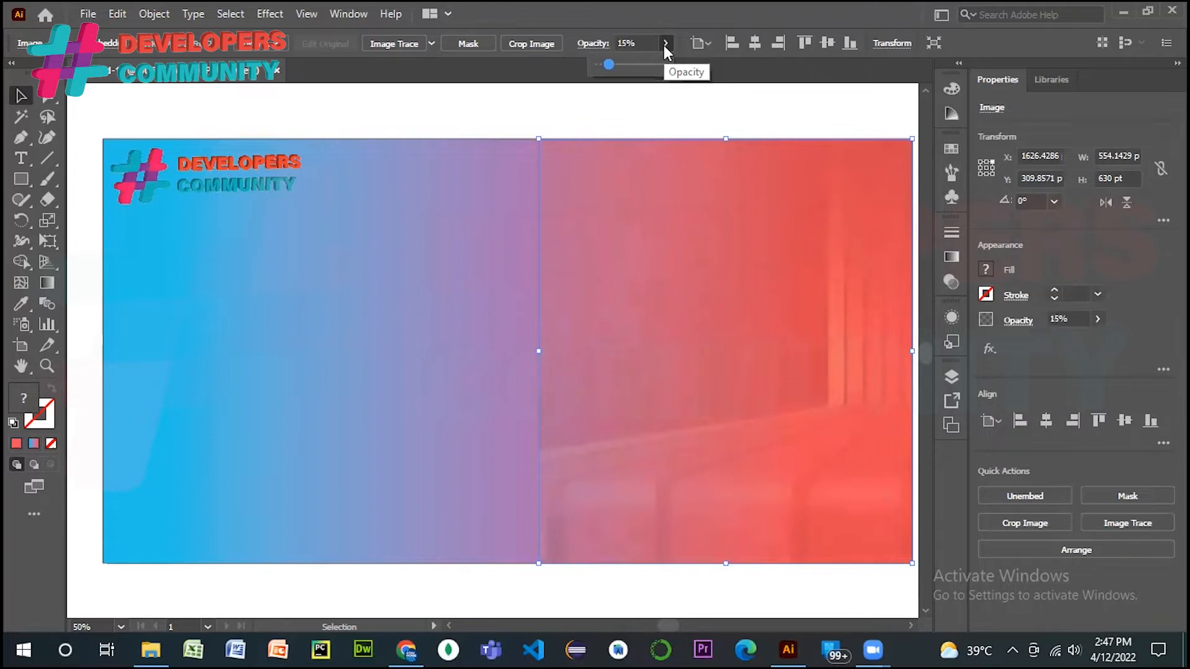
left_click(647, 119)
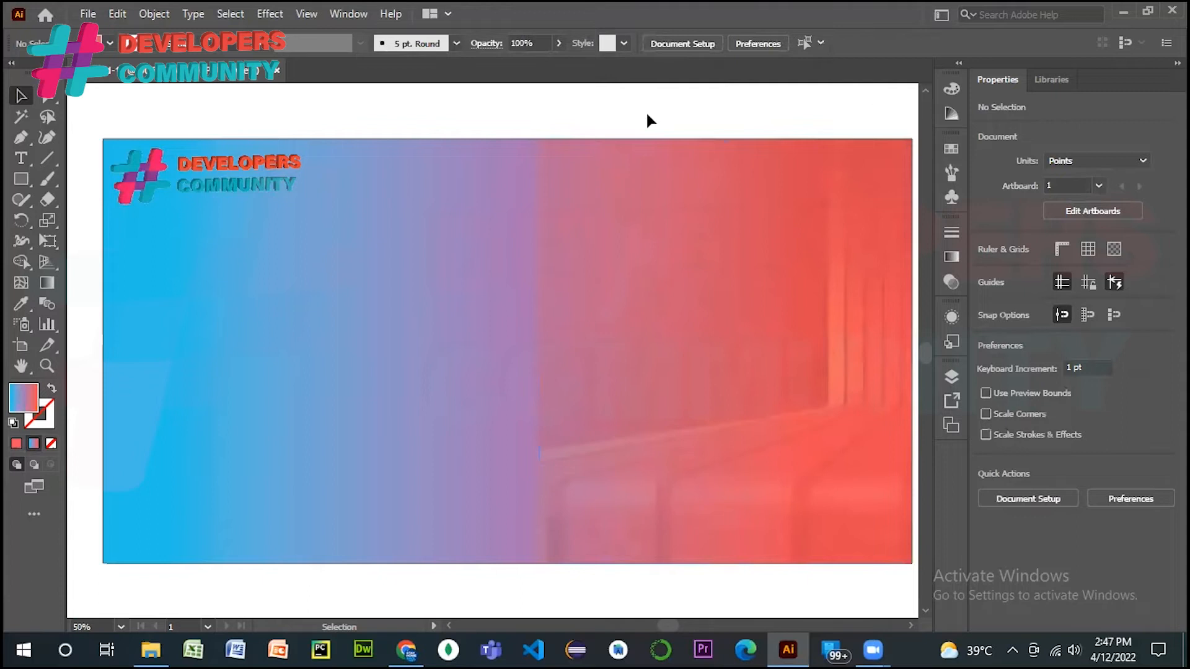
- Switch to Chrome and open the Abstract Graphic Design PNG Background image from PNG Mart in the Google Images results
left_click(406, 650)
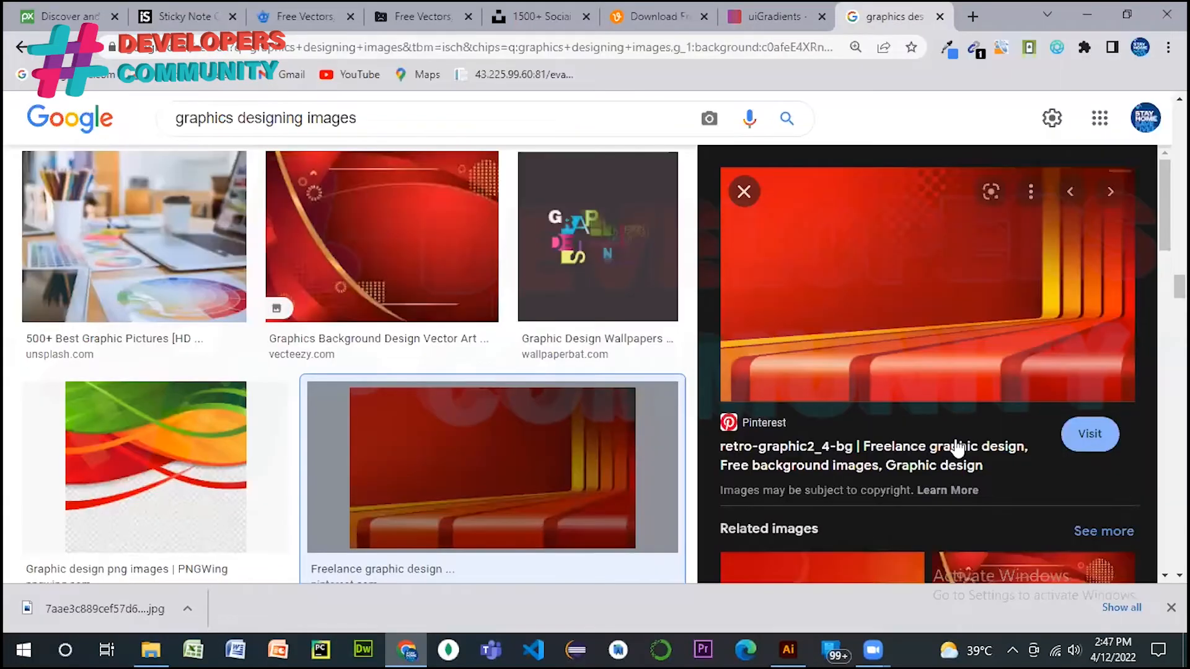
scroll(928, 365, "down", 8)
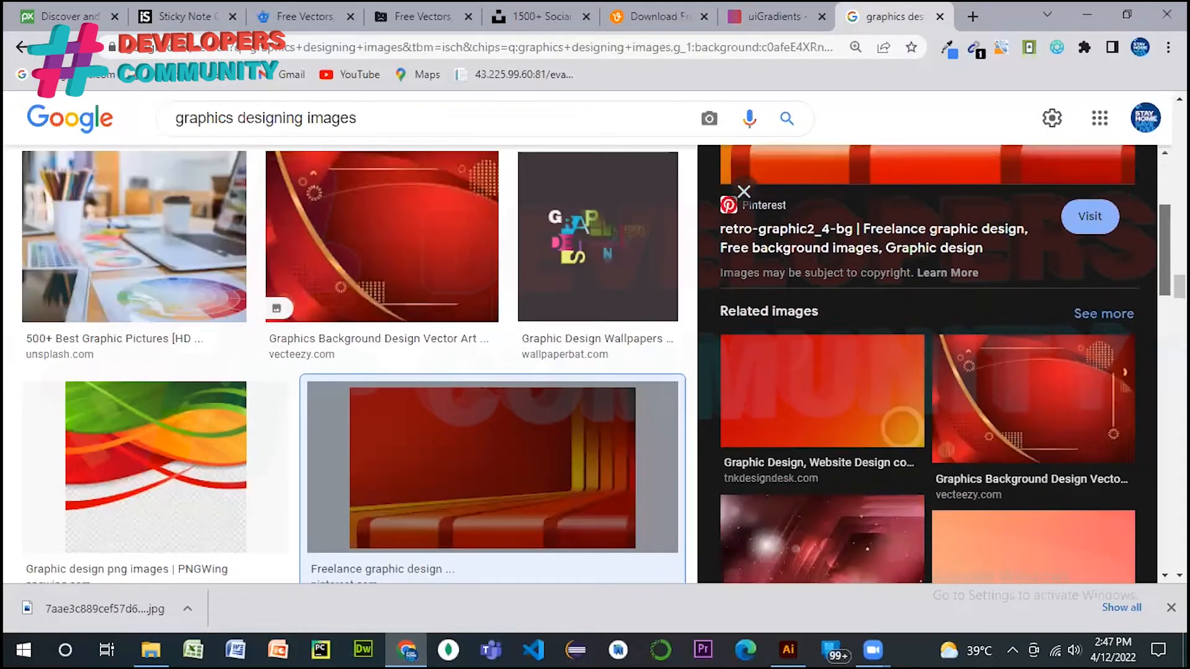
left_click_drag(1179, 287, 1180, 462)
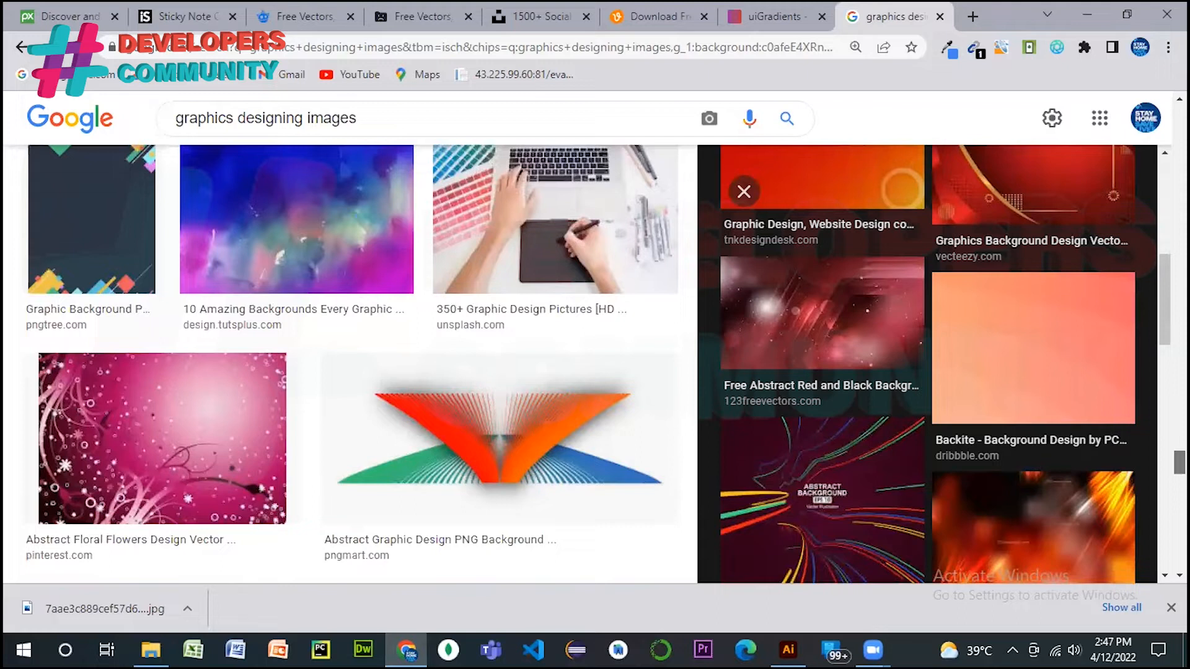
left_click(508, 458)
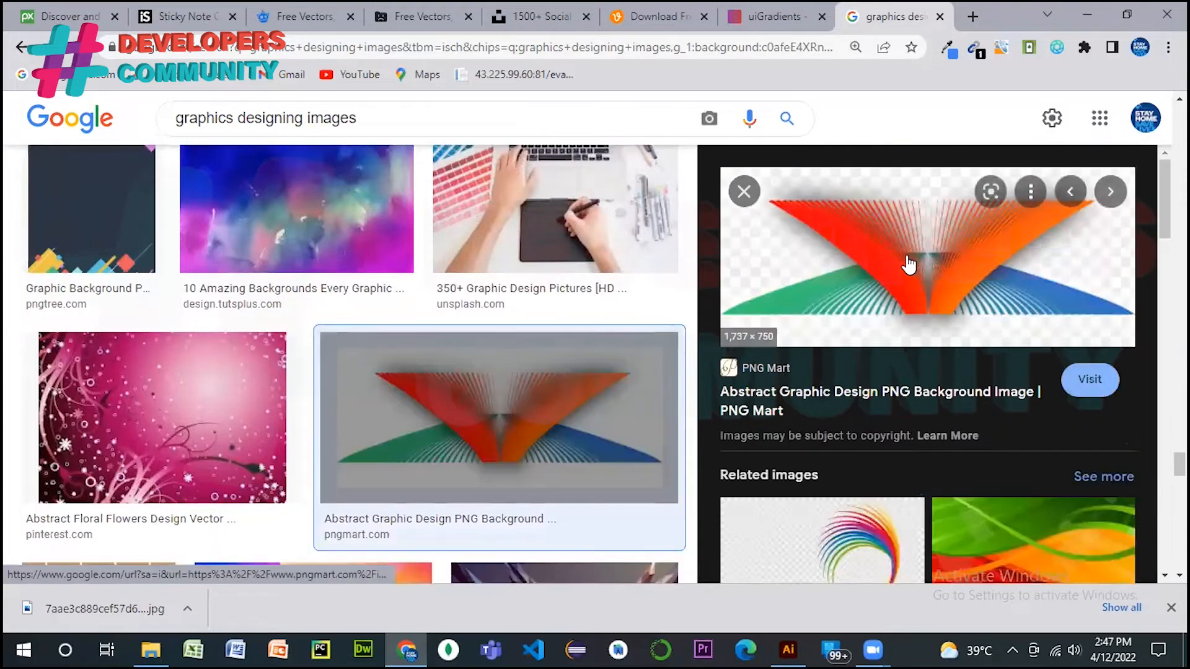
- Save the previewed PNG Mart image to Downloads as Abstract-Graphic-Design-PNG-Background-Image in PNG format
scroll(1103, 231, "down", 4)
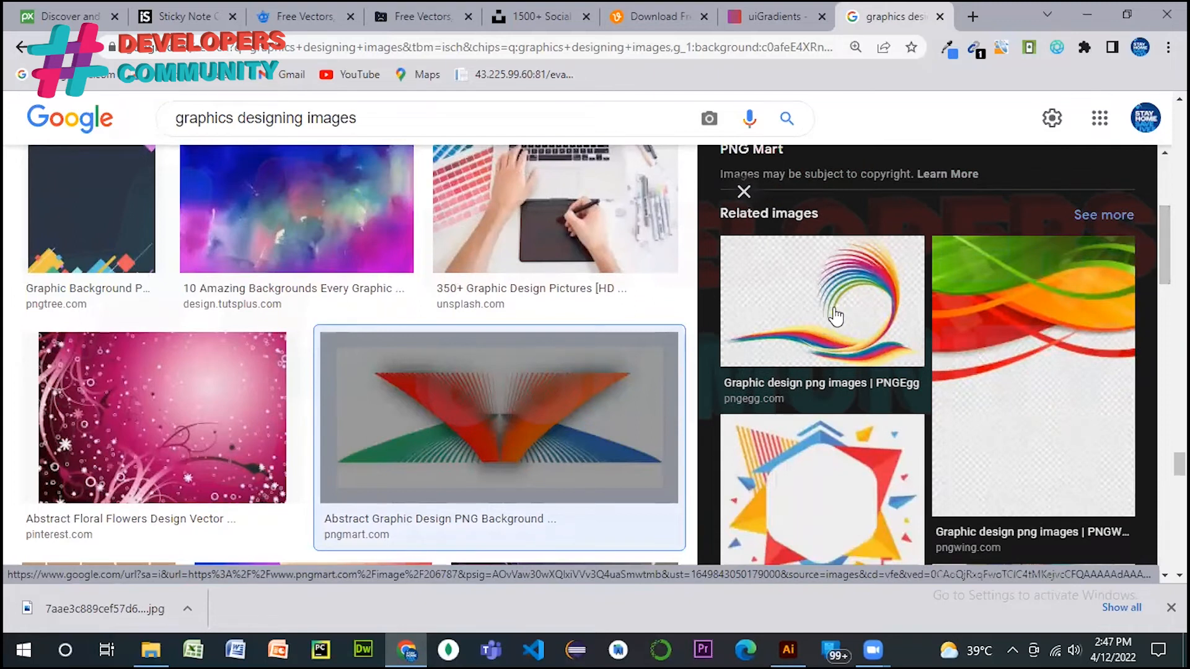
scroll(1154, 298, "down", 5)
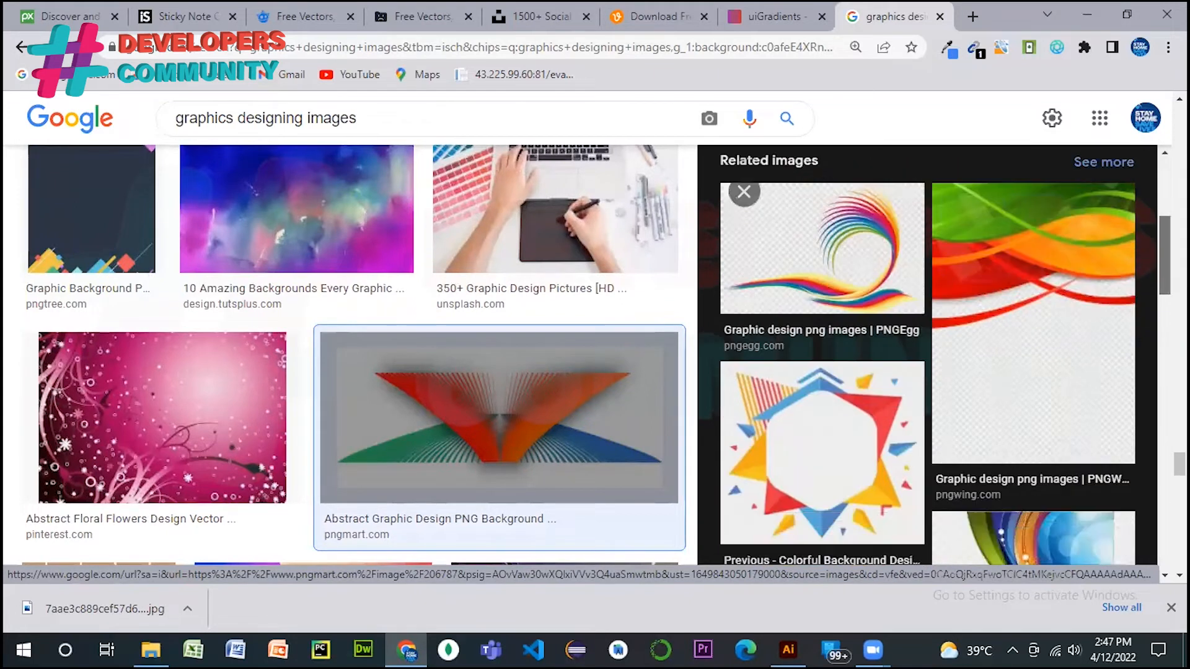
left_click_drag(1154, 296, 1154, 173)
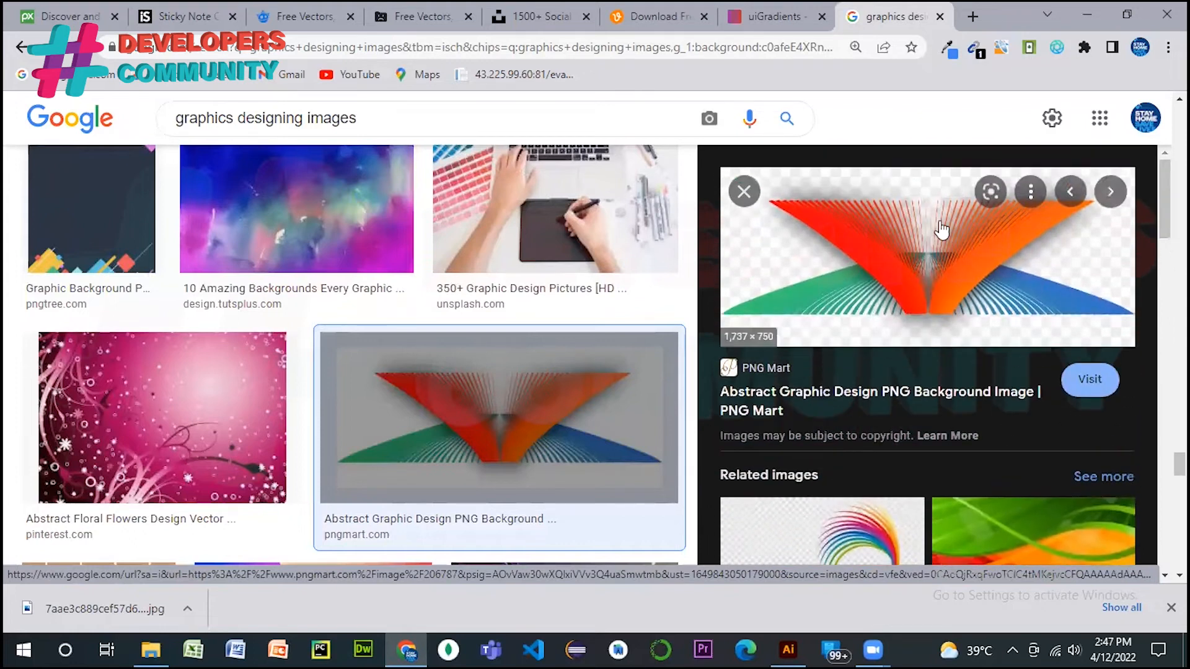
right_click(885, 248)
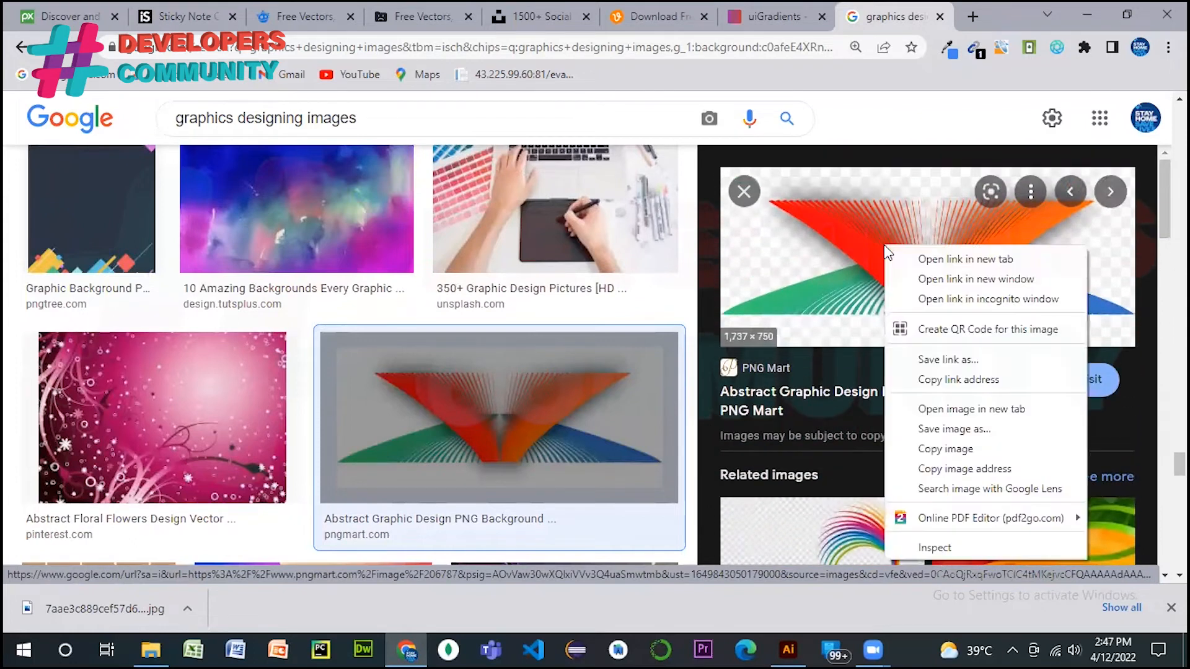
left_click(943, 431)
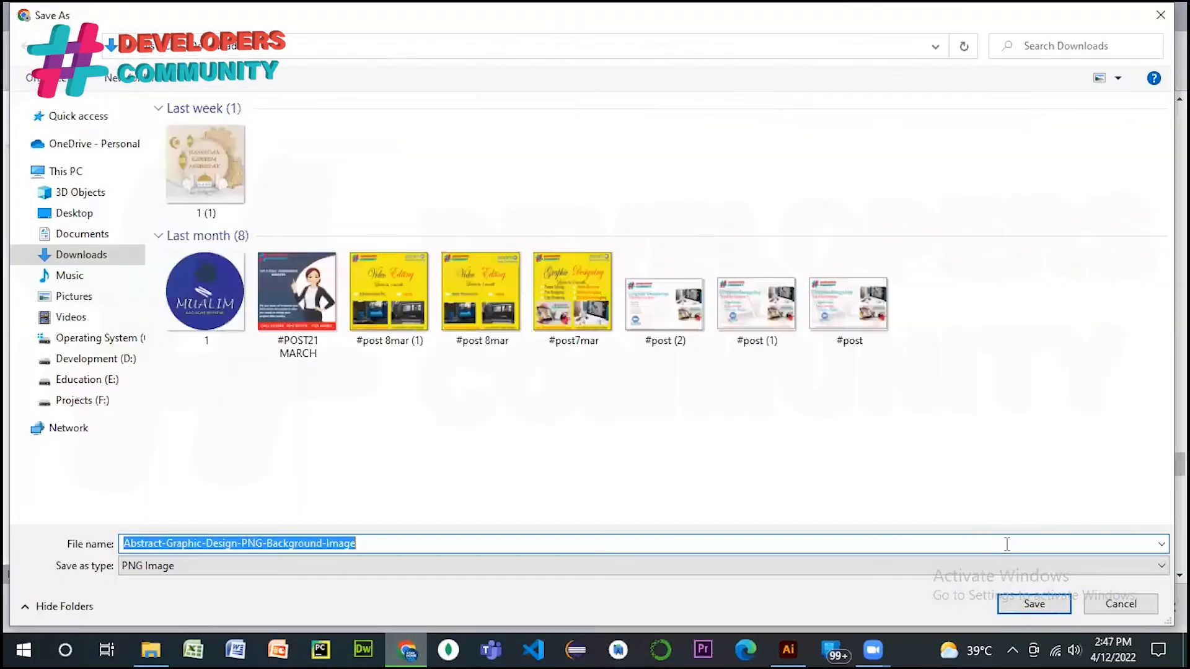
left_click(1034, 603)
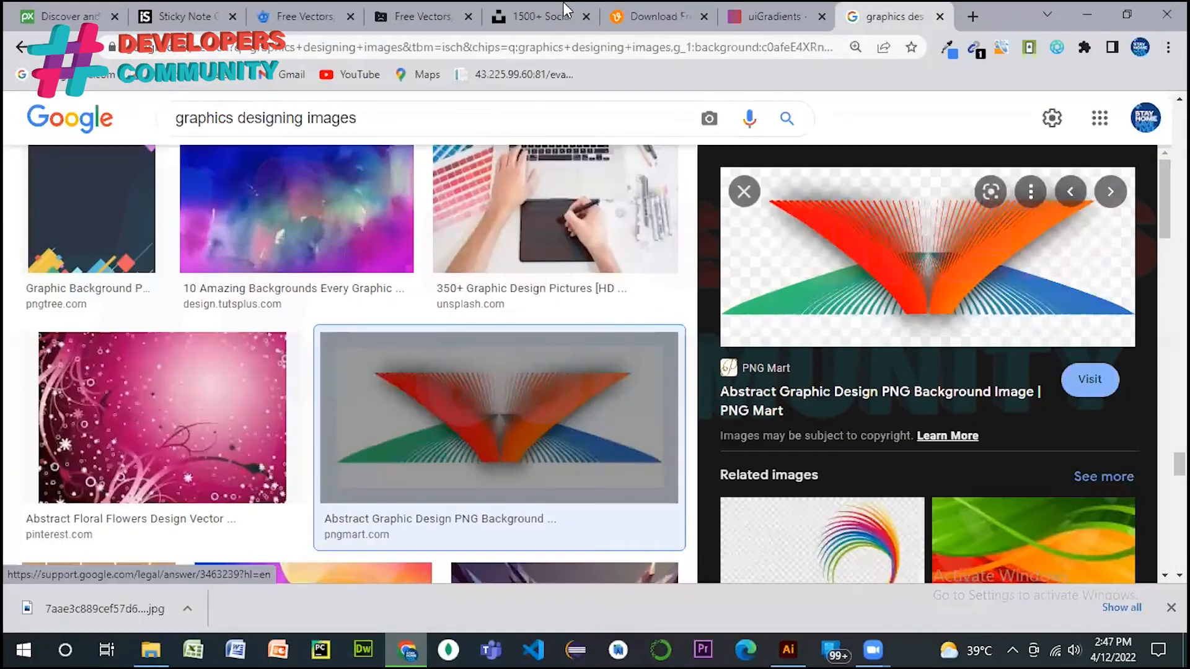
- Search Google for "bg remove" in a new browser tab and open the remove.bg website
left_click(775, 16)
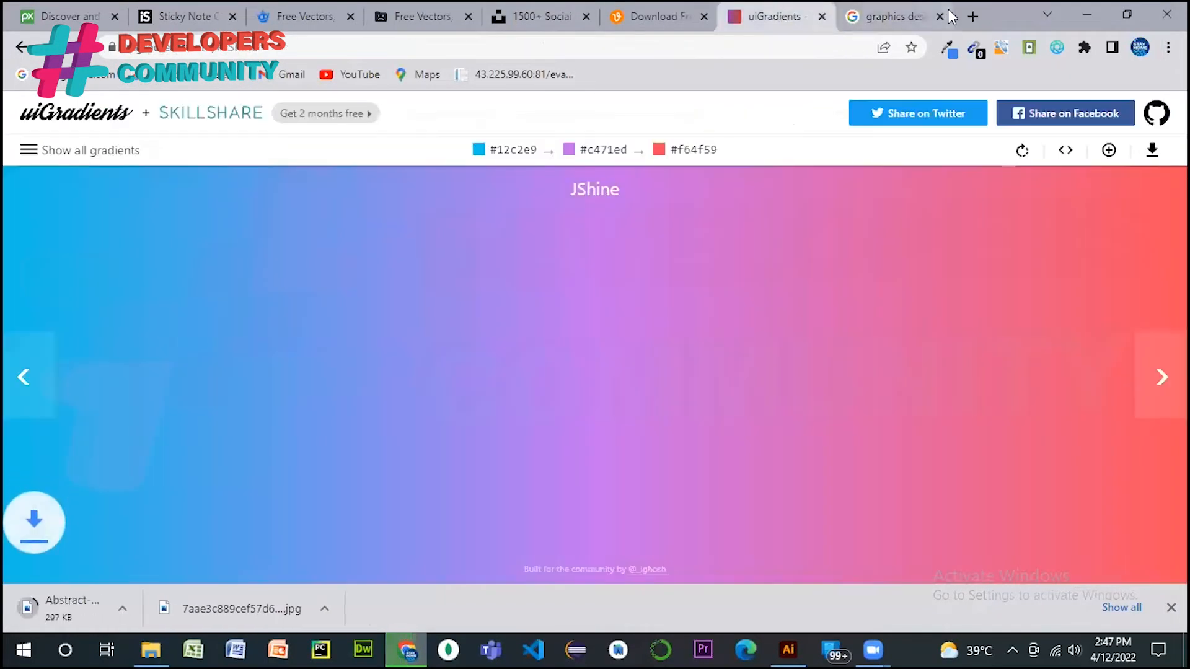
left_click(971, 18)
type("bg")
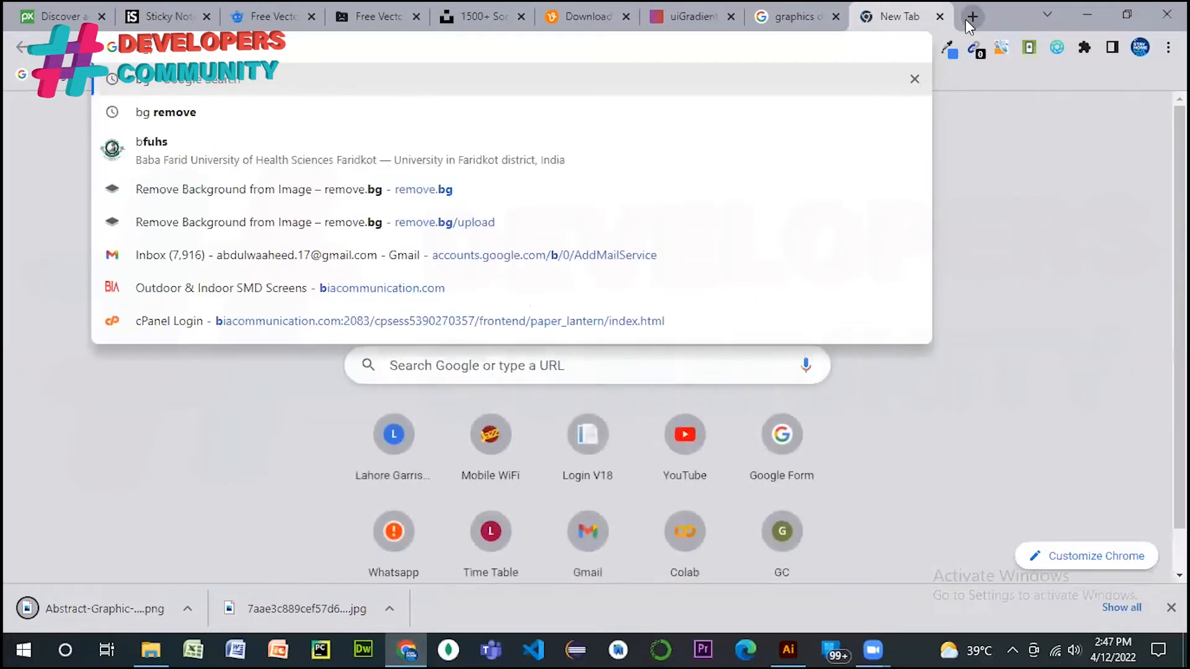
key("Down")
key("Return")
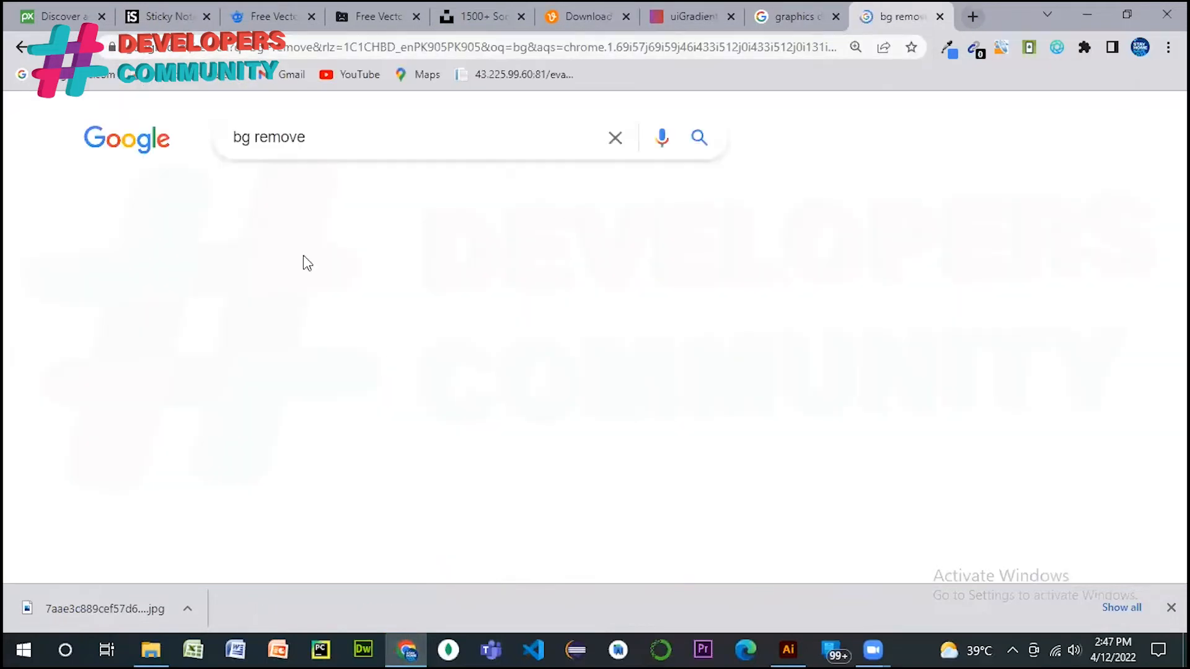
left_click(226, 300)
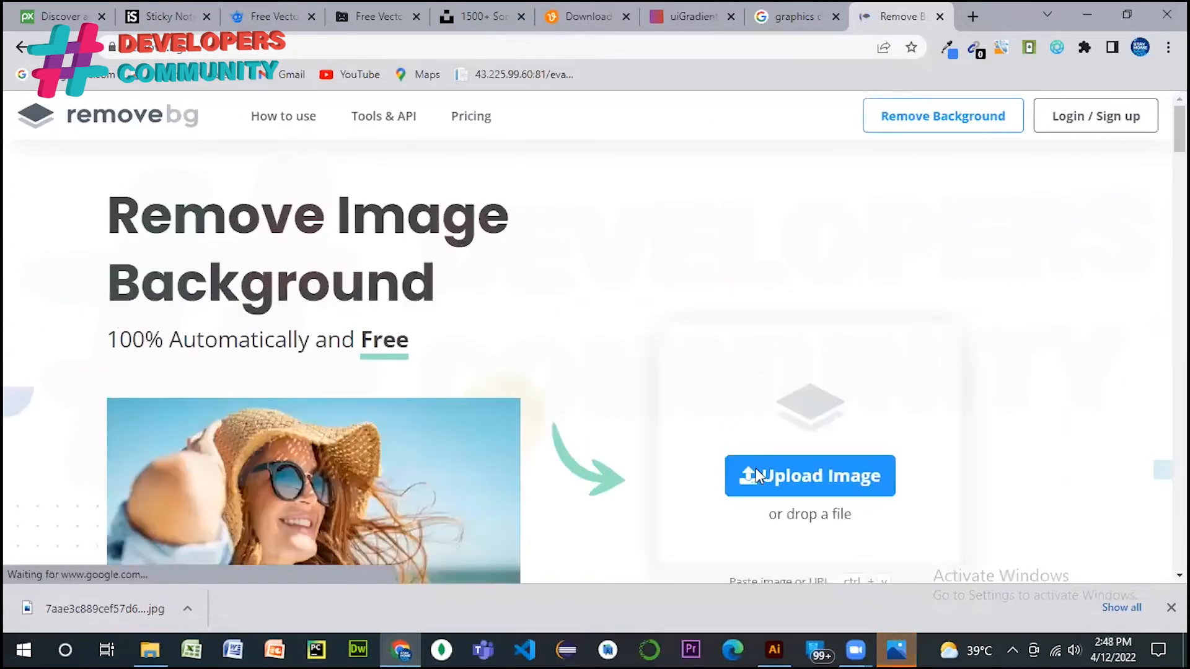
- Upload the downloaded abstract PNG to remove.bg and download the preview-size 760 × 328 result without its background
left_click(772, 476)
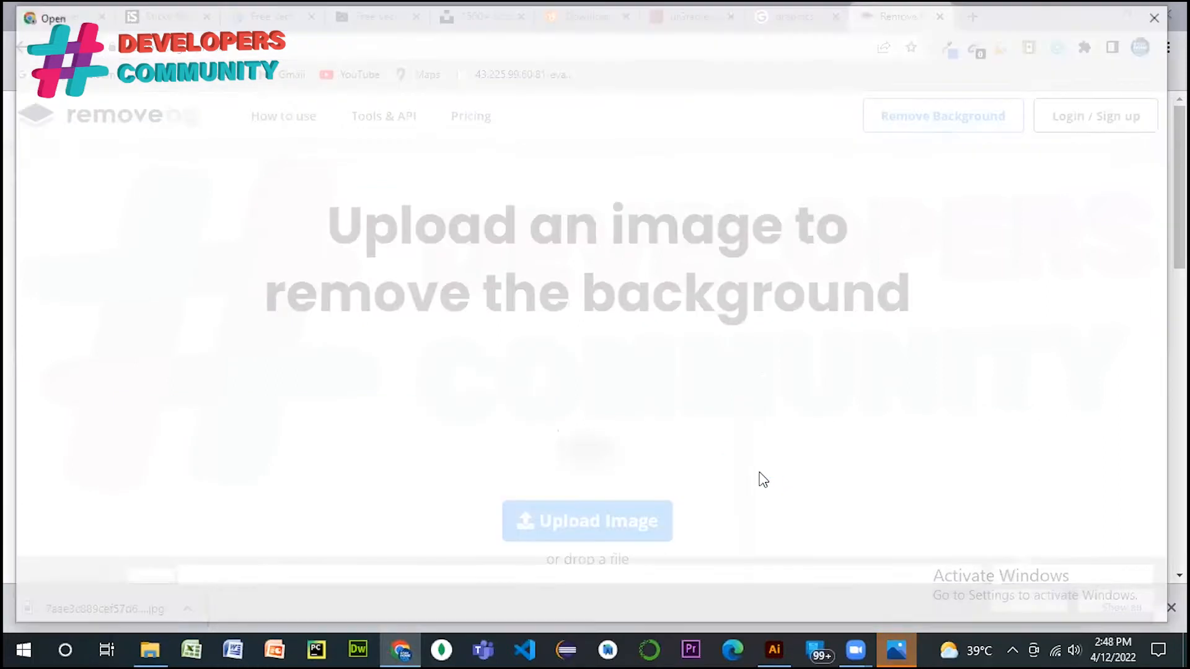
left_click(81, 254)
double_click(204, 169)
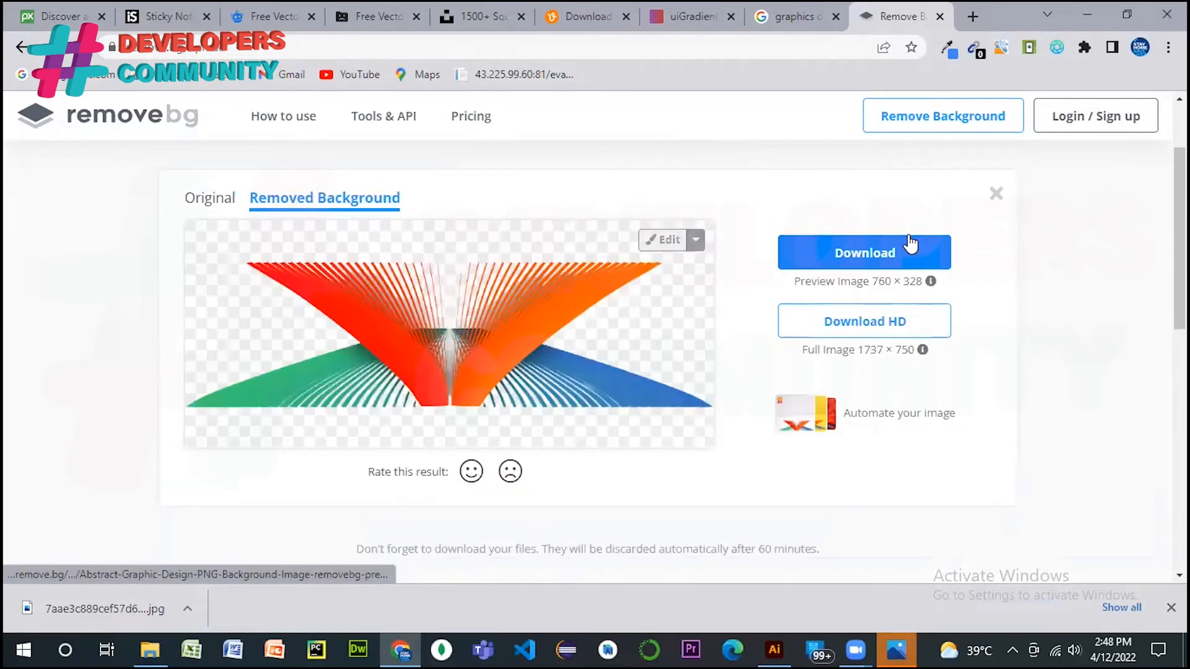
left_click(876, 253)
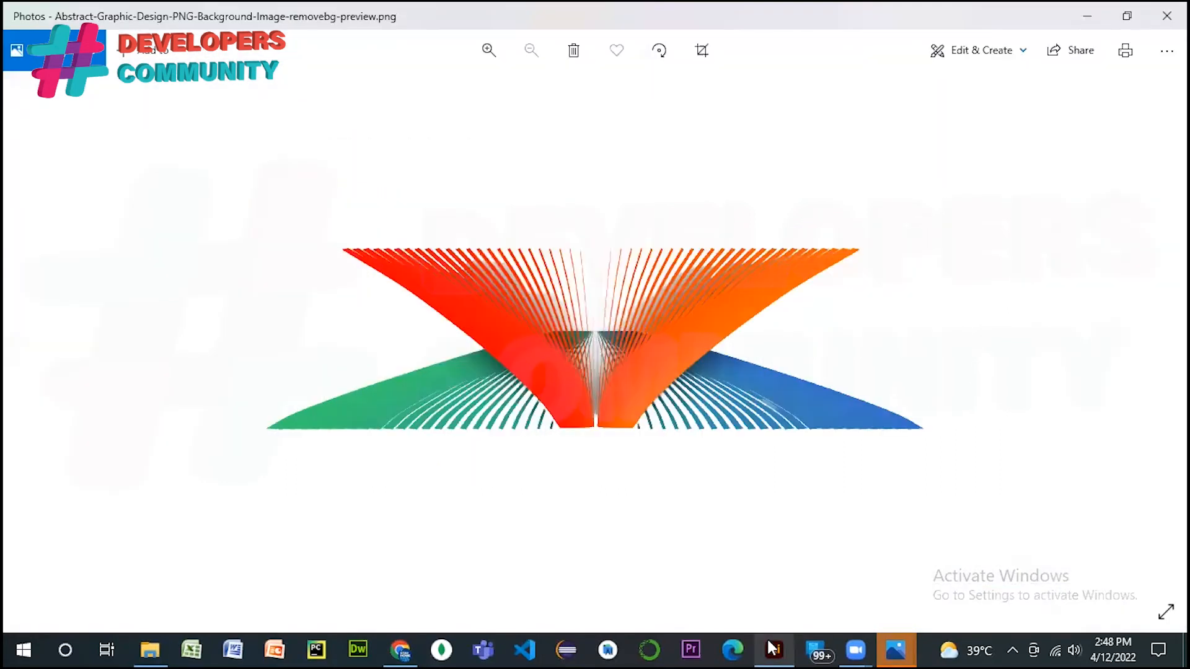
- Switch to Illustrator and place the removebg-preview image from Downloads on the blue side of the artboard
left_click(774, 650)
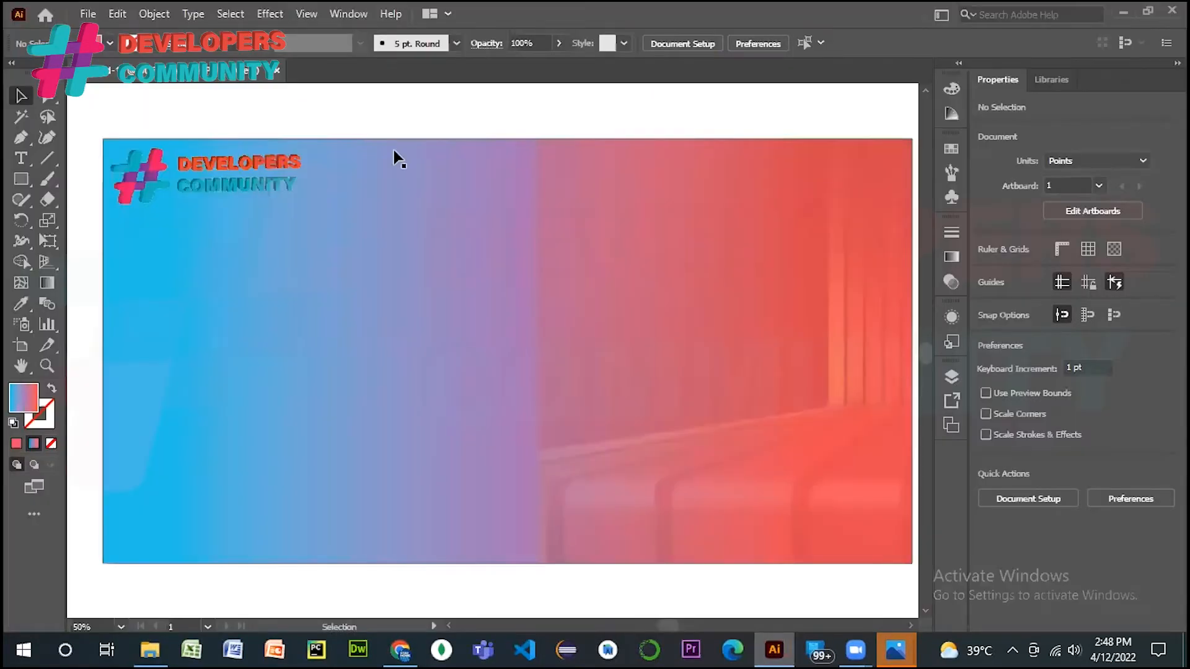
left_click(81, 15)
left_click(313, 324)
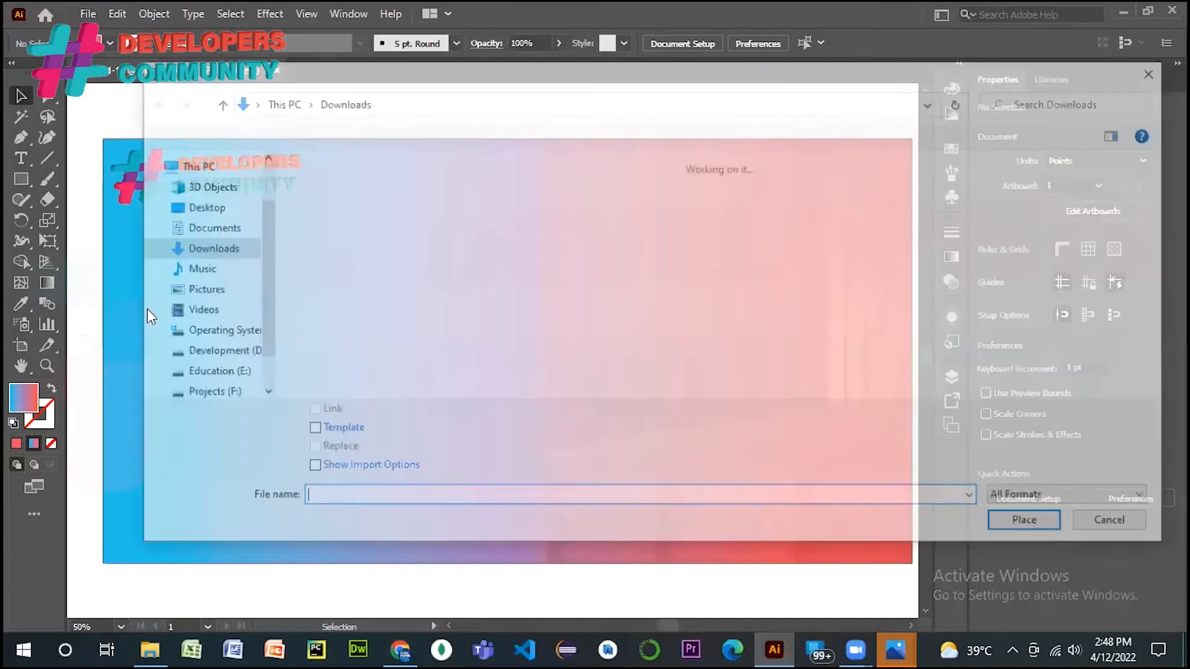
left_click(329, 260)
left_click(308, 410)
key("Return")
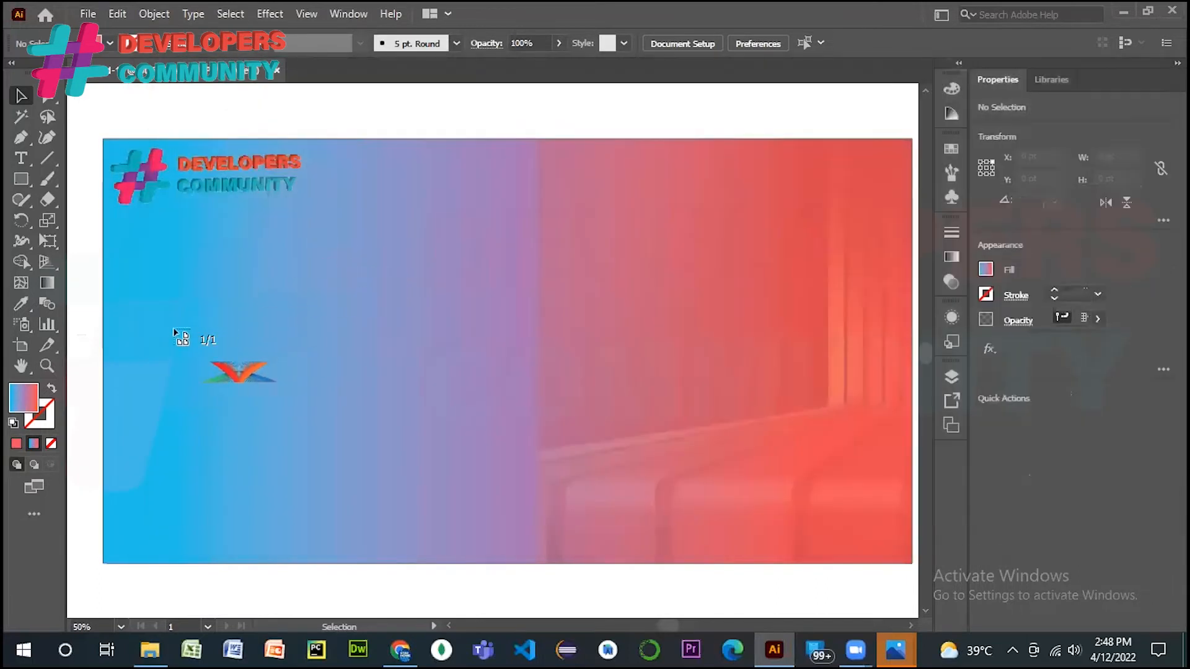
left_click(174, 329)
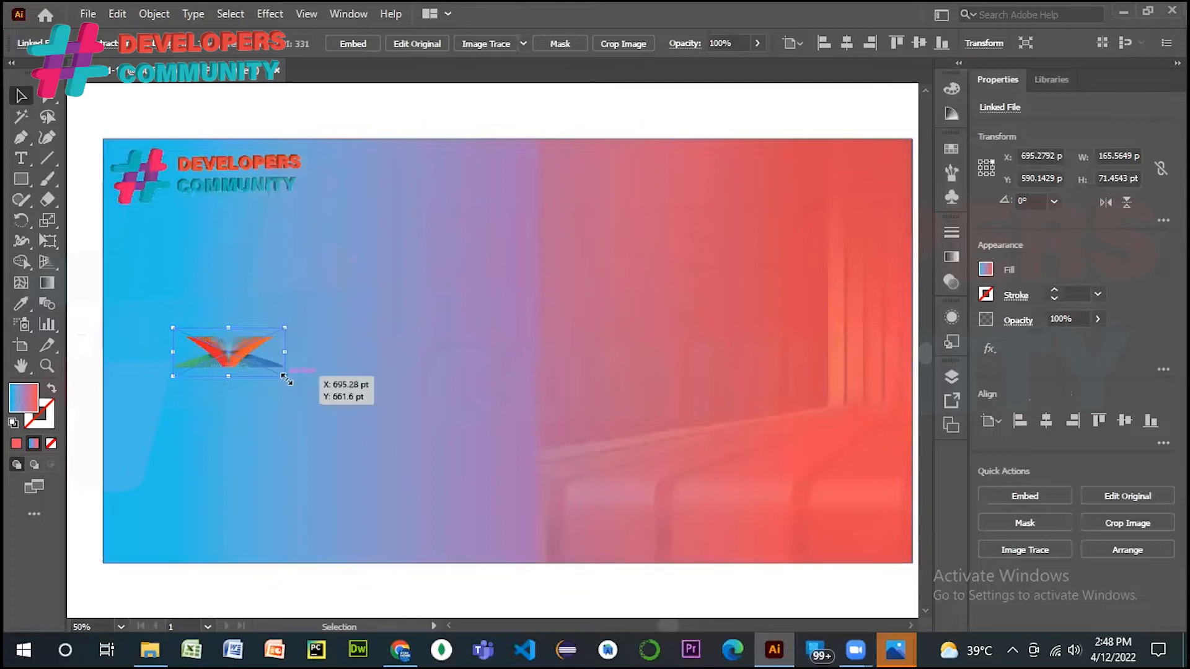
- Enlarge the abstract image to about 552 × 238 pt and position it at the artboard's lower-left corner
left_click_drag(285, 376, 293, 398)
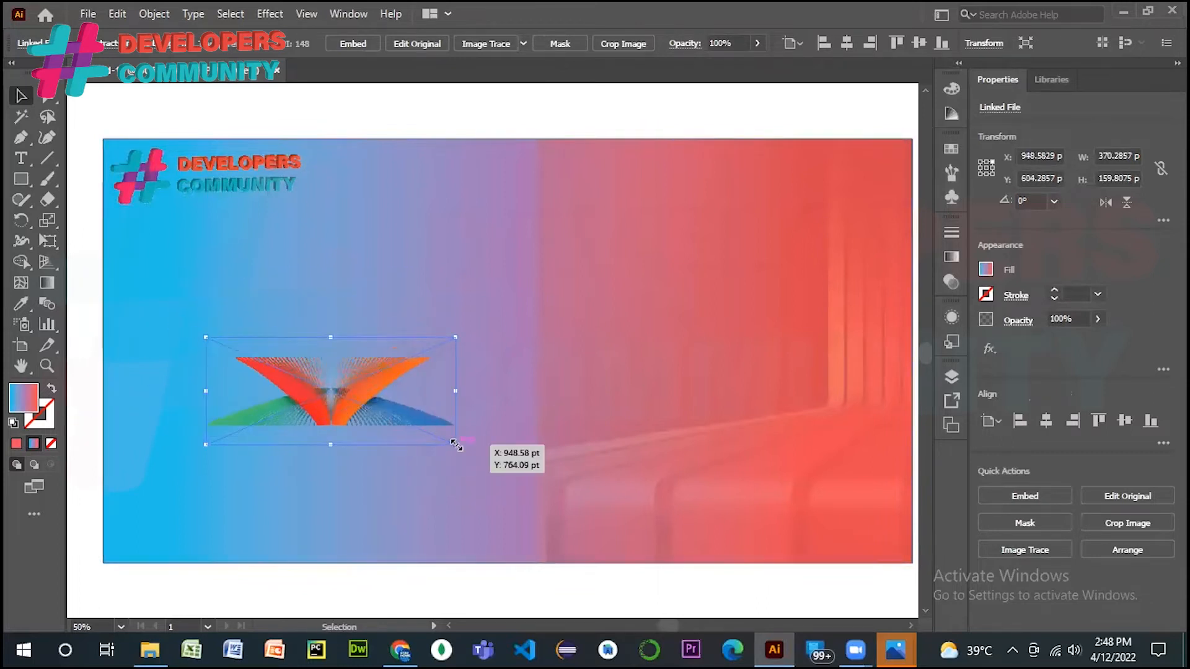
left_click_drag(455, 444, 259, 498)
key("ctrl+z")
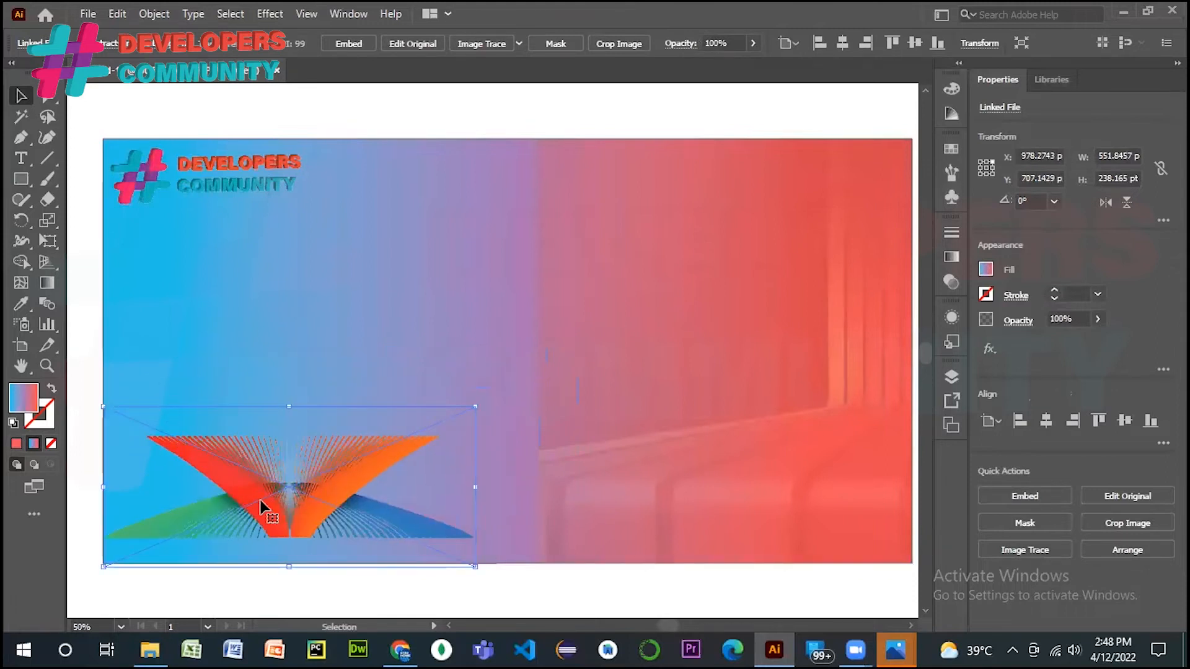
- Crop the empty strip below the abstract shape, leaving the image about 551 × 192 pt
left_click(619, 43)
left_click_drag(285, 565, 297, 536)
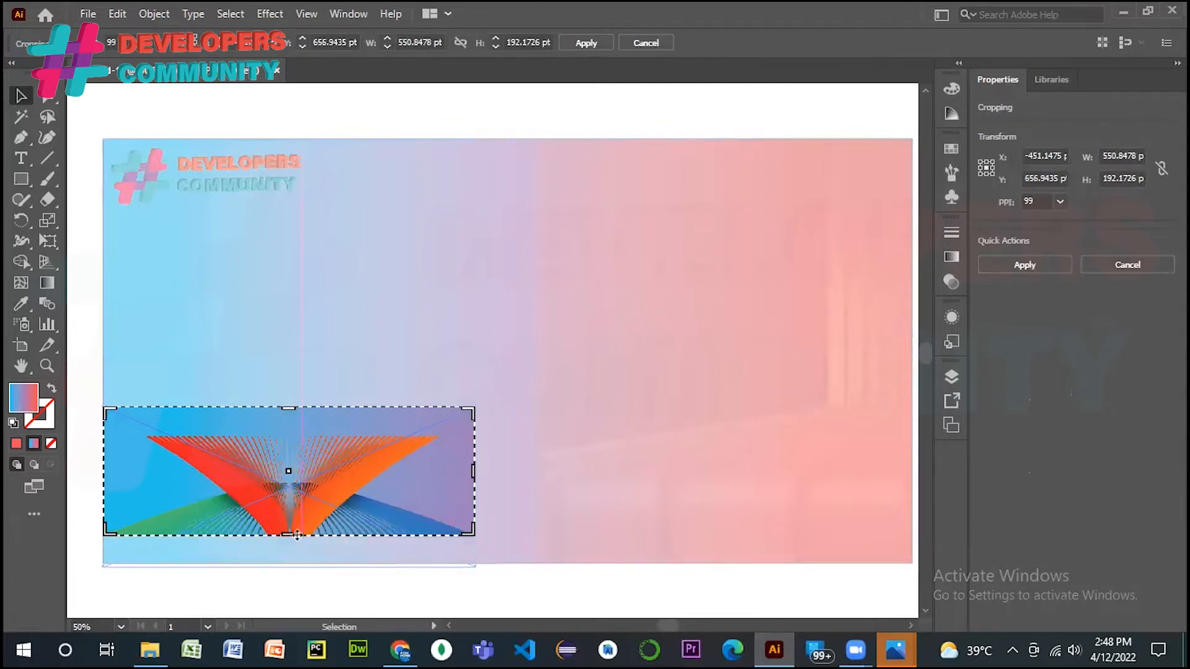
left_click(580, 42)
- Nudge the cropped abstract image down until it meets the artboard's bottom edge, and deselect it
key("Down")
key("Down")
key("Down")
key("Down")
key("Down")
key("Down")
key("Down")
key("Down")
key("Down")
key("Down")
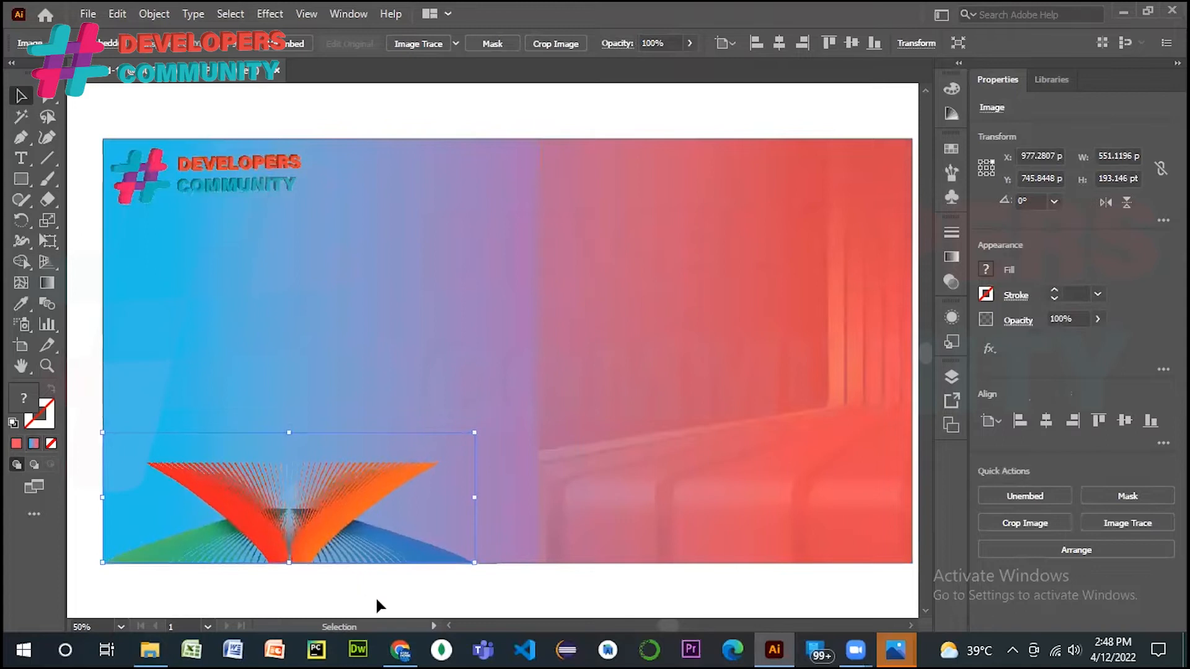
left_click(377, 600)
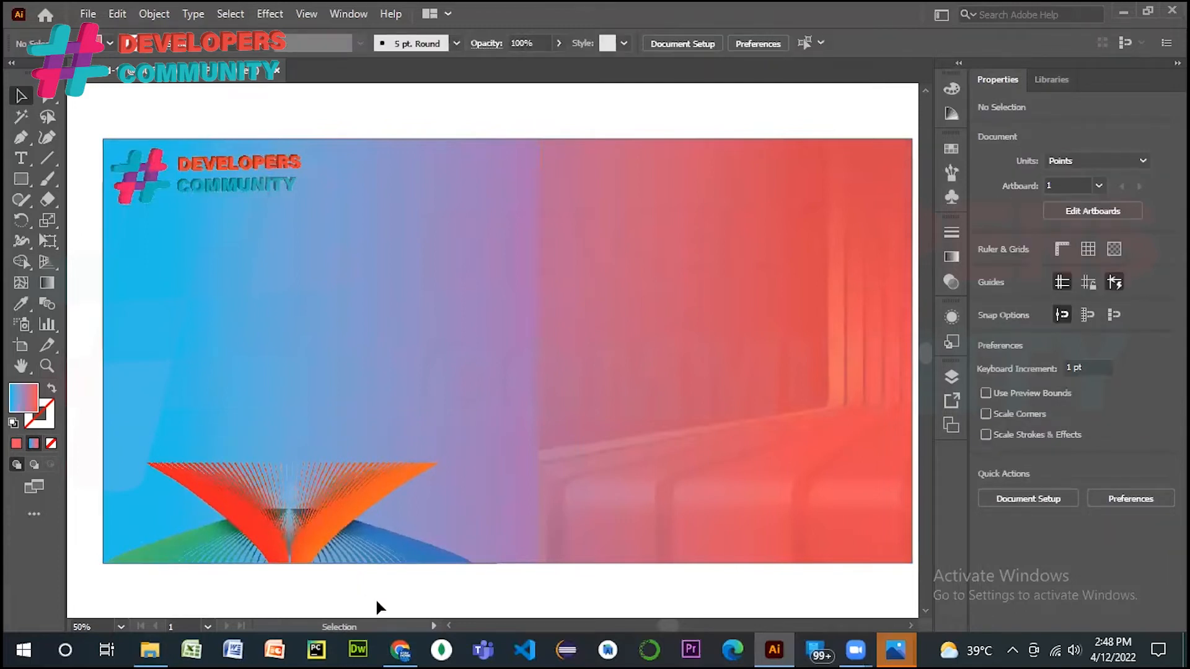
- Nudge the abstract image 60 pt to the right along the artboard's bottom edge and deselect it
left_click(279, 525)
key("Right")
key("Right")
key("Right")
key("Right")
key("Right")
key("Right")
key("Right")
key("Right")
key("Right")
key("Right")
key("Right")
key("Right")
key("Right")
key("Right")
key("Right")
key("Right")
key("Right")
key("Right")
key("Right")
key("Right")
key("Right")
key("Right")
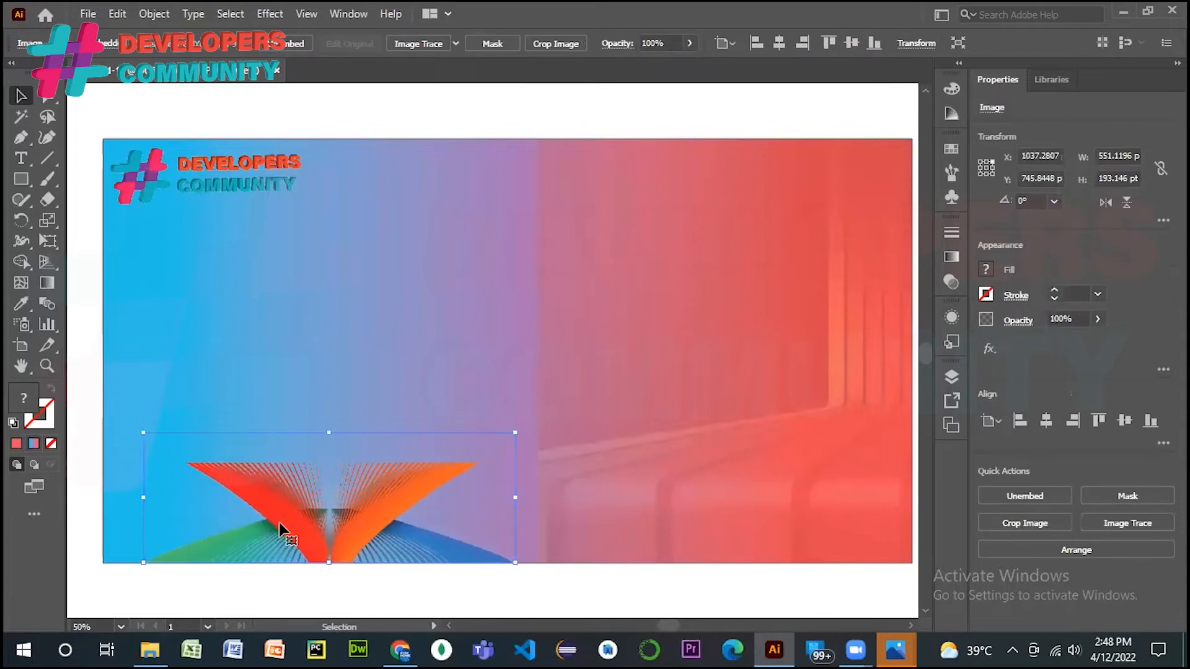
left_click(321, 597)
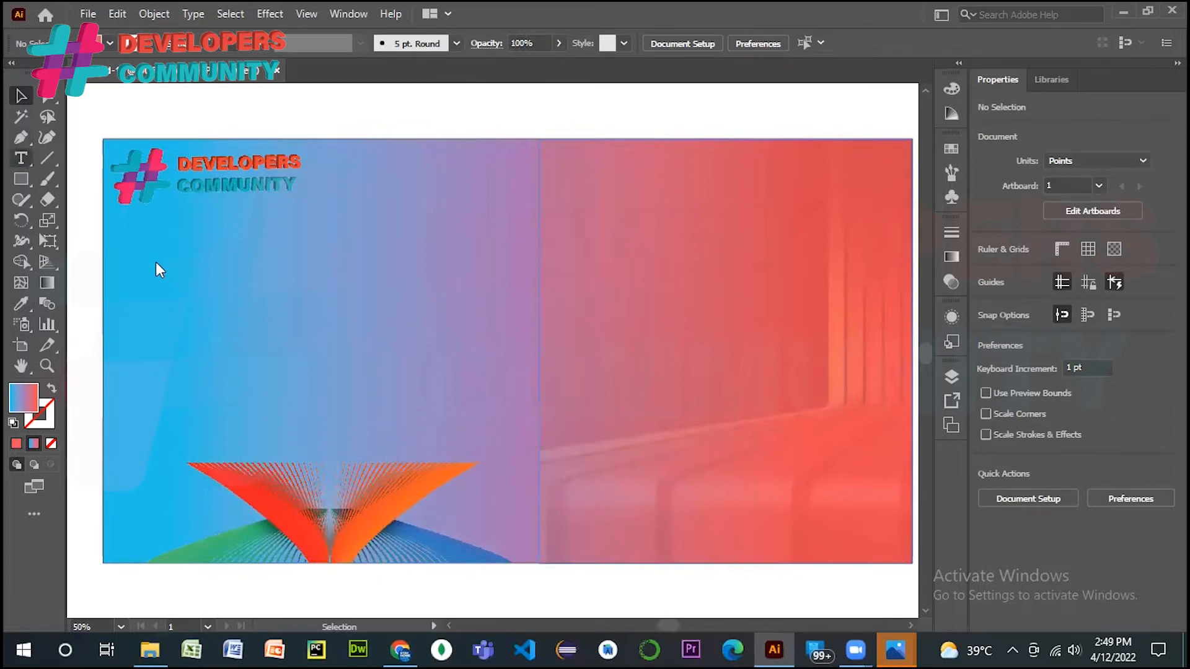
- Draw an area text frame about 577 × 235 pt below the logo and set its font size to 50 pt
key("t")
left_click_drag(143, 253, 532, 411)
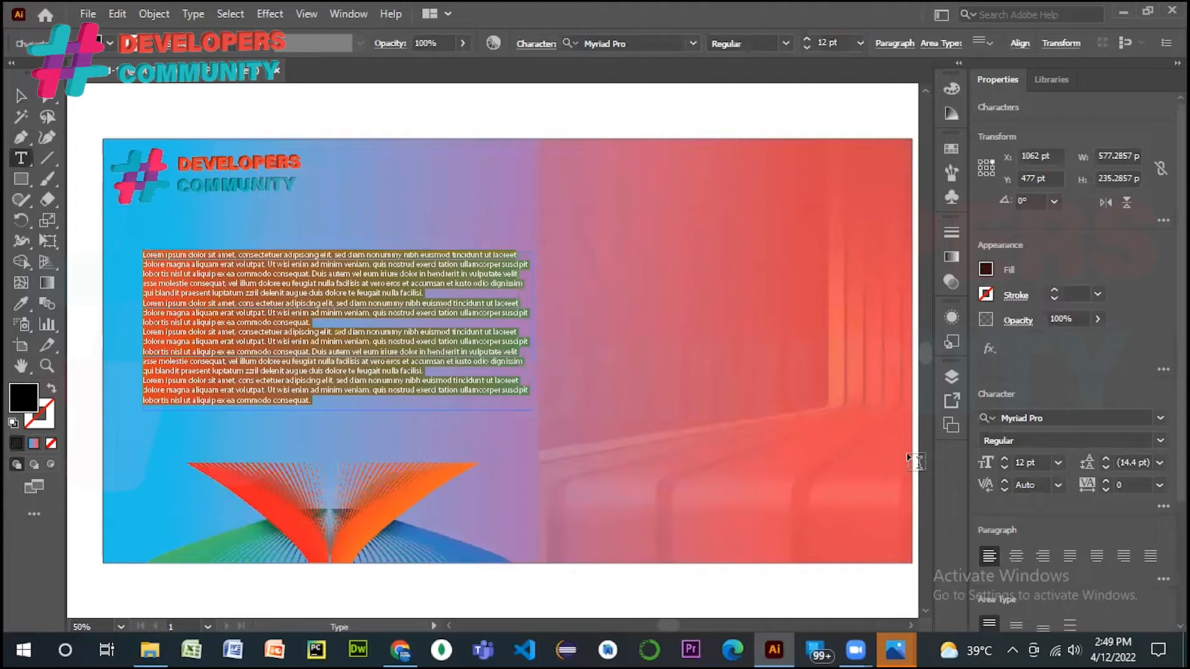
double_click(1023, 462)
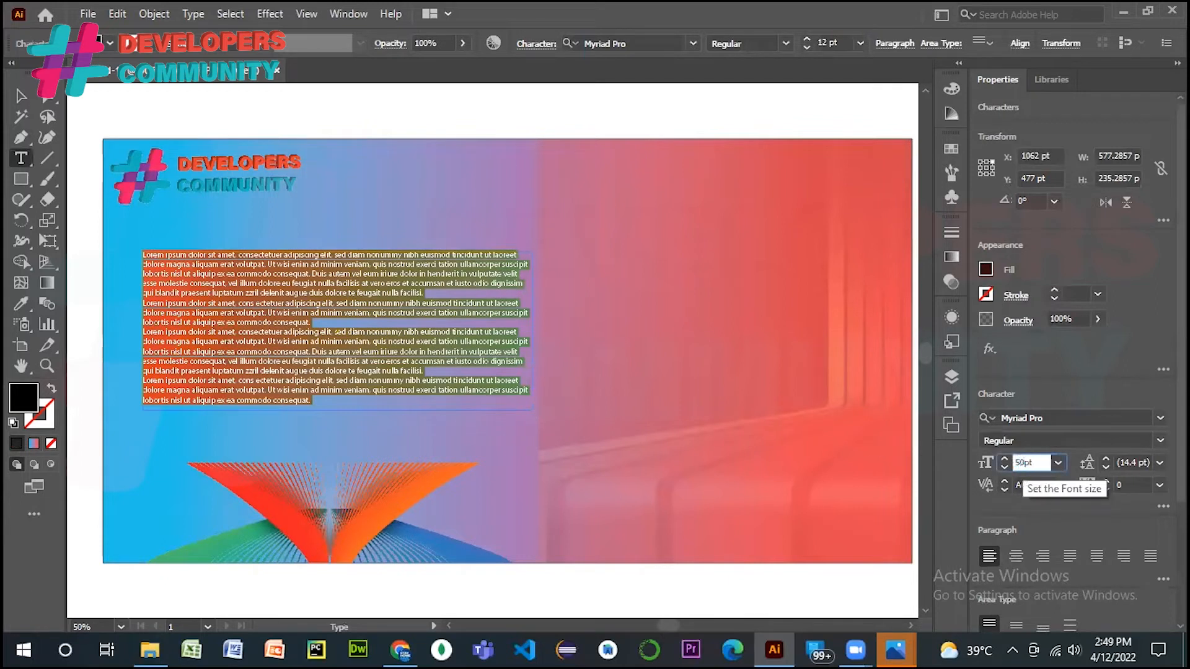
key("Return")
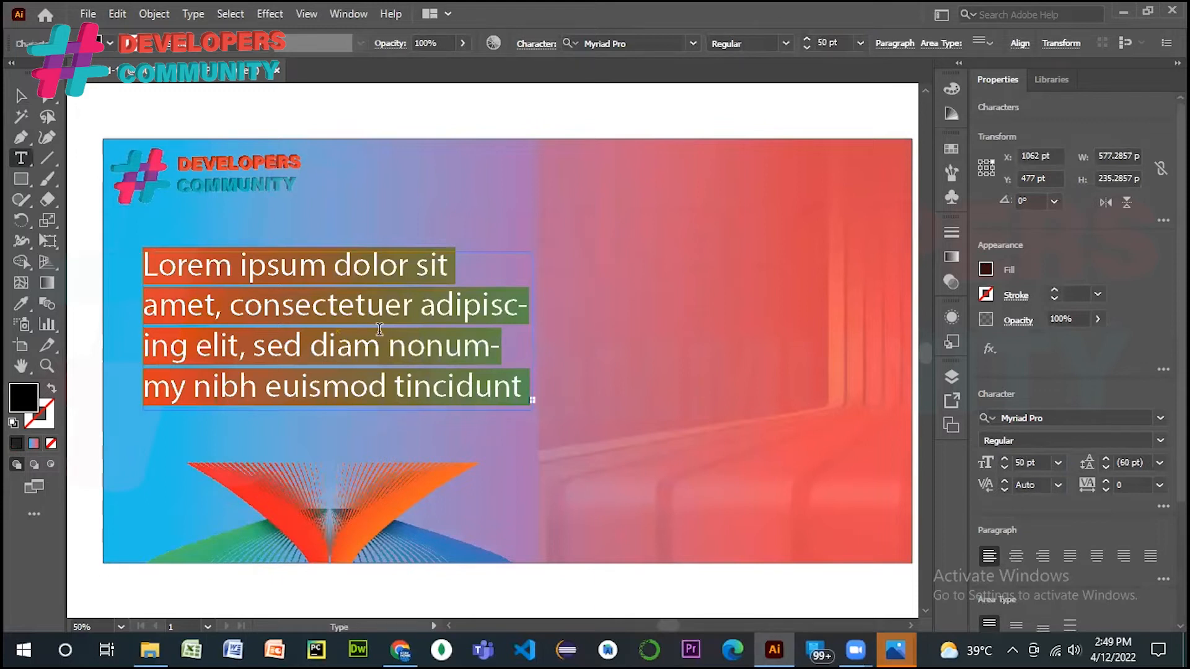
- Replace the placeholder text in the frame with "Get Attractive Designs"
key("BackSpace")
type("Get")
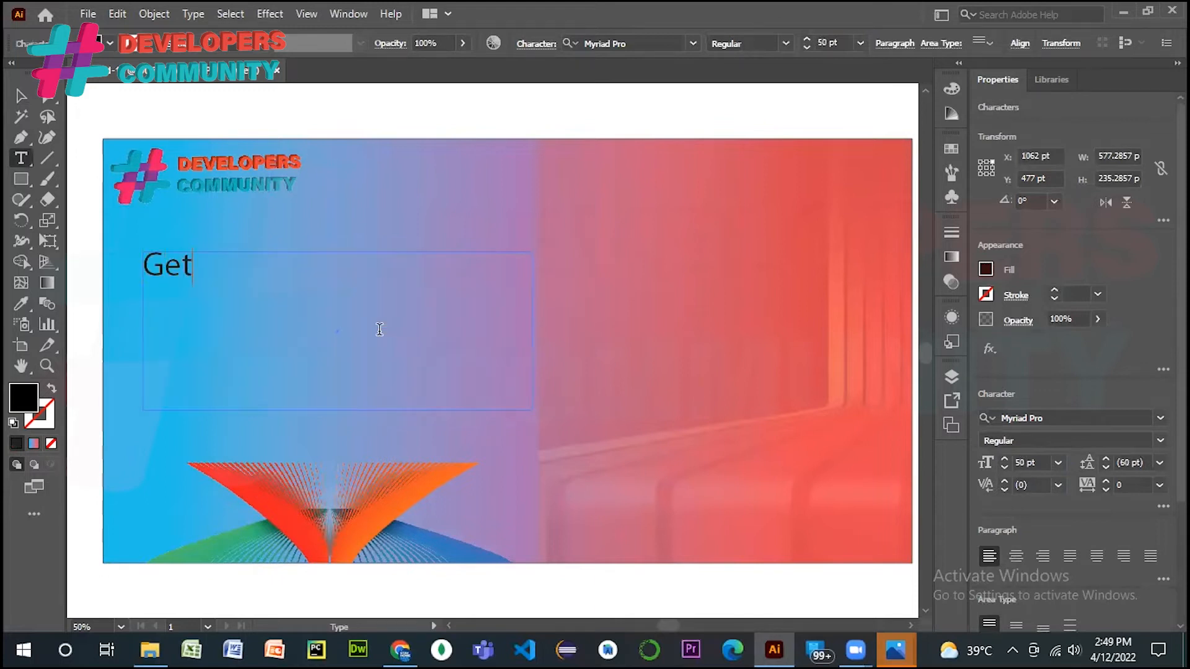
type(" Attracti")
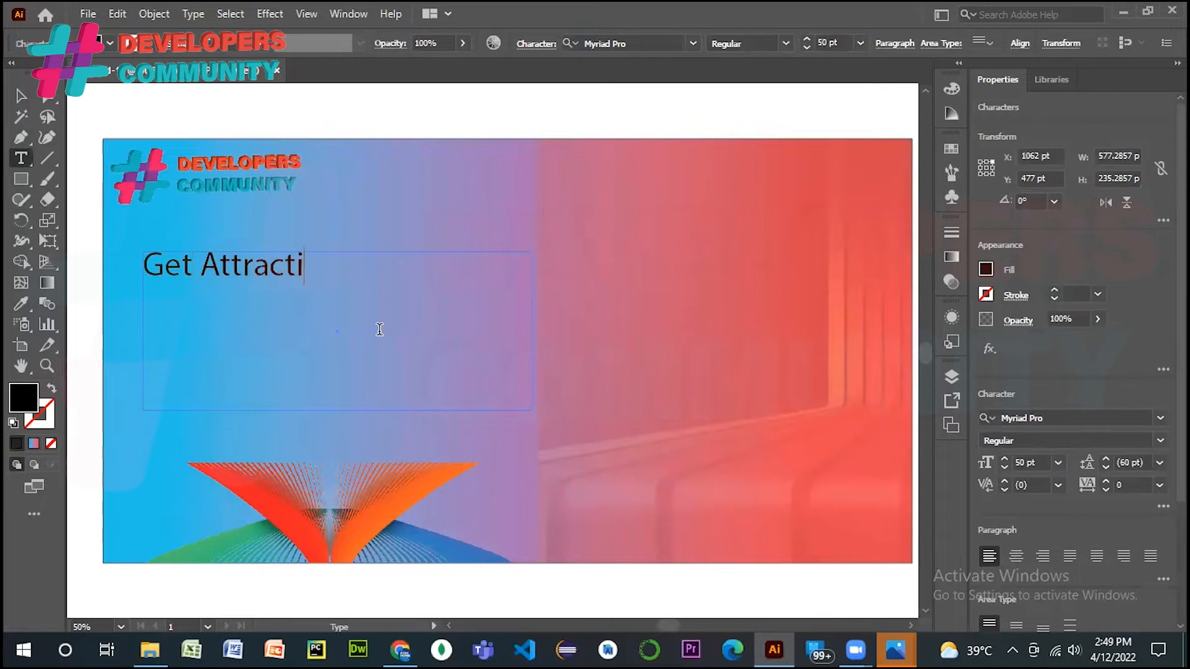
type("ve De")
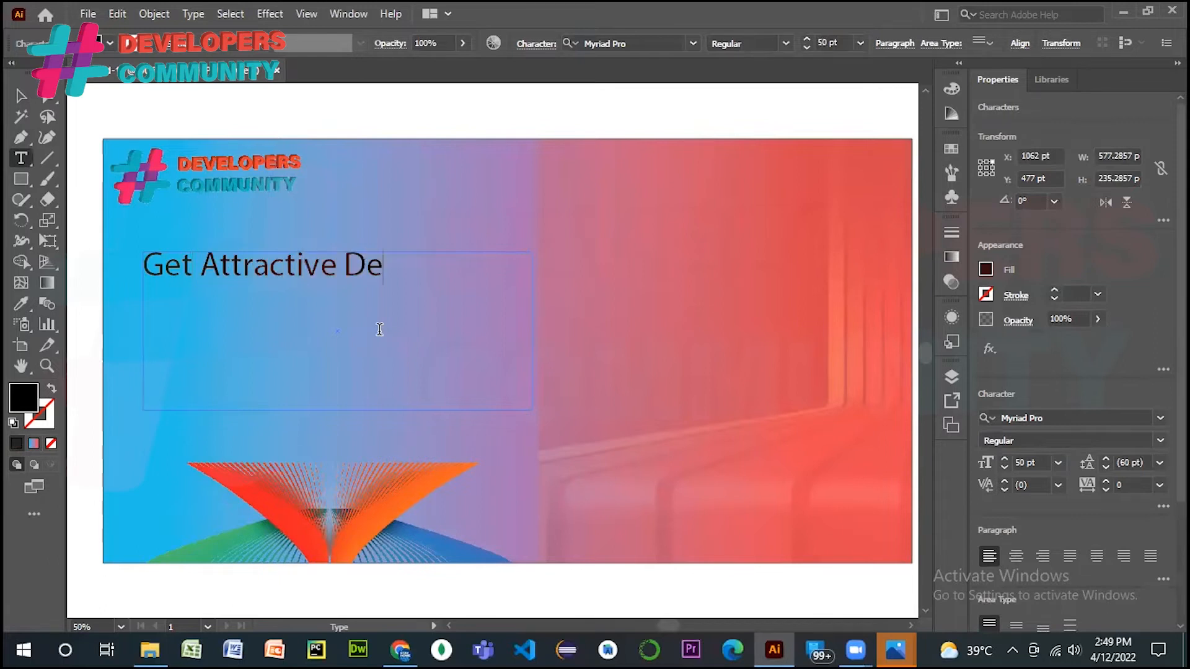
type("signs")
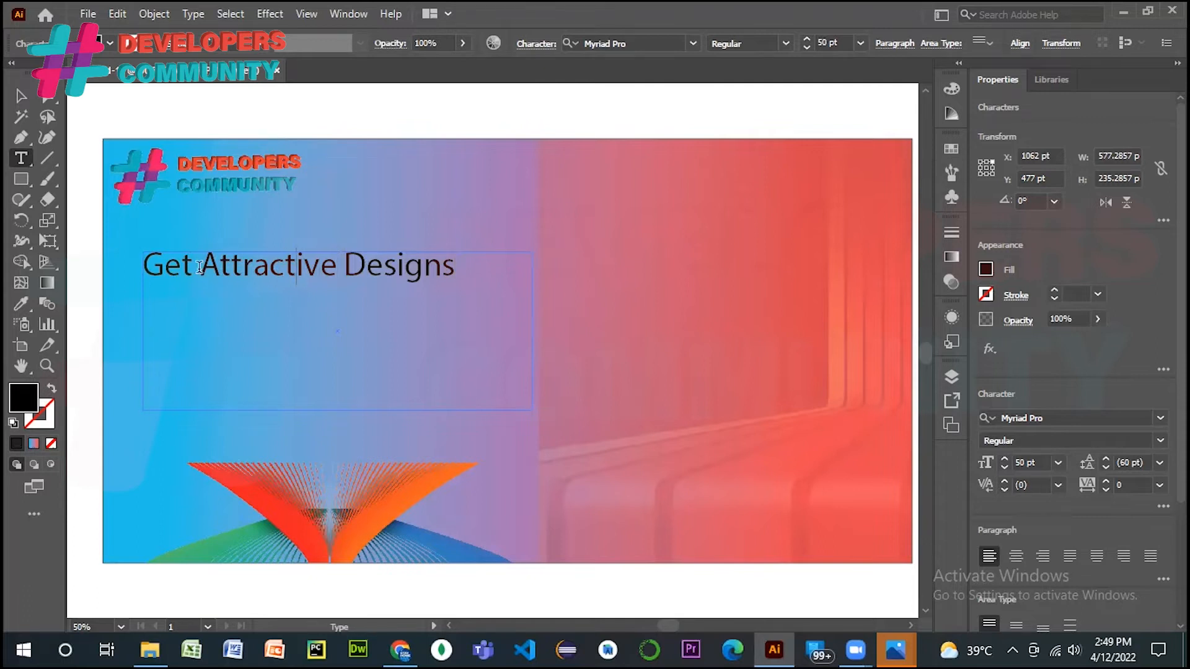
- Delete "Attractive Designs" from the text and shrink the frame around "Get" to about 111 × 46 pt
key("ctrl+shift+Right")
key("ctrl+shift+Right")
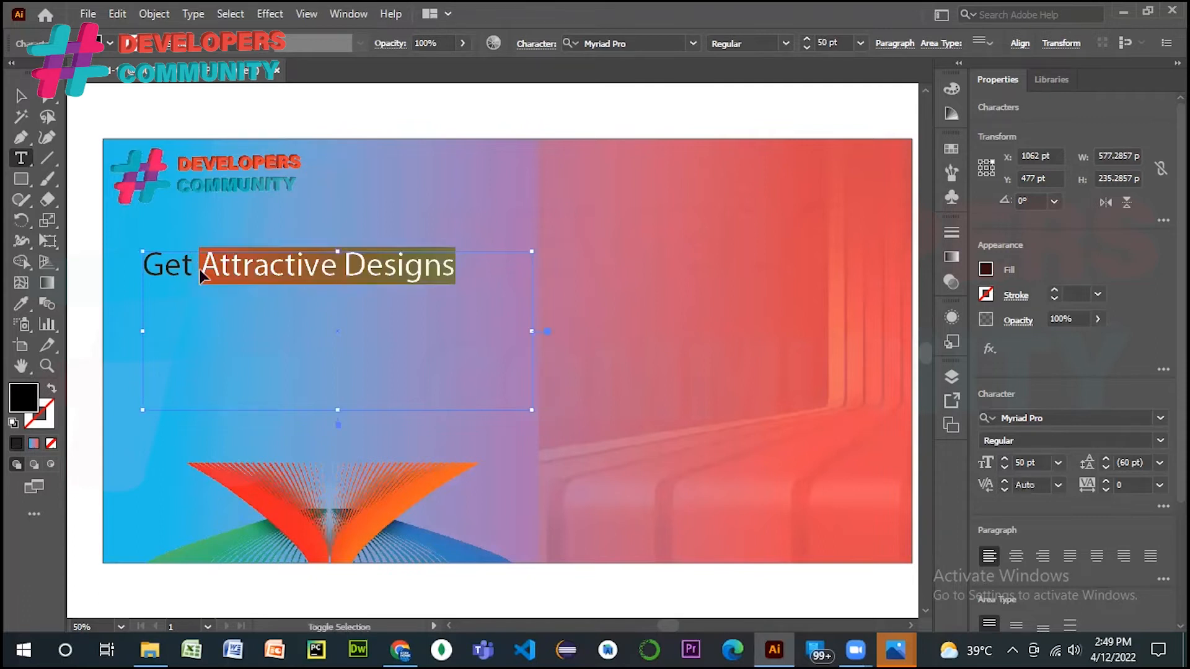
key("BackSpace")
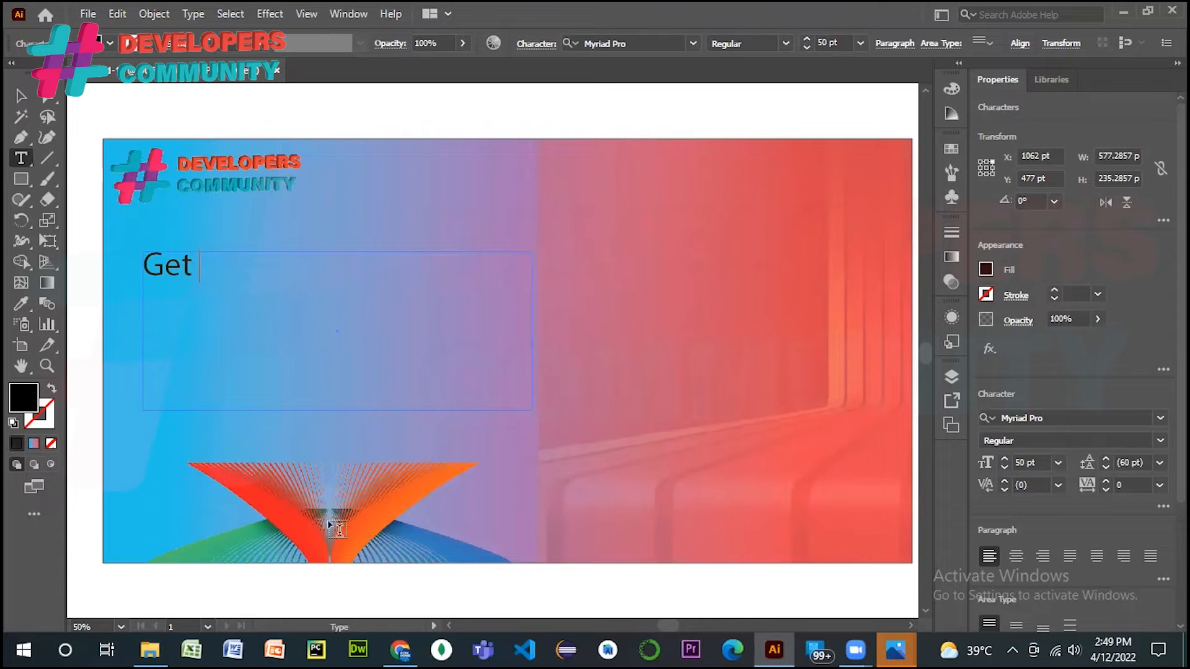
left_click(21, 95)
left_click_drag(338, 409, 332, 282)
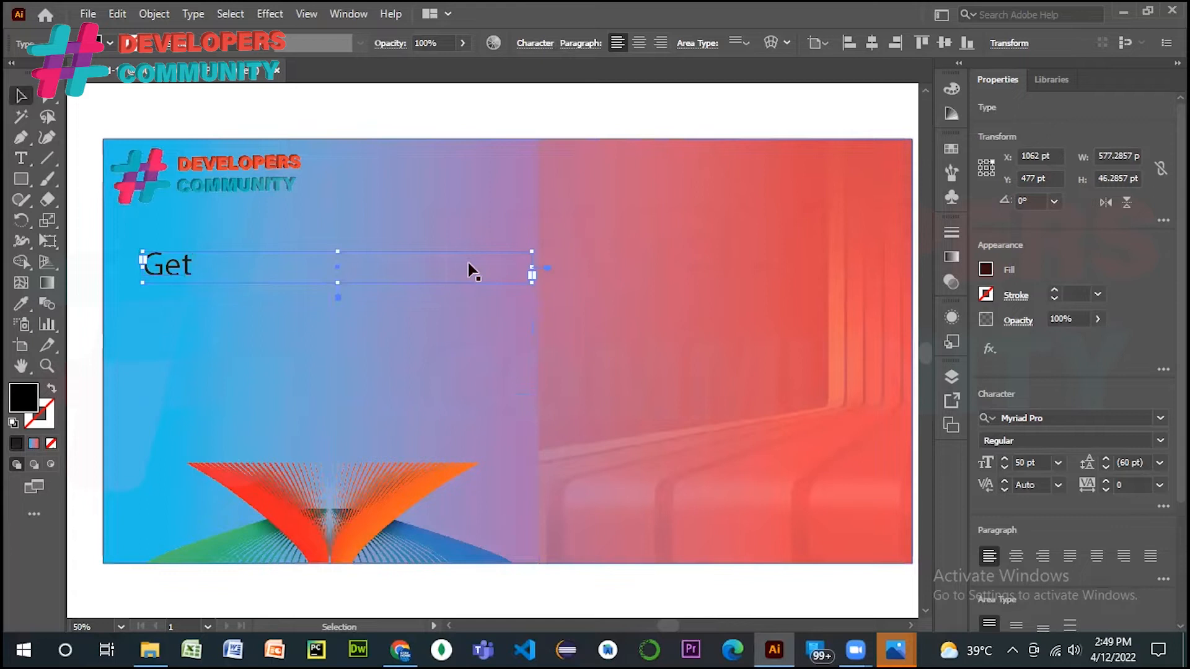
left_click_drag(530, 268, 177, 261)
- Duplicate the "Get" text frame and place the copy directly below the original, aligned with its left edge
left_click(207, 307)
key("ctrl+v")
left_click_drag(483, 353, 192, 306)
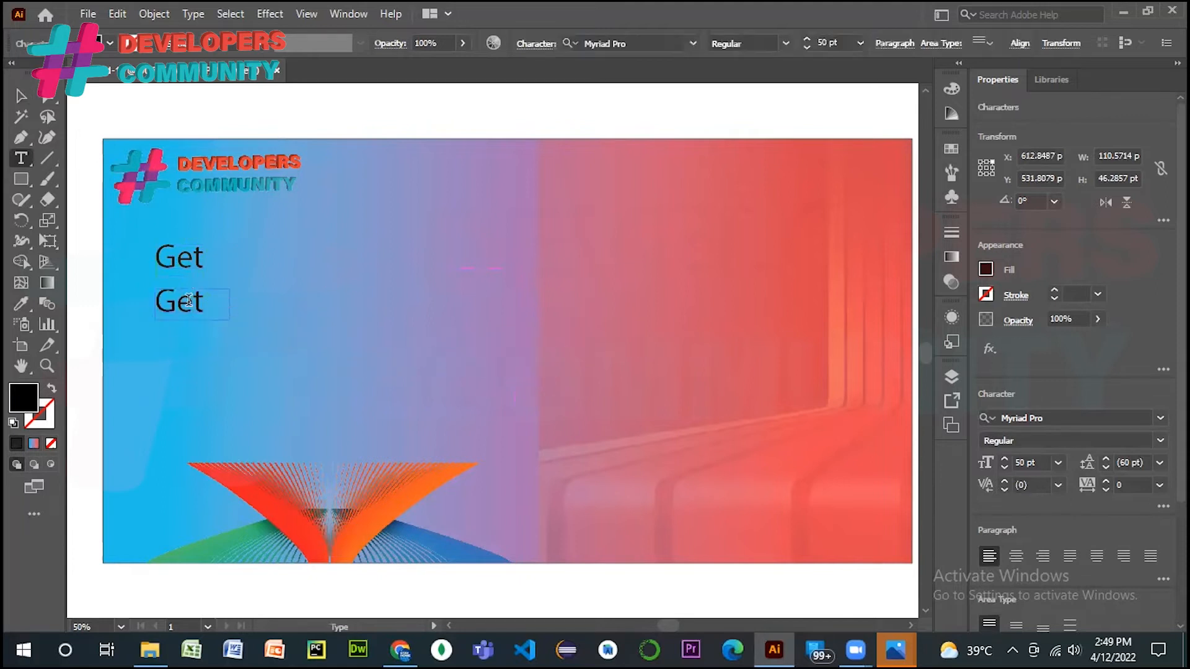
- Clear the word "Get" from the lower duplicate text frame, leaving the frame empty
double_click(188, 302)
key("BackSpace")
type("Attra")
key("BackSpace")
key("BackSpace")
key("BackSpace")
key("Escape")
left_click(189, 300)
key("BackSpace")
key("BackSpace")
left_click(14, 97)
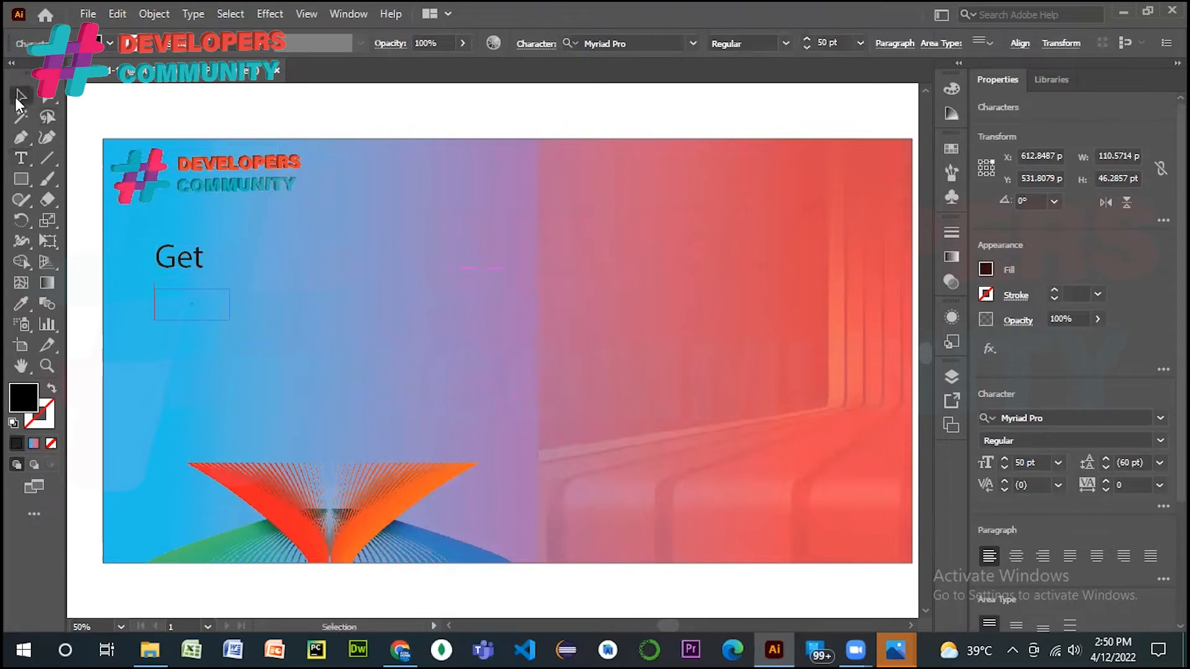
left_click_drag(225, 303, 549, 304)
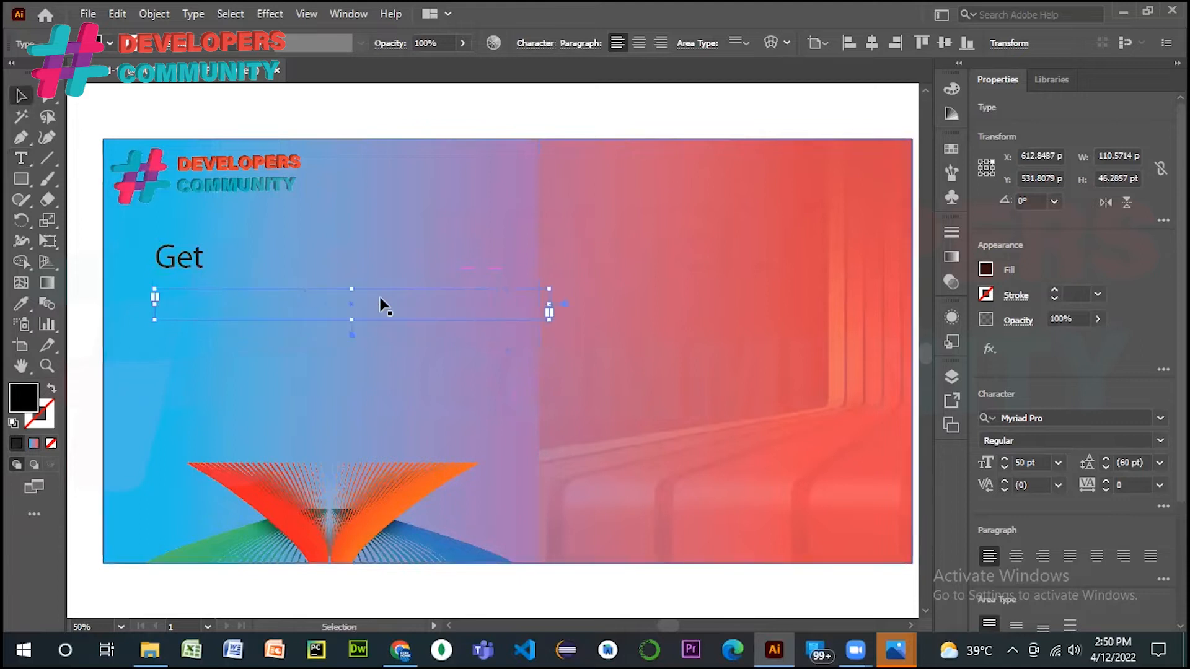
left_click(177, 305)
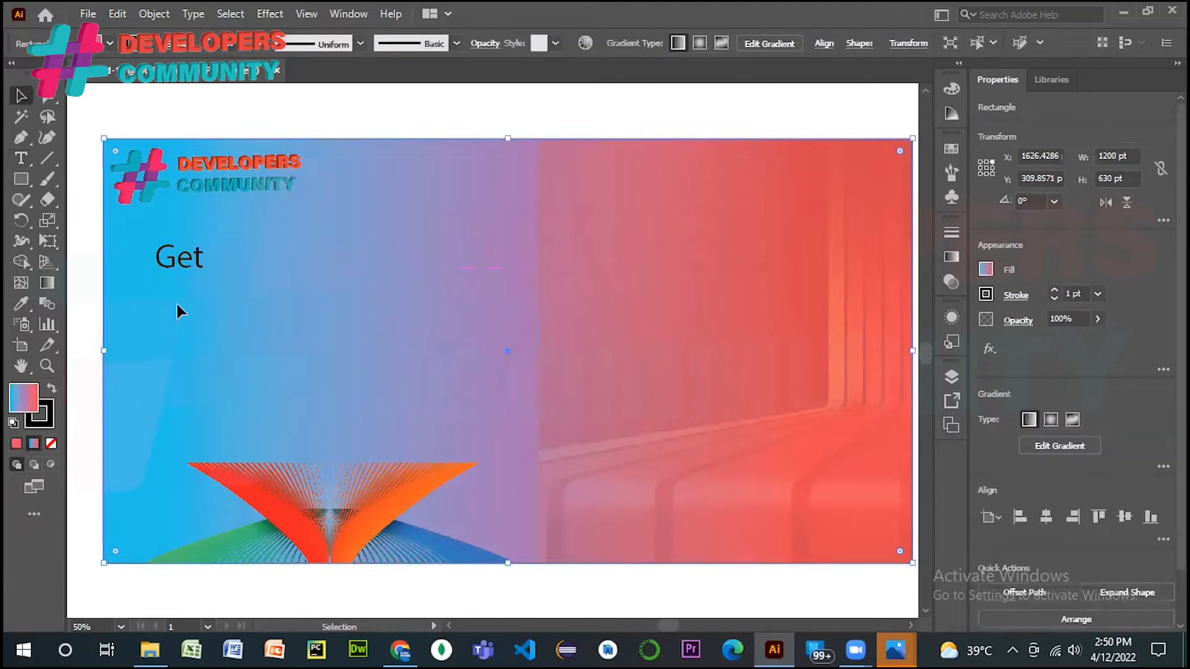
left_click(178, 304)
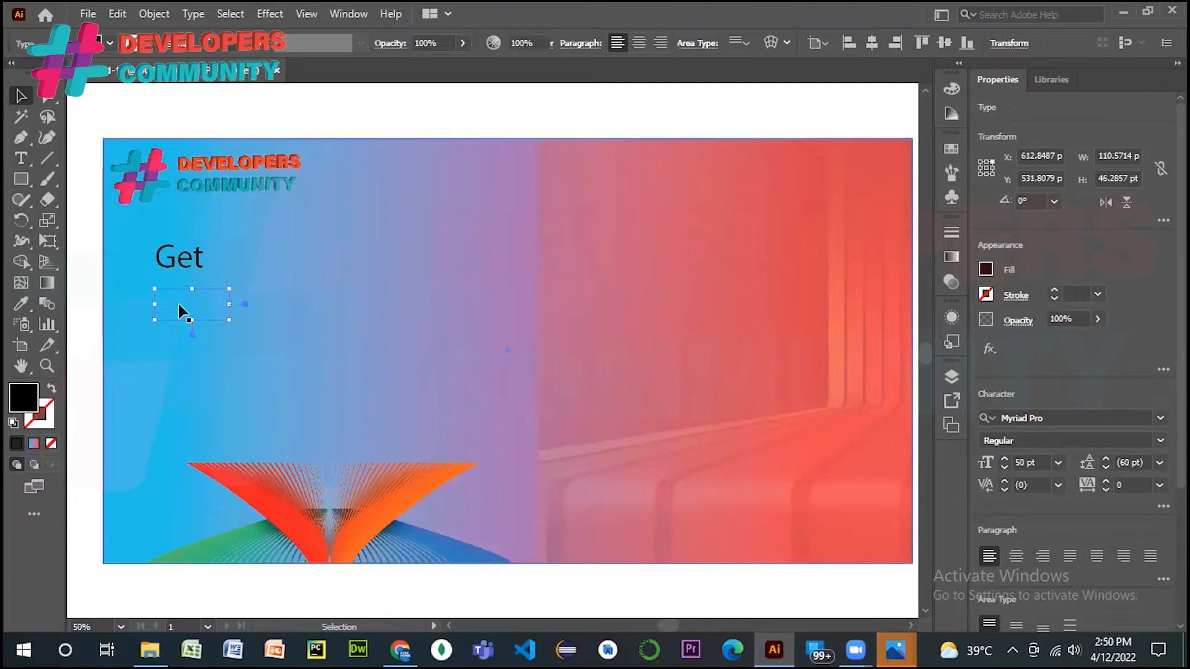
- Enter "Att" in the empty lower text frame and widen the frame to about 579 pt
double_click(179, 303)
type("Att")
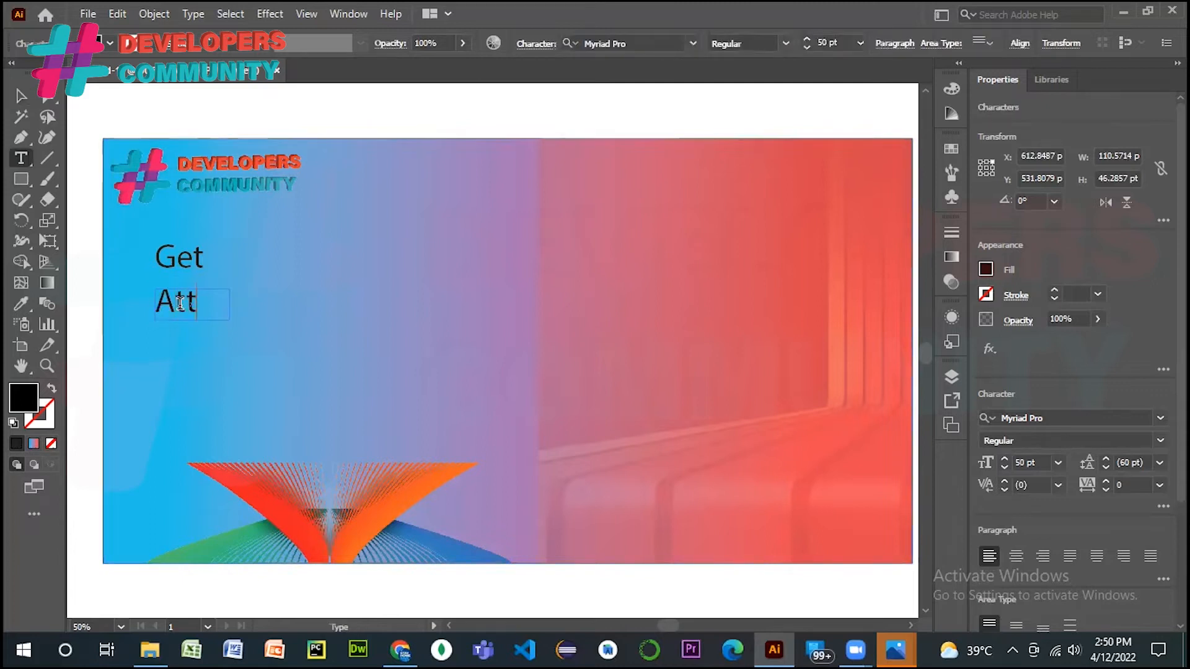
left_click(22, 96)
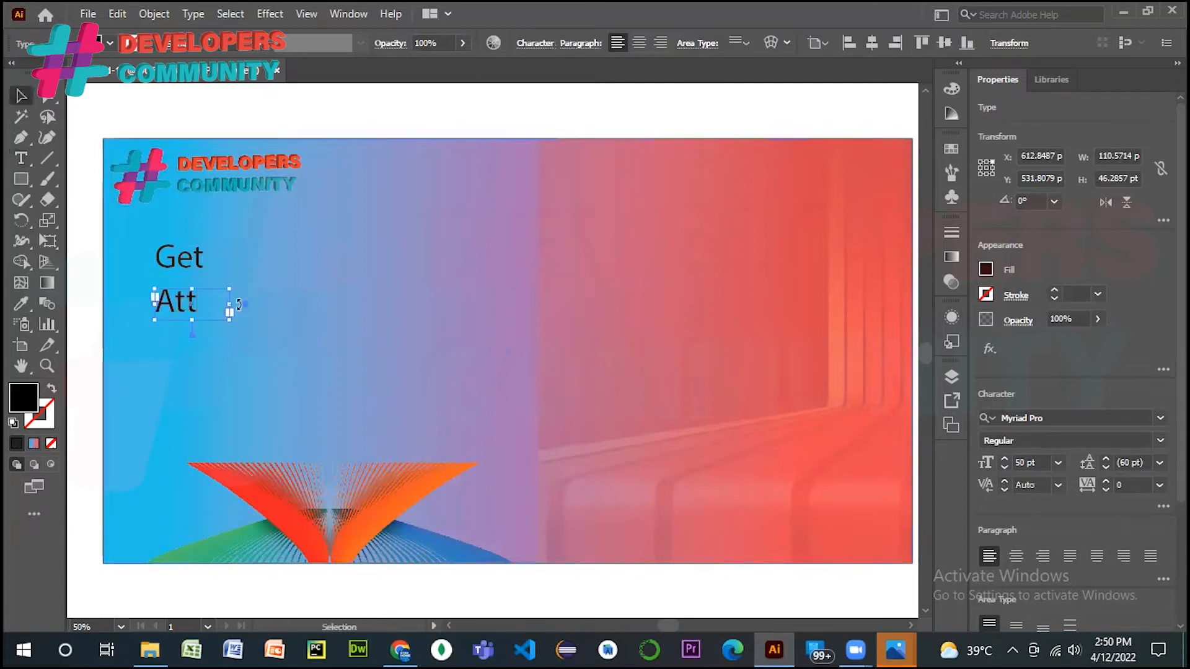
left_click_drag(231, 308, 545, 334)
- Complete the lower frame's text so that it reads "Attractive Designs"
left_click(199, 309)
double_click(195, 305)
type("ractibb")
key("BackSpace")
key("BackSpace")
type("ive ")
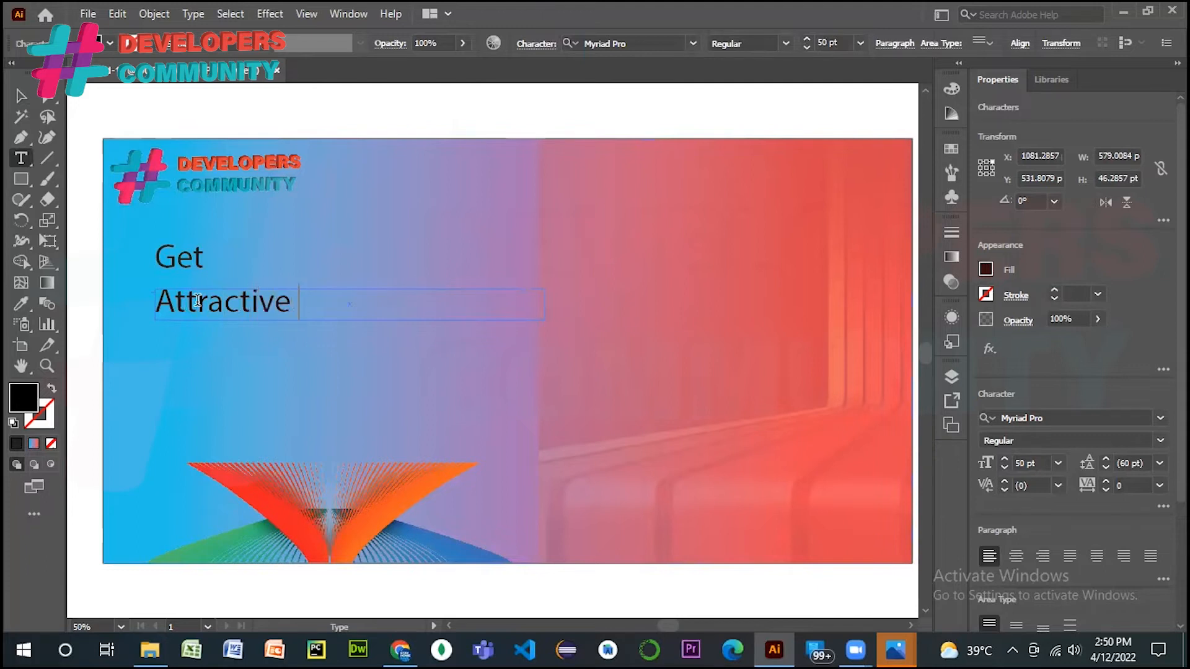
type("Designs")
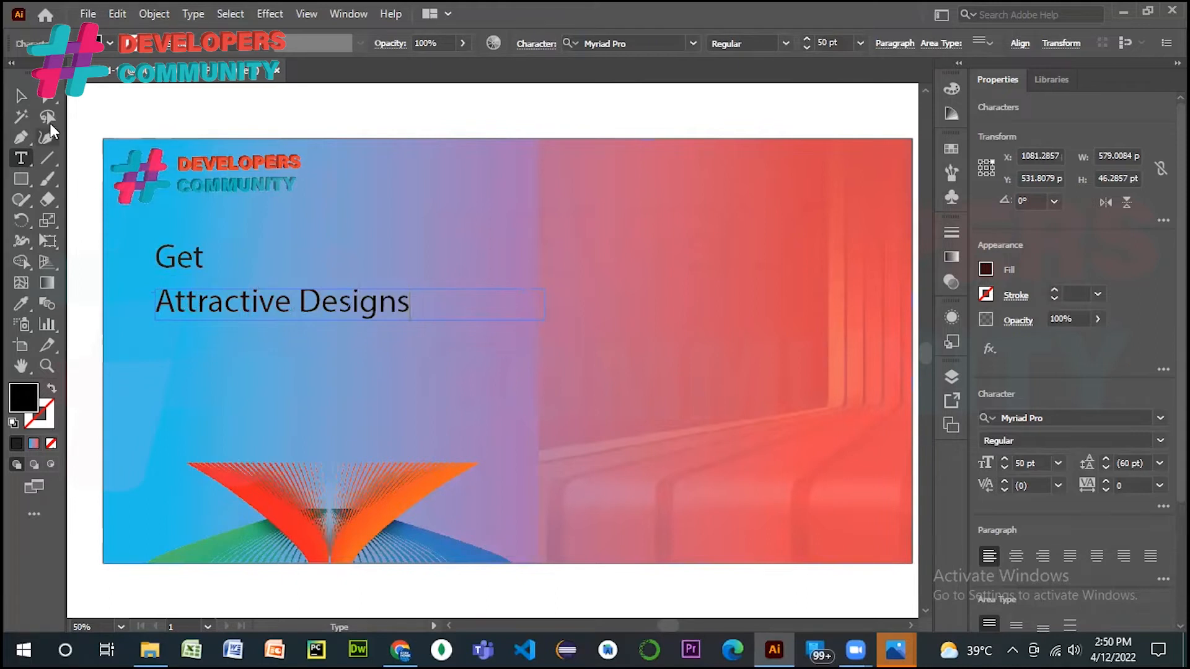
- Set the font of the "Get" text to Forte
left_click(20, 95)
left_click(182, 266)
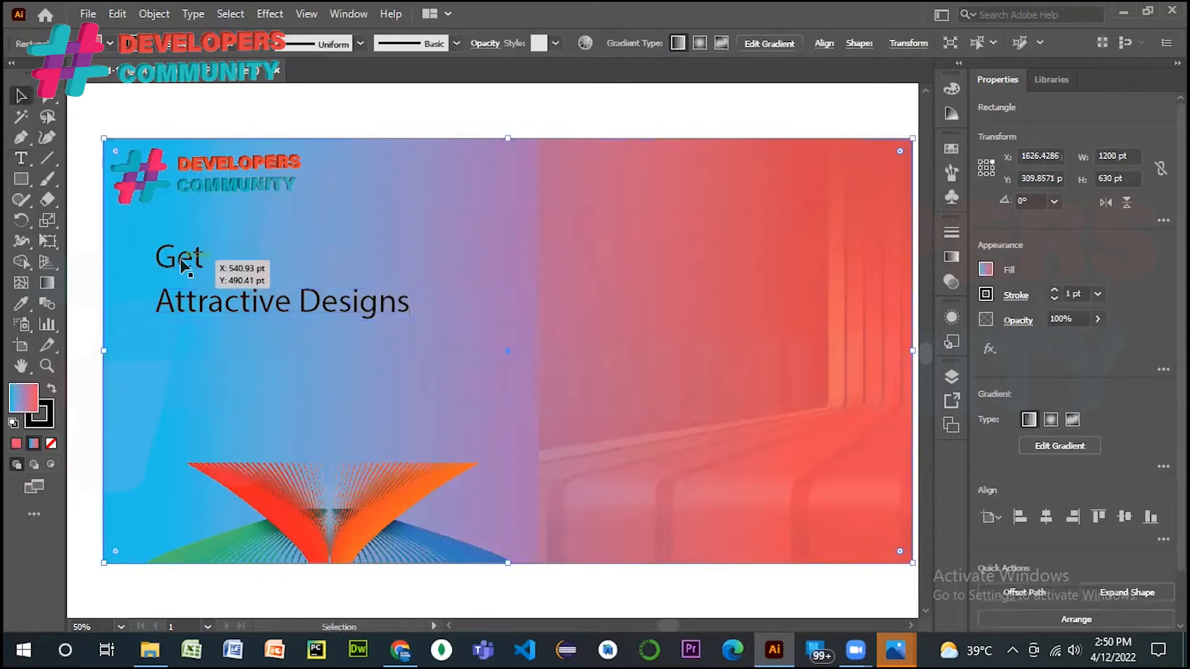
left_click(182, 265)
double_click(181, 265)
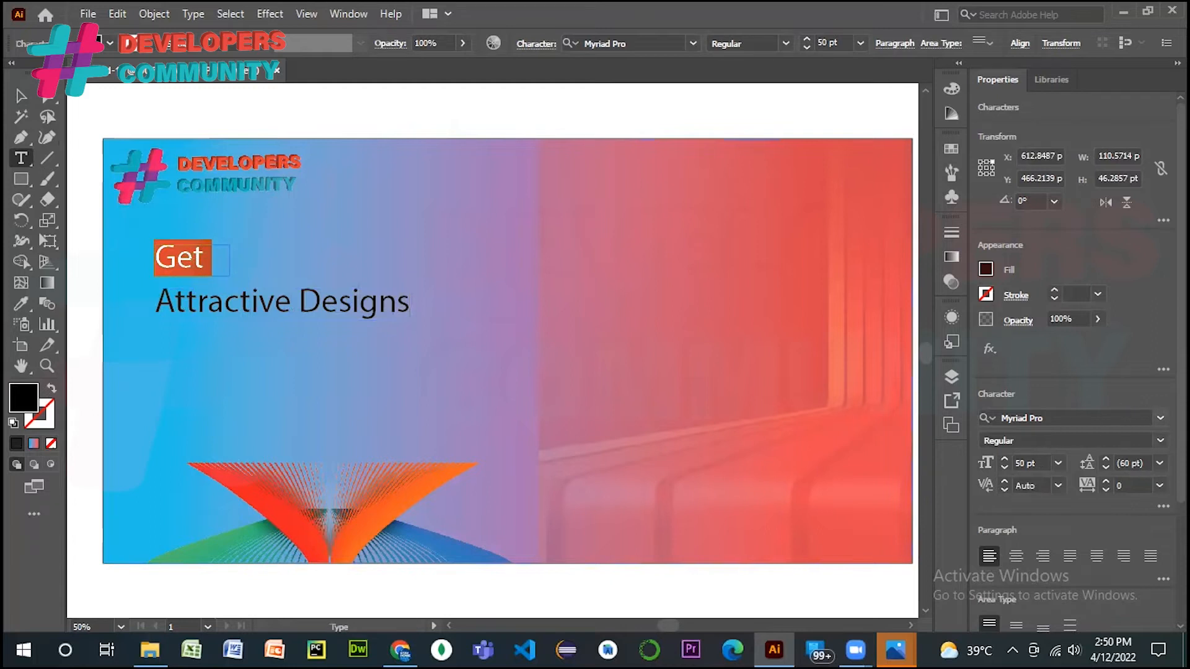
left_click(1066, 418)
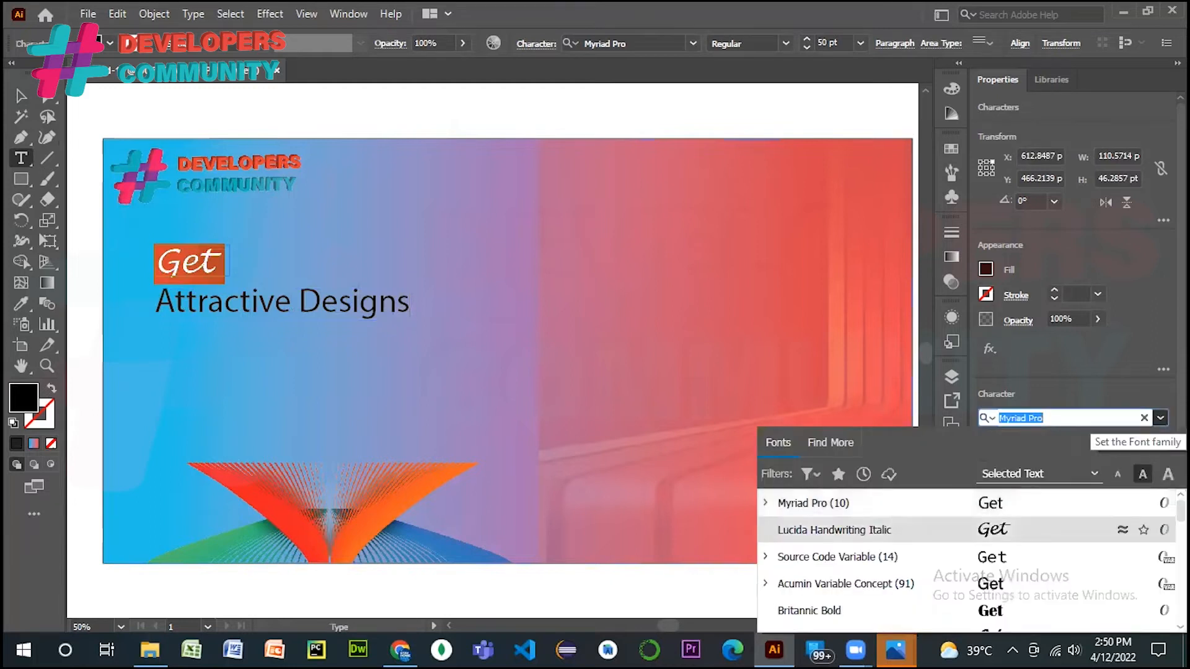
key("Down")
key("Down")
key("Down")
key("Down")
key("Down")
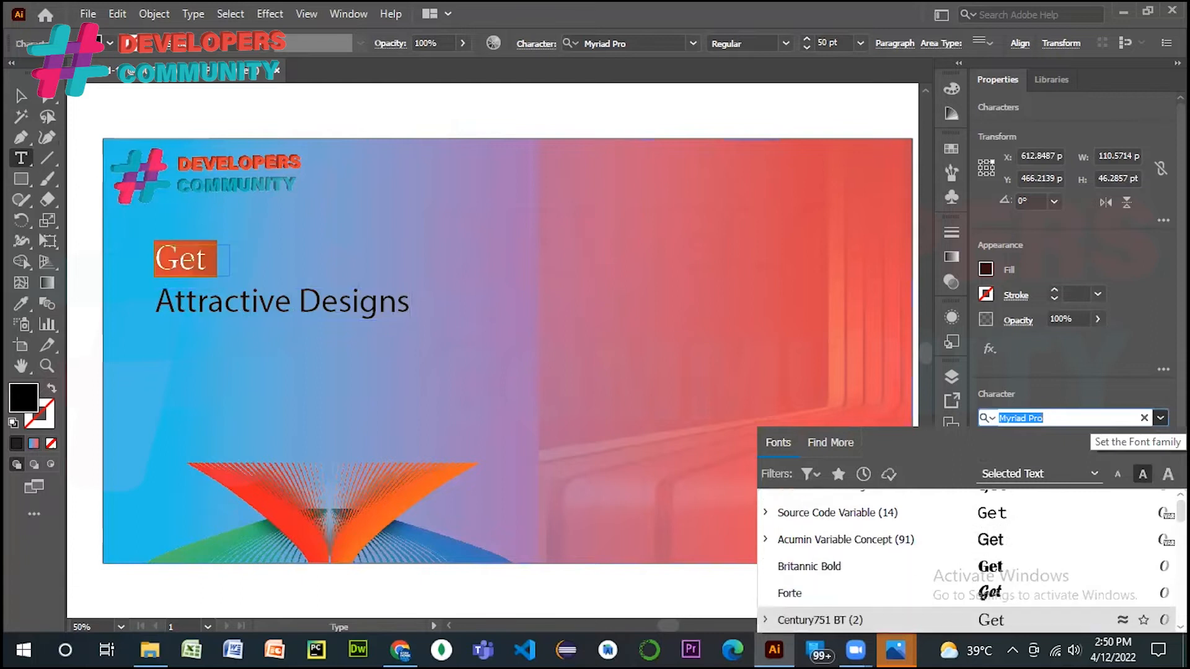
key("Up")
key("Return")
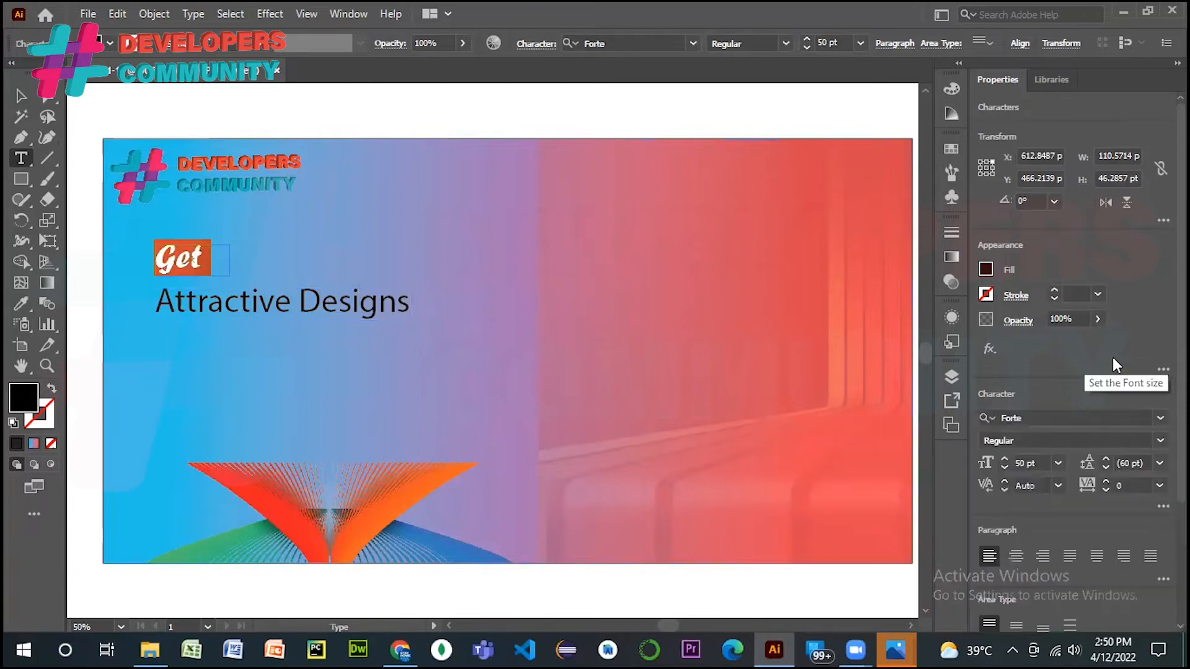
- Set the "Get" text's size to 70 pt and enlarge its text frame to about 160 by 77 pt
left_click(1005, 459)
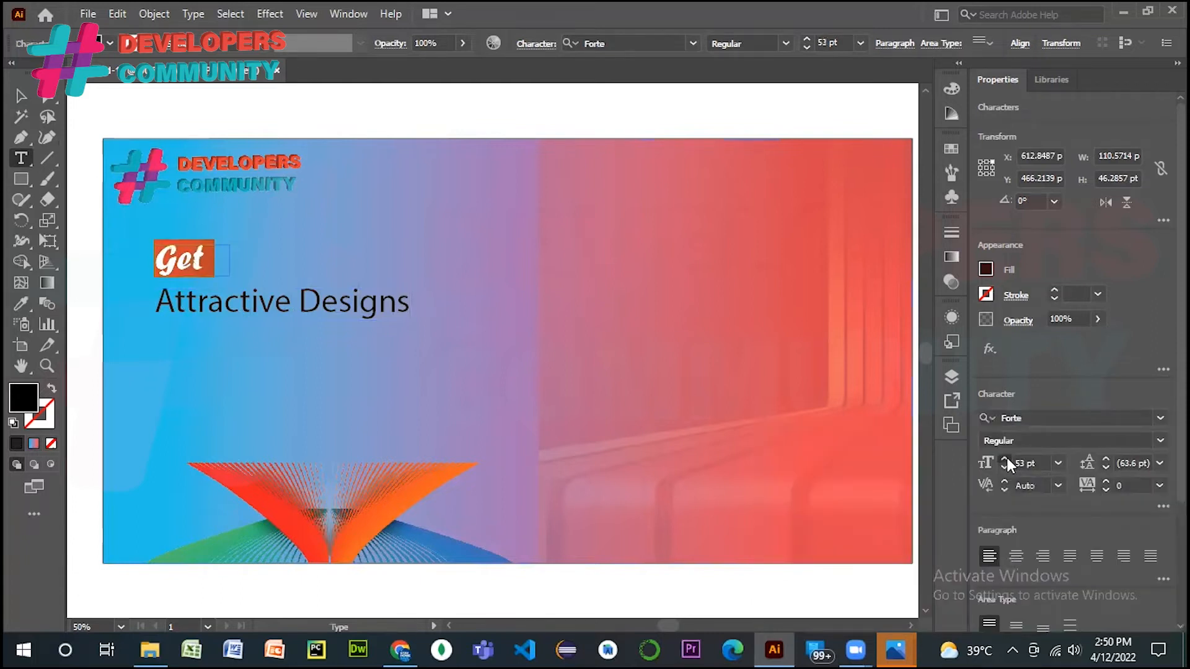
left_click(1005, 460)
left_click(1005, 460)
left_click(1005, 460)
left_click(1005, 459)
left_click(1004, 467)
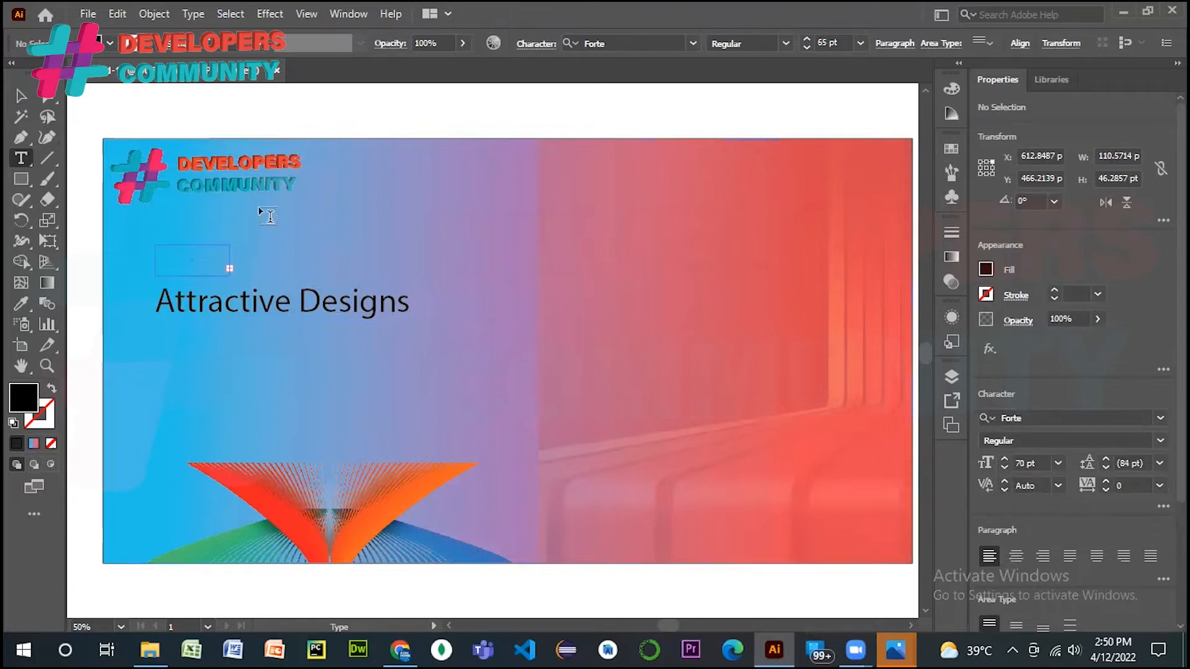
left_click(20, 96)
left_click_drag(228, 275, 263, 288)
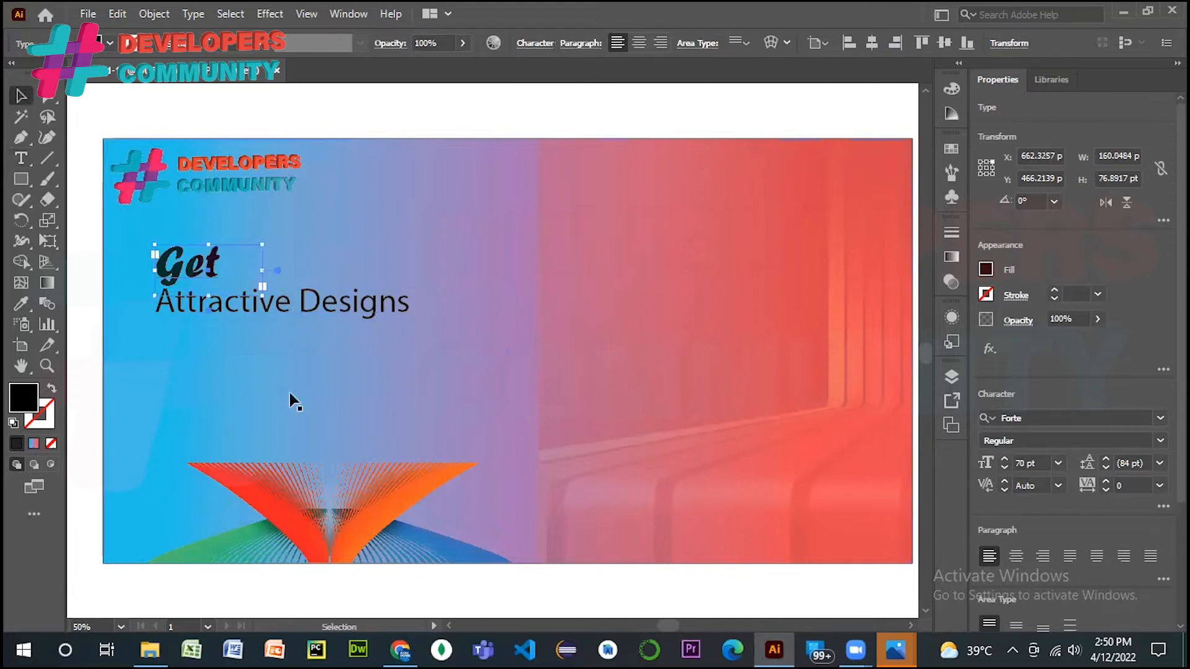
- Recolour the "Get" text white by sampling the blank area beside the banner with the Eyedropper
double_click(192, 267)
double_click(192, 268)
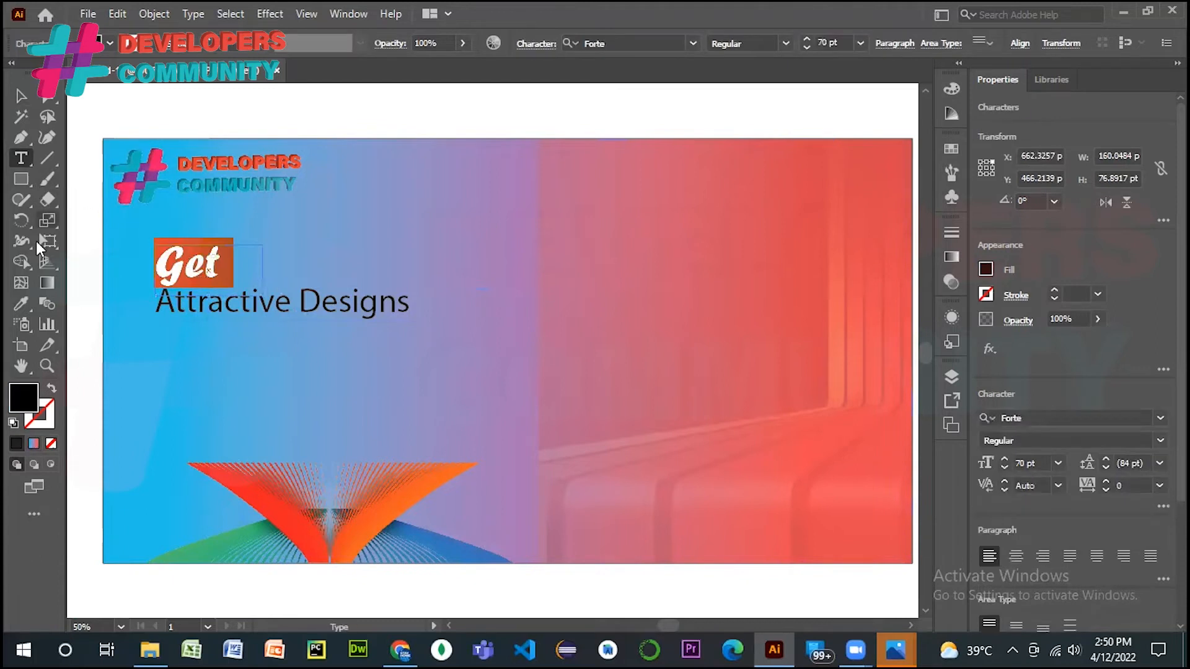
left_click(22, 305)
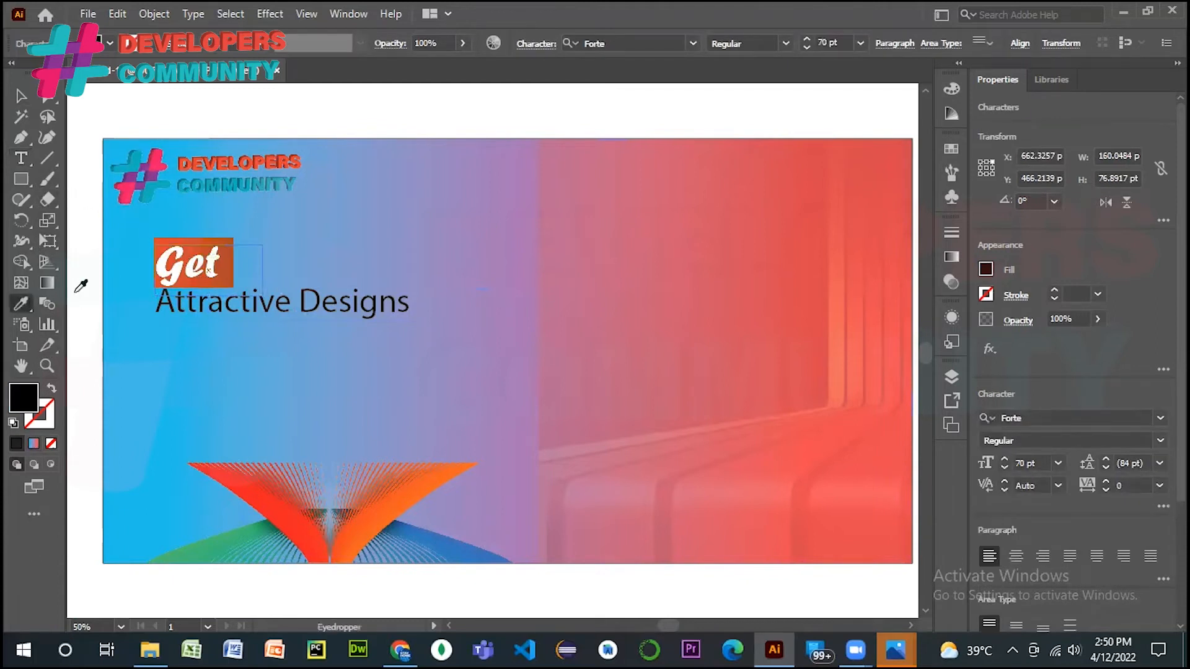
left_click(80, 288)
left_click(19, 98)
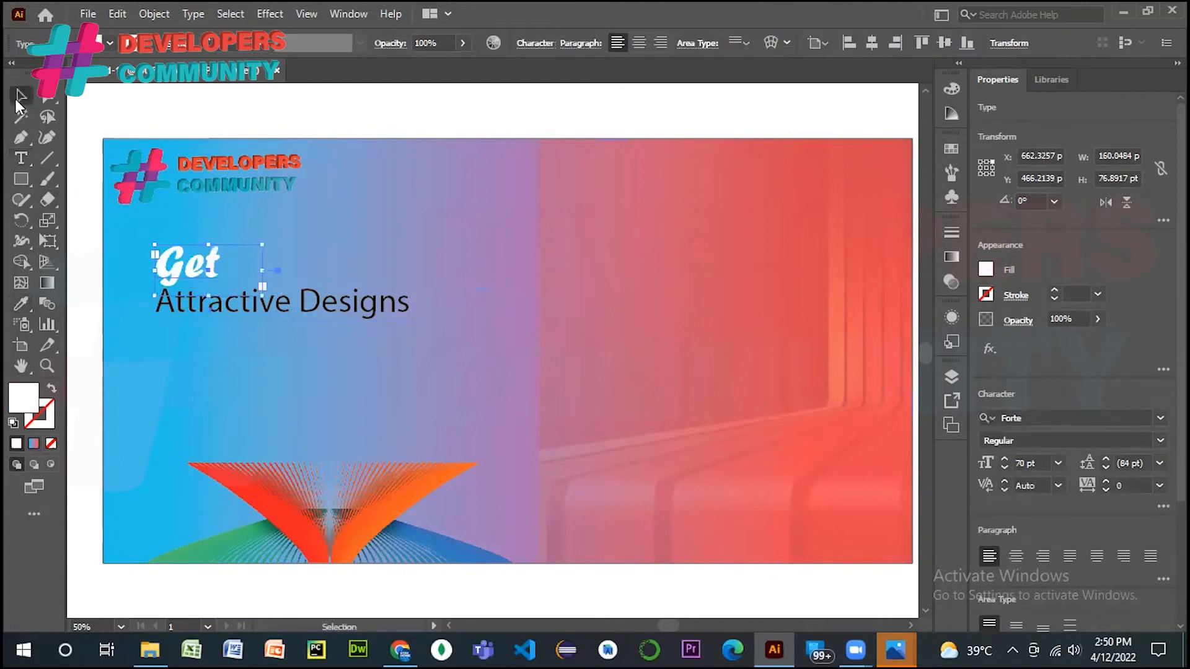
left_click(193, 112)
- Move the "Get" and "Attractive Designs" texts slightly to the right, setting "Attractive Designs" a little lower
left_click(210, 254)
mouse_move(211, 254)
left_mouse_down()
mouse_move(255, 261)
mouse_move(210, 272)
mouse_move(199, 262)
left_mouse_up()
left_click(281, 388)
left_click(246, 353)
left_click_drag(231, 307, 244, 315)
- Try to copy the "Get" text's appearance onto "Attractive Designs" with the Eyedropper, and undo it
triple_click(247, 313)
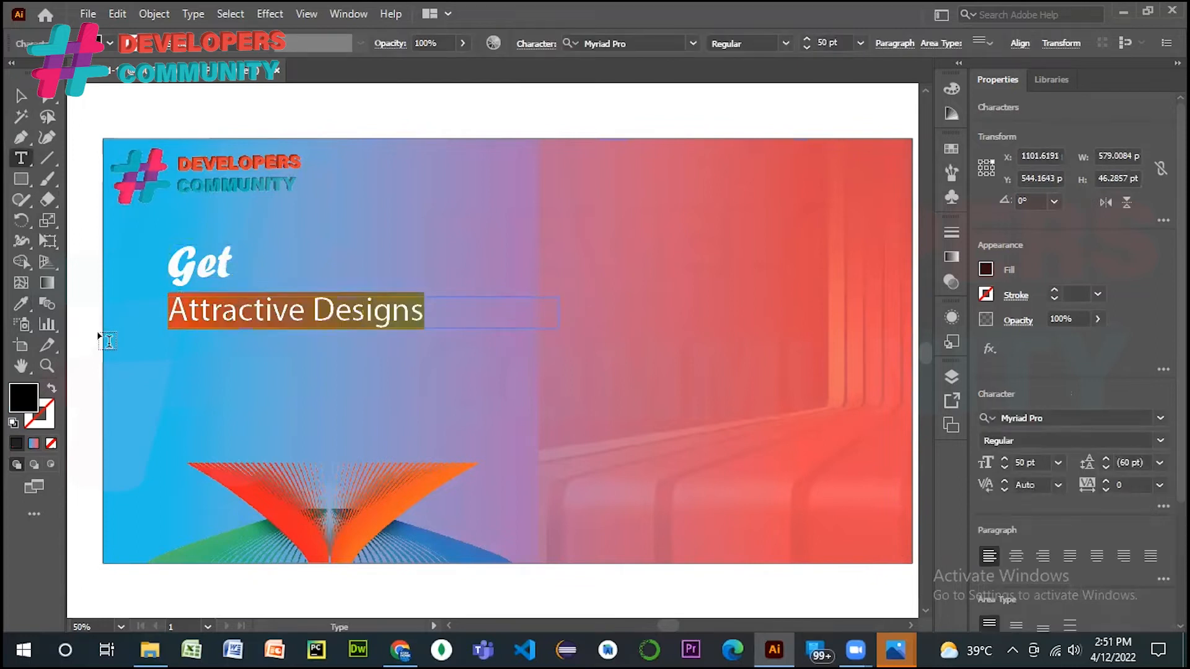
left_click(21, 304)
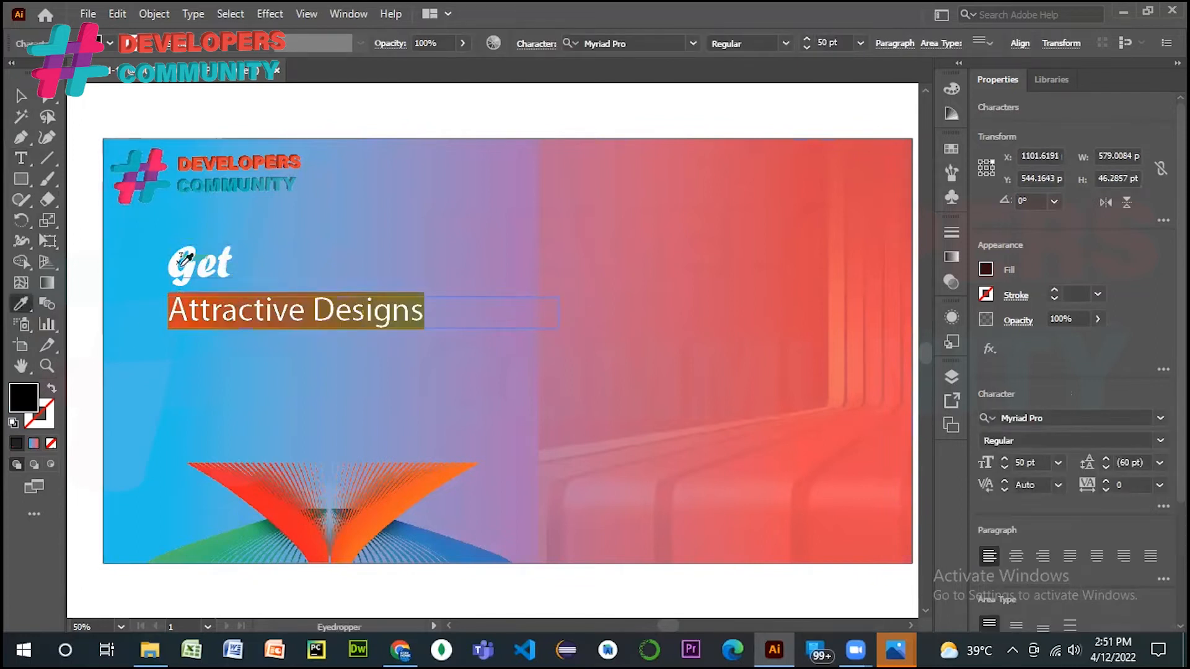
left_click(177, 264)
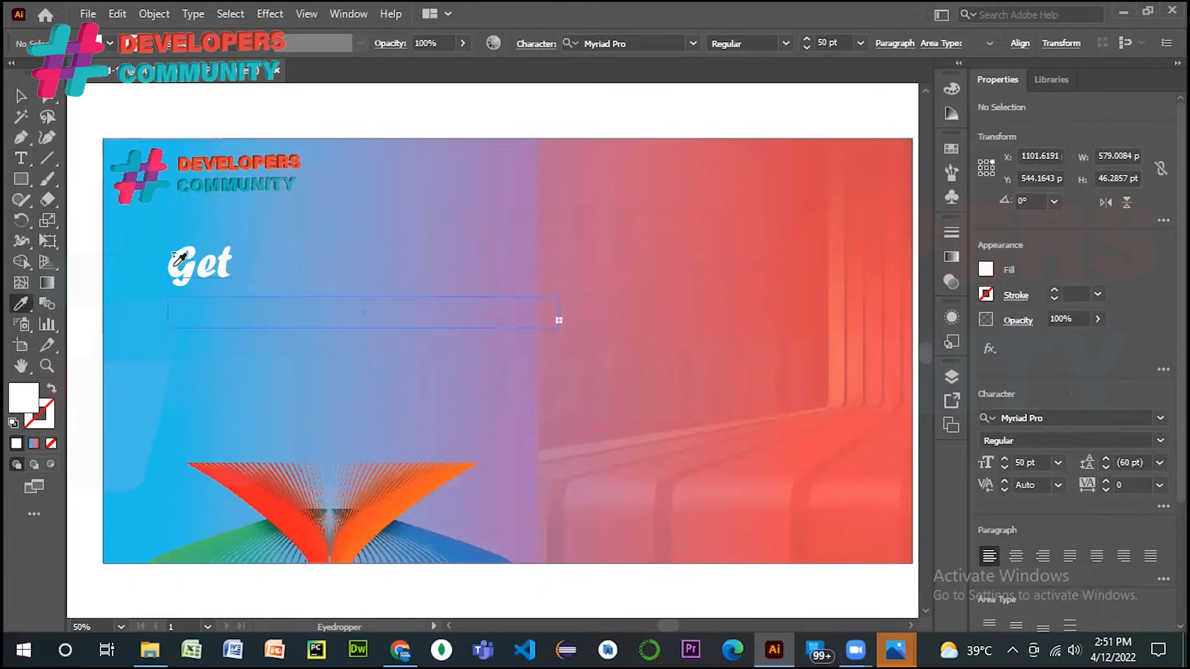
key("ctrl+z")
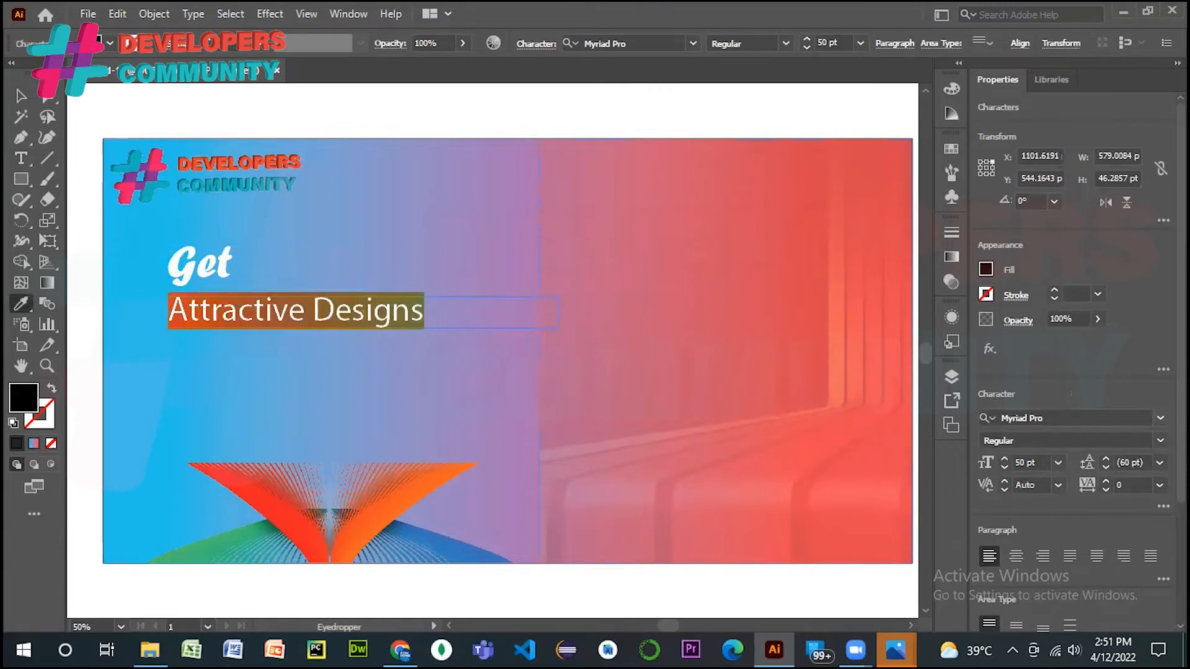
- Set the font of the selected "Attractive Designs" text to Forte
left_click(1160, 417)
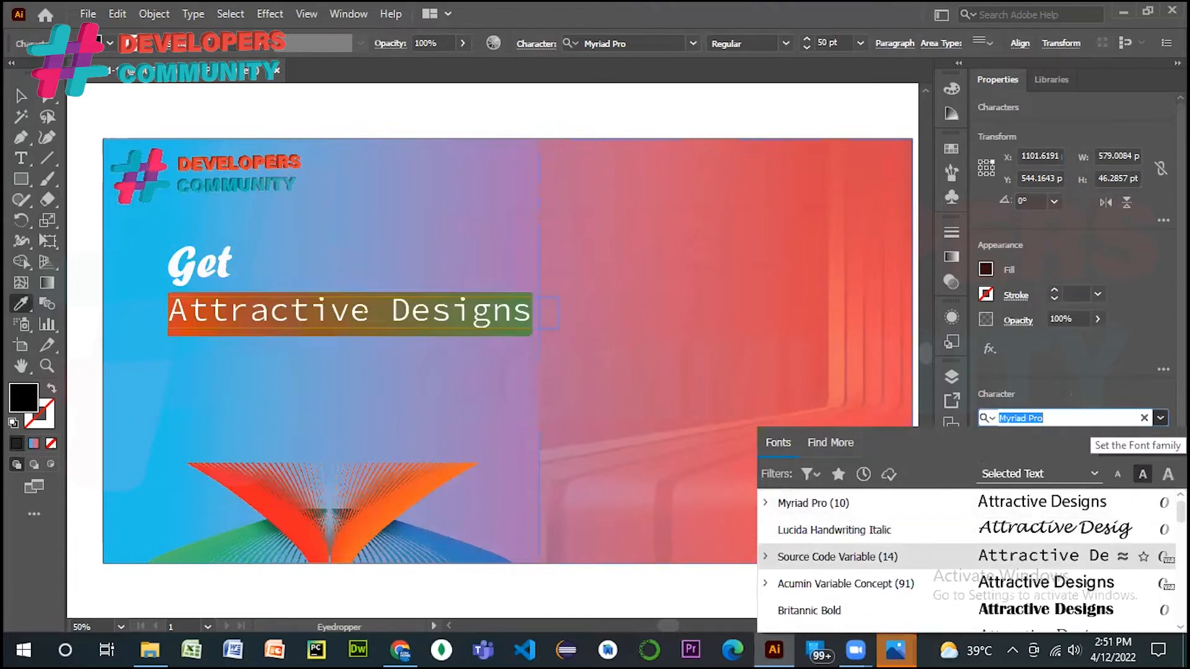
key("Down")
key("Down")
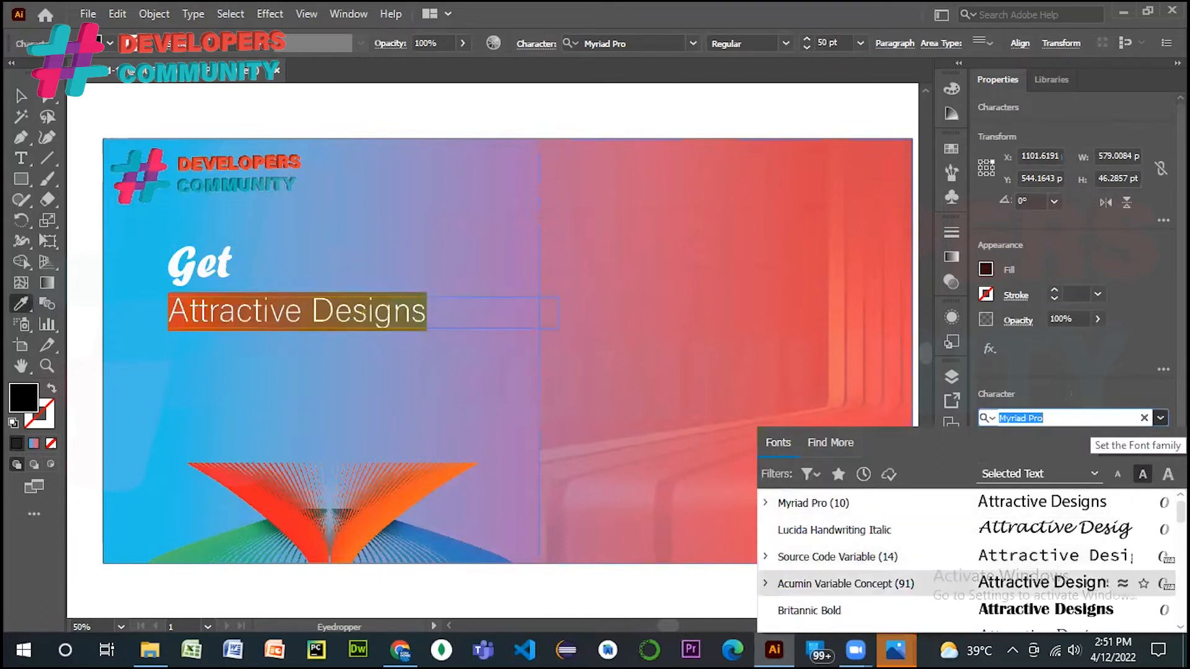
key("Down")
key("Down")
key("Down")
key("Down")
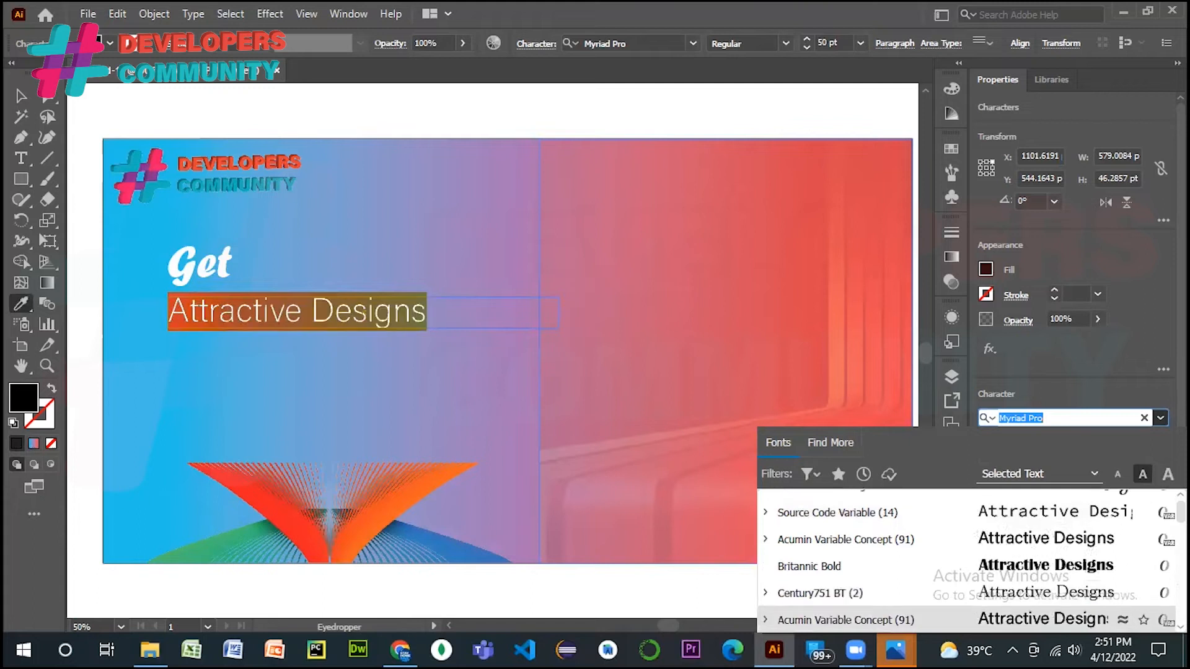
key("Up")
key("Up")
key("Up")
key("Up")
key("Up")
key("Up")
key("Up")
key("Up")
key("Up")
key("Up")
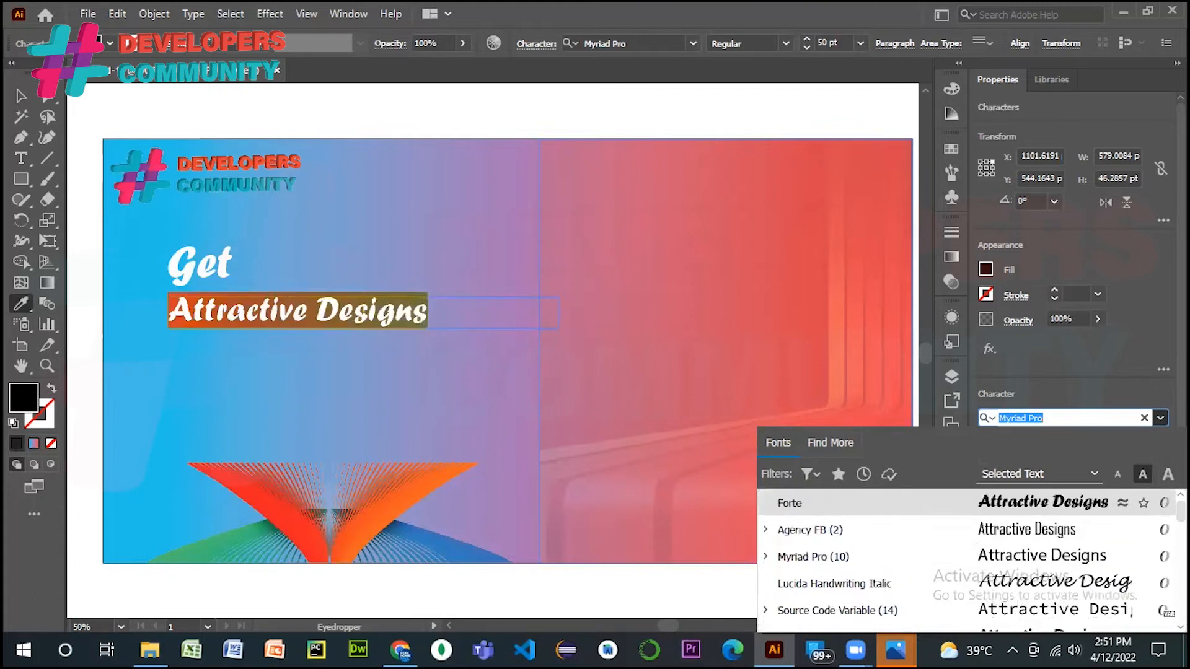
key("Return")
- Move the "Attractive Designs" text up by about 11 pt, closer beneath "Get"
left_click(20, 94)
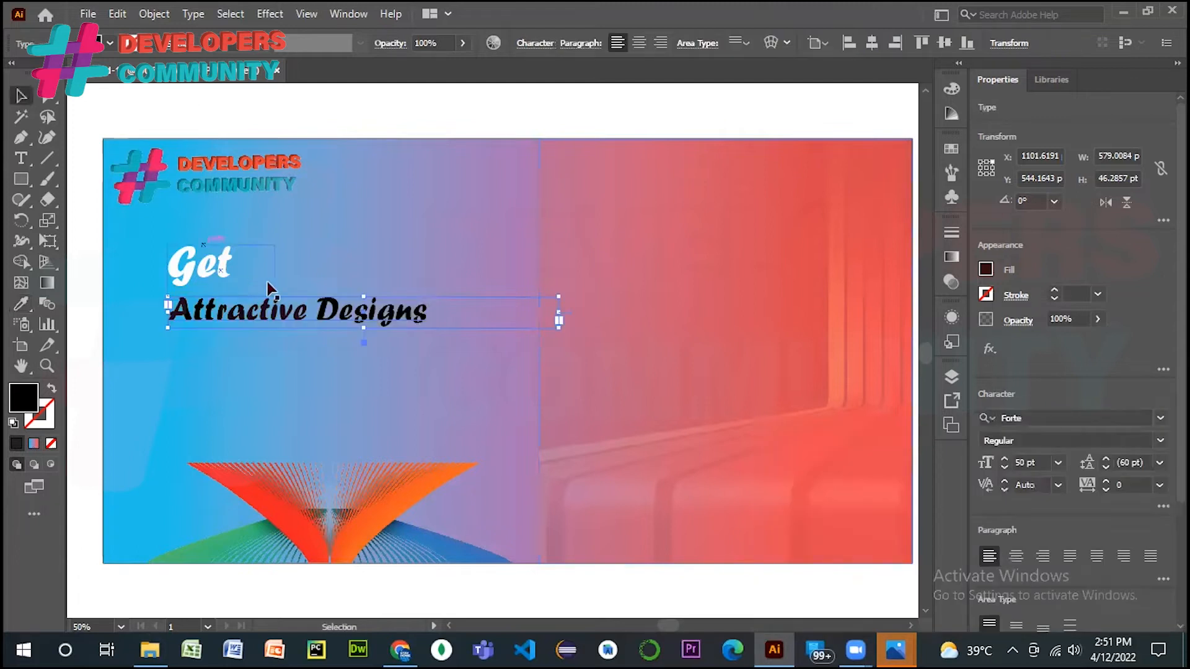
left_click_drag(269, 319, 247, 309)
left_click(283, 314)
- Recolour the whole "Attractive Designs" text white by sampling the blank area beside the banner with the Eyedropper
double_click(247, 308)
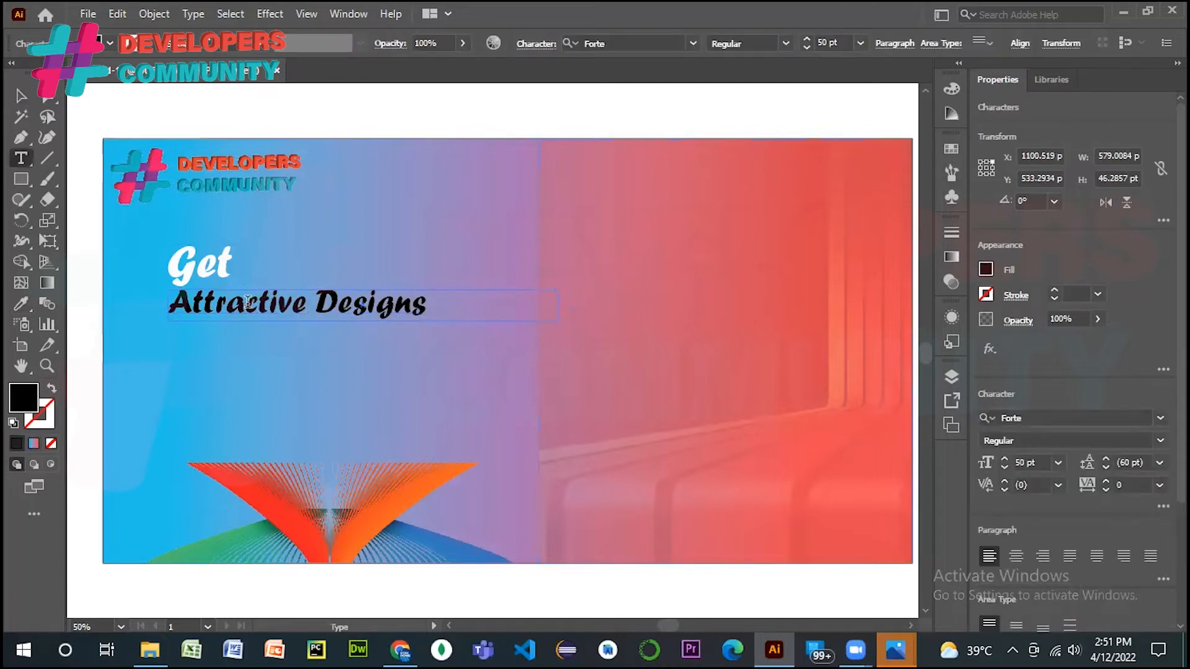
key("ctrl+a")
left_click(23, 302)
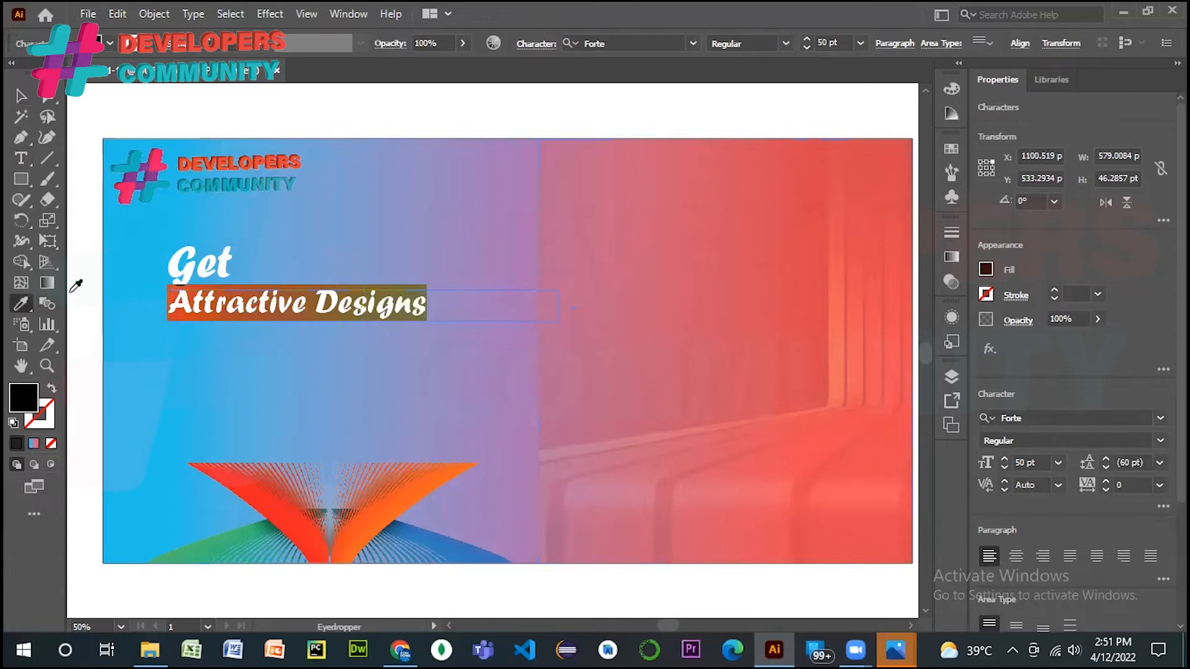
left_click(79, 285)
left_click(20, 96)
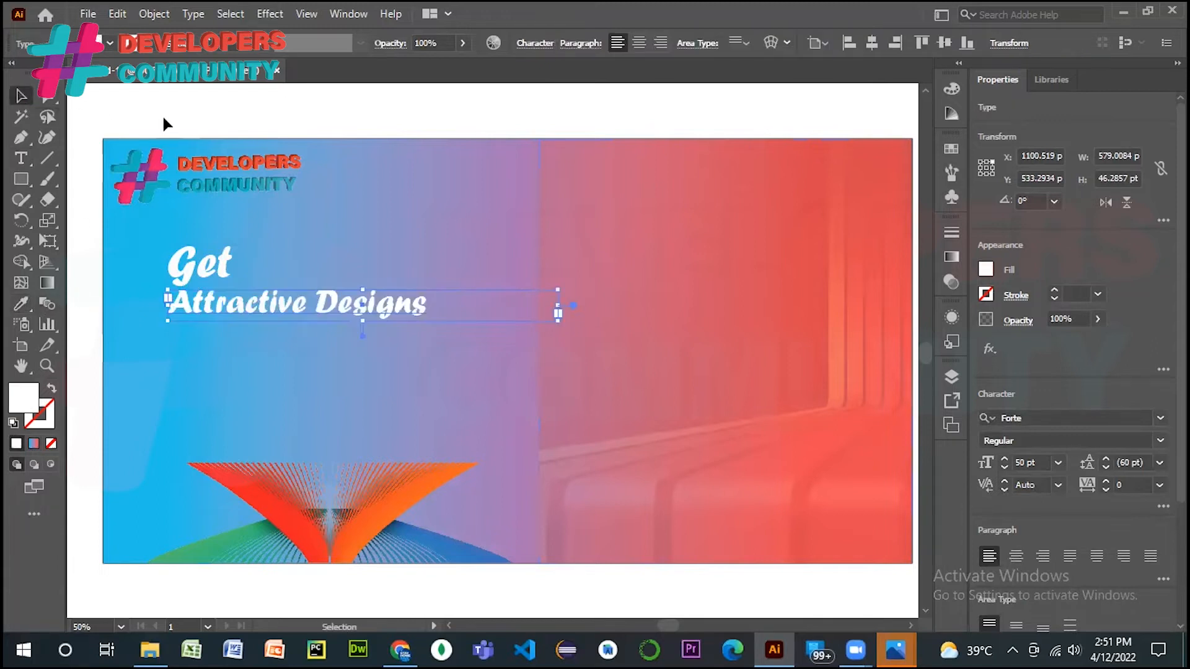
left_click(247, 128)
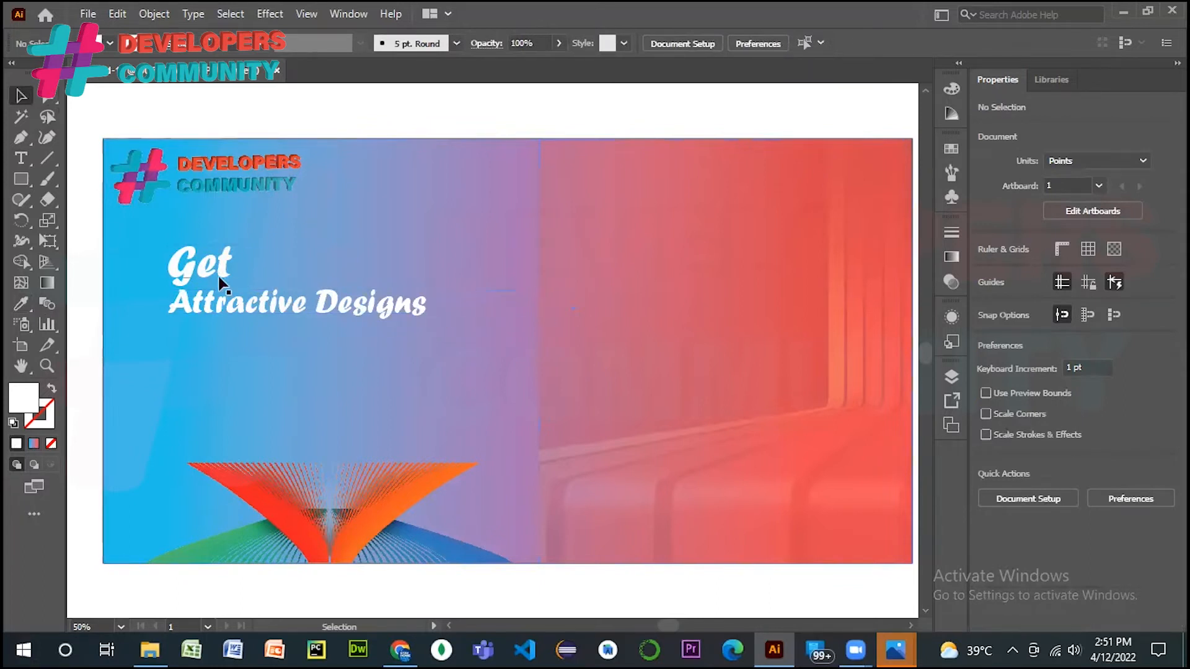
- Nudge the "Attractive Designs" text about 58 pt to the right
left_click(227, 308)
key("Right")
key("Right")
key("Right")
key("Right")
key("Right")
key("Right")
key("Right")
key("Right")
key("Right")
key("Right")
key("Right")
key("Right")
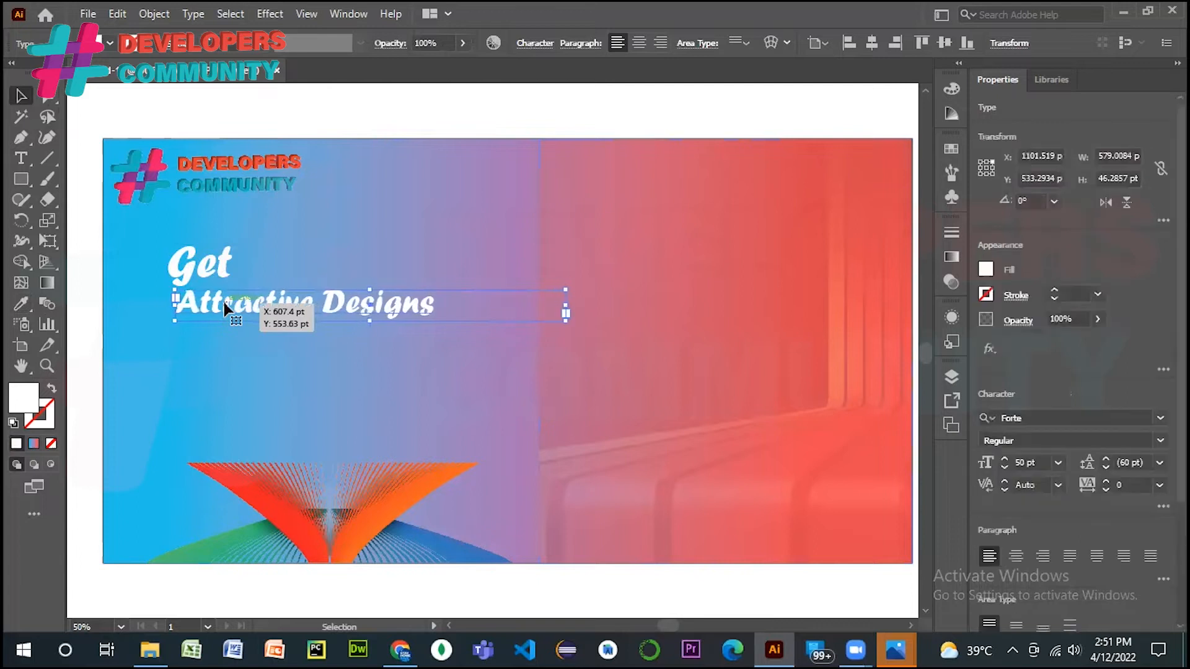
key("Right")
key("Right")
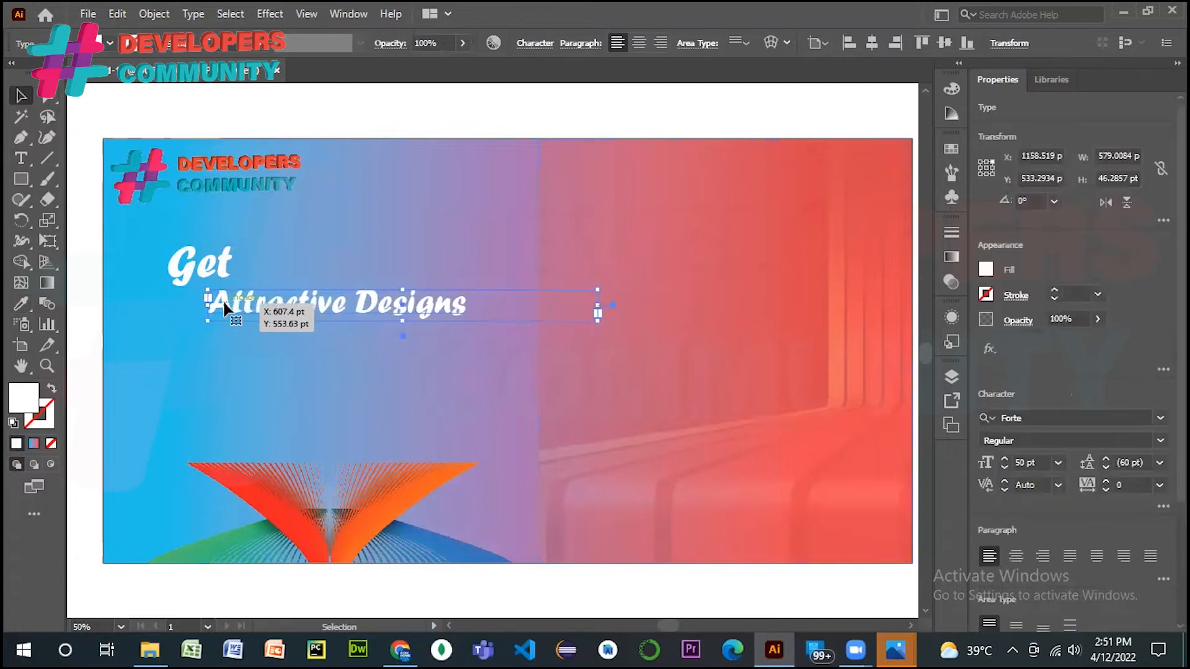
- Nudge the "Get" text about 64 pt right to line up with the left edge of "Attractive Designs"
left_click(199, 266)
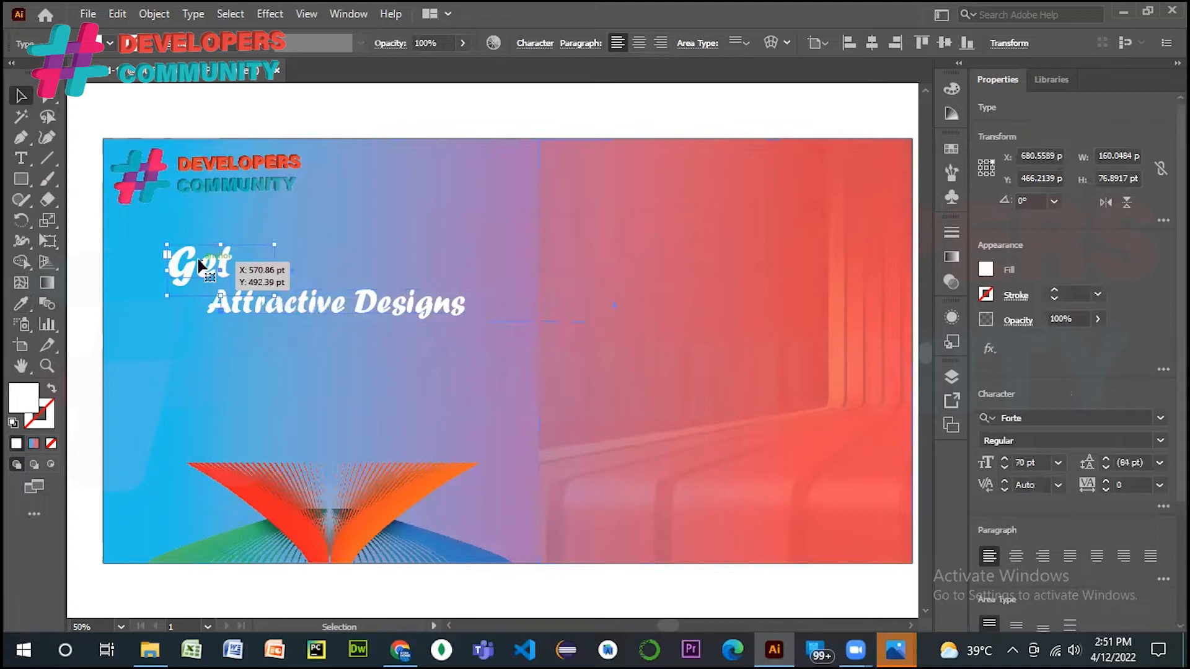
key("Right")
key("Right")
key("Right")
key("Right")
key("Right")
key("Right")
key("Right")
key("Right")
key("Right")
key("Right")
key("Right")
key("Right")
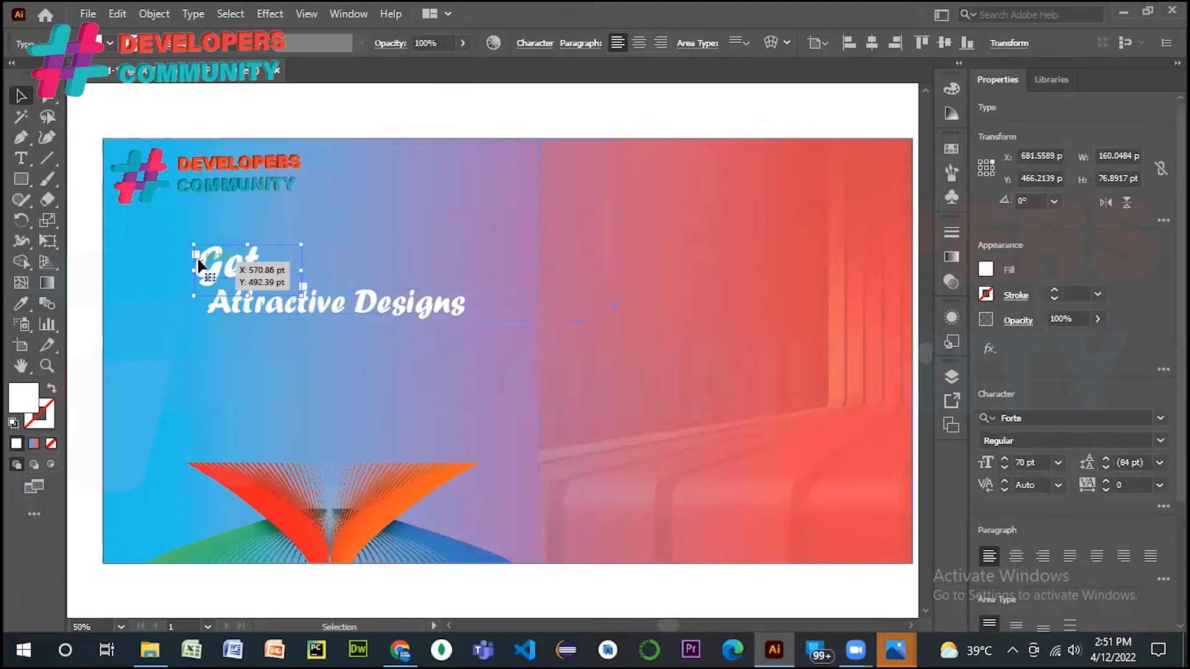
key("Right")
key("Right")
key("Right")
key("Right")
key("Right")
key("Right")
key("Right")
key("Right")
key("Right")
key("Right")
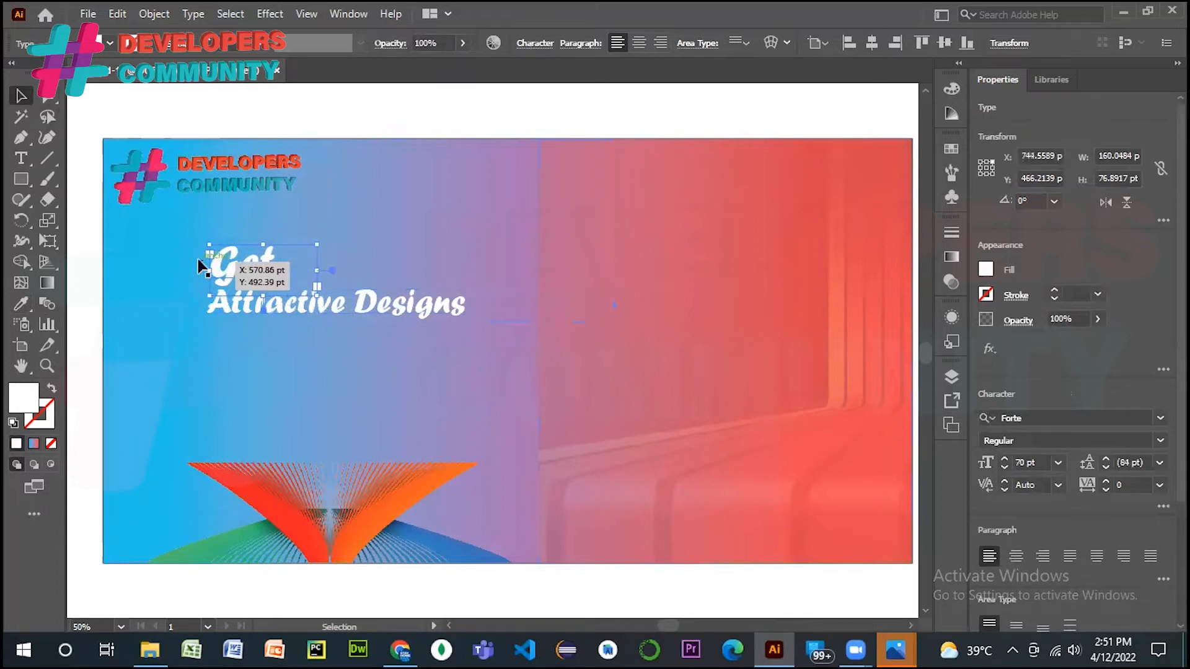
left_click(193, 110)
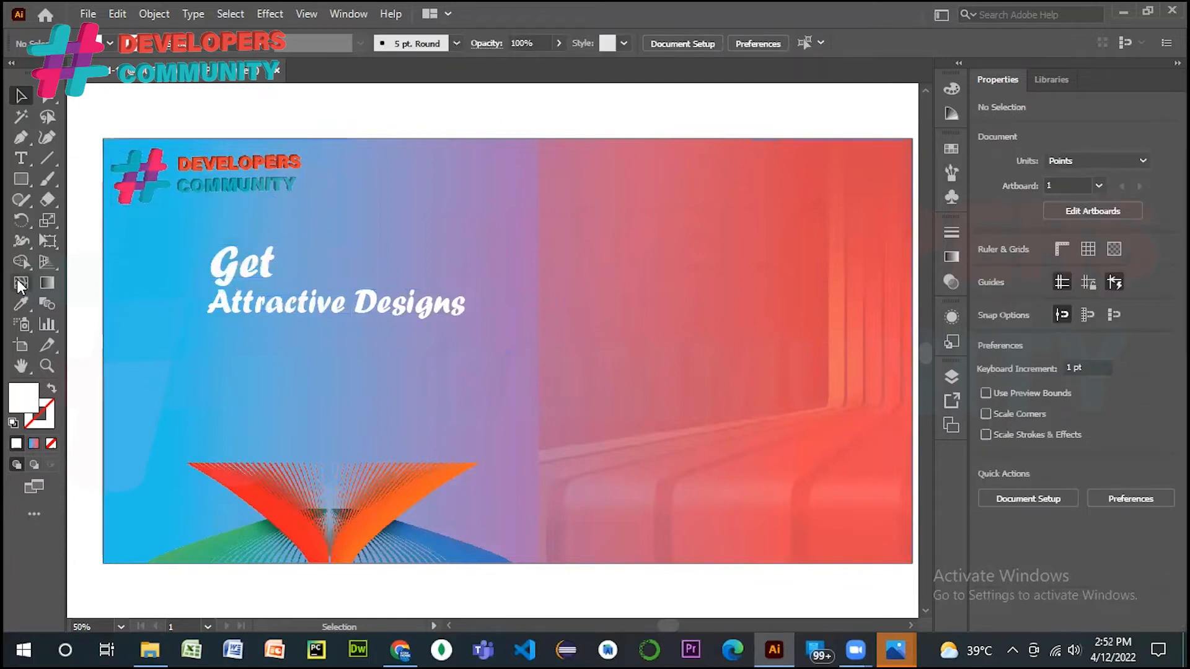
- Paste a copy of the "Attractive Designs" text and place it along the lower edge of the banner's red half
left_click(251, 310)
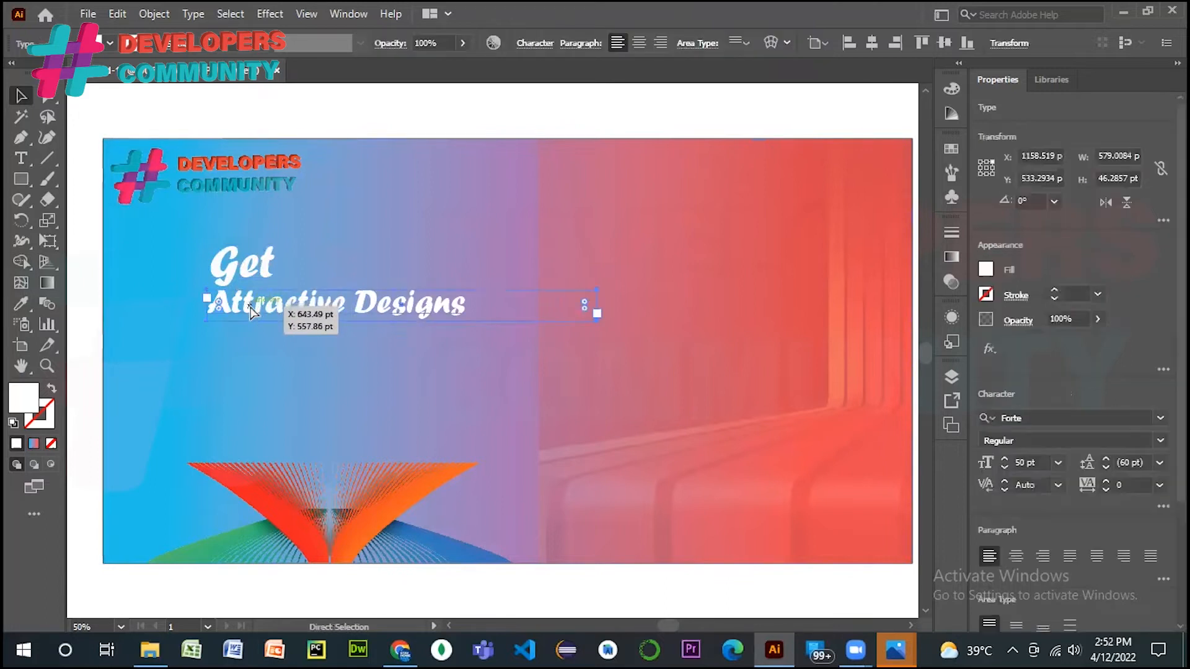
key("ctrl+v")
left_click_drag(462, 354, 697, 538)
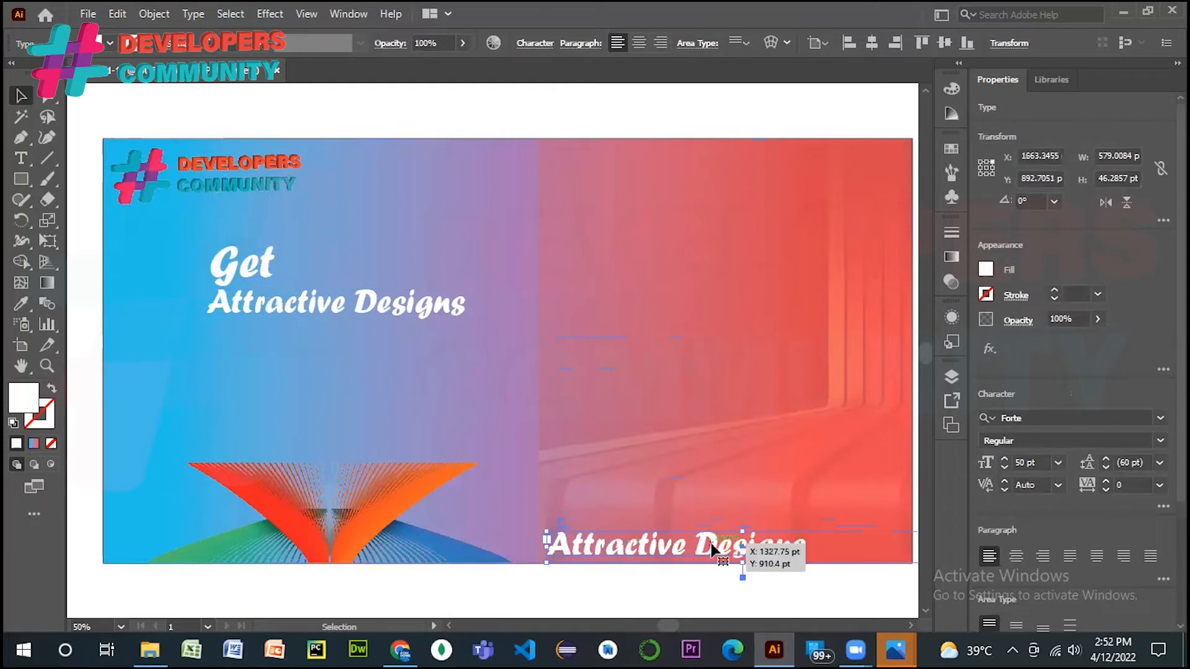
- Replace the copied text with "Contact Now: 0"
double_click(711, 541)
key("ctrl+a")
key("BackSpace")
type("co")
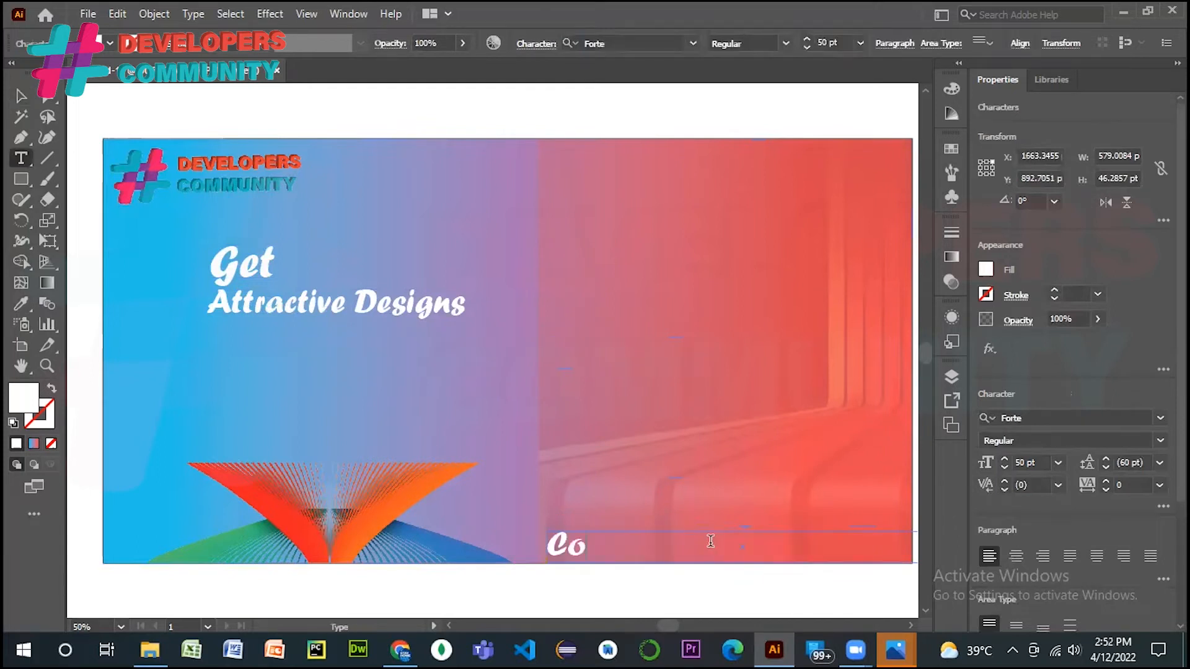
type("ntact No")
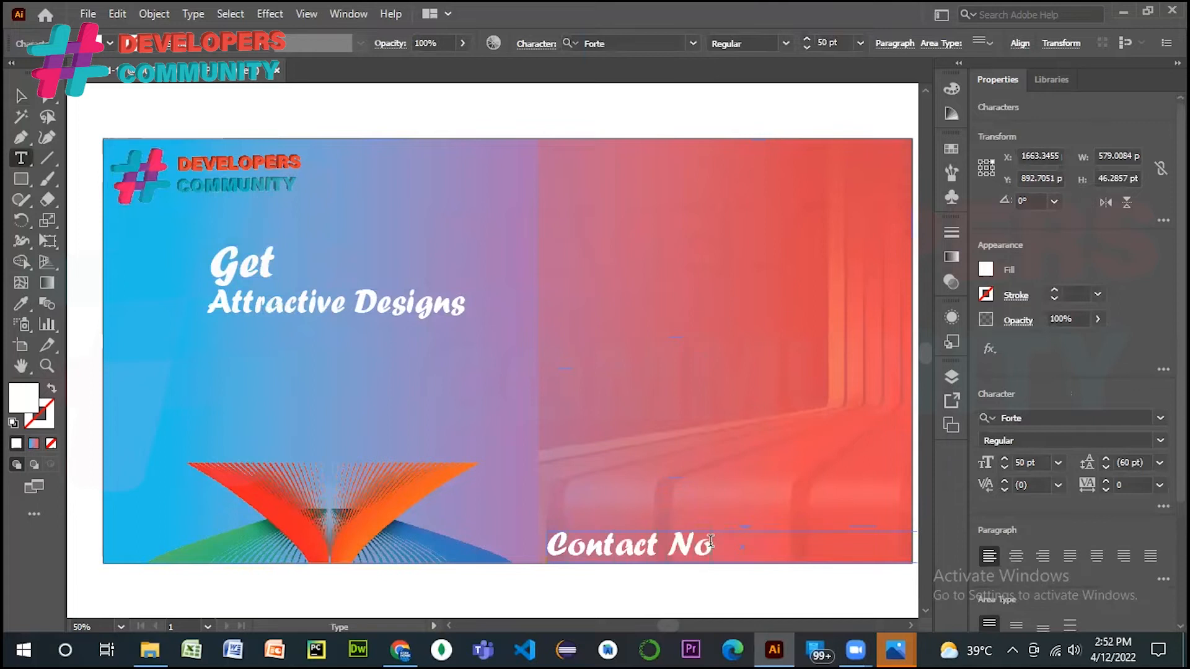
type("w: 0")
- Reduce the font size of the whole contact line to 25 pt
double_click(661, 555)
key("ctrl+a")
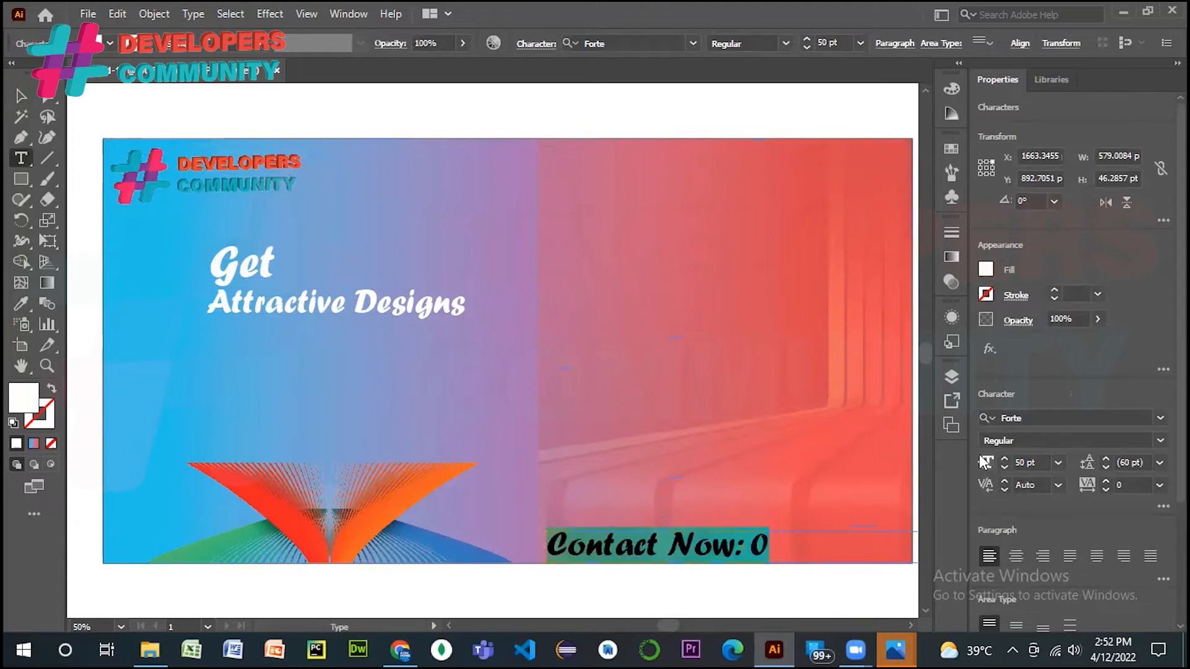
left_click(1004, 469)
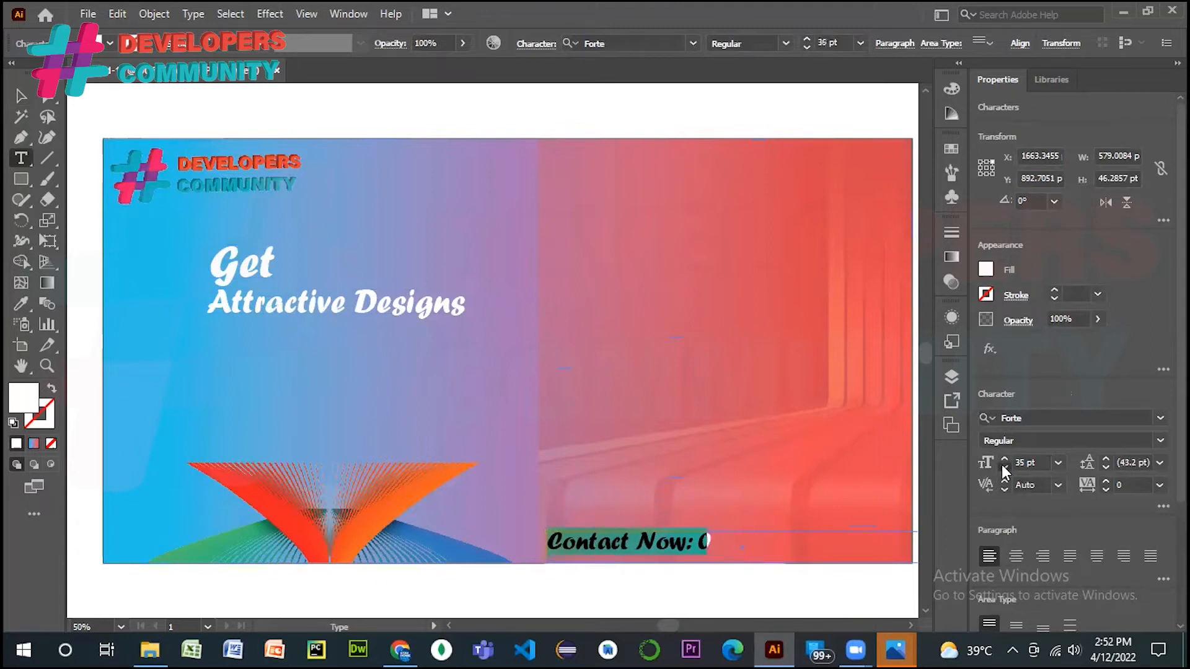
left_click(1004, 469)
left_click(1004, 469)
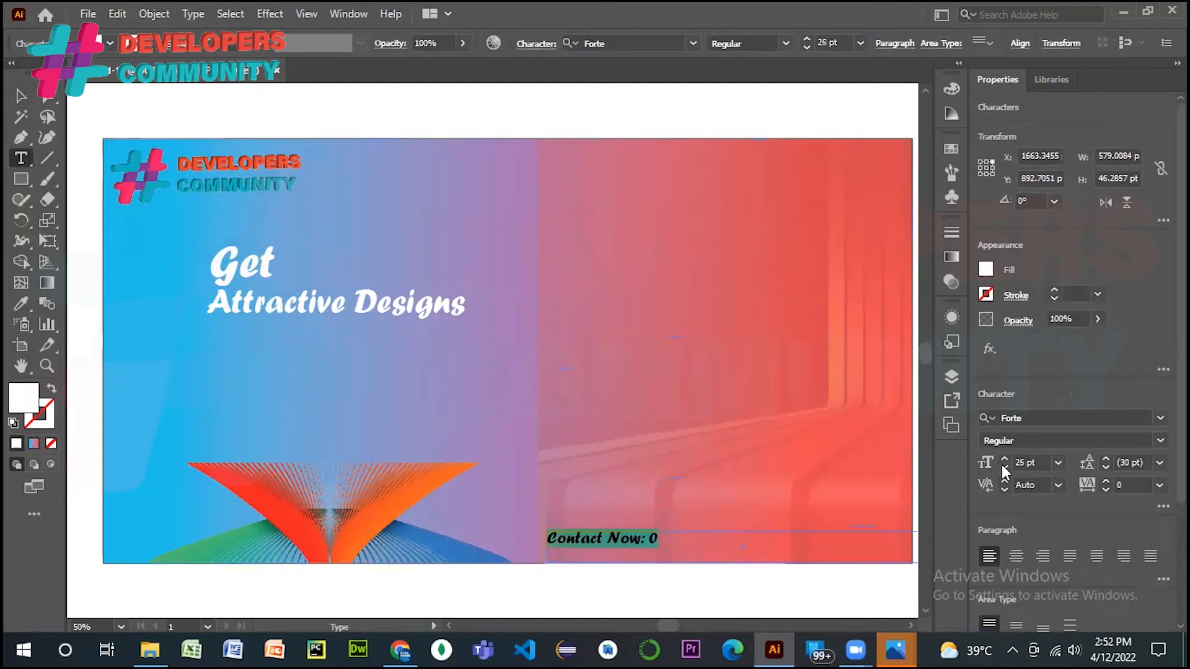
- Complete the phone number in the contact line and move the line slightly closer to the banner's bottom edge
left_click(659, 539)
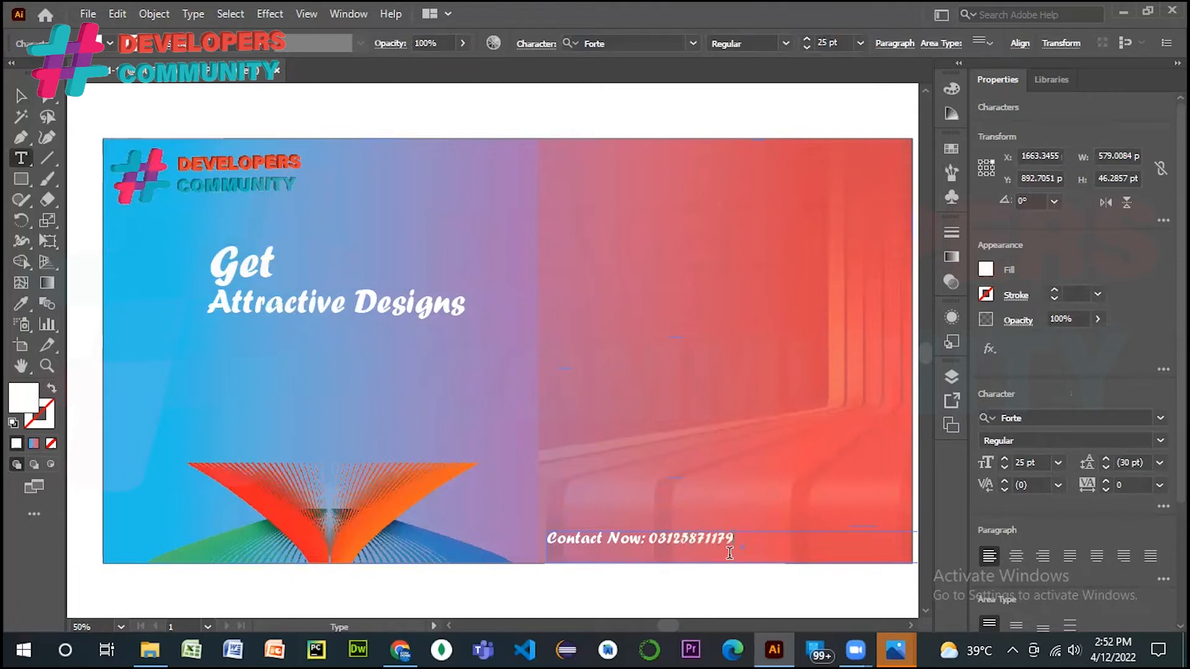
left_click(20, 95)
mouse_move(684, 544)
left_mouse_down()
mouse_move(715, 553)
mouse_move(684, 549)
left_mouse_up()
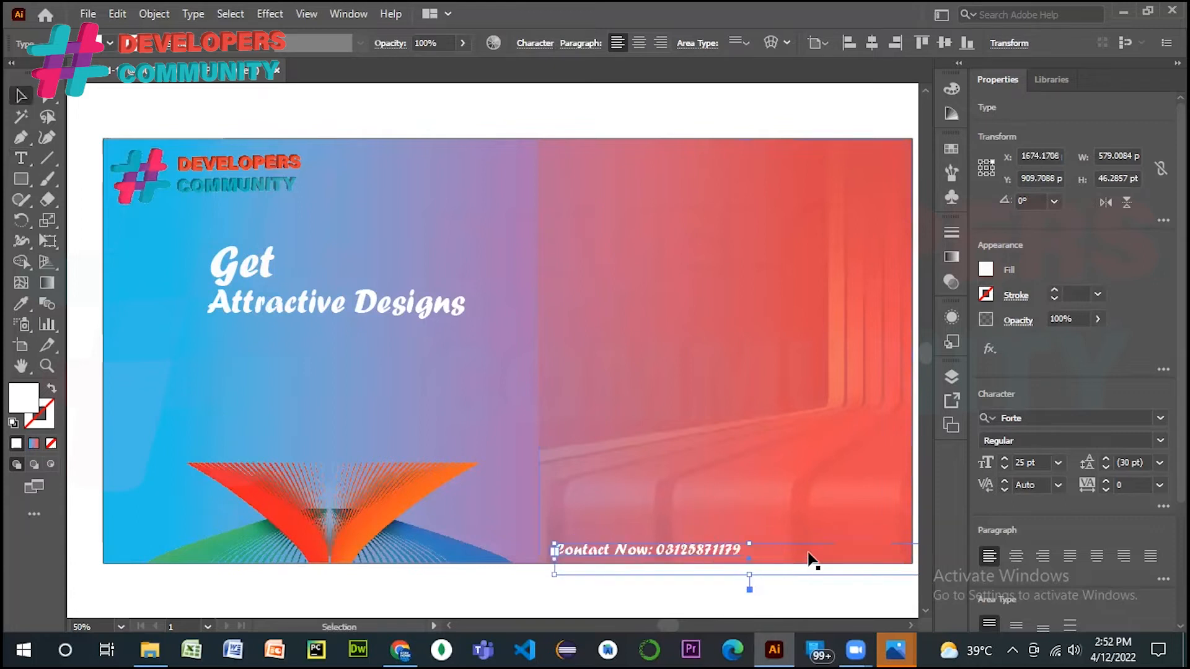
- Append a "|" separator and a second phone number to the contact line, and reduce its text frame height to about 23 pt
double_click(740, 549)
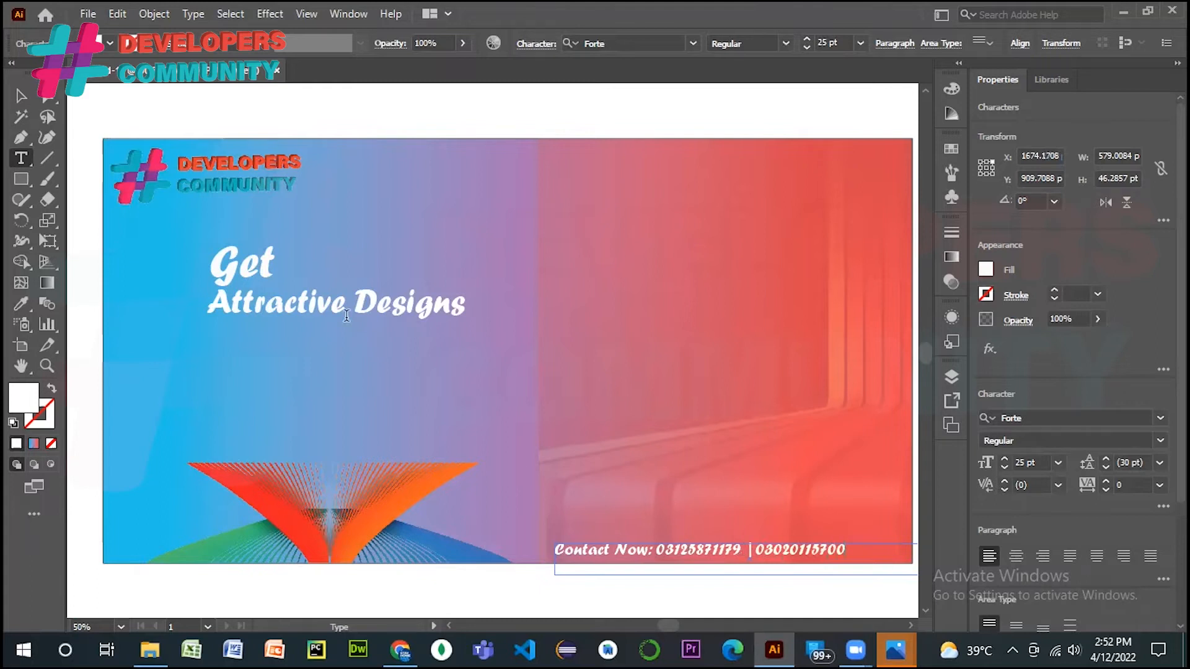
left_click(21, 96)
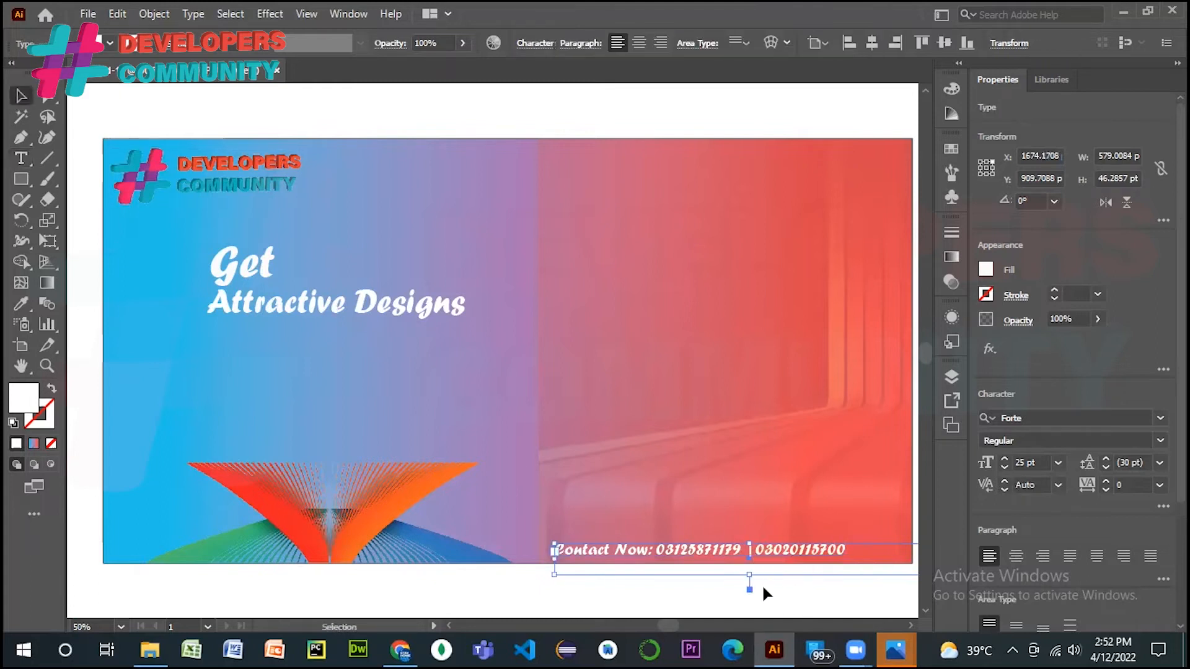
left_click_drag(750, 575, 749, 564)
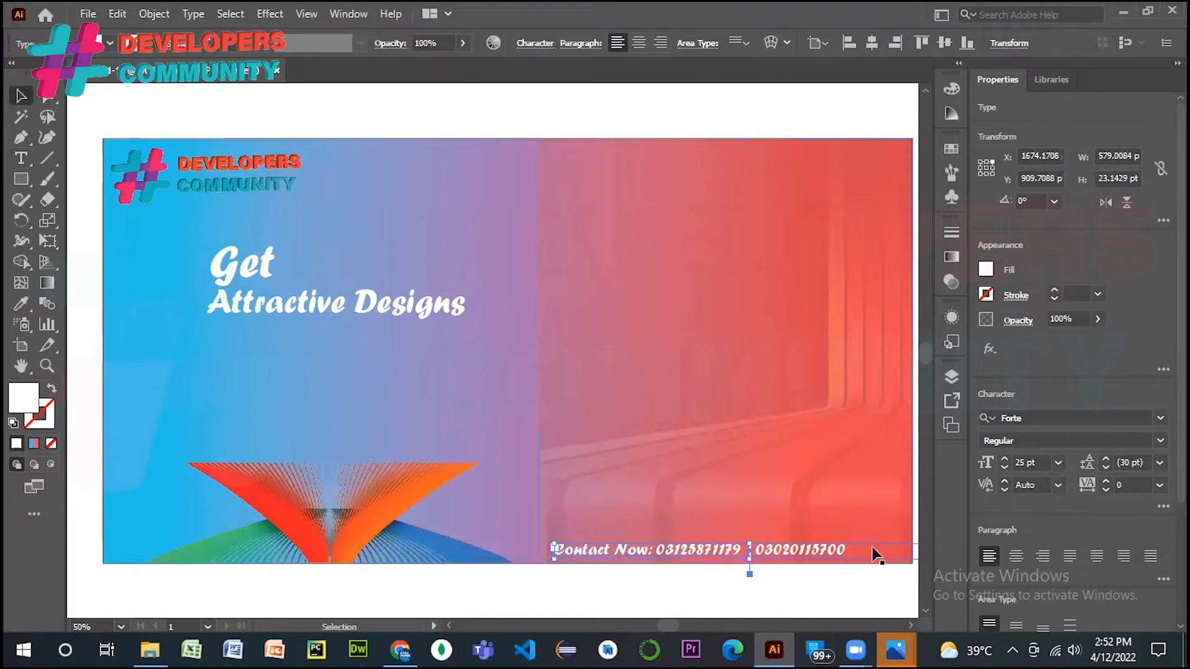
- Resize the contact line's text frame to about 520 pt wide and shift it slightly right and down within the red half
left_click(862, 547)
left_click(738, 549)
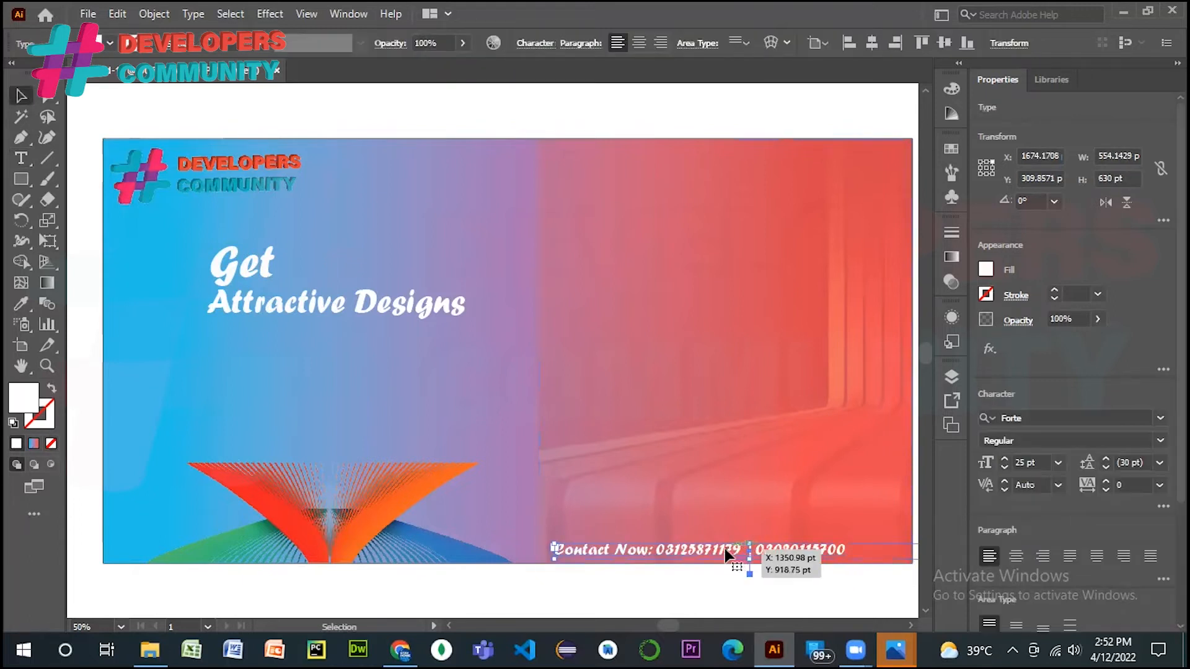
left_click_drag(725, 552, 647, 547)
left_click_drag(865, 547, 775, 555)
left_click_drag(644, 549, 690, 555)
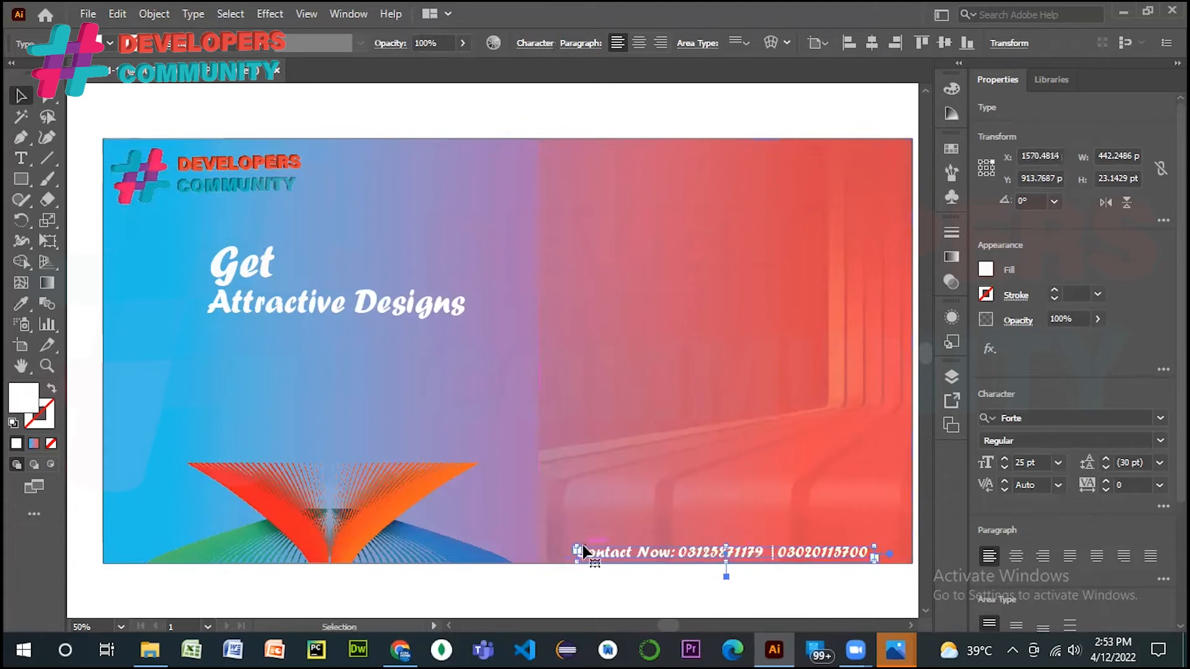
left_click_drag(576, 553, 523, 553)
mouse_move(644, 554)
left_mouse_down()
mouse_move(667, 553)
mouse_move(630, 555)
mouse_move(642, 554)
left_mouse_up()
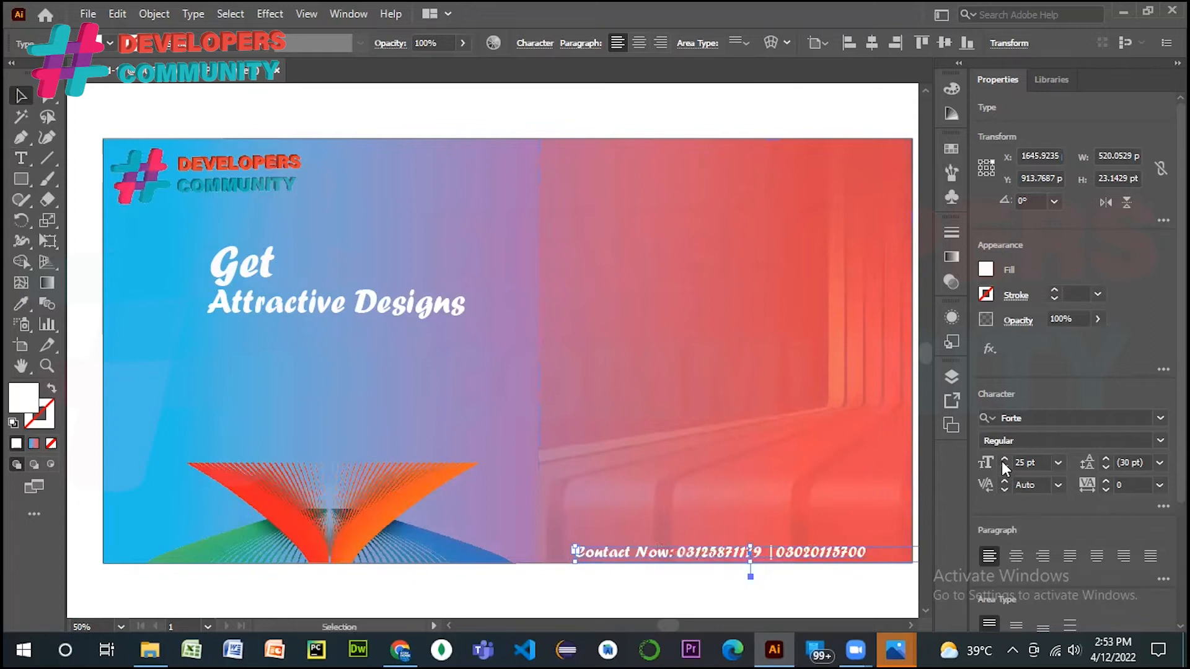
- Increase the font size of the whole contact line to 30 pt
double_click(768, 555)
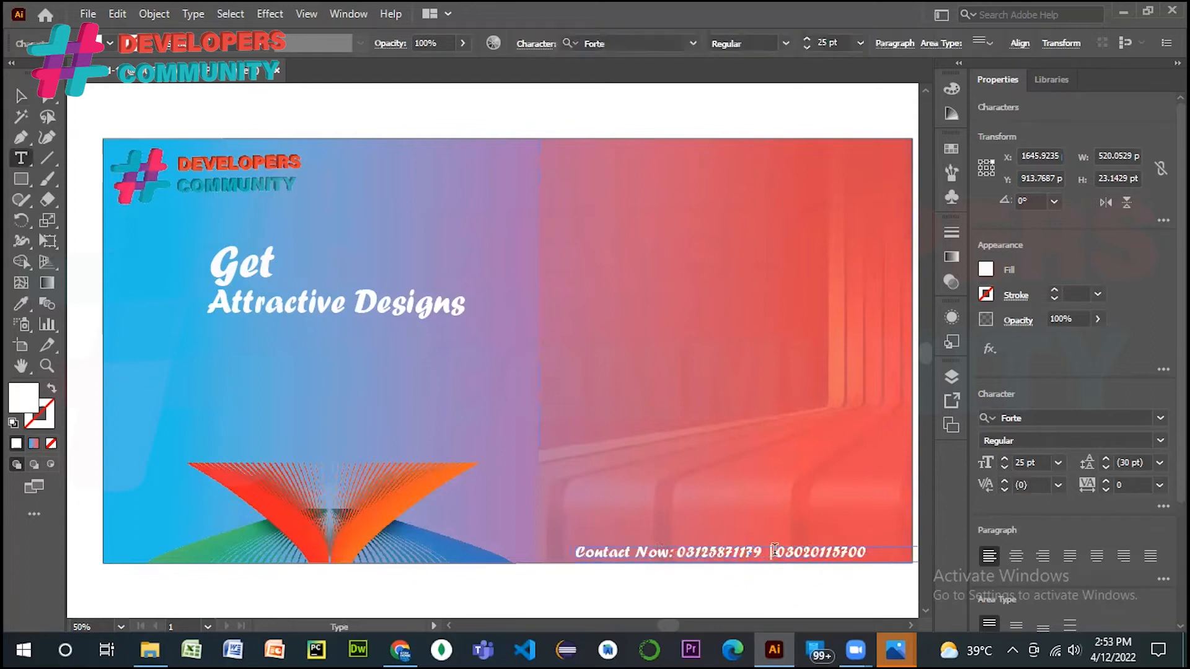
key("ctrl+a")
left_click(1003, 459)
left_click(1004, 459)
left_click(1004, 458)
left_click(1003, 459)
left_click(1004, 459)
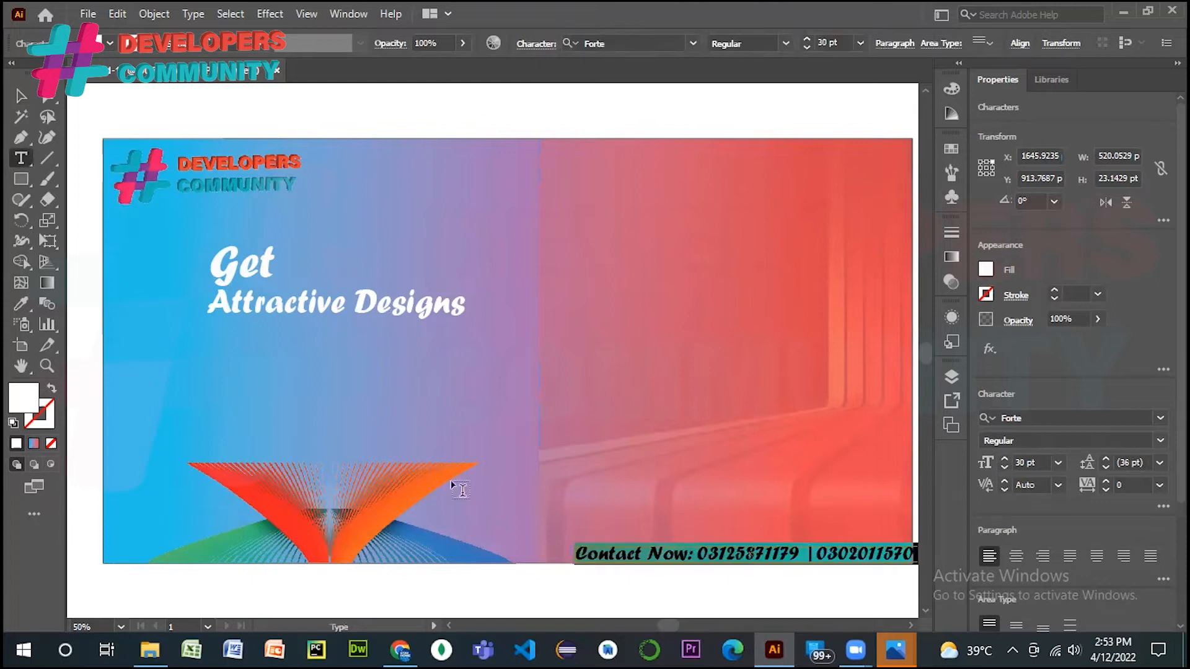
- Move the contact line about 30 pt to the left so it fits within the red half, and deselect it
left_click(21, 95)
left_click_drag(672, 558, 644, 558)
left_click(635, 573)
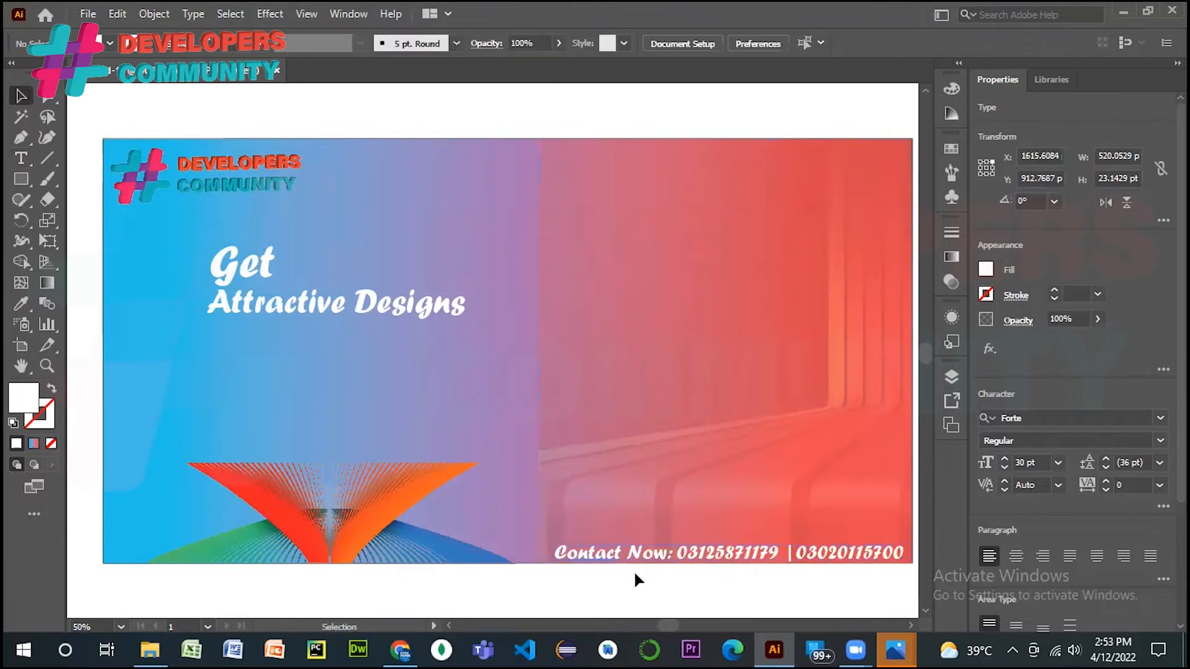
- Recolour the contact line with the red sampled from the ribbon graphic using the Eyedropper
double_click(706, 558)
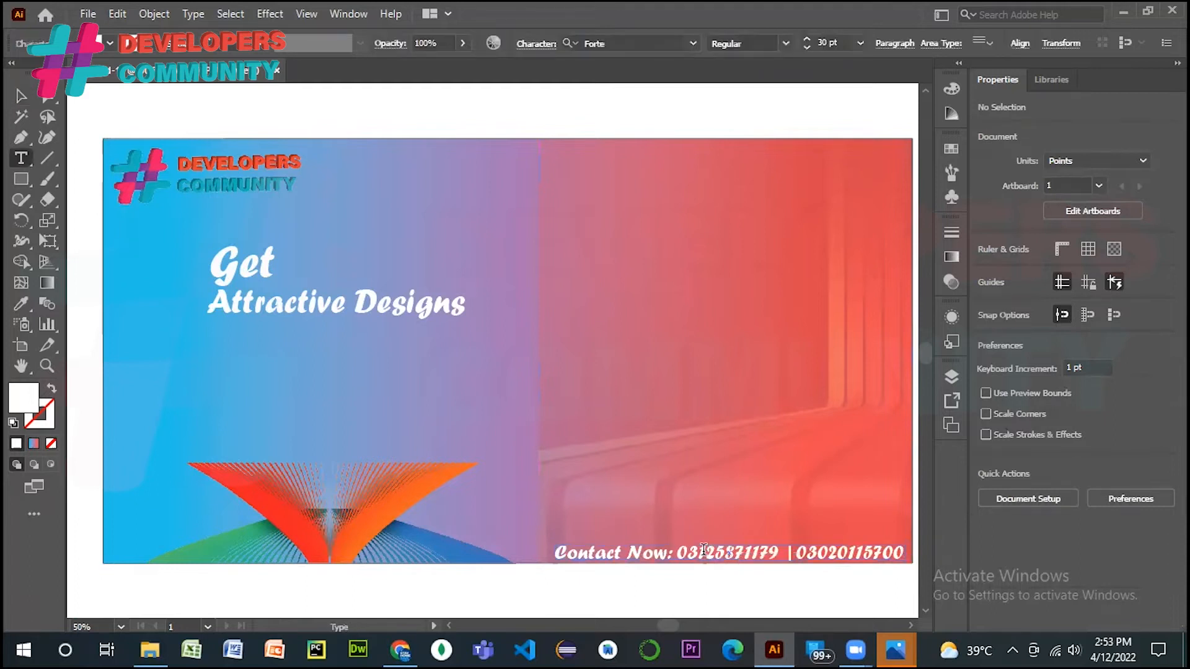
triple_click(687, 544)
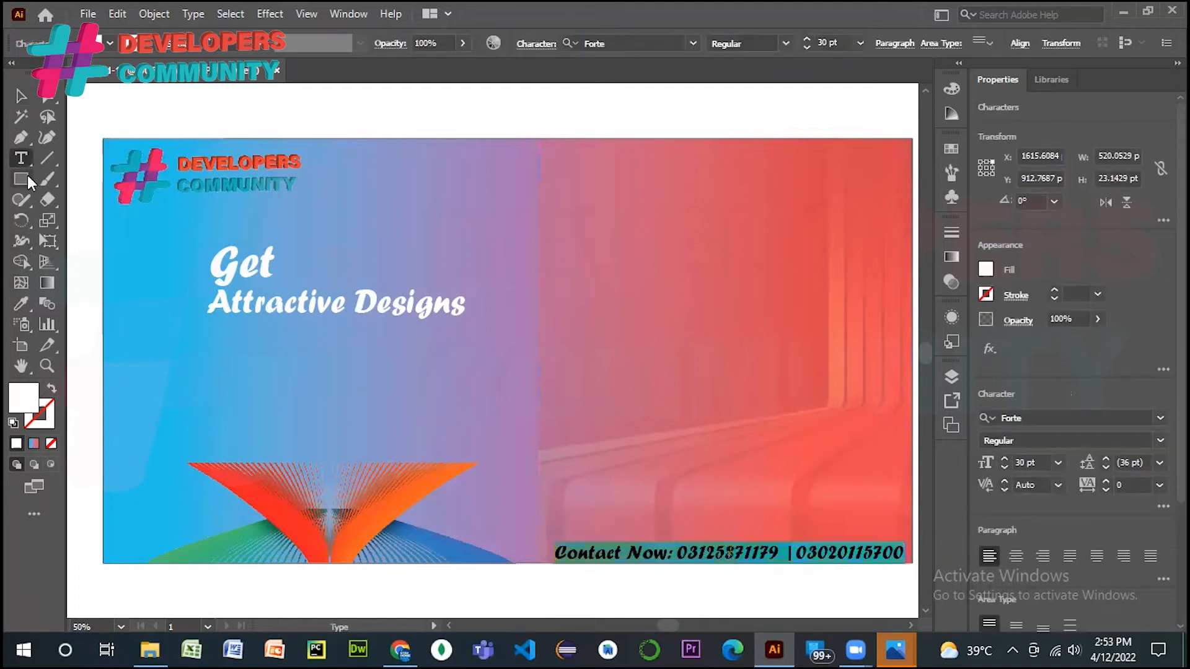
left_click(20, 304)
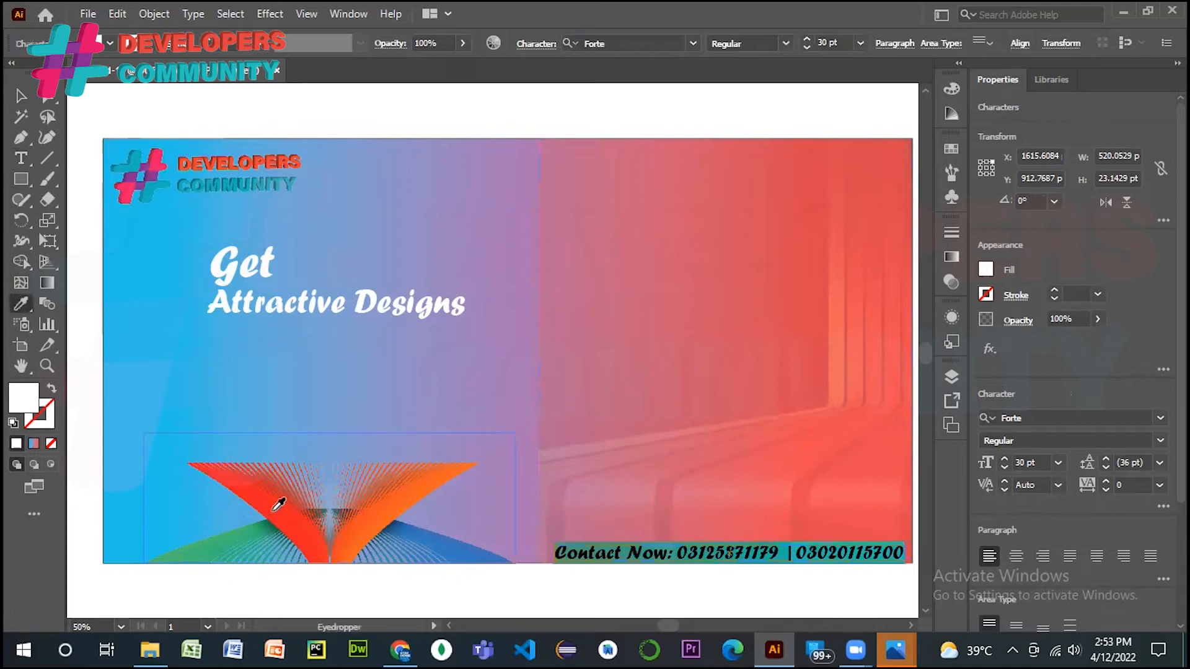
left_click(274, 511)
left_click(20, 96)
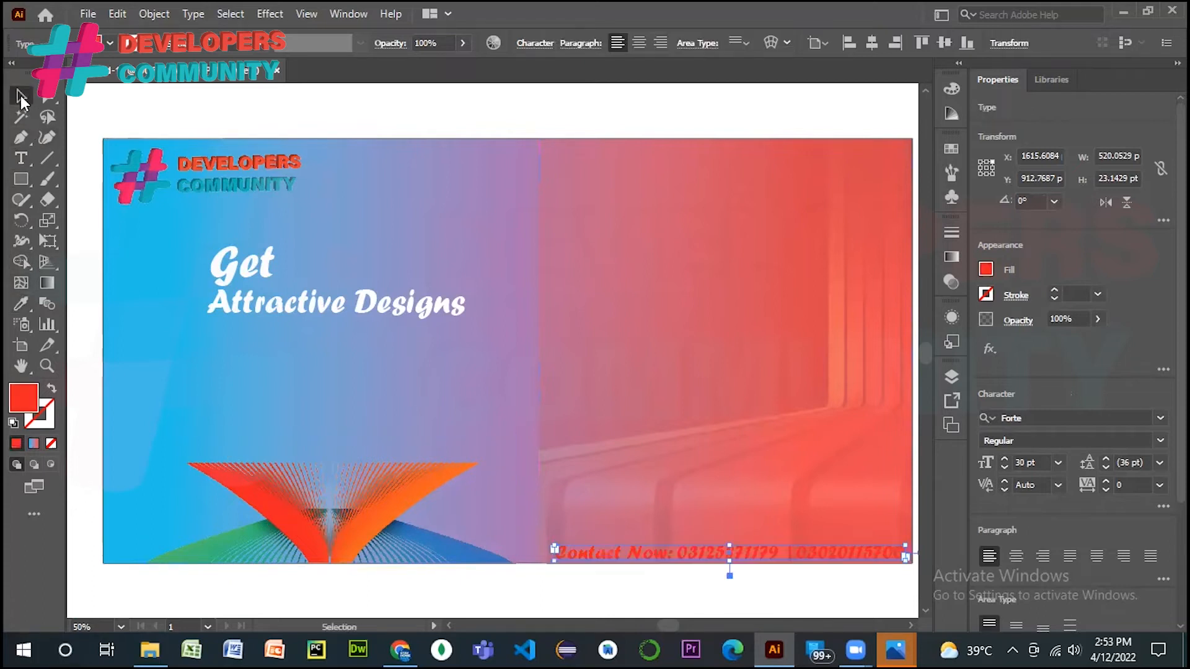
- Set the contact line's fill colour to black (000000) and deselect the text
double_click(617, 558)
key("ctrl+a")
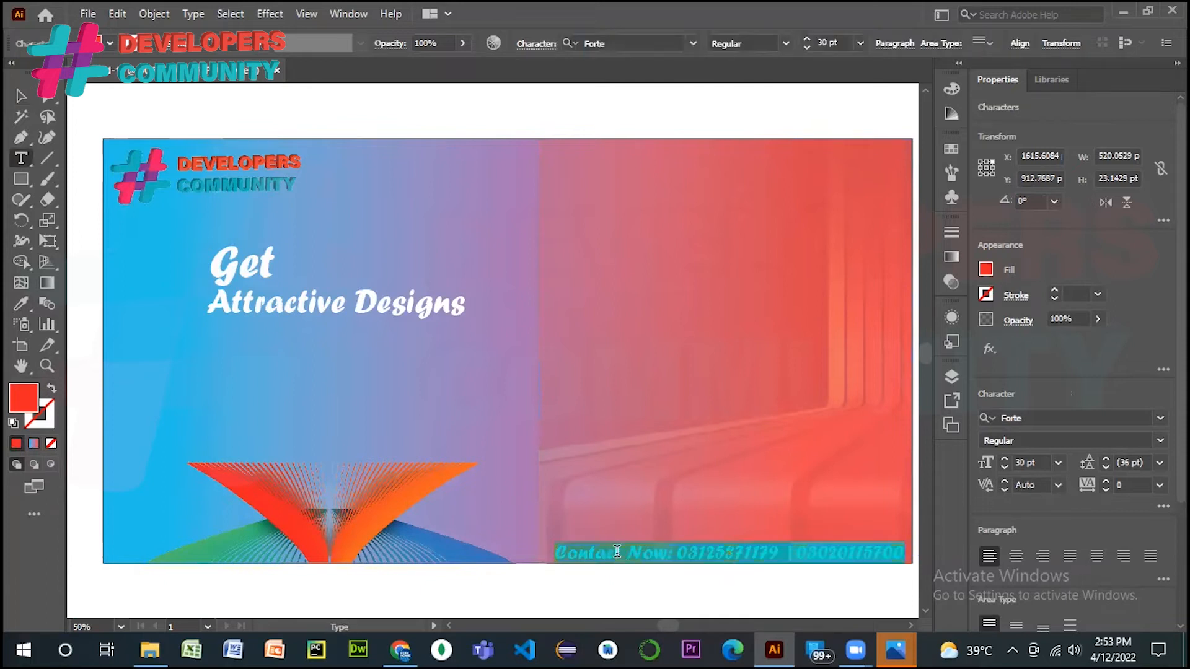
double_click(22, 409)
left_click_drag(286, 397, 280, 509)
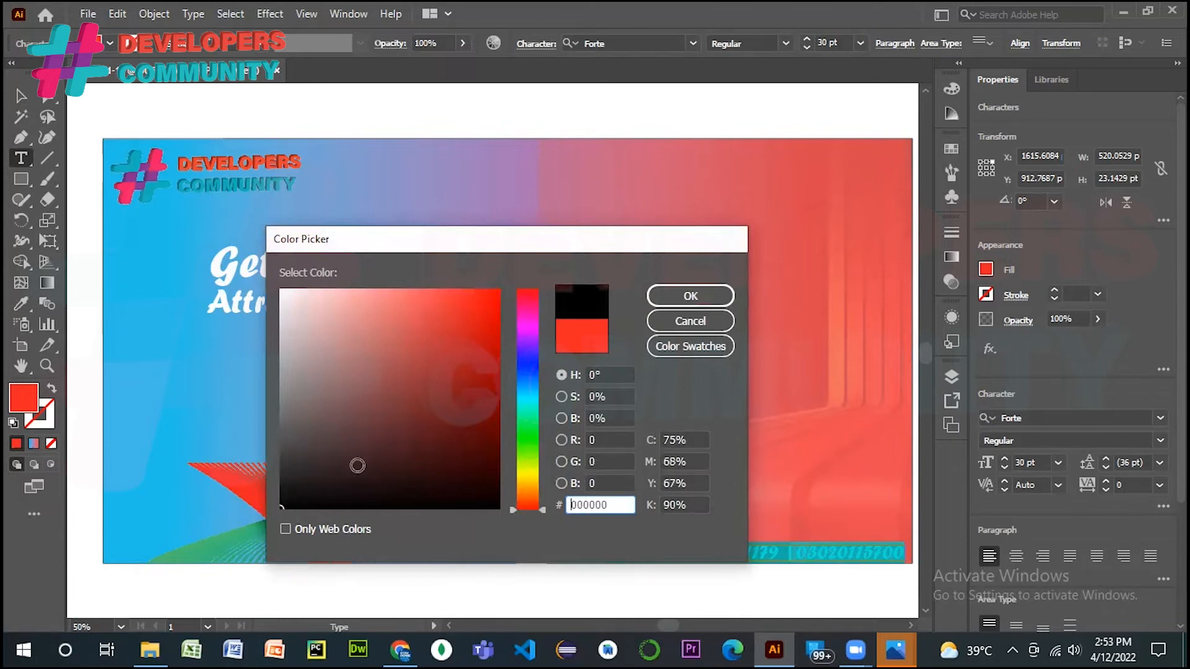
left_click(688, 296)
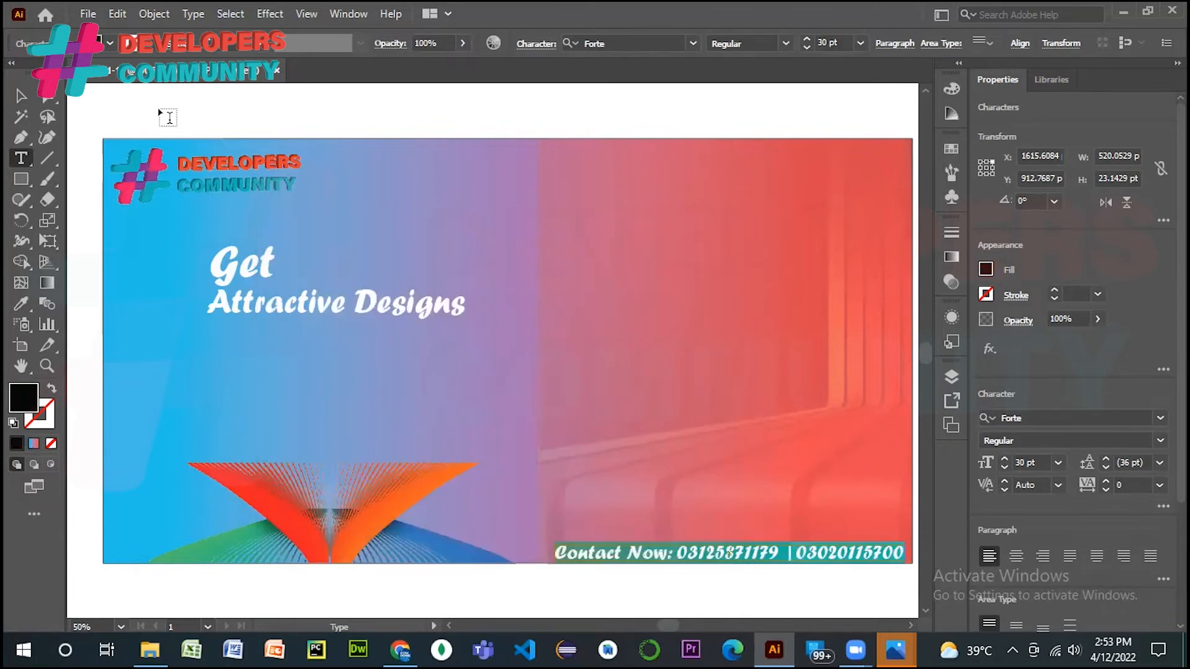
left_click(21, 94)
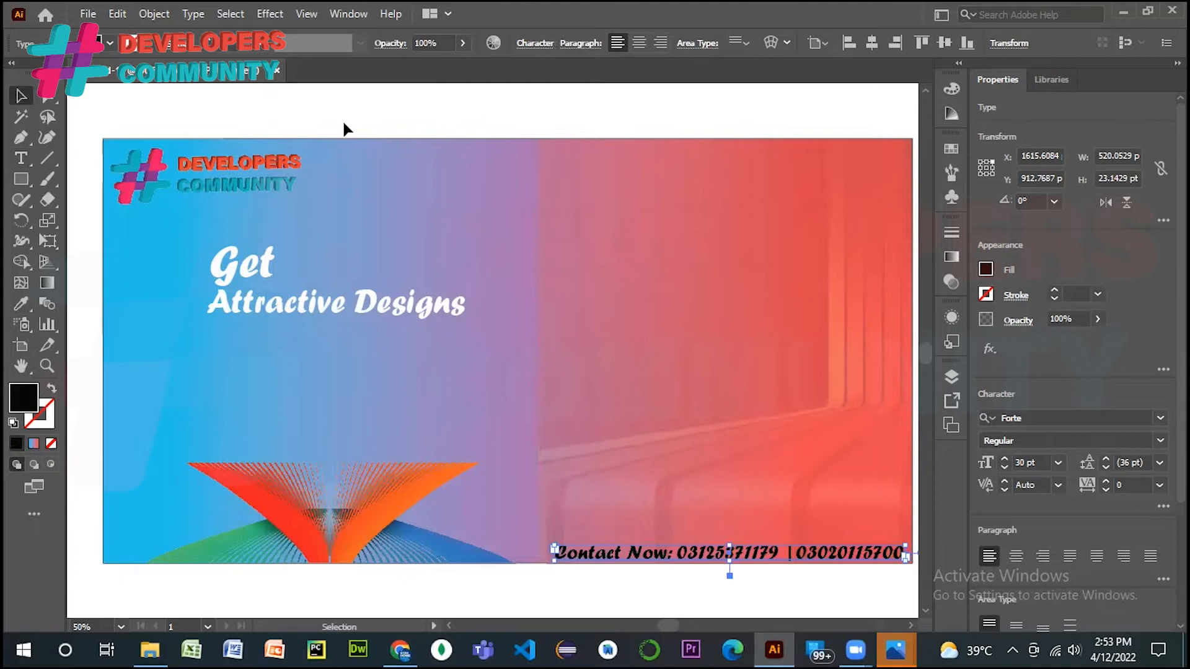
left_click(344, 126)
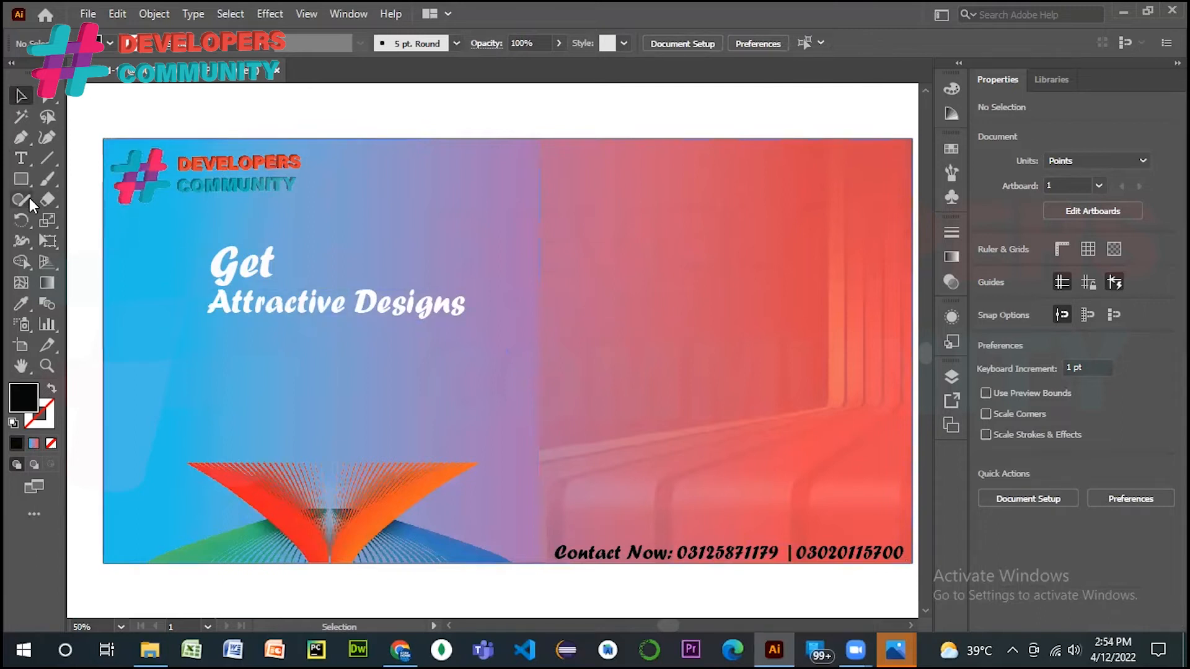
- Draw a black rectangle over the red half above the contact line and adjust its edges to about 494 × 543 pt
left_click(21, 179)
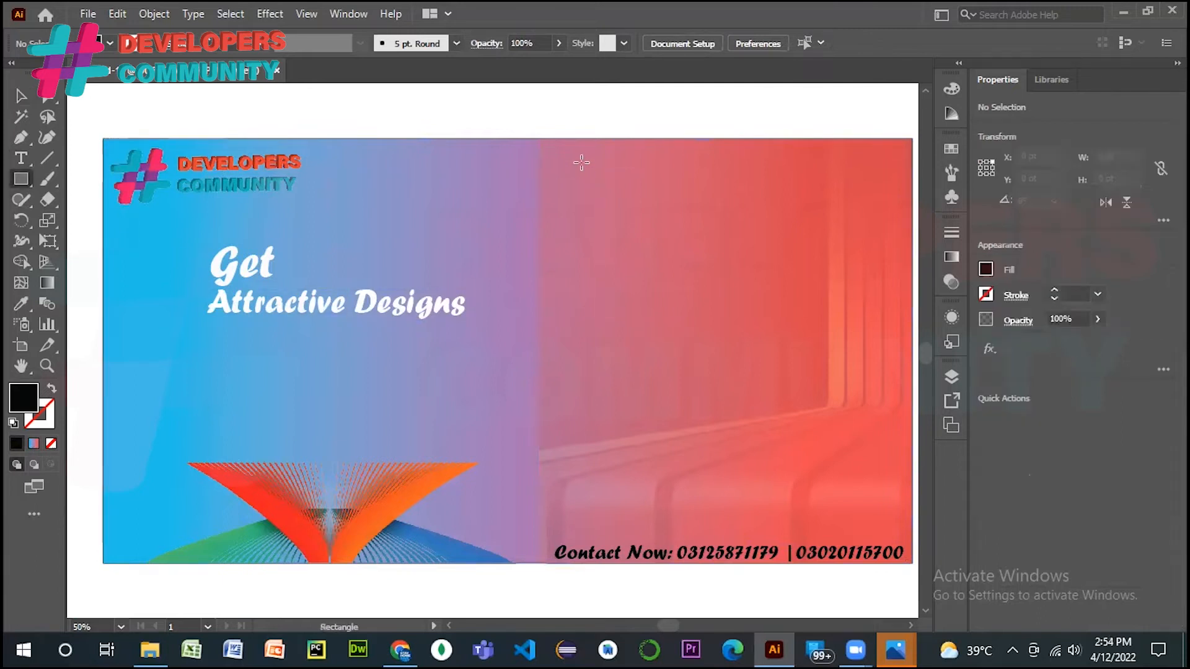
left_click_drag(582, 172, 898, 524)
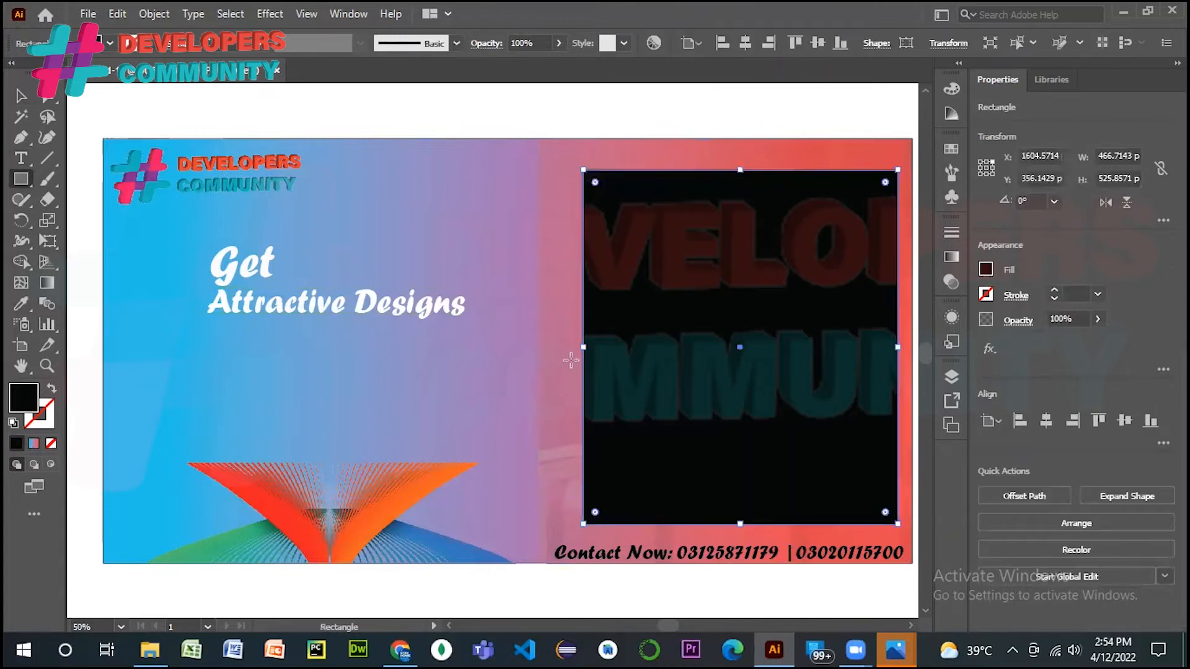
left_click_drag(583, 347, 556, 347)
left_click_drag(726, 169, 727, 159)
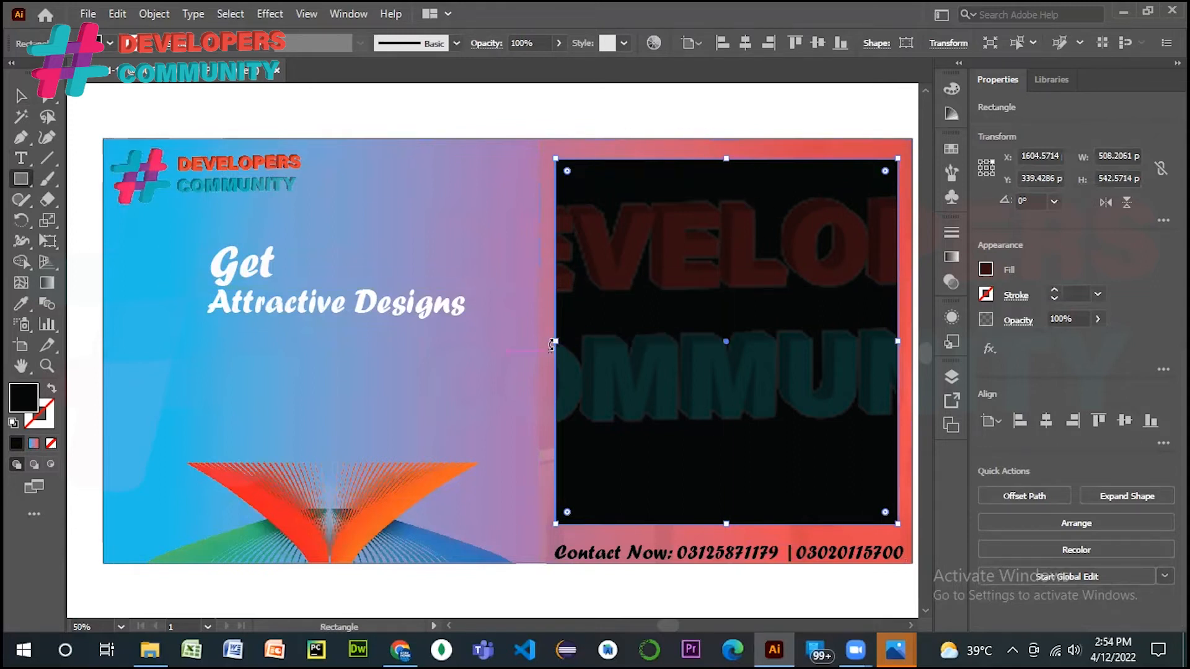
left_click_drag(555, 341, 561, 341)
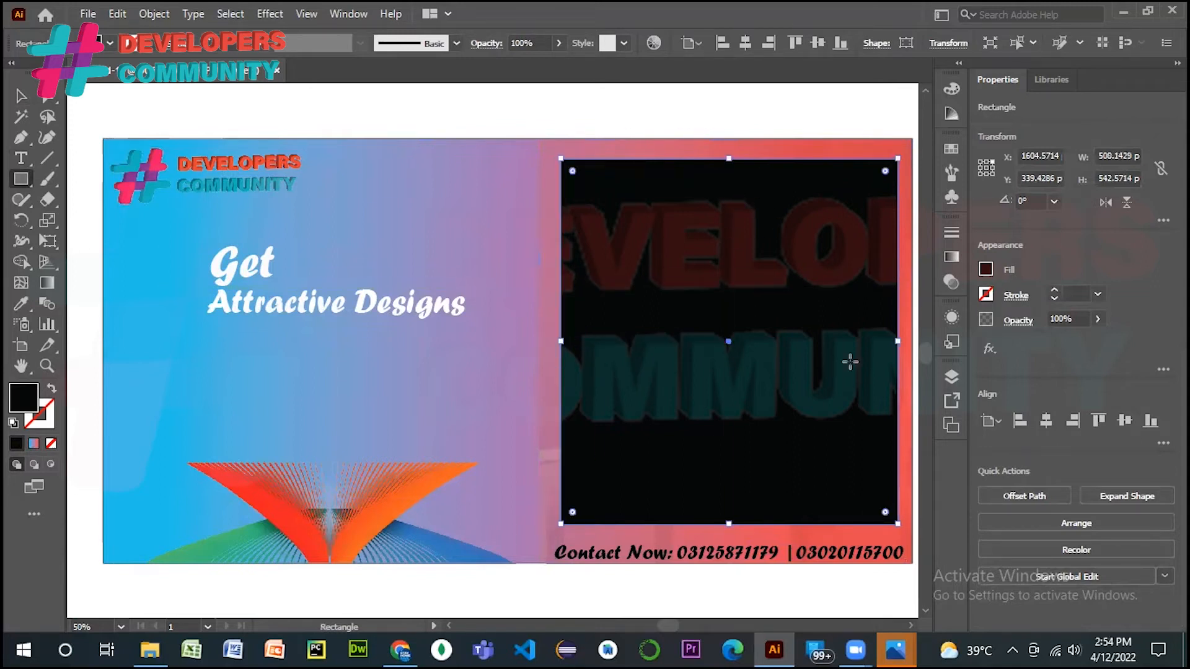
left_click(899, 340)
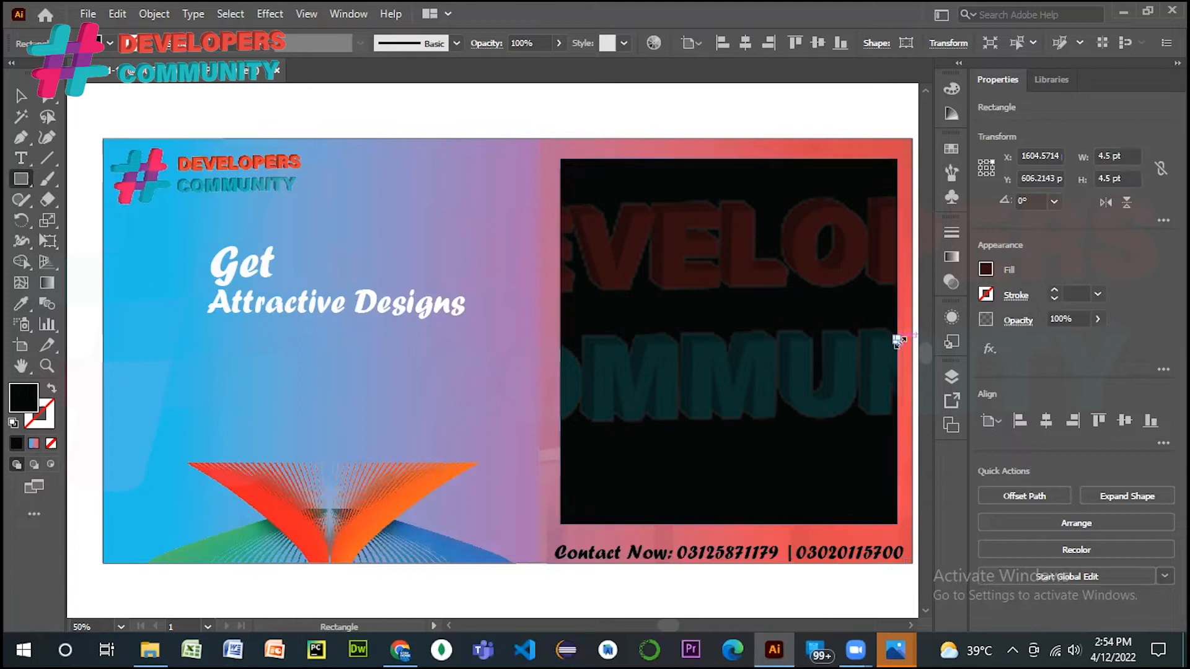
key("ctrl+z")
left_click_drag(898, 341, 893, 341)
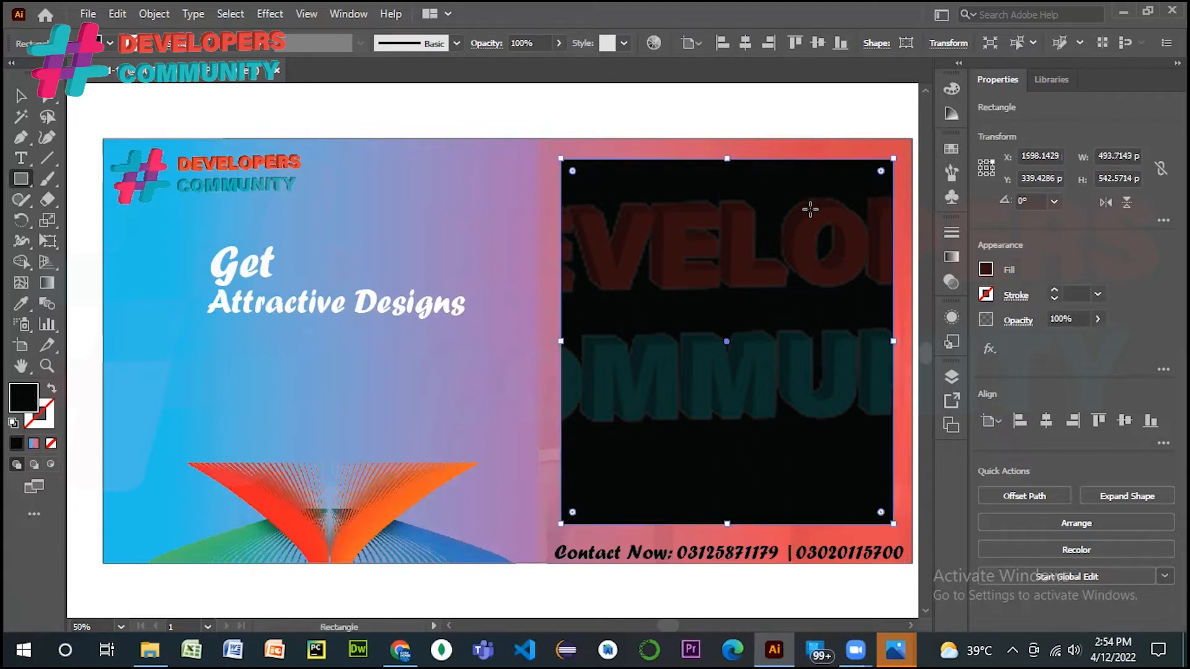
- Lower the black rectangle's opacity to 27% and deselect it
left_click(560, 44)
key("Down")
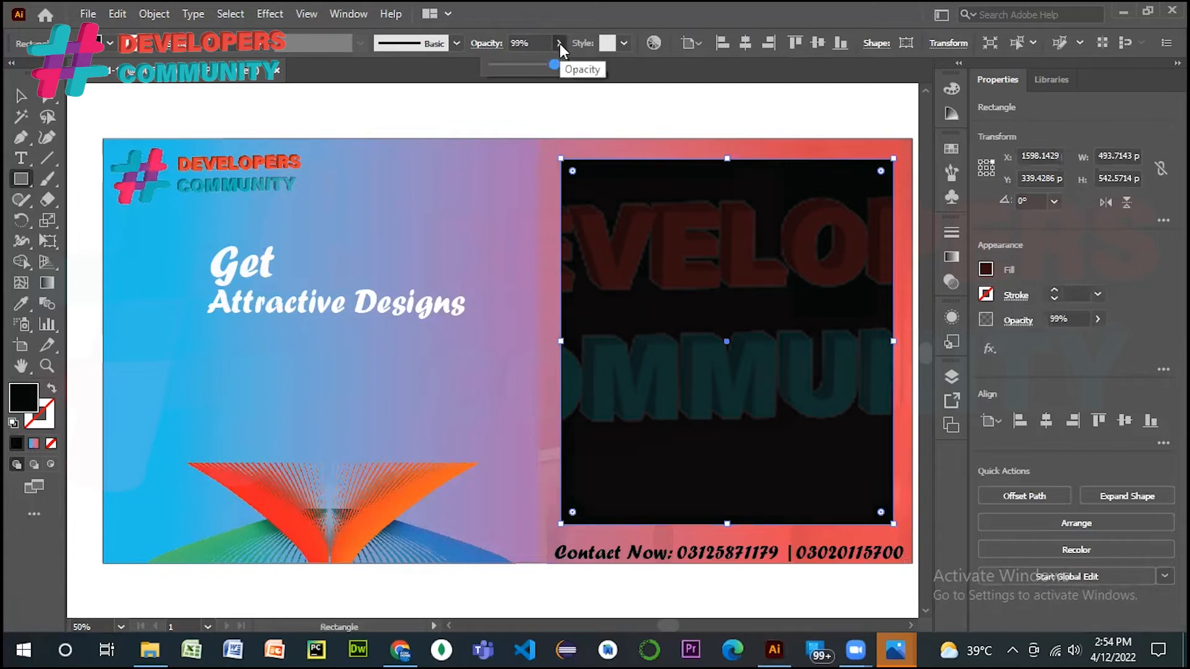
key("Down")
key("Down")
key("Down")
key("Down")
key("Down")
key("Down")
key("Down")
key("Down")
key("Down")
key("Down")
key("Down")
key("Down")
key("Down")
key("Down")
key("Down")
key("Down")
key("Down")
key("Down")
key("Down")
key("Down")
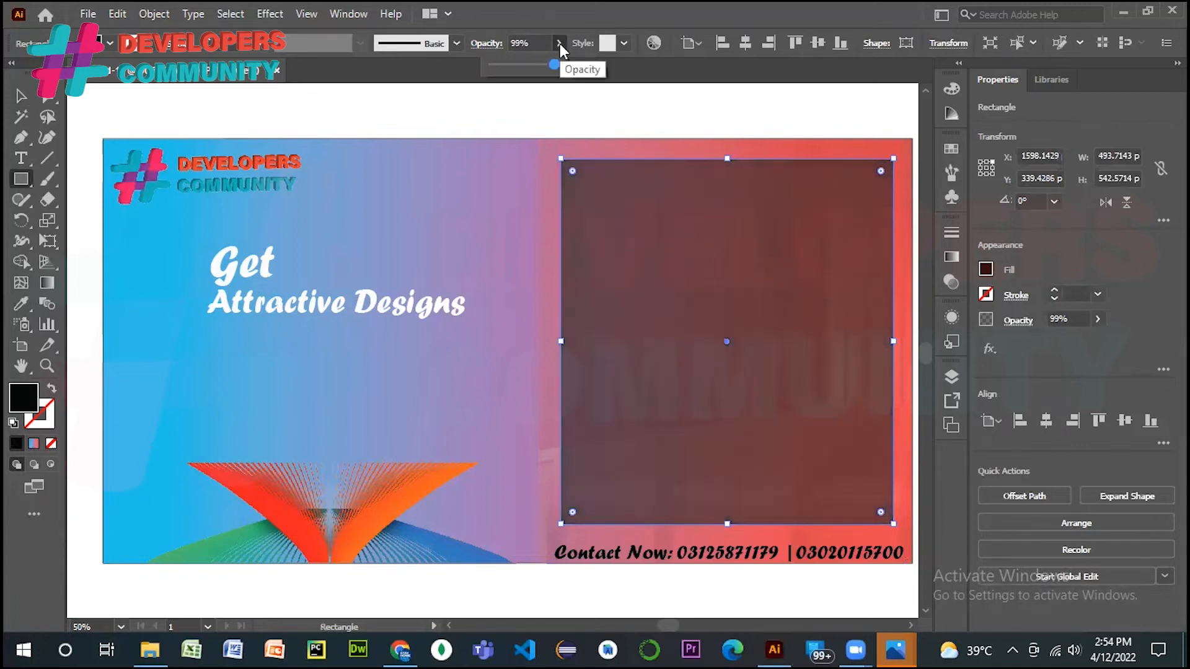
key("Down")
key("Down")
key("Down")
key("Down")
key("Down")
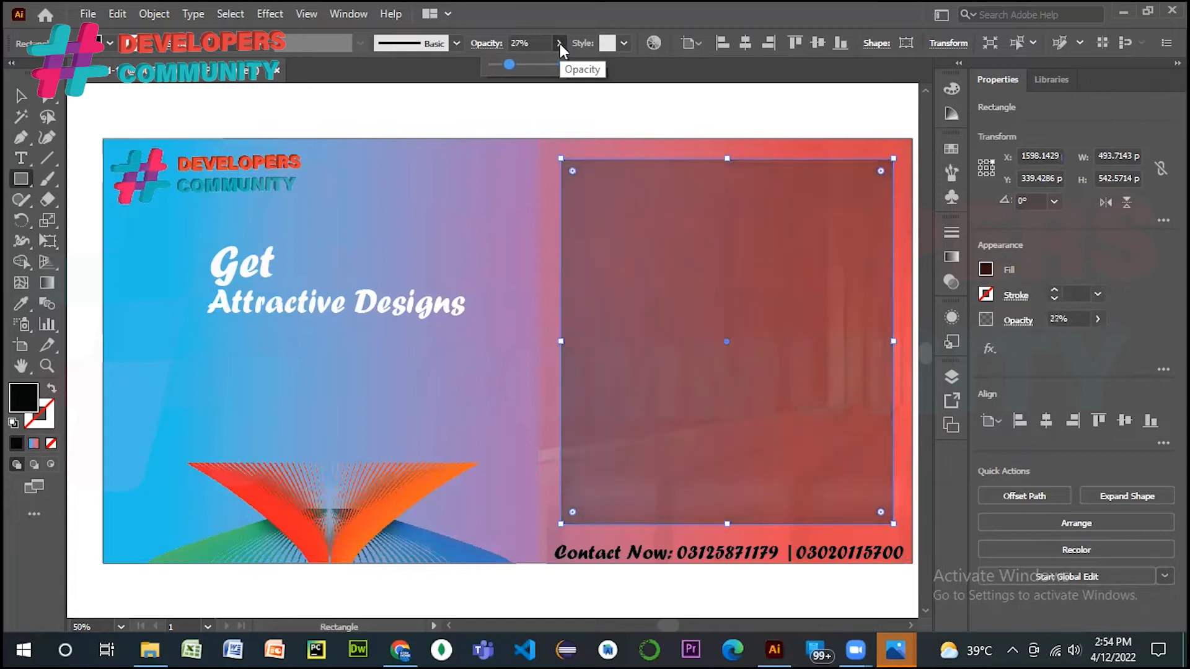
left_click(21, 96)
left_click(161, 106)
- Change the translucent rectangle's fill from black to a near-white colour
left_click(682, 321)
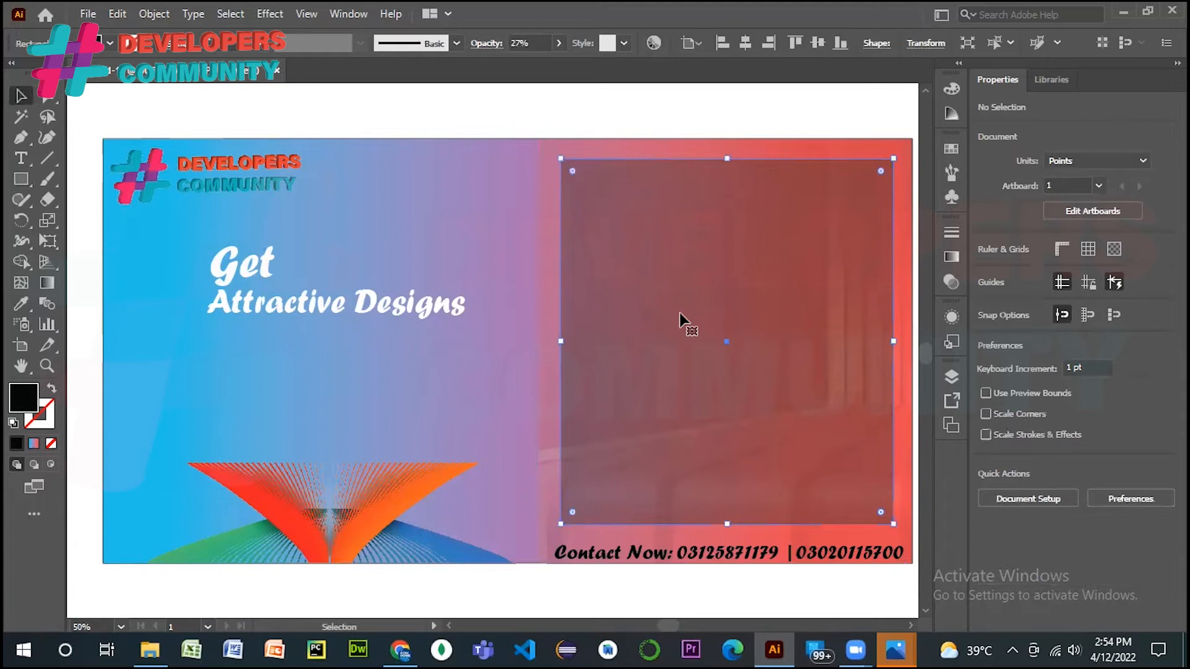
double_click(30, 396)
left_click(294, 283)
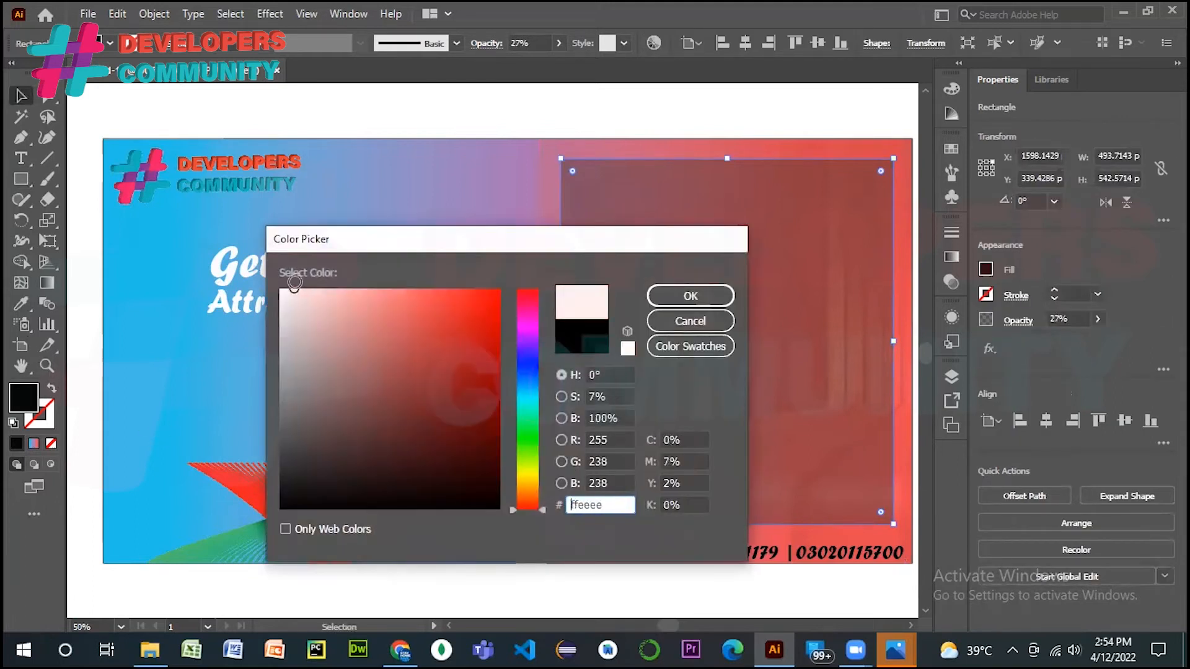
left_click(688, 296)
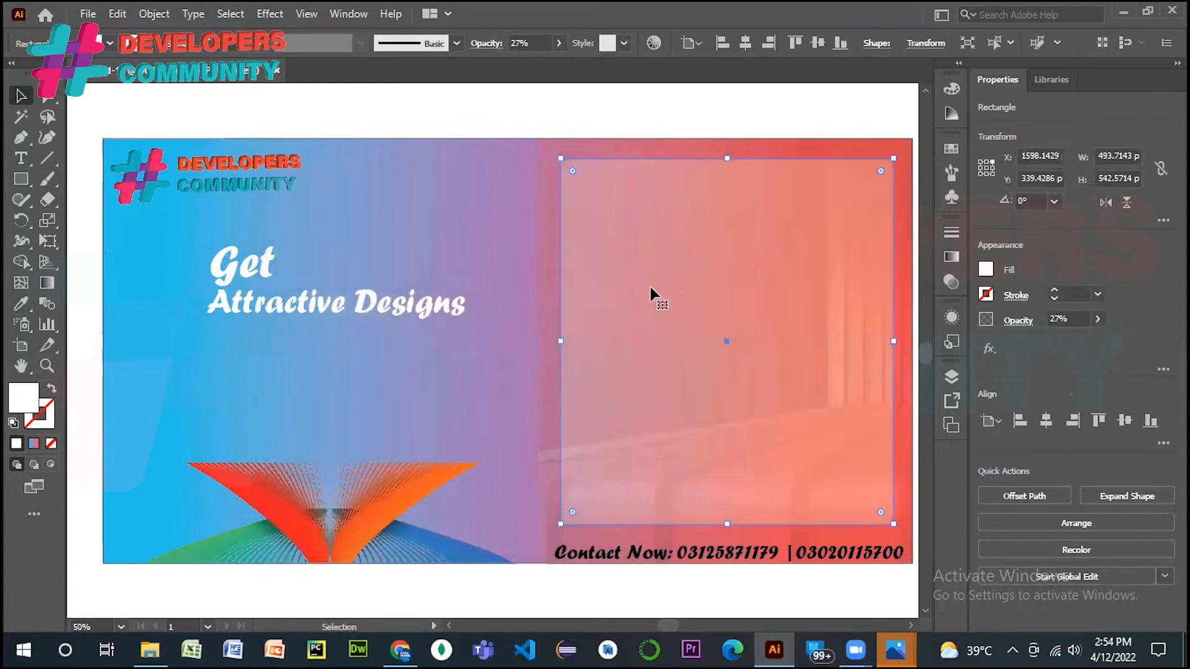
- Try rounding the translucent panel's upper-right corner into one large arc, and undo it
left_click(404, 104)
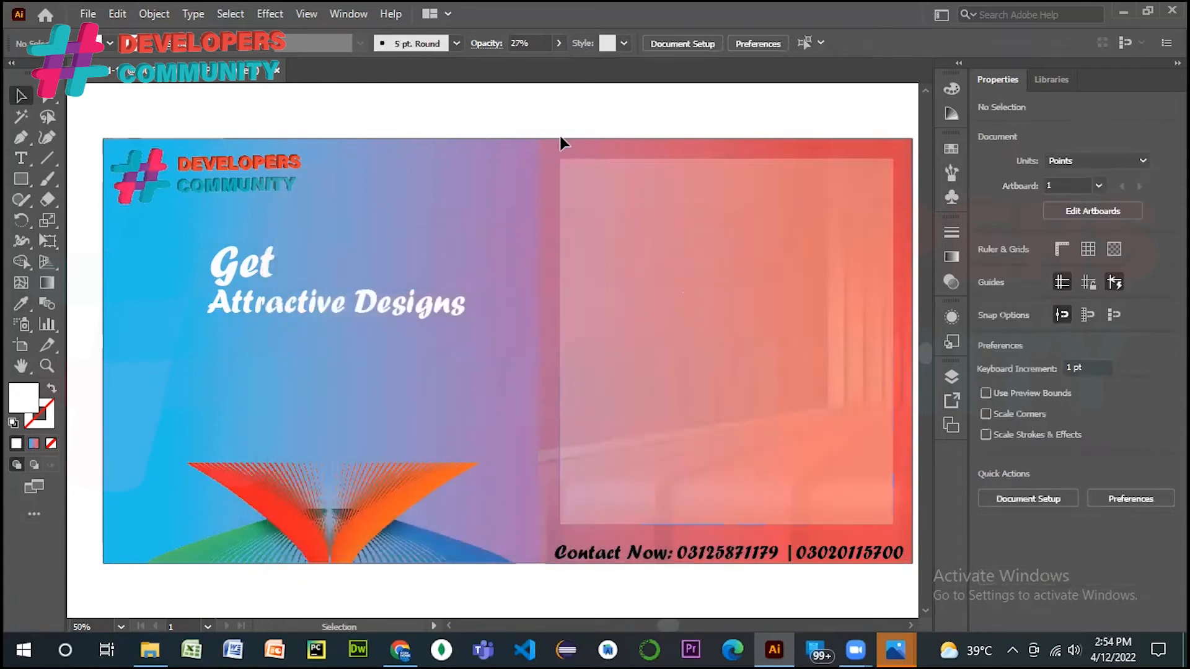
left_click(727, 437)
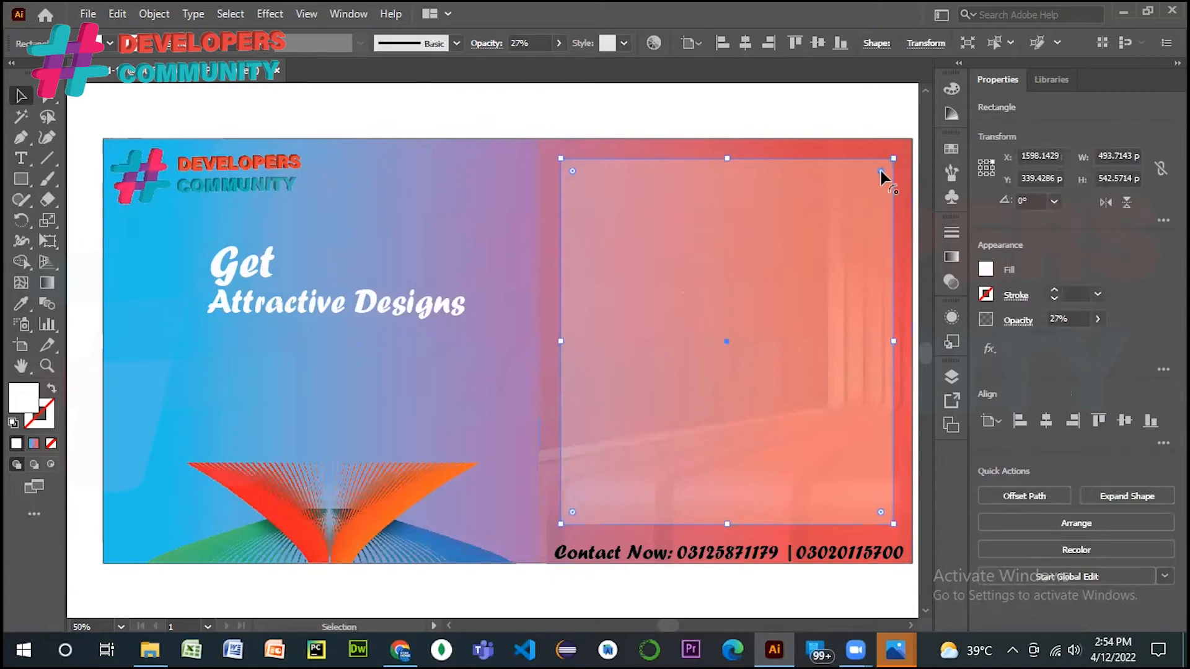
left_click_drag(882, 172, 582, 564)
left_click(818, 144)
left_click(817, 92)
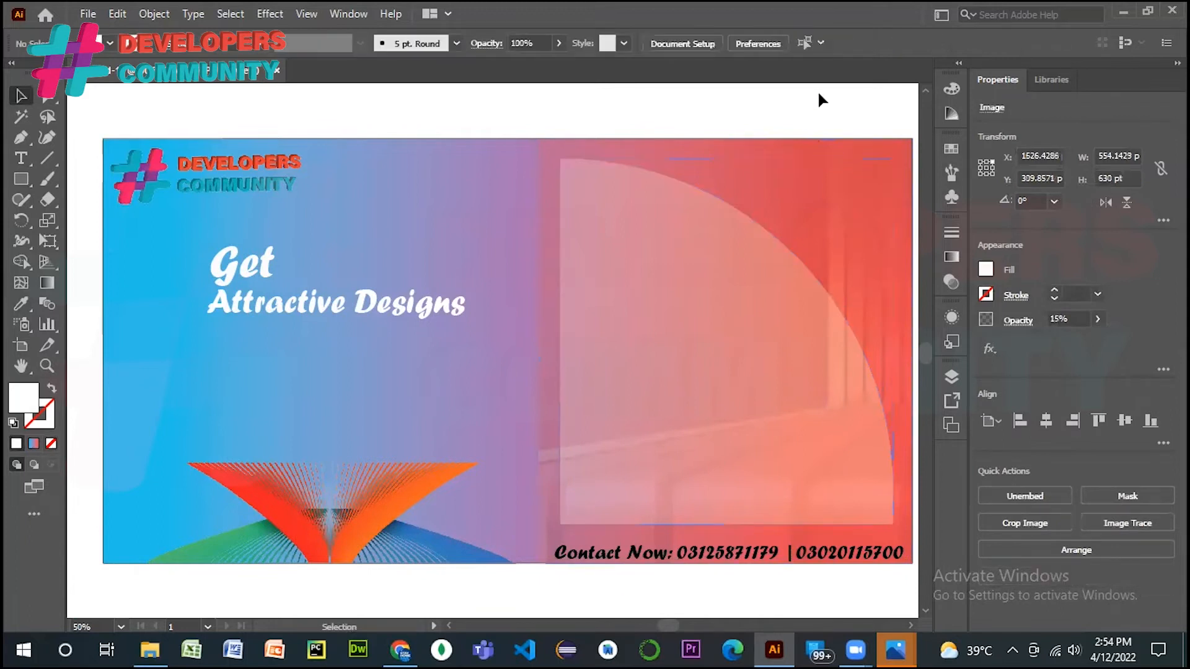
key("ctrl+z")
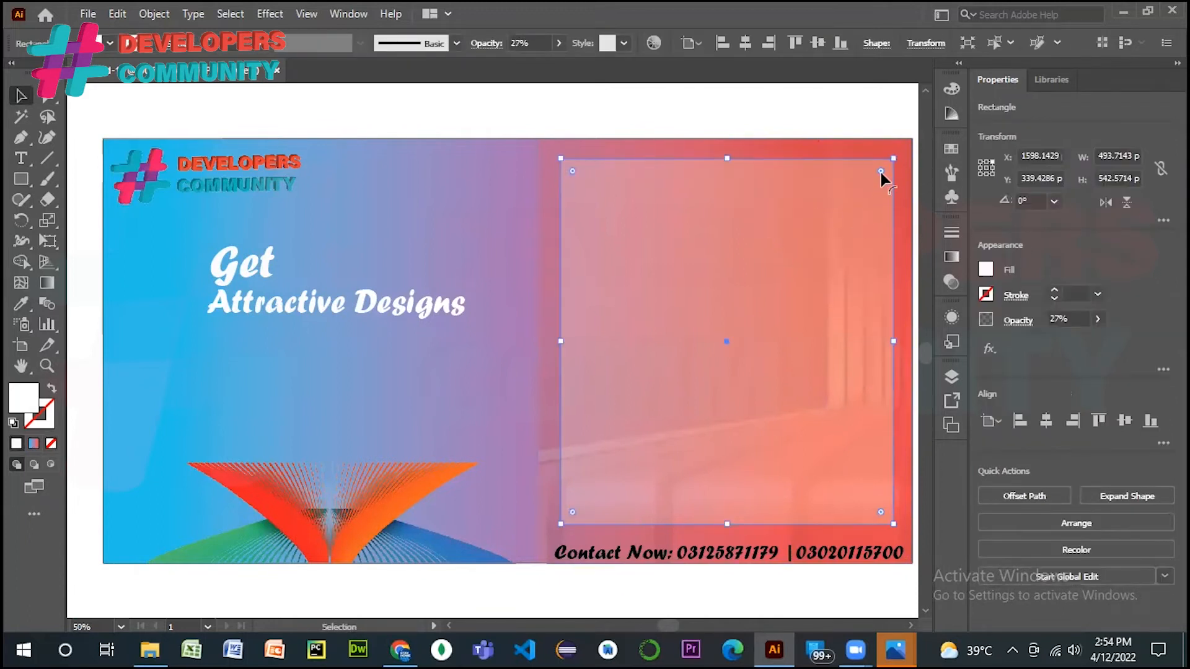
- Round the translucent panel's upper-right corner moderately and its lower-left corner slightly more, leaving the other two corners square
left_click_drag(881, 172, 802, 239)
left_click(817, 95)
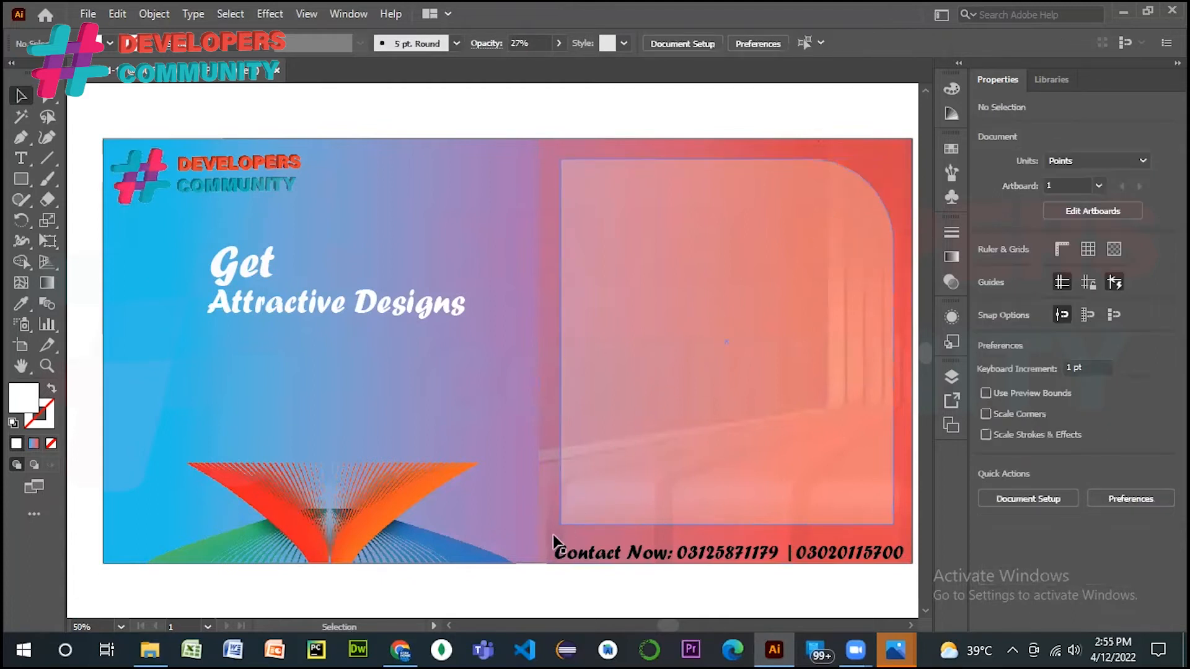
left_click(581, 516)
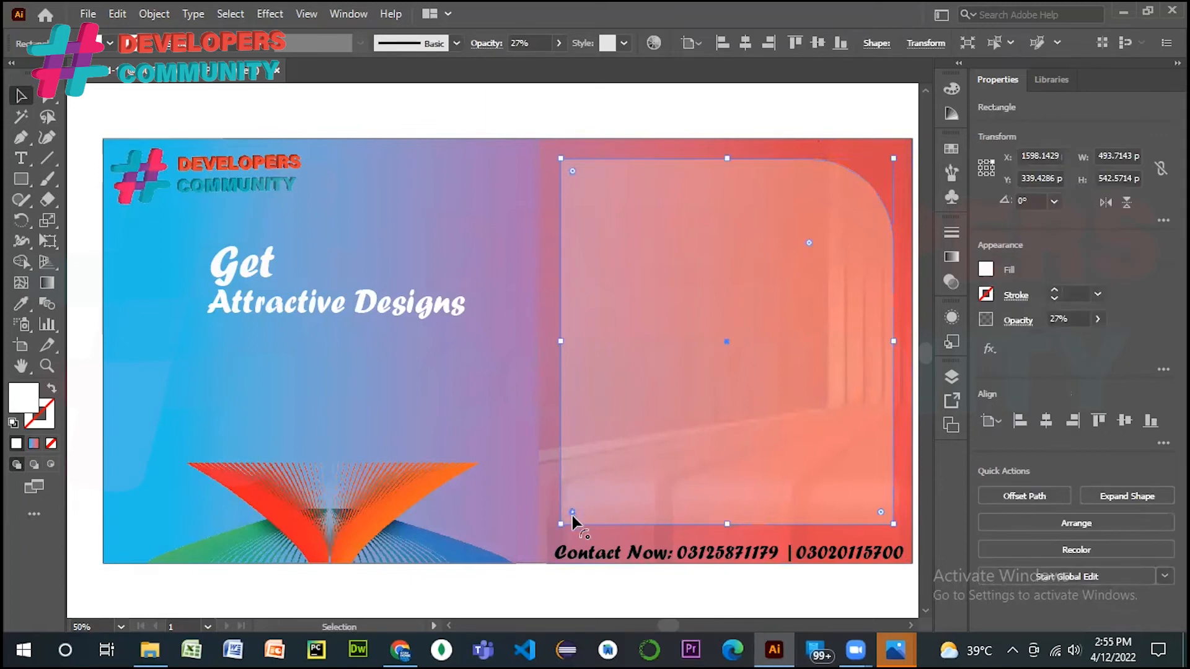
left_click_drag(571, 511, 691, 454)
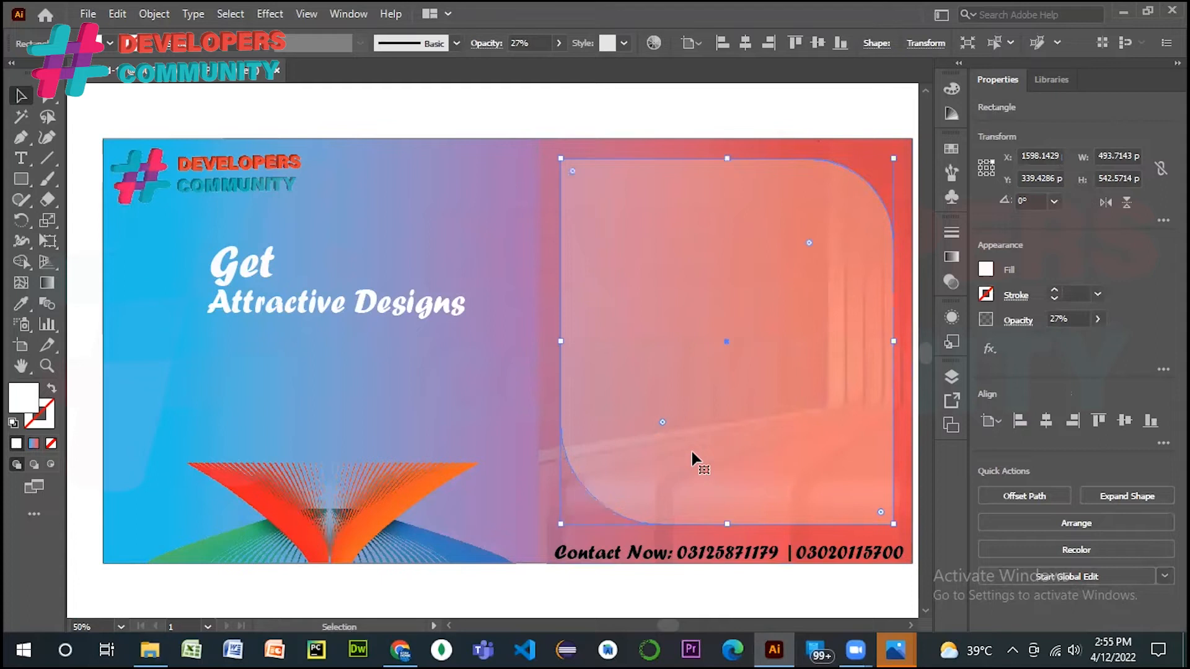
left_click(785, 115)
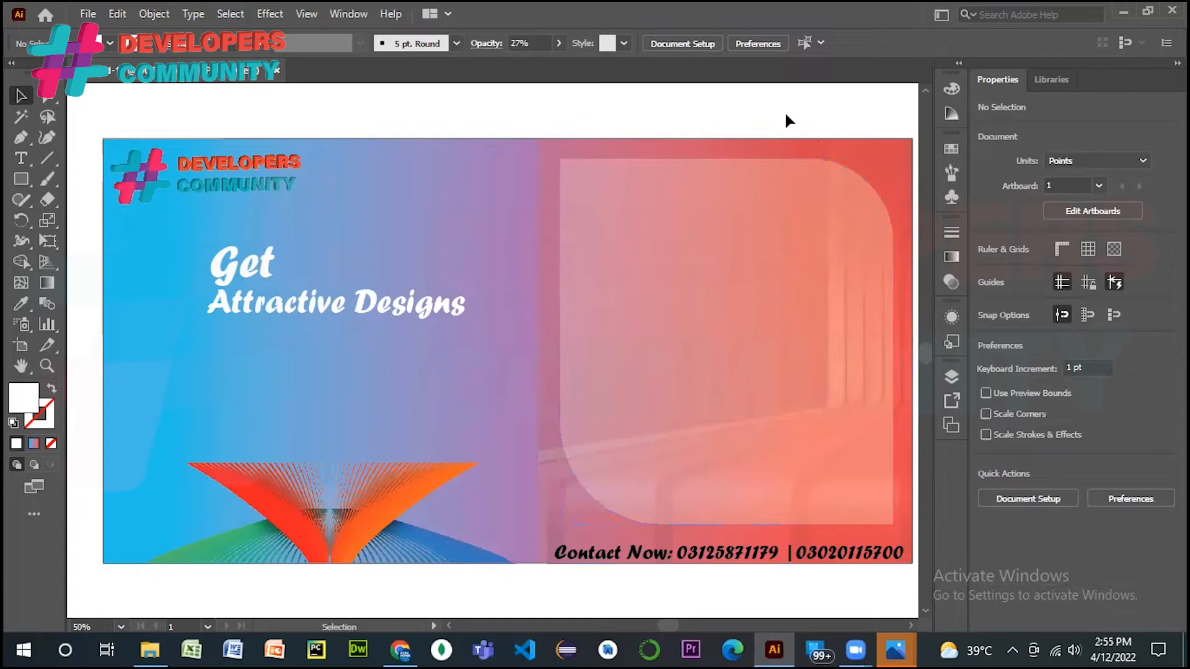
- Duplicate the "Get" text onto the upper part of the translucent panel
left_click(21, 179)
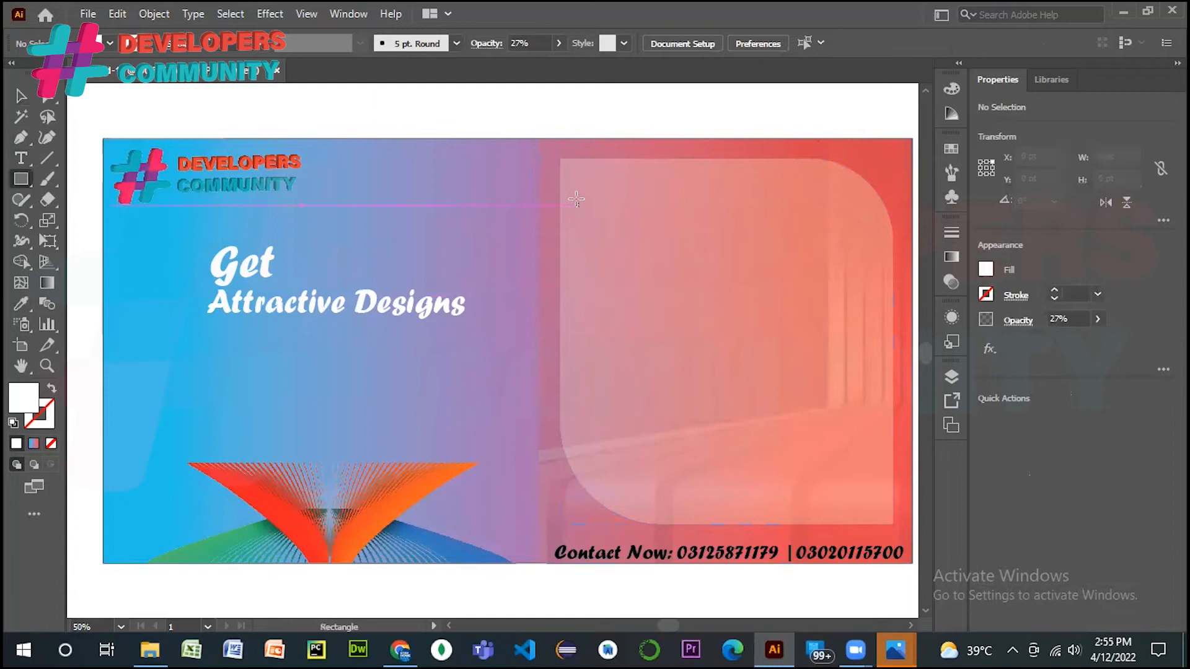
left_click(20, 158)
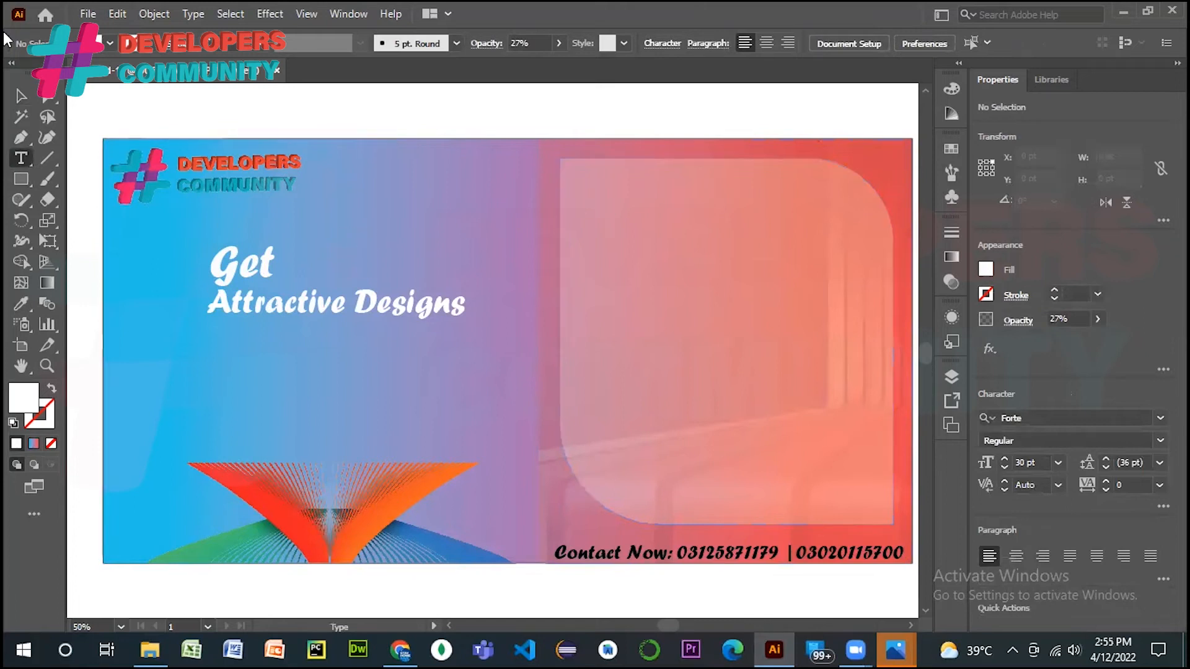
left_click(19, 95)
left_click(257, 282)
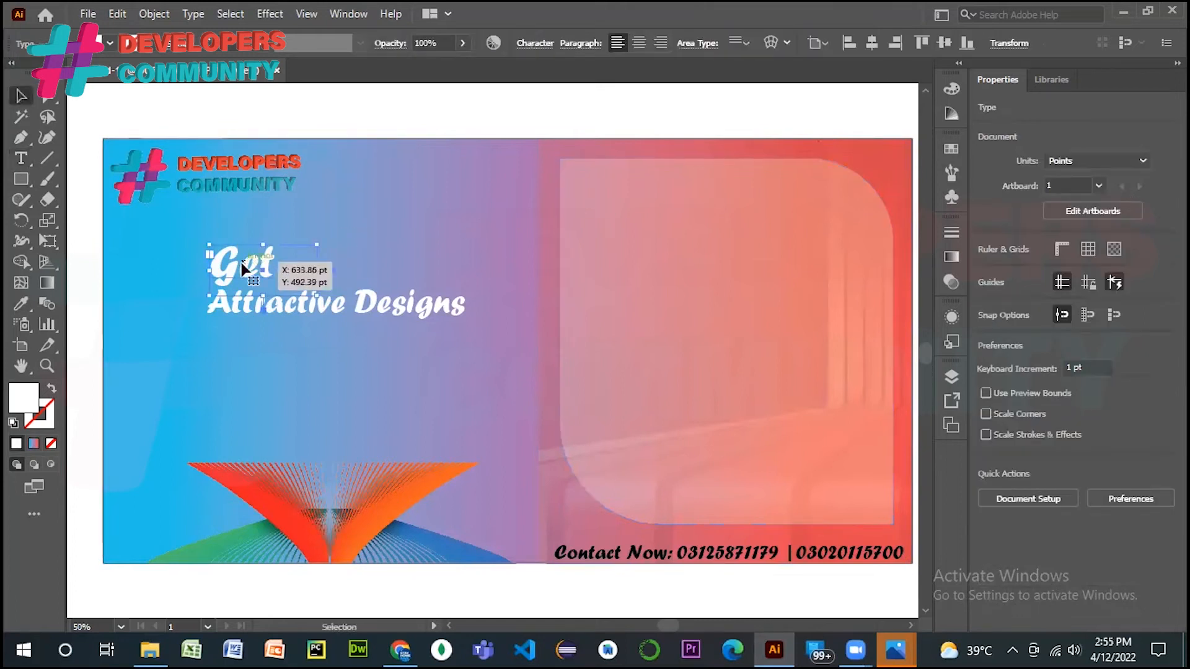
left_click_drag(242, 268, 645, 215)
- Replace the duplicated text on the panel with "Our Offers"
key("t")
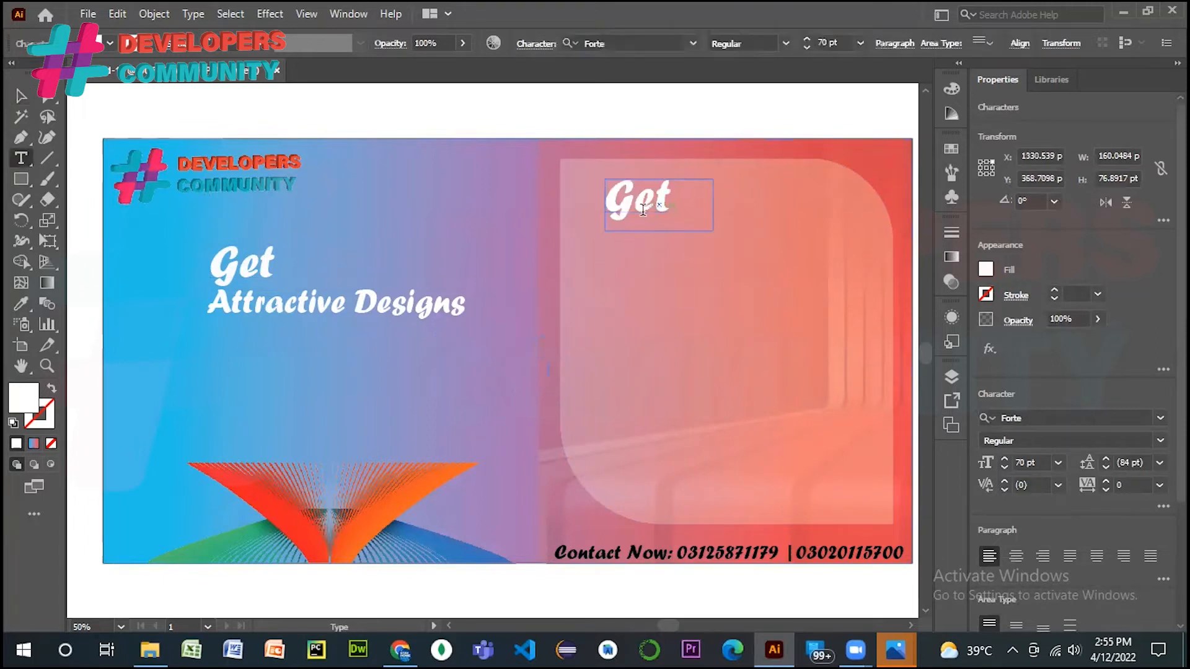
double_click(643, 209)
key("BackSpace")
type("Our")
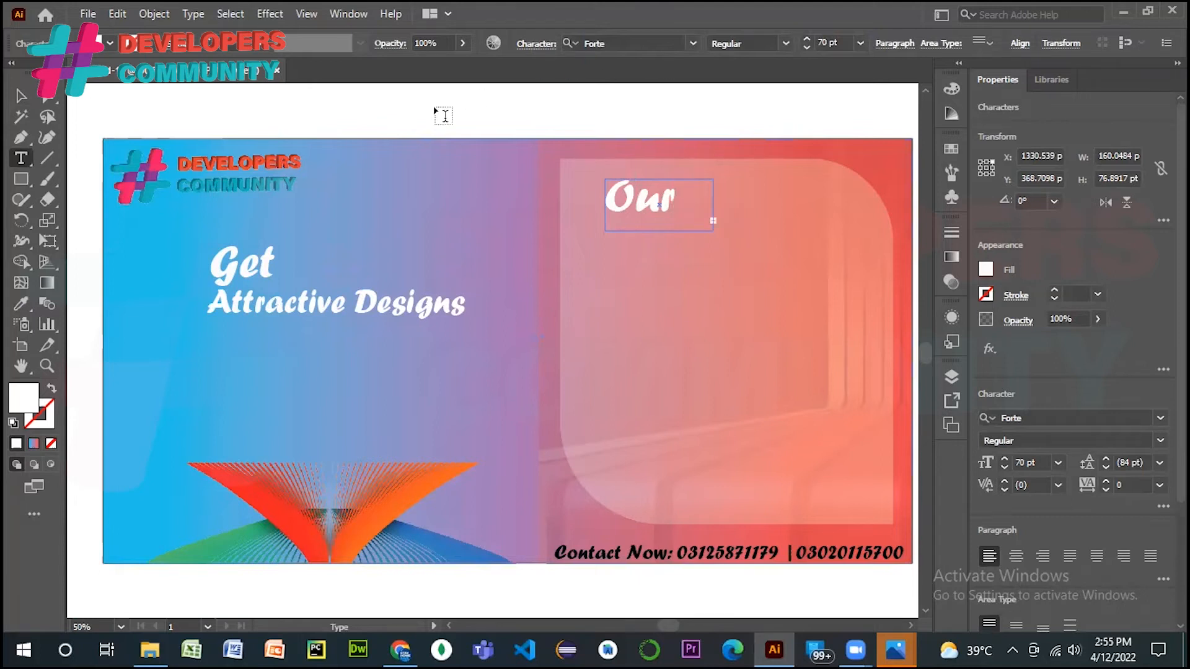
- Widen the panel heading's text frame to about 313 pt so "Our Offers" fits on one line
left_click(21, 95)
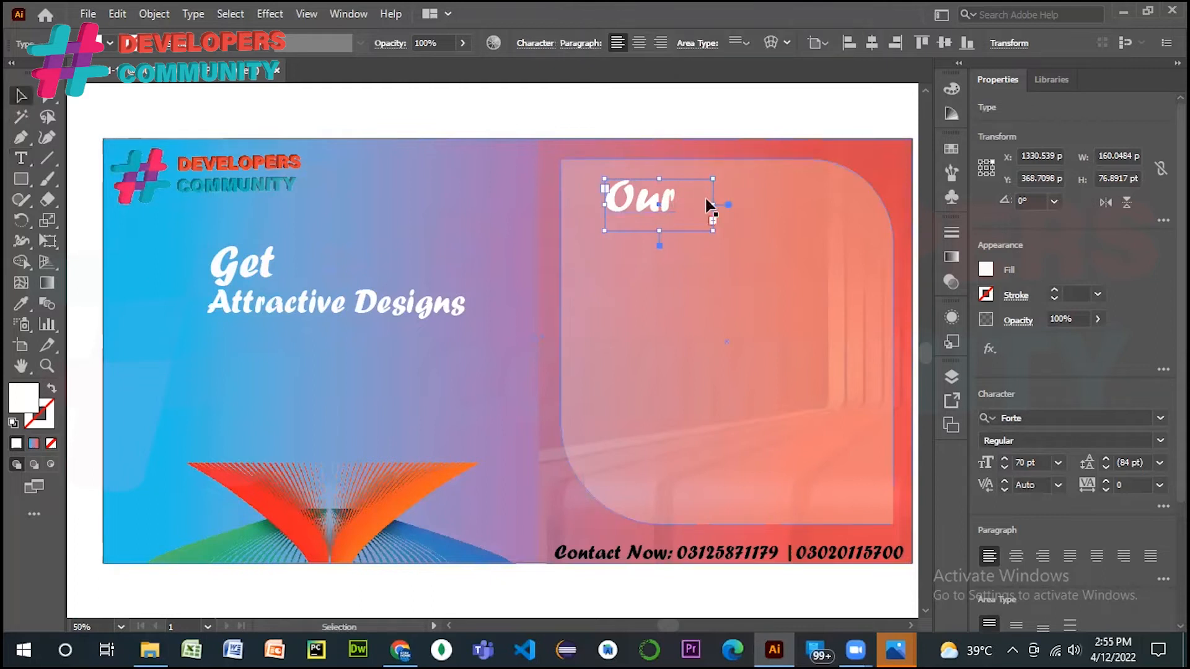
left_click_drag(713, 205, 851, 209)
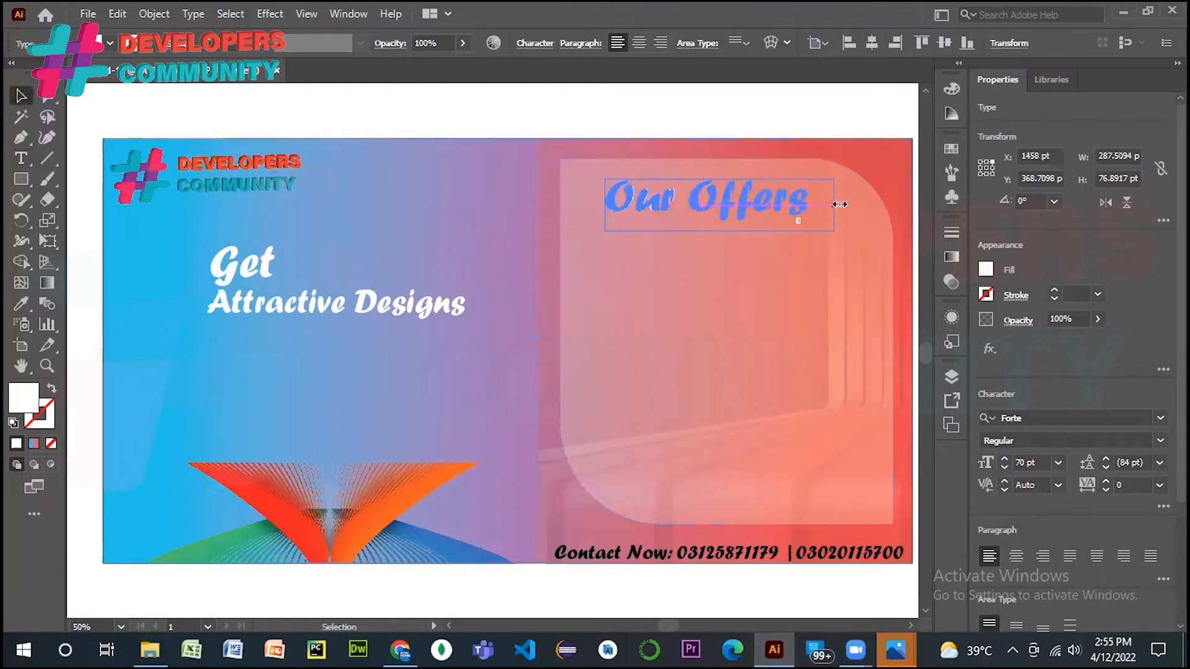
left_click(781, 280)
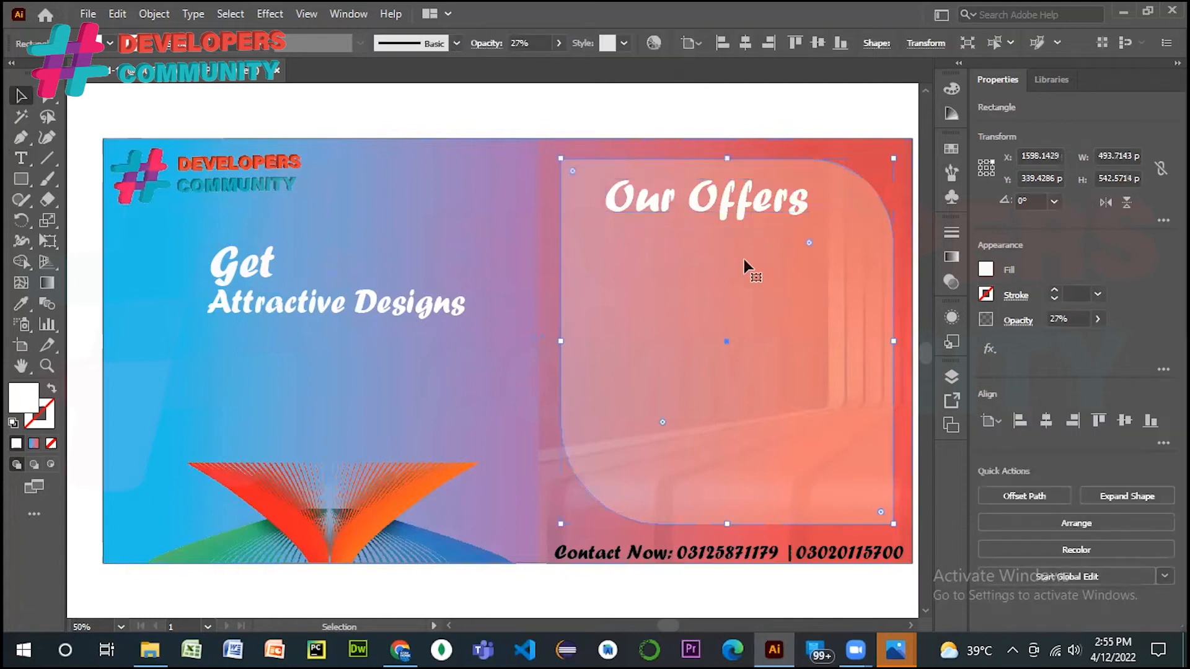
left_click(824, 111)
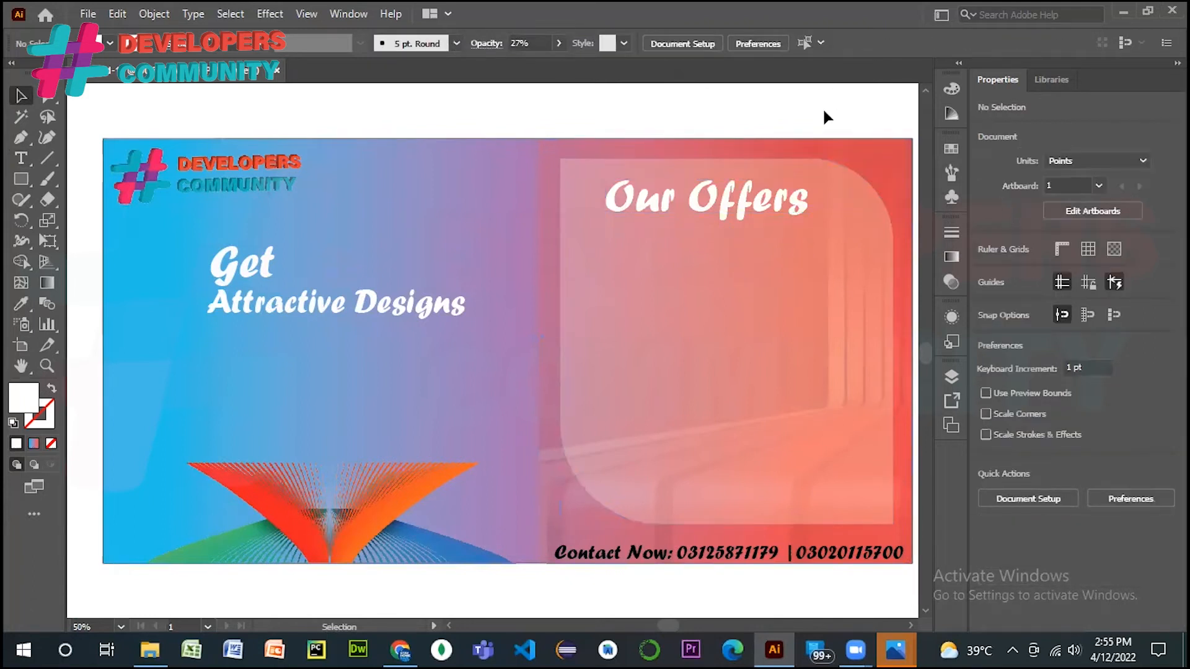
left_click(783, 198)
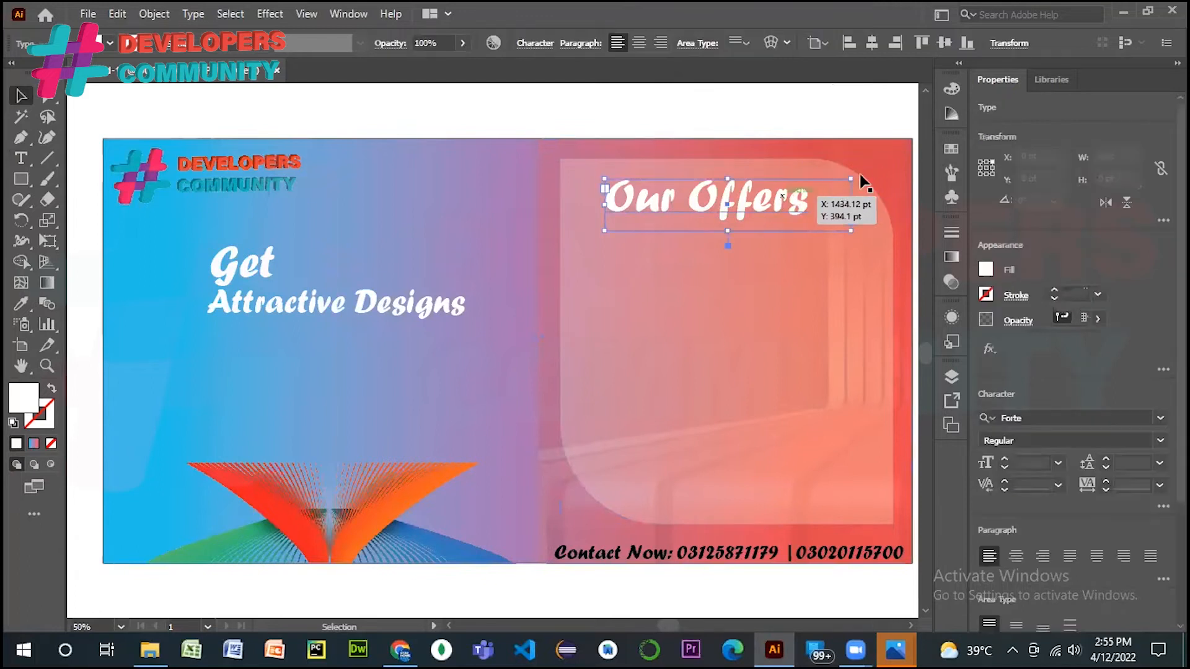
left_click_drag(838, 206, 816, 204)
left_click(779, 107)
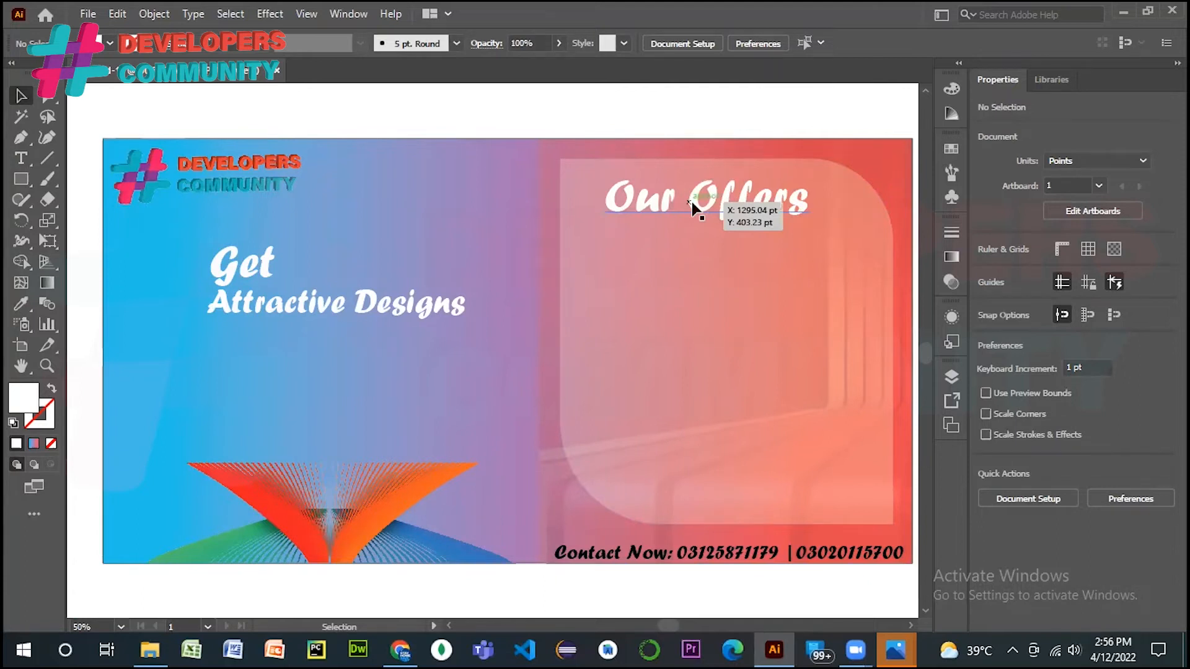
- Apply the blue background's gradient fill and 1 pt black stroke to all of the "Our Offers" text with the Eyedropper
left_click(676, 203)
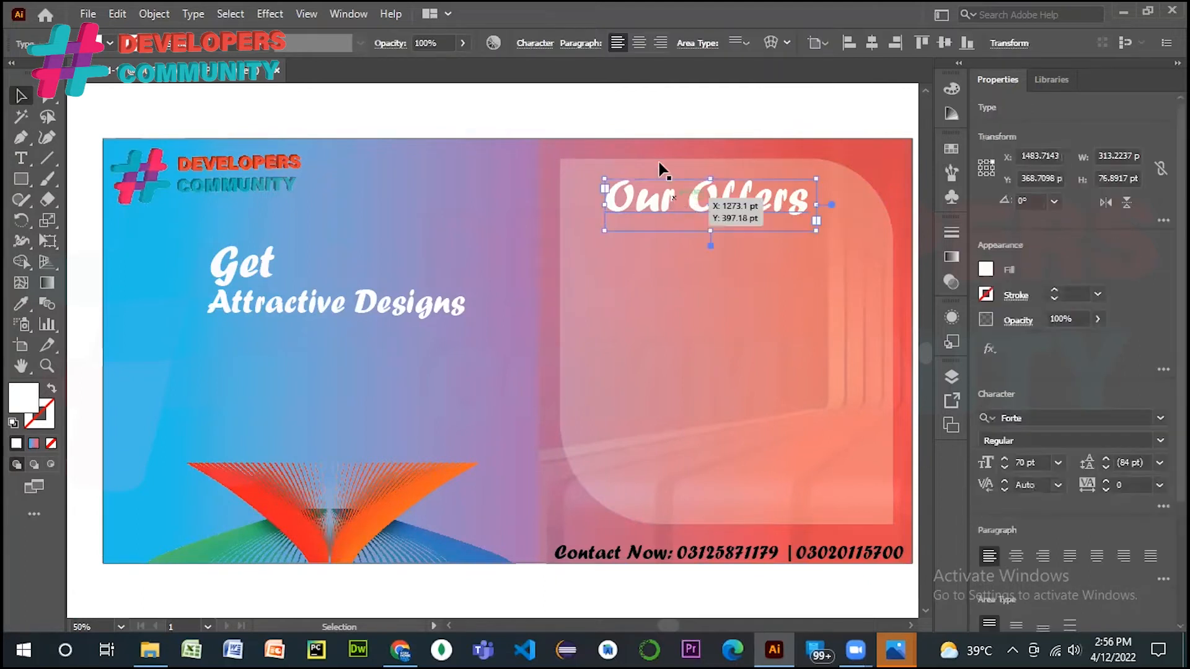
double_click(650, 201)
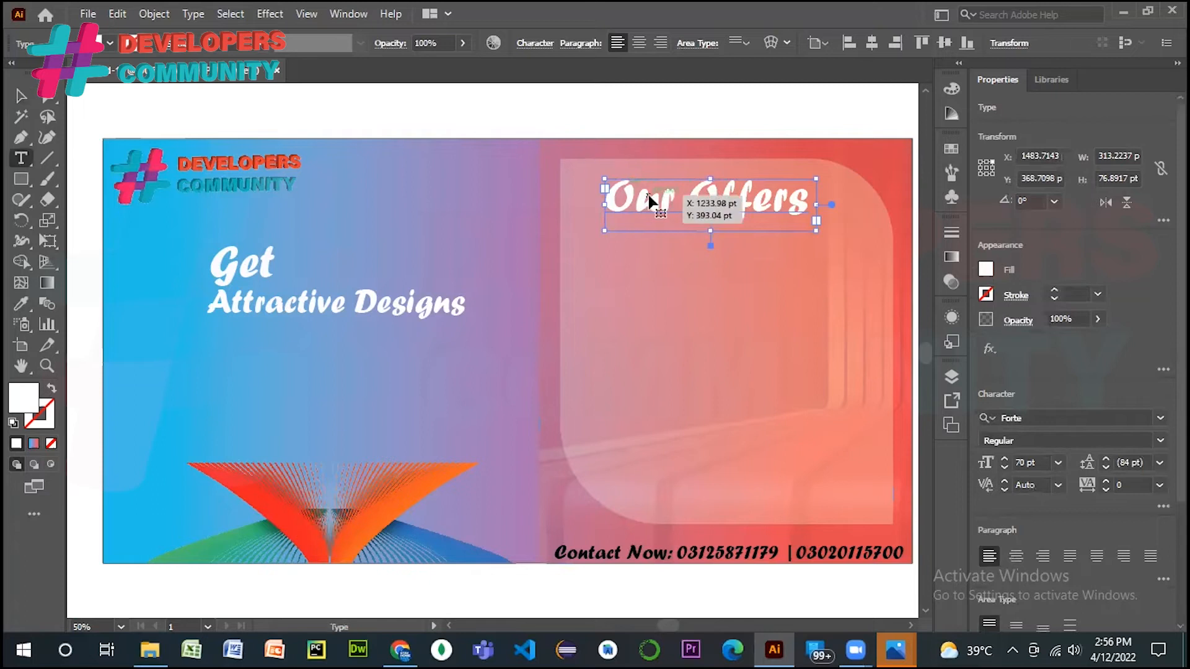
key("ctrl+a")
left_click(24, 299)
left_click(142, 416)
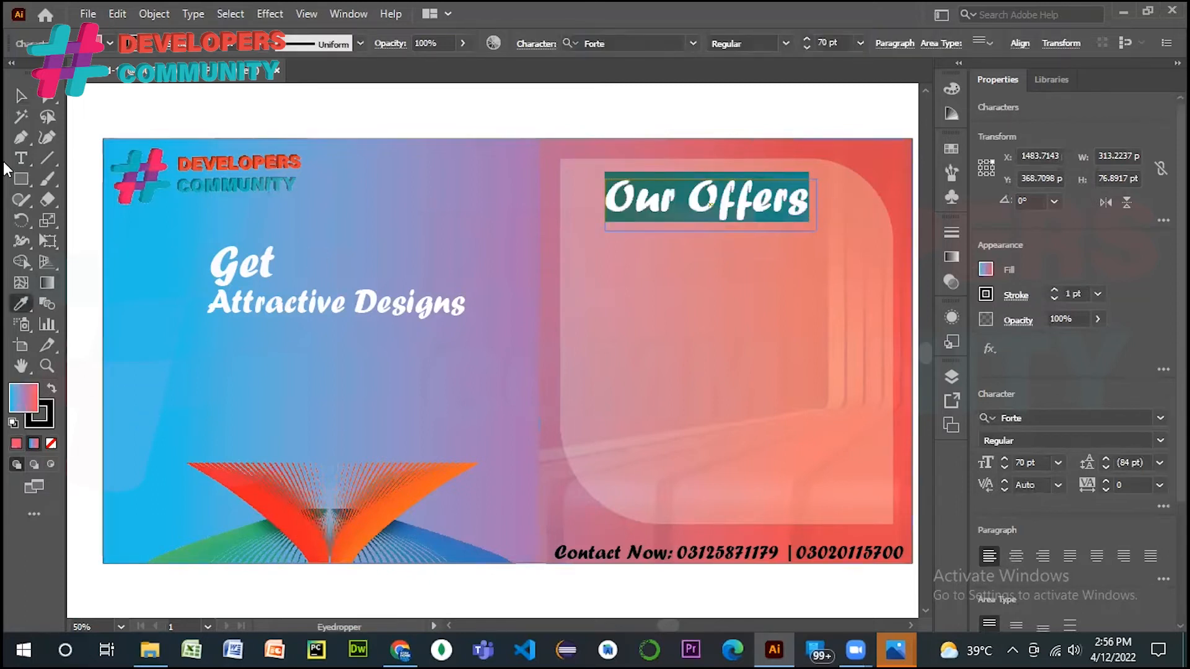
left_click(19, 93)
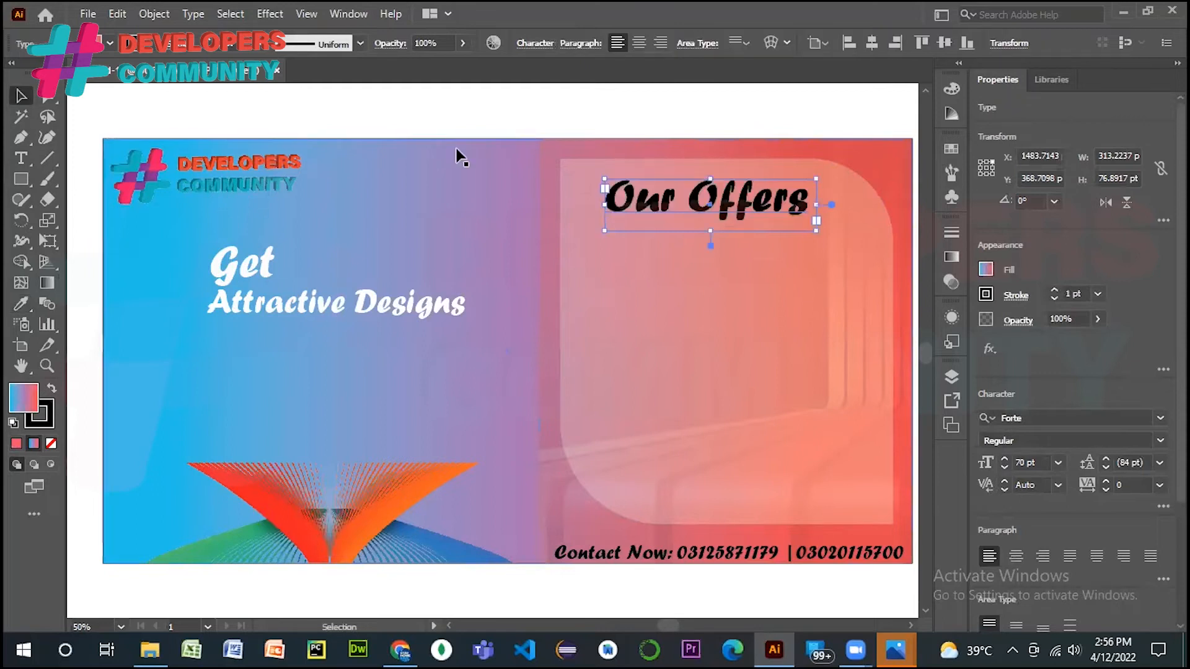
- Switch to the browser, copy the hex code #12c2e9 from the JShine gradient on uiGradients, and return to Illustrator
left_click(157, 434)
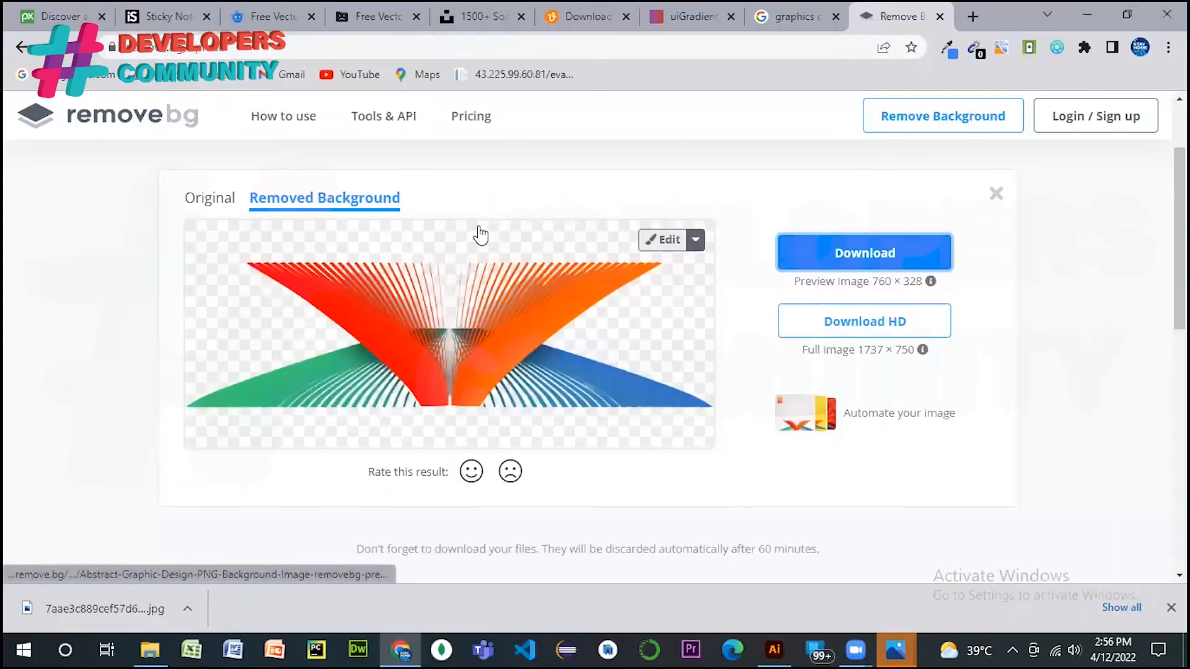
left_click(400, 650)
left_click(675, 5)
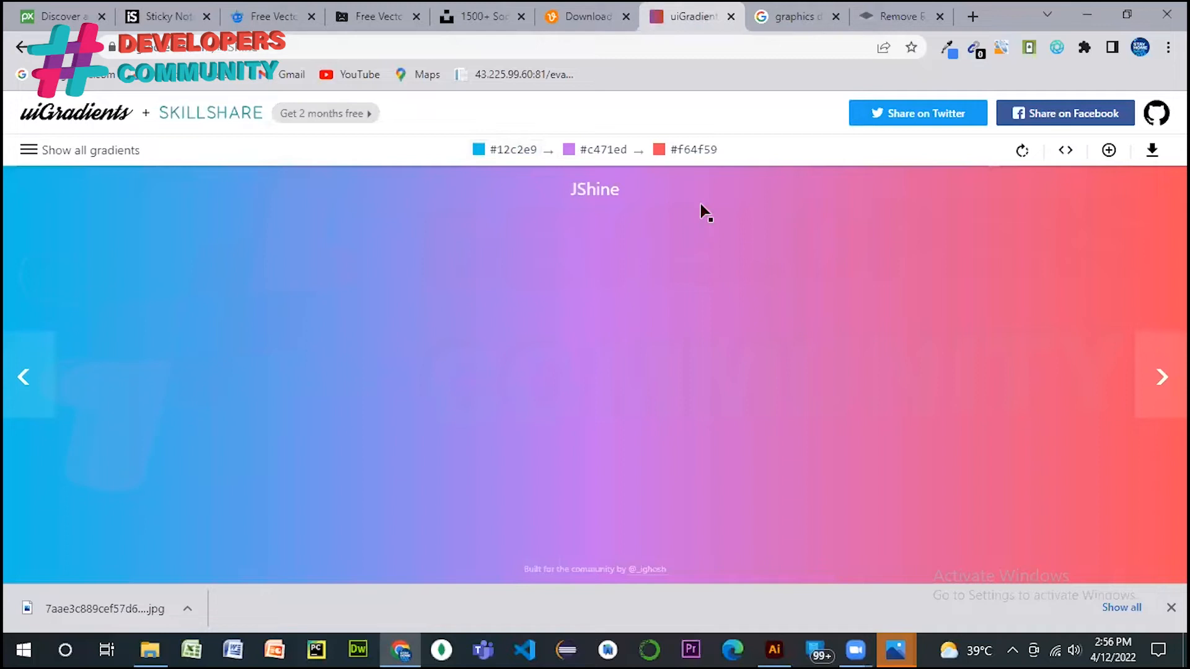
key("alt+Tab")
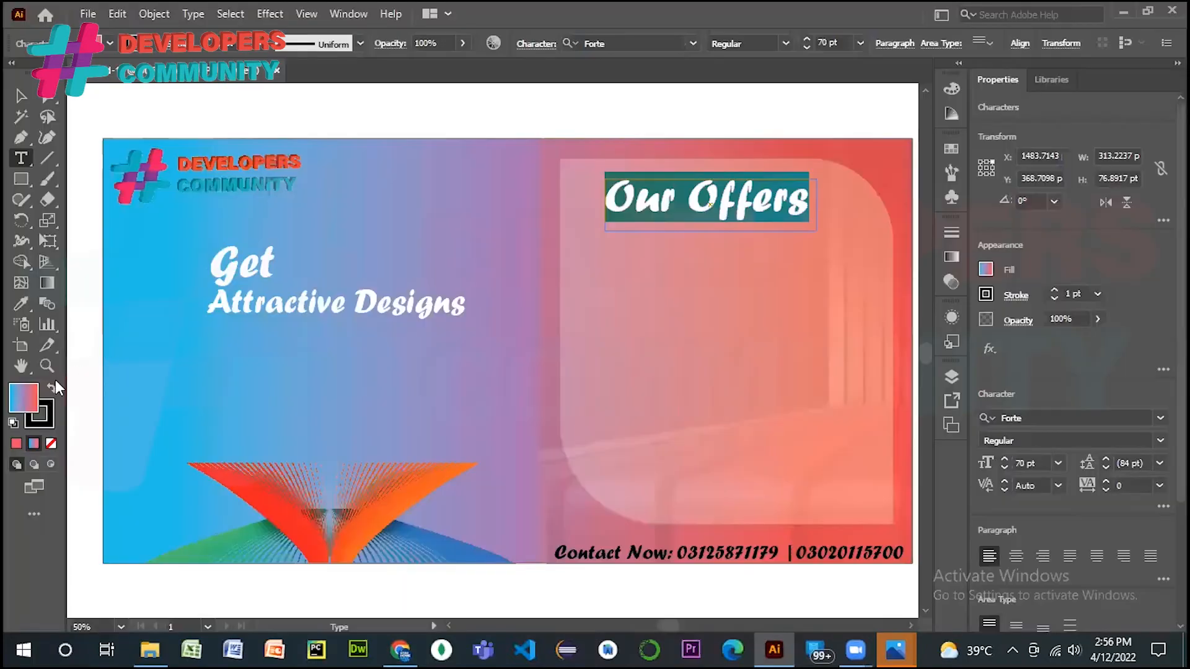
- Set the "Our Offers" text's fill colour to #12c2e9 and deselect it
double_click(28, 400)
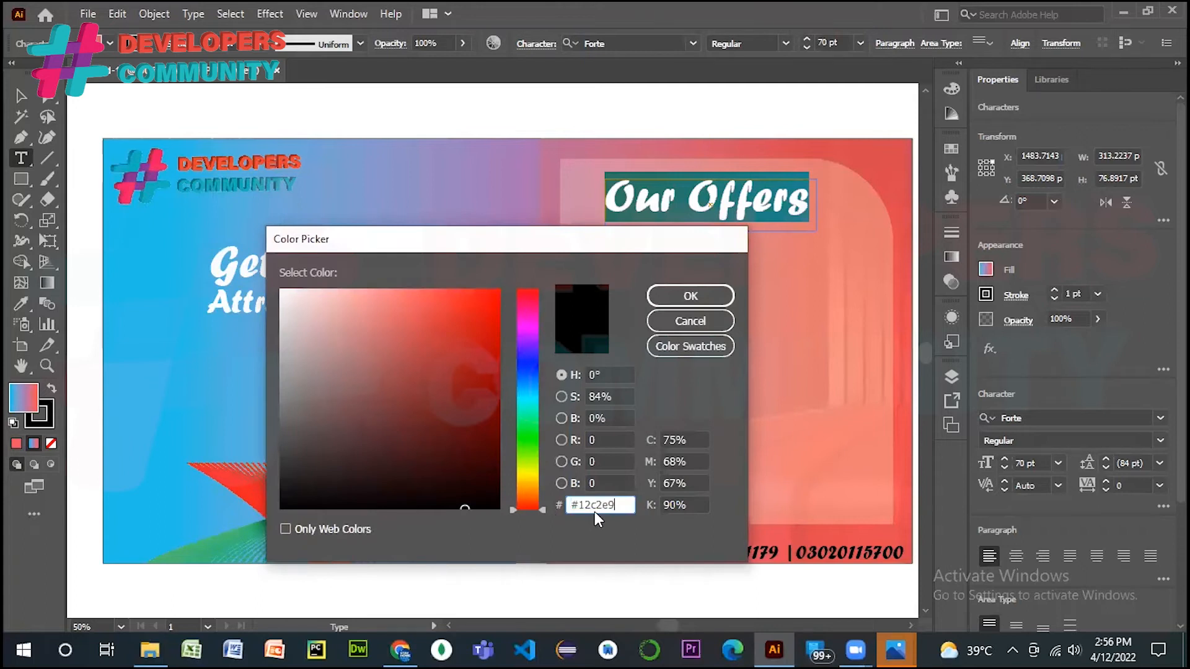
left_click(664, 296)
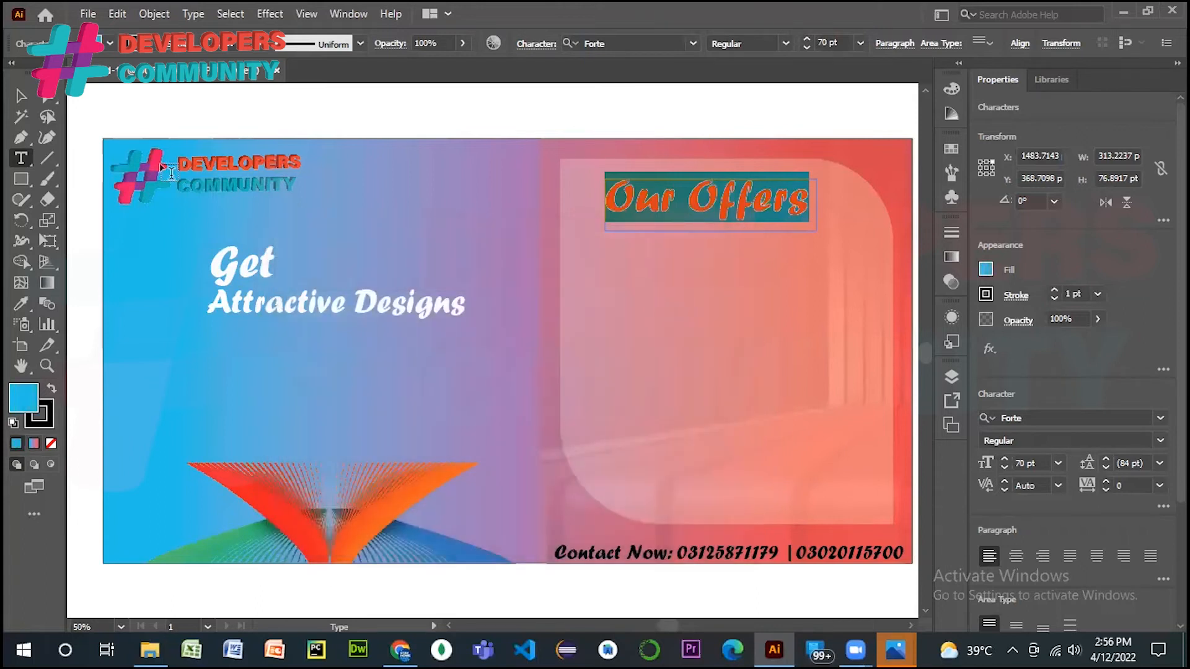
left_click(19, 98)
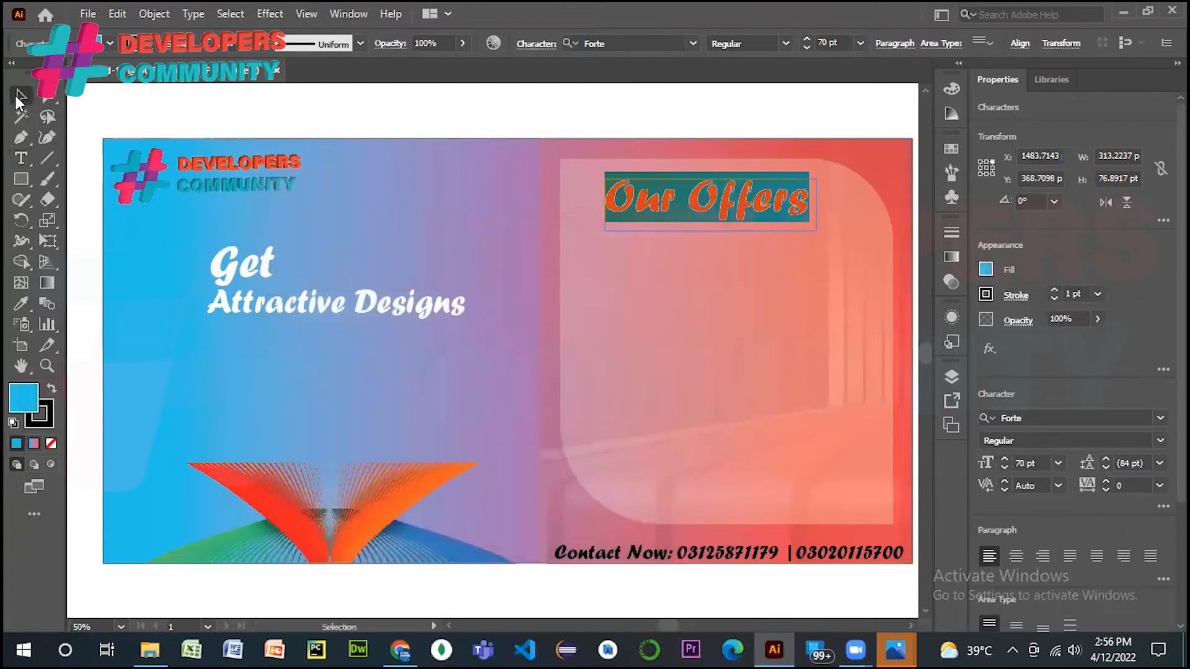
left_click(354, 117)
- Move the "Our Offers" text slightly upward and set its black stroke to 3 pt
left_click(746, 204)
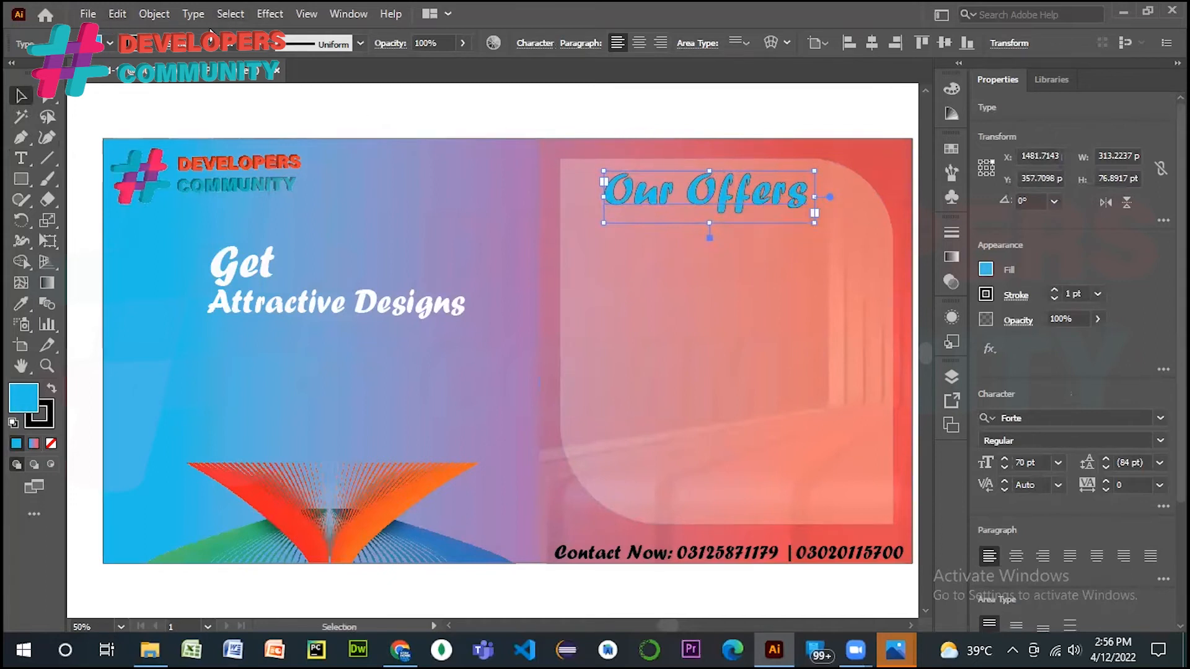
key("Up")
key("Up")
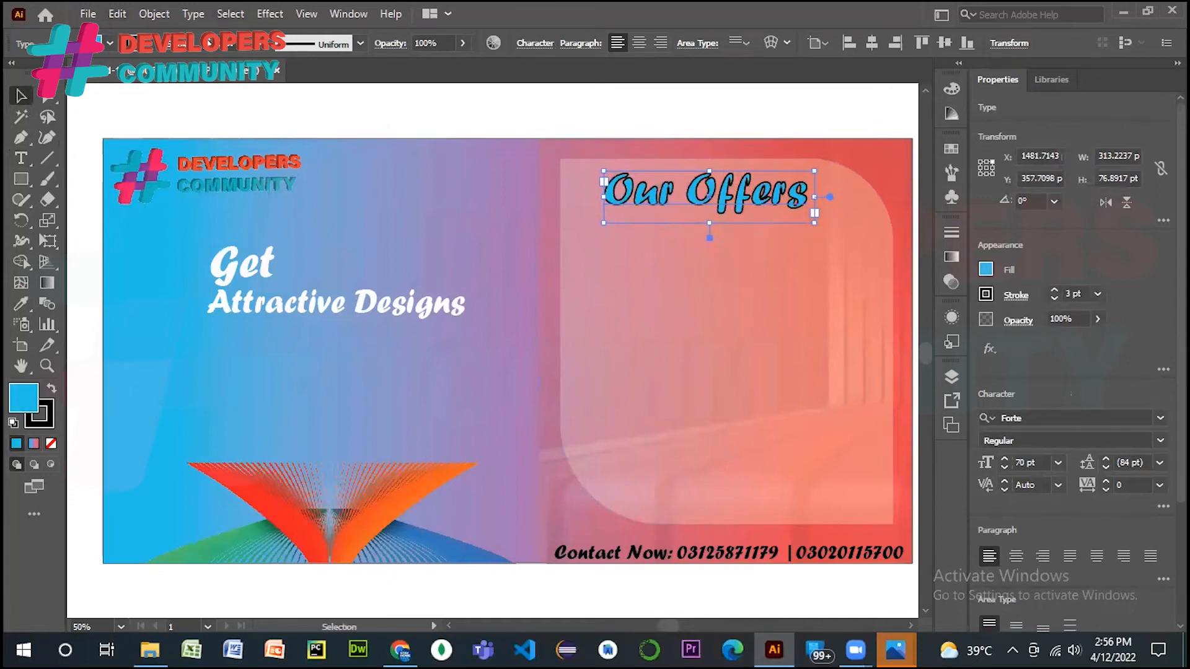
left_click(473, 117)
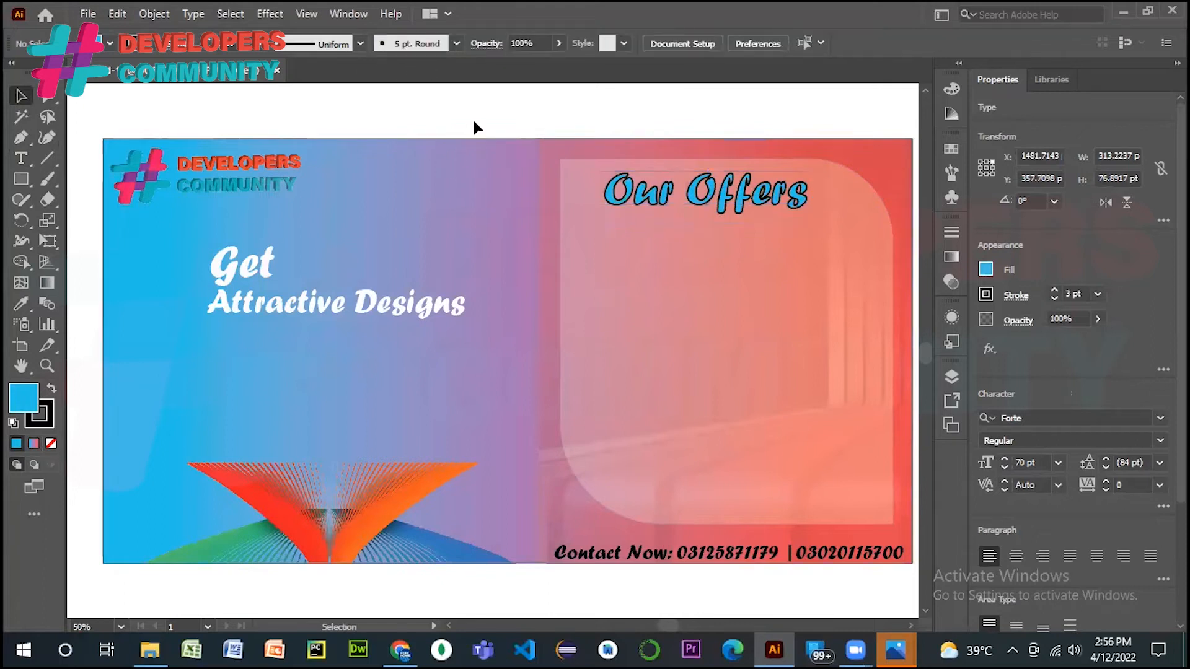
- Give the "Get" headline text a 0.75 pt black stroke and make its stroke colour active
left_click(261, 268)
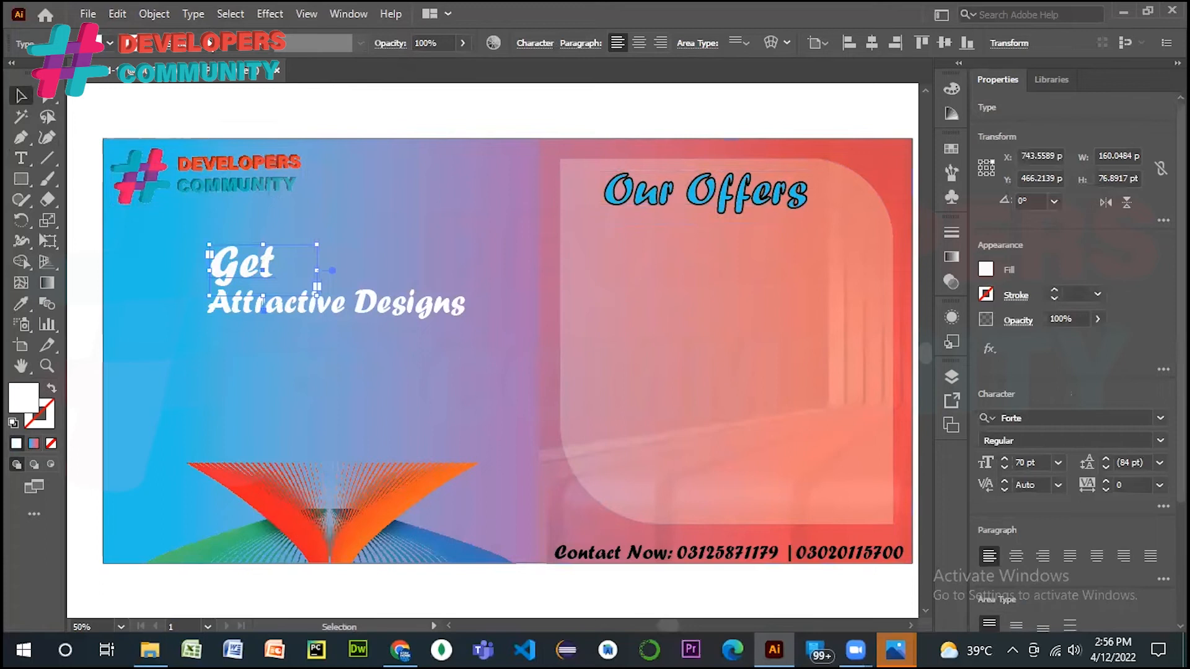
left_click(208, 47)
left_click(208, 47)
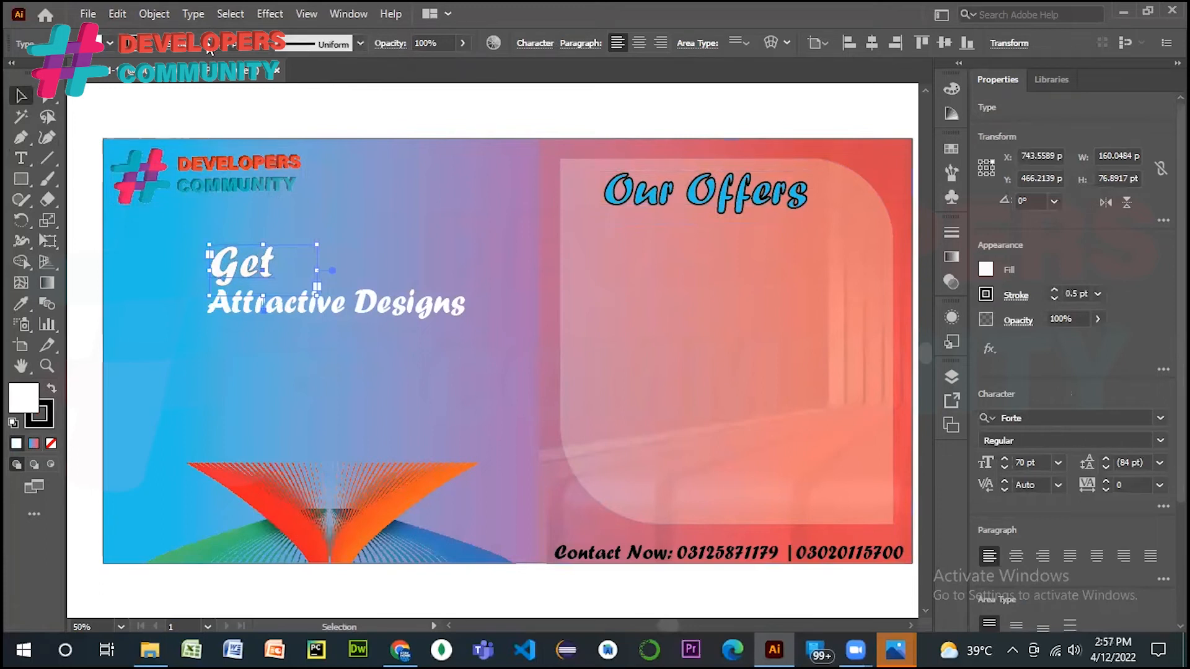
left_click(50, 422)
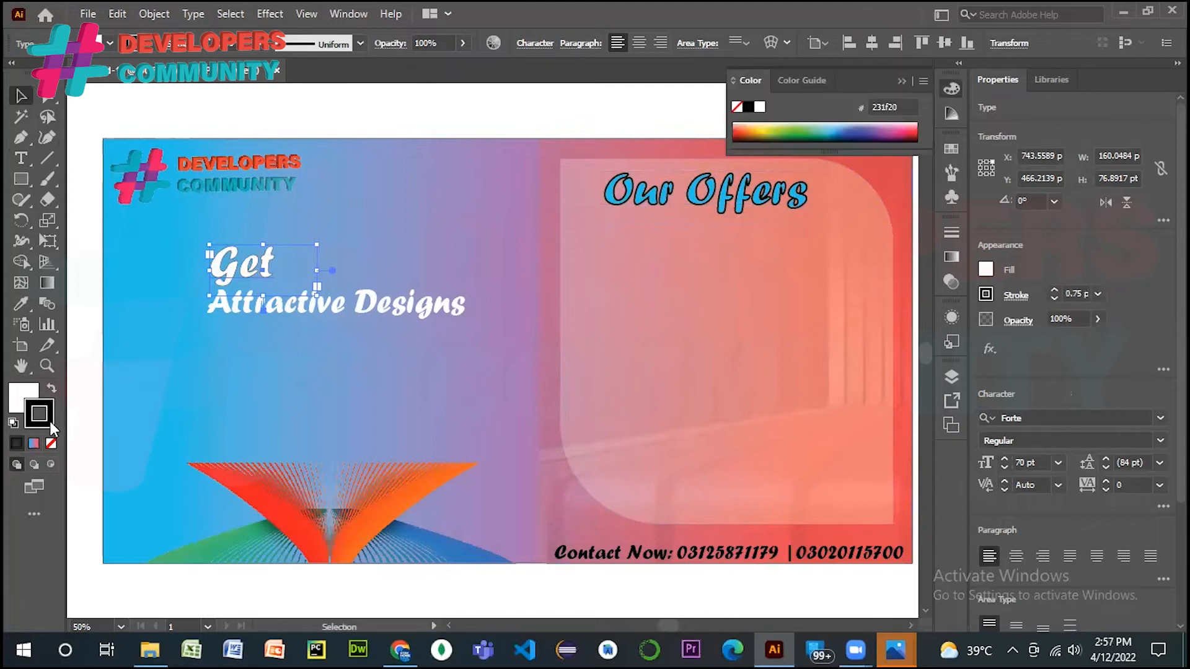
- Sample the rounded translucent panel's appearance onto the "Get" text with the Eyedropper
left_click(20, 304)
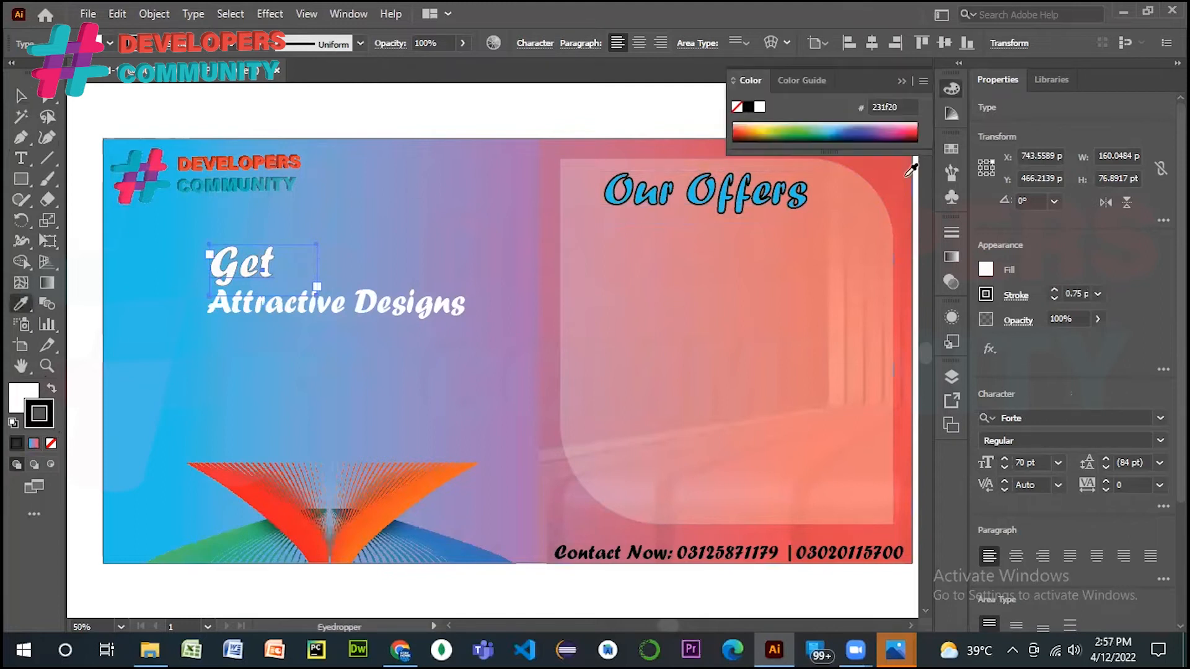
left_click(890, 166)
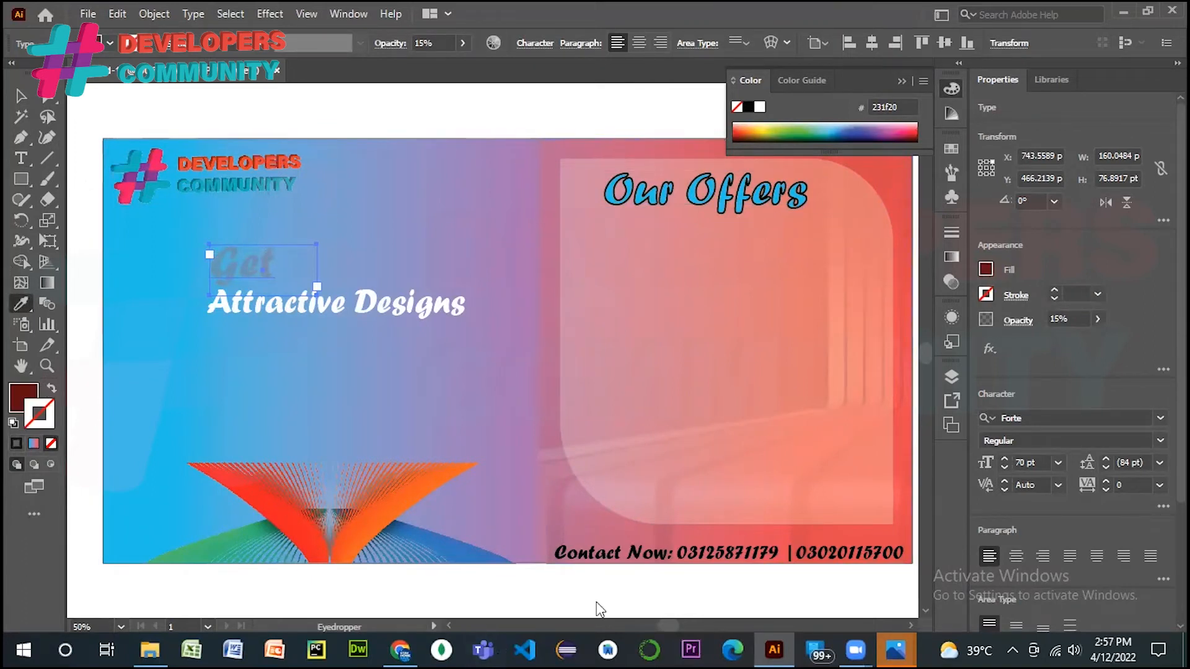
- Switch to the browser, copy #f64f59 from the JShine gradient, and set it as the "Get" text's stroke colour in Illustrator
left_click(402, 650)
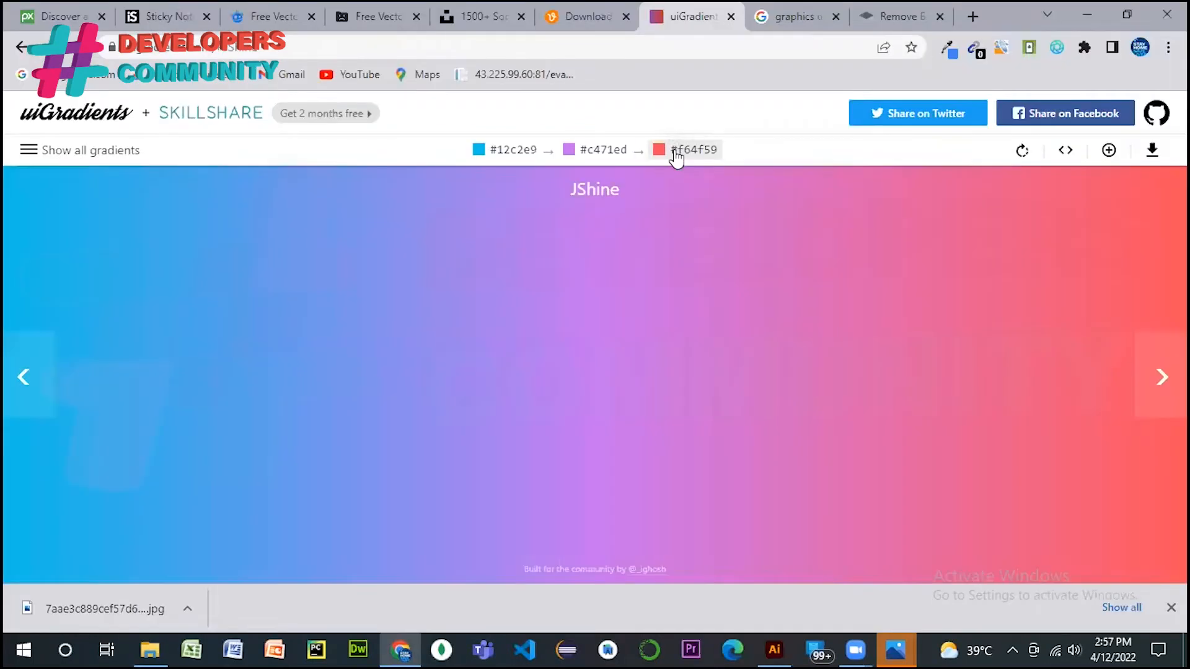
left_click(774, 648)
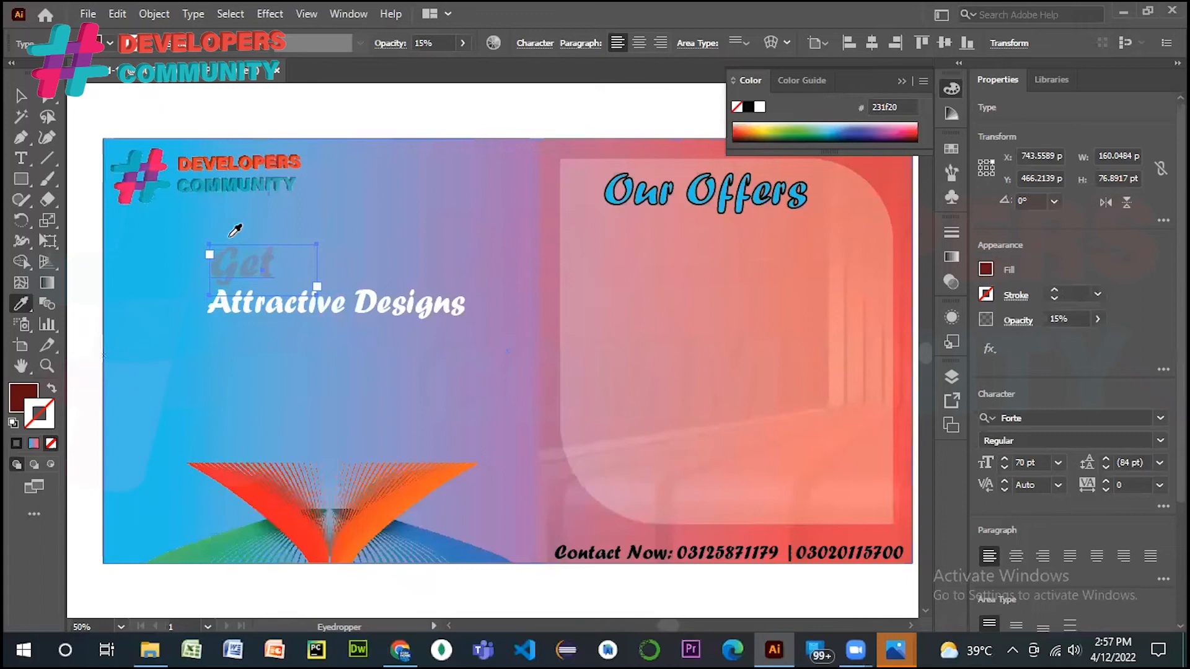
double_click(52, 416)
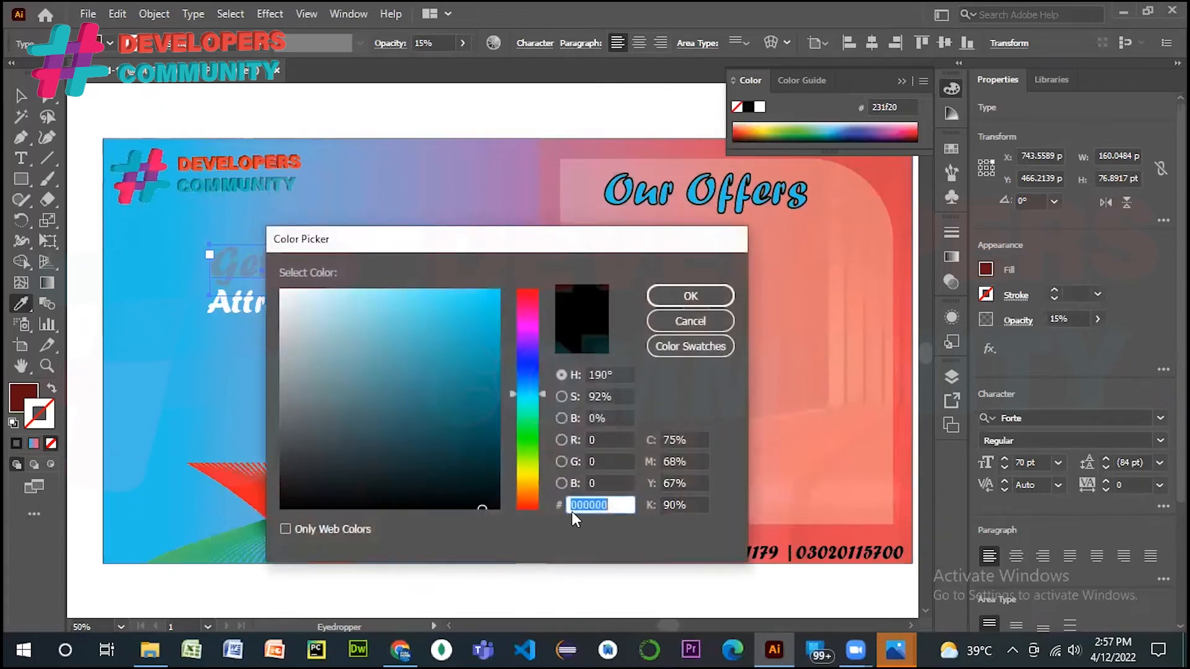
type("f64f59")
left_click(694, 295)
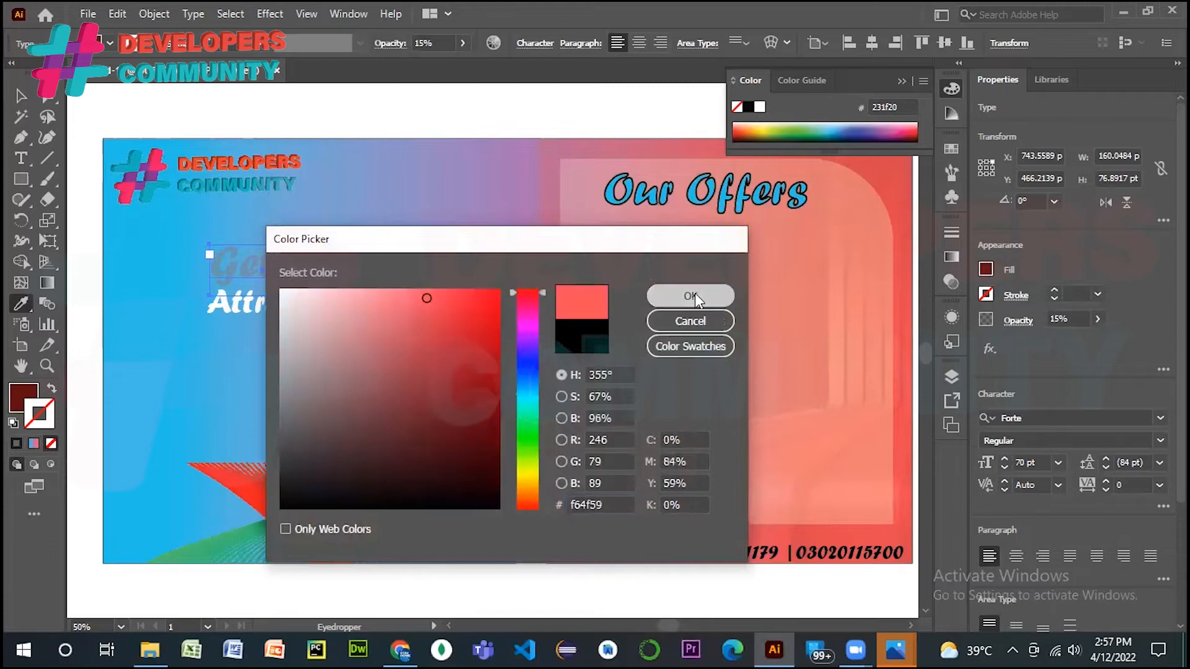
- Select all the "Get" characters and sample a white fill with no stroke from the blank canvas using the Eyedropper
left_click(19, 92)
double_click(234, 255)
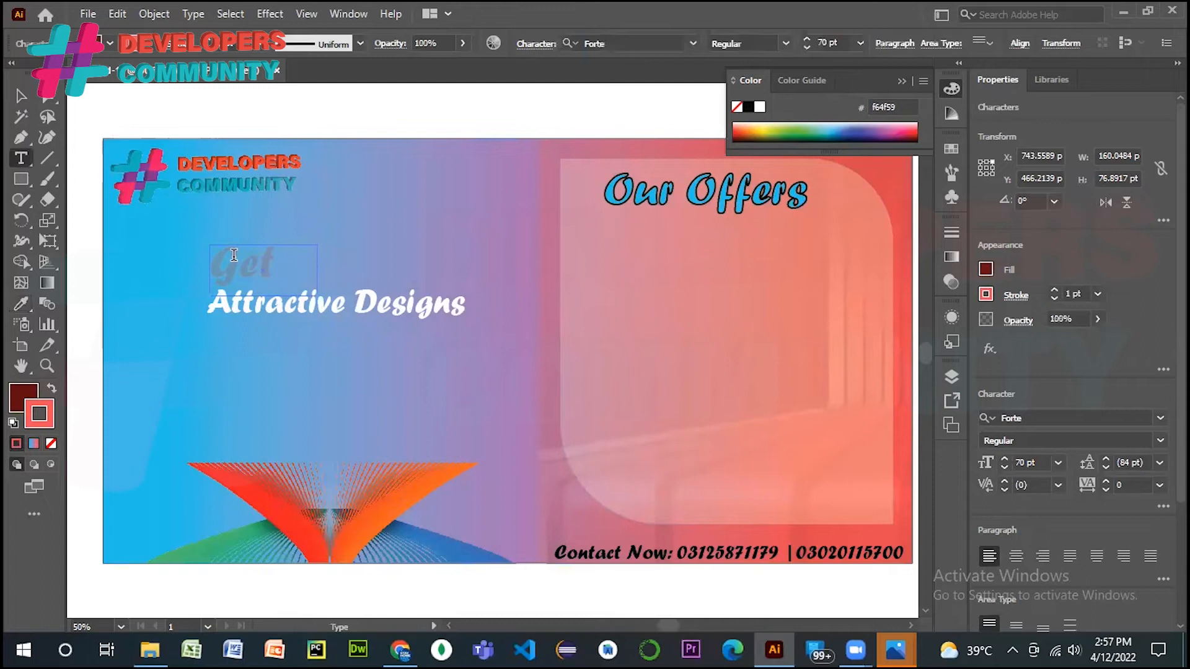
double_click(234, 255)
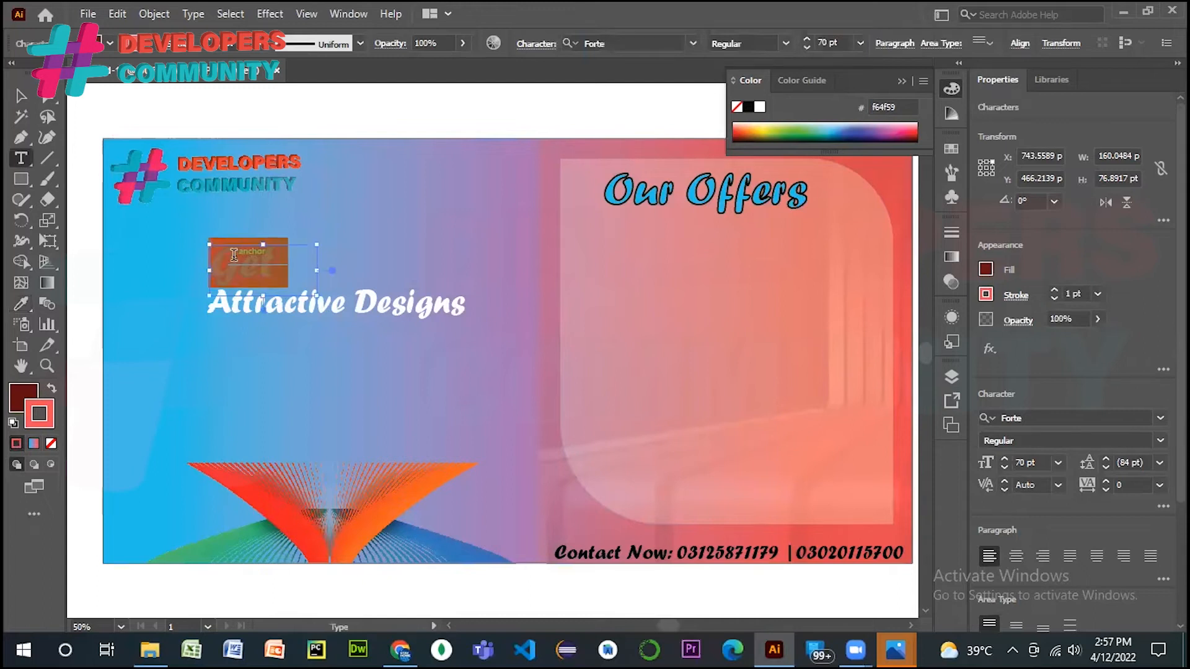
left_click(20, 399)
left_click(23, 304)
left_click(81, 272)
- Set the stroke colour of the selected "Get" characters to #f64f59 and return to the Selection tool
left_click(48, 413)
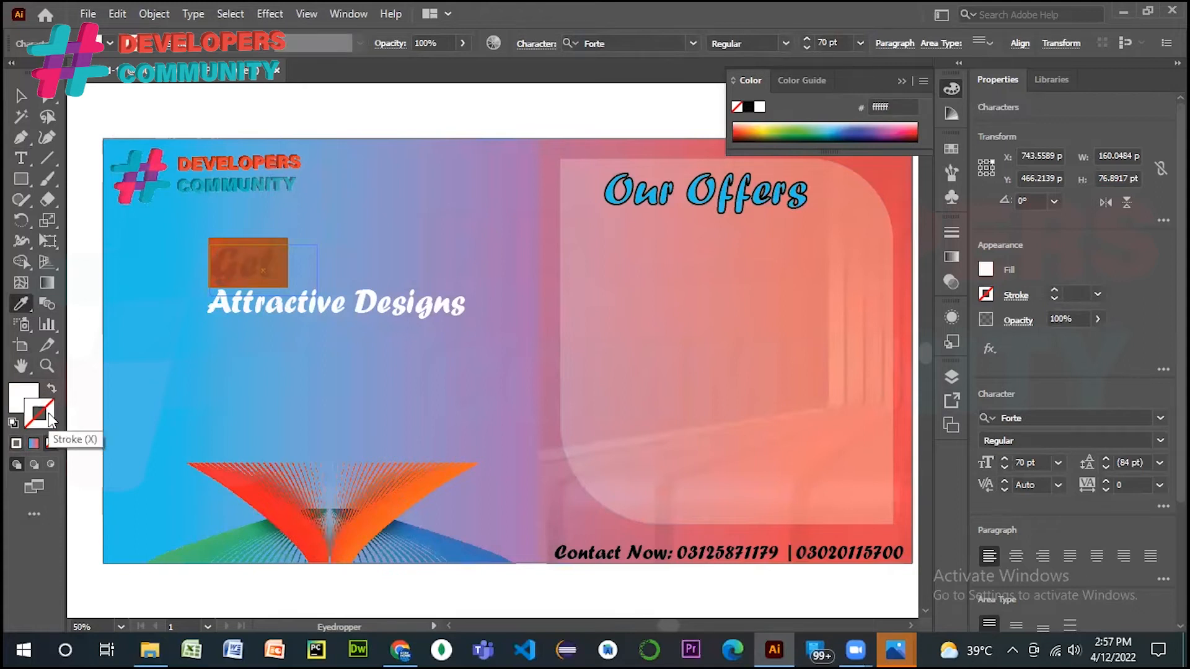
double_click(48, 413)
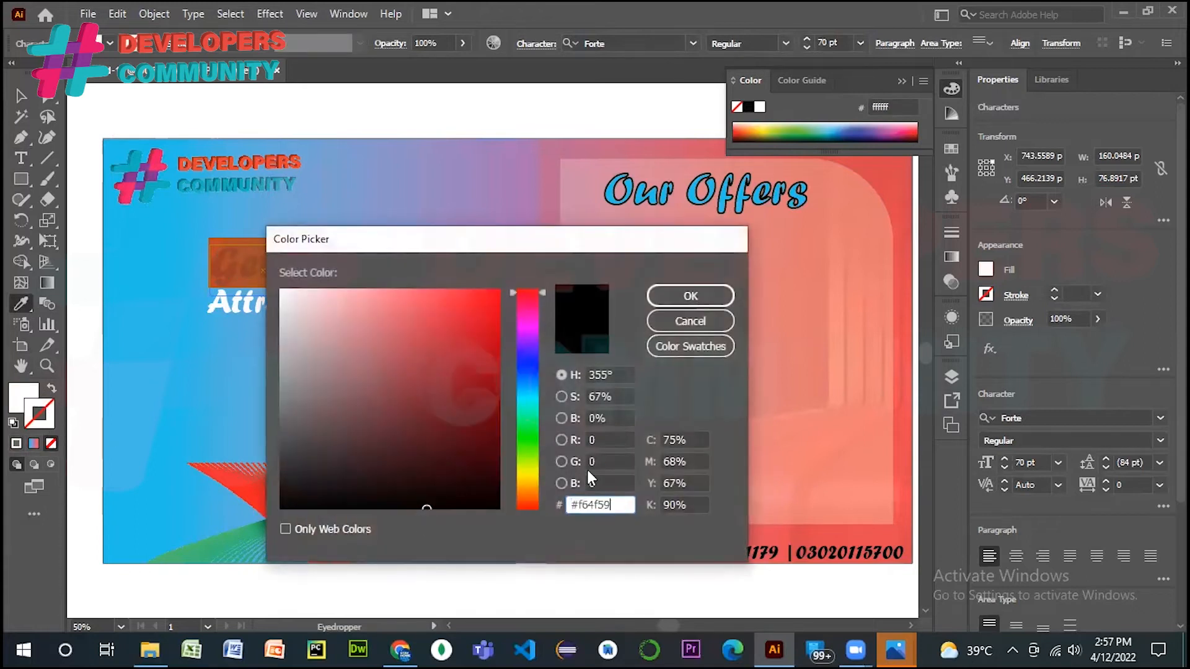
left_click(680, 292)
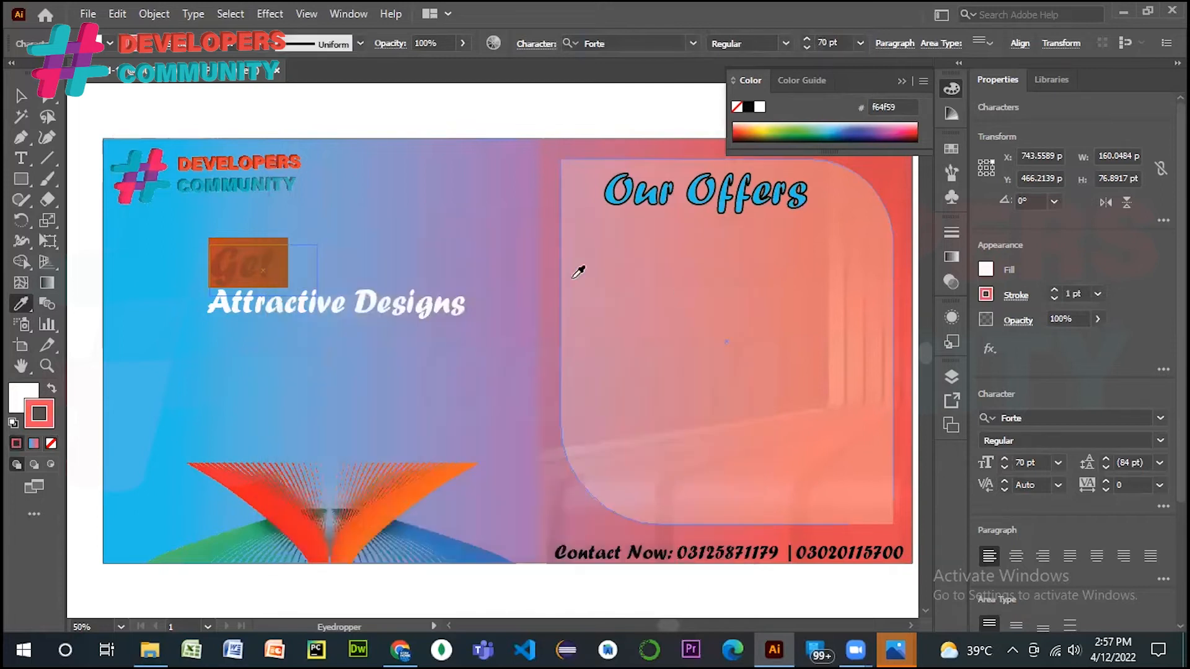
left_click(22, 94)
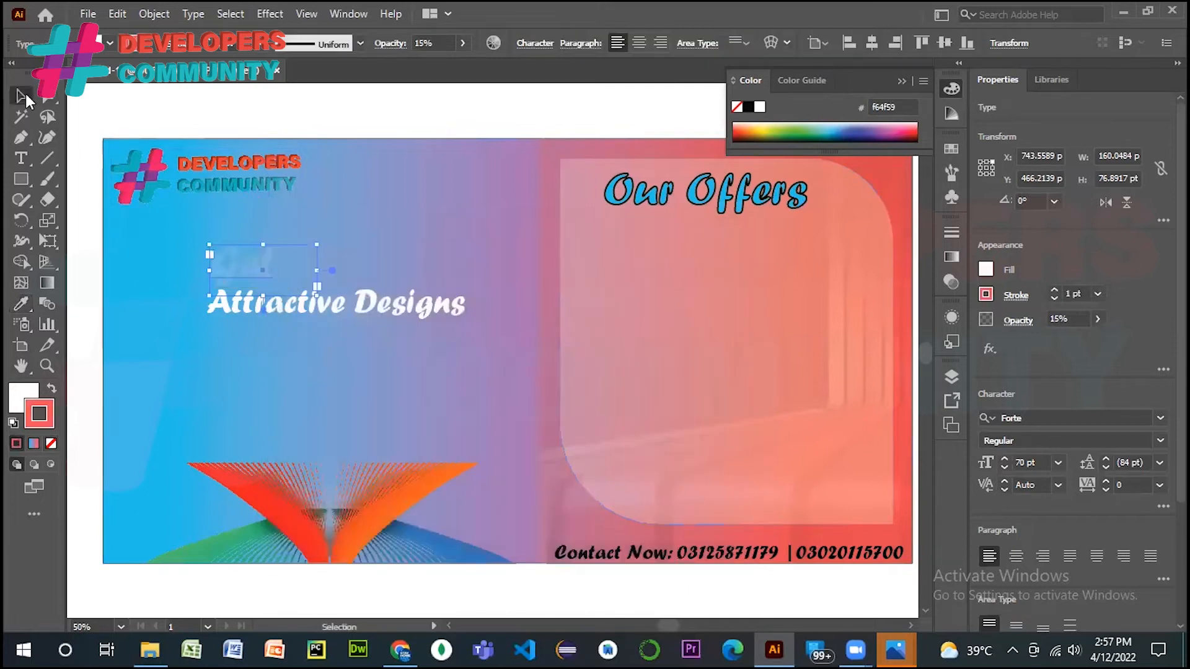
- Reselect the "Get" characters and remove their red stroke by resampling the blank canvas with the Eyedropper
left_click(248, 105)
left_click(255, 266)
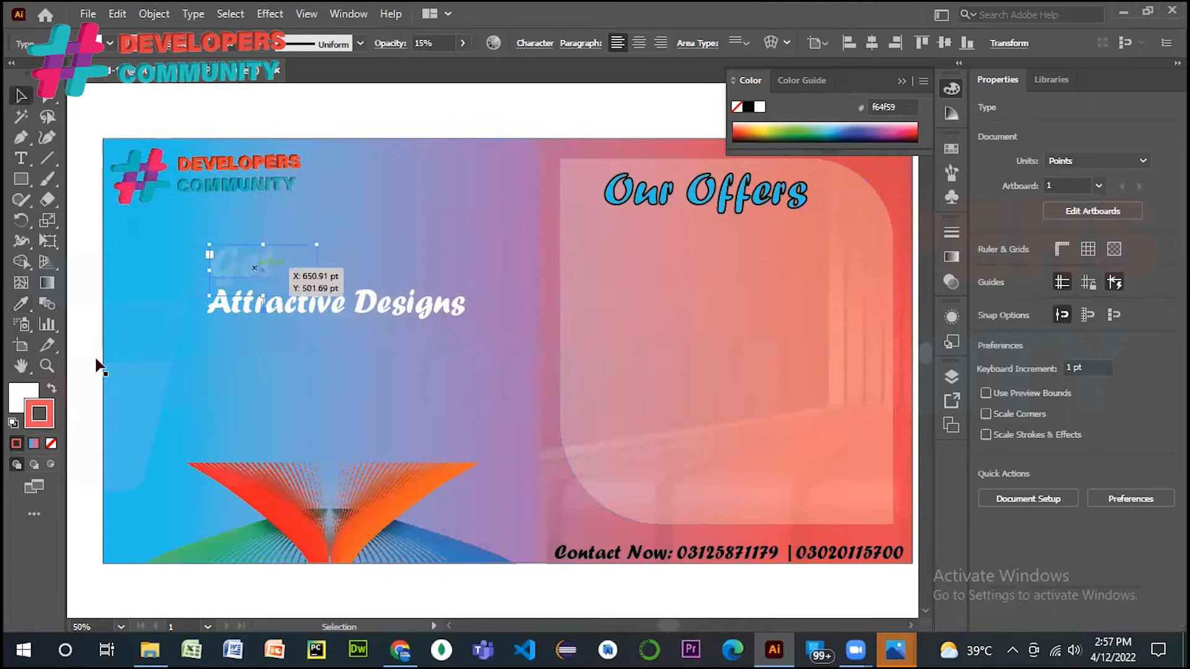
left_click(19, 393)
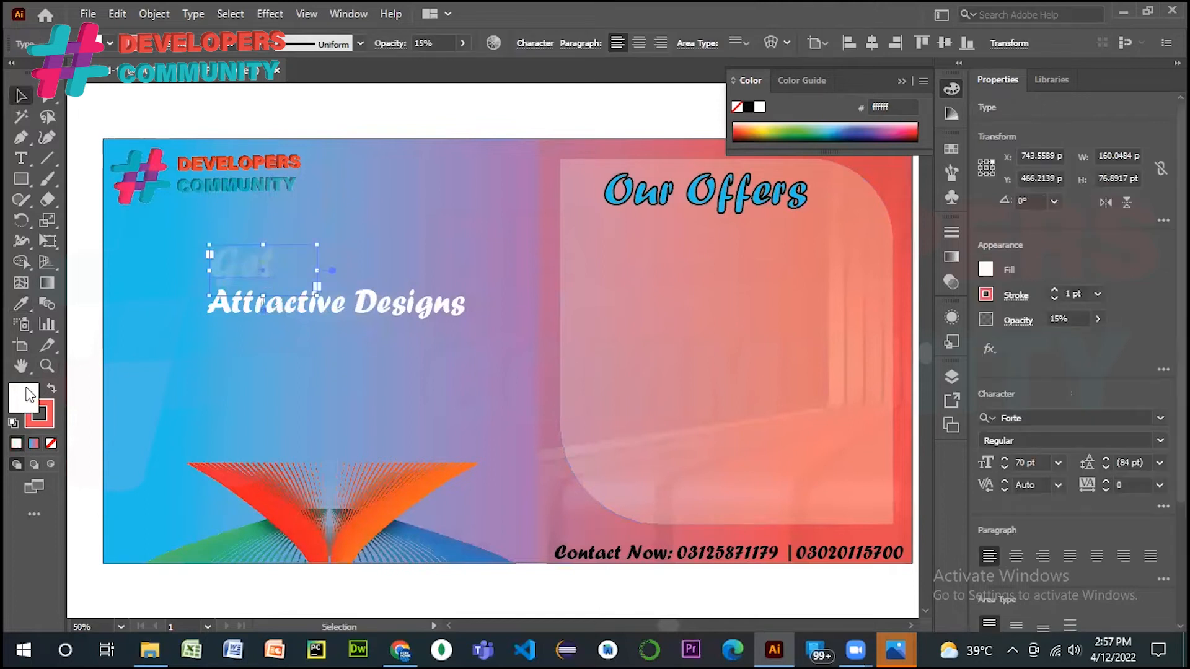
double_click(246, 268)
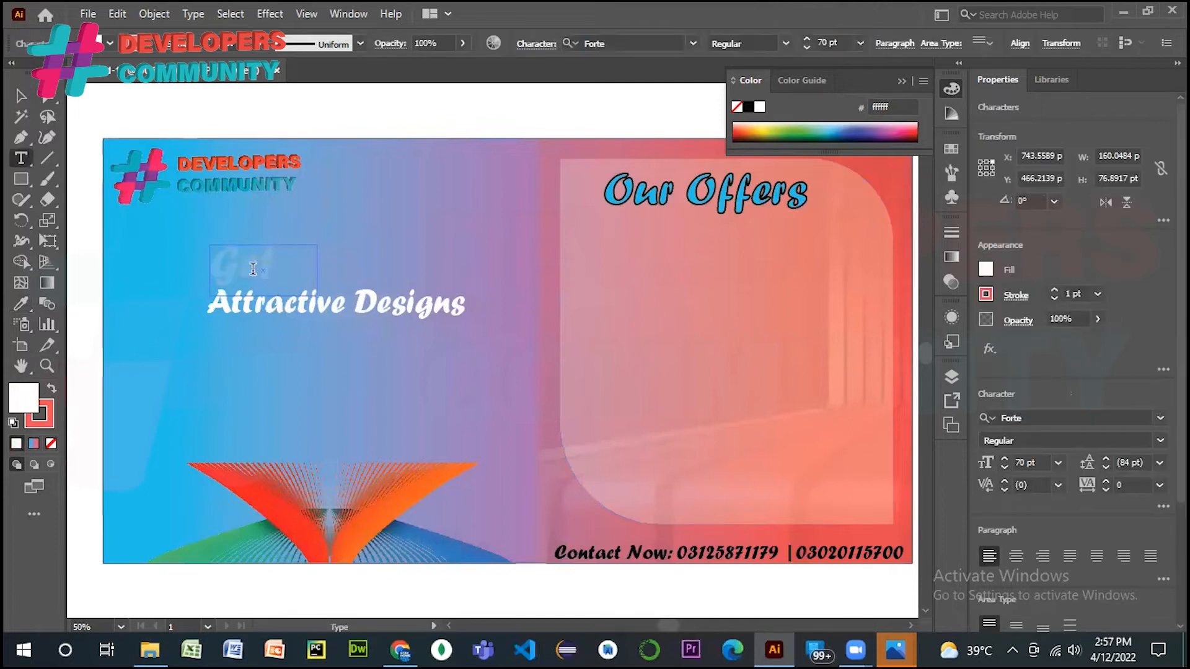
double_click(253, 269)
left_click(21, 304)
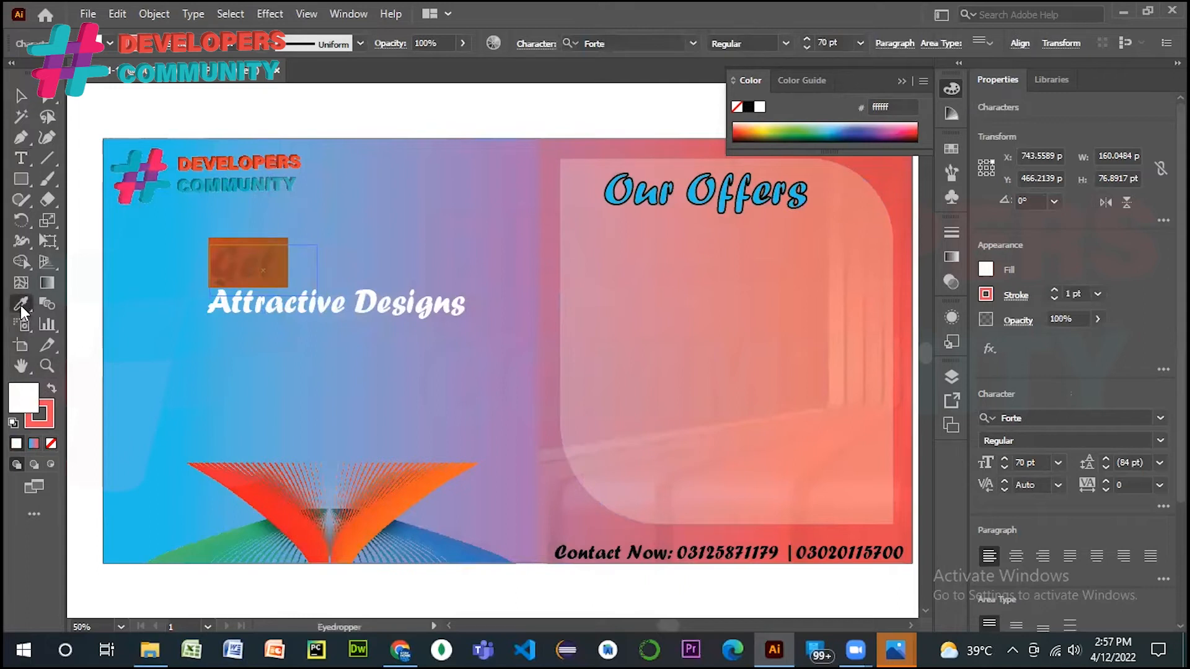
left_click(87, 224)
left_click(21, 94)
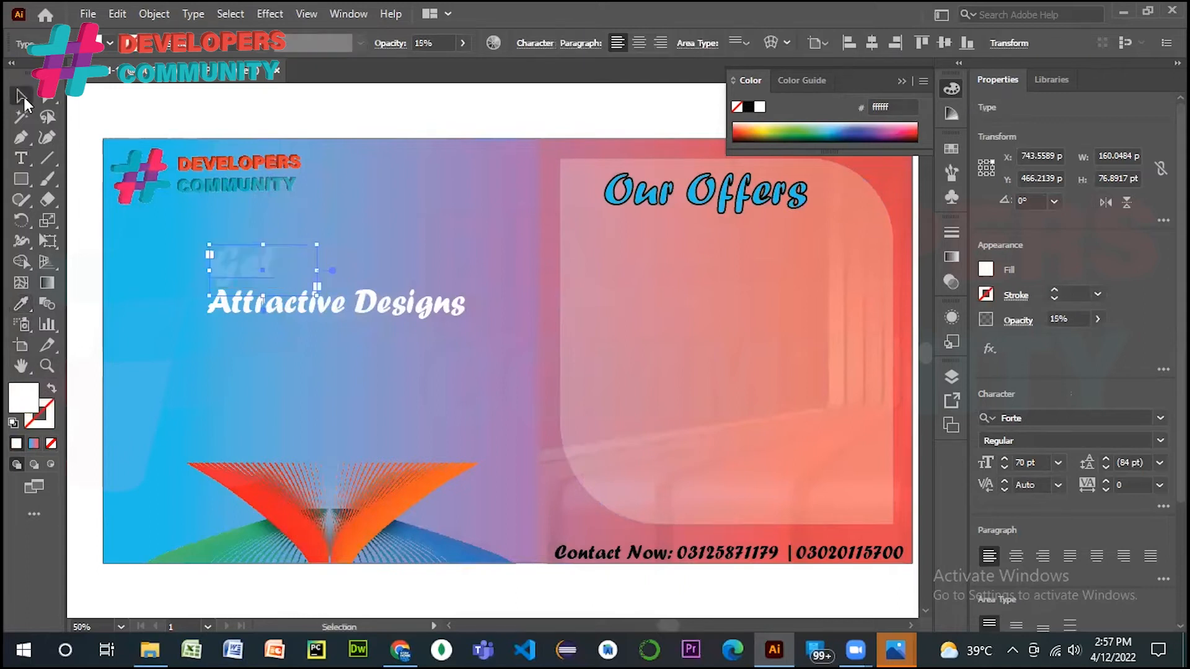
- Try to restore the faded "Get" text by reselecting its characters for another Eyedropper sample
left_click(133, 48)
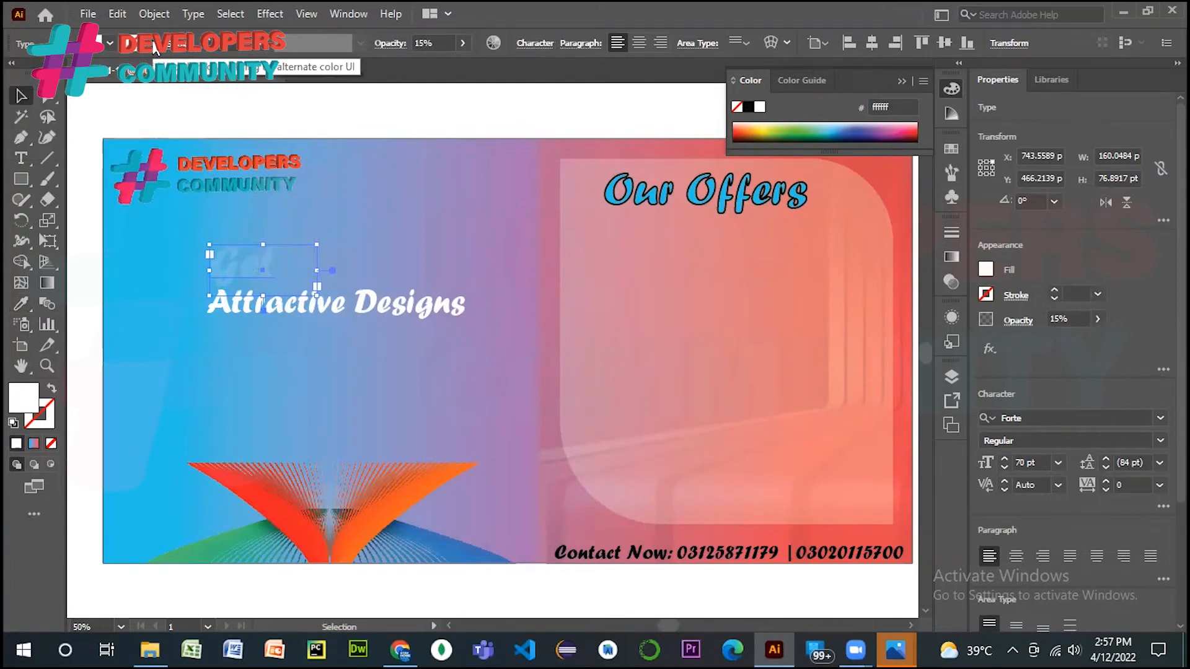
left_click(240, 103)
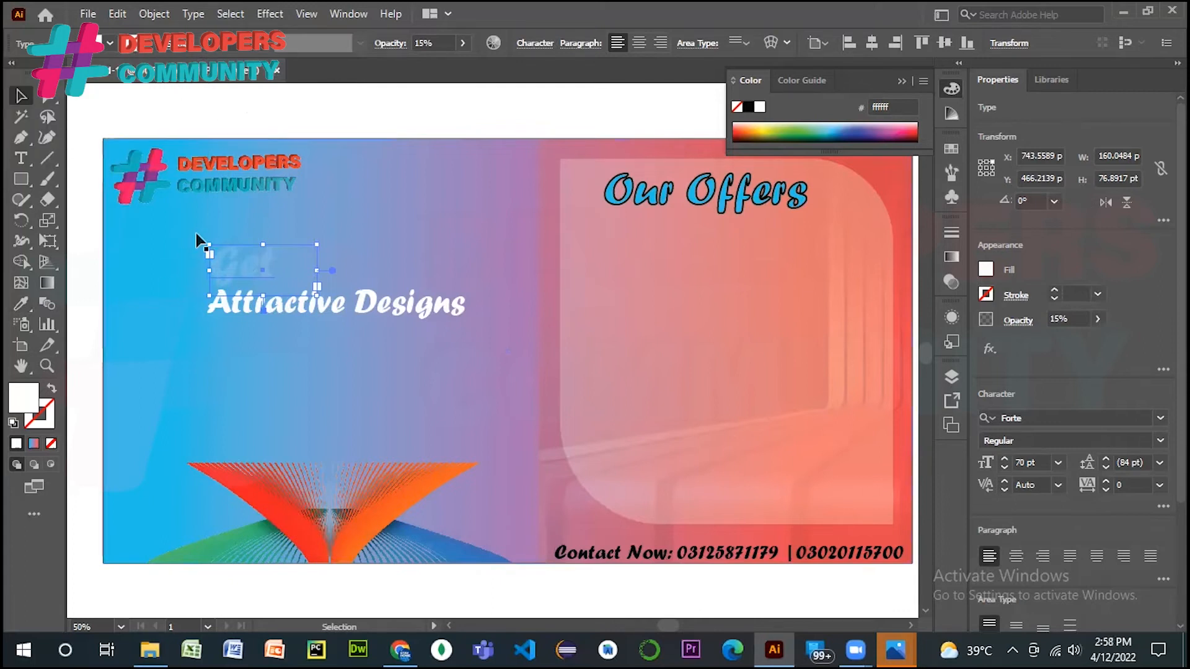
double_click(238, 263)
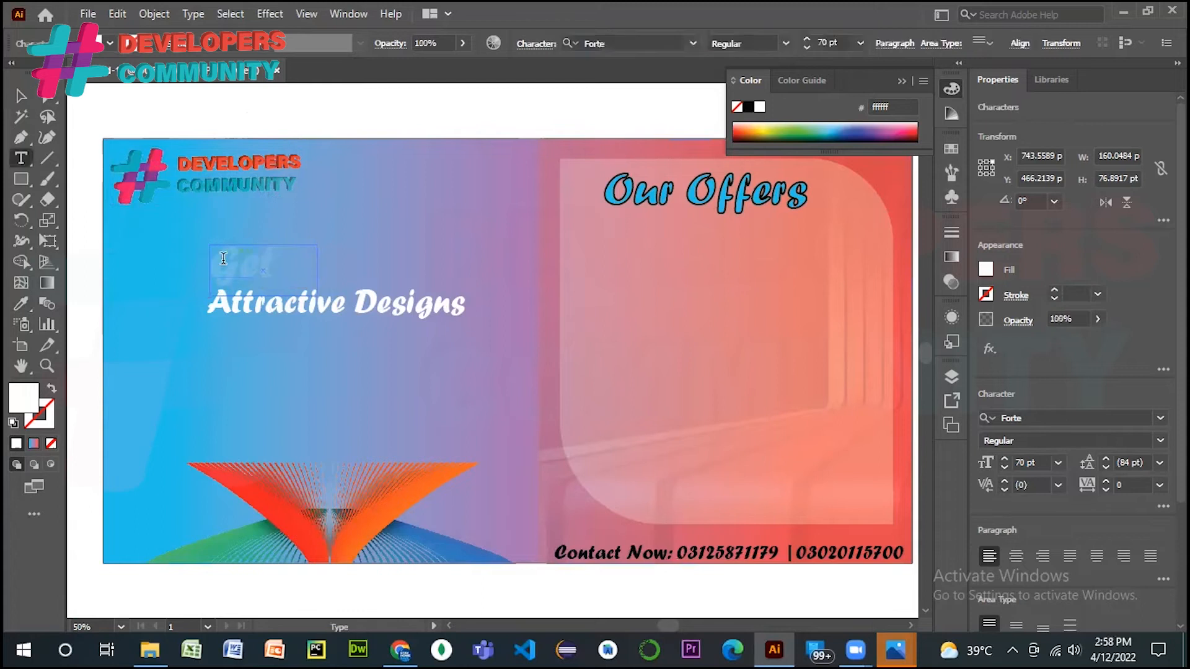
double_click(238, 263)
left_click(20, 303)
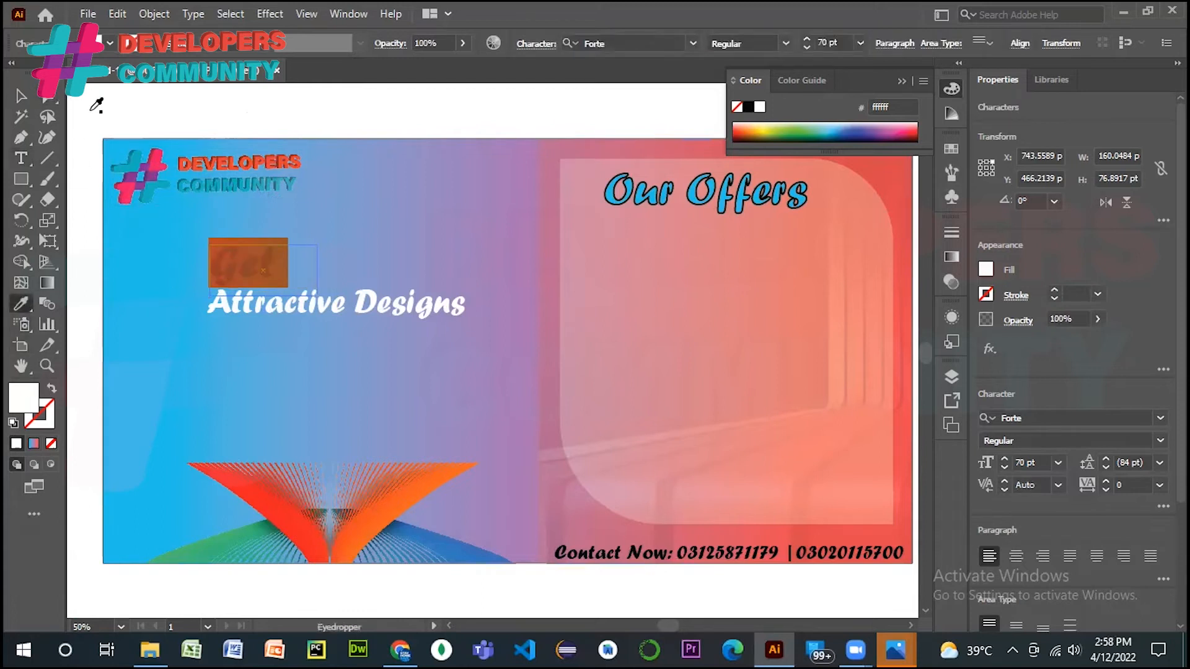
left_click(20, 97)
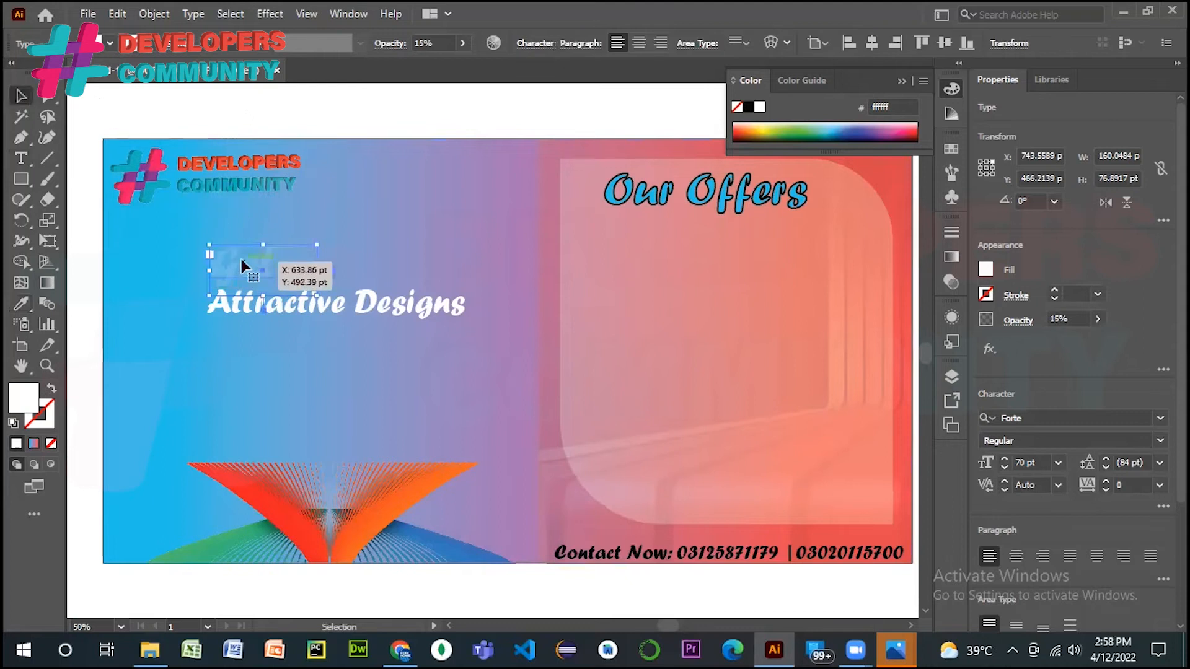
- Set the fill colour of all the "Get" characters to white in the Color Picker
double_click(262, 264)
double_click(261, 264)
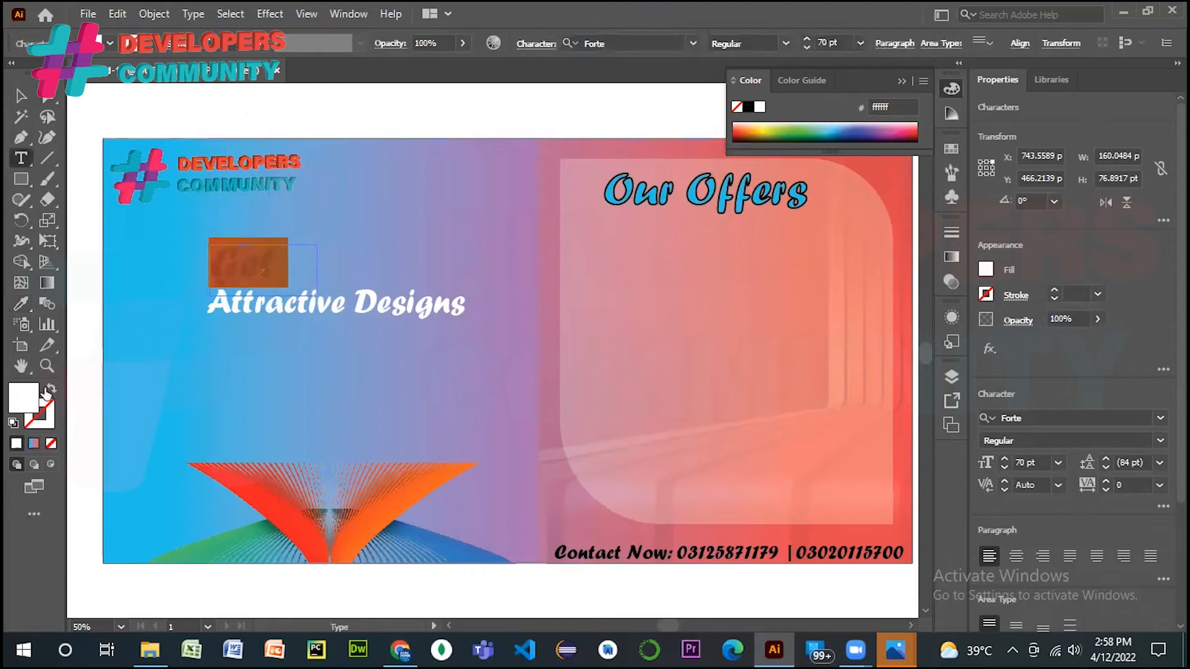
double_click(23, 401)
left_click_drag(286, 305, 282, 290)
left_click(688, 297)
left_click(25, 98)
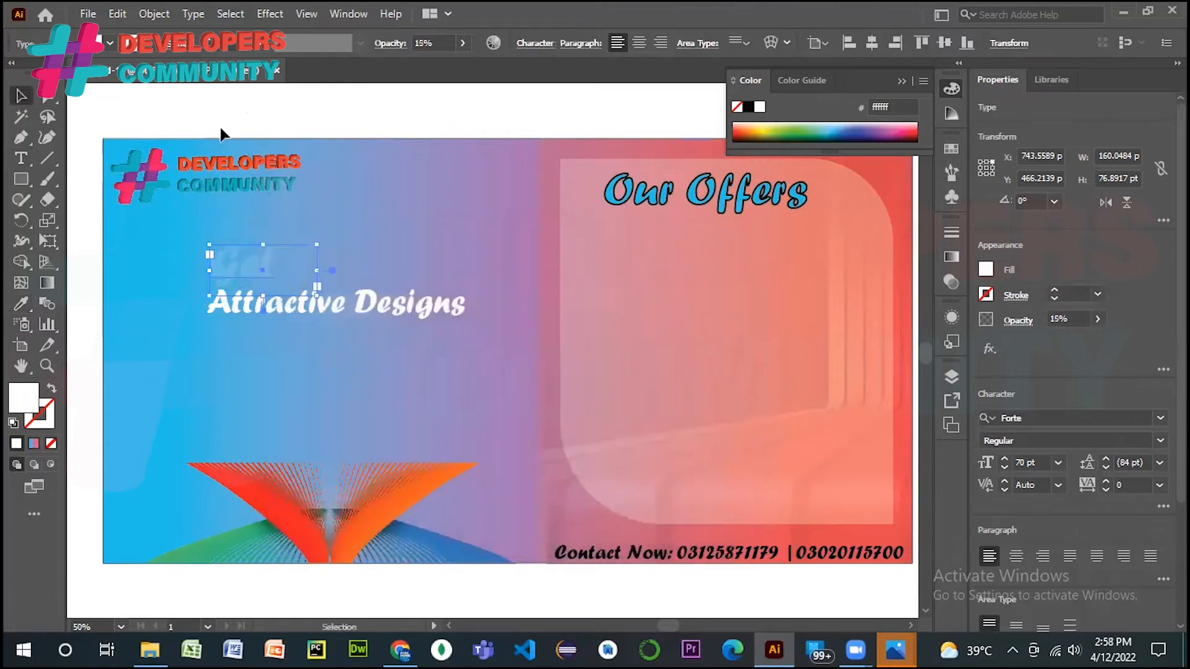
- Undo the Eyedropper and colour changes on the "Get" text, back to its opaque white fill and black stroke
left_click(278, 127)
key("a")
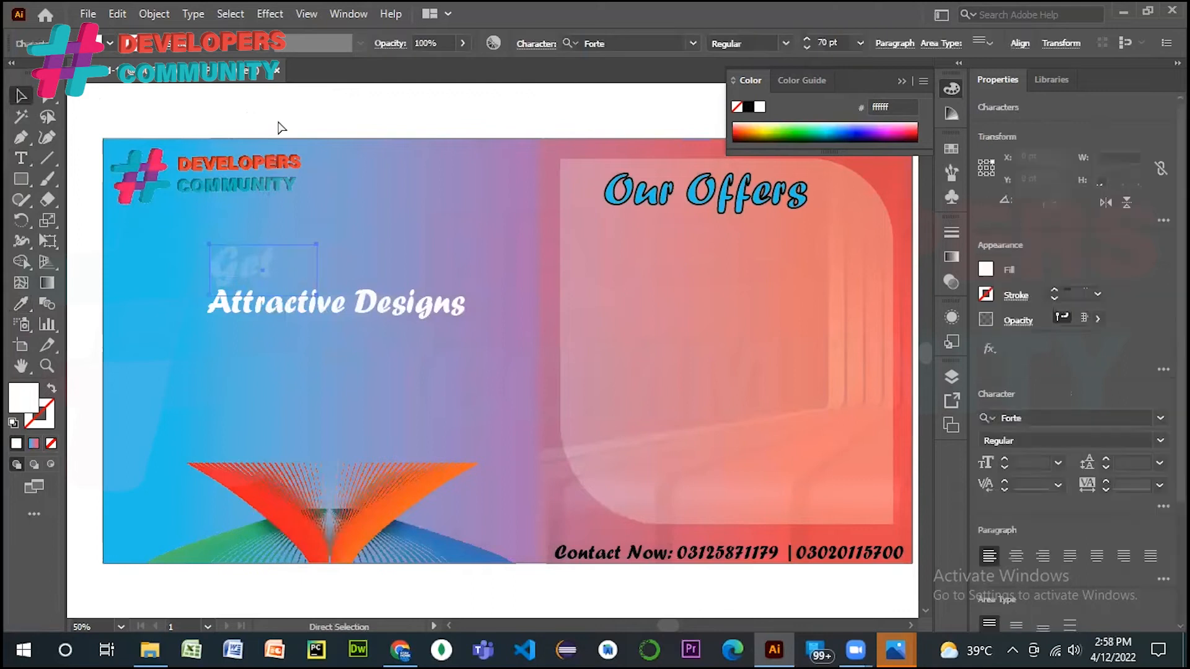
key("ctrl+z")
key("v")
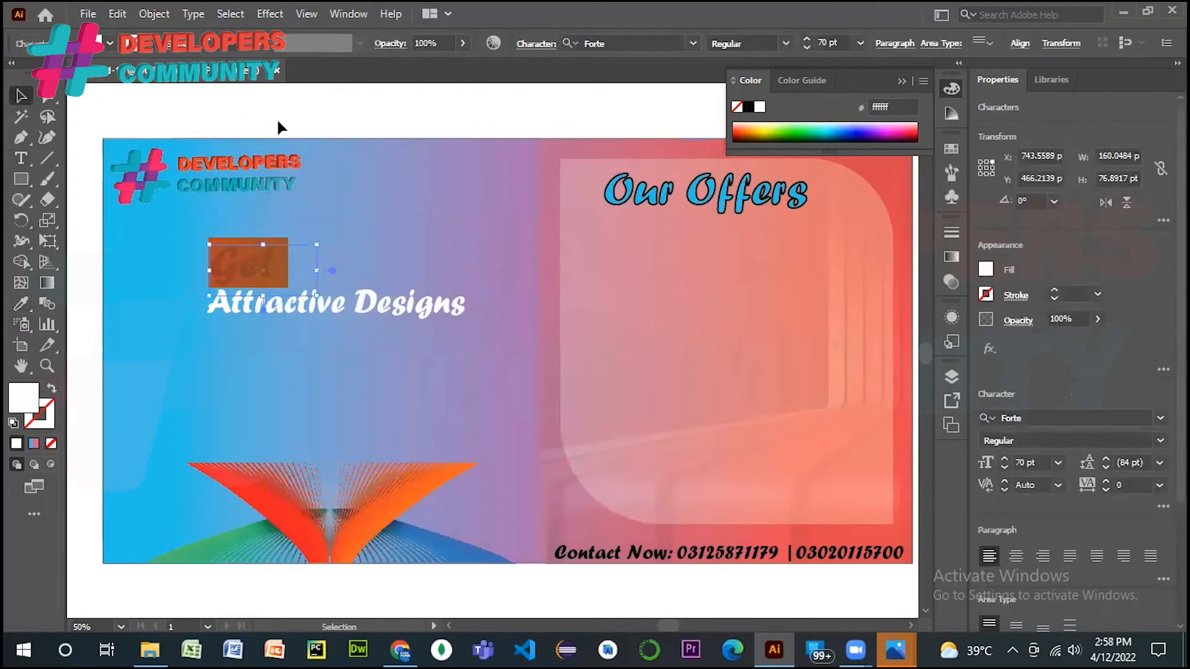
left_click(278, 127)
key("a")
left_click(239, 266)
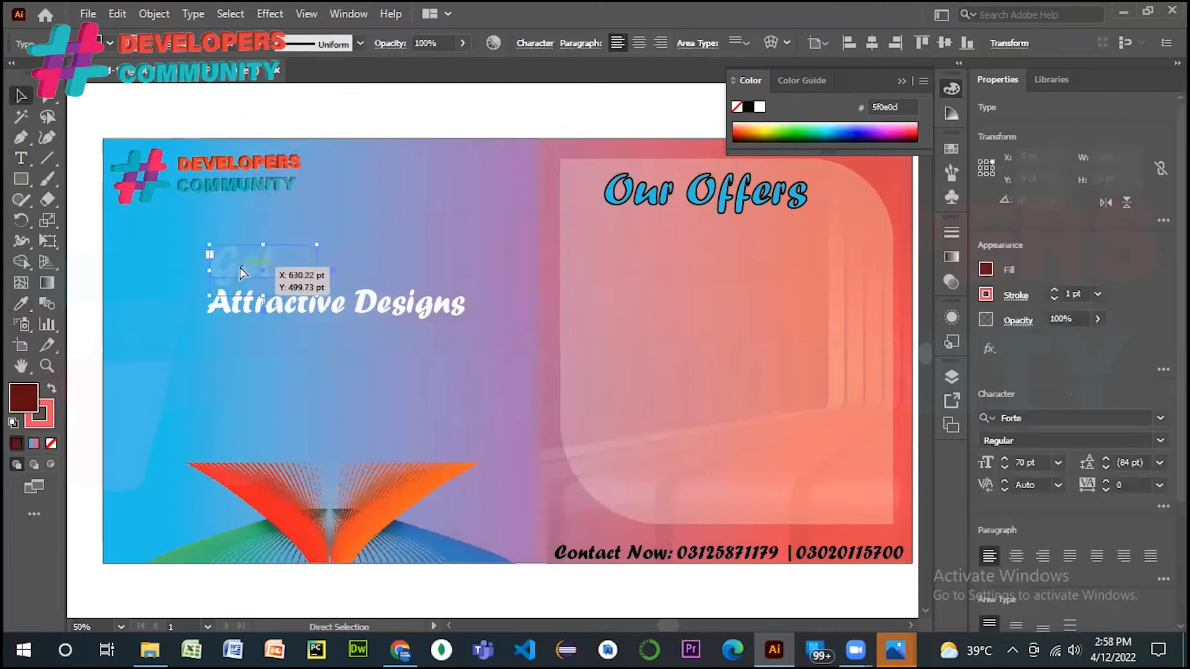
key("d")
key("v")
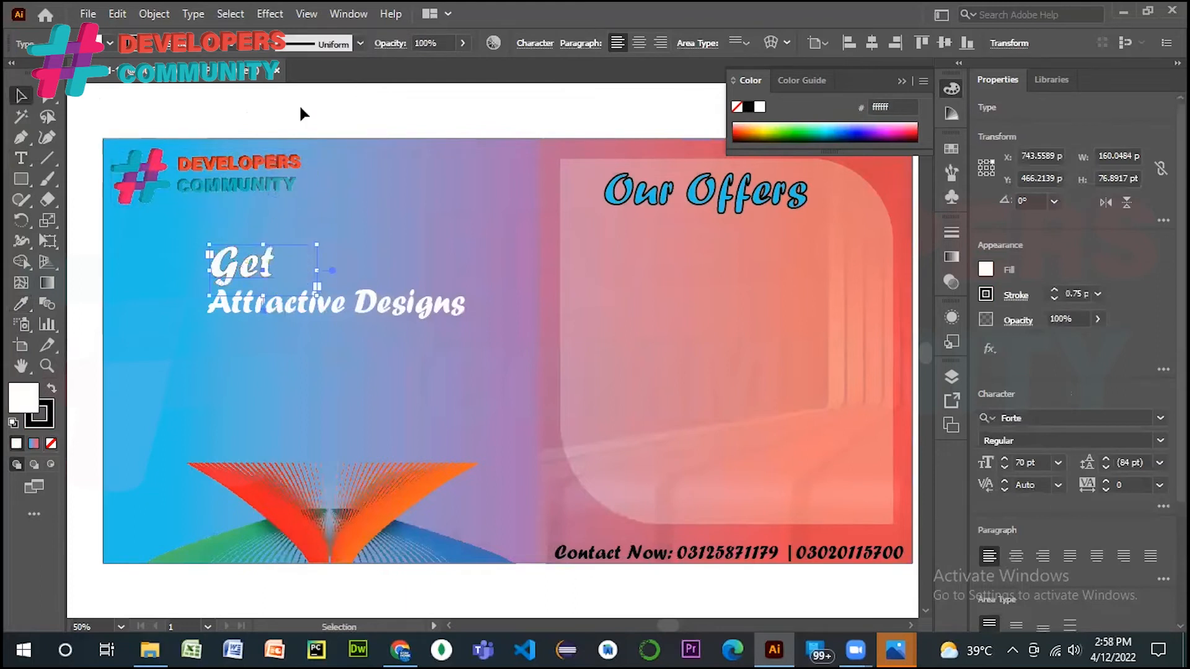
- Give the "Attractive Designs" text a thin black stroke like the "Get" text and deselect it
left_click(299, 111)
left_click_drag(305, 310, 168, 85)
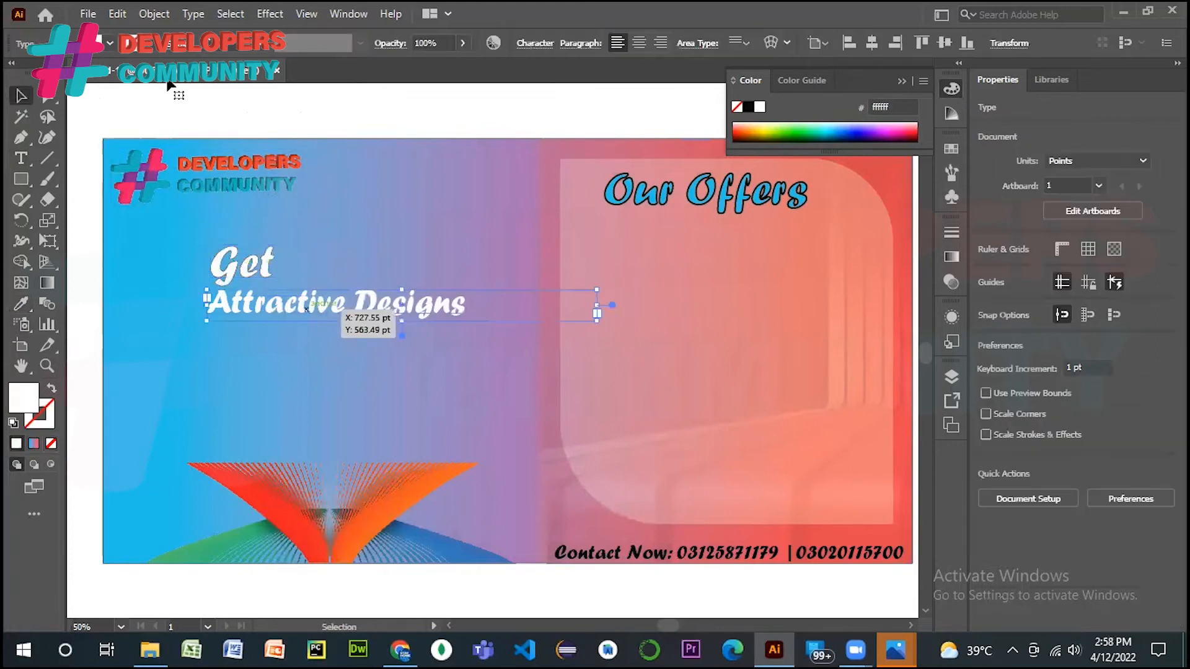
key("d")
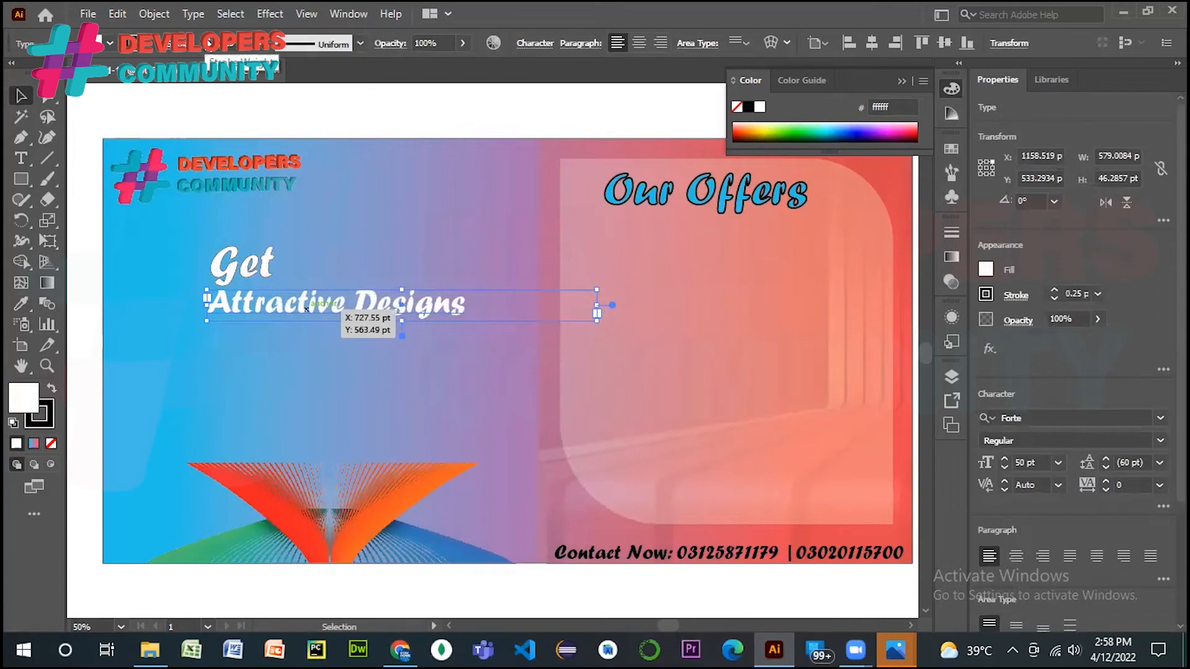
left_click(244, 249)
left_click(273, 307)
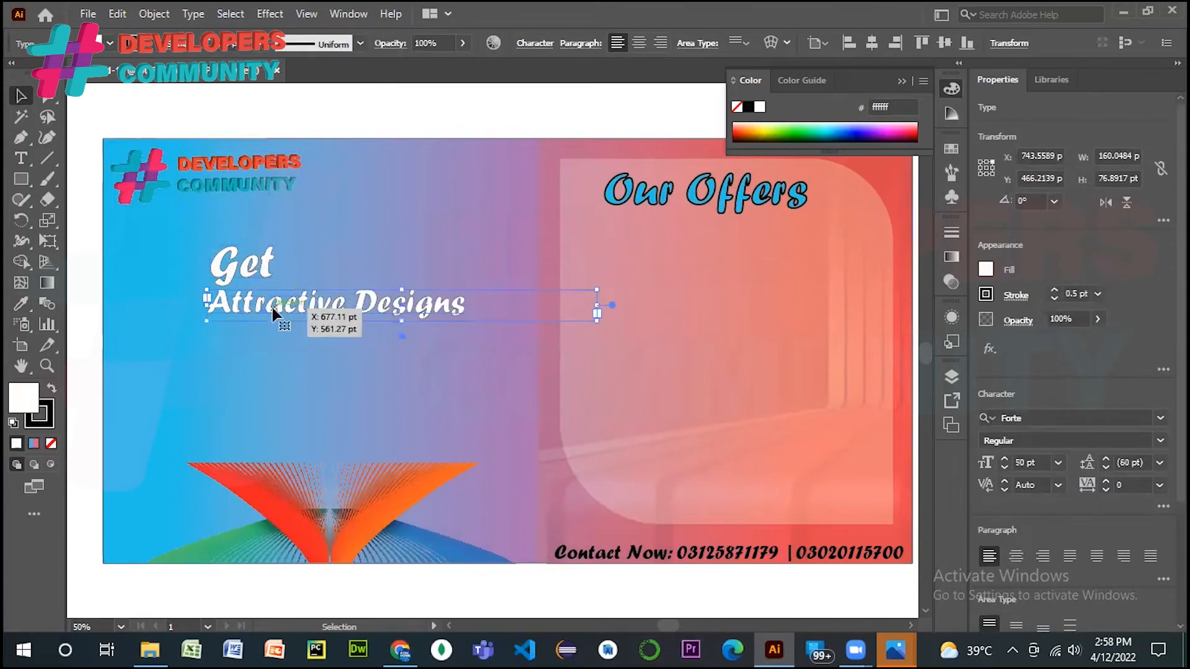
left_click(305, 118)
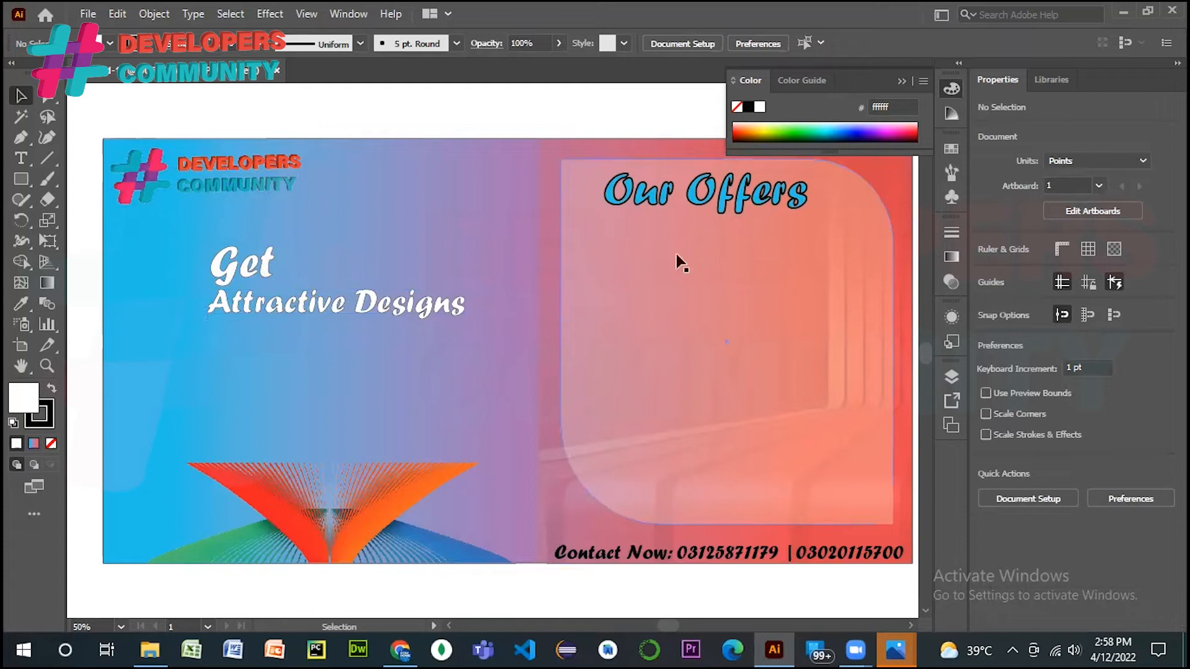
- Add a text area below "Our Offers" with the lines "Logo Designing" and "Social Media Post Designing", widened to about 401 pt
left_click(20, 157)
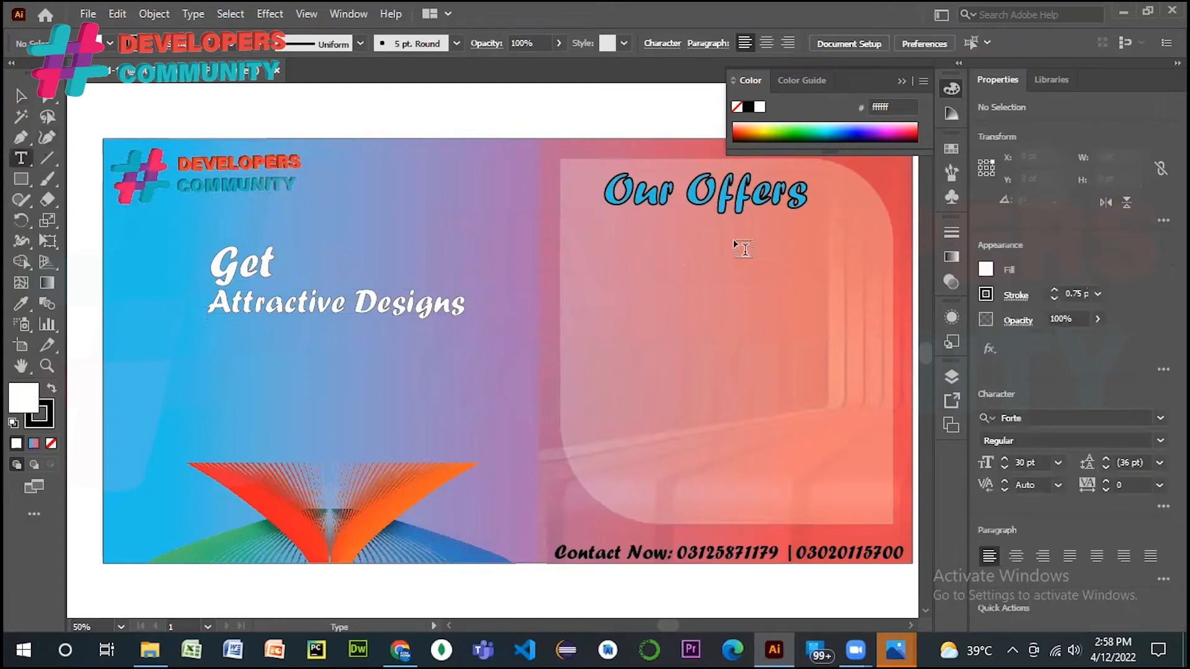
left_click_drag(619, 237, 846, 474)
key("BackSpace")
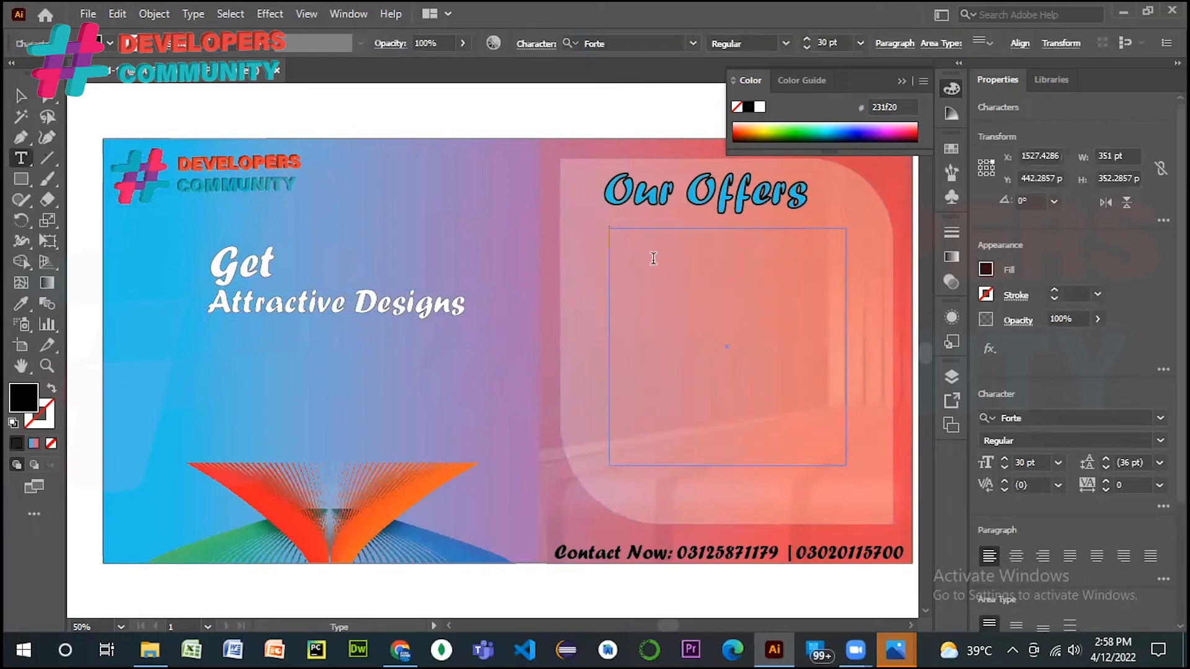
type("Logo Designi")
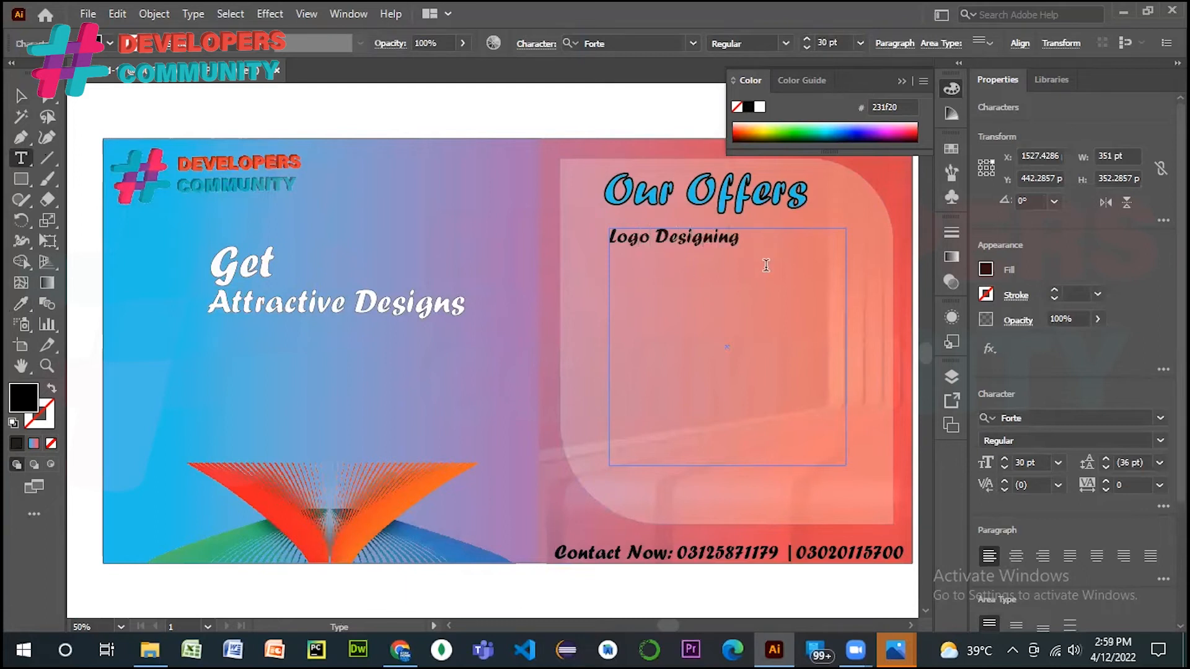
type("ng")
key("Return")
type("Social Media Post Designing")
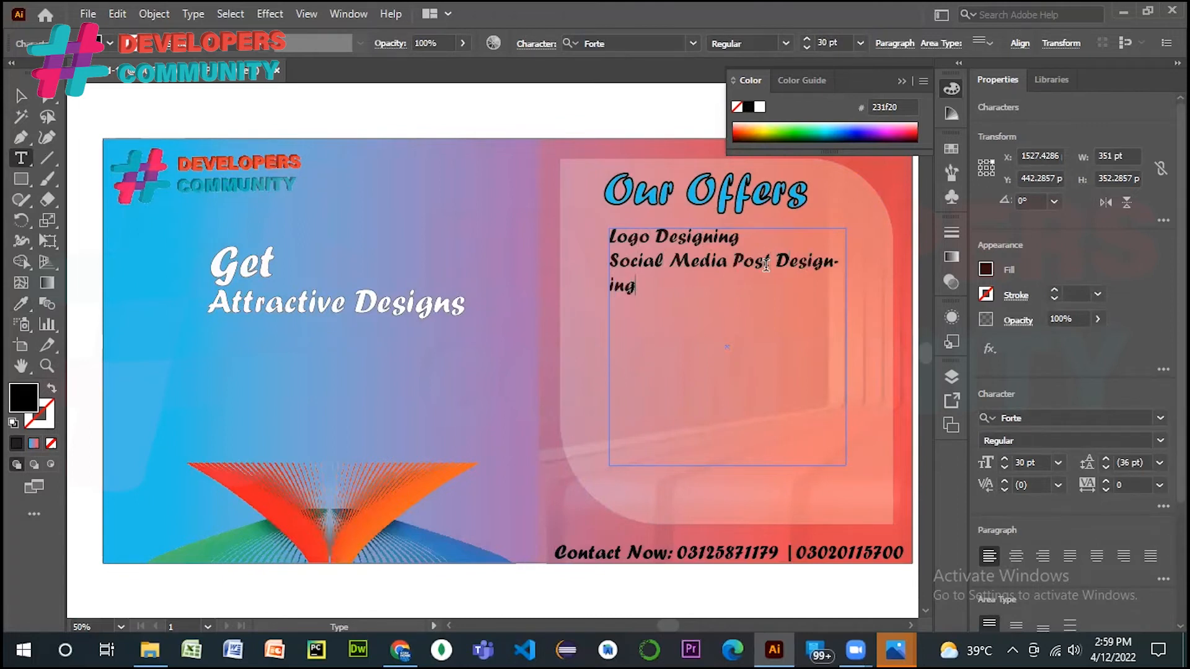
left_click(21, 95)
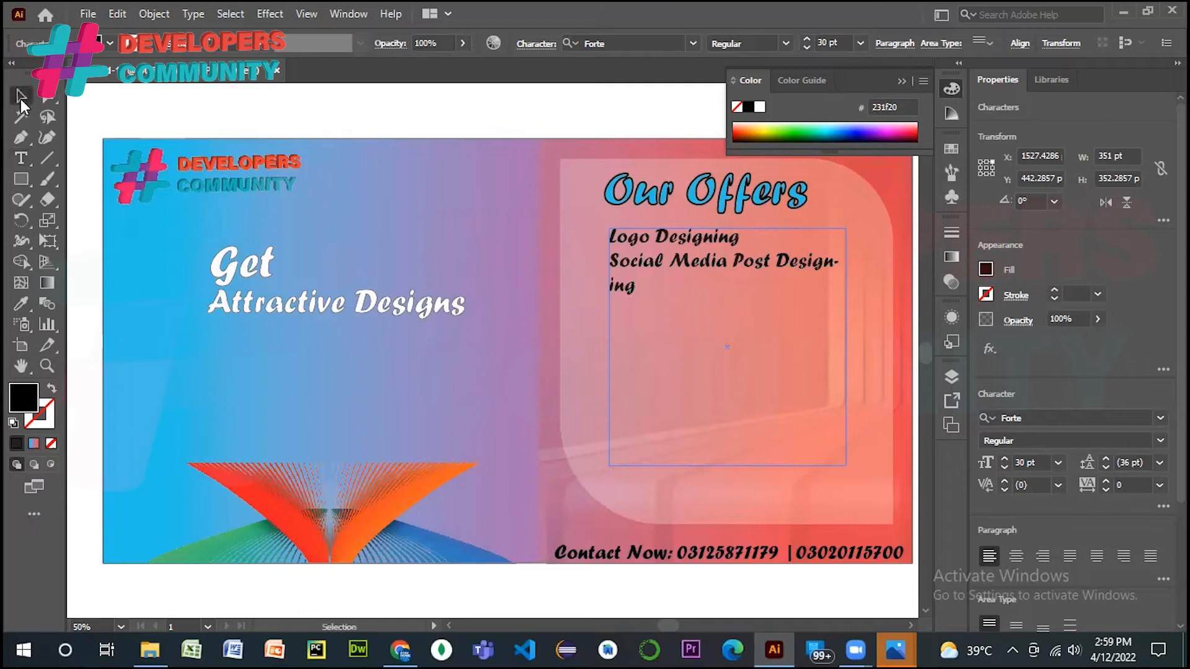
left_click_drag(605, 348, 575, 347)
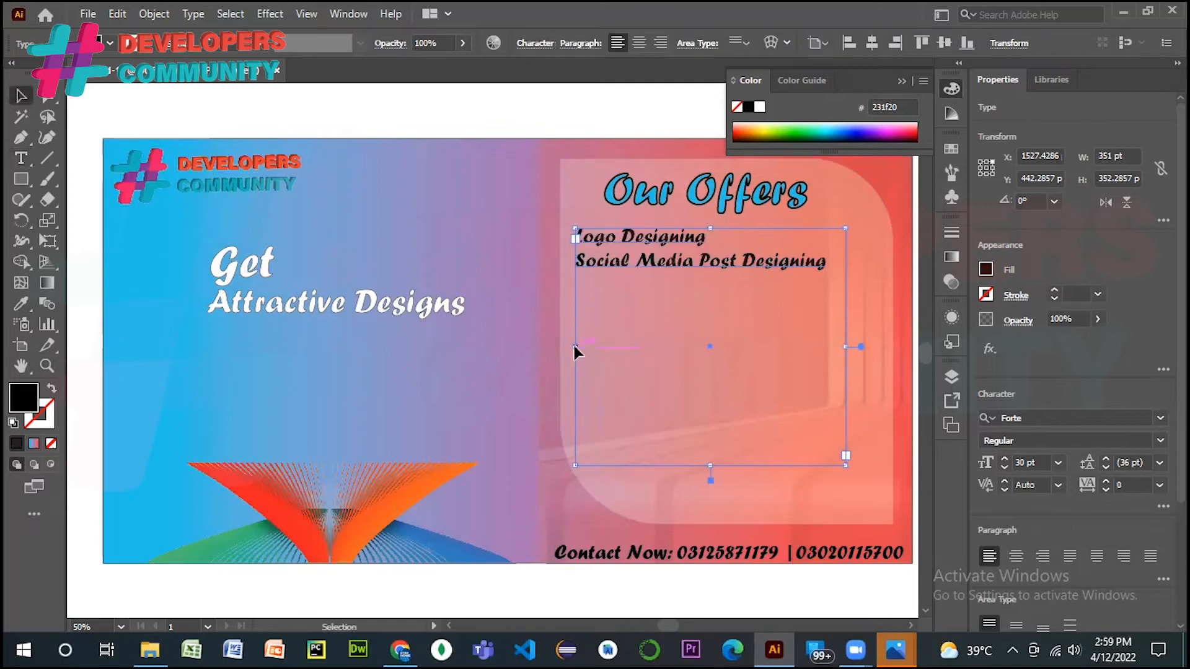
- Nudge the "Our Offers" heading leftwards, closer to the left edge of the offers list
left_click(639, 199)
key("Left")
key("Left")
key("Left")
key("Left")
key("Left")
key("Left")
key("Left")
key("Left")
key("Left")
key("Left")
key("Left")
key("Left")
key("Left")
key("Left")
key("Left")
key("Left")
key("Left")
key("Left")
key("Left")
key("Left")
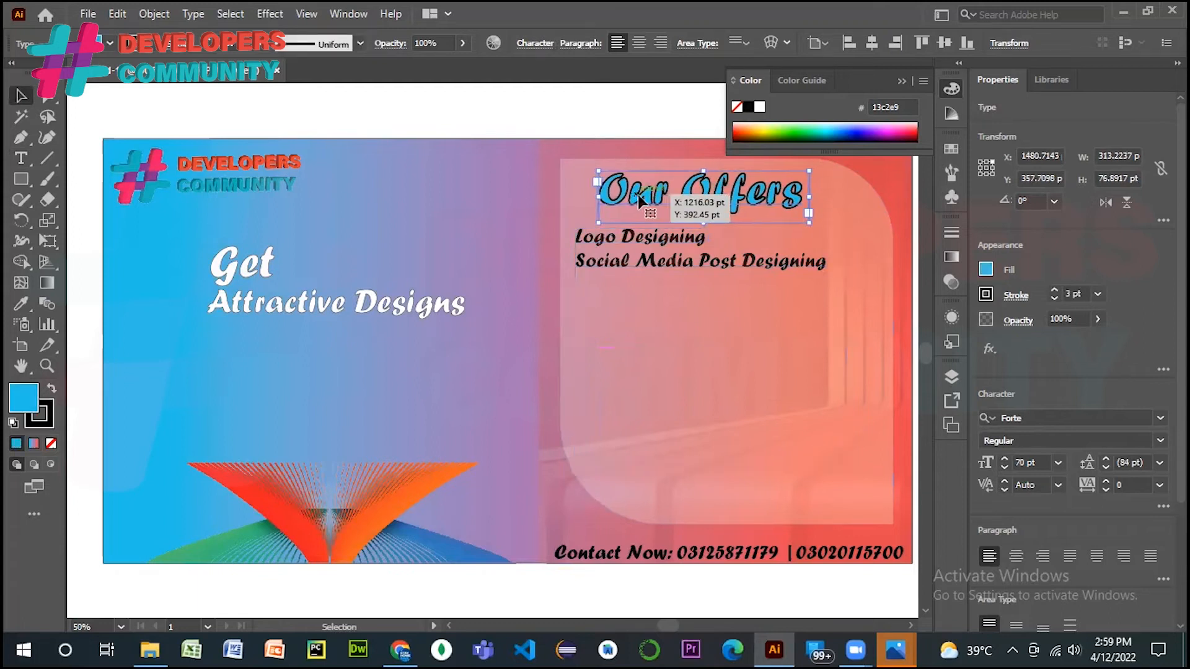
key("Left")
key("Left")
key("Left")
key("Left")
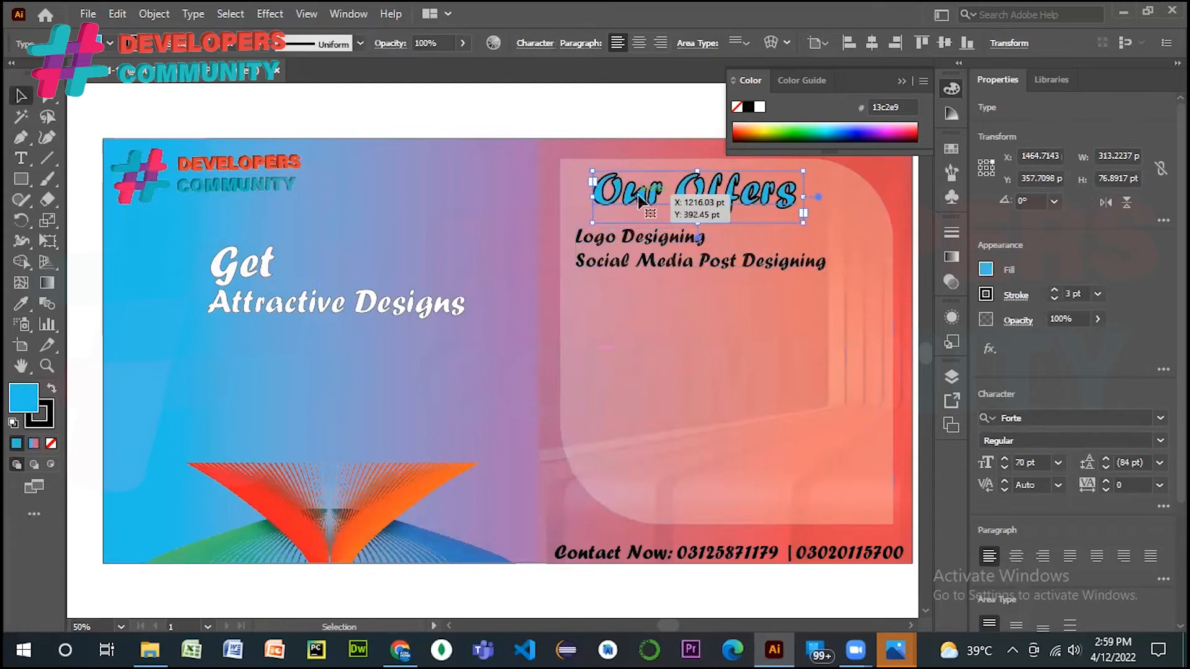
- Add "Stationary Designing" as a third line of the offers list
left_click(620, 248)
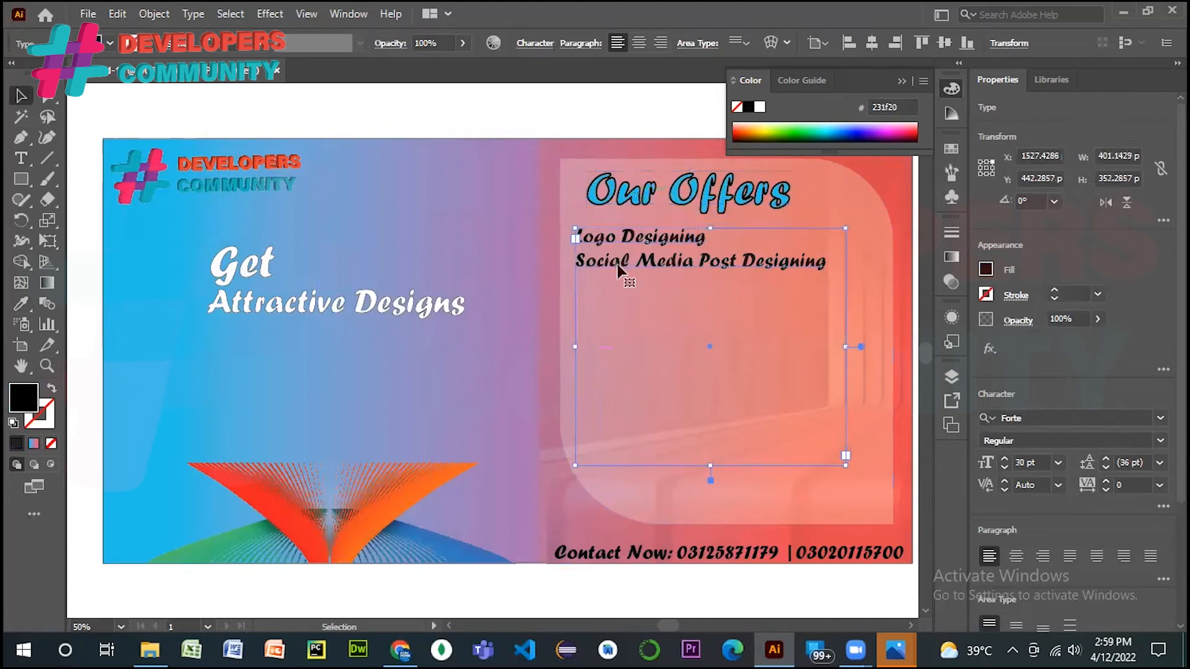
double_click(793, 264)
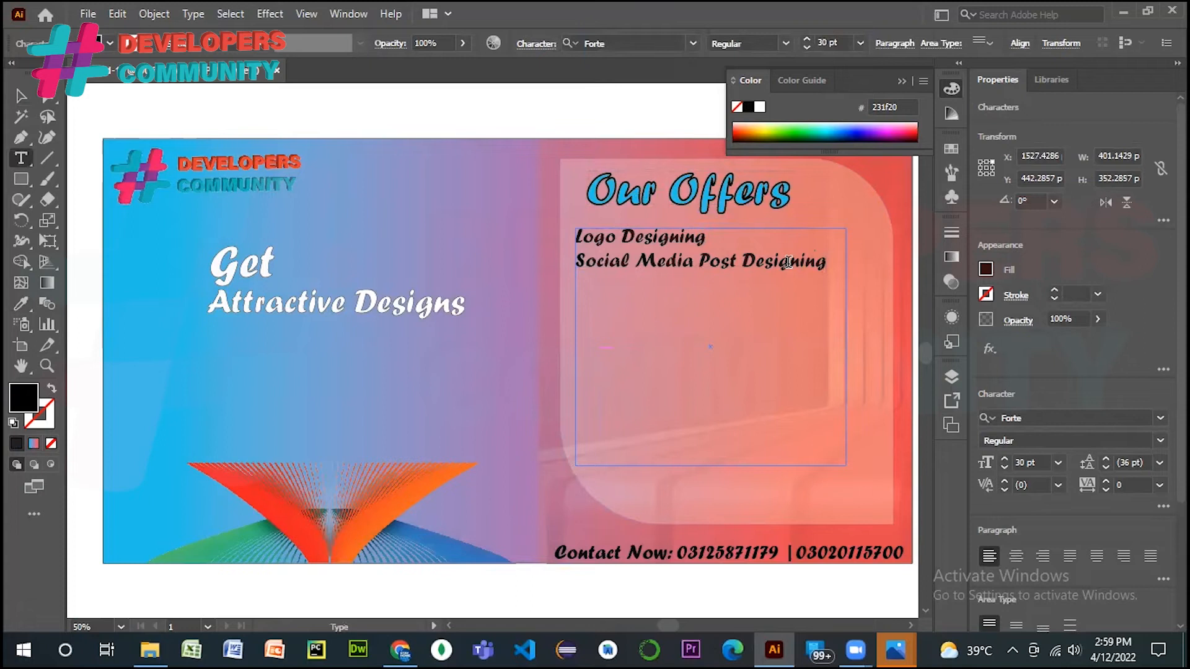
type("Stationary")
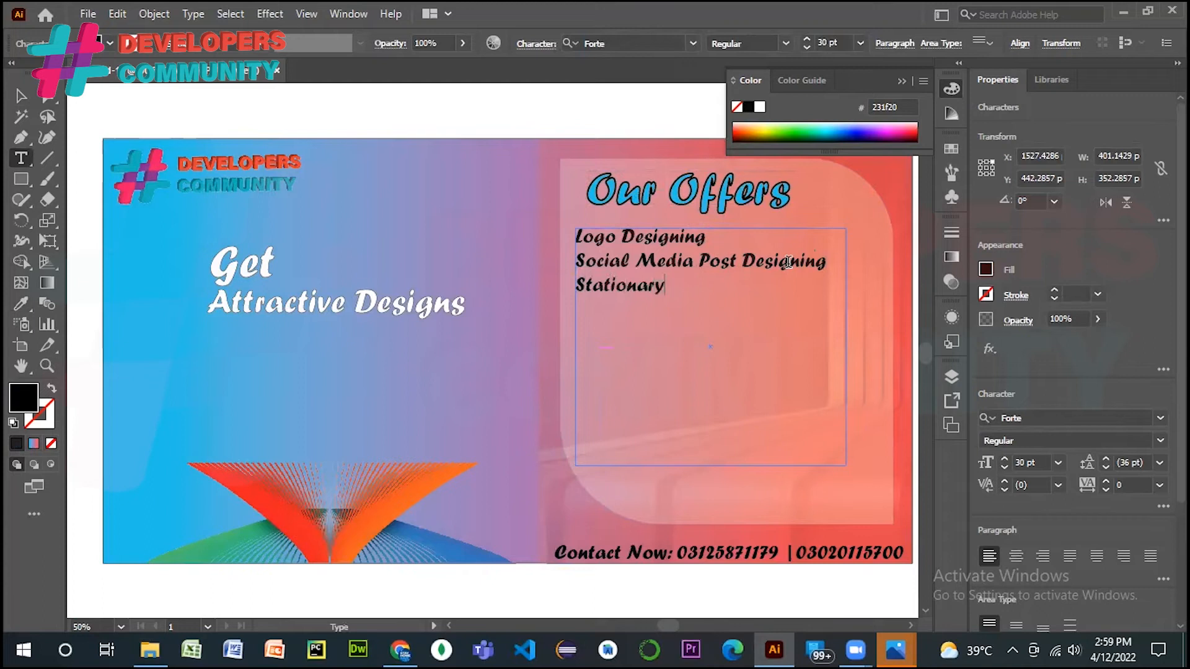
type(" Designing")
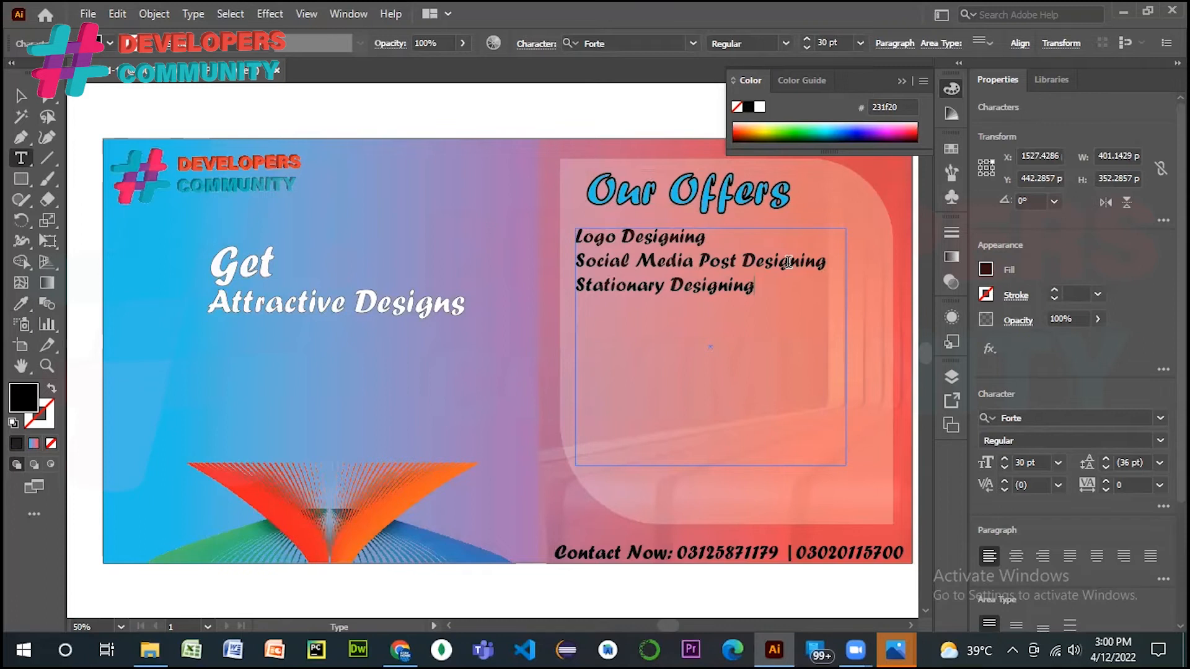
- Align the left edge of the offers text area with the heading, extend its right edge to about 411 pt width, and deselect it
left_click(18, 95)
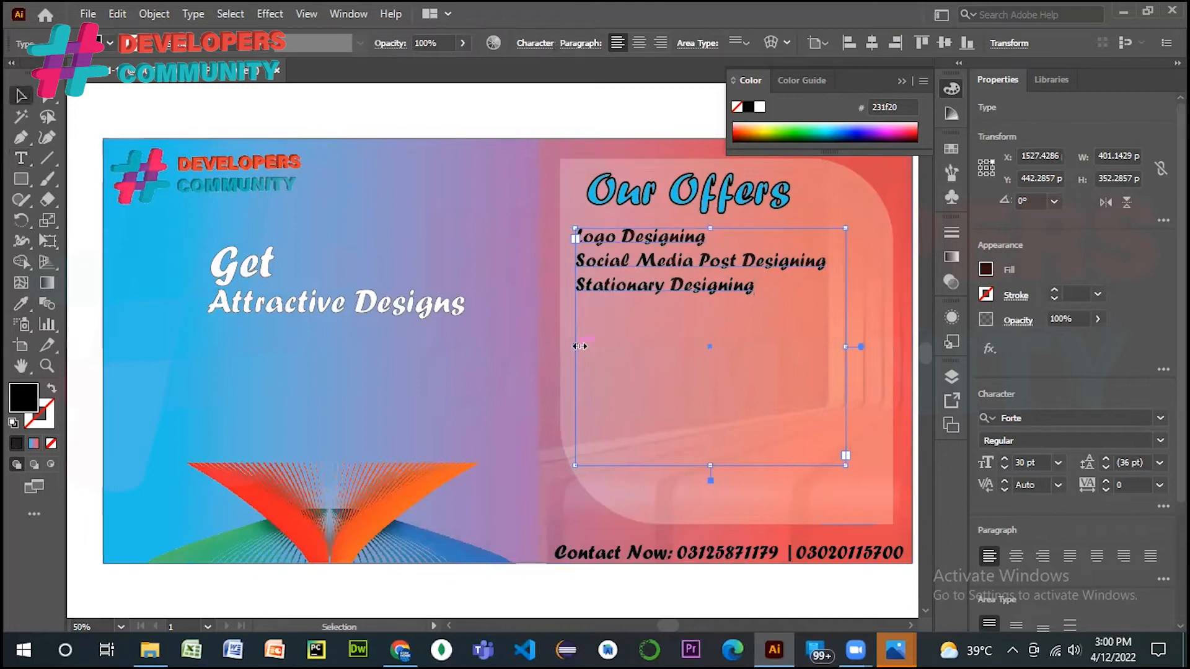
left_click_drag(576, 346, 587, 345)
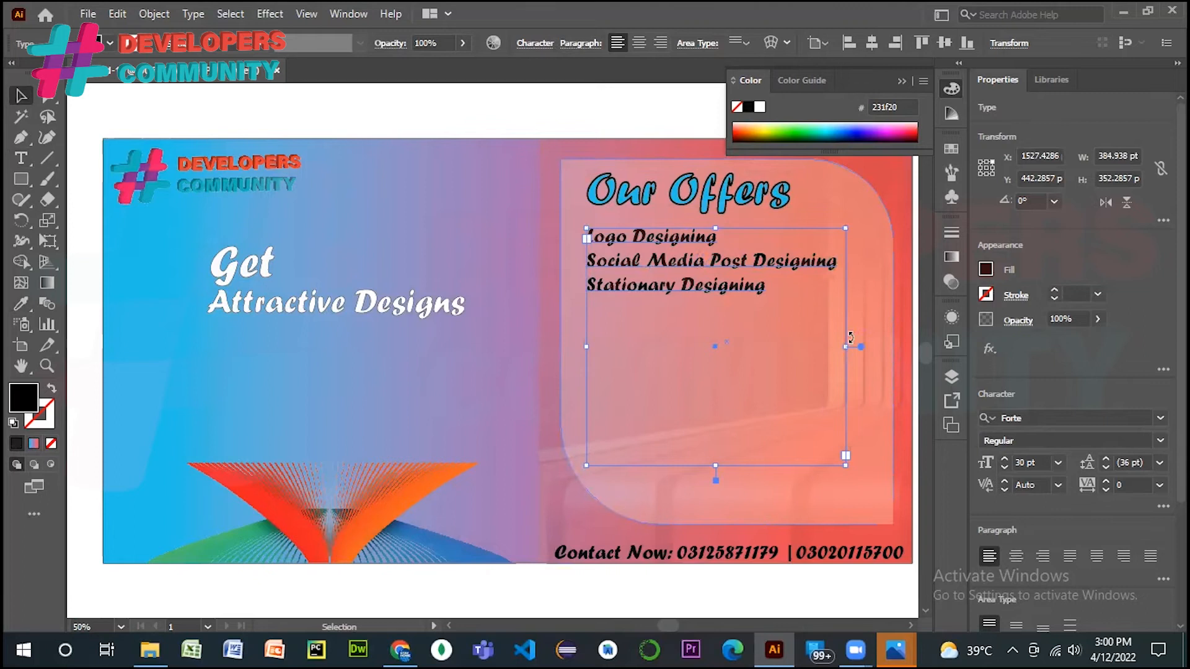
left_click_drag(848, 348, 862, 347)
left_click(552, 162)
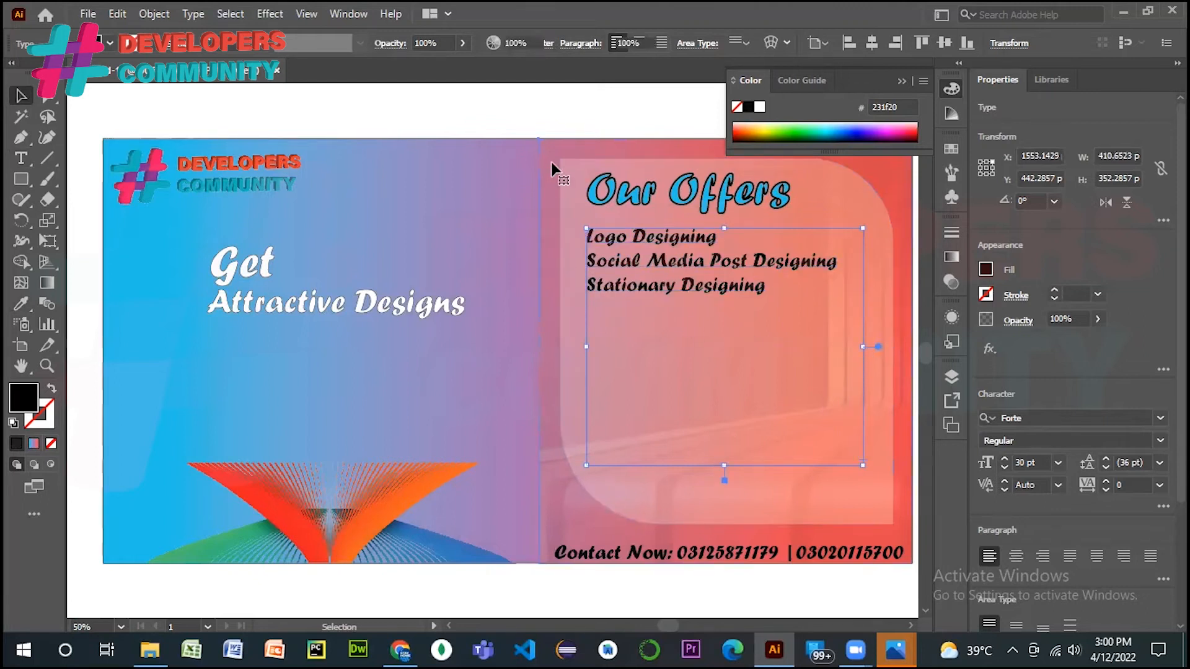
left_click(587, 128)
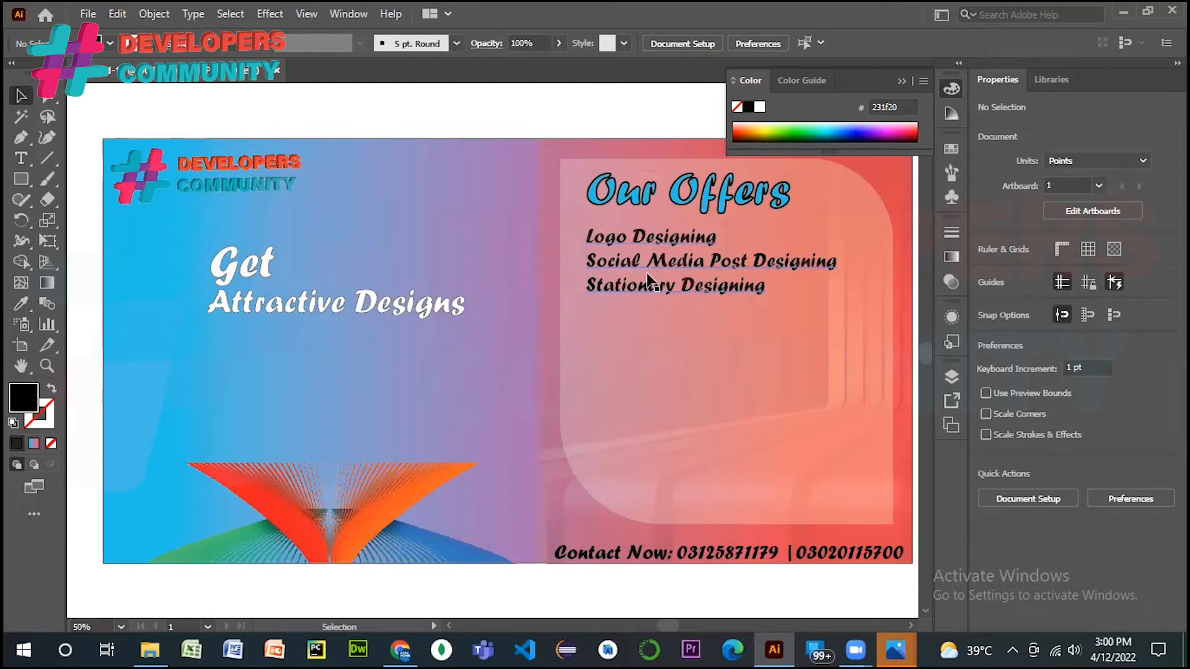
- Switch to Chrome and enter "flyer" as a search to check the term in the suggestions
left_click(400, 649)
left_click(778, 19)
left_click(714, 42)
type("flyer")
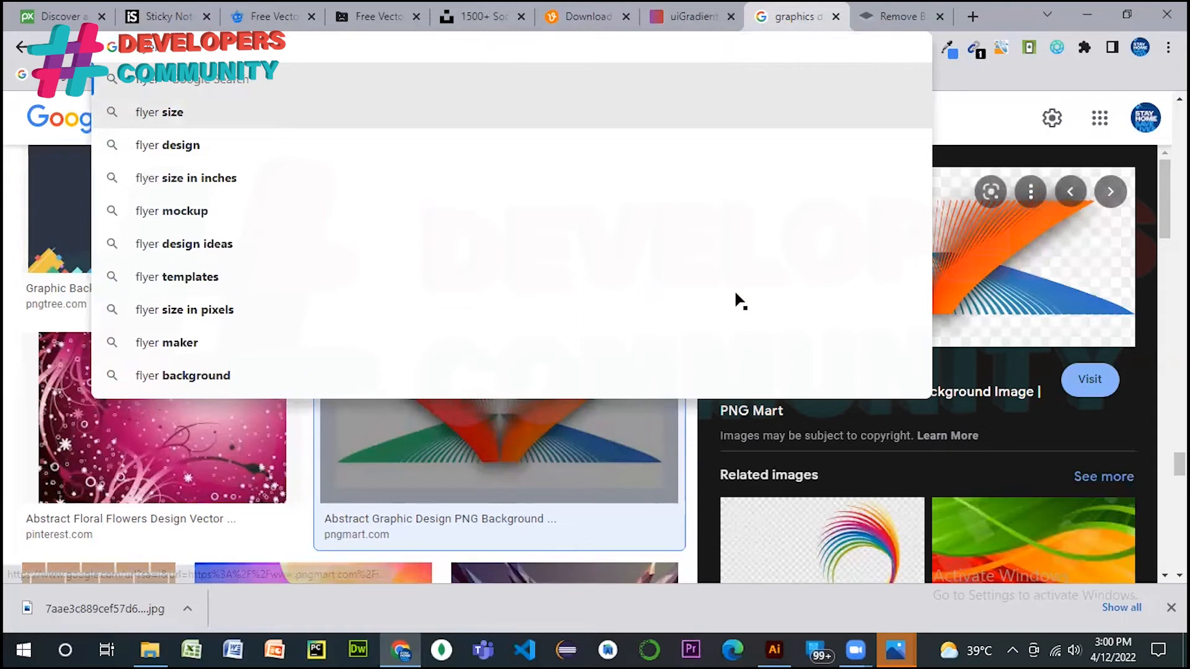
- Return to Illustrator and add the lines "Flayer Designing" and "Mockup Designing" to the offers list
key("alt+Tab")
type("Flayer Designing")
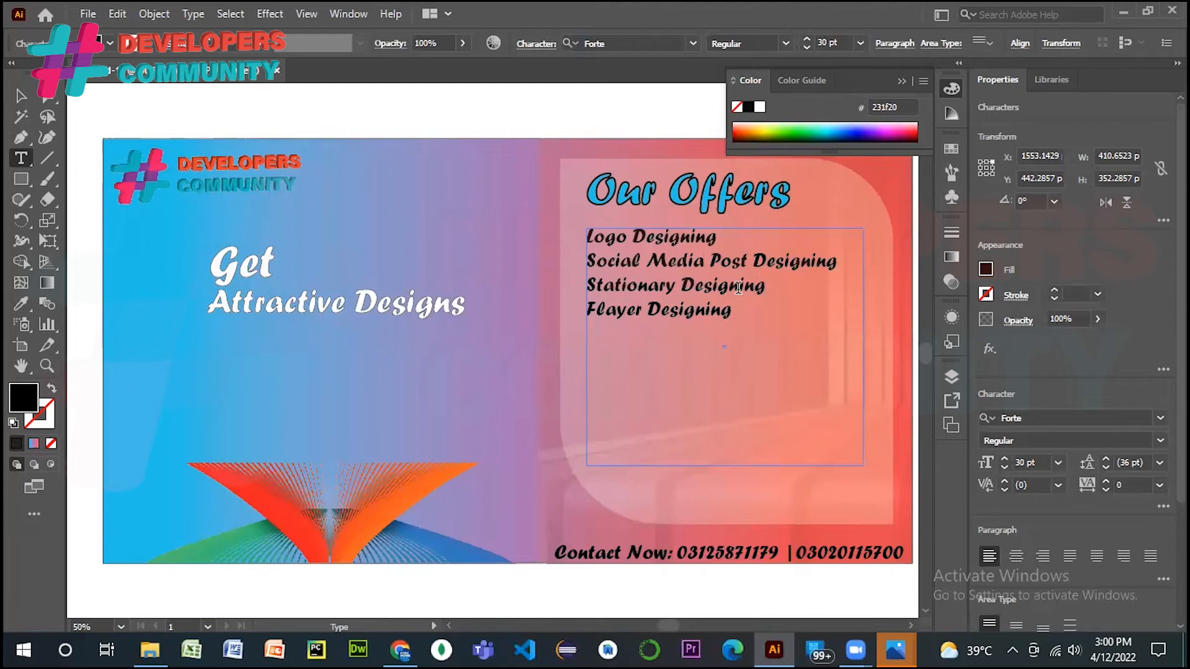
type("Mockup D")
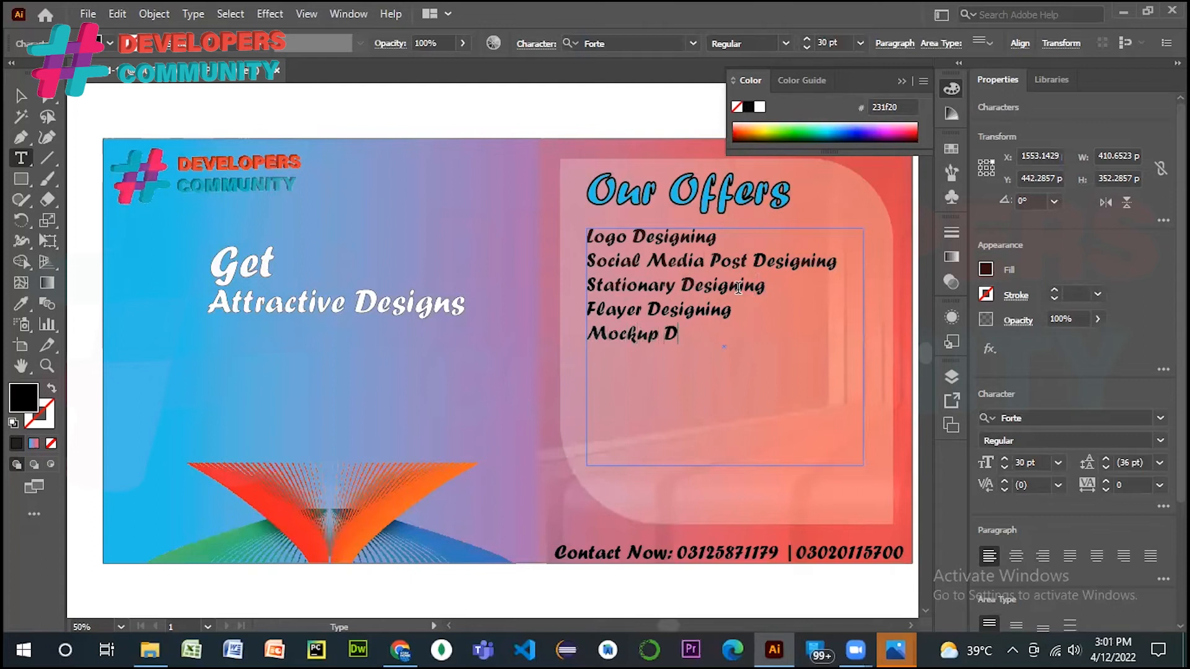
type("esigning")
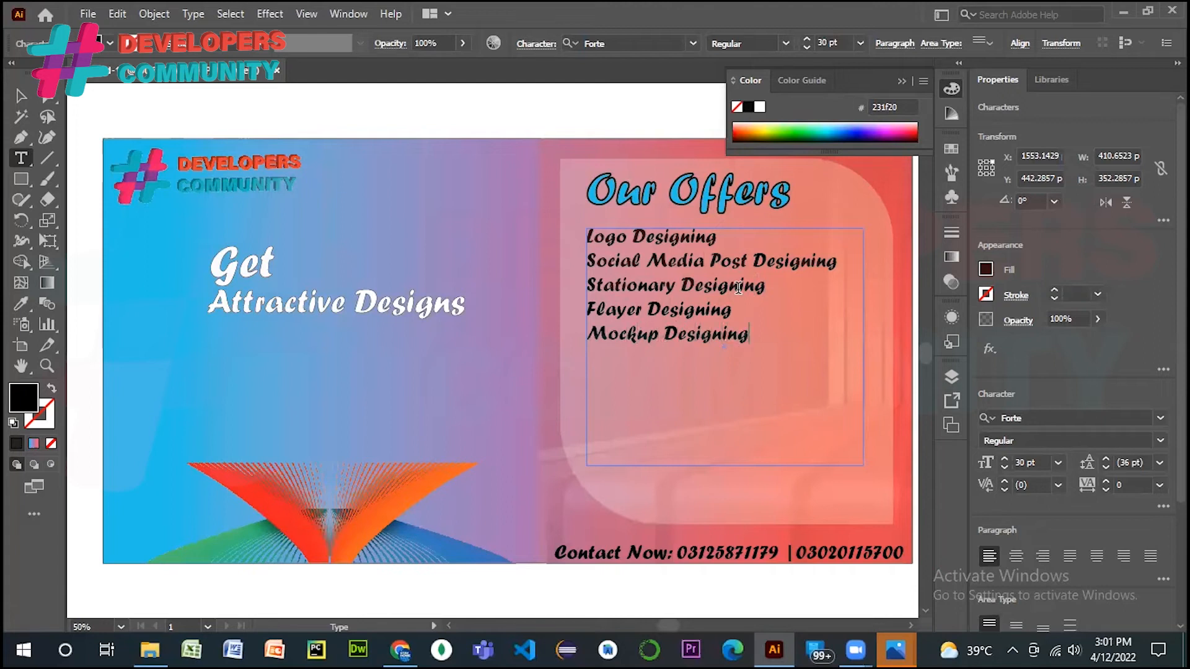
- Change the font of the whole offers list to Source Code Variable and deselect it
left_click(20, 95)
double_click(663, 277)
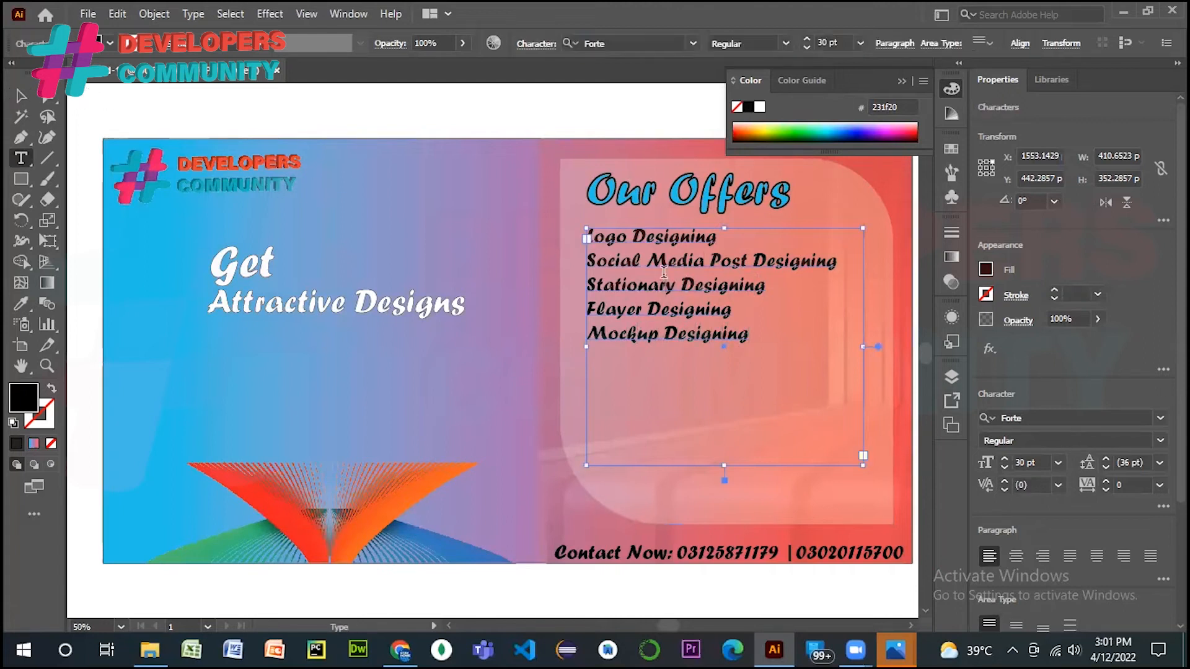
triple_click(663, 277)
key("ctrl+a")
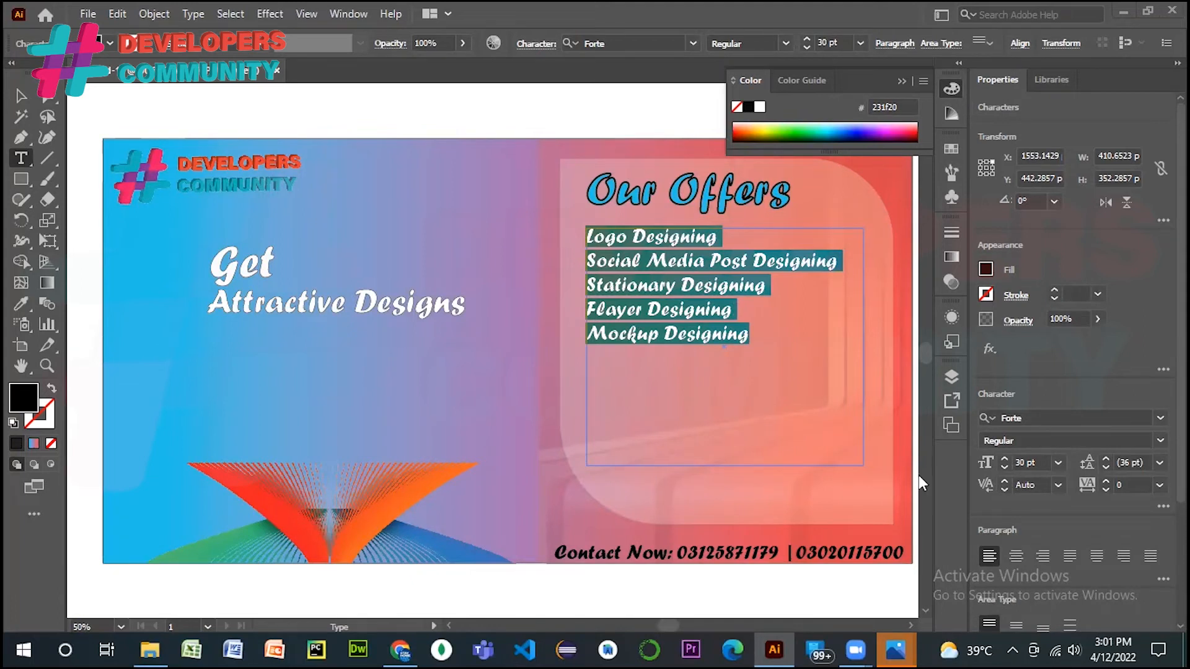
left_click(1159, 440)
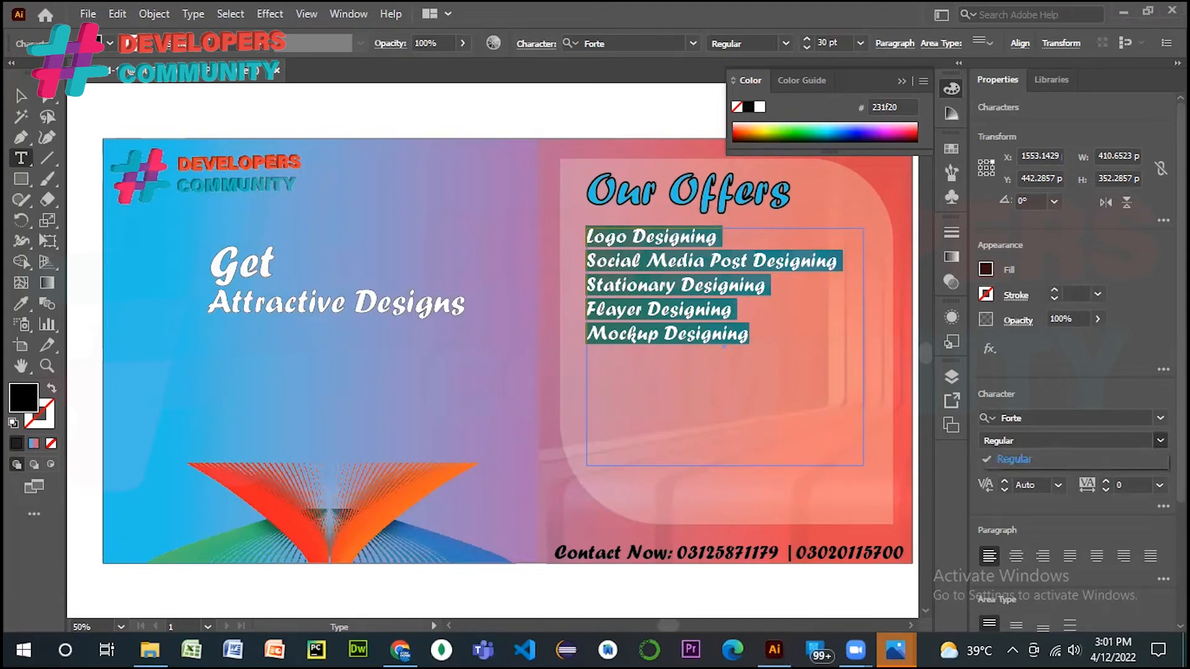
left_click(1160, 418)
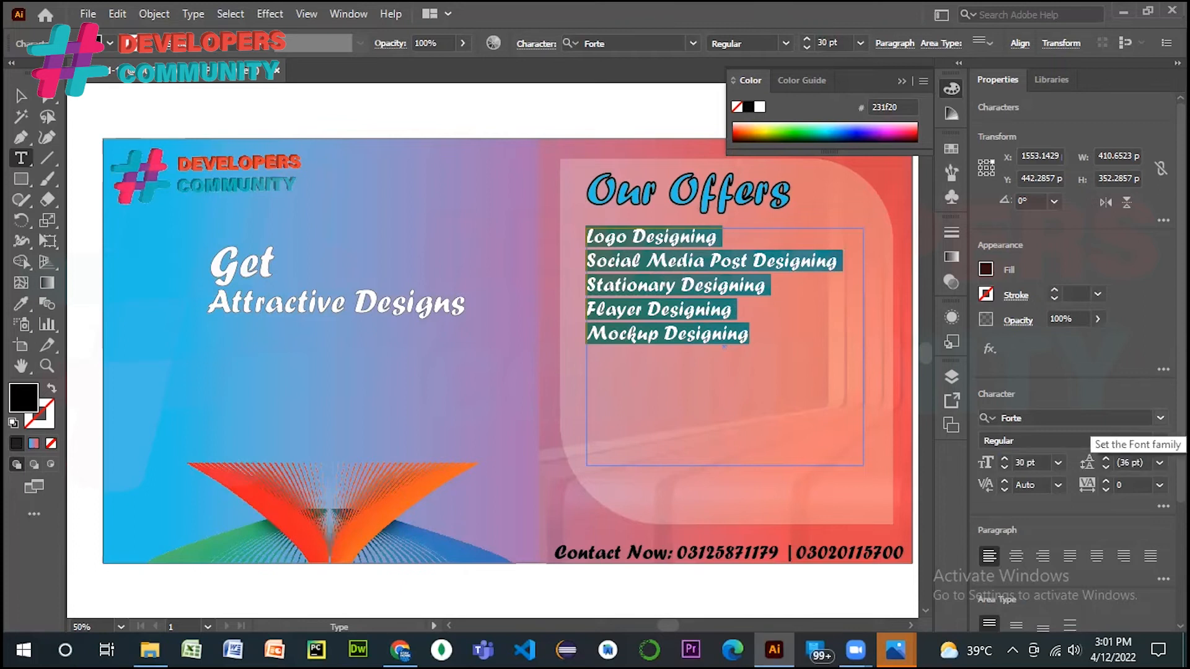
left_click(1160, 418)
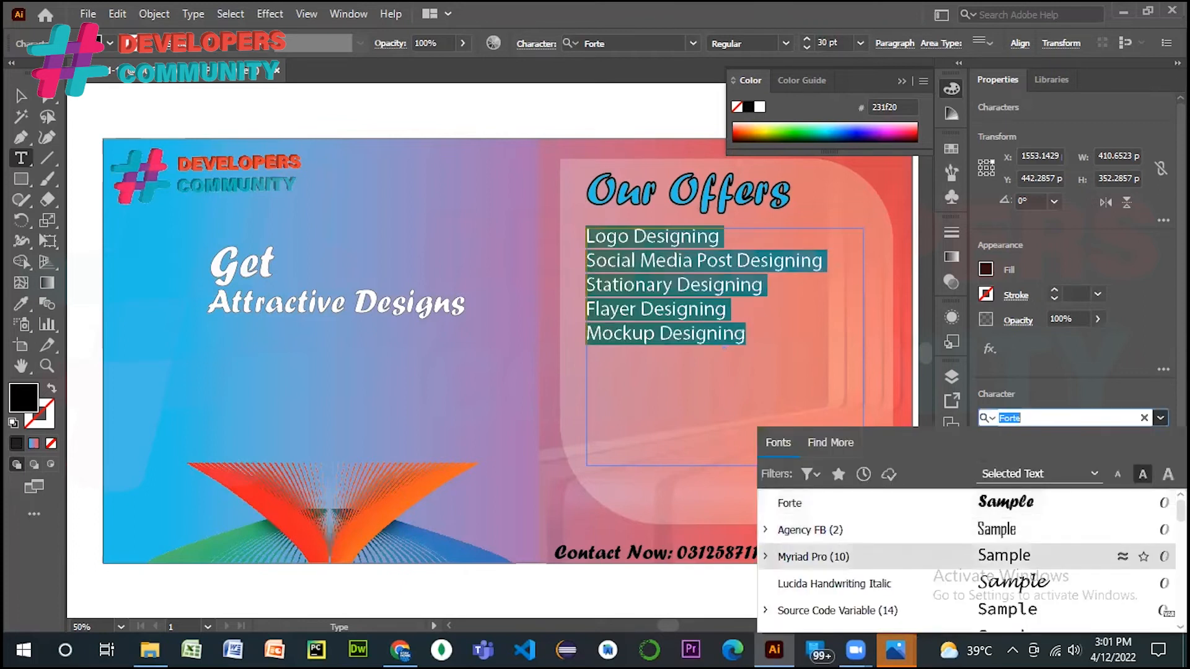
scroll(967, 610, "down", 1)
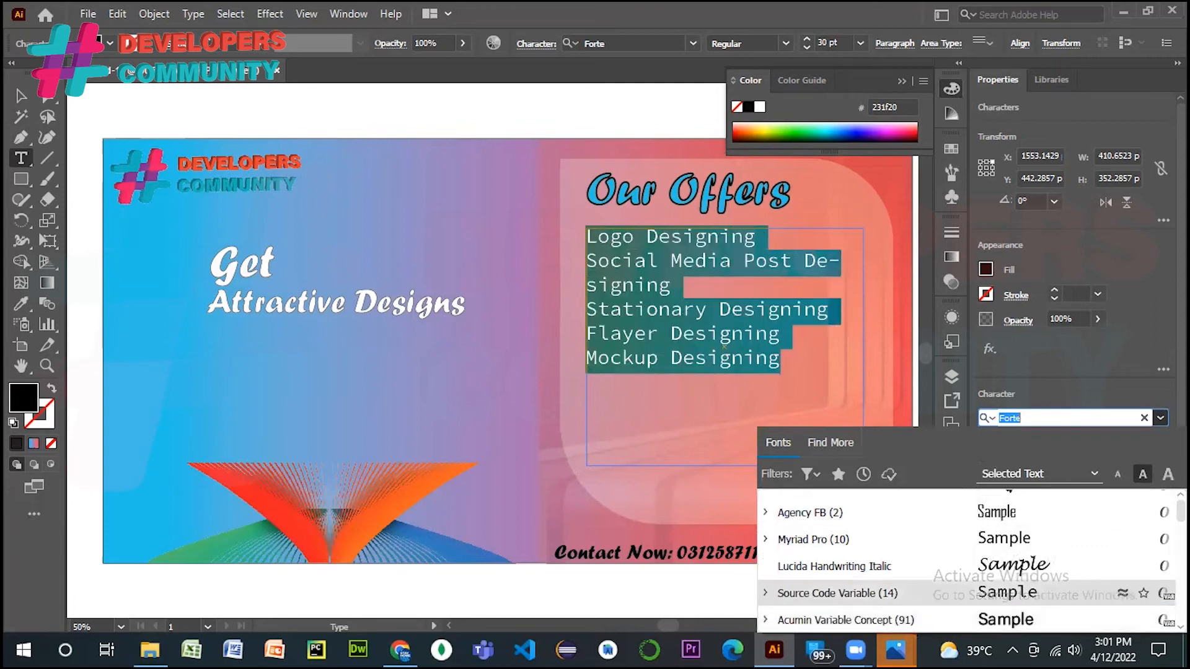
left_click(868, 594)
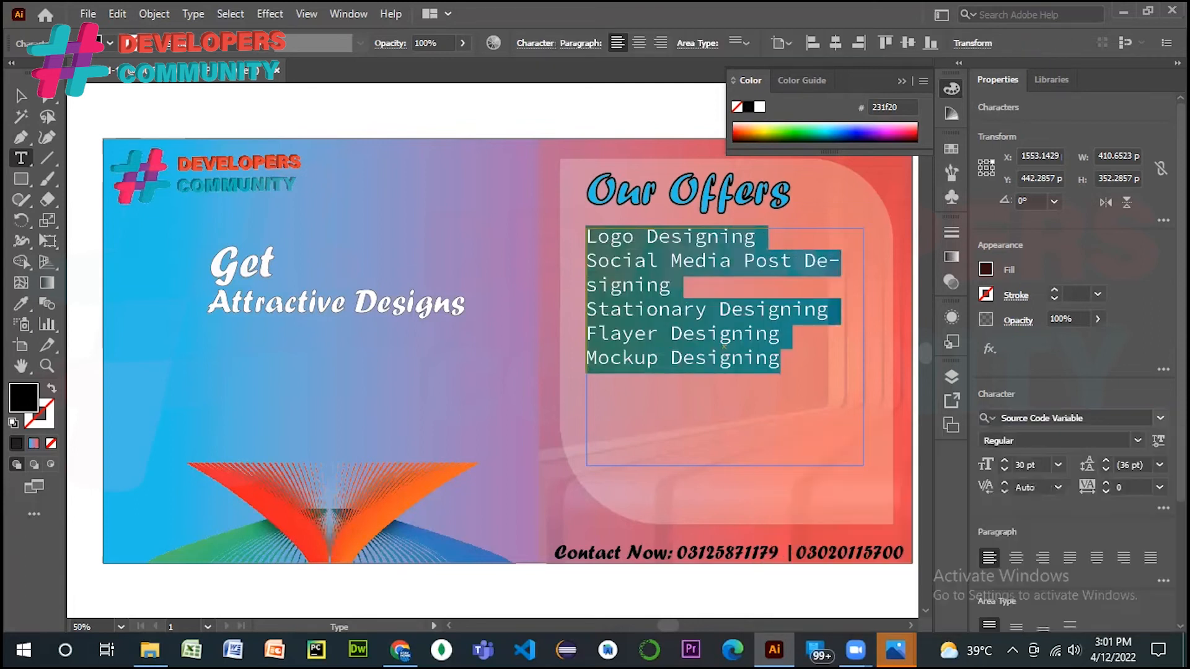
left_click(24, 94)
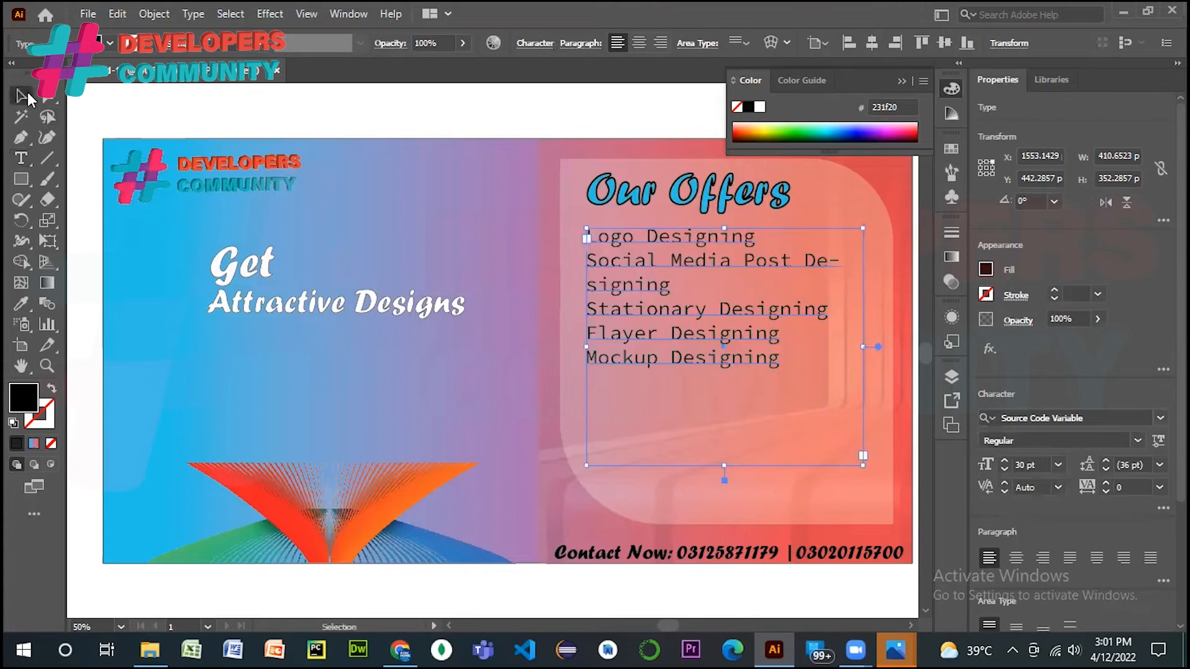
left_click(673, 369)
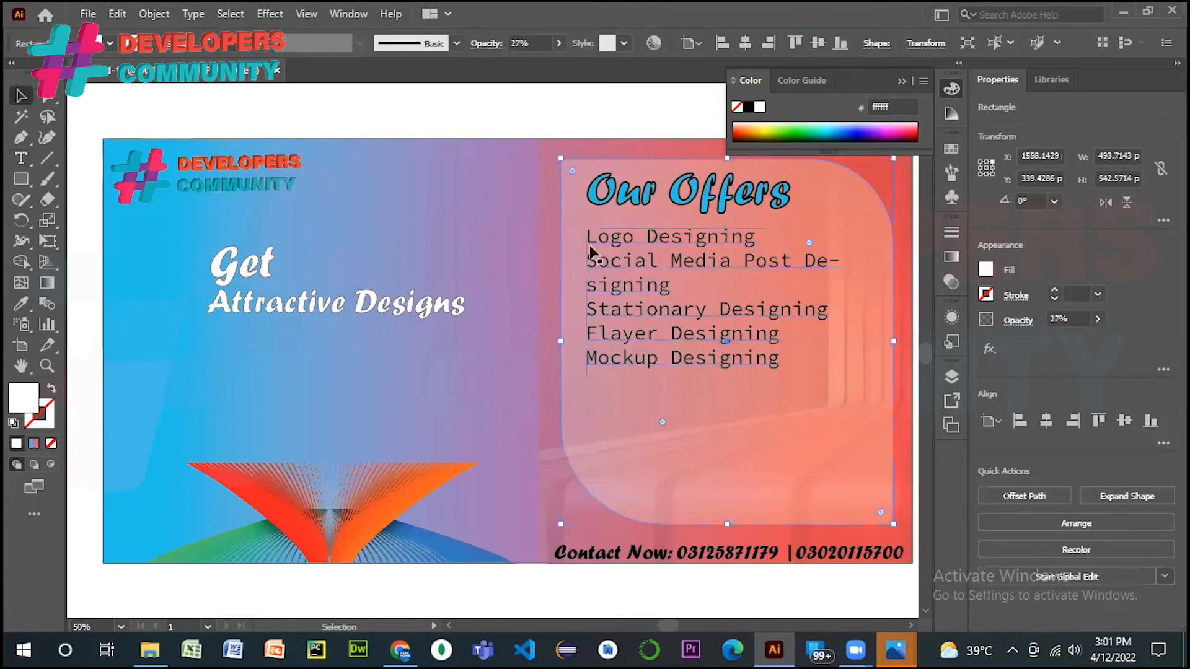
left_click(516, 119)
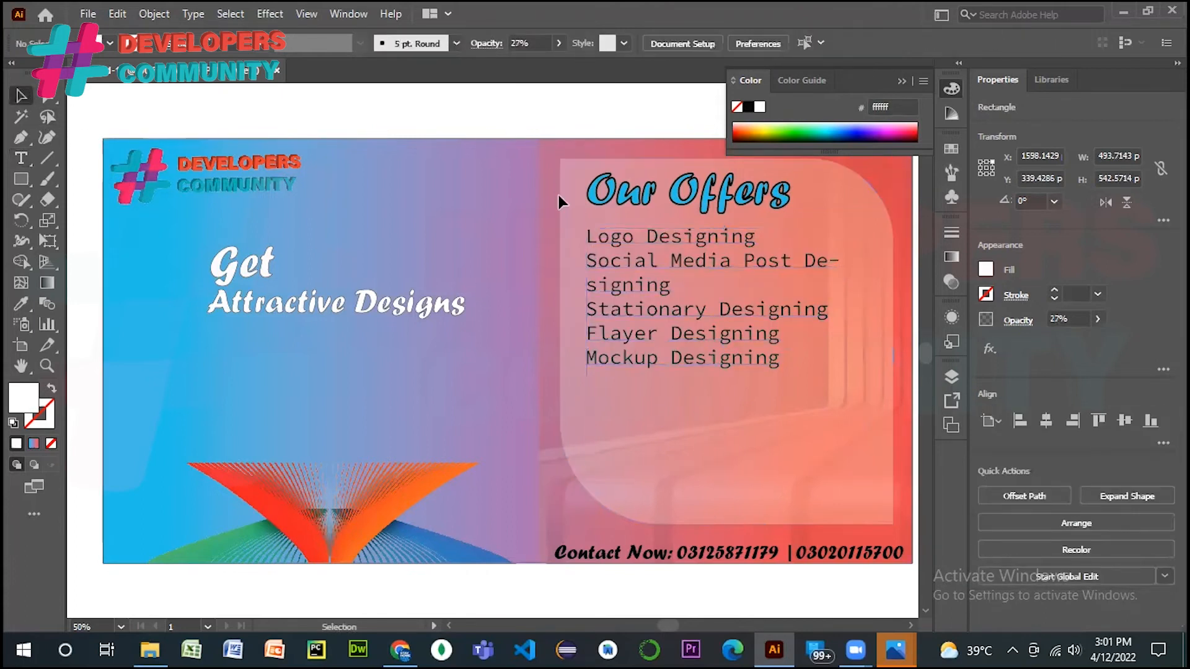
- Try an arrow marker in front of "Logo Designing" and replace it with an asterisk
double_click(598, 238)
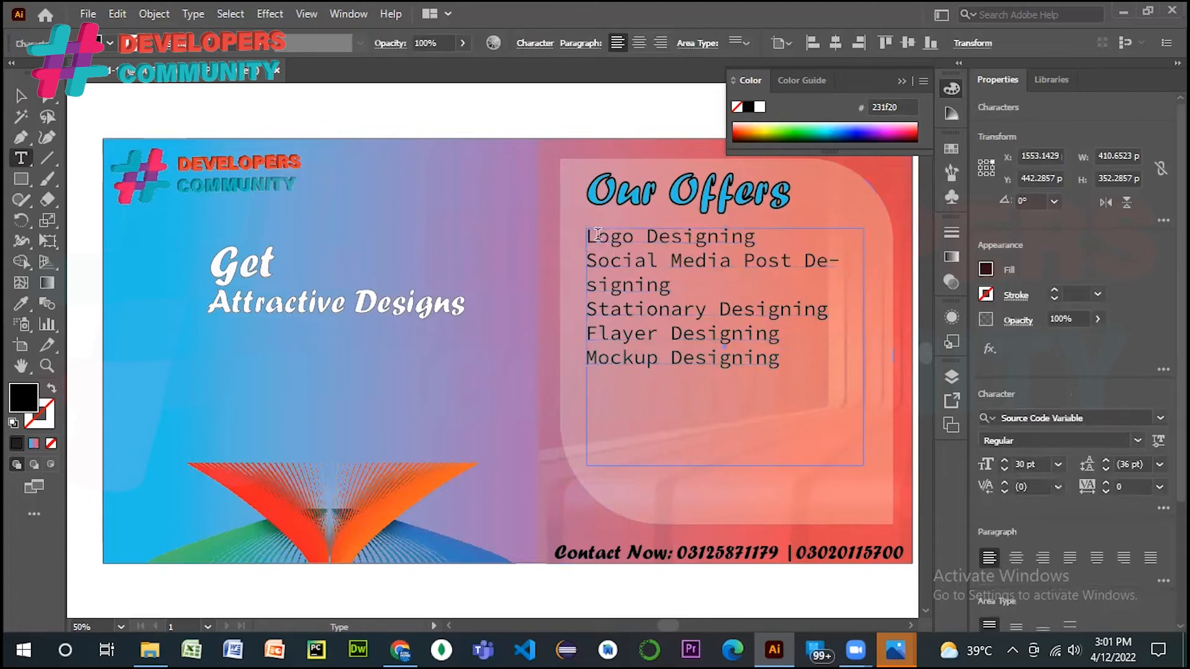
type("-")
type(">")
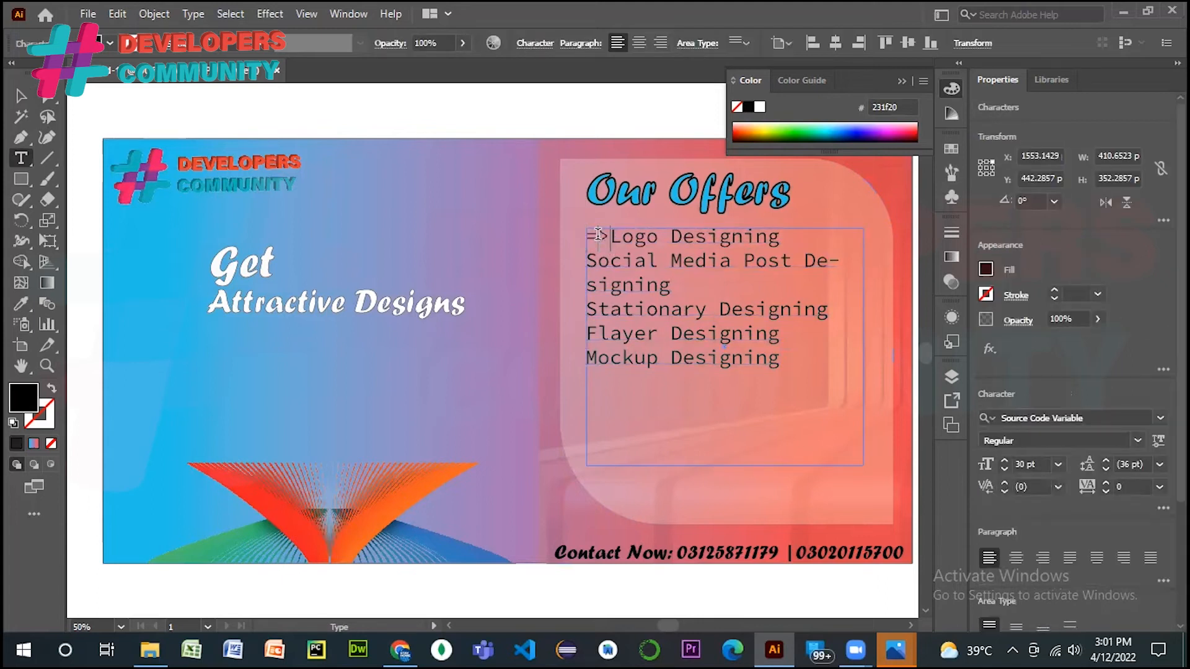
key("BackSpace")
key("BackSpace")
type("*")
key("BackSpace")
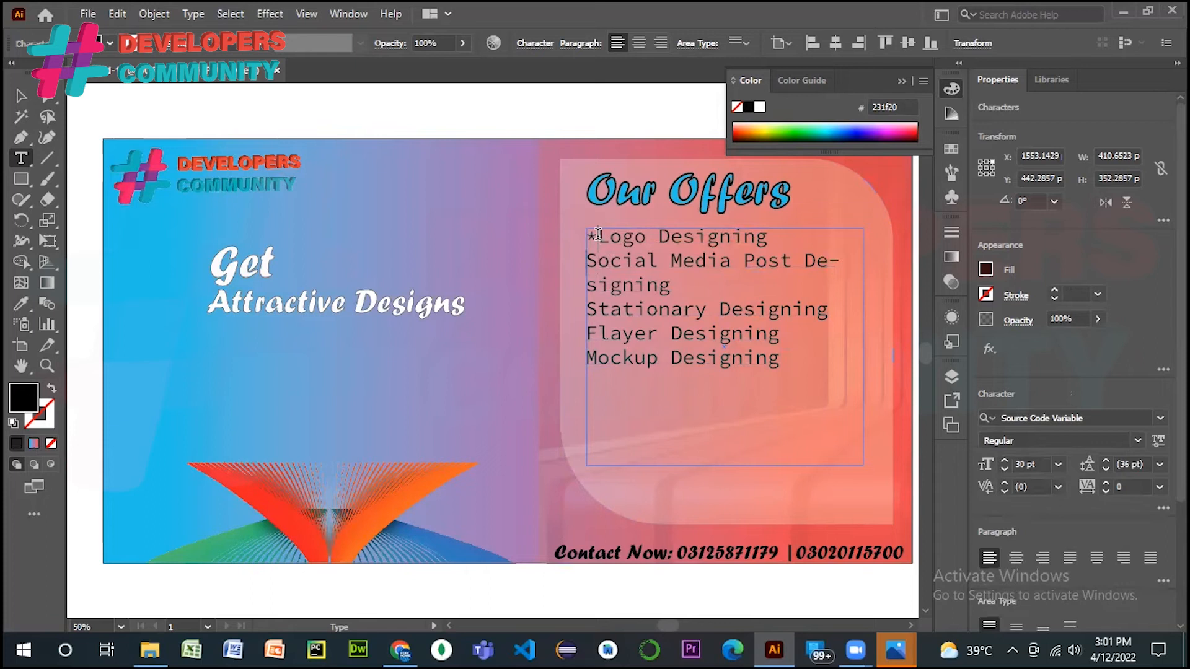
type("*")
- Add asterisk markers in front of the Social Media Post, Stationary, Flayer and Mockup Designing lines of the offers list
key("Down")
key("Left")
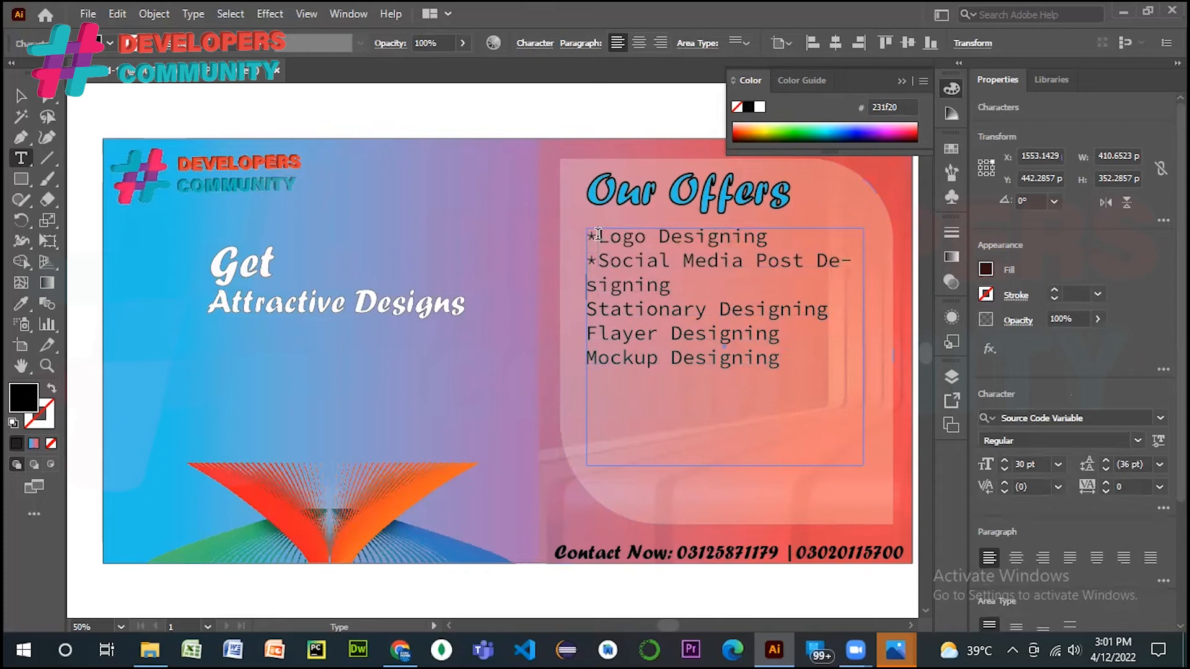
key("Down")
type("*")
key("Down")
key("Left")
type("*")
key("Down")
key("Left")
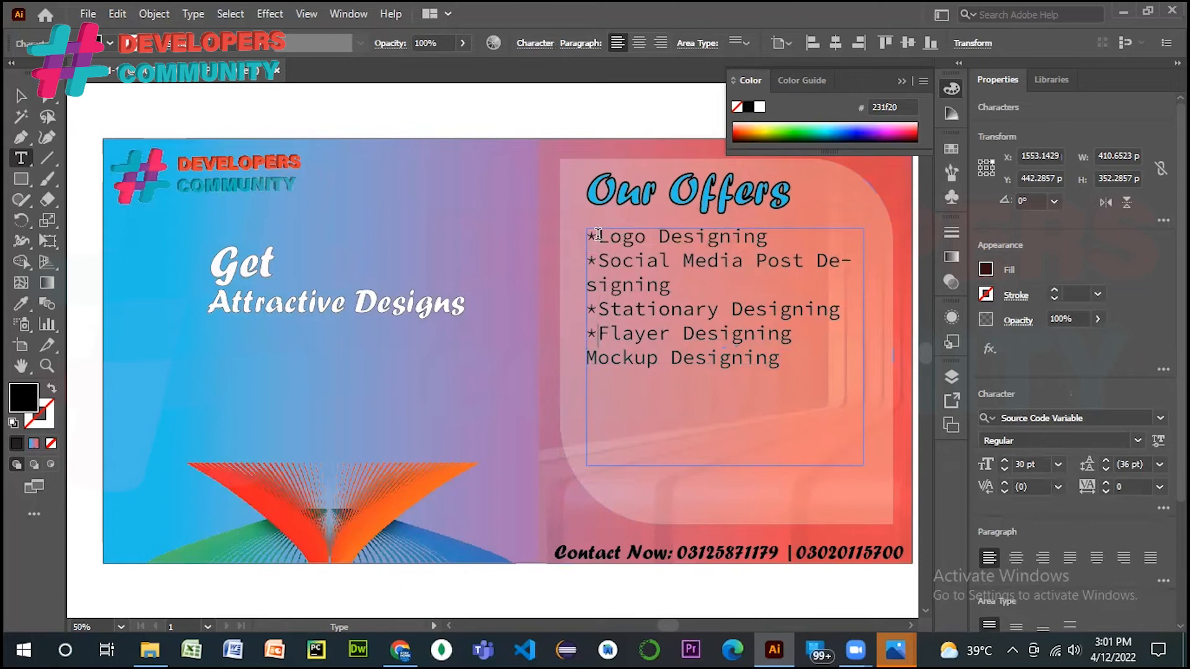
type("*")
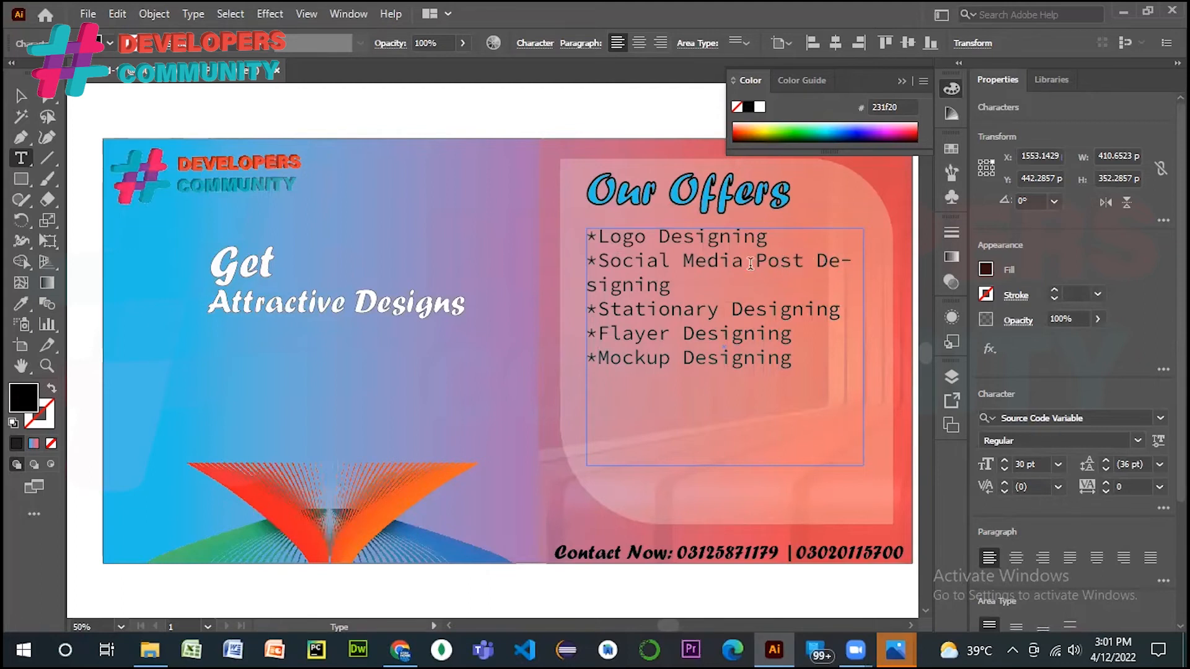
- Remove the word "Media" from the third word group so the line reads "*Social Post Designing"
double_click(720, 259)
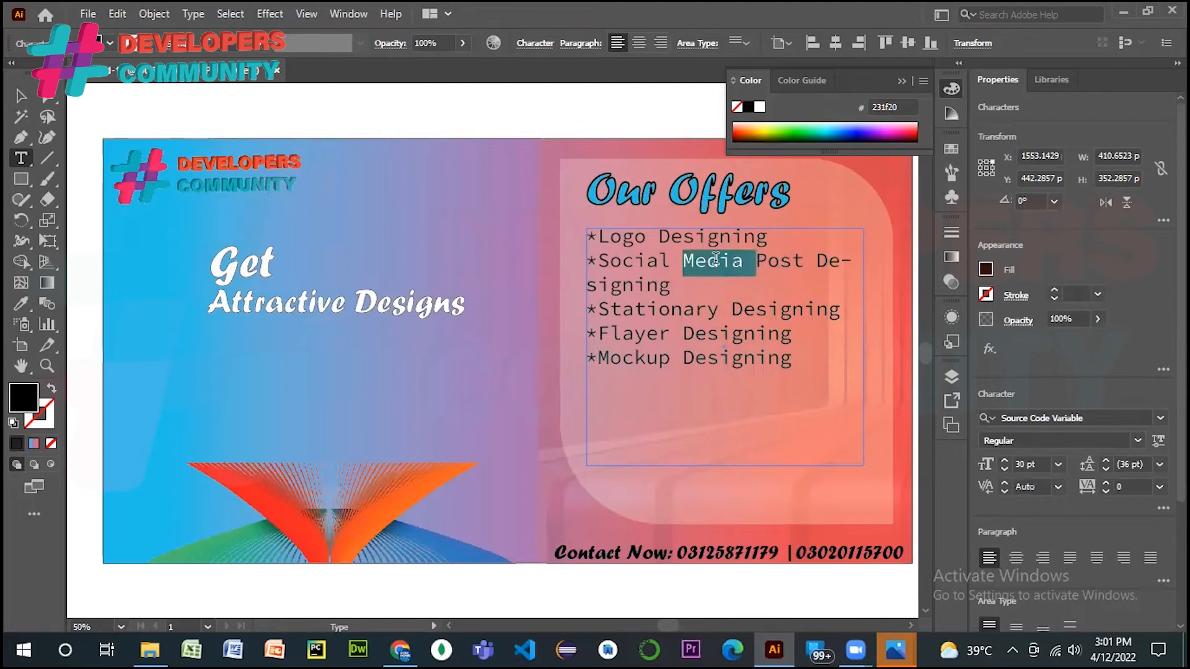
key("BackSpace")
key("BackSpace")
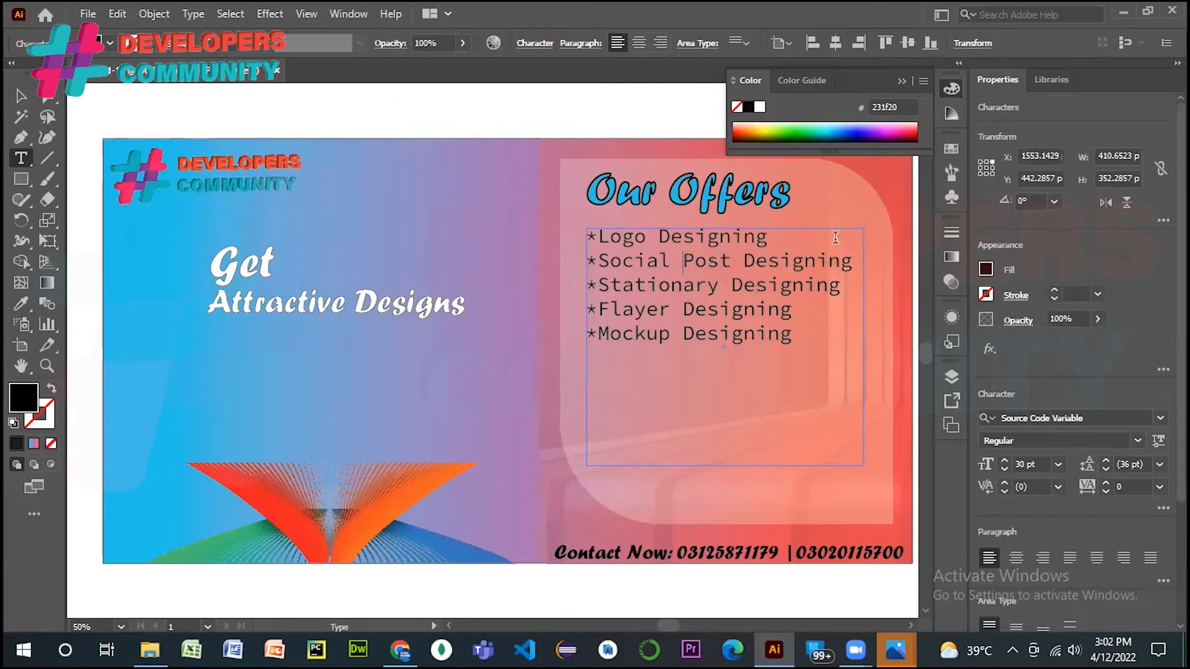
- Move the "*Social Post Designing" and "*Stationary Designing" lines below "*Mockup Designing" at the end of the offers list
key("Down")
key("ctrl+shift+Left")
key("ctrl+shift+Left")
key("ctrl+shift+Left")
key("ctrl+shift+Left")
key("ctrl+shift+Left")
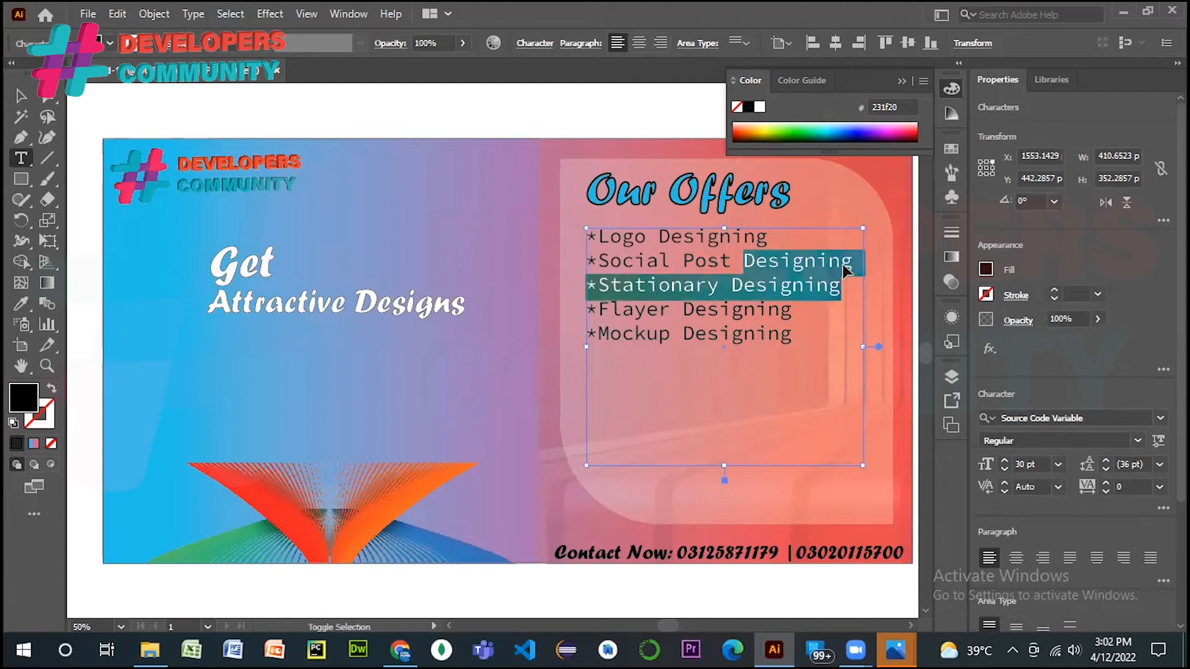
key("ctrl+shift+Left")
key("ctrl+shift+Left")
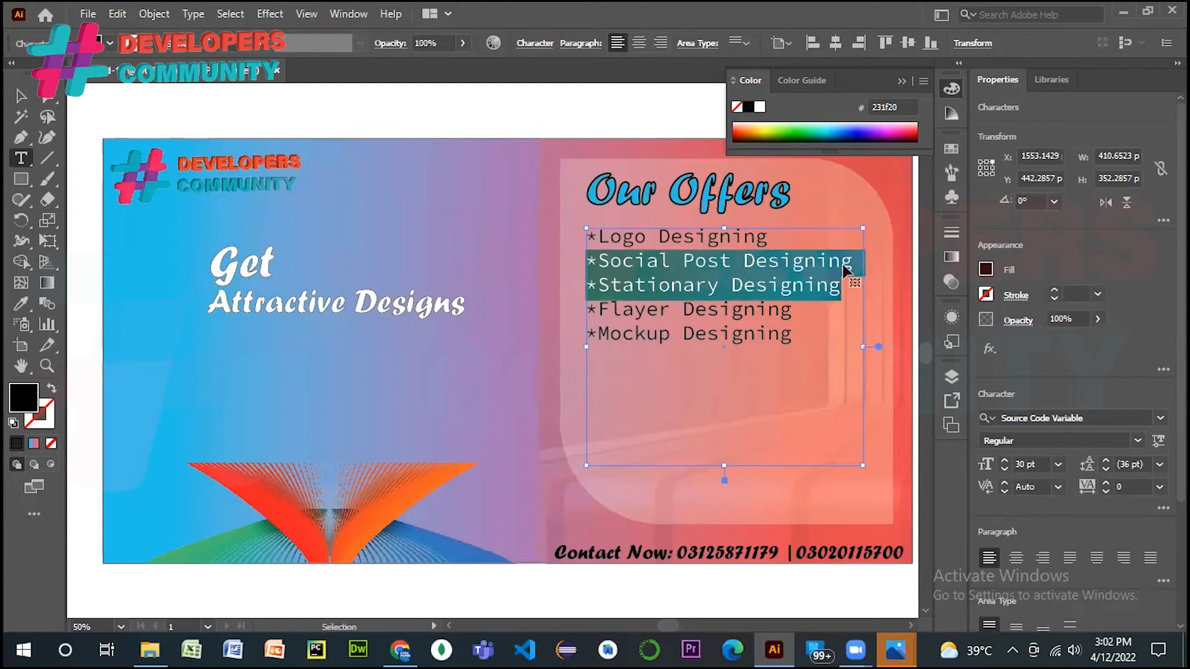
key("BackSpace")
key("Down")
key("Right")
key("Right")
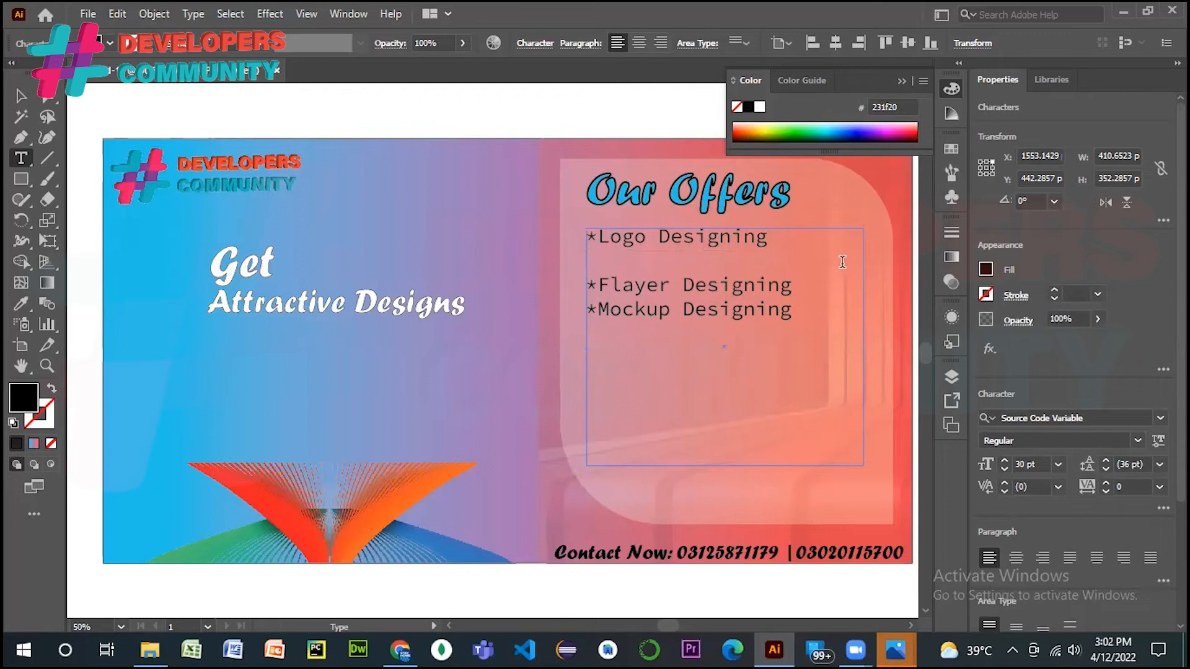
key("Right")
key("Right")
key("Left")
key("ctrl+z")
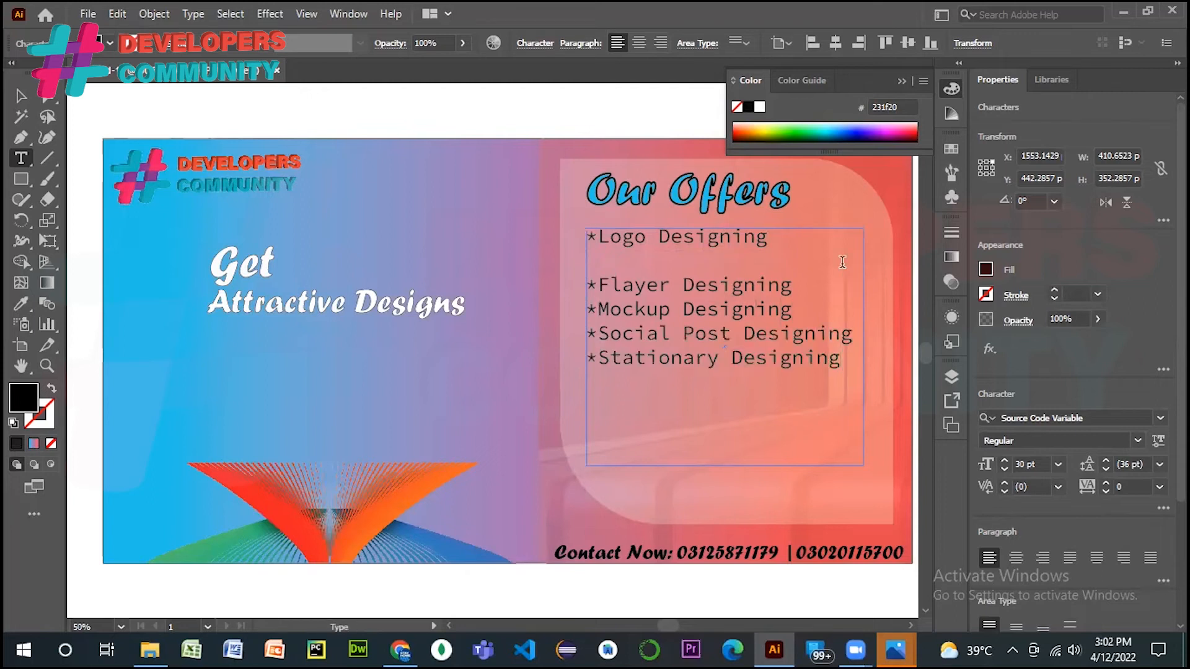
- Move the "*Social Post Designing" line below "*Stationary Designing" as the last entry of the offers list
key("End")
key("ctrl+shift+Left")
key("ctrl+shift+Left")
key("ctrl+shift+Left")
key("ctrl+shift+Left")
key("ctrl+c")
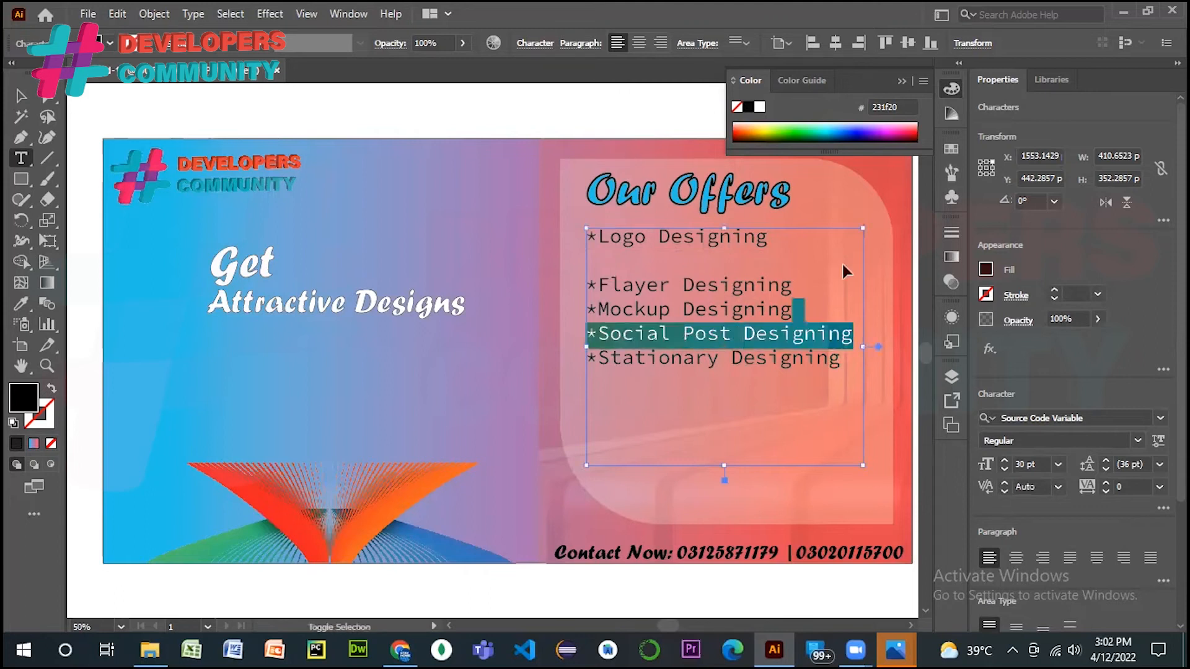
key("BackSpace")
key("Down")
key("End")
key("Down")
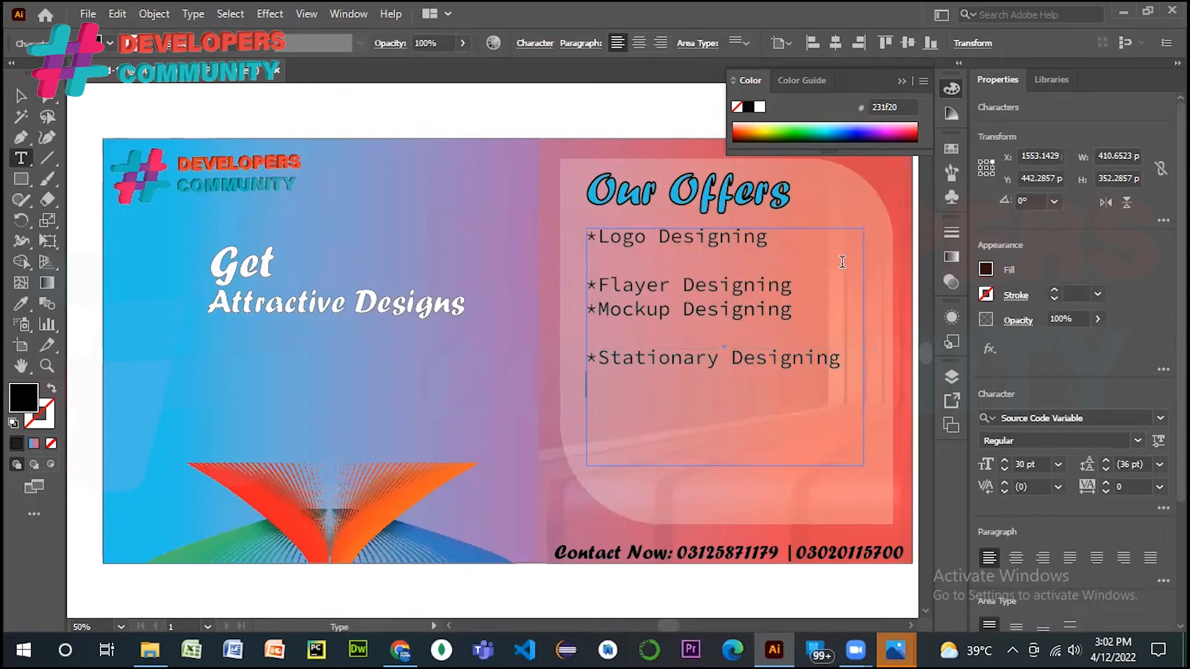
key("ctrl+v")
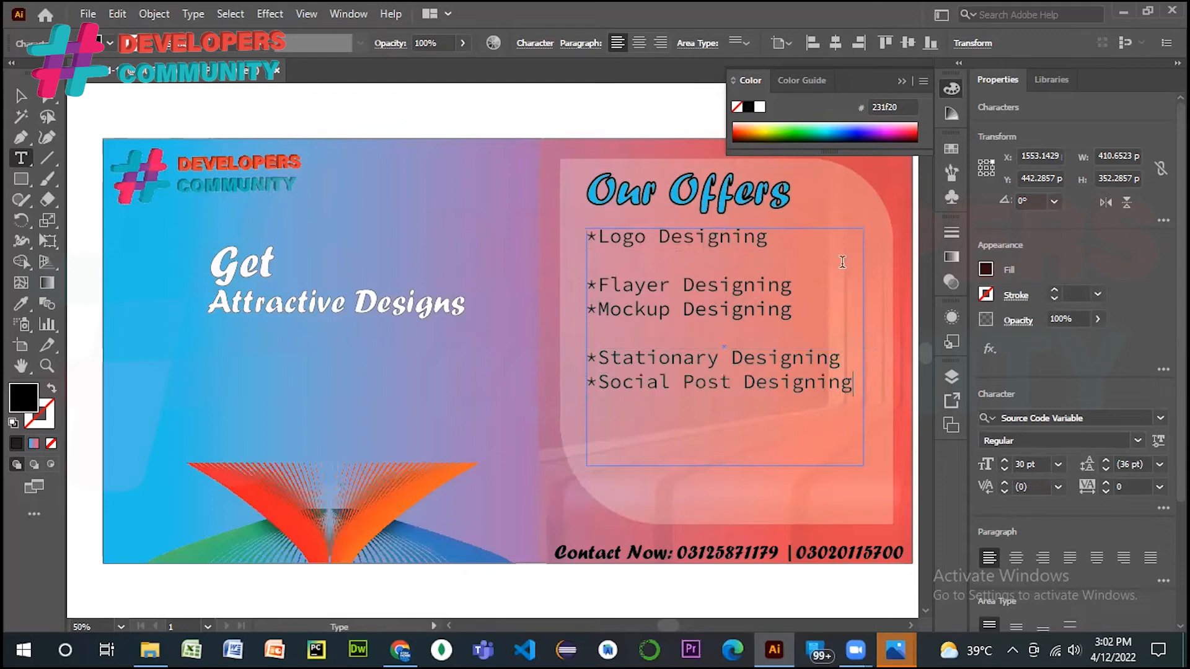
- Leave text editing and shift the offers list down slightly to Y 446.2857 pt
left_click(20, 98)
left_click(595, 112)
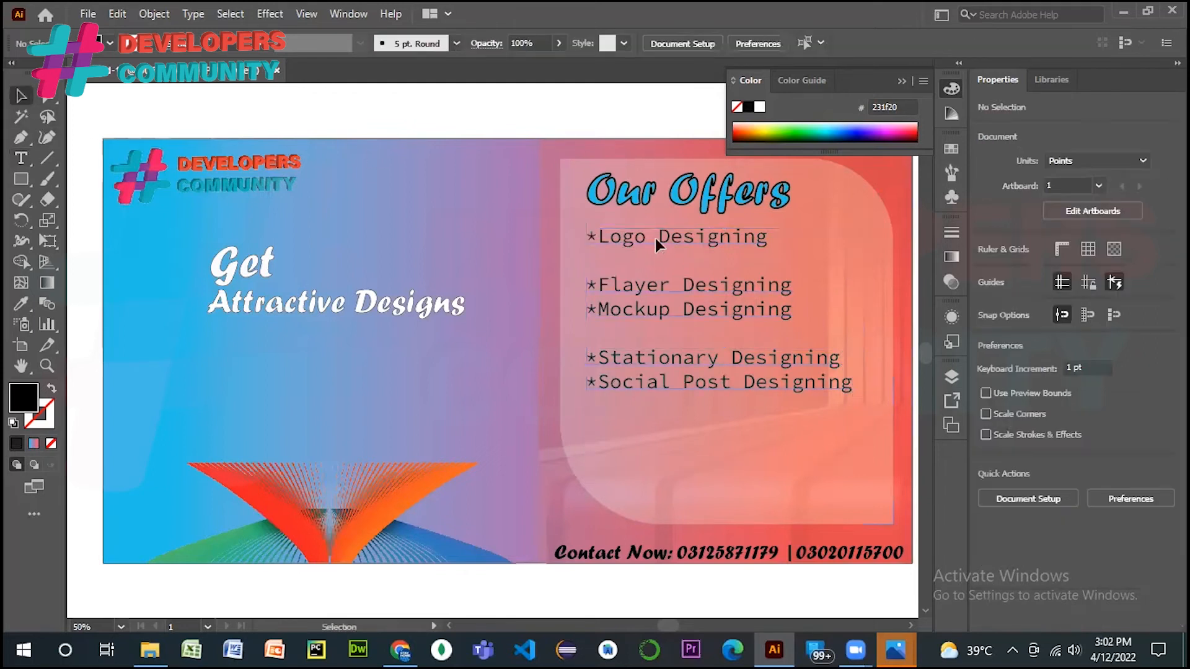
left_click_drag(656, 238, 656, 241)
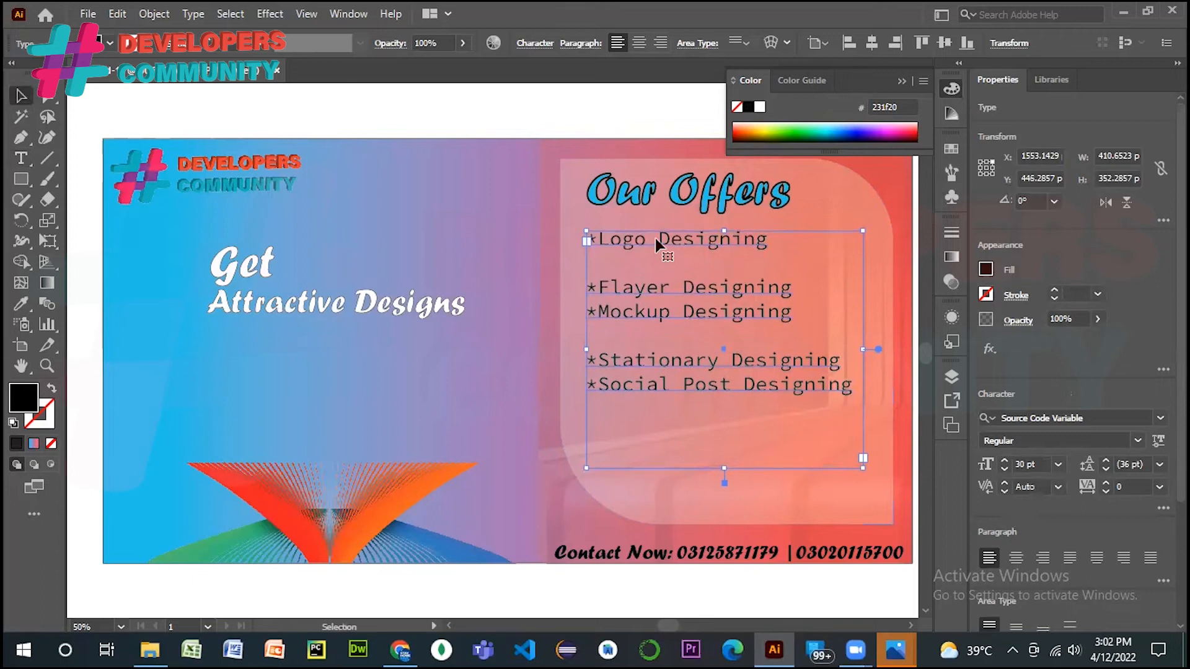
- Nudge the "Our Offers" heading right and down to X 1465.7143 and Y 368.7098 pt
left_click(656, 195)
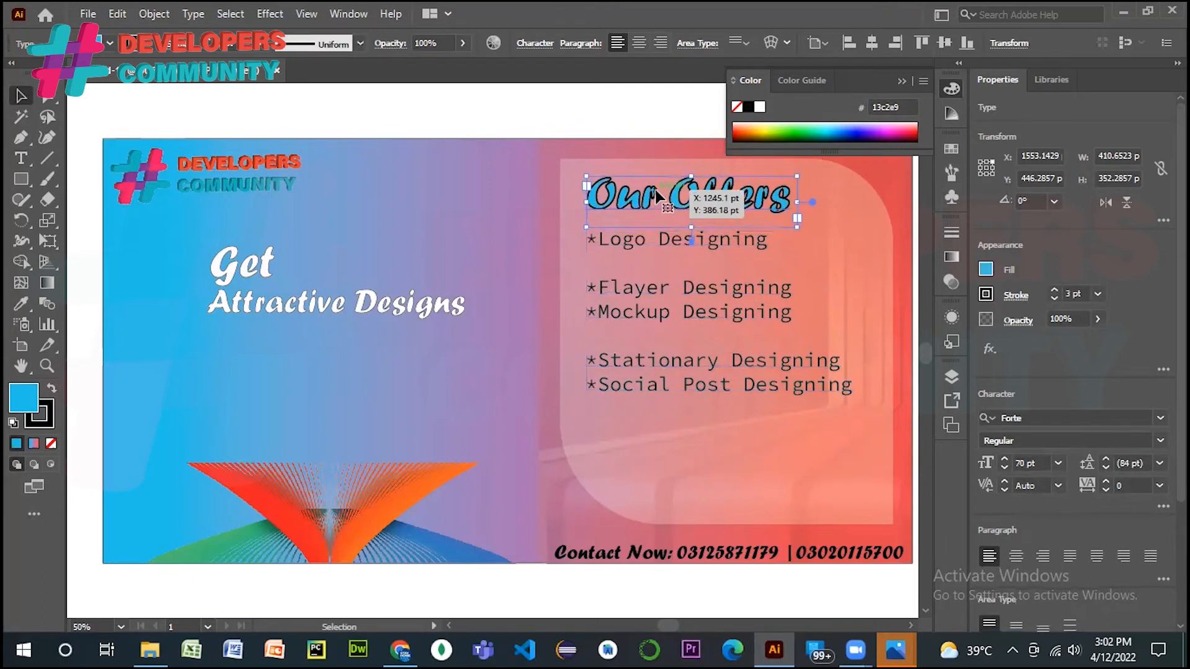
key("Right")
key("Right")
key("Right")
key("Right")
key("Down")
key("Down")
key("Down")
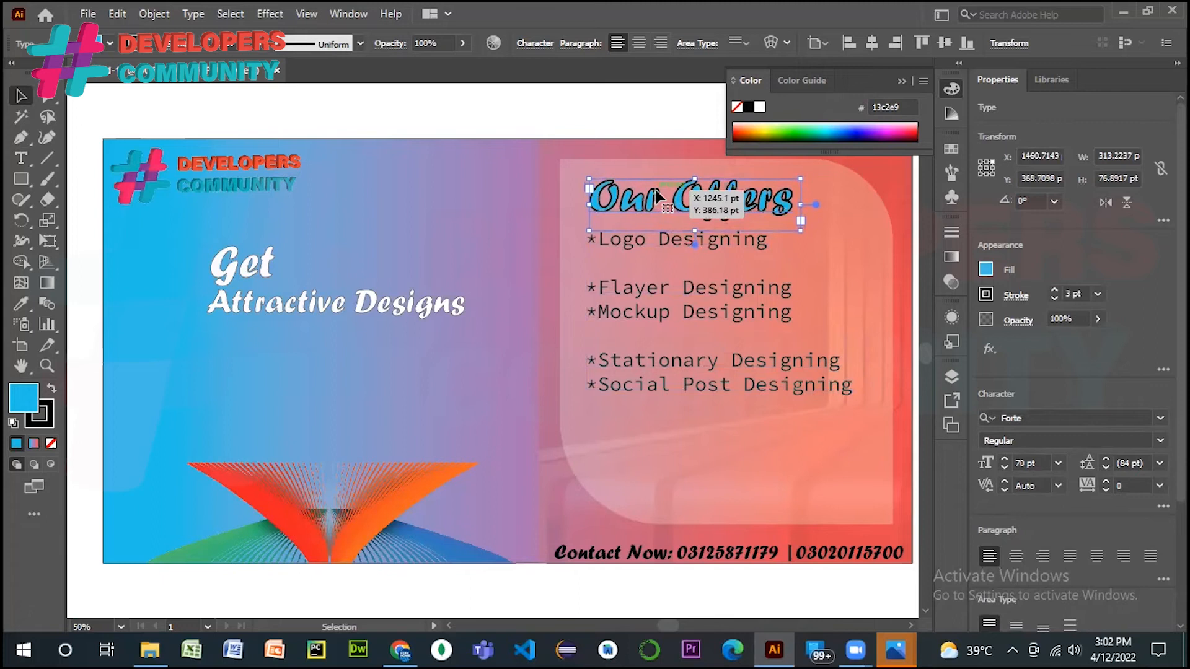
key("Right")
key("Right")
key("Right")
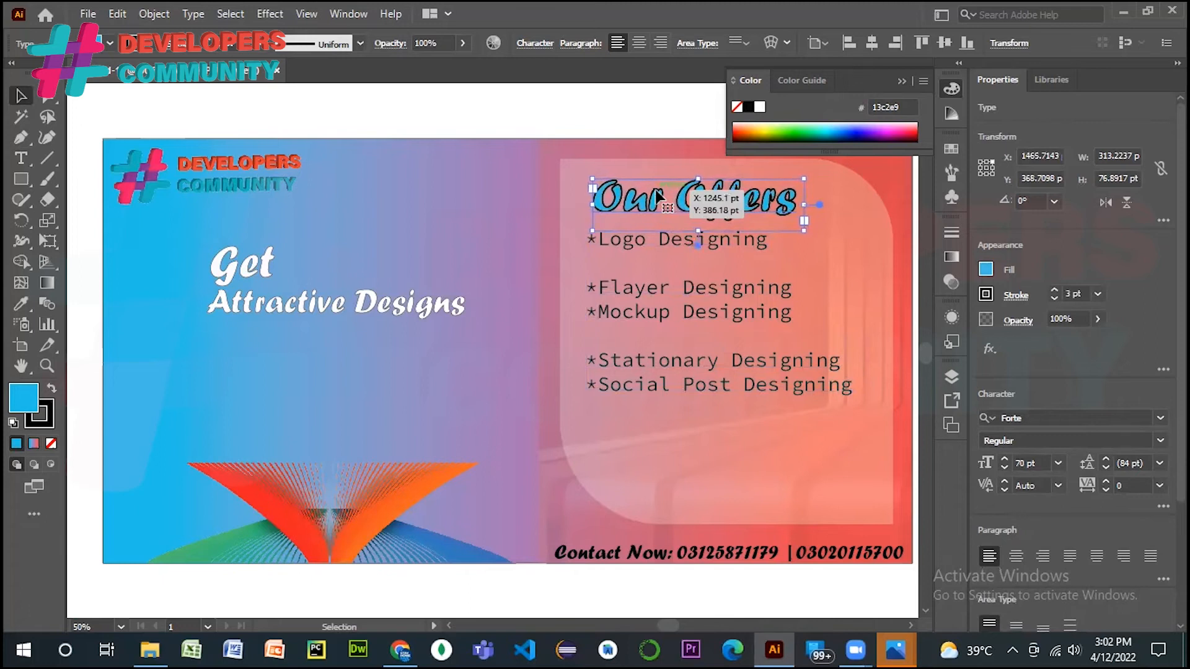
- Nudge the offers list right and down to X 1567.1429 and Y 452.2857 pt, under the heading
left_click(641, 244)
key("Right")
key("Right")
key("Right")
key("Right")
key("Right")
key("Right")
key("Right")
key("Right")
key("Right")
key("Right")
key("Right")
key("Right")
key("Right")
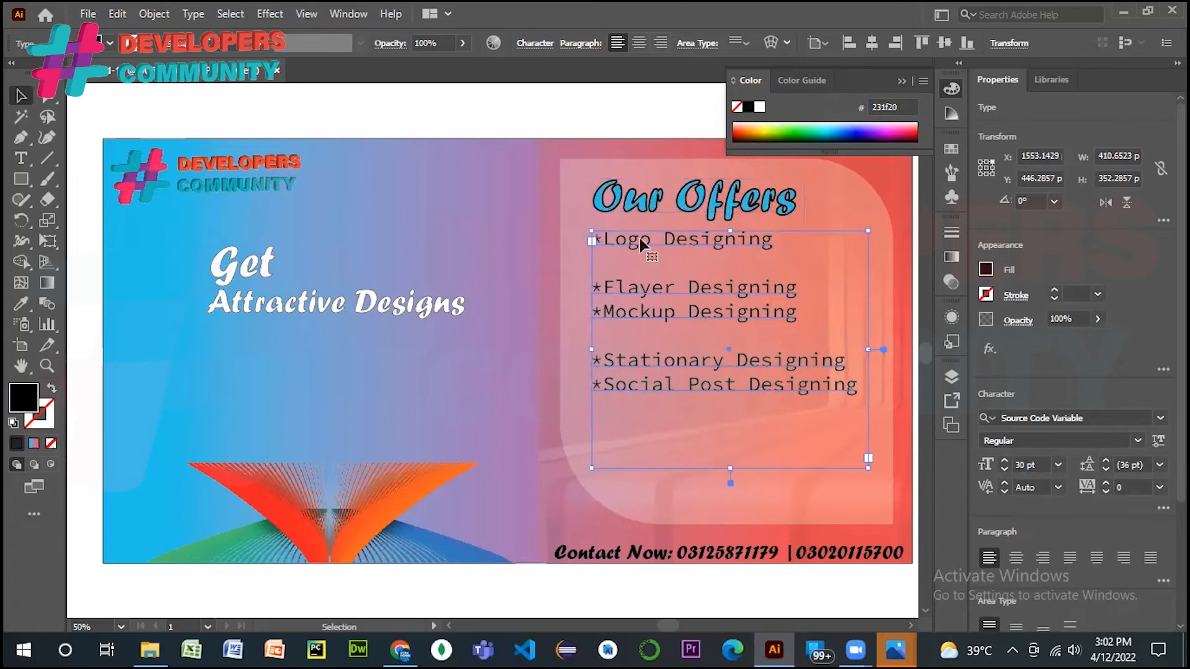
key("Right")
key("Down")
key("Down")
key("Down")
key("Down")
key("Down")
key("Down")
- Delete the blank lines below "*Logo Designing" and "*Mockup Designing" in the offers list
double_click(612, 265)
key("BackSpace")
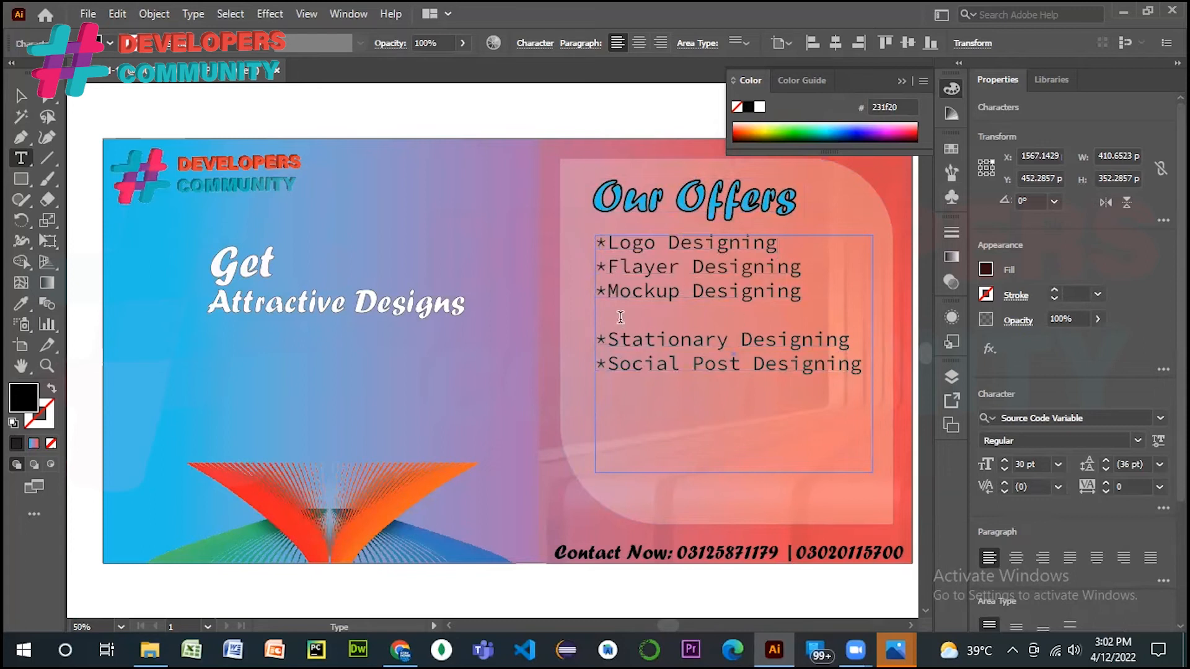
key("BackSpace")
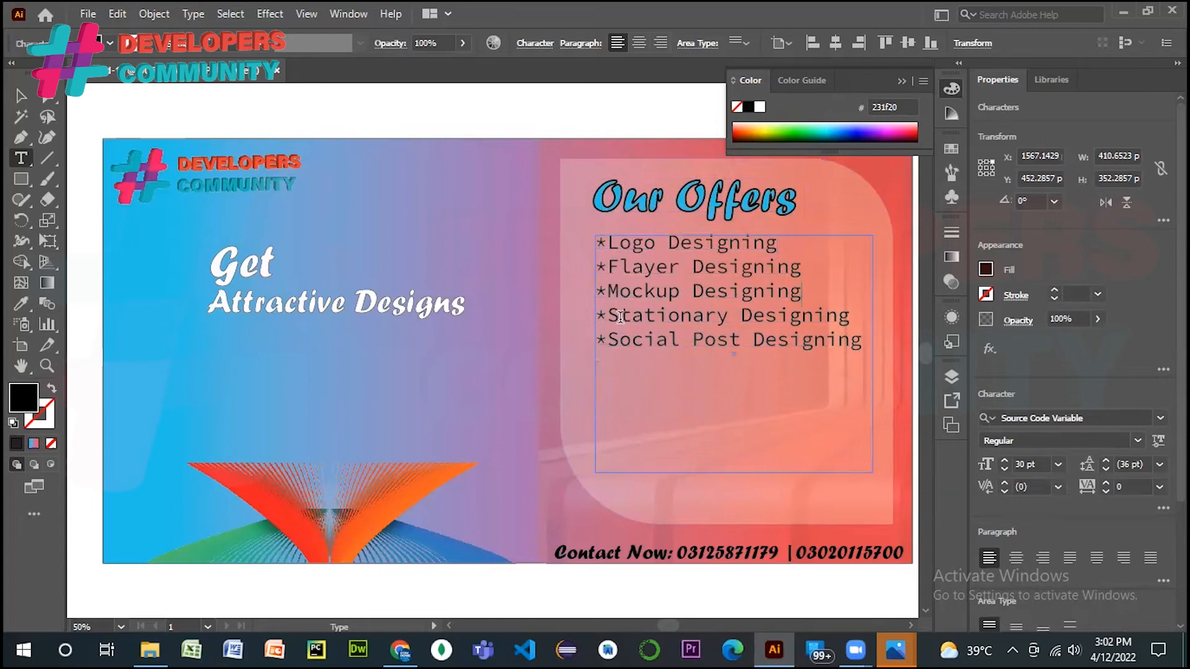
- Set the leading of the whole offers list to 56 pt and deselect it
double_click(688, 310)
key("ctrl+a")
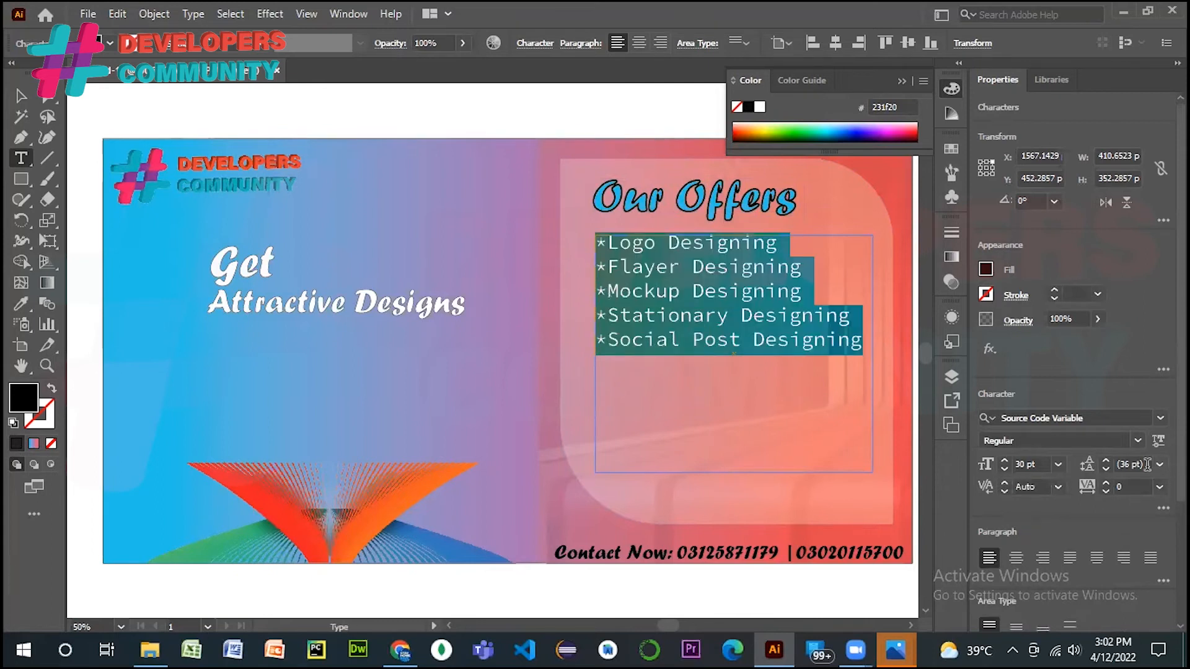
left_click(1106, 460)
left_click(1105, 460)
left_click(1106, 459)
left_click(1106, 460)
left_click(1107, 461)
left_click(1107, 462)
left_click(1107, 461)
left_click(1107, 461)
left_click(1107, 461)
left_click(1107, 461)
left_click(1107, 461)
left_click(1107, 461)
left_click(1107, 461)
left_click(1107, 461)
left_click(1107, 461)
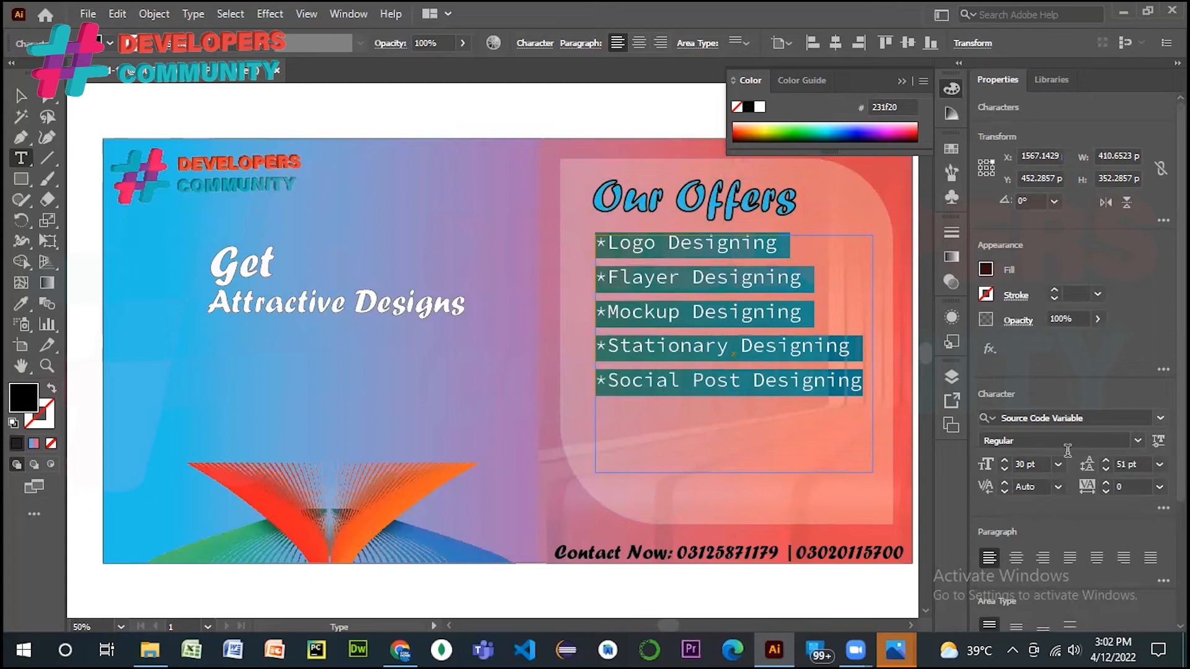
left_click(1103, 460)
left_click(1103, 460)
left_click(1103, 460)
left_click(1103, 460)
left_click(1104, 460)
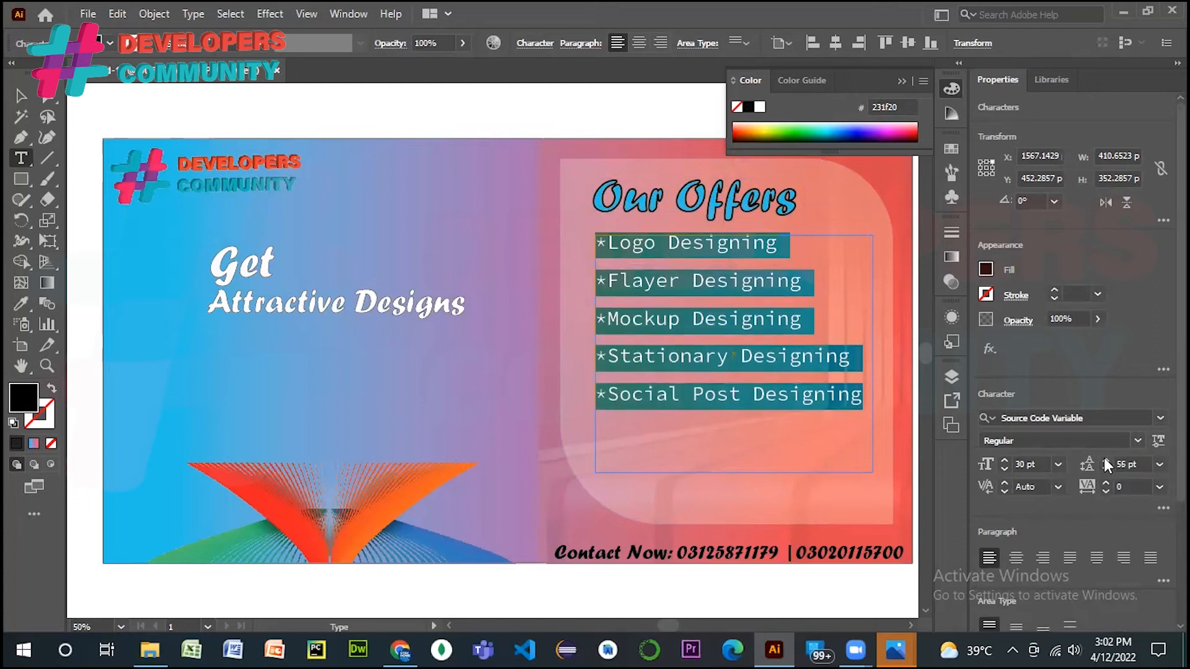
left_click(19, 93)
left_click(398, 102)
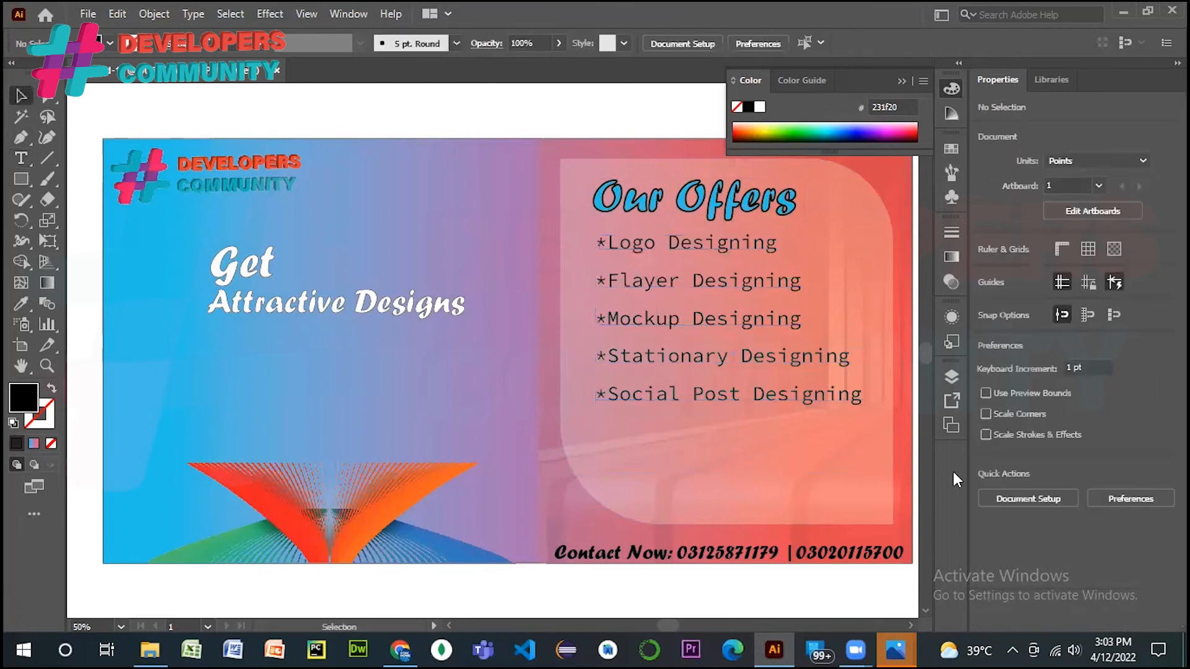
- Add "*Illustrations" as a new first line of the offers list, leaving no blank line between the entries
double_click(858, 399)
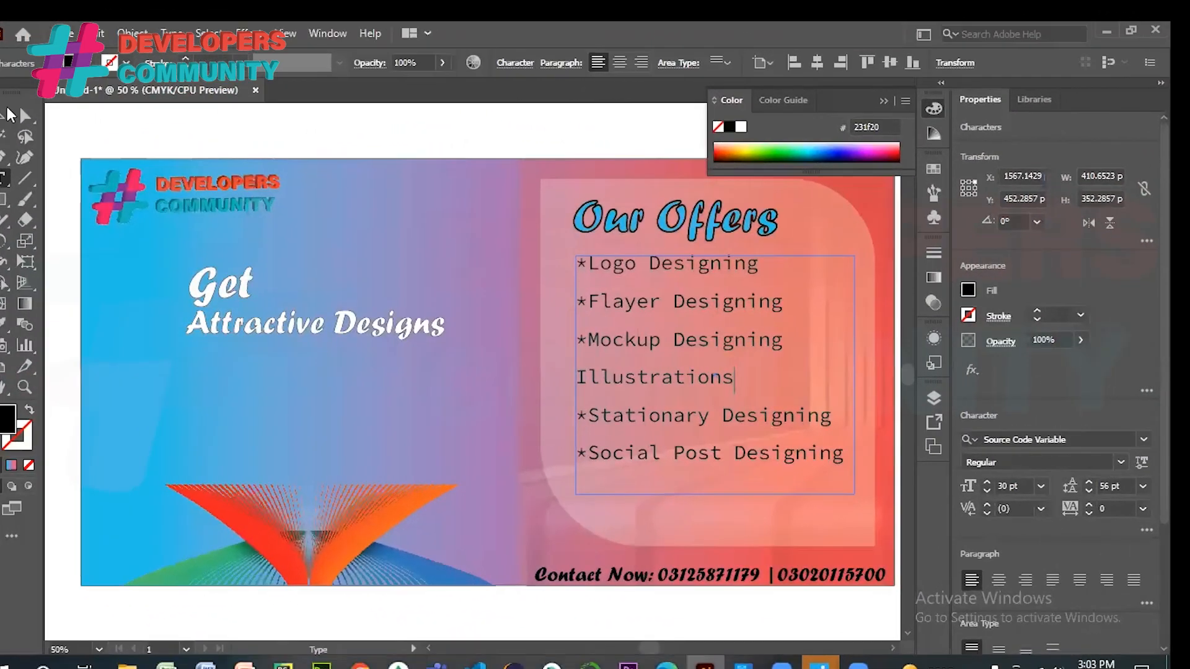
left_click(8, 111)
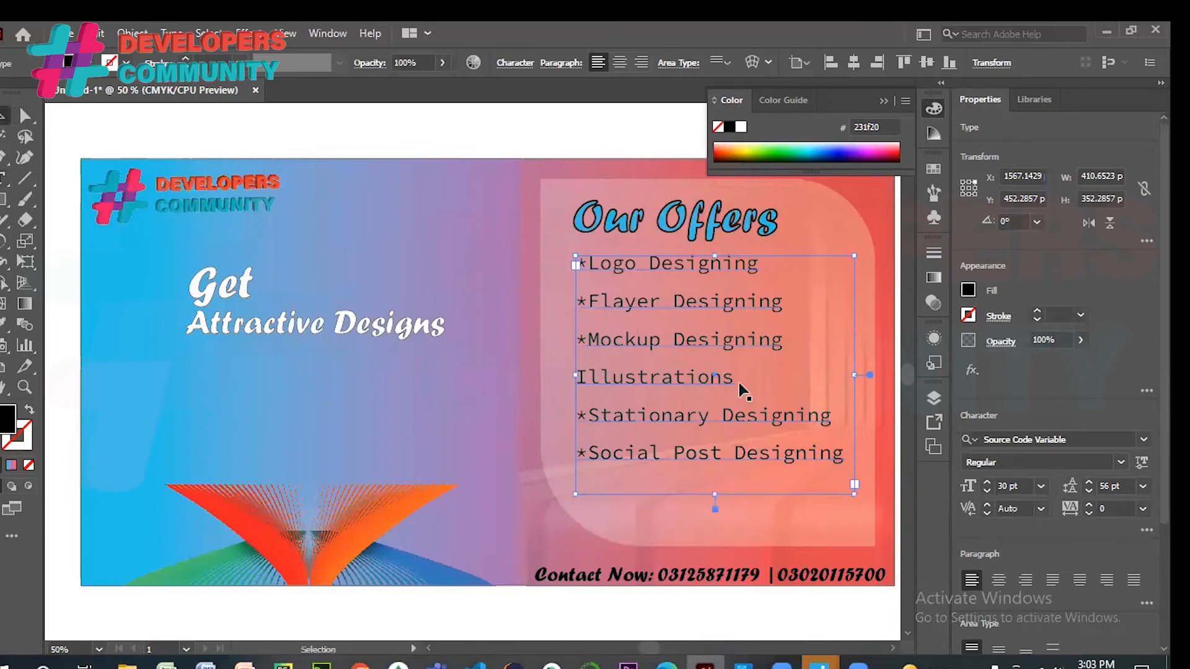
double_click(703, 378)
key("ctrl+c")
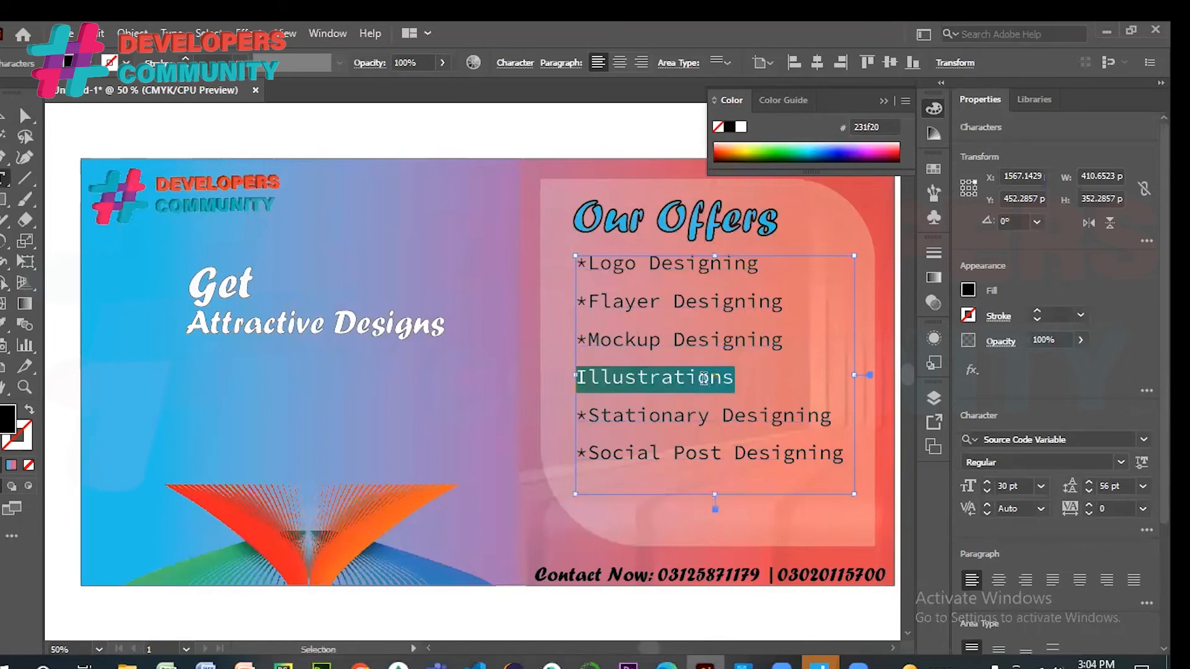
key("BackSpace")
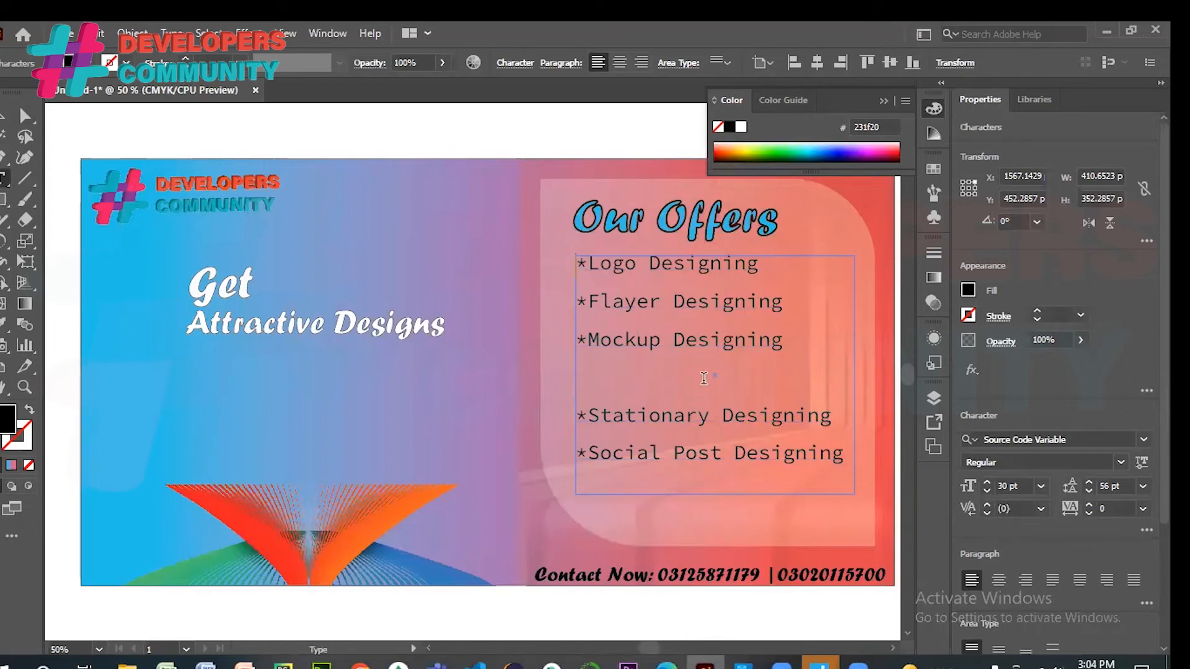
key("Return")
key("ctrl+v")
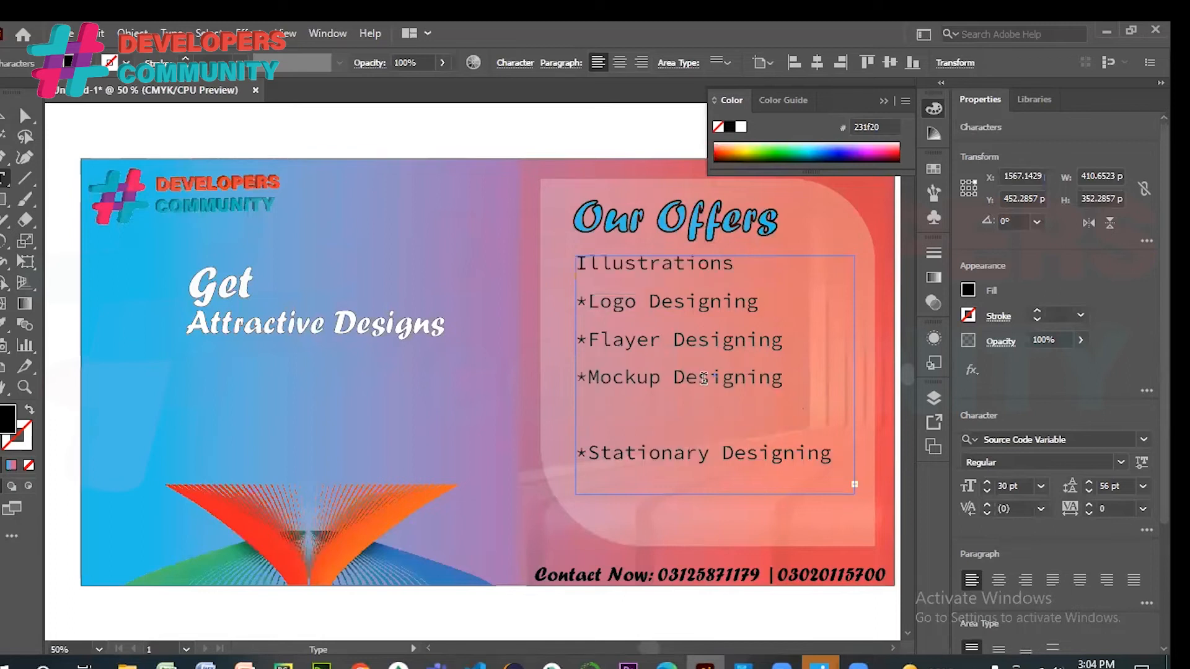
key("Home")
type("*")
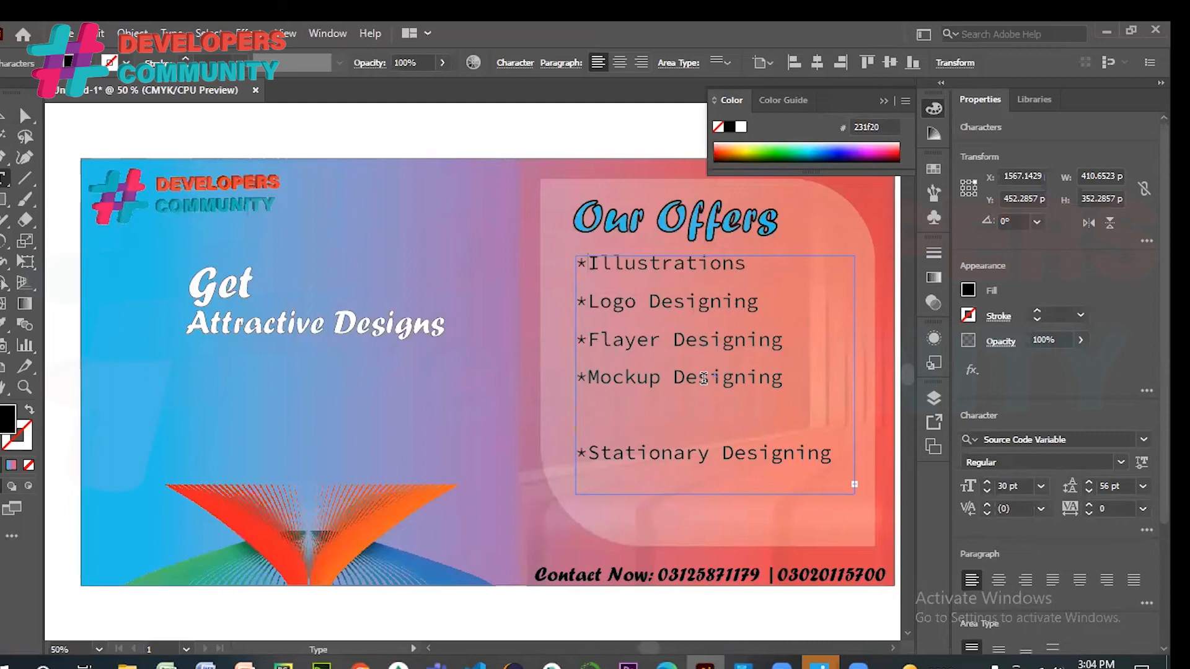
key("BackSpace")
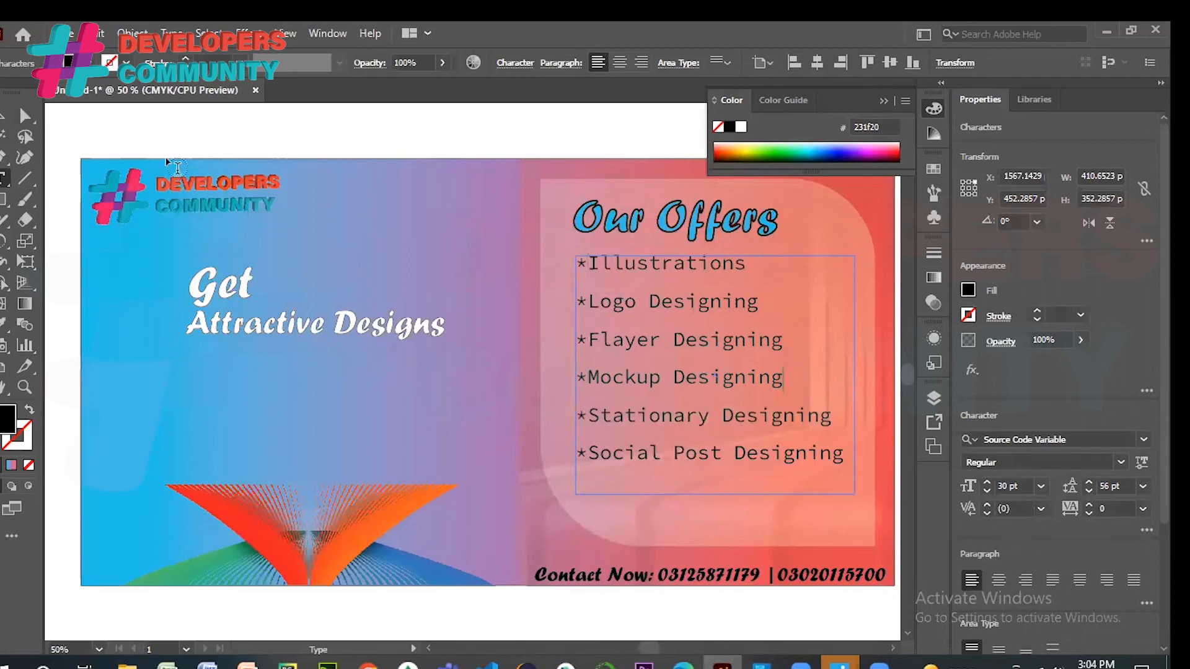
- Leave text editing and extend the offers list's text frame downward to a height of 373.1429 pt
key("Escape")
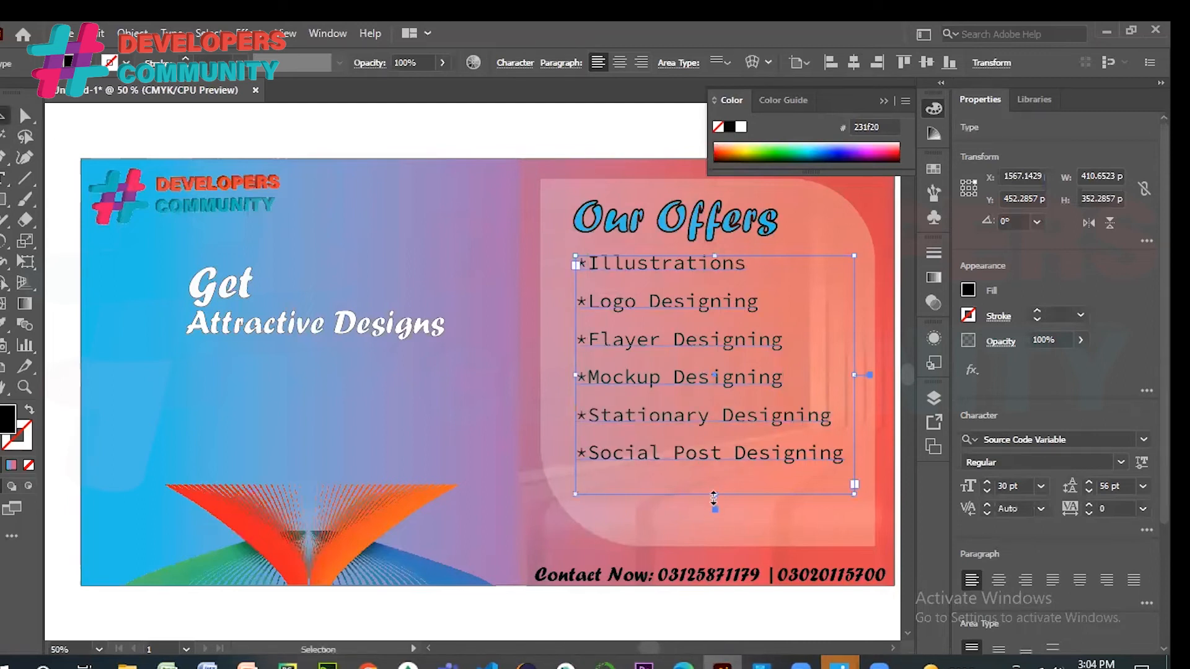
left_click_drag(714, 494, 713, 508)
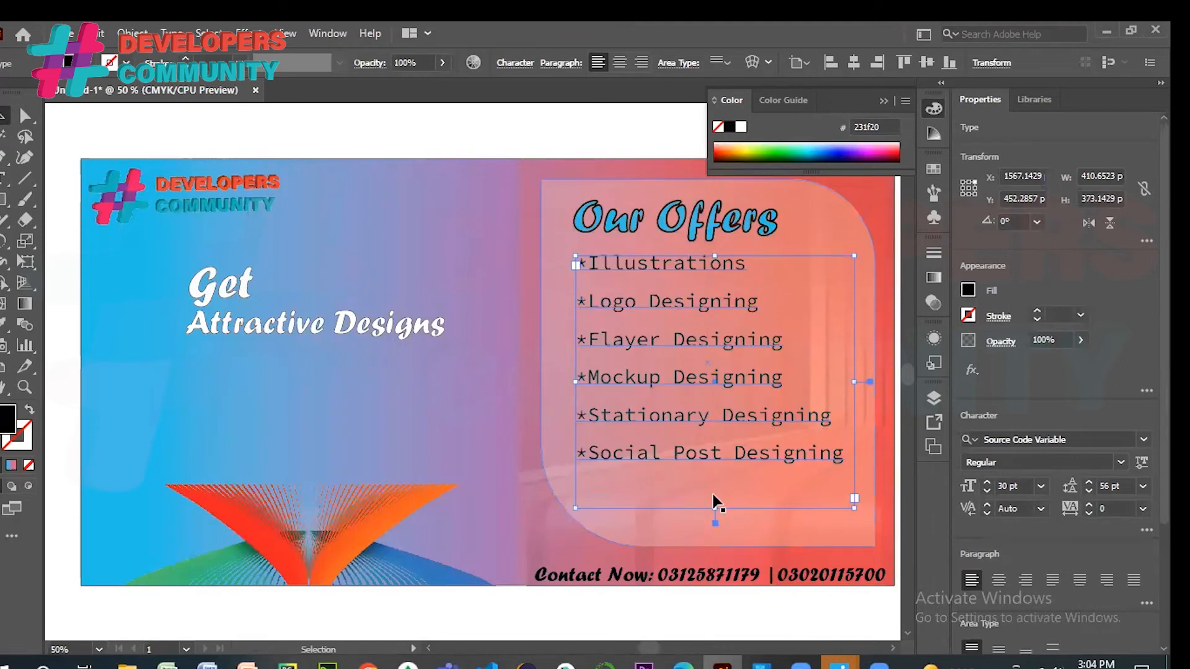
- Recolor all the text of the offers list white by sampling the blank pasteboard with the Eyedropper
double_click(642, 302)
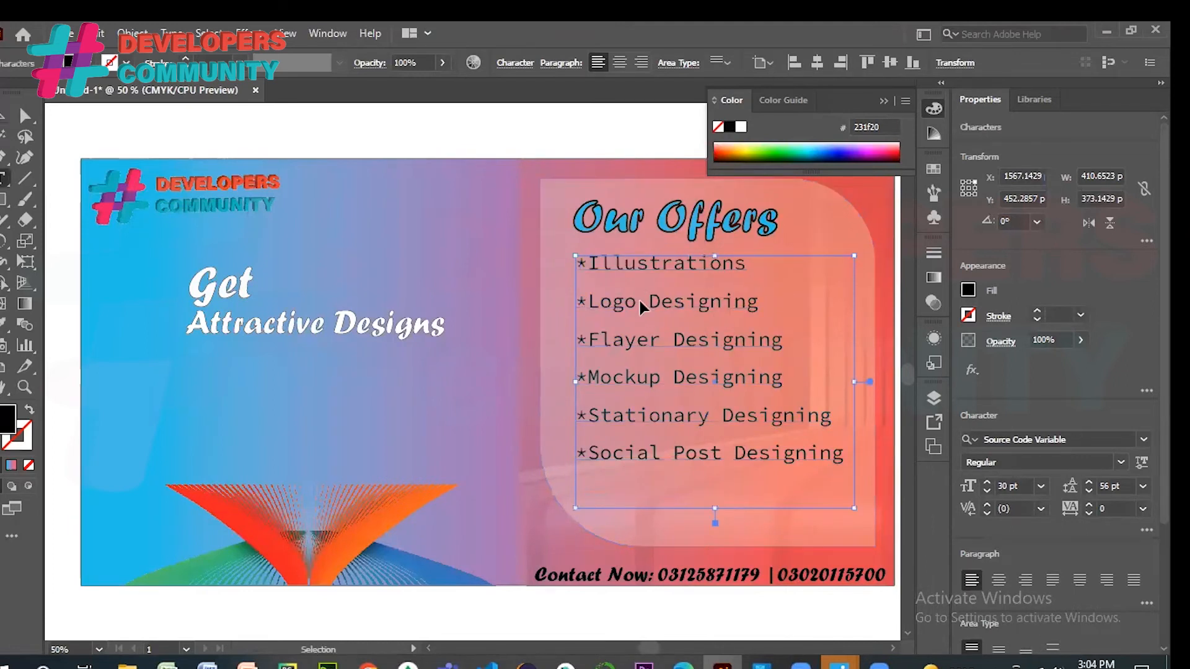
key("ctrl+a")
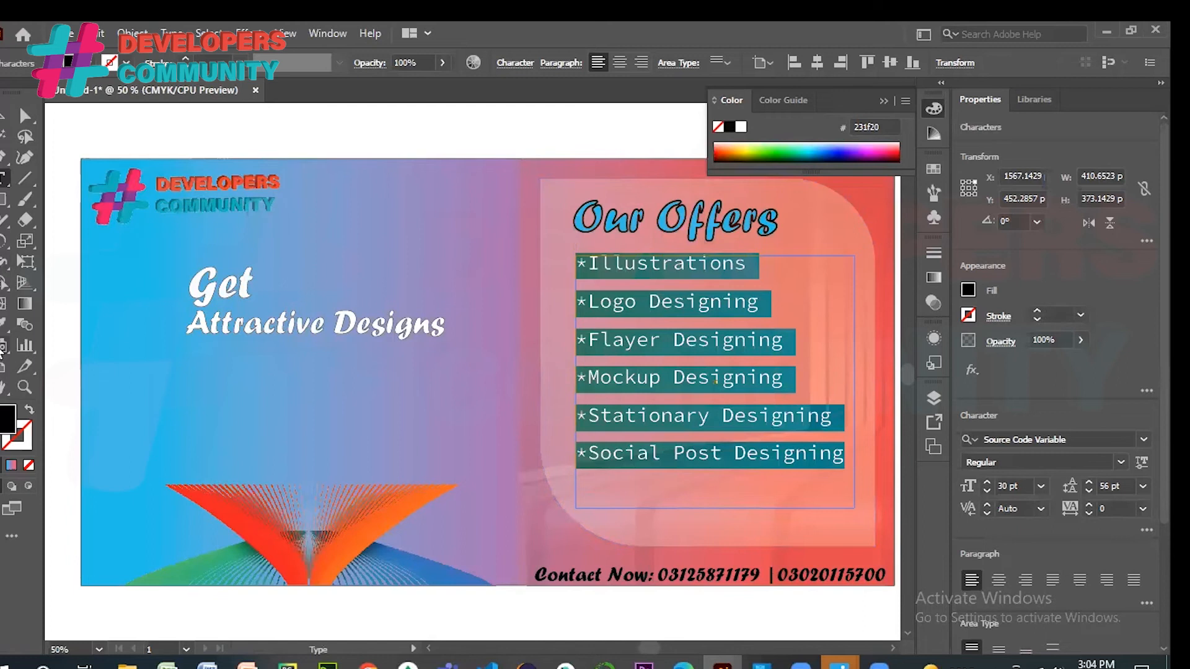
left_click(3, 324)
left_click(59, 260)
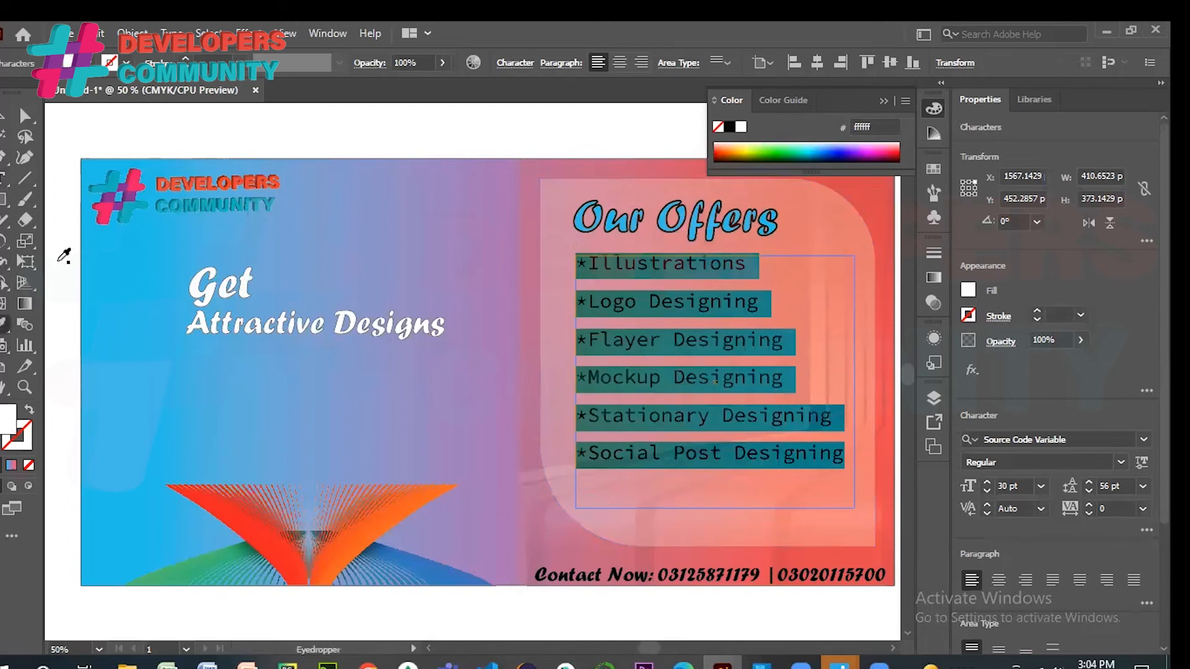
left_click(3, 116)
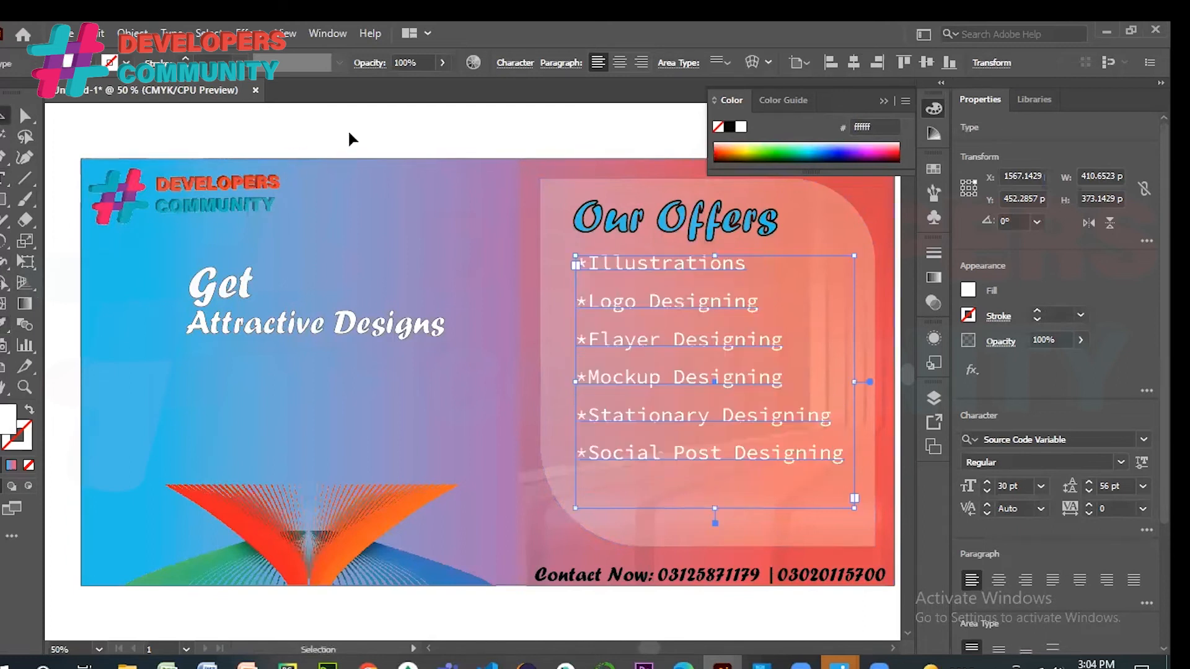
- Add a 1 pt black stroke to all the text of the offers list
triple_click(638, 377)
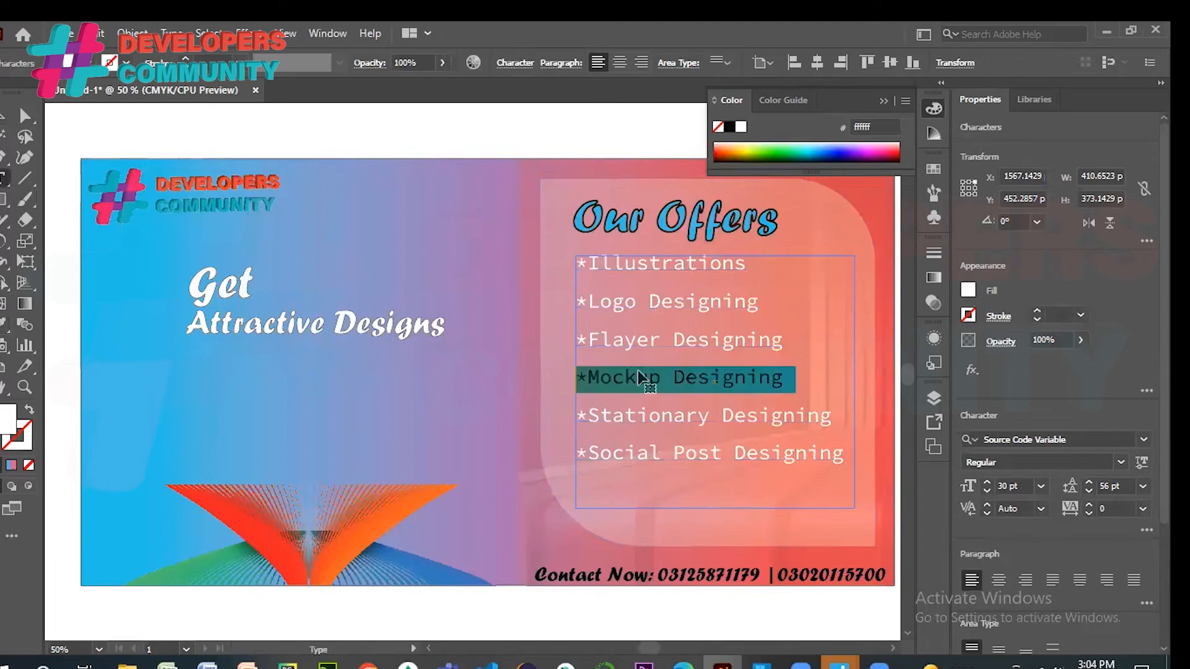
key("ctrl+a")
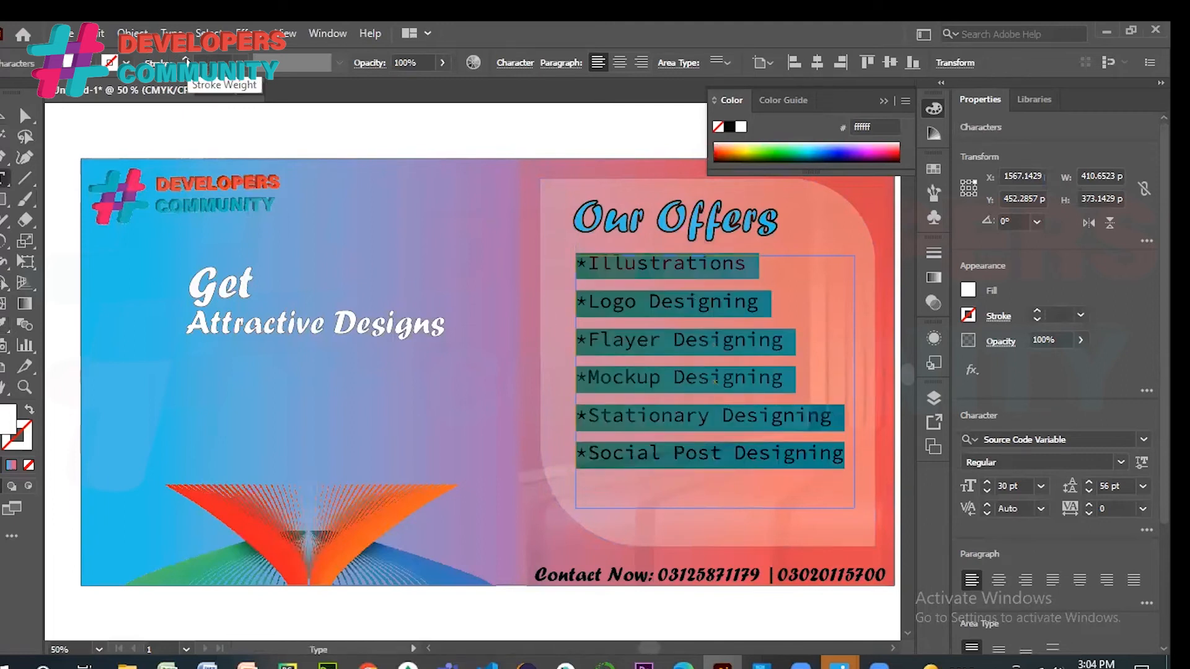
left_click(185, 60)
left_click(185, 60)
left_click(185, 60)
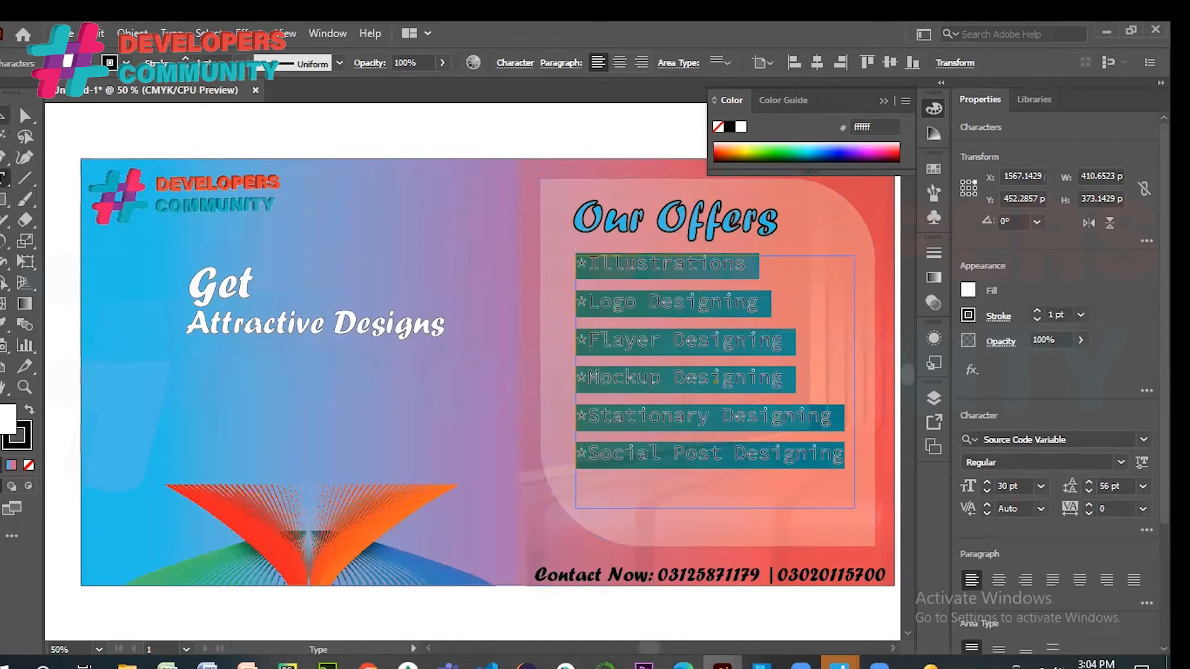
left_click(25, 116)
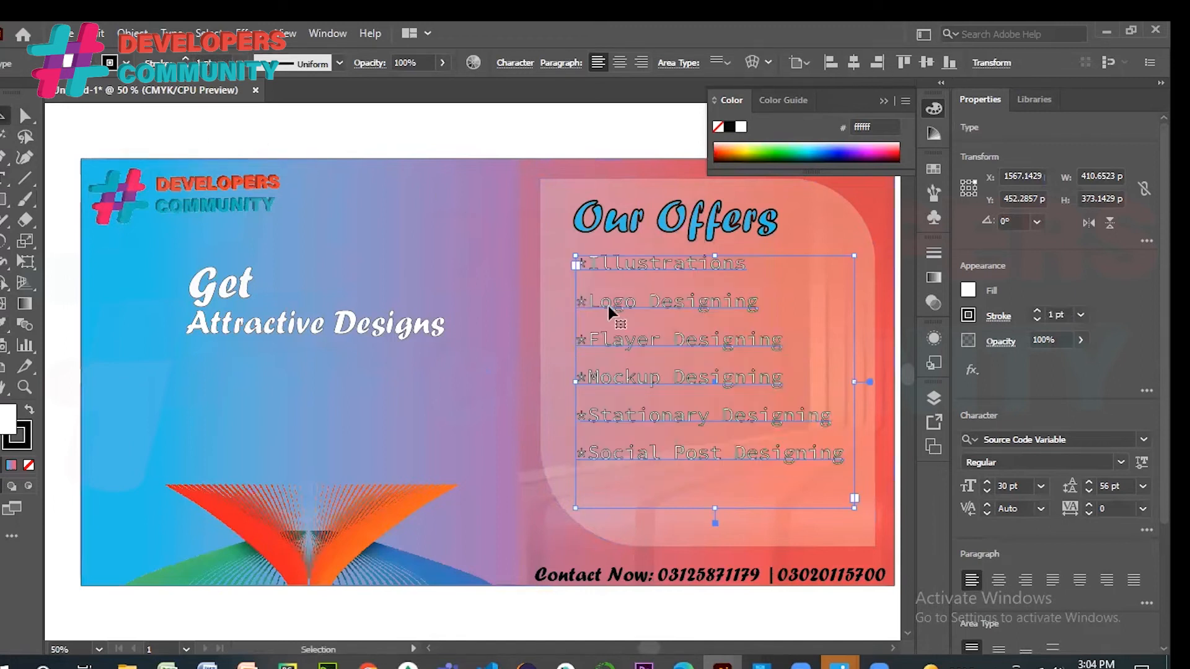
- Reduce the stroke weight of the whole offers list to 0.25 pt and deselect it
double_click(717, 406)
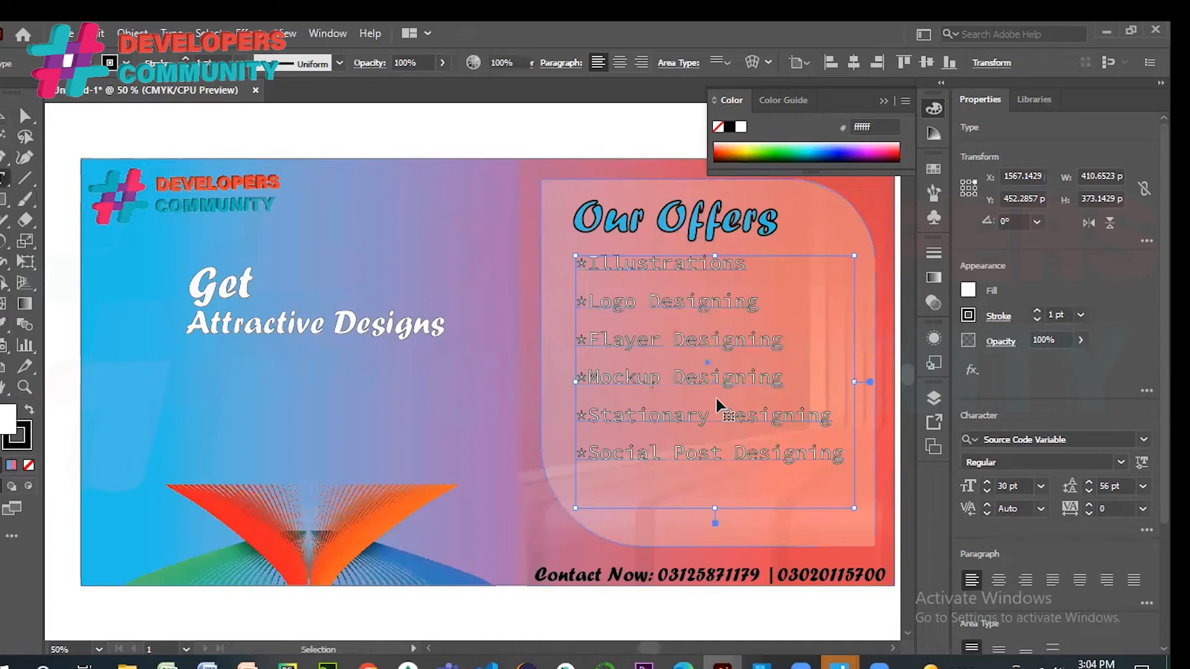
key("ctrl+a")
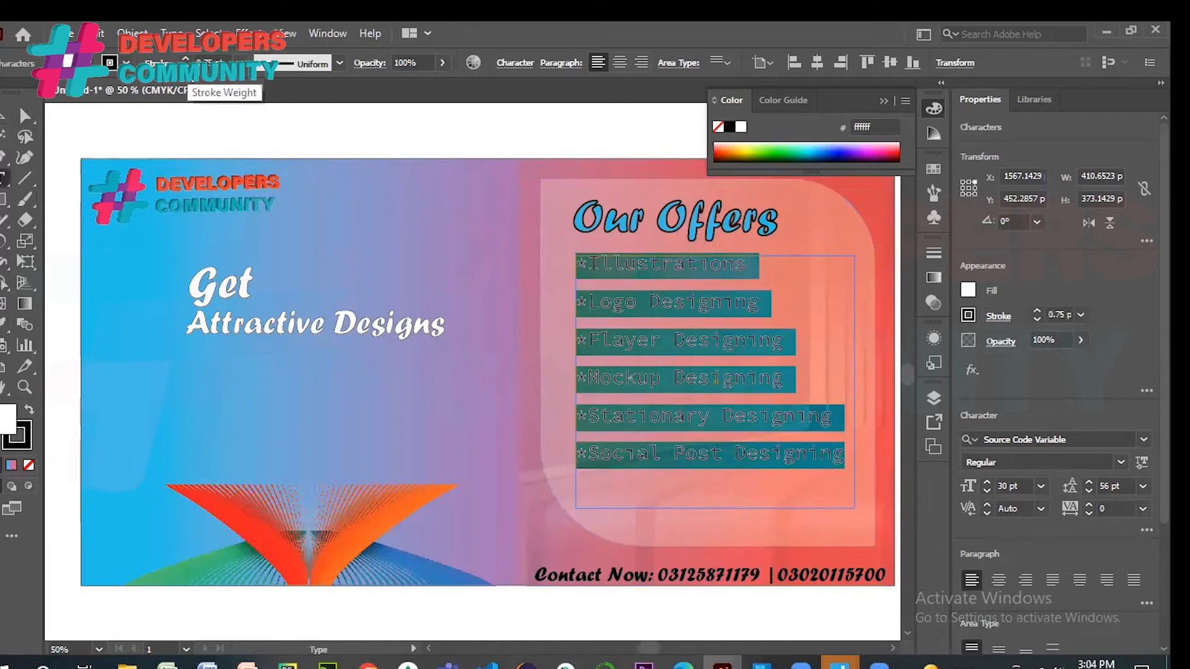
left_click(185, 67)
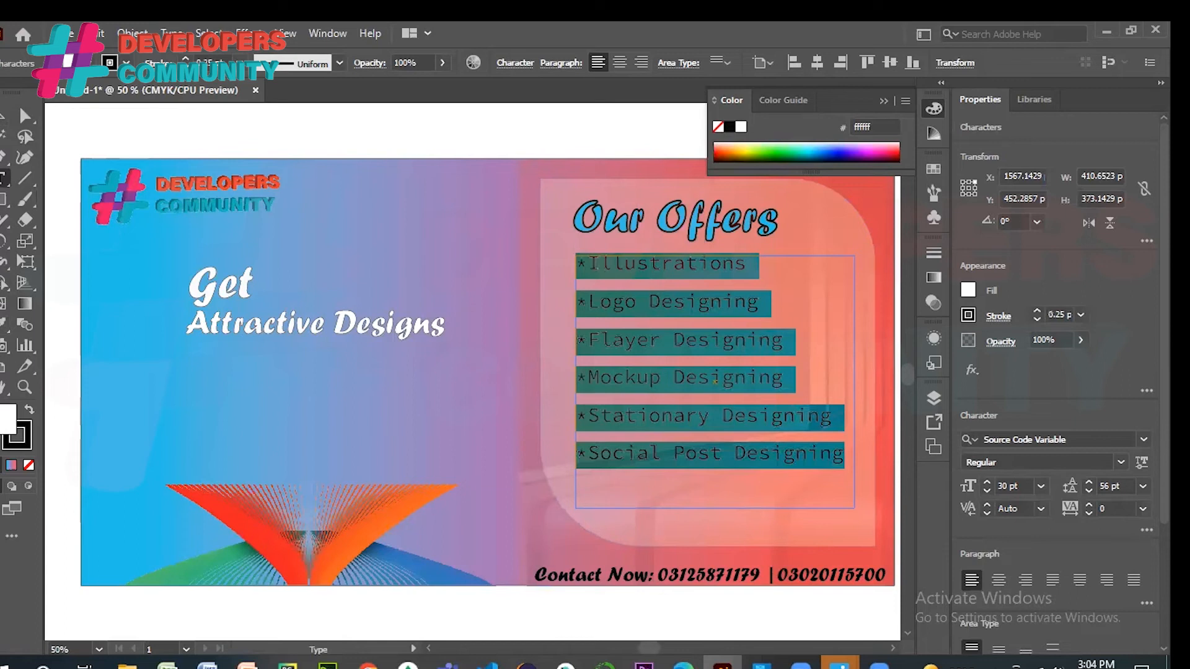
left_click(3, 115)
left_click(355, 132)
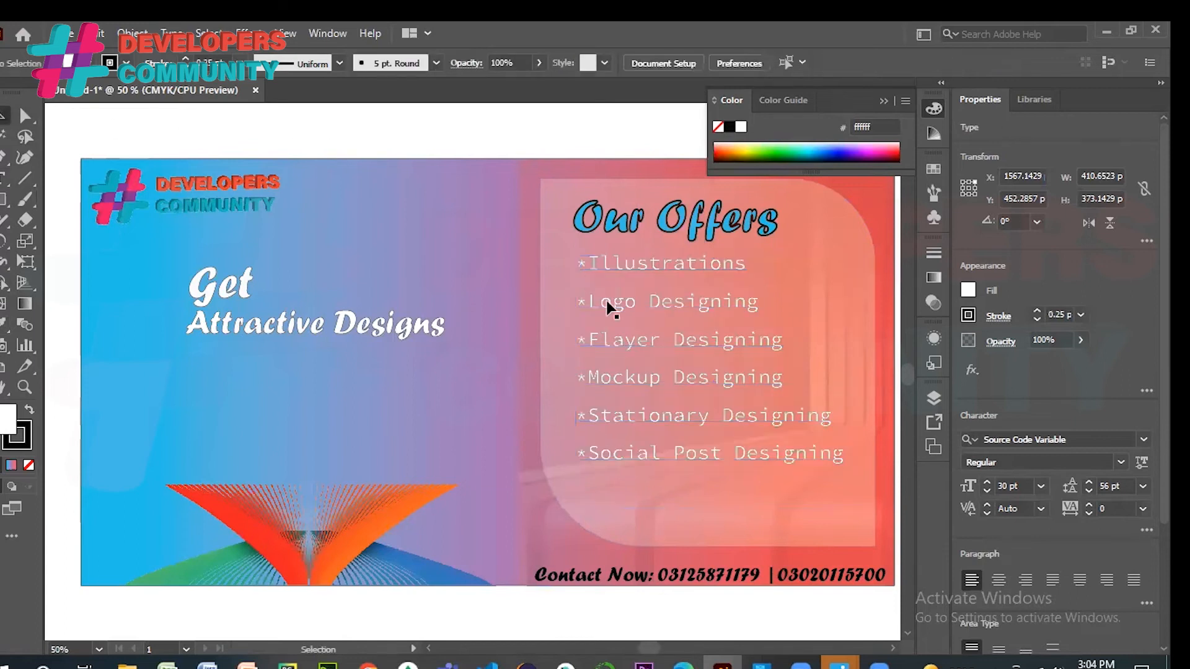
- Set the font style of the whole offers list to Bold and leave text editing
left_click(606, 298)
key("ctrl+a")
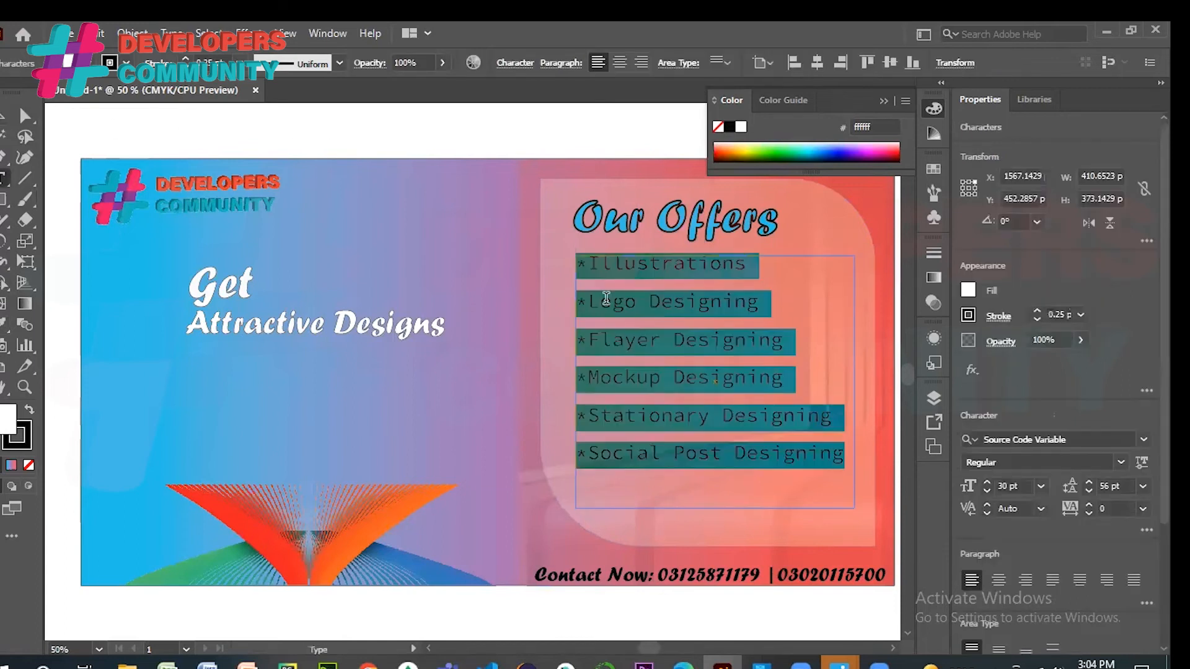
left_click(1121, 462)
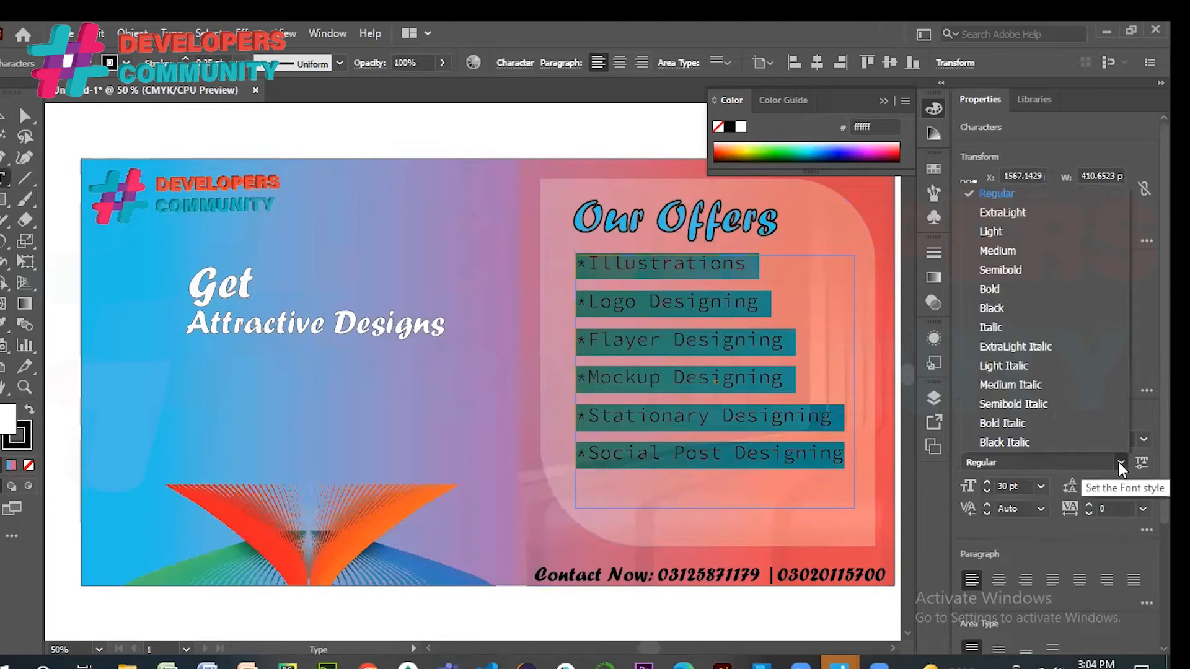
left_click(995, 289)
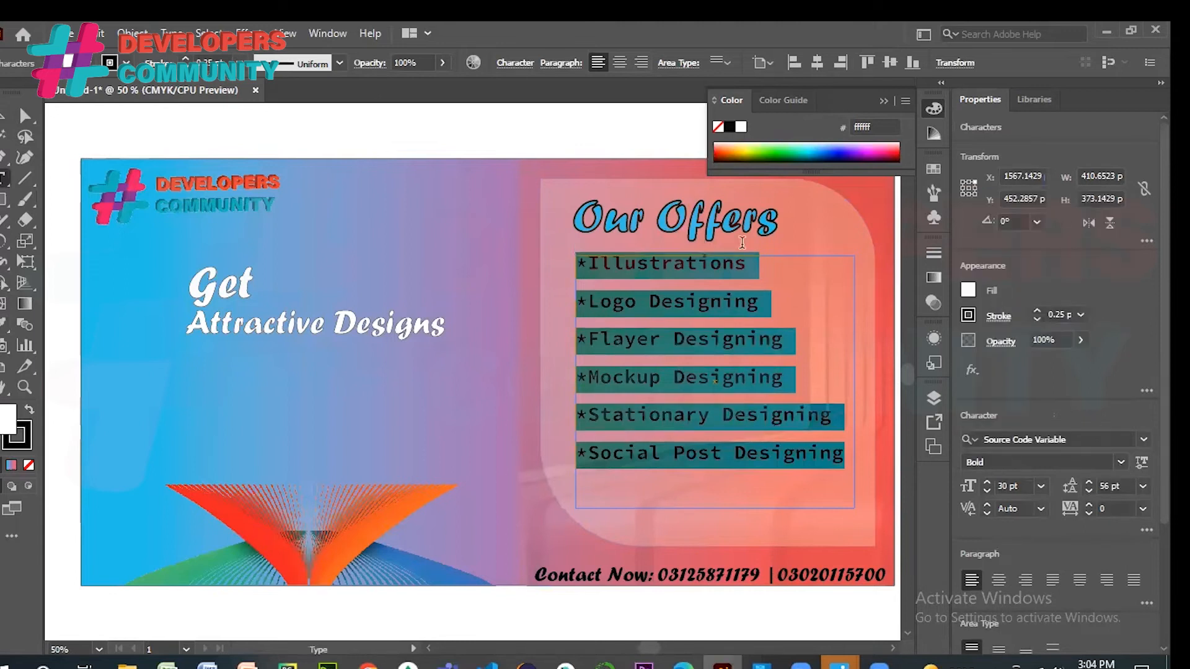
left_click(24, 115)
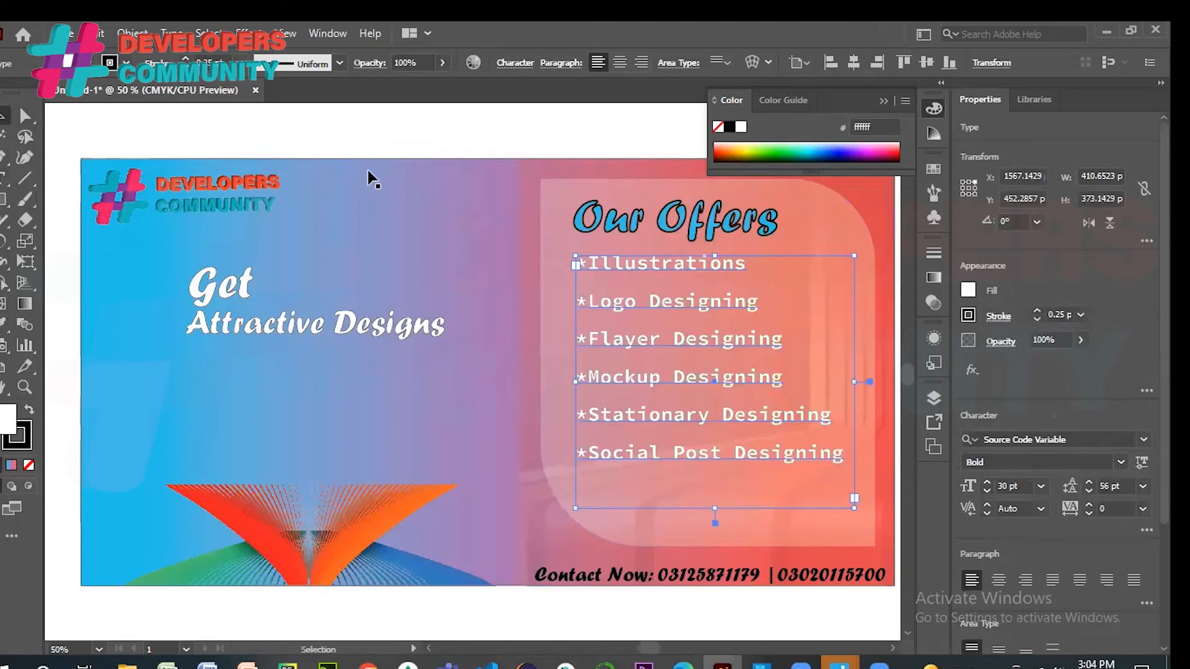
- Apply the banner background's gradient fill and 1 pt stroke to all the offers list text with the Eyedropper
double_click(592, 308)
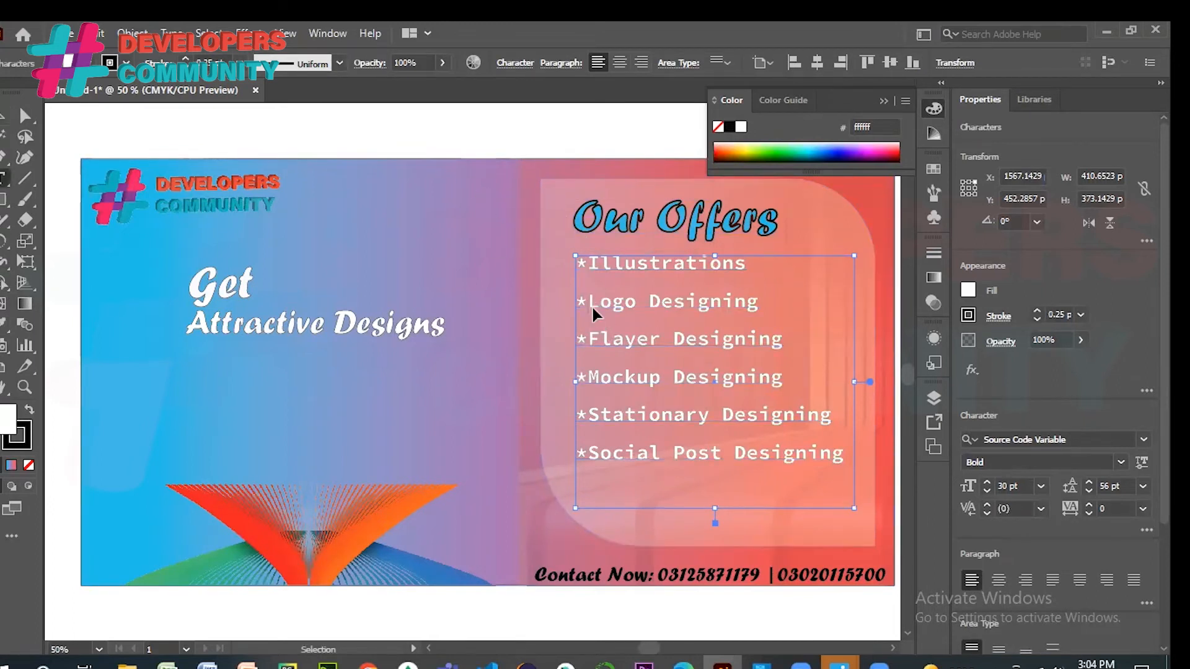
key("ctrl+a")
left_click(5, 324)
left_click(98, 355)
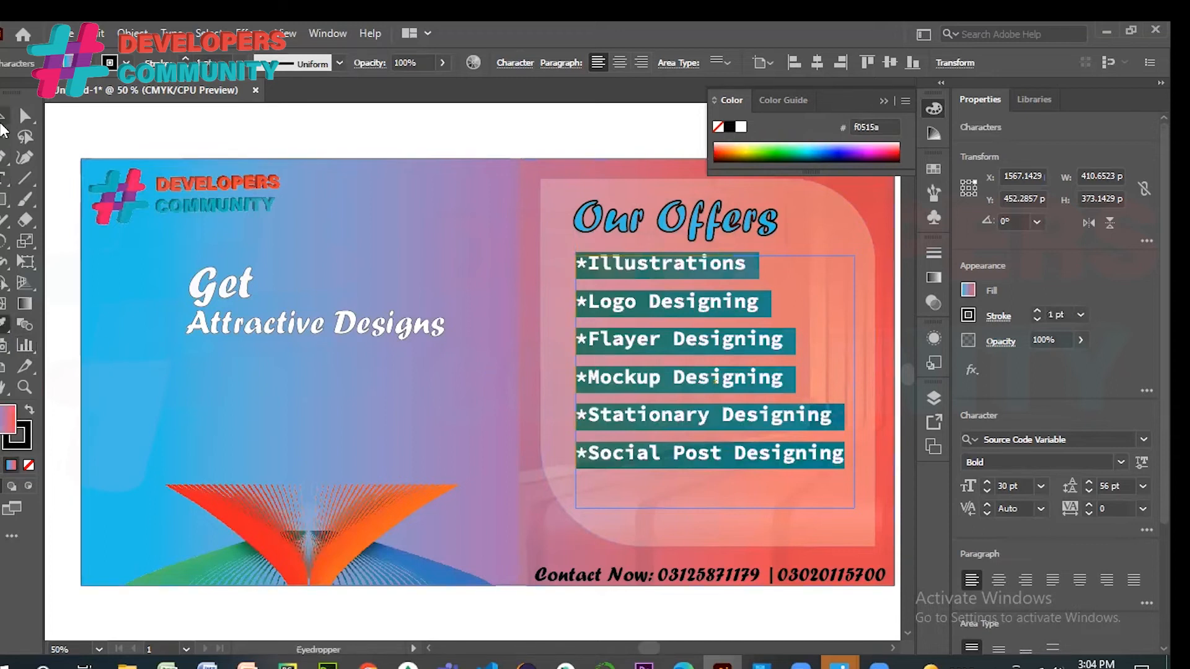
key("v")
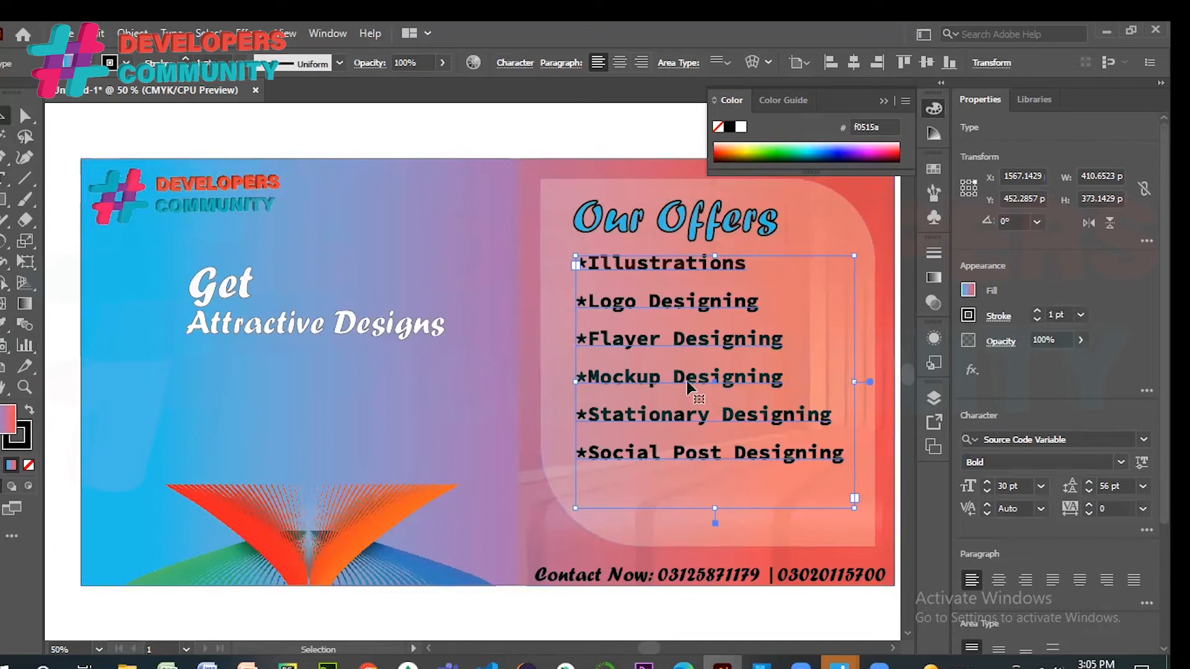
left_click(645, 368)
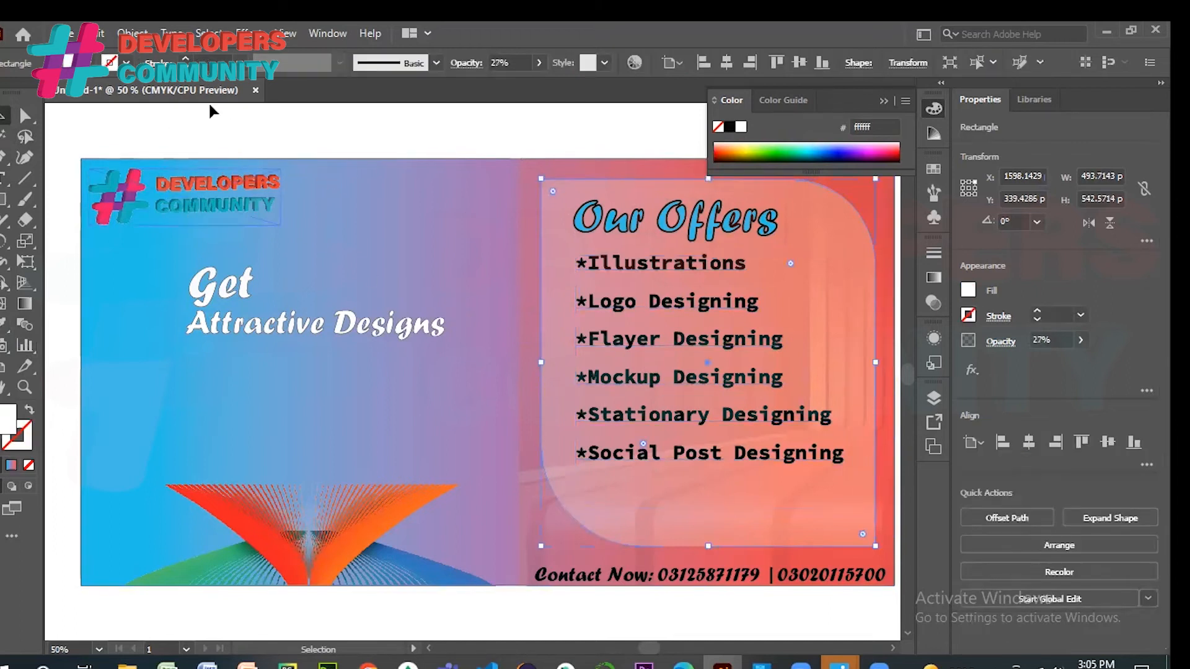
- Replace the offers list's black stroke with an off-white f9f7f7 stroke of 1 pt and deselect the list
left_click(653, 307)
double_click(653, 307)
key("ctrl+a")
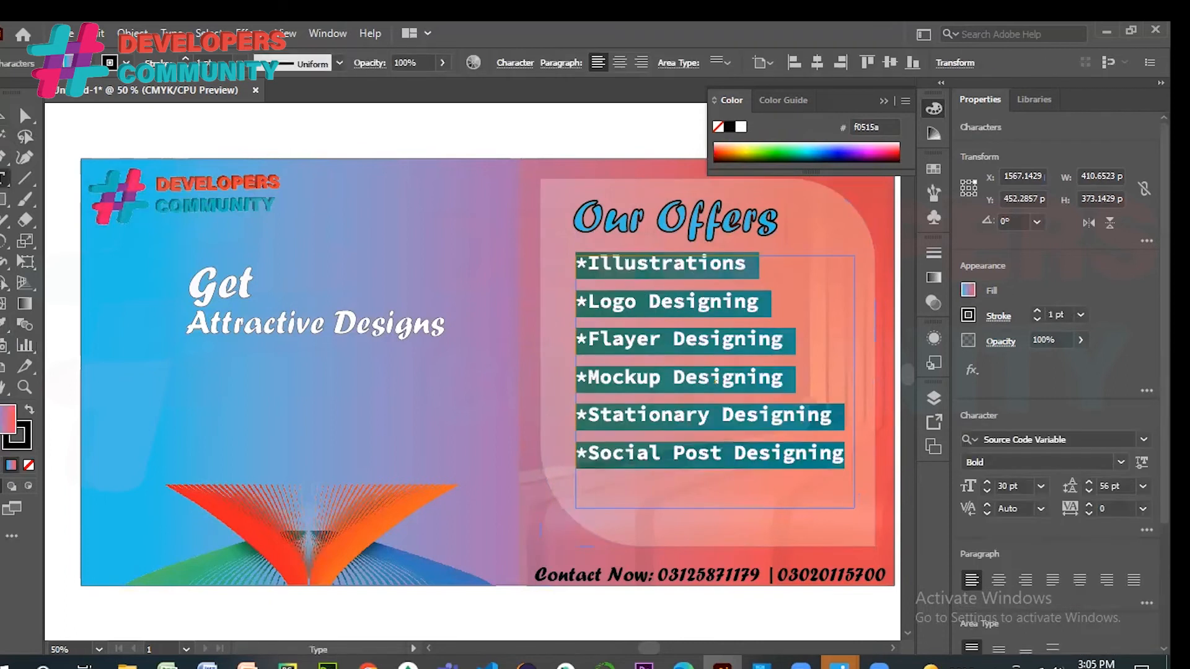
left_click(22, 435)
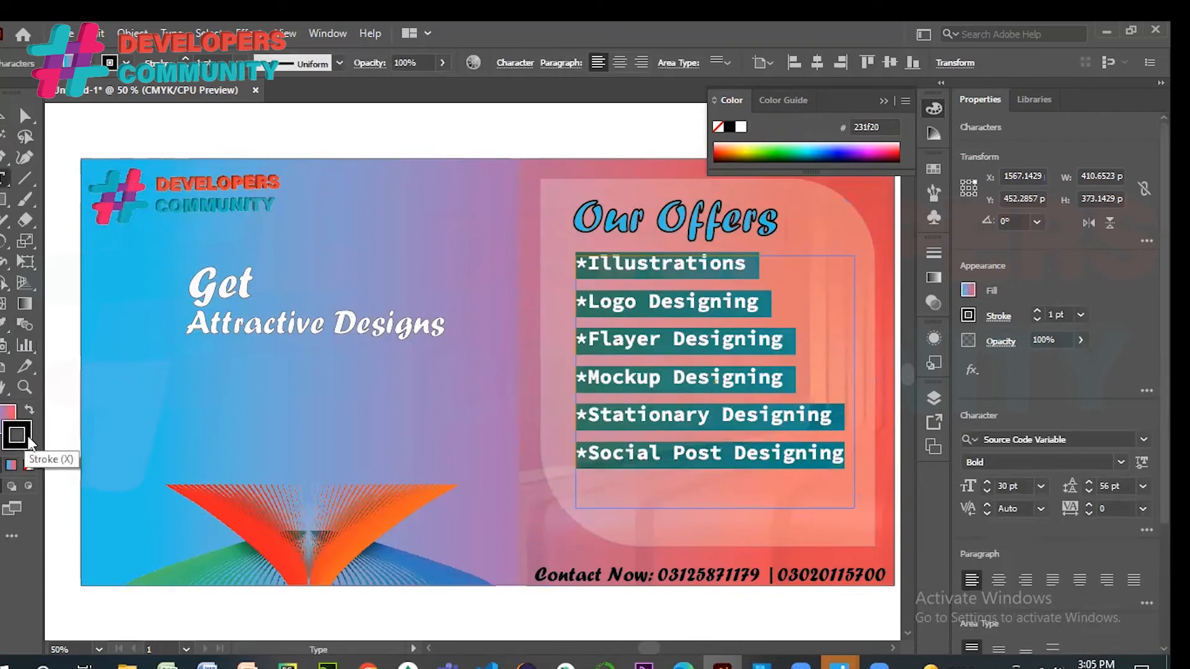
left_click(28, 467)
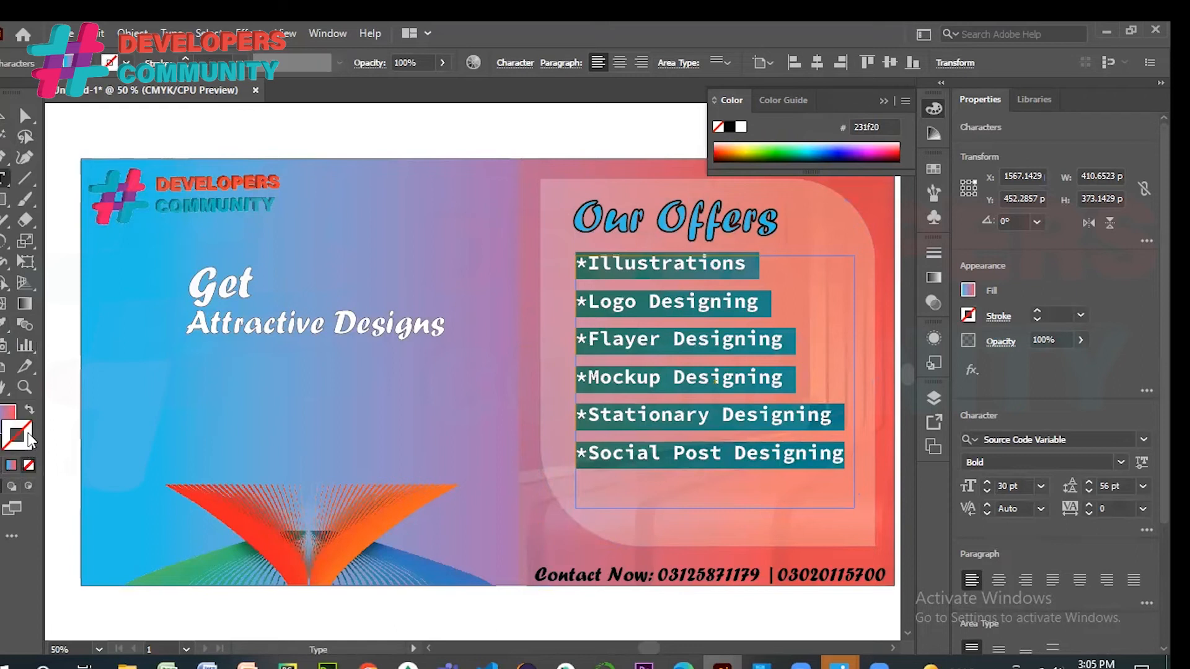
double_click(28, 439)
left_click_drag(292, 327, 261, 312)
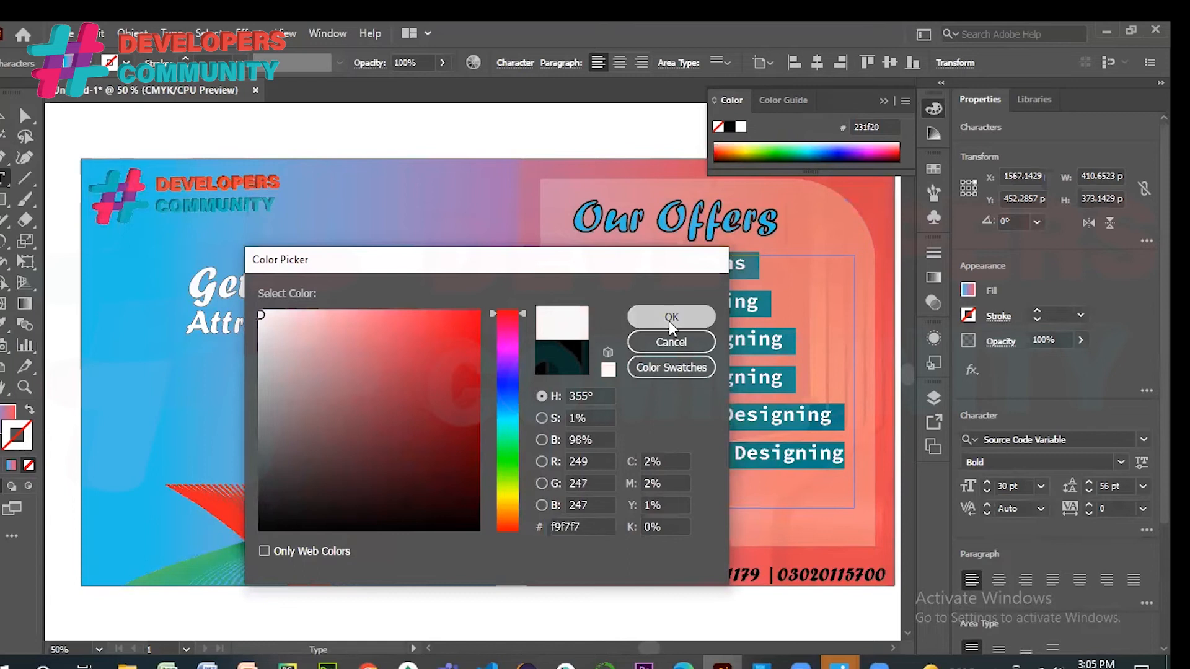
left_click(669, 318)
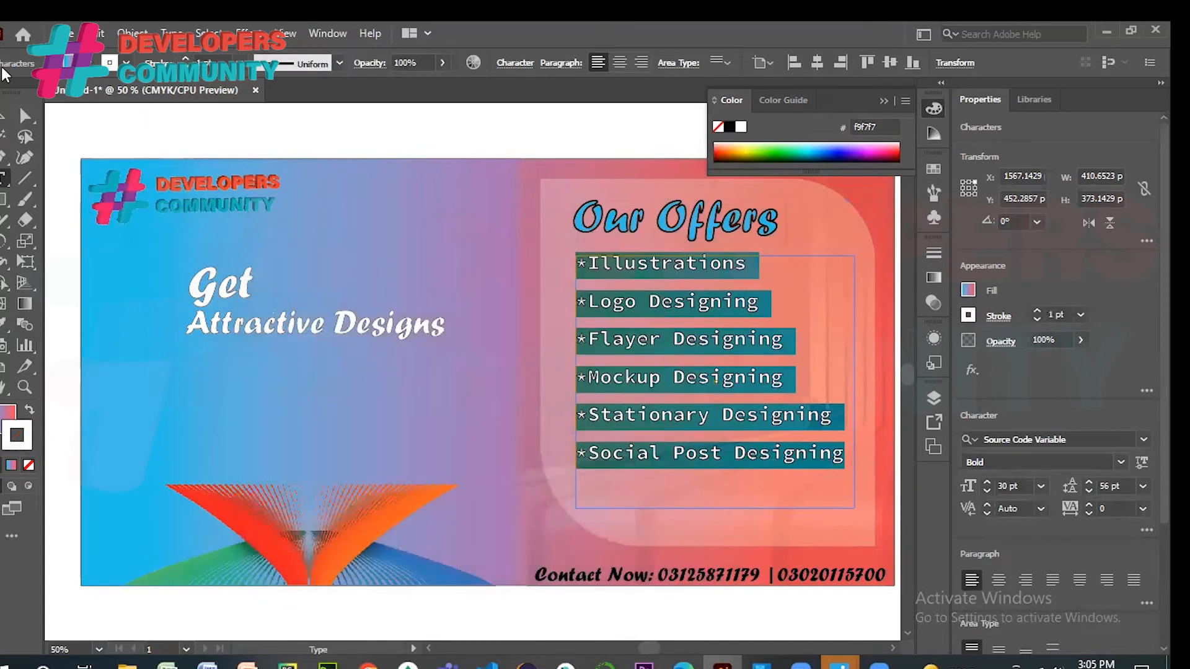
left_click(4, 116)
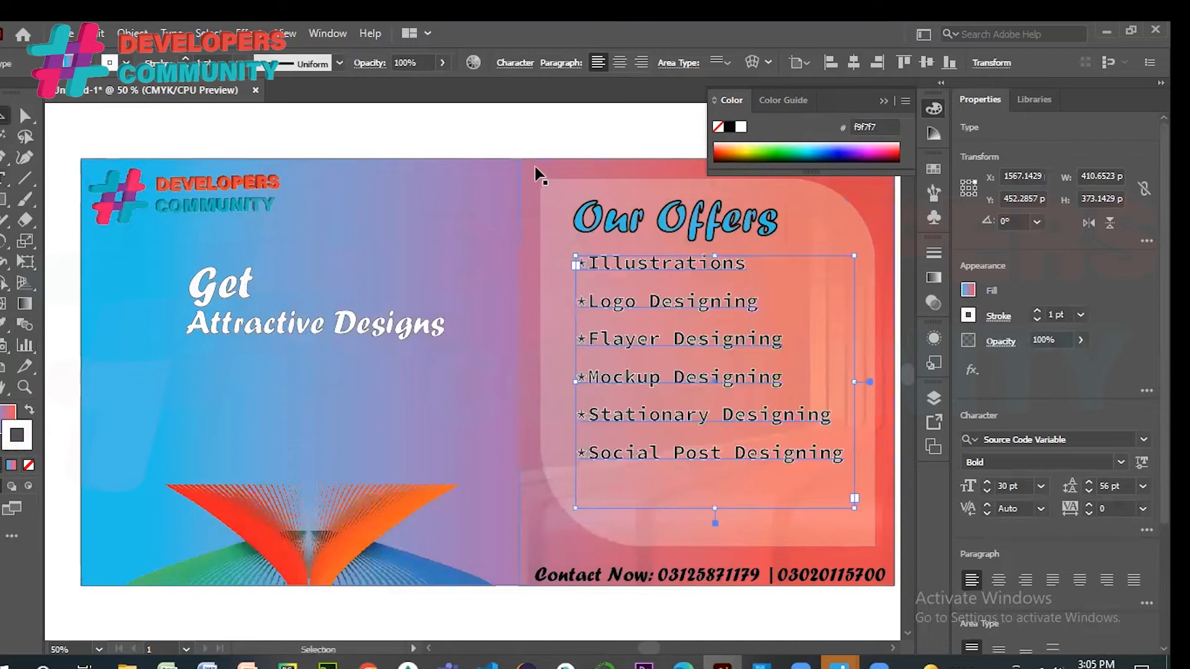
left_click(553, 136)
- Move the "Our Offers" heading slightly down and shift the list down to about X 1564 pt, Y 473 pt
left_click_drag(644, 353, 645, 356)
left_click(577, 129)
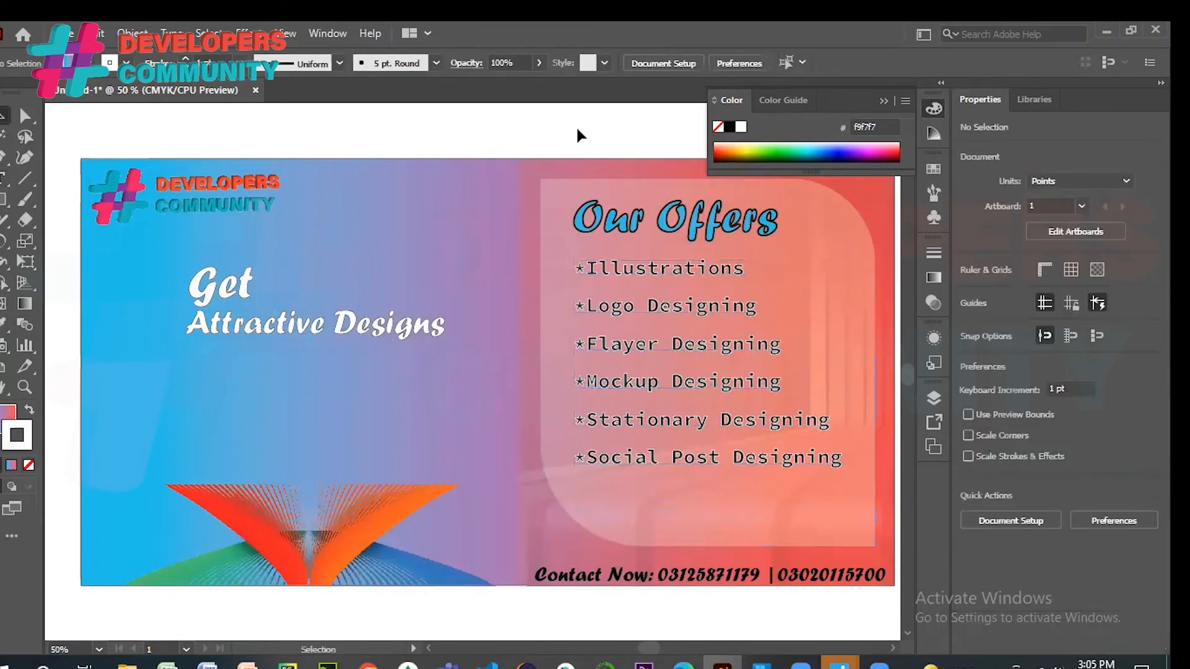
left_click_drag(626, 216, 627, 218)
left_click(635, 308)
left_click_drag(634, 307, 636, 314)
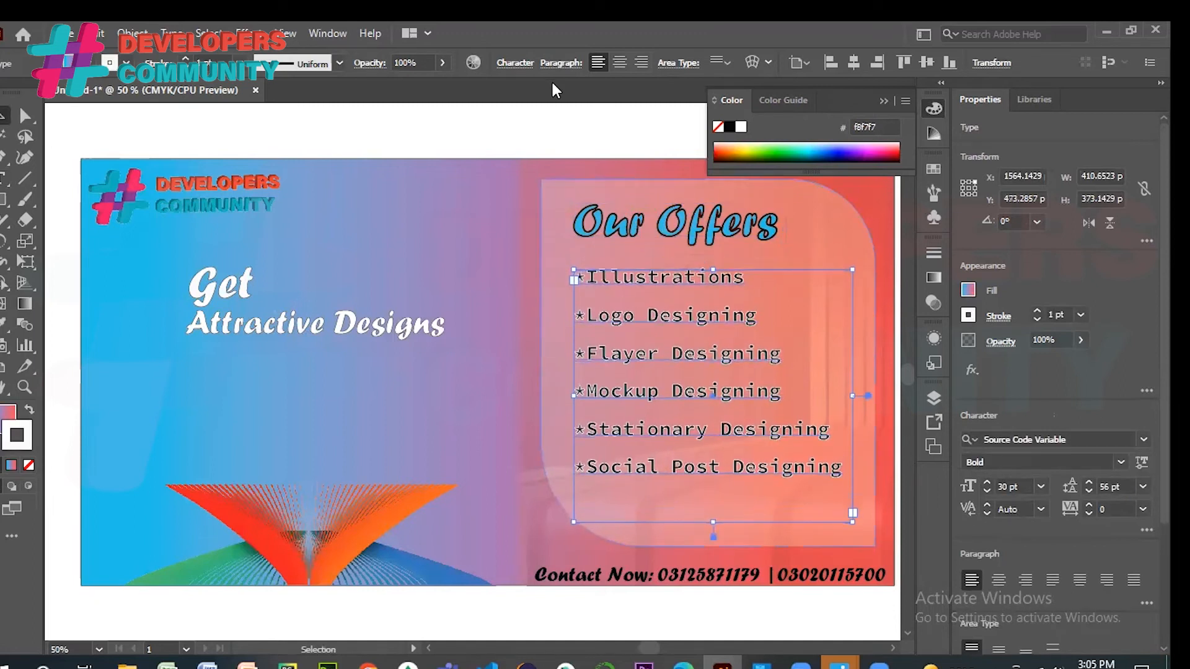
left_click(546, 122)
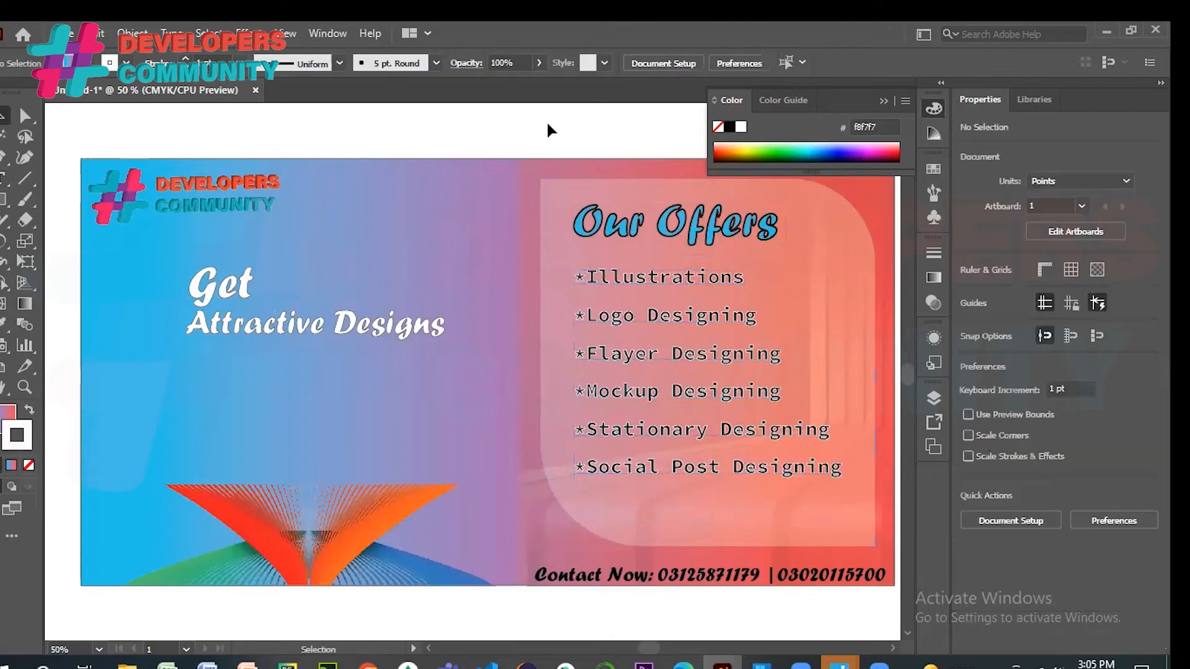
- Give the whole "Contact Now" line a near-white fffdfd stroke of 1 pt and deselect it
left_click(615, 573)
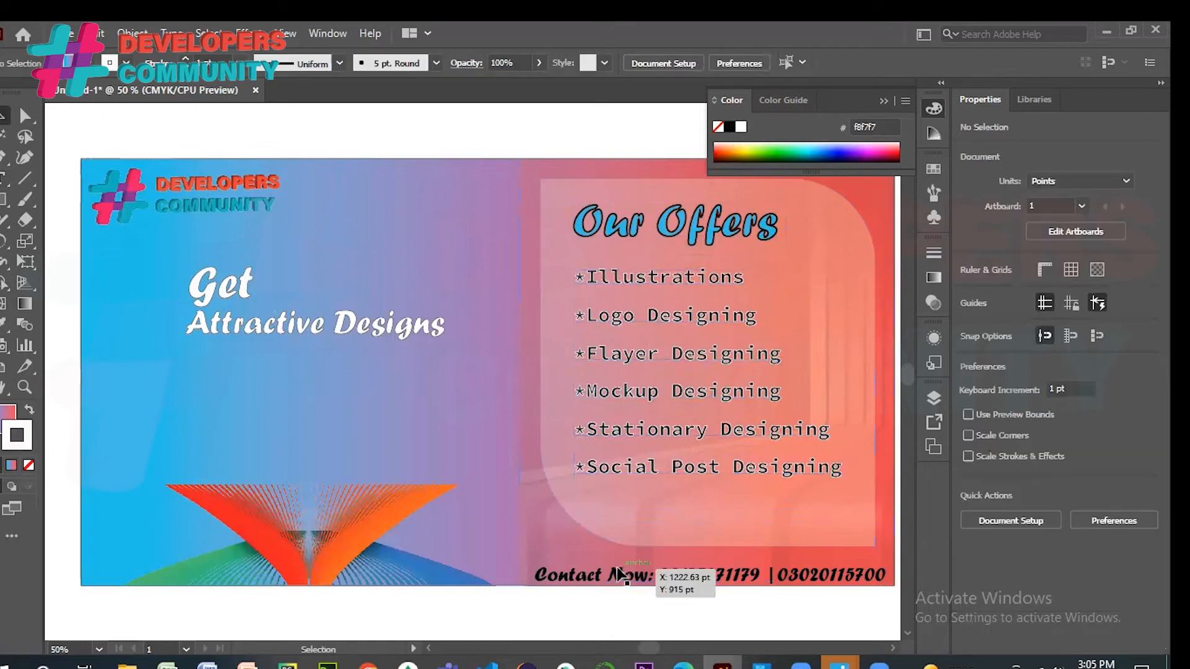
triple_click(613, 573)
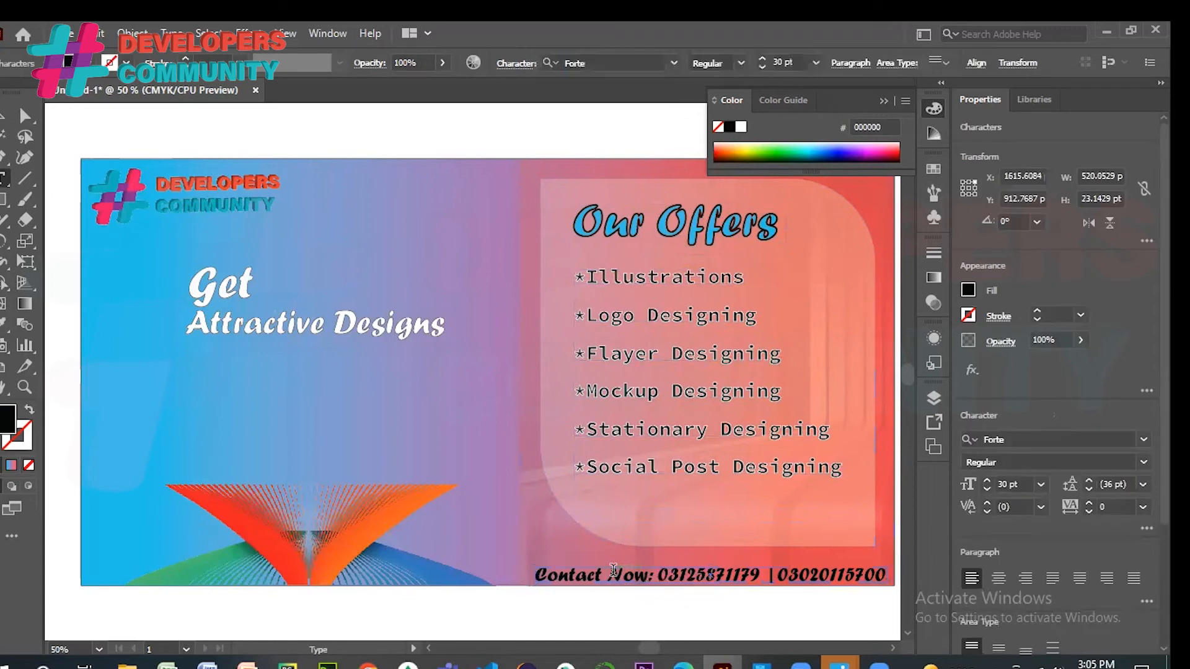
double_click(19, 438)
left_click_drag(289, 326, 261, 311)
left_click(648, 318)
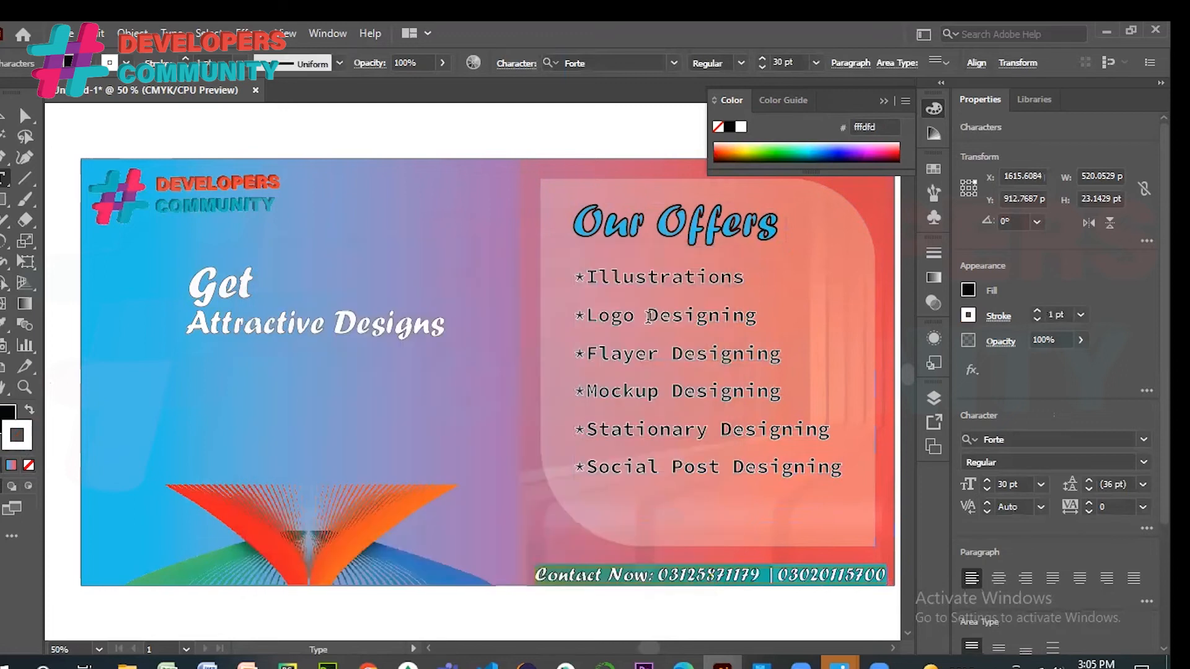
left_click(3, 117)
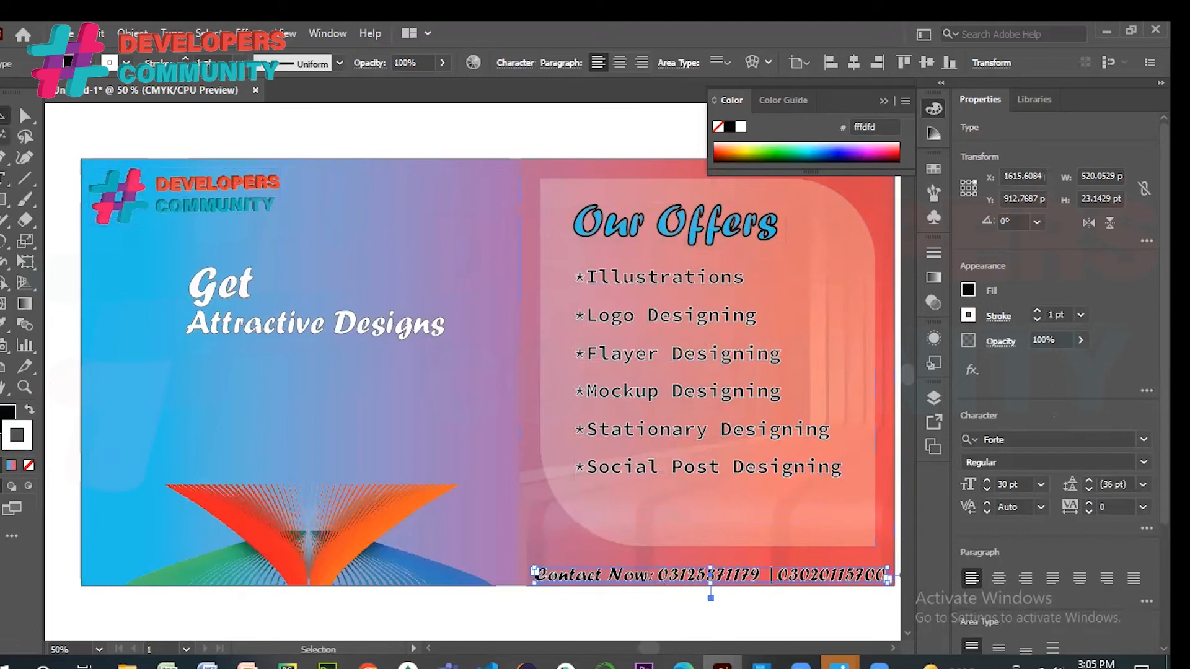
left_click(82, 146)
- Duplicate the "Attractive Designs" line directly below itself and replace the copy's text with "by #Developers Community"
left_click(359, 335)
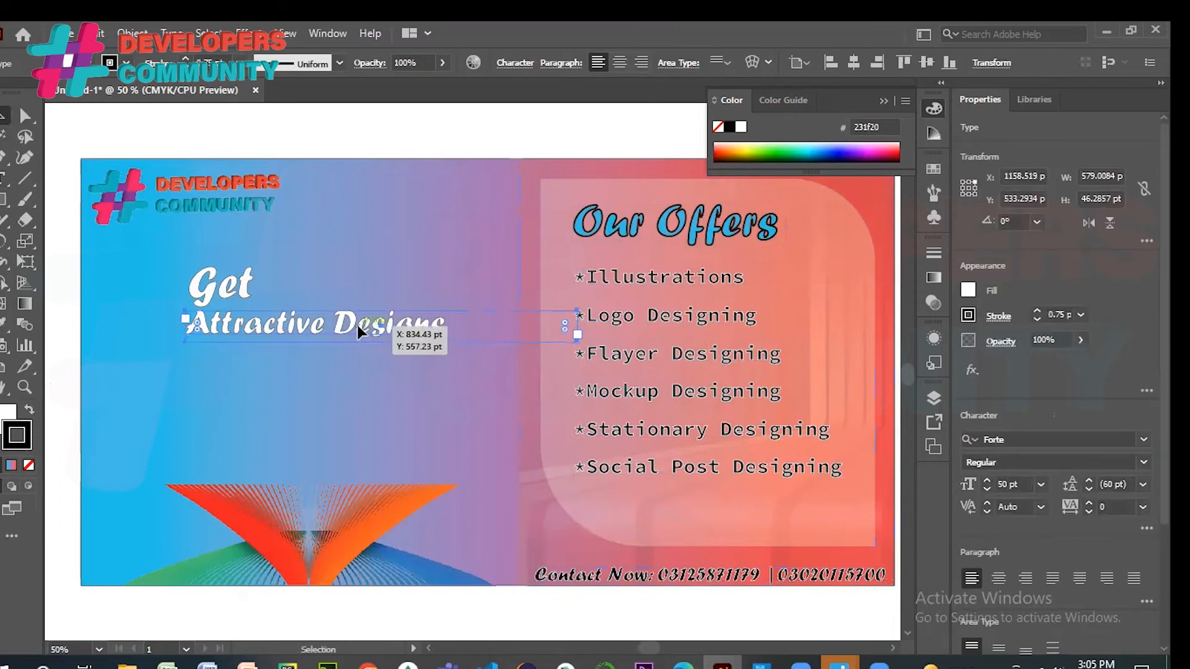
left_click_drag(359, 335, 241, 362)
triple_click(241, 359)
key("BackSpace")
type("By")
key("BackSpace")
key("BackSpace")
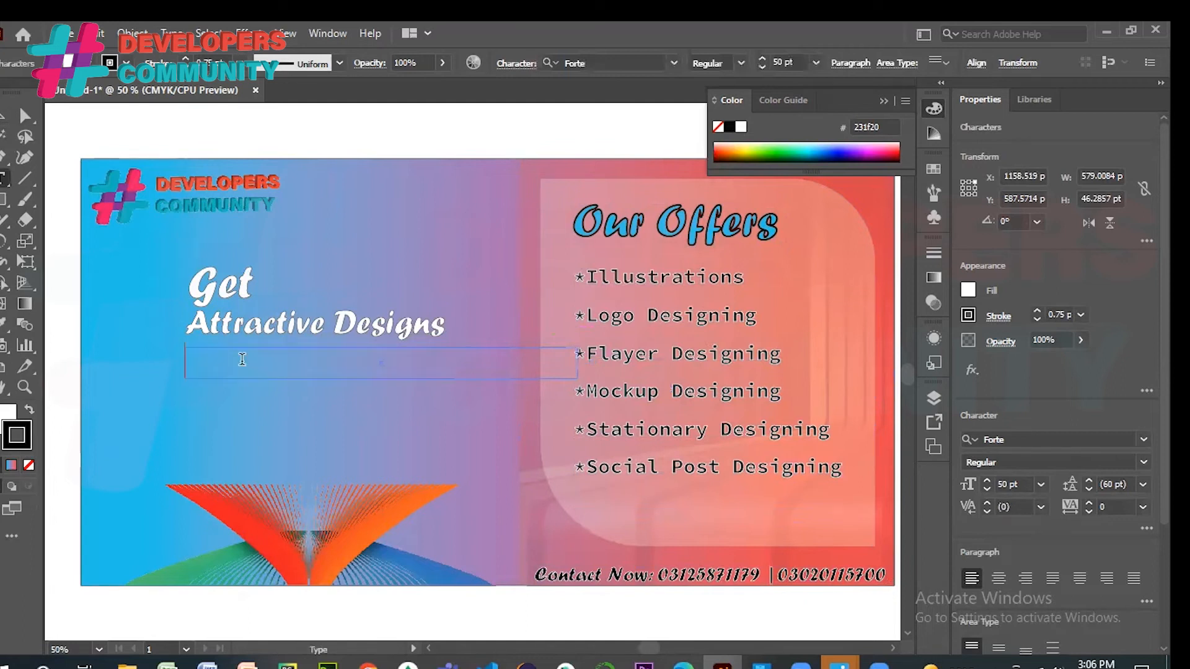
type("By #Developers Co")
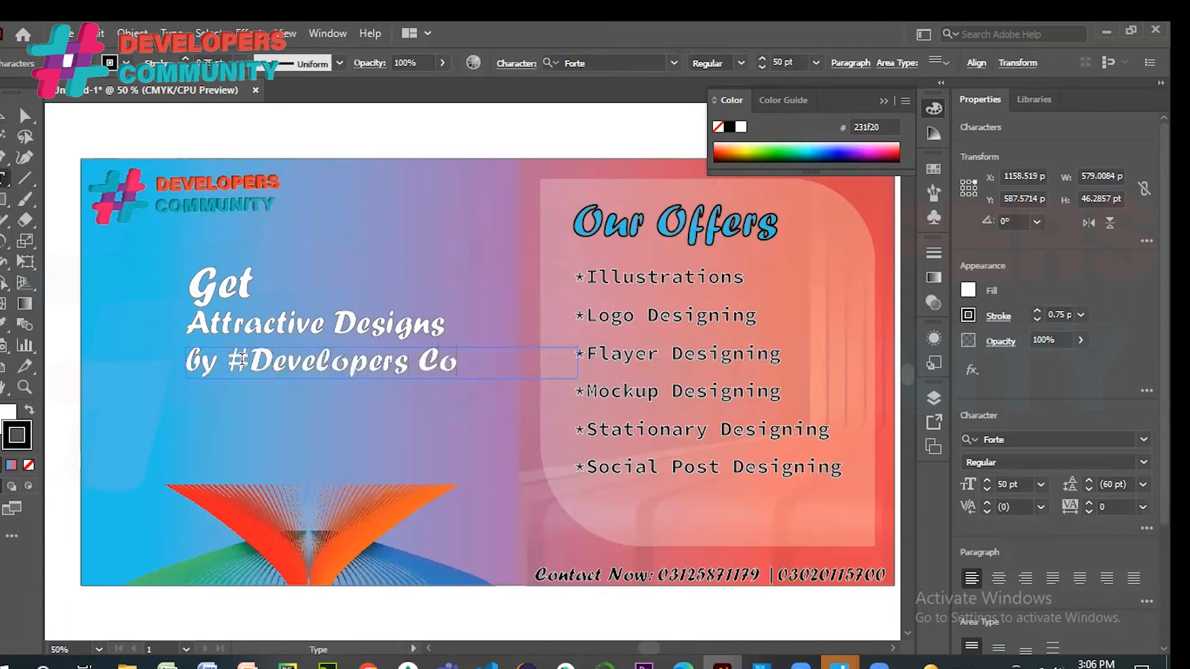
type("mmuni-")
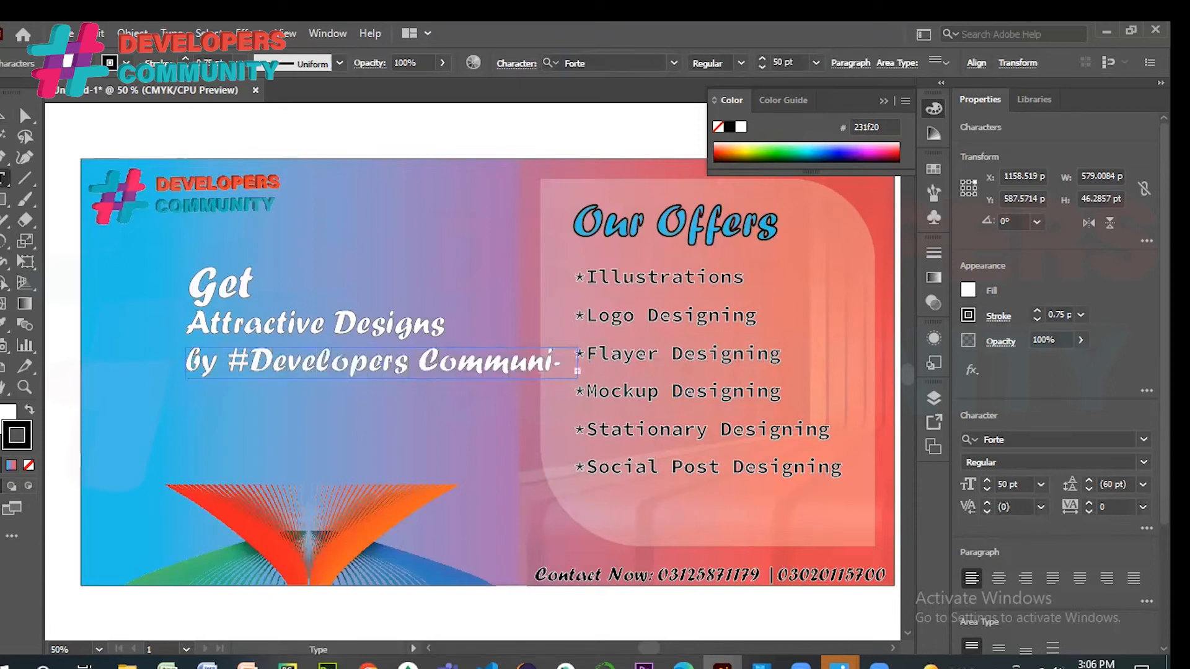
key("Escape")
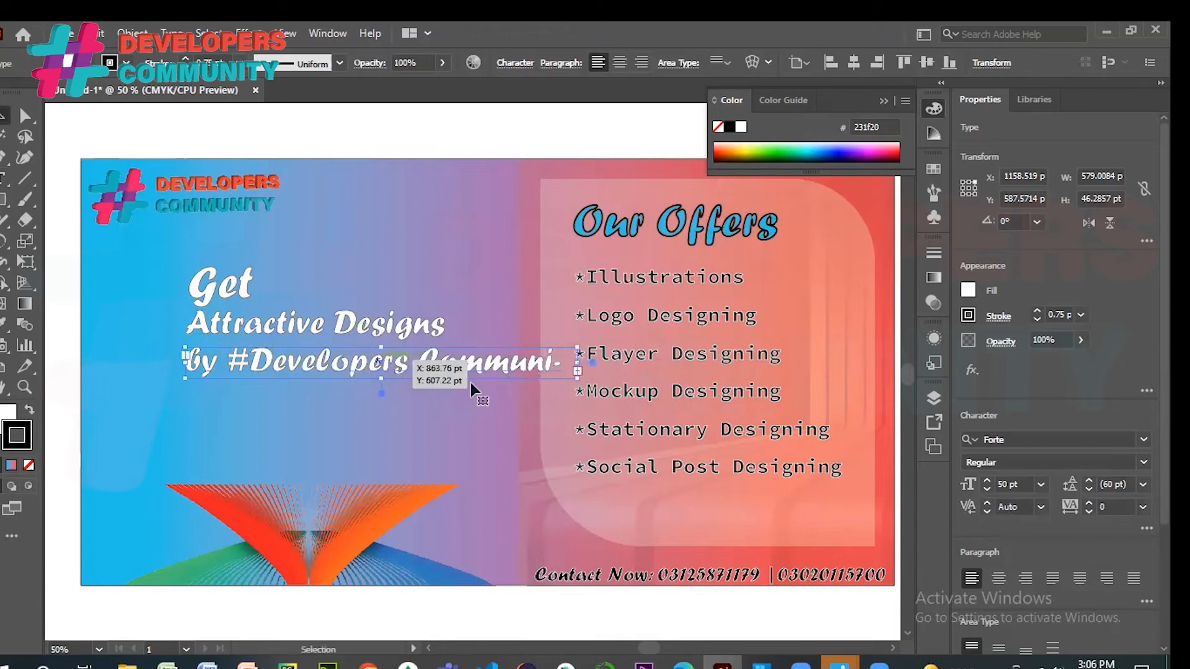
- Set the font size of the "by #Developers Community" line to 33 pt
left_click(987, 492)
left_click(987, 493)
left_click(987, 493)
left_click(987, 493)
left_click(986, 492)
left_click(986, 493)
left_click(987, 492)
left_click(987, 493)
left_click(986, 492)
left_click(987, 493)
left_click(986, 493)
left_click(987, 493)
left_click(987, 493)
left_click(987, 493)
left_click(987, 493)
left_click(987, 493)
left_click(987, 493)
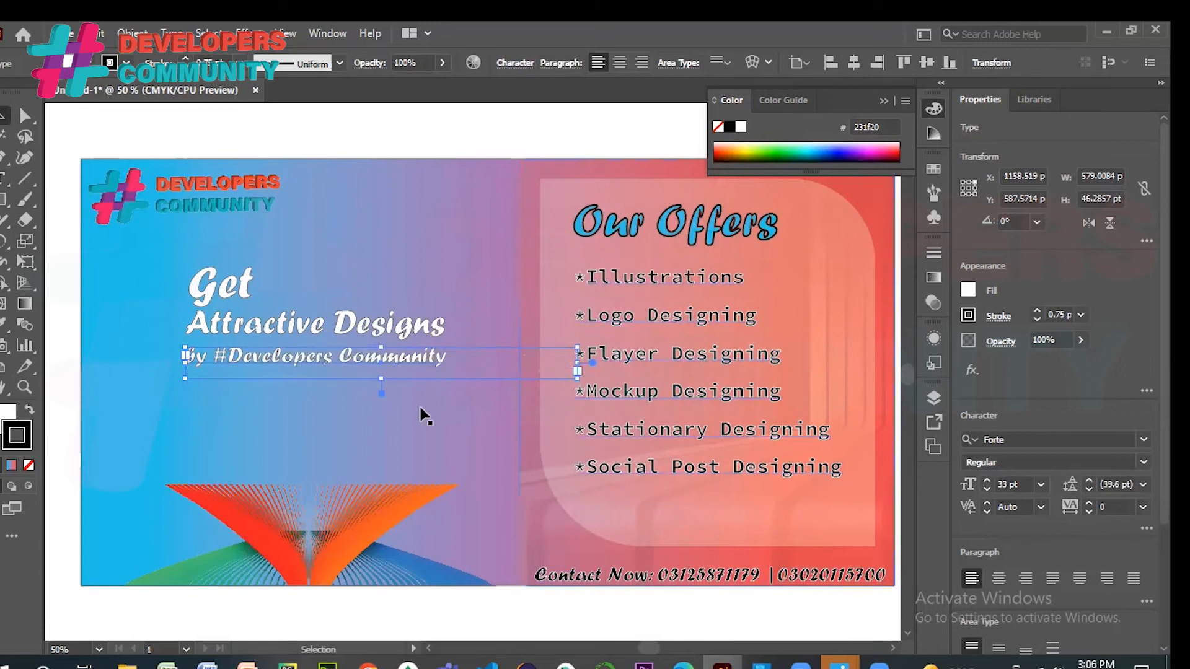
- Nudge the "by #Developers Community" line up close beneath "Attractive Designs" and slightly left, to about X 1157 pt, Y 572 pt
left_click(358, 411)
left_click(314, 358)
key("Up")
key("Up")
key("Up")
key("Up")
key("Up")
key("Up")
key("Up")
key("Up")
key("Up")
key("Up")
key("Up")
key("Up")
key("Up")
key("Up")
key("Up")
key("Up")
key("Up")
key("Up")
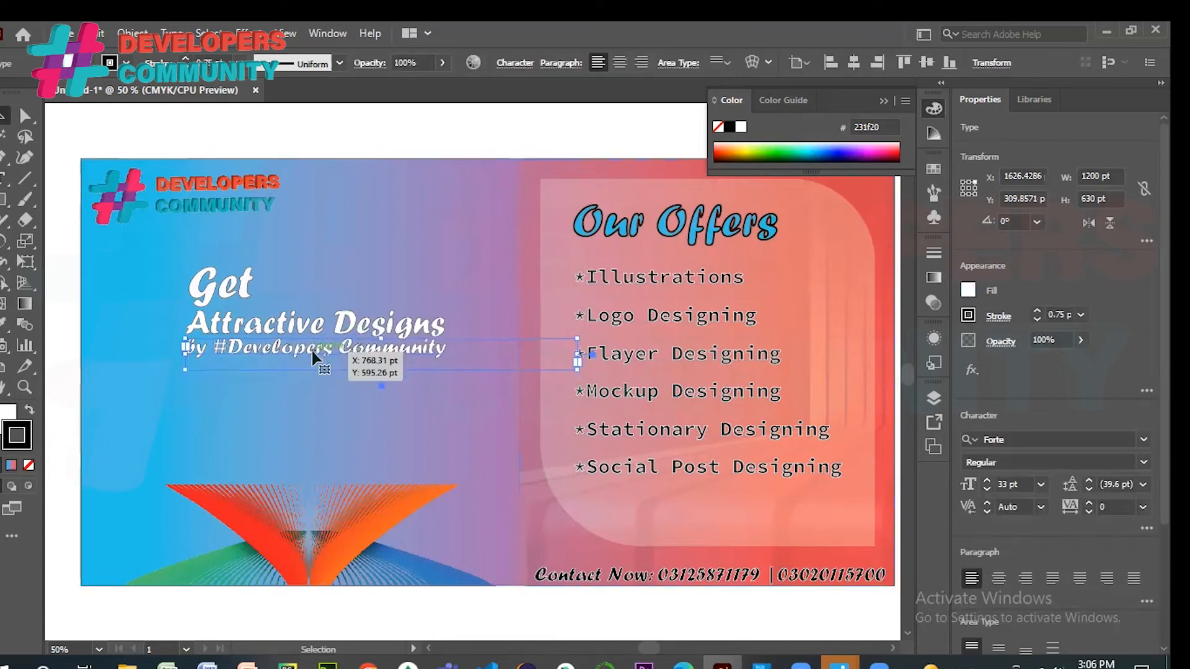
key("Left")
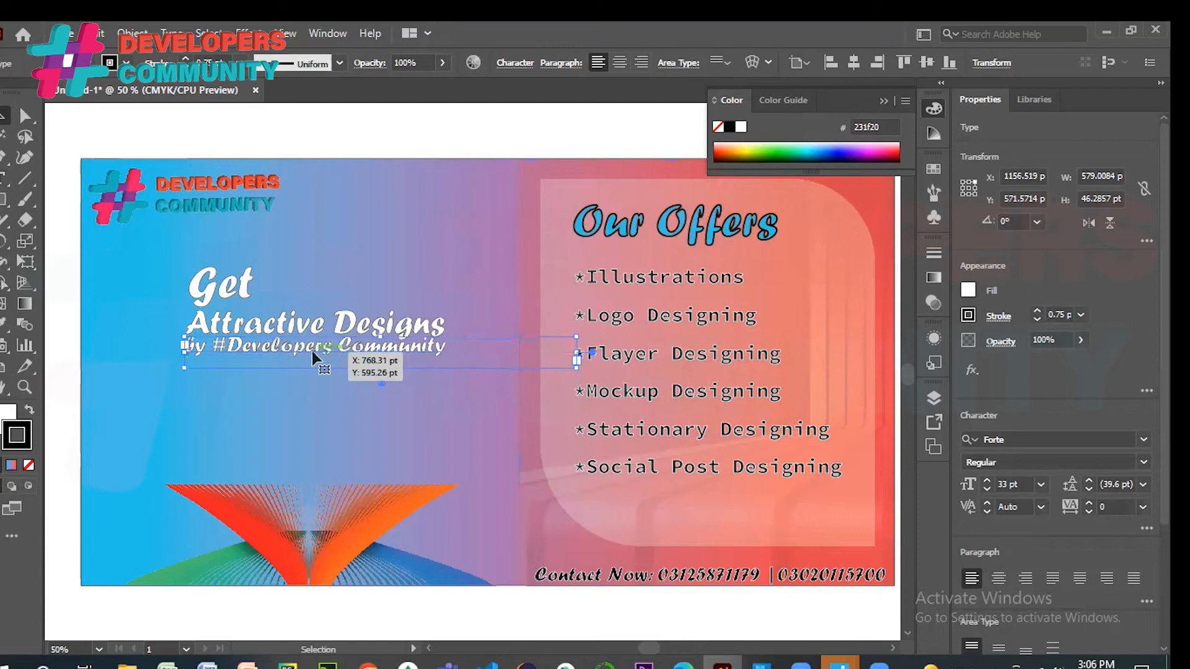
key("Left")
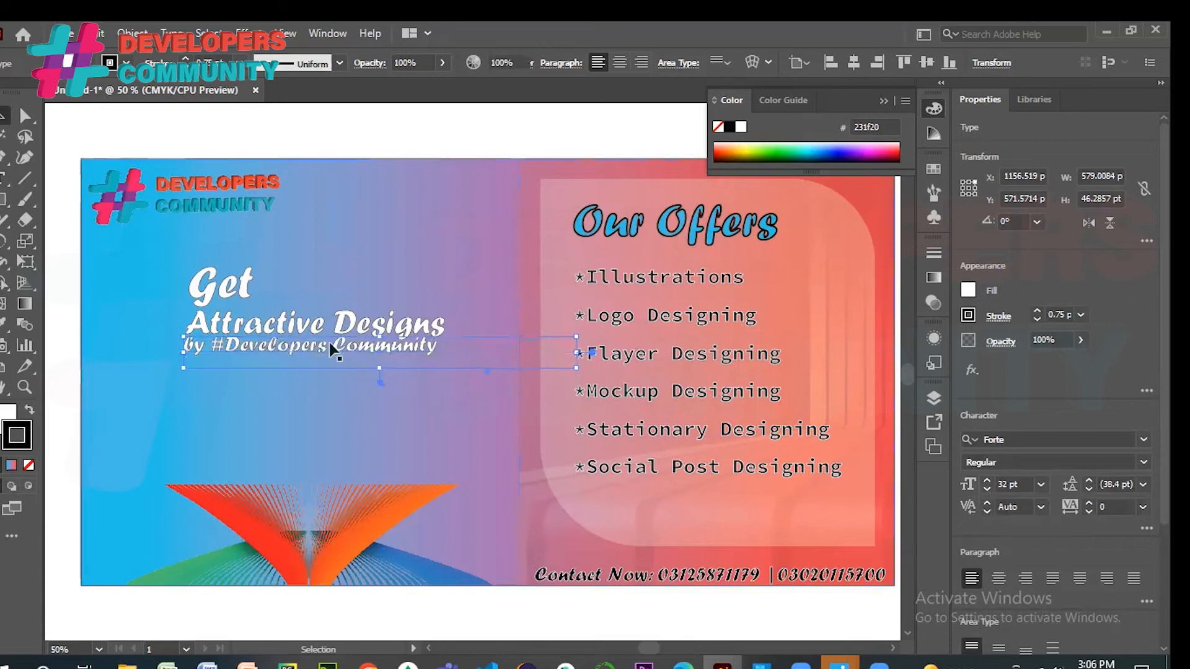
- Fine-tune the "by #Developers Community" line to about X 1158 pt, Y 574 pt at 33 pt size, and deselect it
left_click(297, 349)
left_click(297, 348)
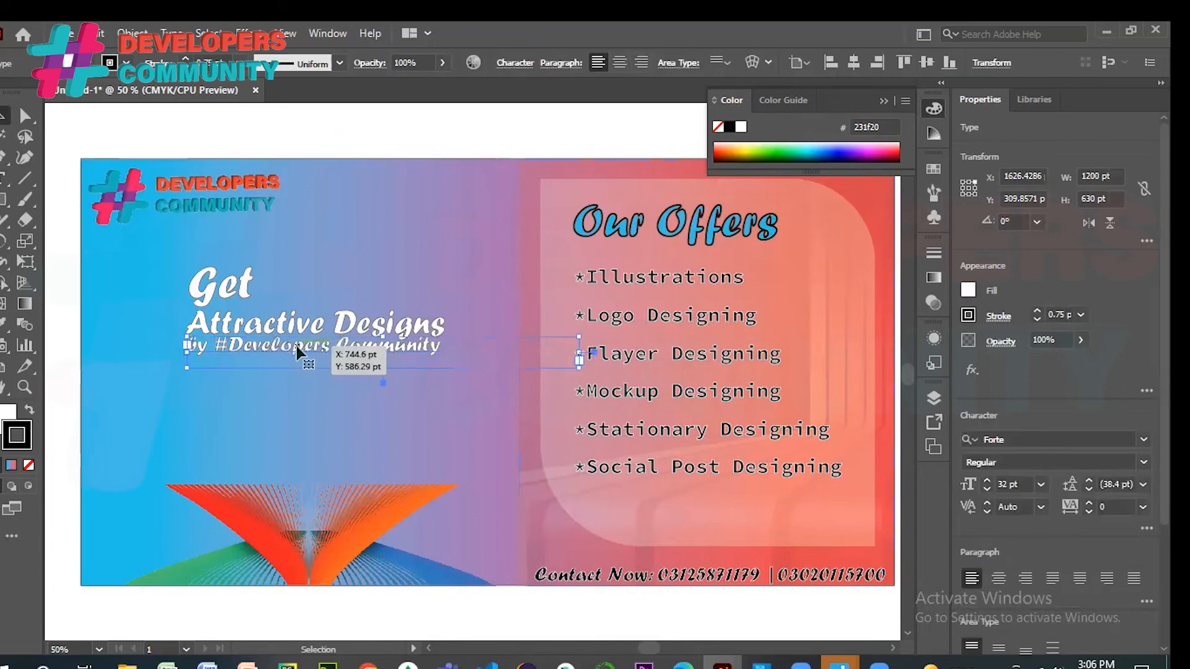
left_click_drag(297, 349, 298, 351)
left_click(986, 484)
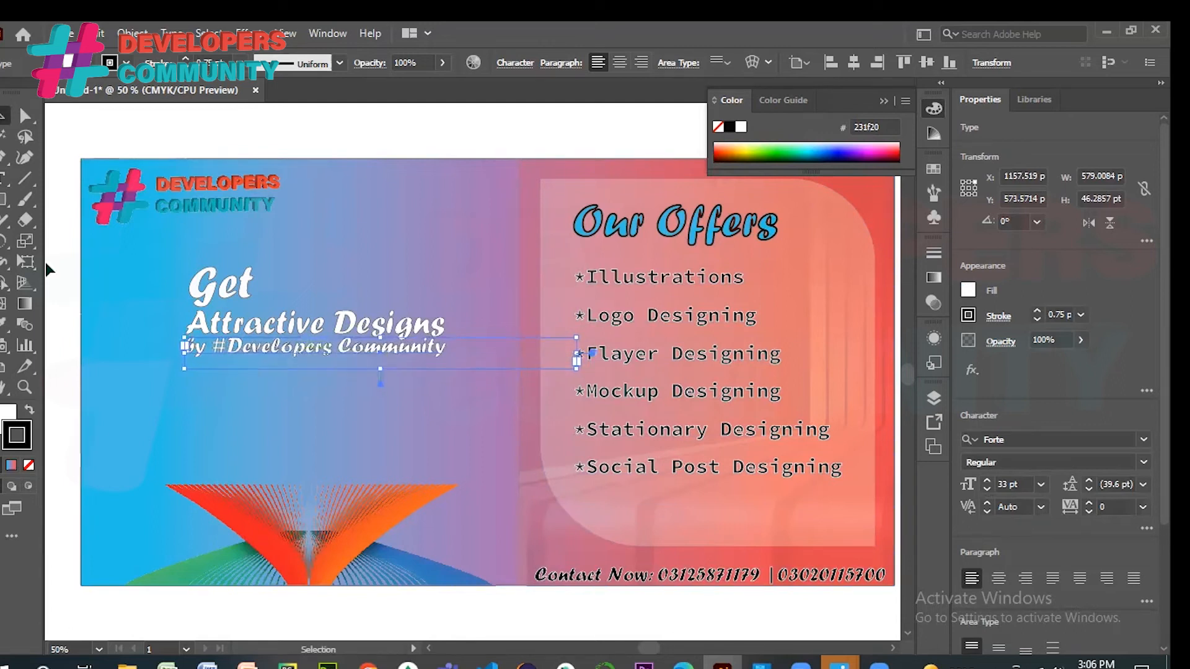
left_click(225, 140)
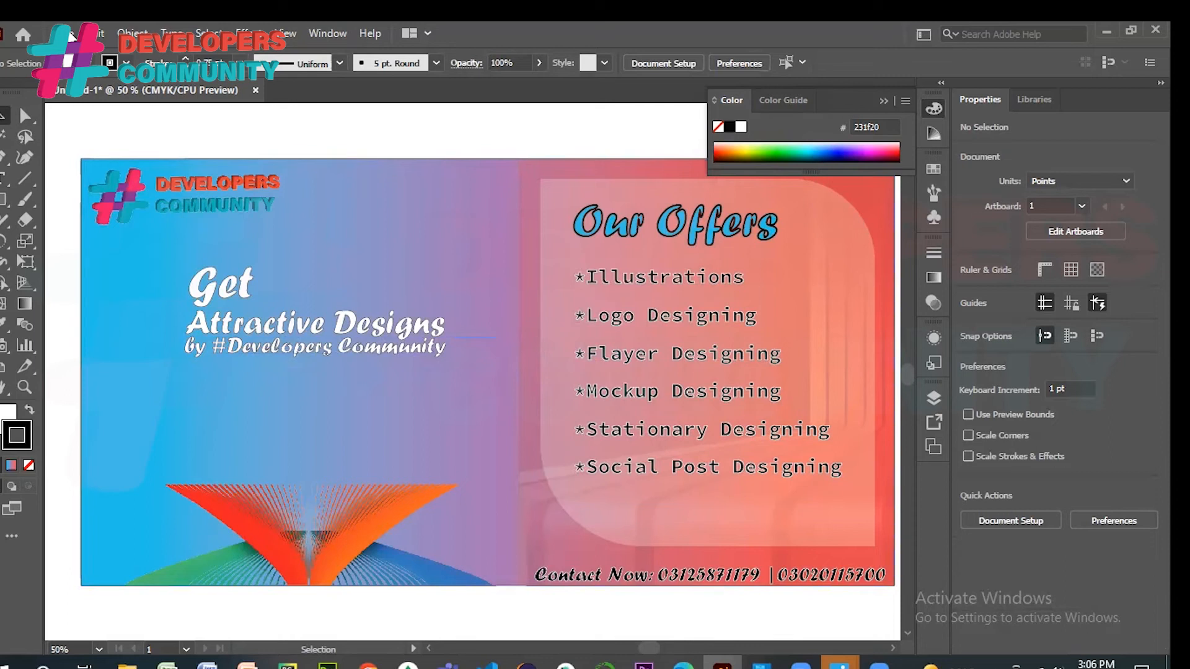
- Start placing files and browse to the Images folder inside Developers Community on the Development (D:) drive
key("alt+f")
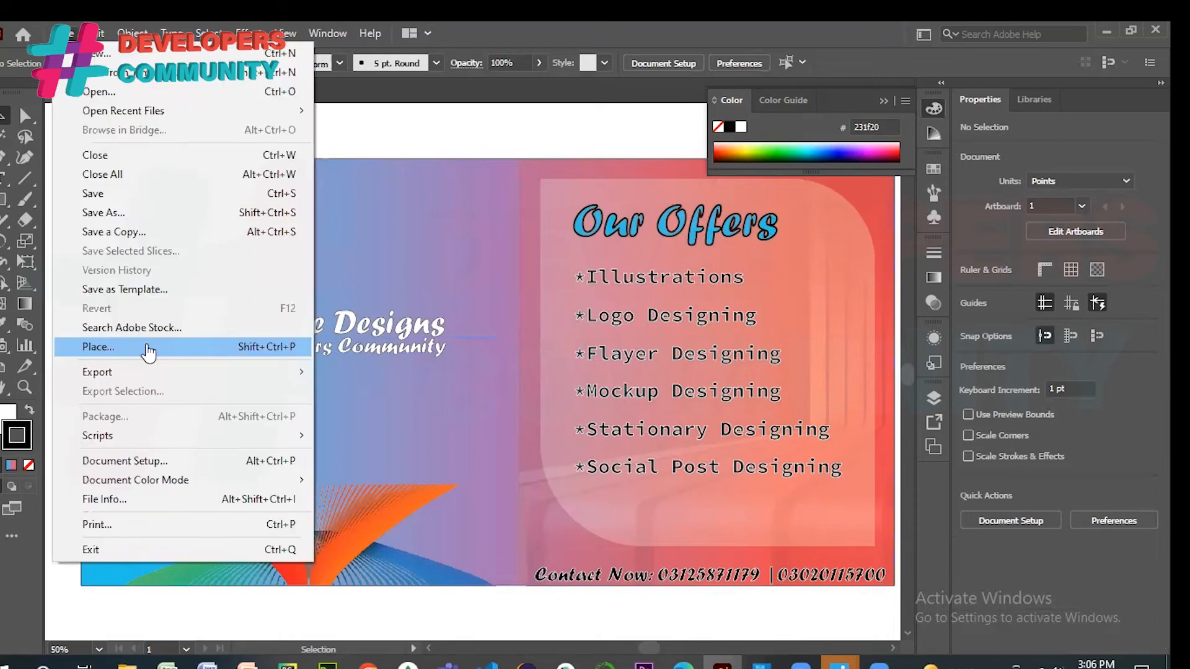
left_click(146, 348)
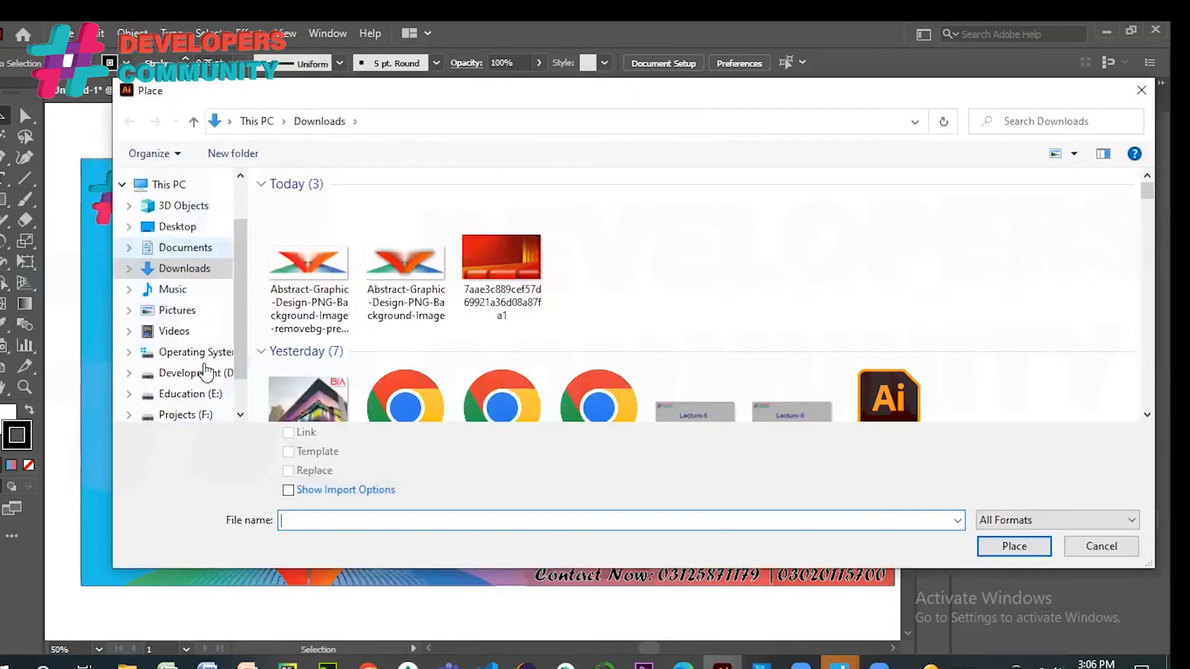
double_click(339, 313)
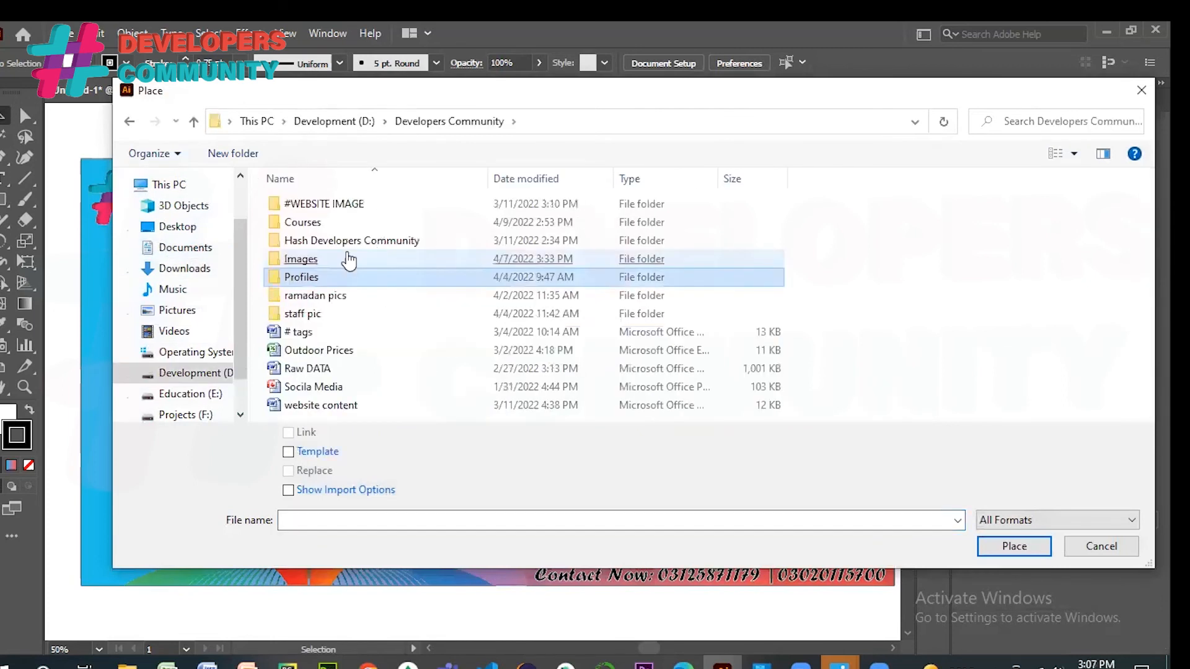
double_click(349, 260)
- Choose the images "29 march 2022", "course 1" and "main" together as linked files and load them for placing
left_click(1097, 361)
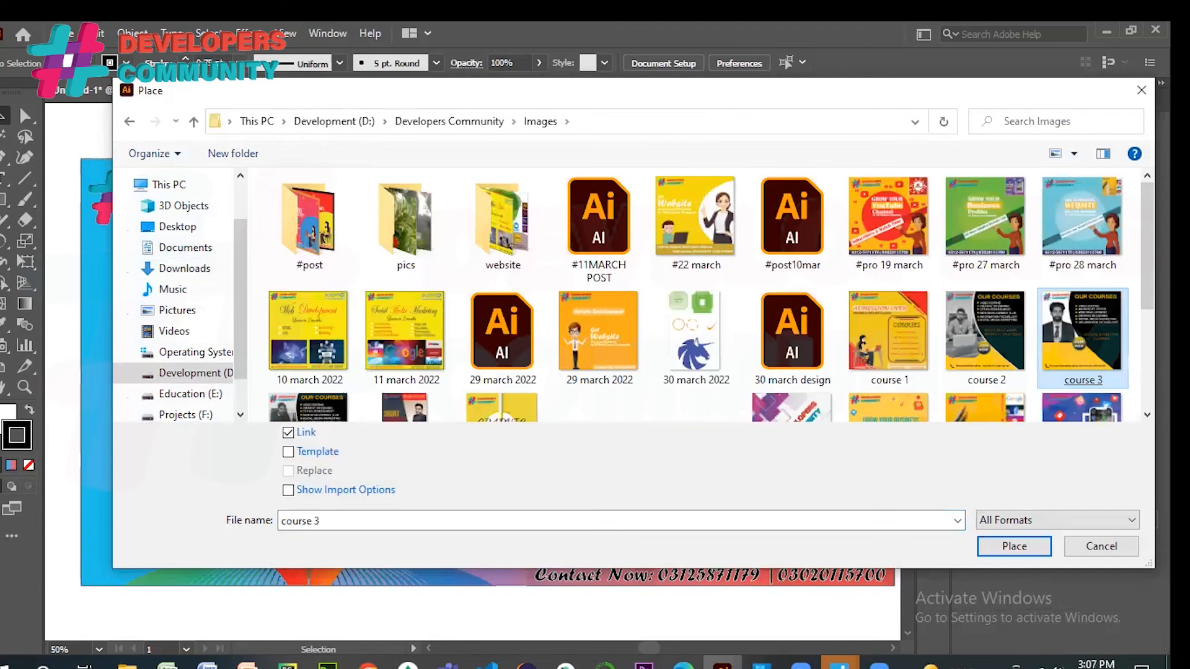
scroll(738, 409, "down", 1)
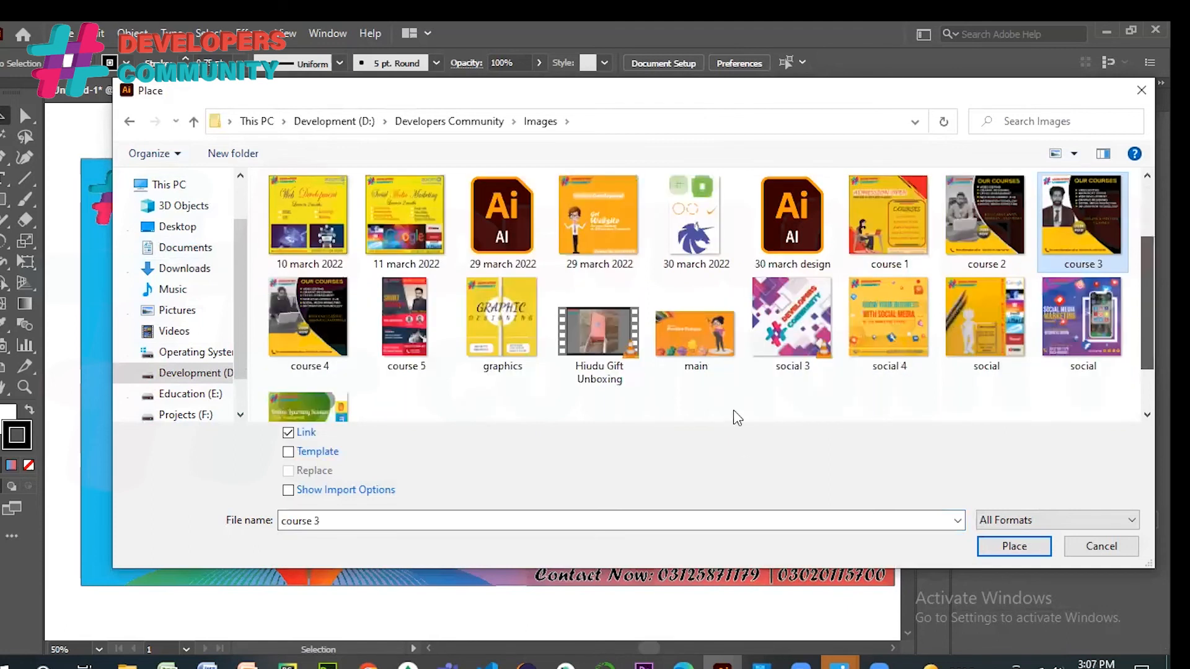
key("Up")
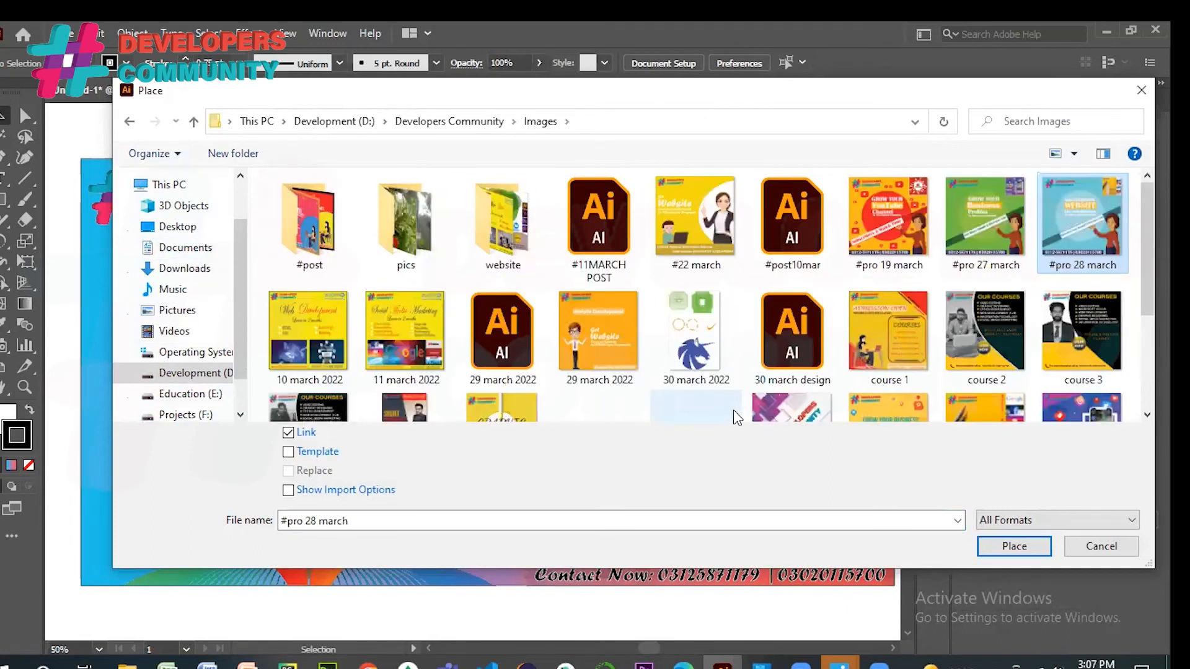
key("Left")
key("Left")
key("Left")
key("Down")
key("Left")
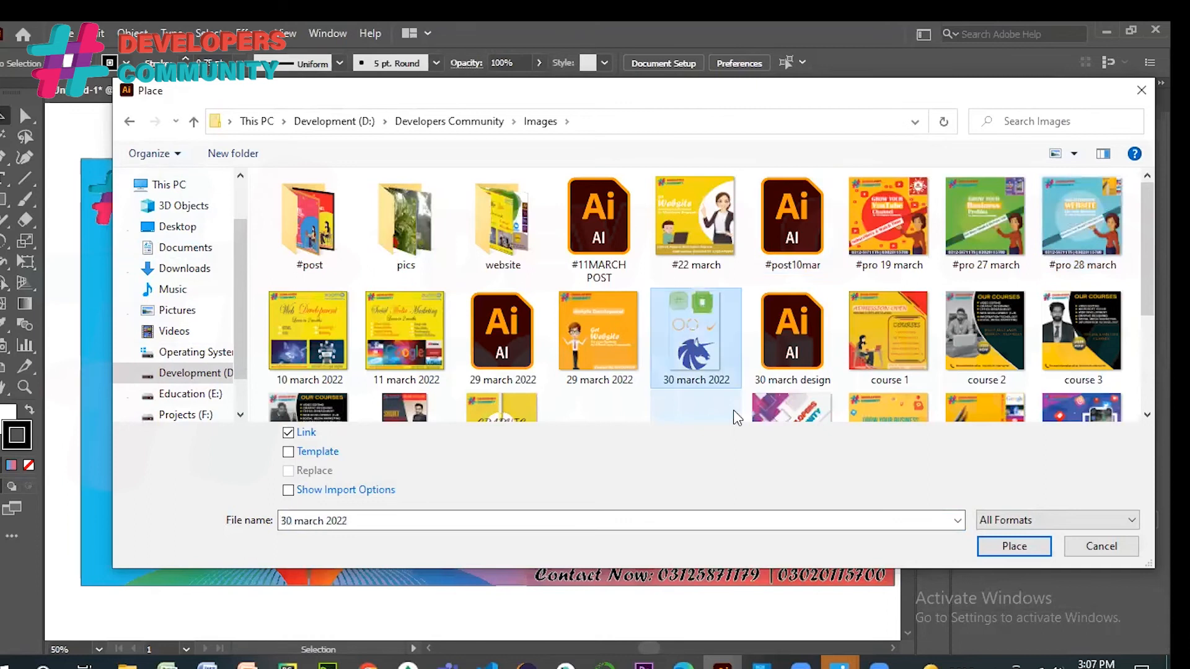
key("Left")
key("ctrl+Right")
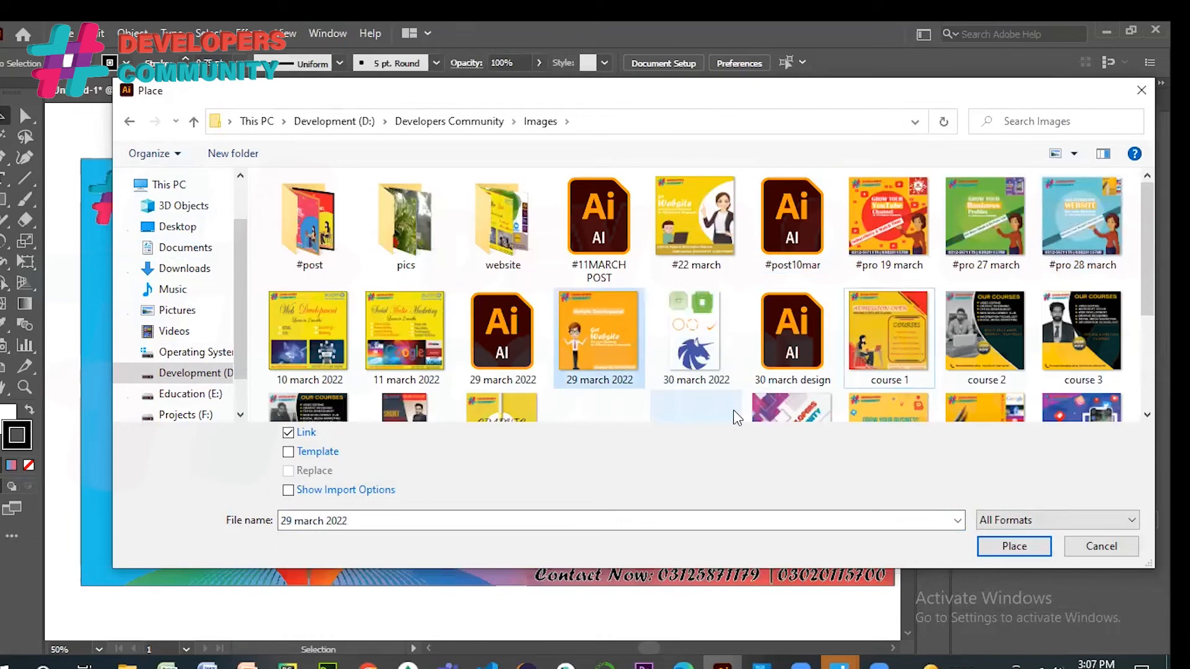
key("ctrl+space")
left_click(735, 416, "ctrl")
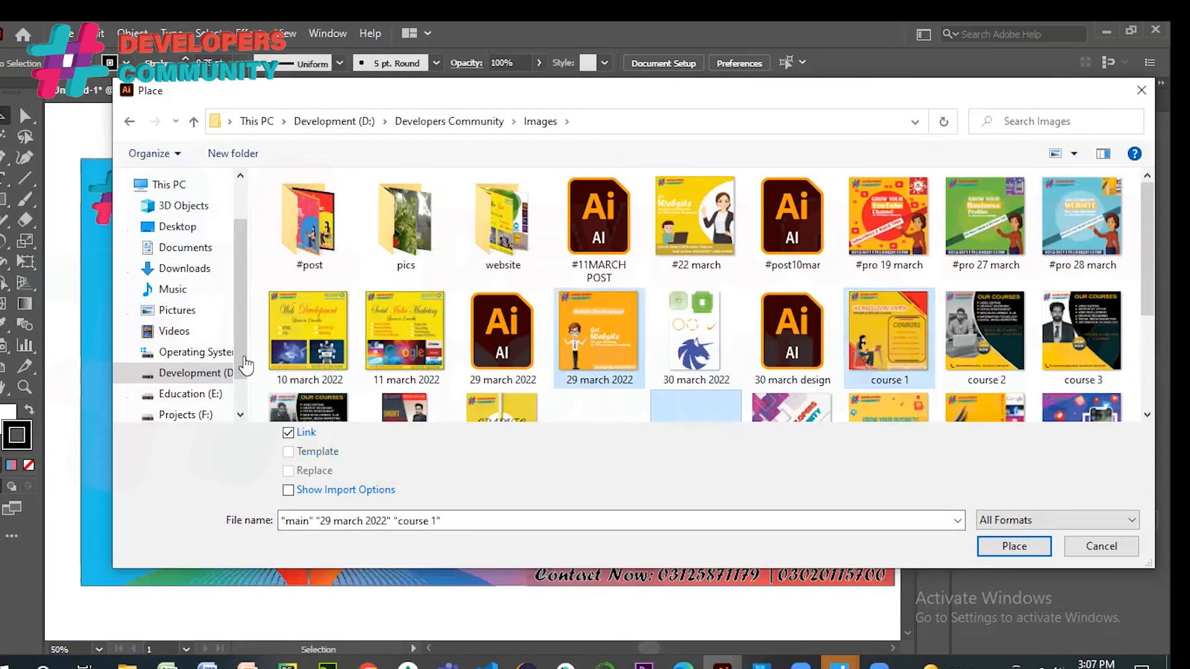
key("Return")
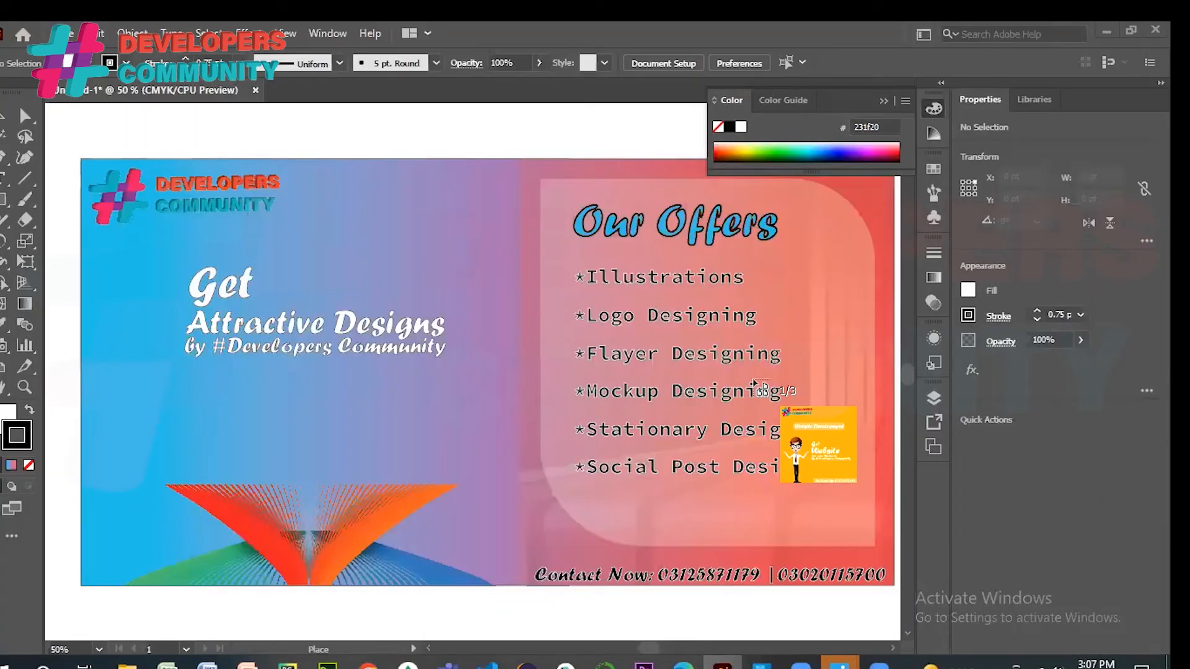
- Place the "29 march 2022", "course 1" and "main" images one after another at full size over the banner area
key("Escape")
left_click(103, 271)
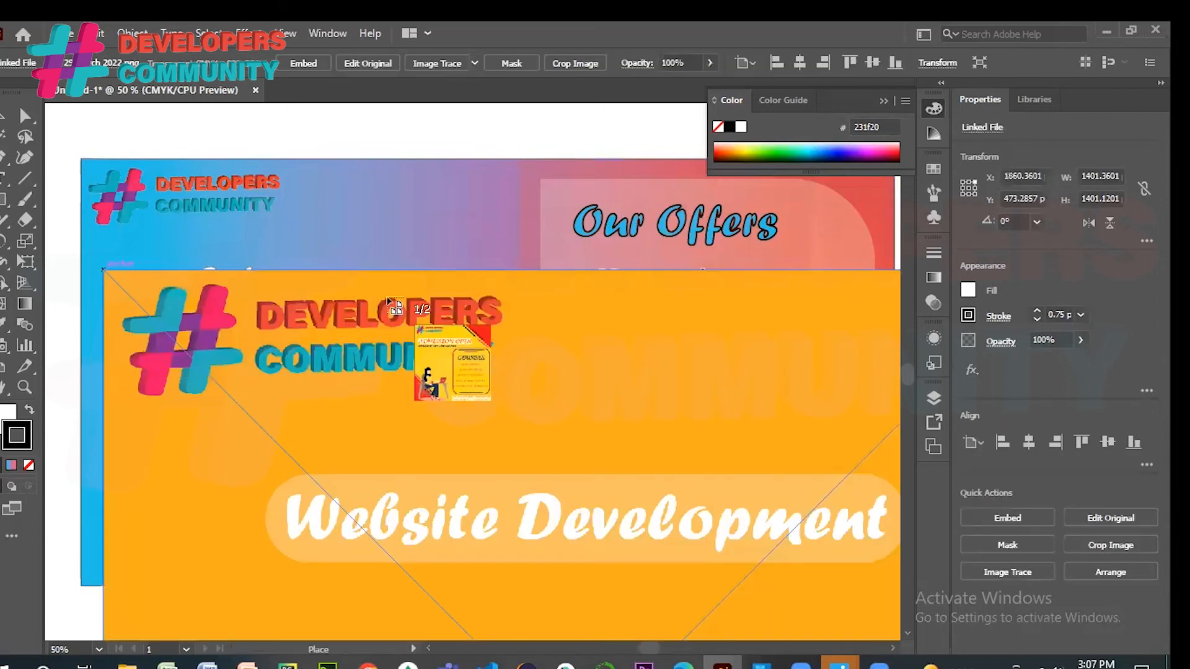
left_click(370, 131)
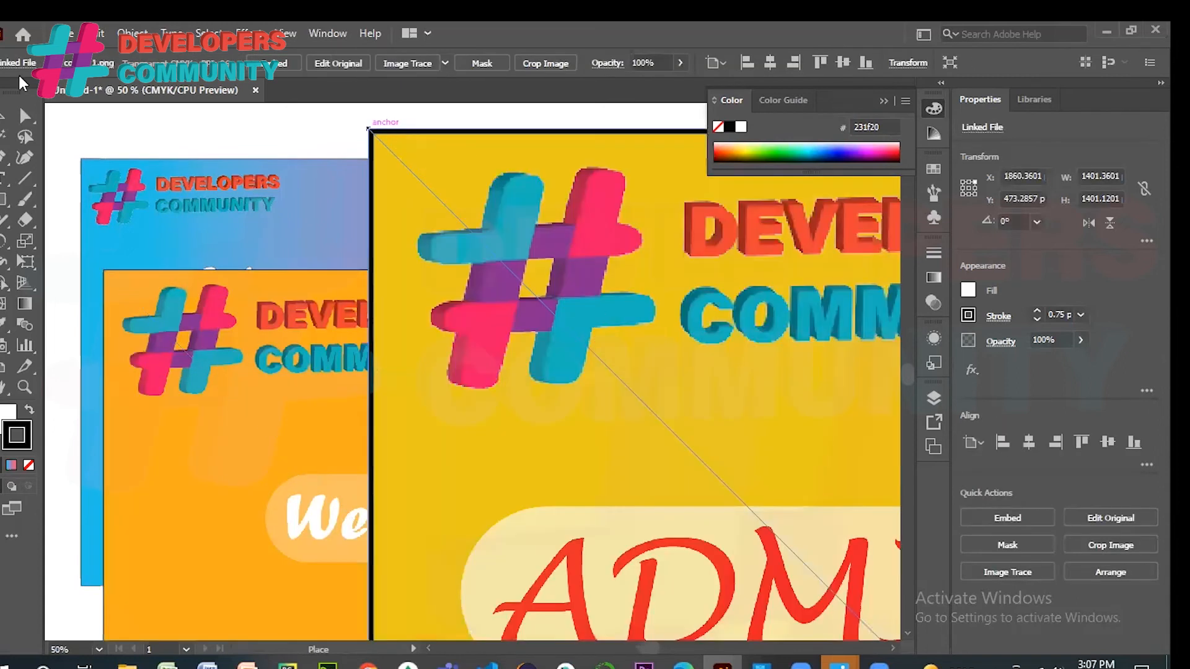
key("Escape")
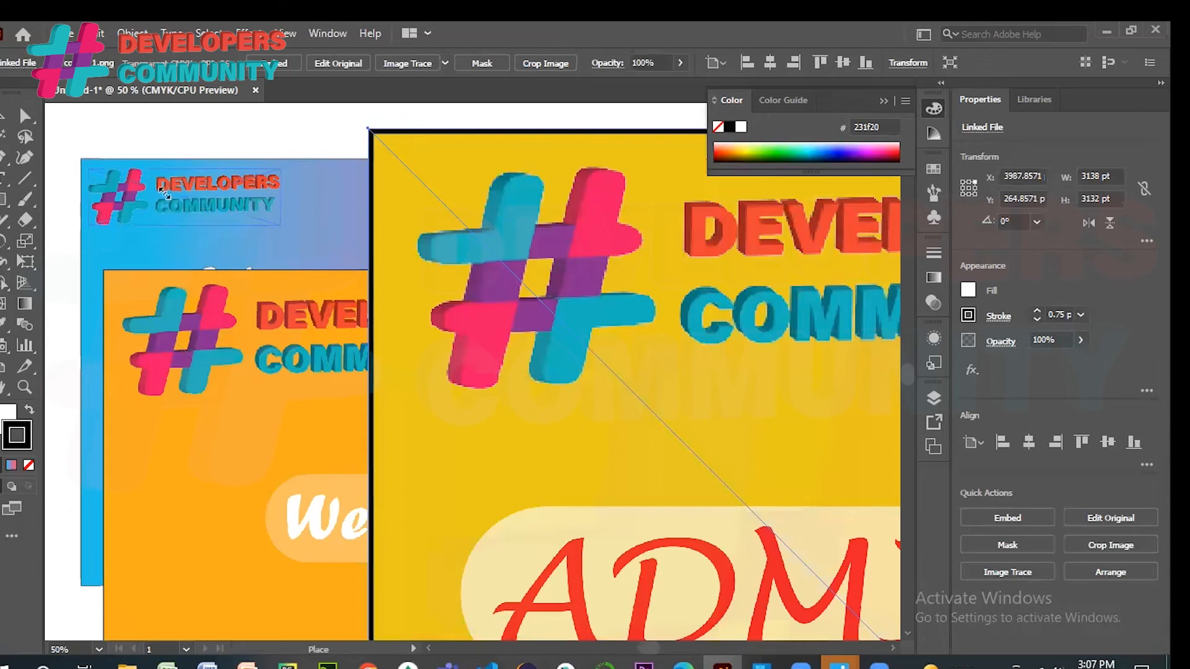
left_click(163, 193)
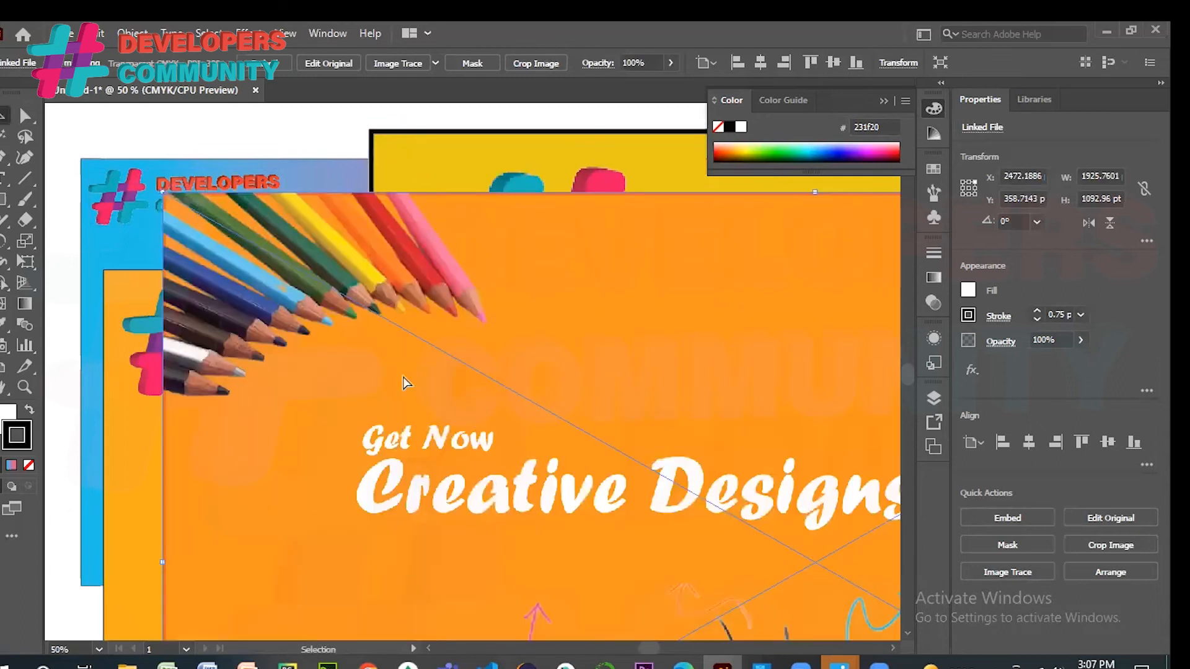
- Scale the "Creative Designs" image to about 447 by 254 pt and the "Admission Open" poster to about 321 pt square, moving both off the banner
key("ctrl+minus")
key("ctrl+minus")
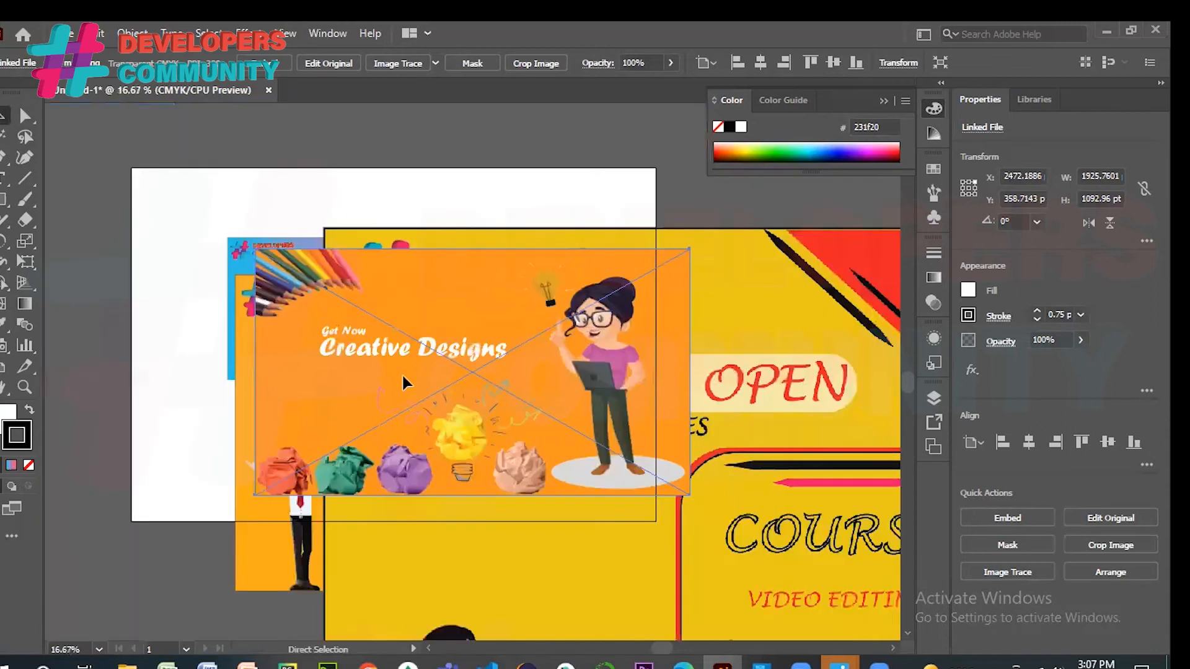
key("ctrl+minus")
key("v")
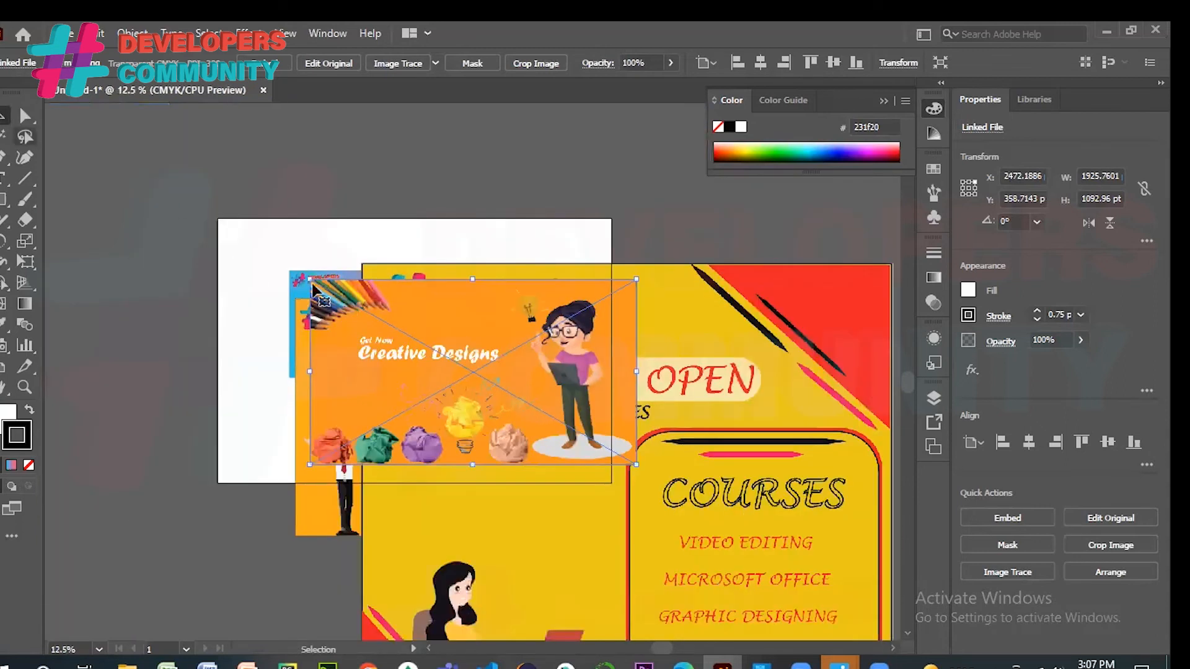
left_click_drag(307, 275, 434, 350)
left_click_drag(504, 372, 432, 131)
left_click_drag(534, 433, 329, 362)
left_click_drag(556, 361, 339, 212)
left_click_drag(454, 301, 495, 381)
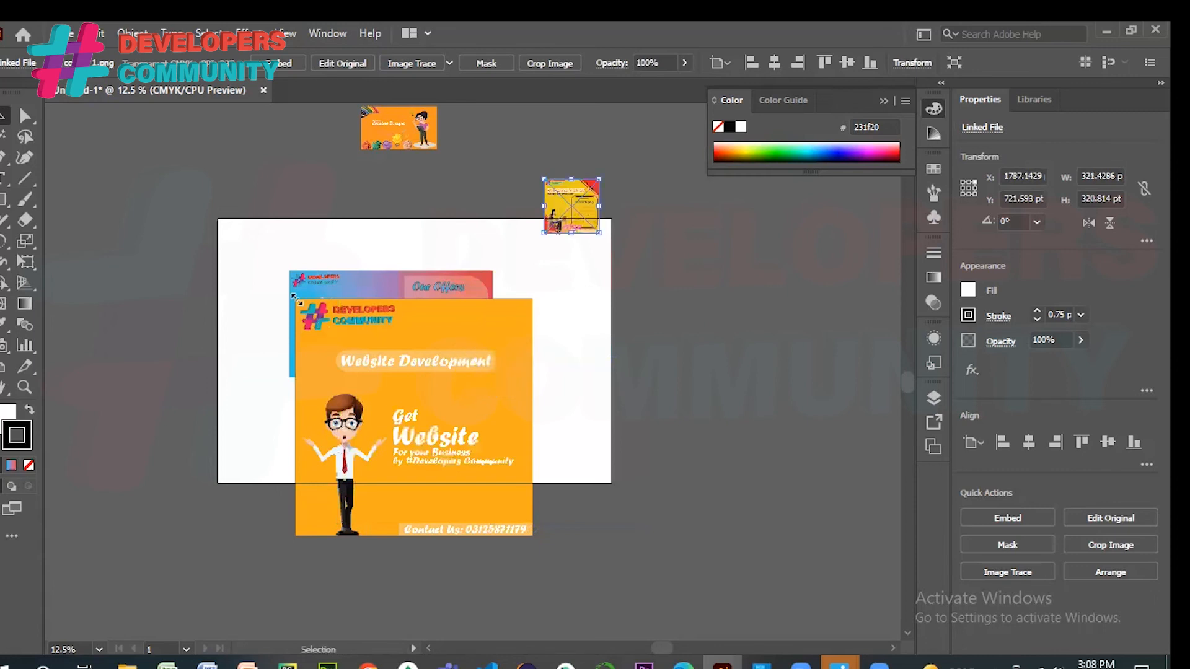
- Scale the "Website Development" poster down to less than the banner's height and move it just right of the banner
left_click(295, 298)
left_click_drag(392, 370, 533, 536)
left_click_drag(391, 396, 452, 456)
left_click_drag(491, 494, 539, 341)
- Move the "Creative Designs" image directly above the banner's left end and align the "Admission Open" poster with the artboard's top edge
left_click_drag(404, 130, 328, 252)
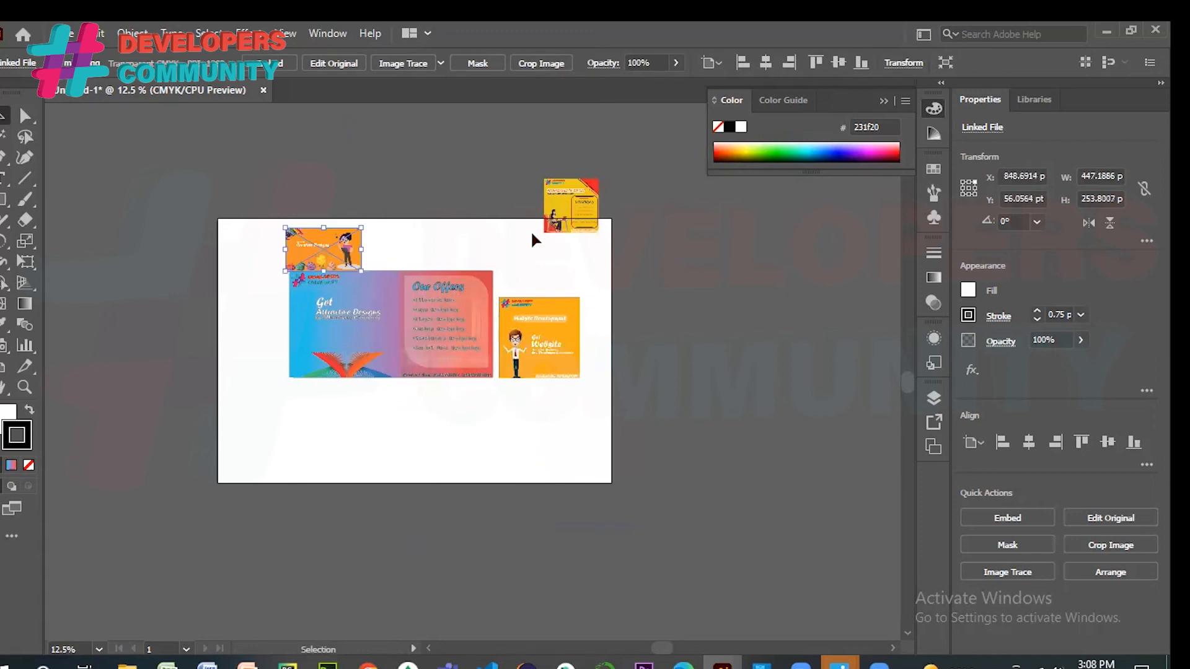
left_click_drag(531, 234, 530, 237)
- Examine the placed "Admission Open" poster and the banner's "Our Offers" panel close up
key("ctrl+equal")
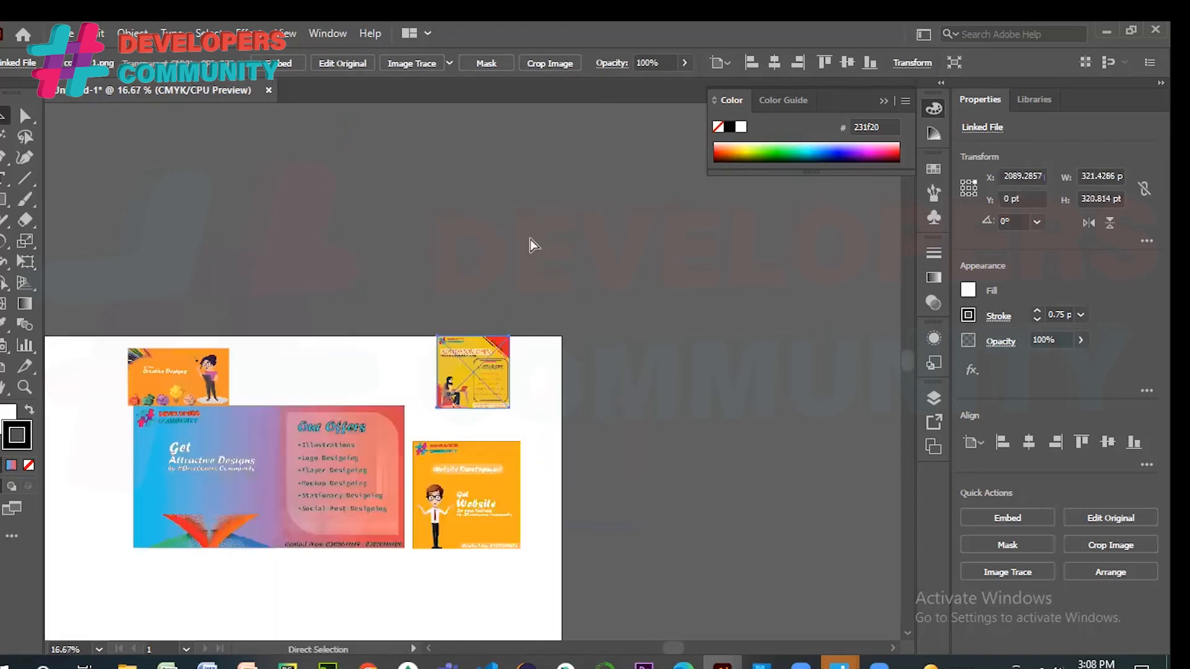
key("ctrl+equal")
key("ctrl+equal")
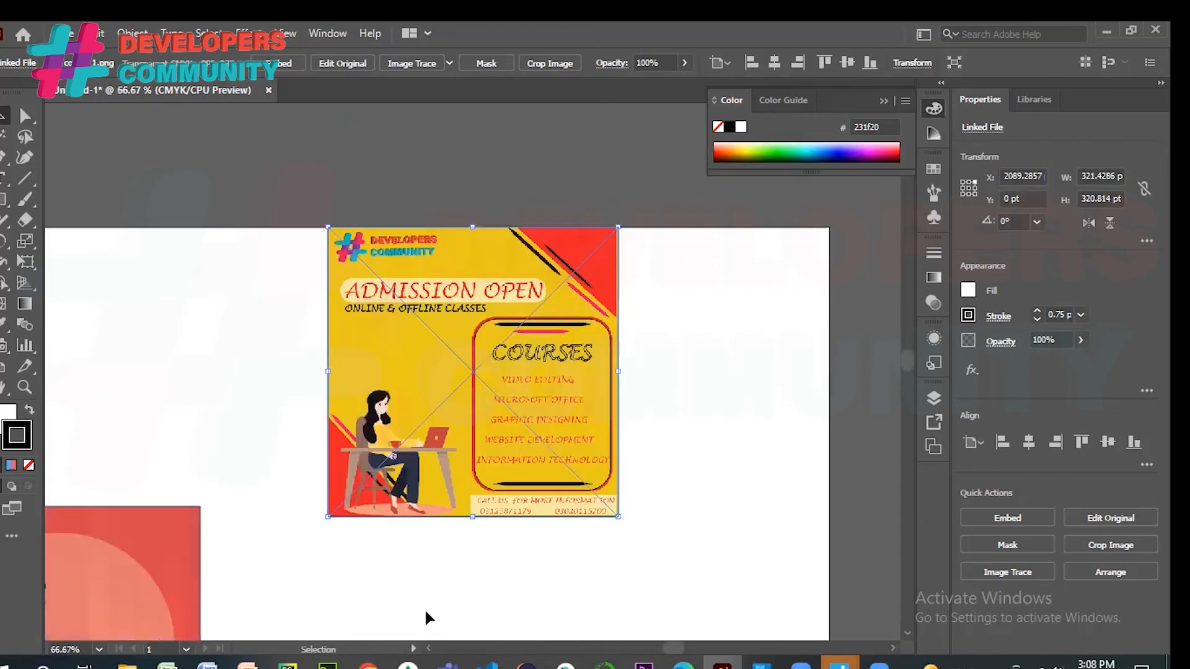
scroll(425, 618, "left", 6)
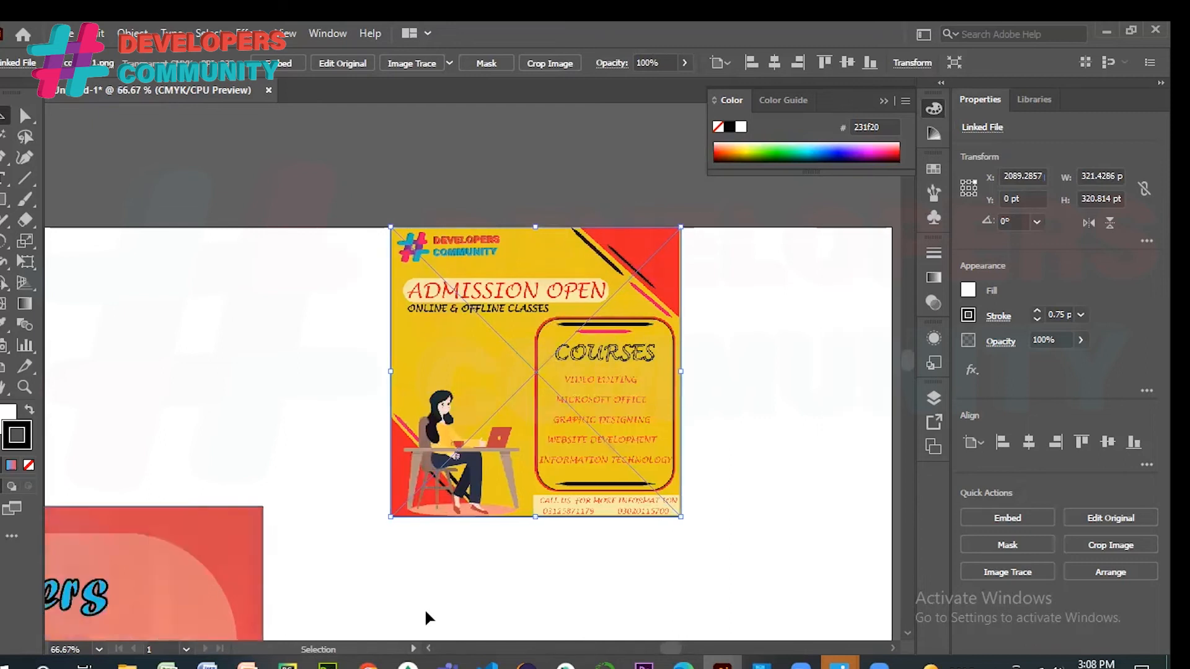
scroll(507, 590, "left", 2)
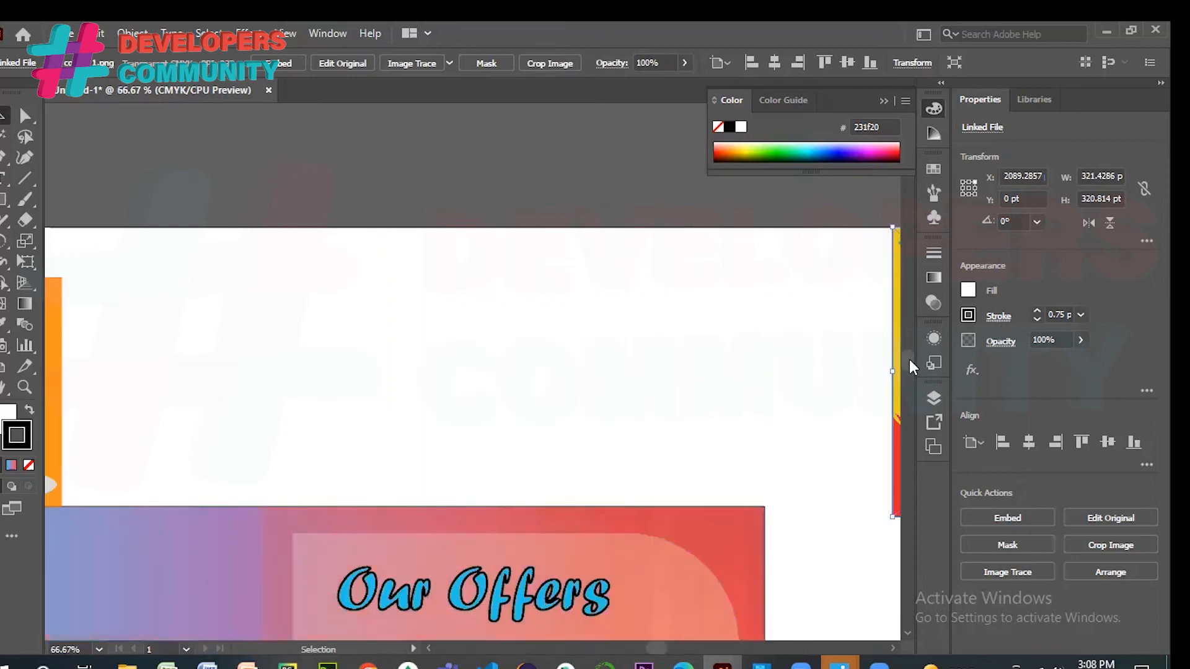
left_click_drag(909, 360, 909, 367)
scroll(909, 371, "down", 5)
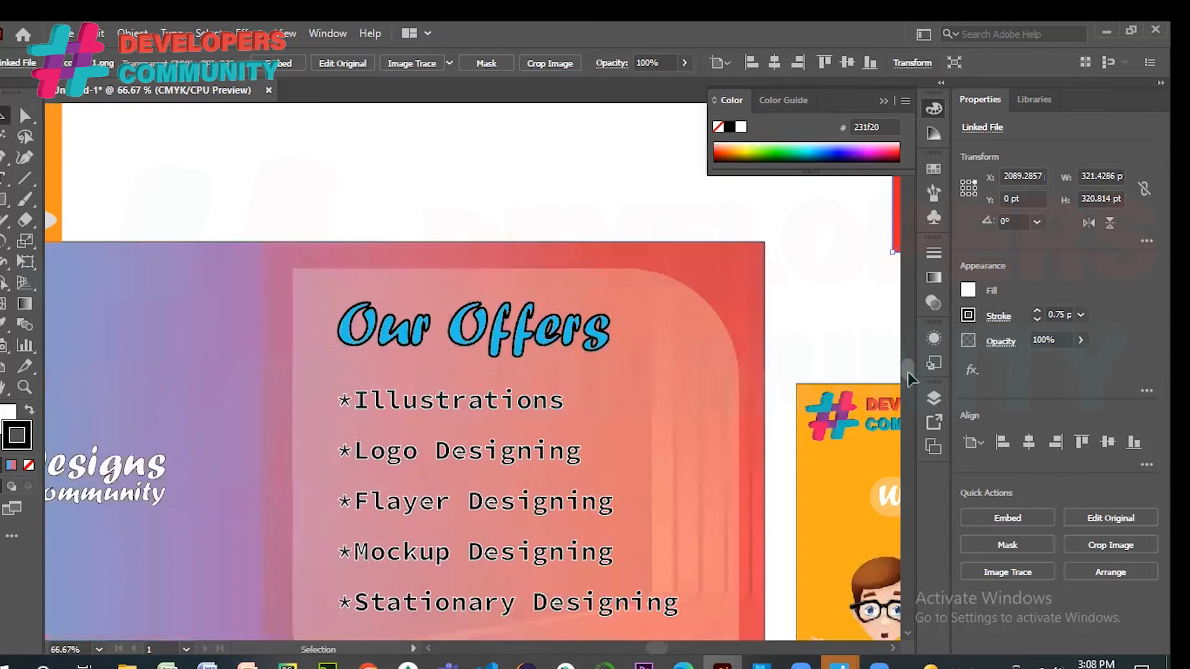
- Examine the banner layout together with the linked posters and the "Creative Designs" image placed around it
key("ctrl+minus")
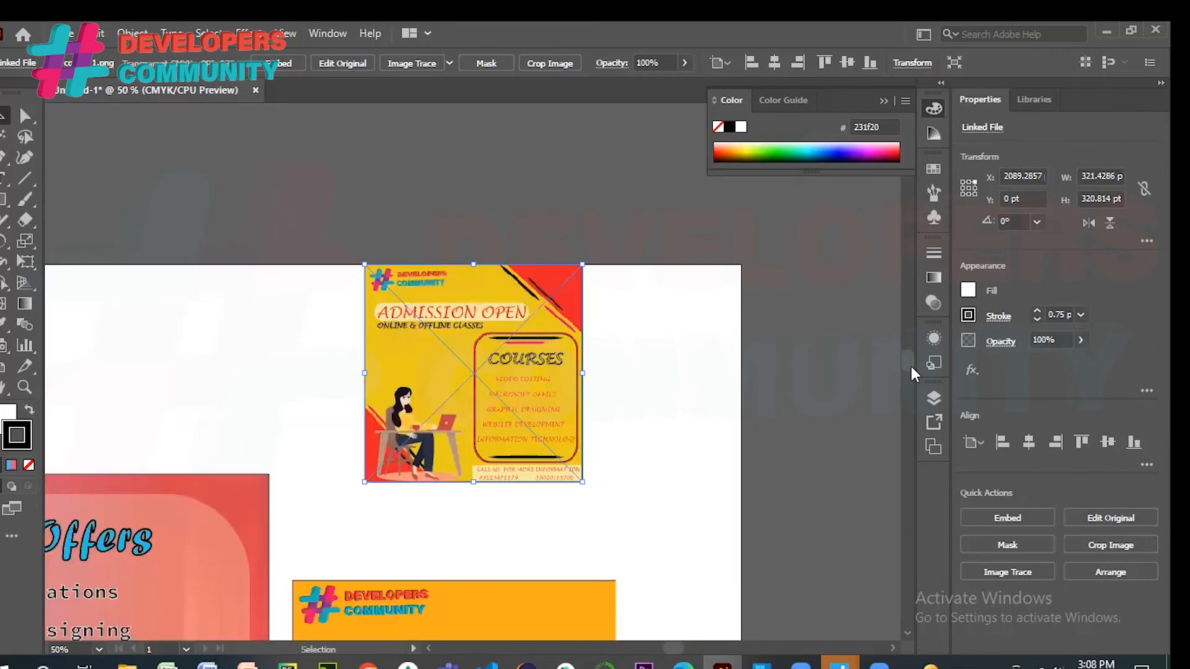
scroll(911, 374, "down", 6)
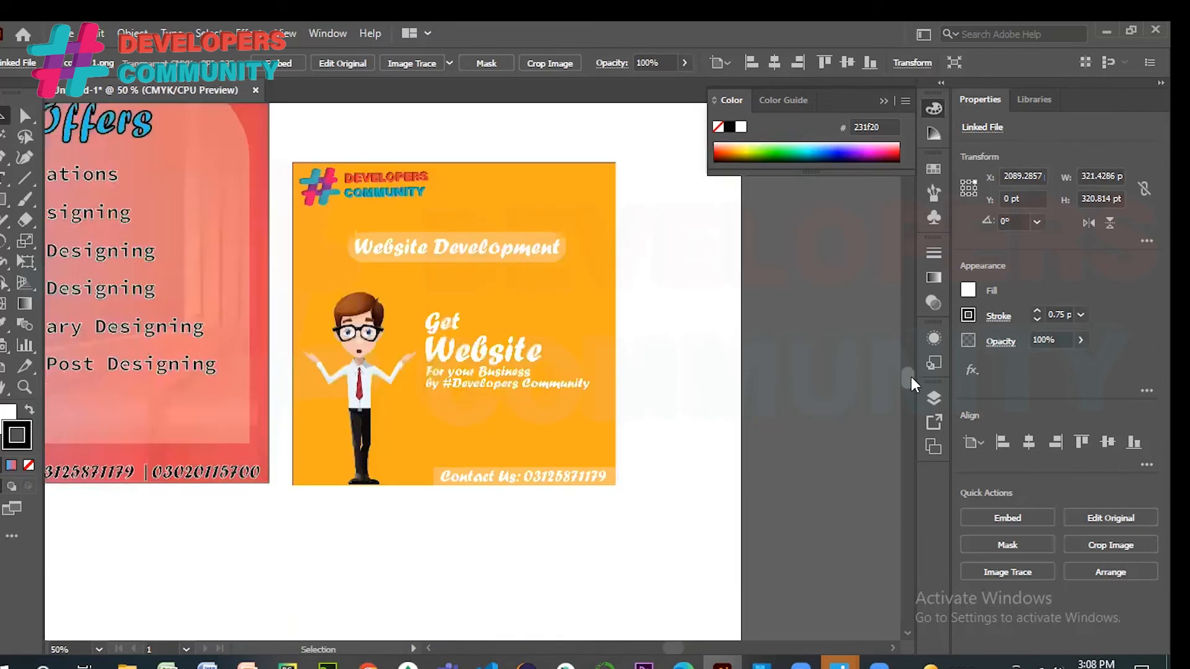
scroll(911, 377, "up", 1)
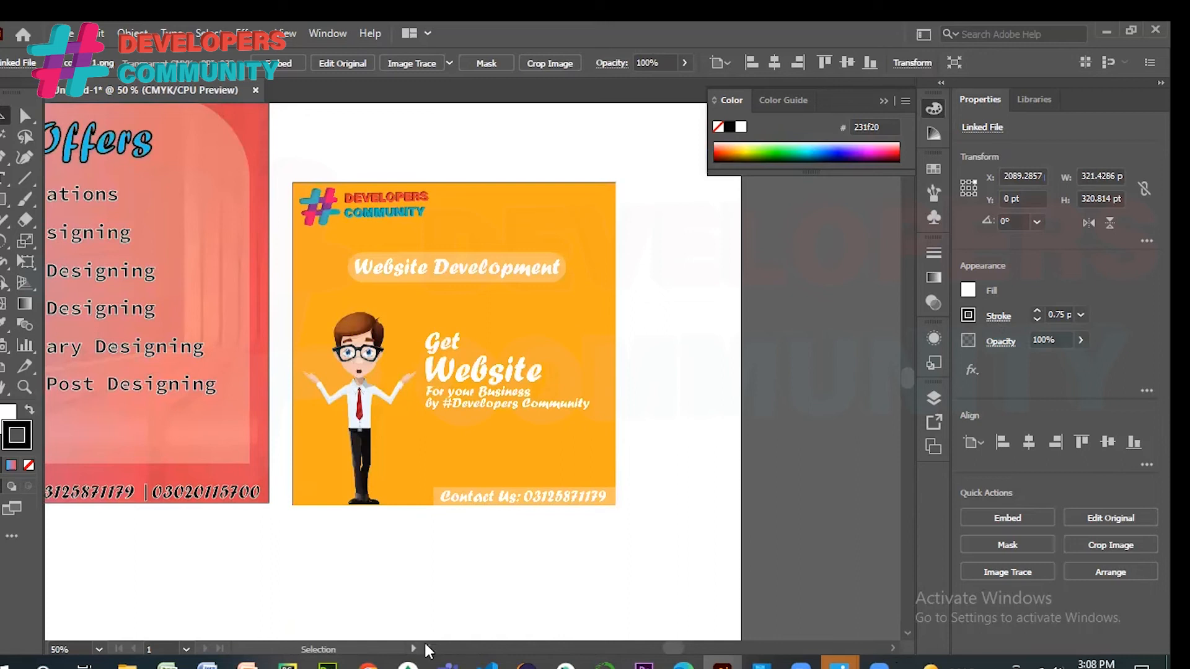
scroll(427, 650, "right", 3)
scroll(427, 651, "left", 4)
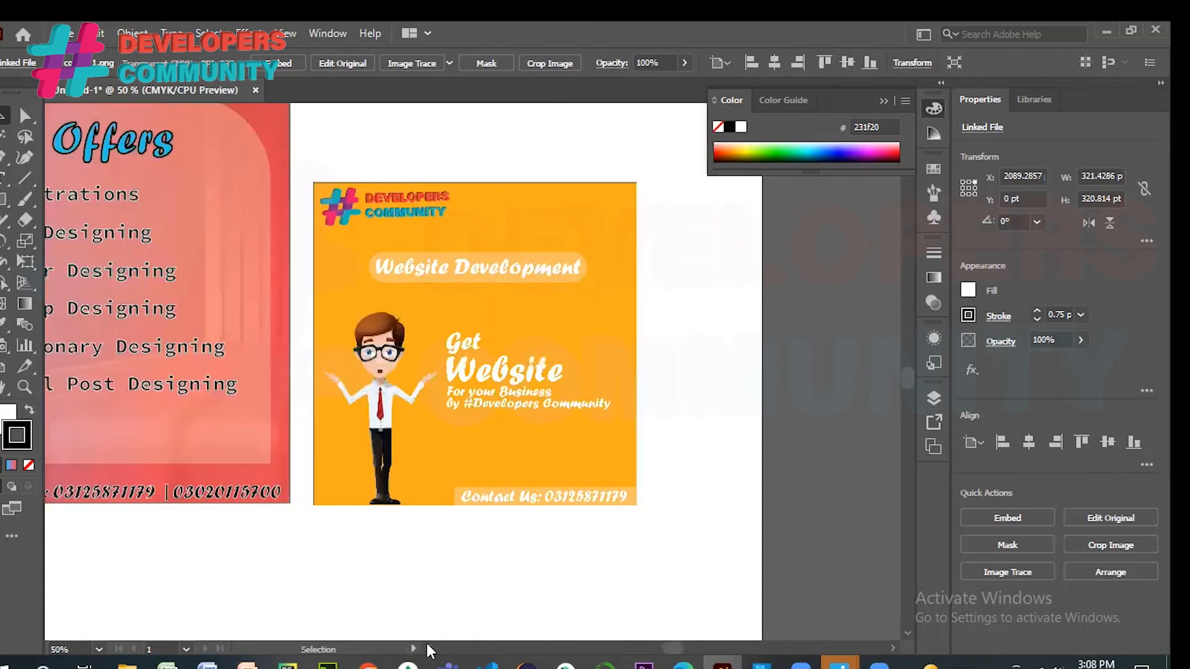
scroll(427, 651, "left", 10)
scroll(428, 650, "left", 5)
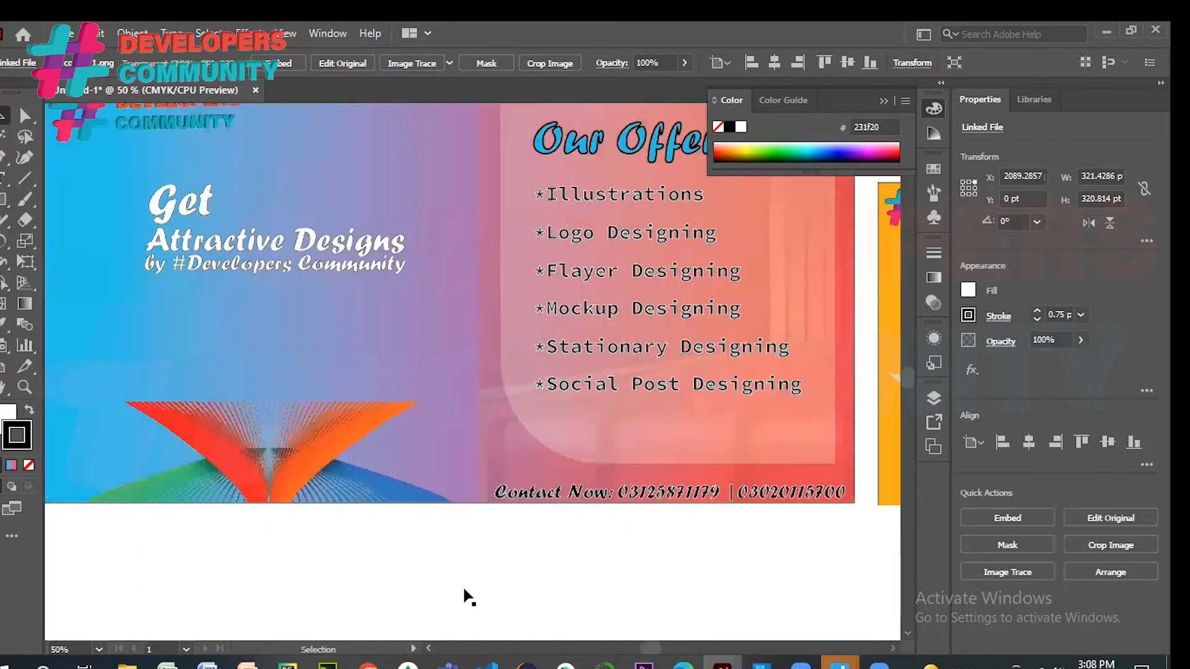
key("ctrl+minus")
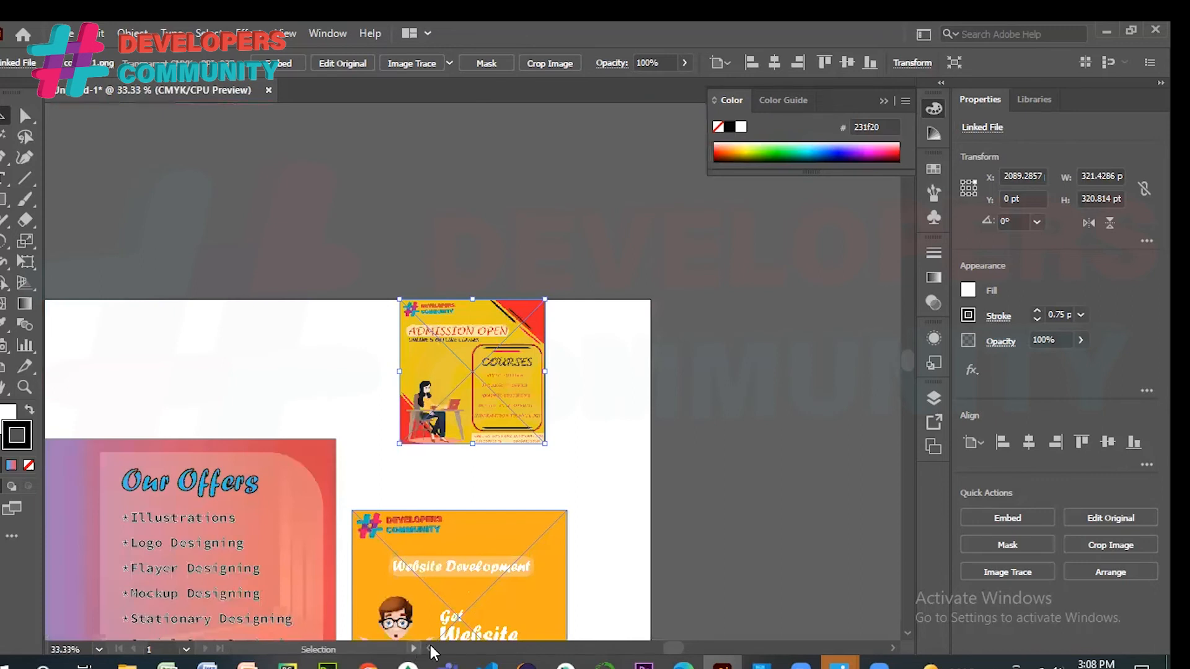
scroll(431, 651, "left", 3)
scroll(432, 651, "left", 5)
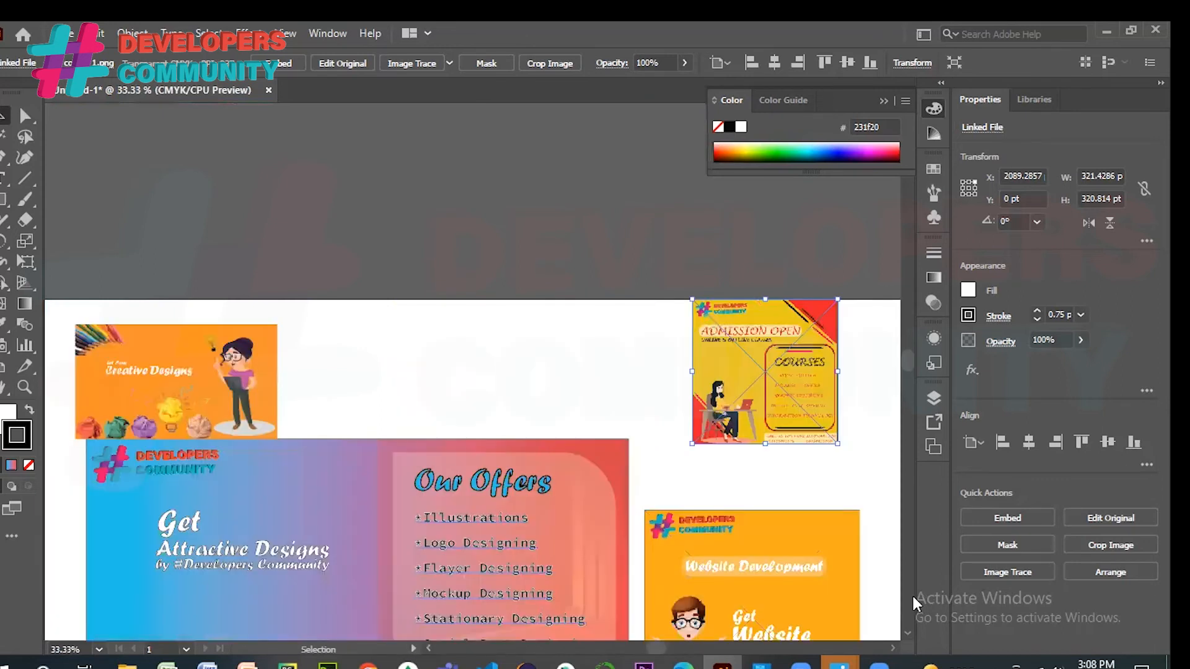
scroll(912, 594, "left", 1)
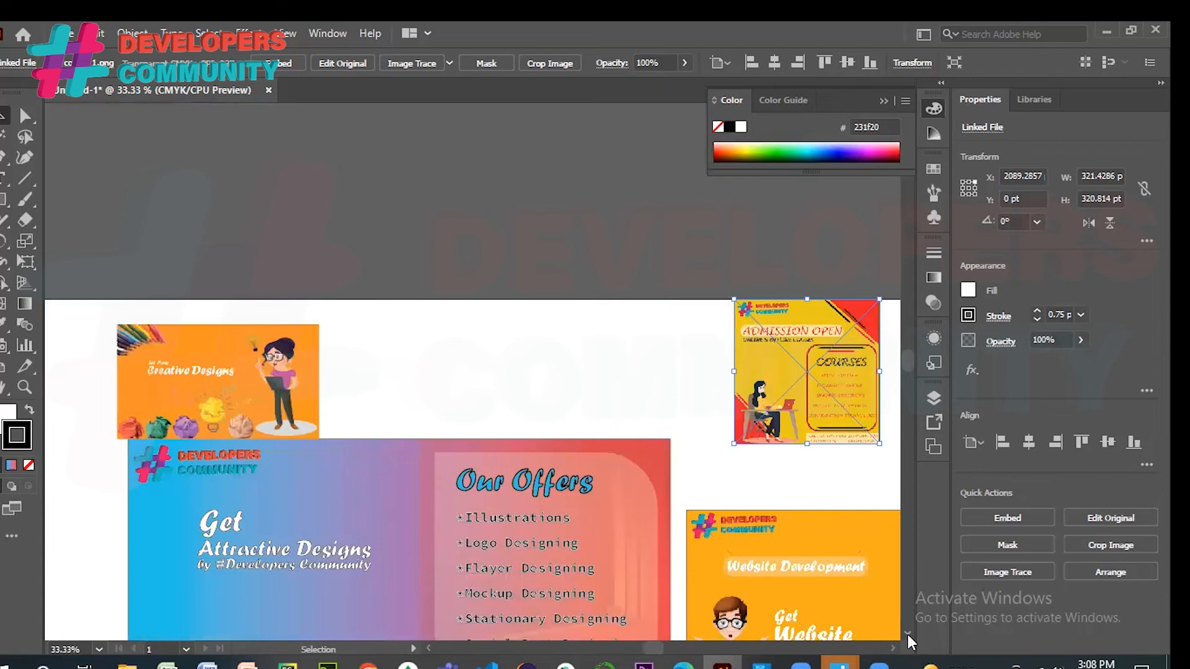
scroll(908, 635, "down", 3)
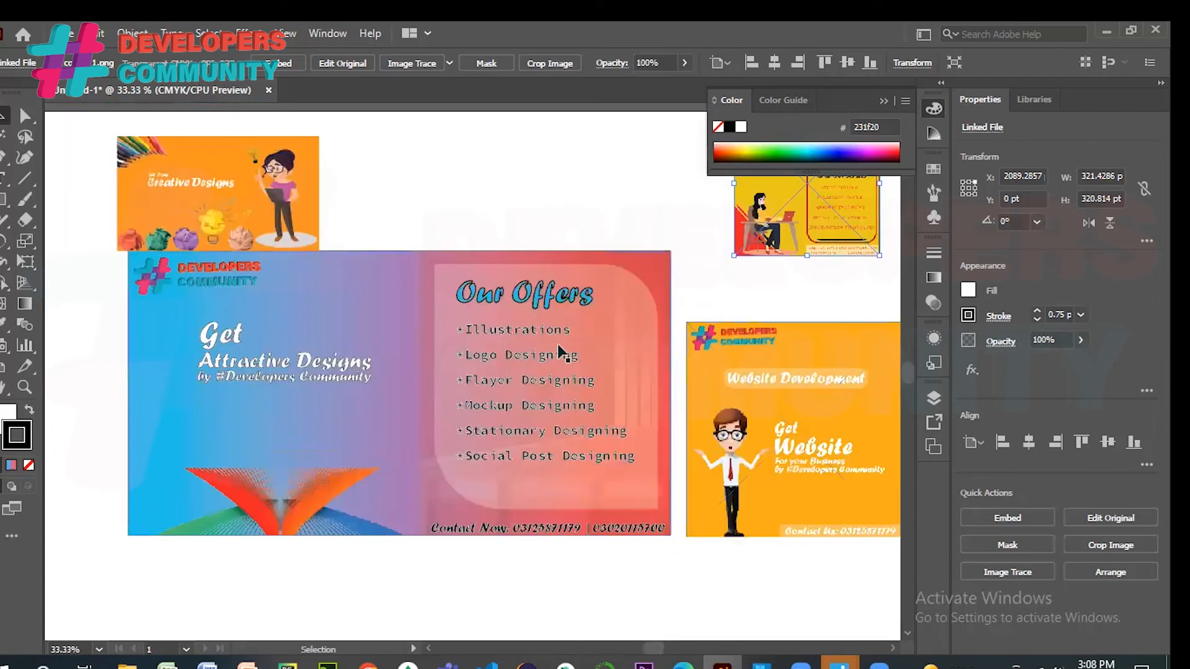
- Move the "Creative Designs" image above the banner's middle and scale the "Website Development" poster to about 114 pt square in the banner's lower-left corner
left_click_drag(245, 255, 307, 169)
mouse_move(307, 168)
left_mouse_down()
mouse_move(743, 430)
mouse_move(307, 169)
left_mouse_up()
left_click_drag(406, 167, 546, 168)
left_click_drag(836, 458, 87, 443)
left_click(87, 443)
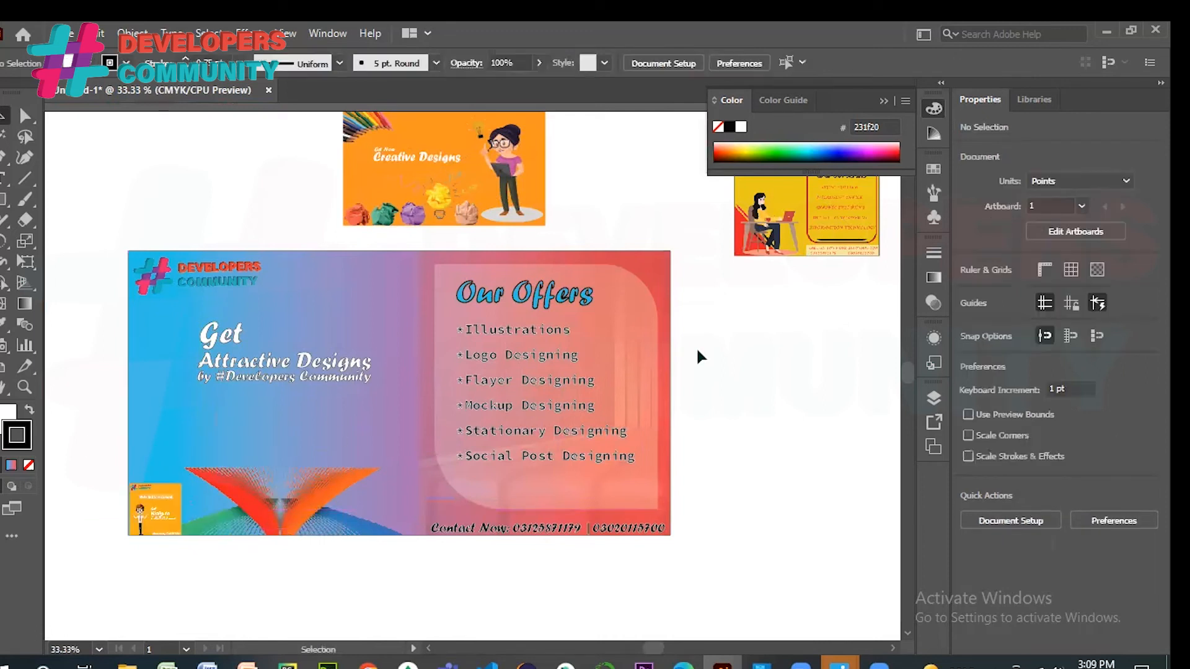
- Scale the "Admission Open" poster to about 134 pt square beside the fan artwork and move the "Creative Designs" image over the "Our Offers" panel
left_click_drag(765, 262, 425, 494)
left_click_drag(439, 179, 536, 360)
key("ctrl+equal")
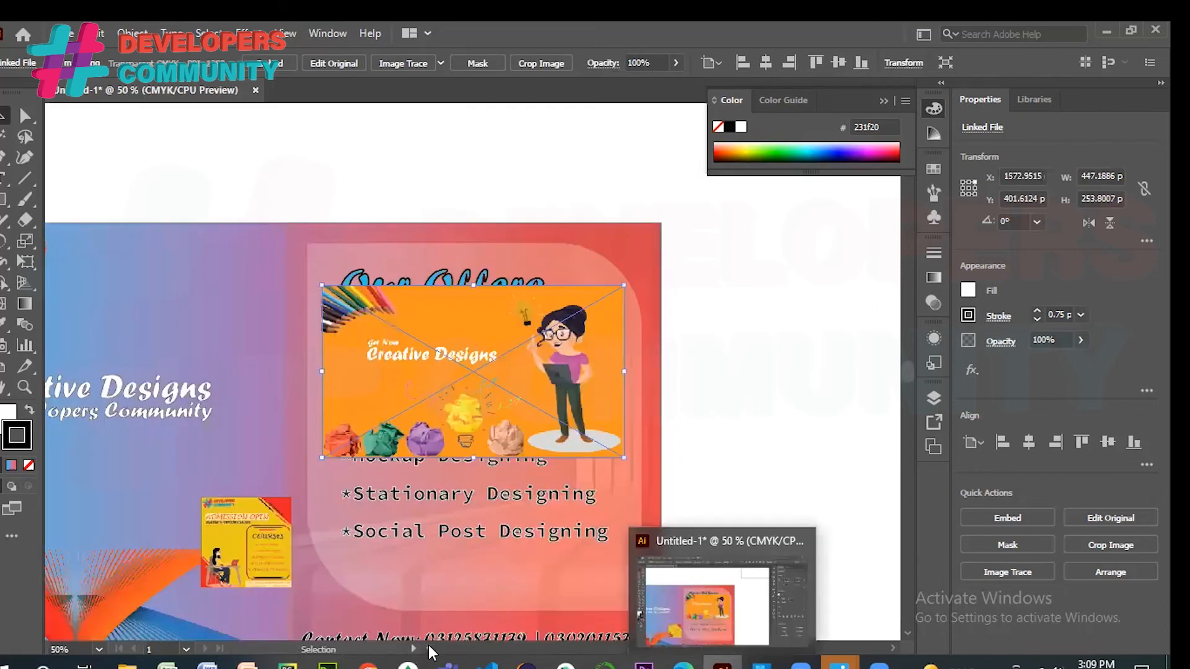
- Nudge the "Website Development" poster against the banner's left edge and move the "Admission Open" poster slightly down
left_click(430, 649)
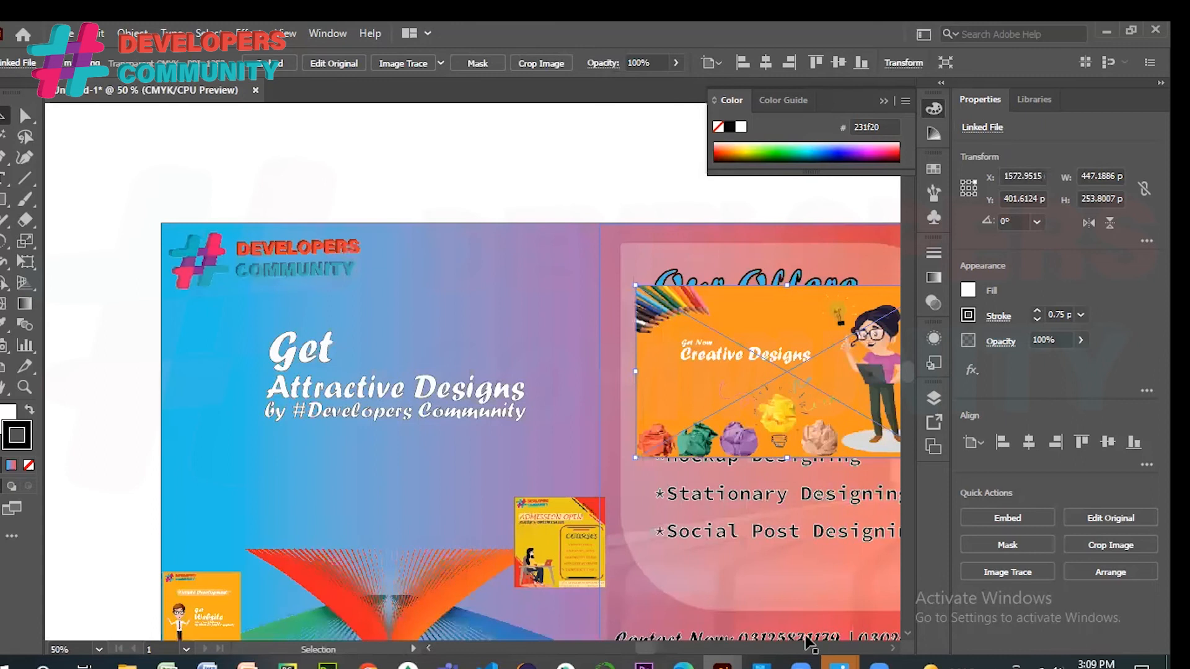
left_click(893, 649)
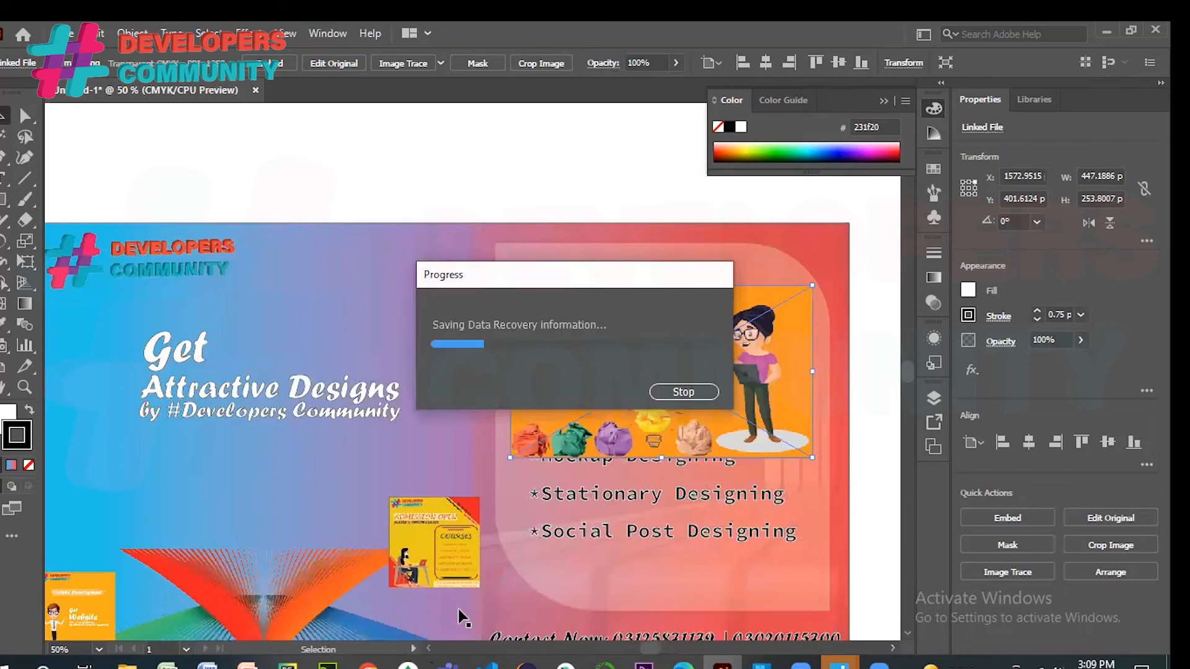
left_click(428, 649)
left_click(429, 648)
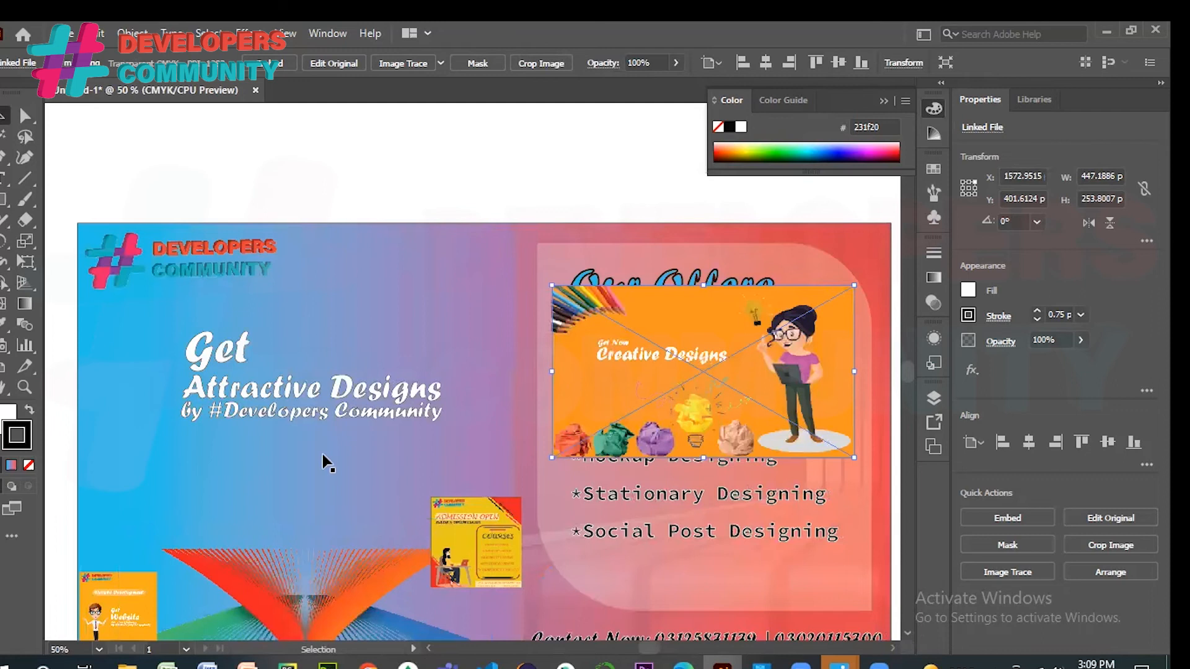
scroll(322, 454, "down", 3)
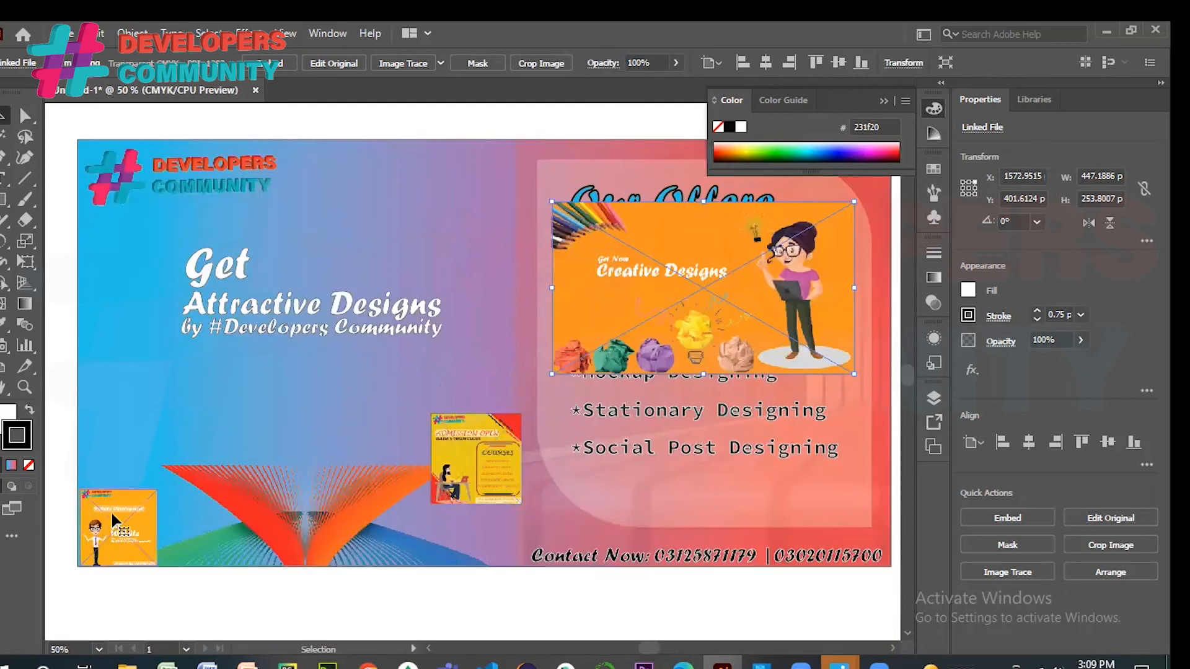
left_click_drag(111, 513, 111, 511)
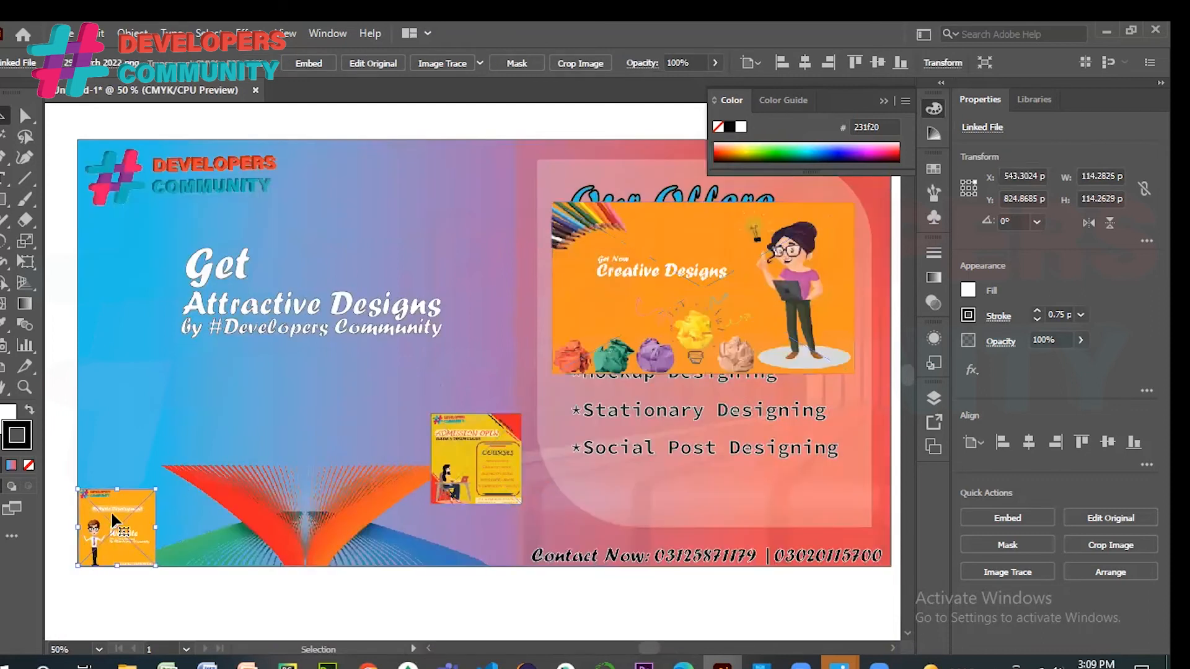
left_click(60, 457)
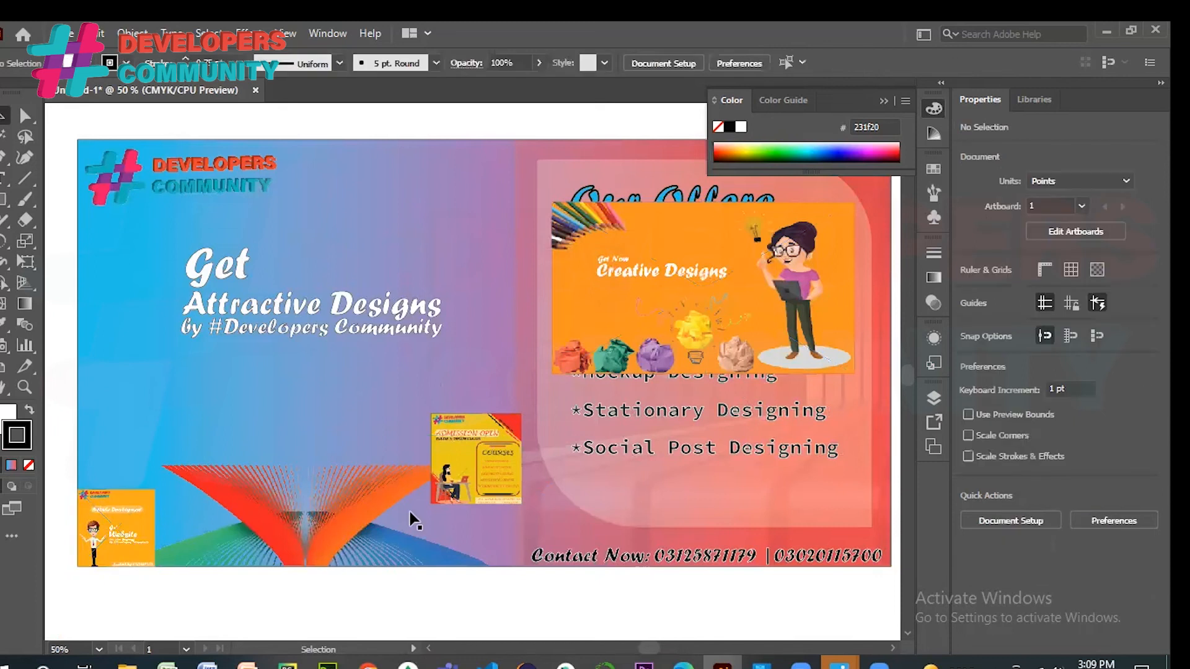
left_click(476, 488)
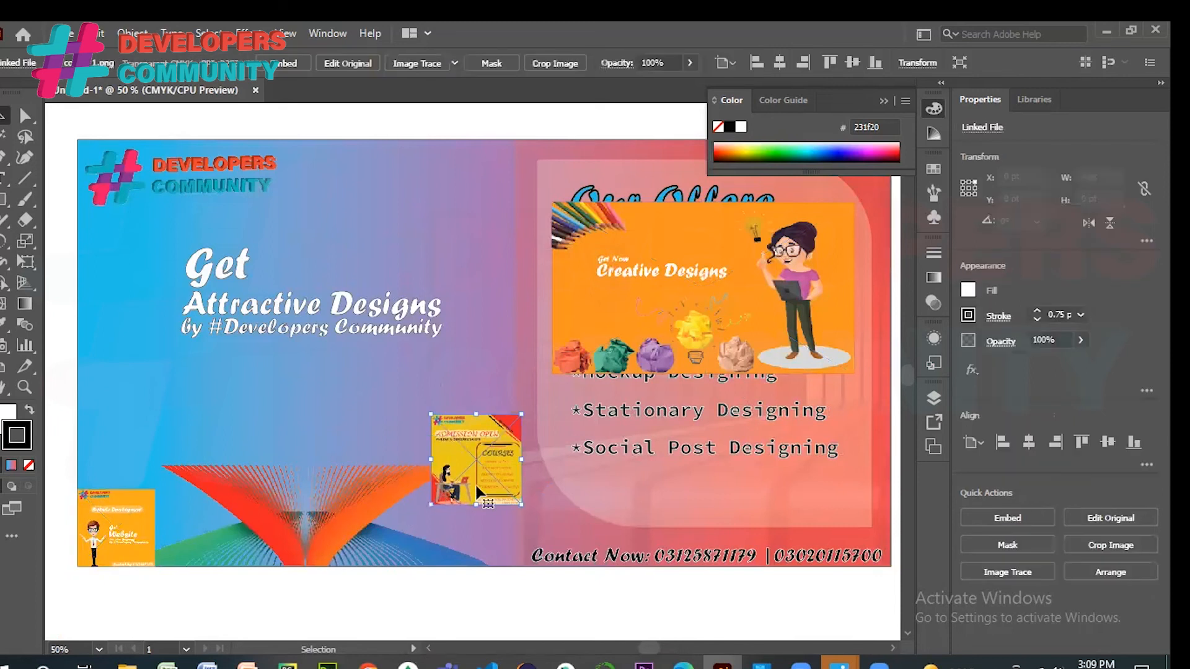
left_click_drag(476, 488, 477, 509)
- Set the "Website Development" poster's width and height to 114 pt
left_click(94, 539)
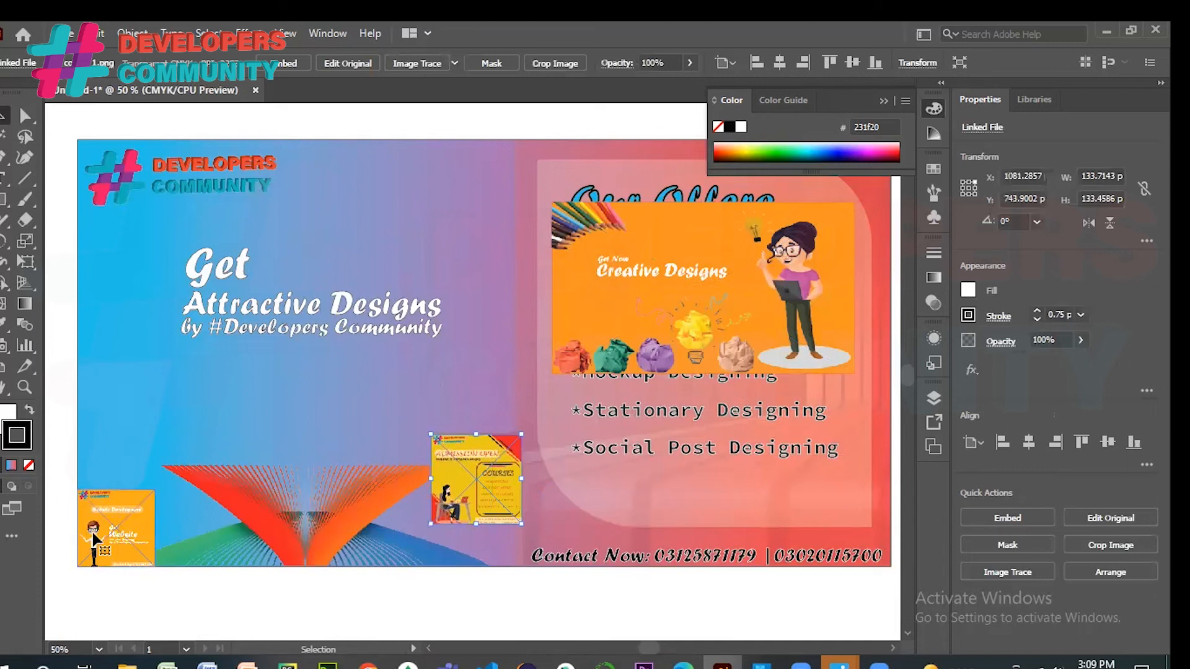
left_click(1090, 175)
type("114pt")
key("Return")
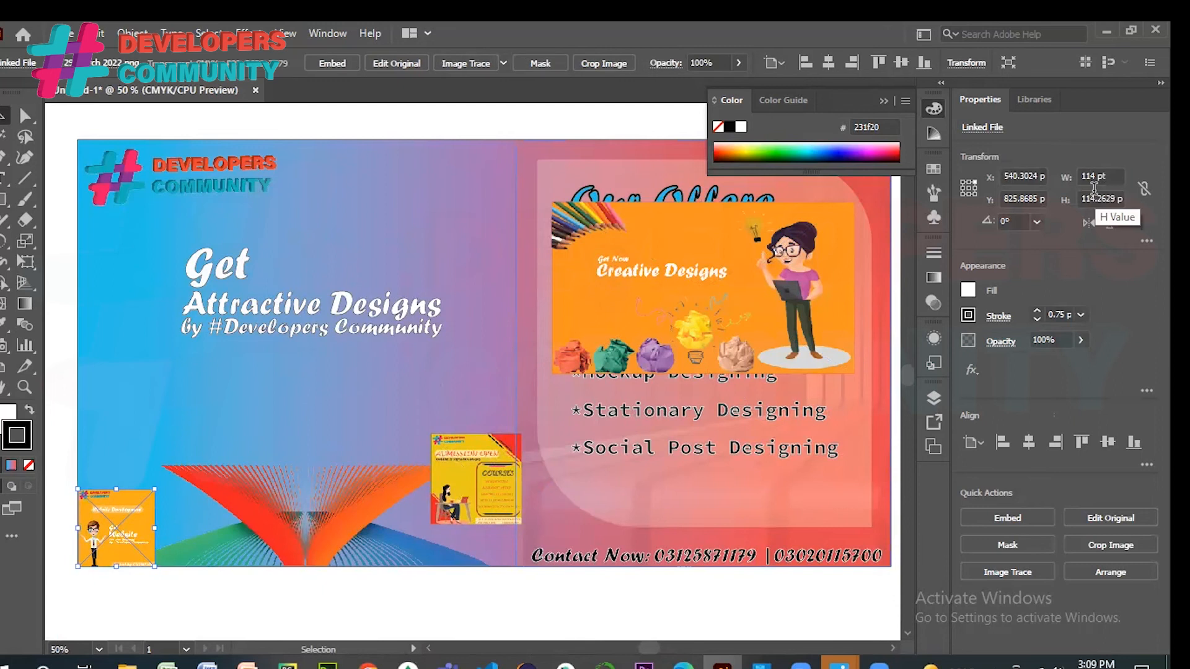
left_click(1093, 196)
type("114")
key("Return")
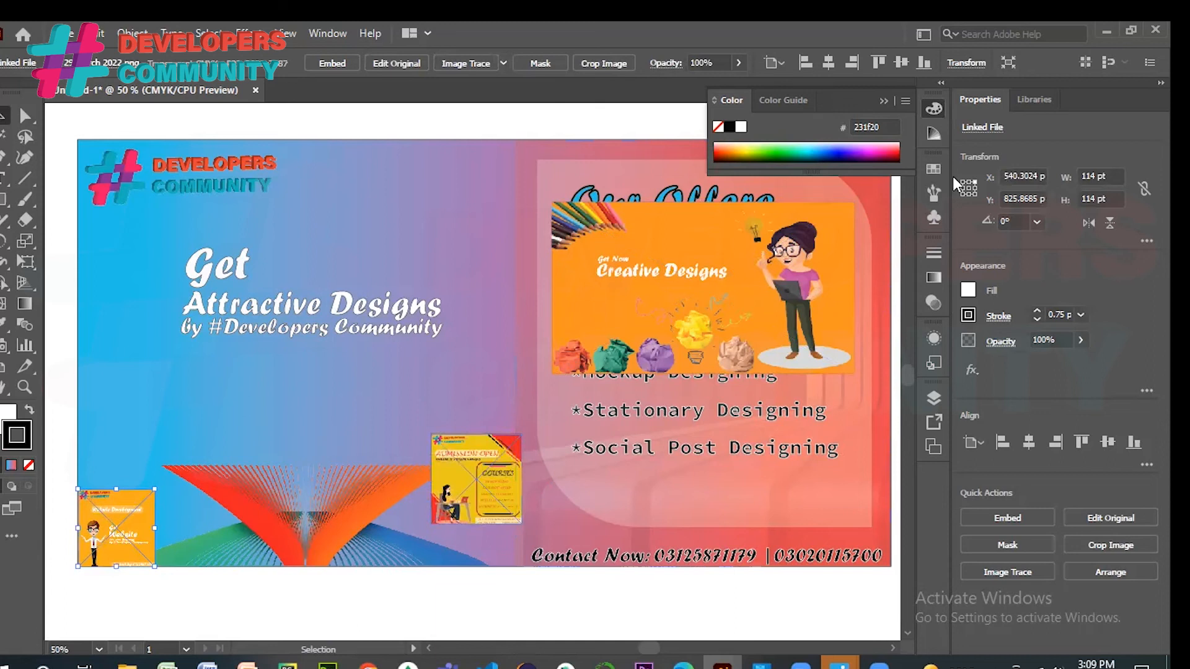
- Set the "Admission Open" poster to 114 by 114 pt and align it with the banner's bottom edge, beside the contact line
left_click(476, 478)
left_click(1100, 176)
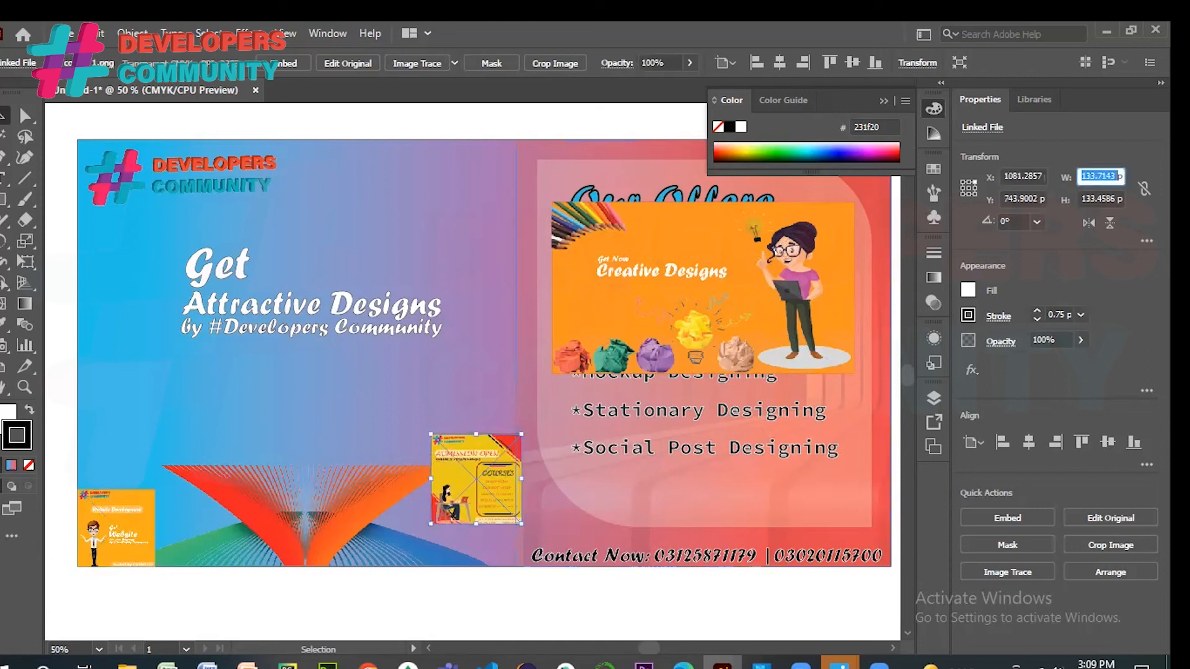
type("114")
key("Return")
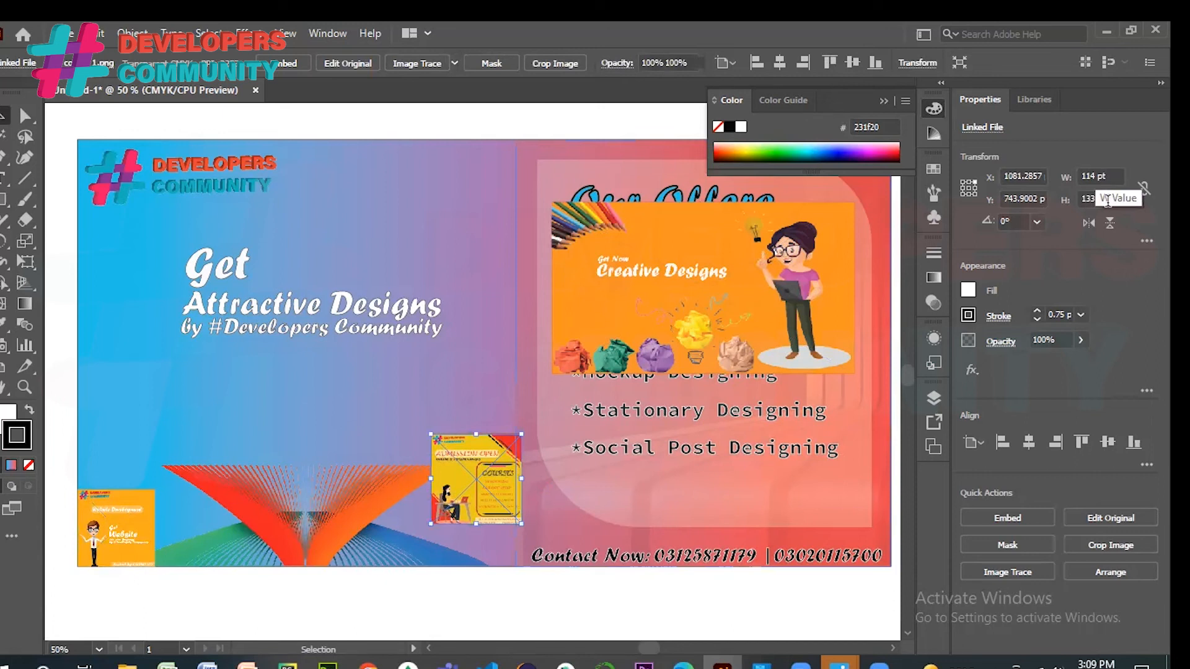
left_click(1100, 199)
type("114")
left_click_drag(502, 442, 479, 613)
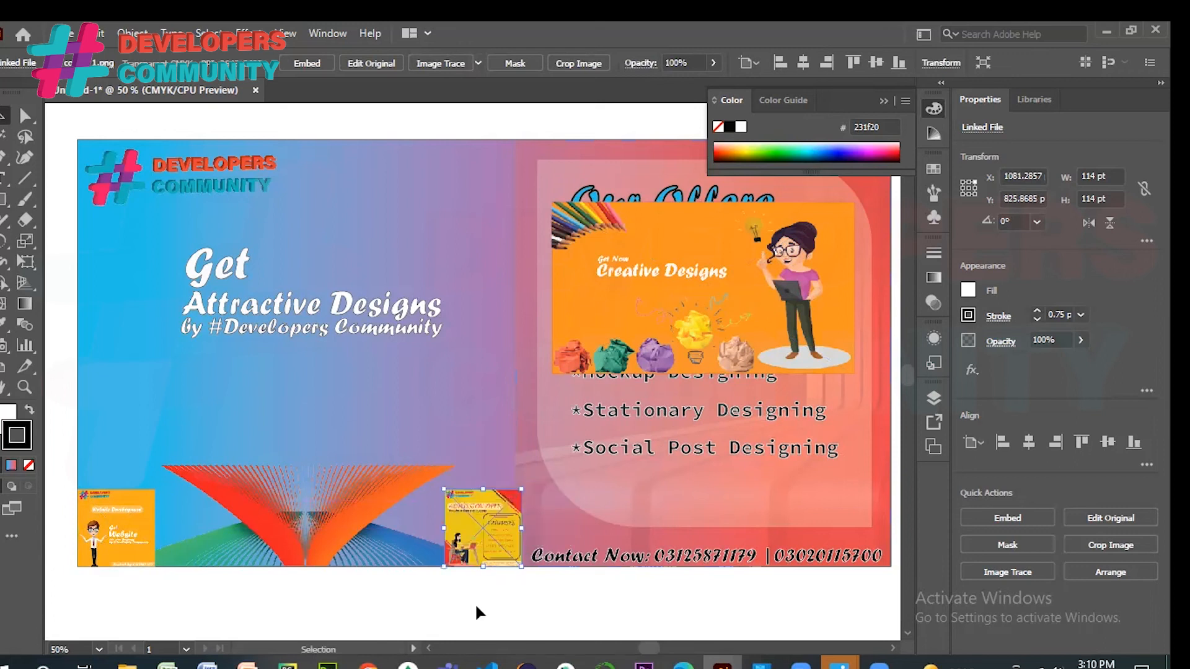
- Move the "Creative Designs" image off the offers panel and scale it to about 353 by 201 pt directly below the headline
left_click(479, 612)
left_click_drag(333, 463, 346, 498)
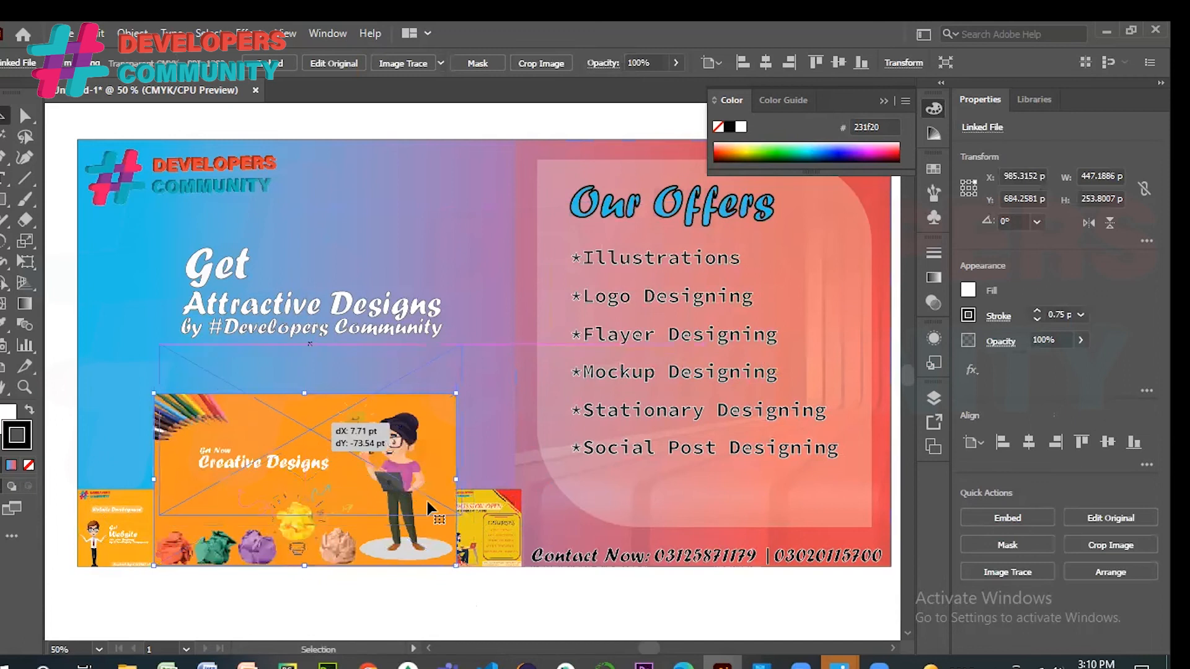
left_click_drag(459, 514, 350, 443)
left_click_drag(403, 482, 414, 465)
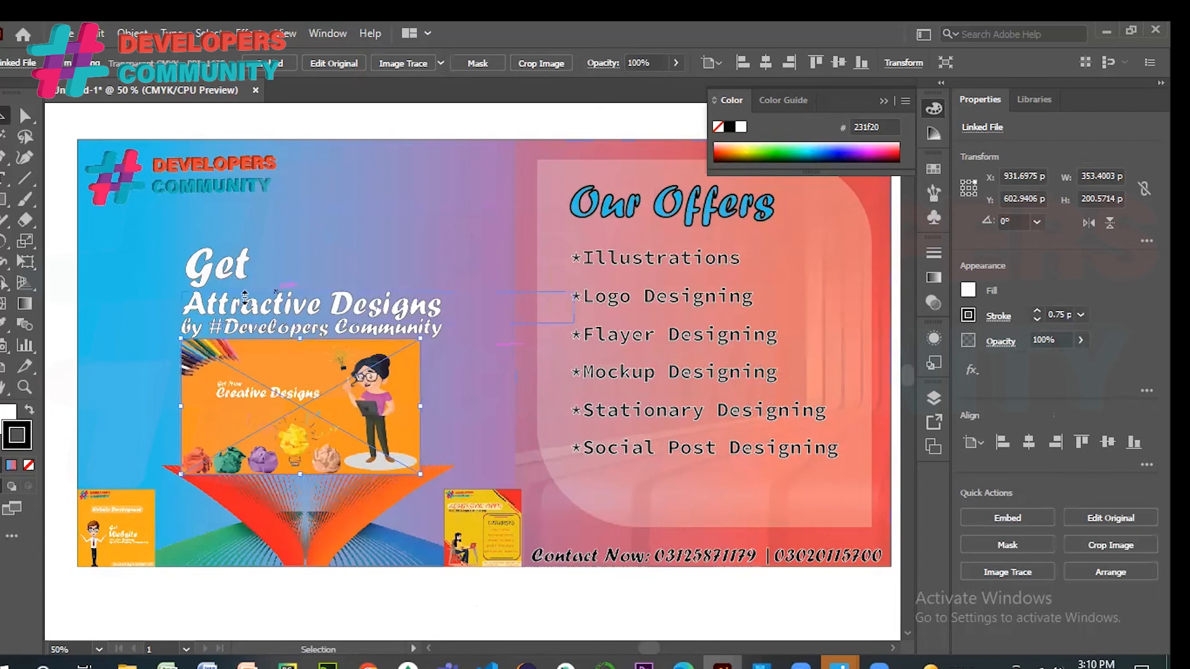
- Select all three headline lines and shift them up together to leave a gap above the "Creative Designs" image
left_click(244, 299)
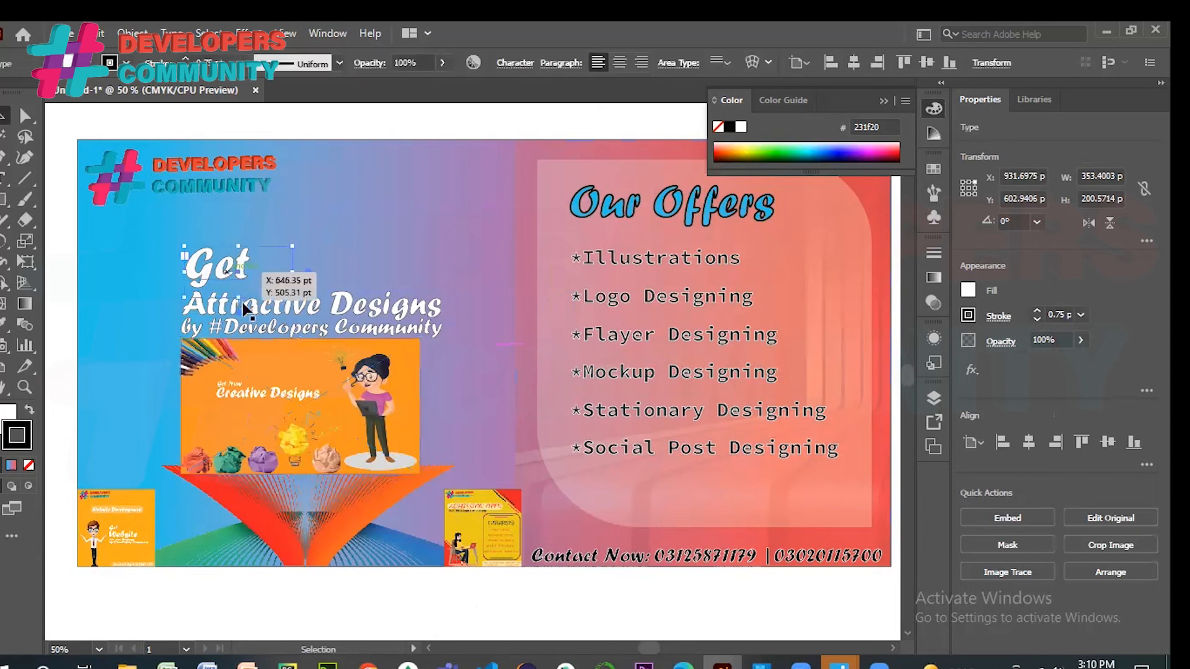
left_click(269, 335, "shift")
left_click(270, 335, "shift")
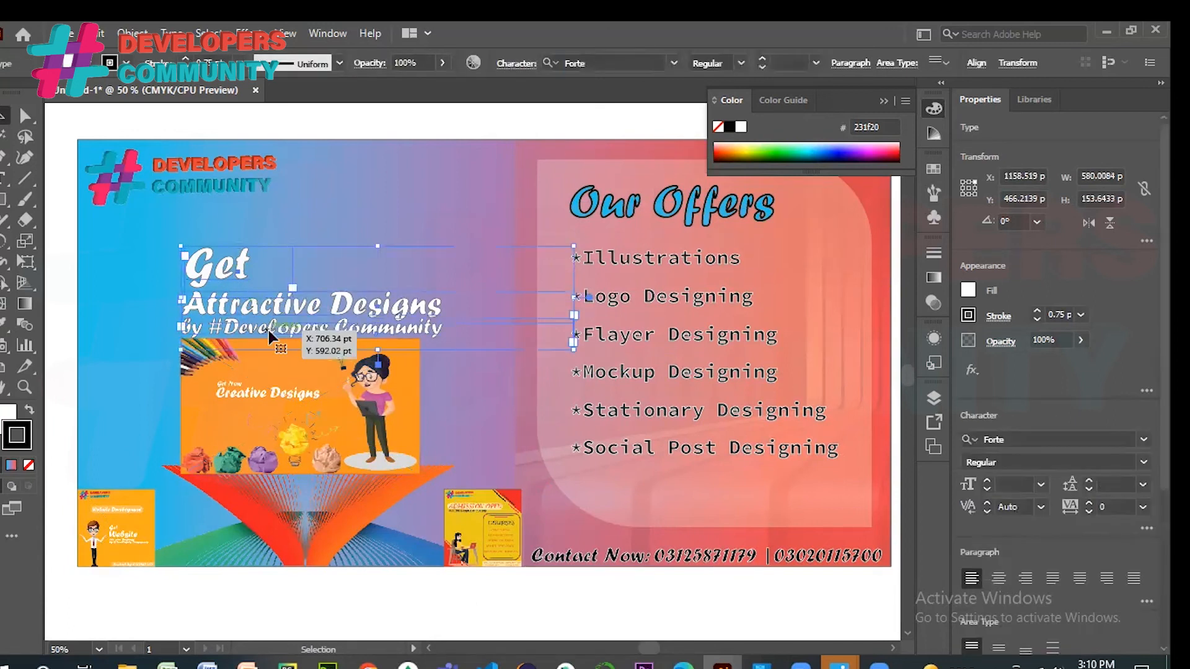
key("Up")
key("Up")
key("Up")
key("Up")
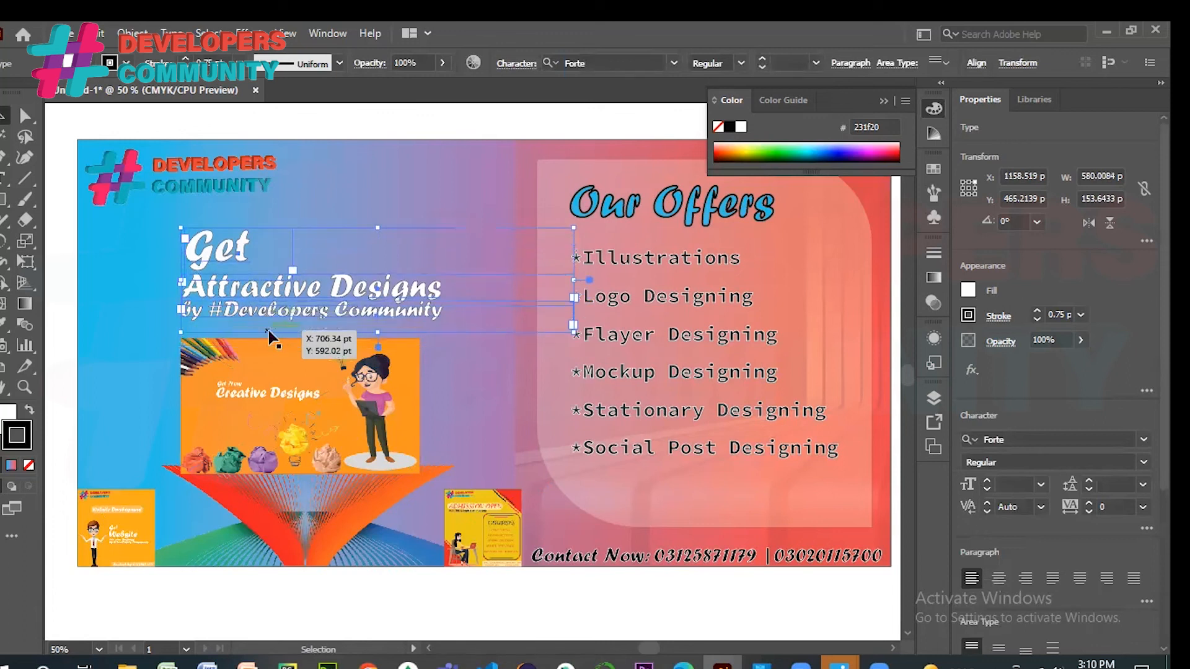
key("Up")
key("Up")
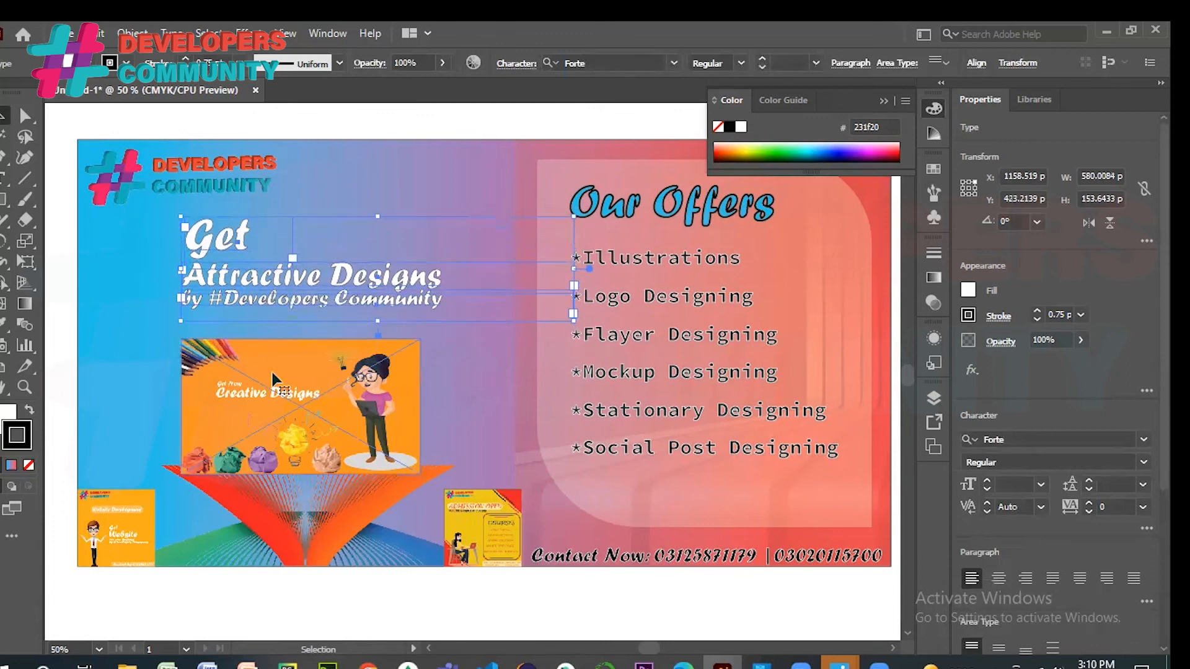
- Shift the "Creative Designs" image slightly up and widen it on both sides to about 433 pt, matching the fan artwork's width
left_click(279, 409)
key("Up")
key("Up")
key("Up")
key("Up")
key("Down")
key("Down")
key("Down")
key("Down")
left_click_drag(166, 401, 161, 401)
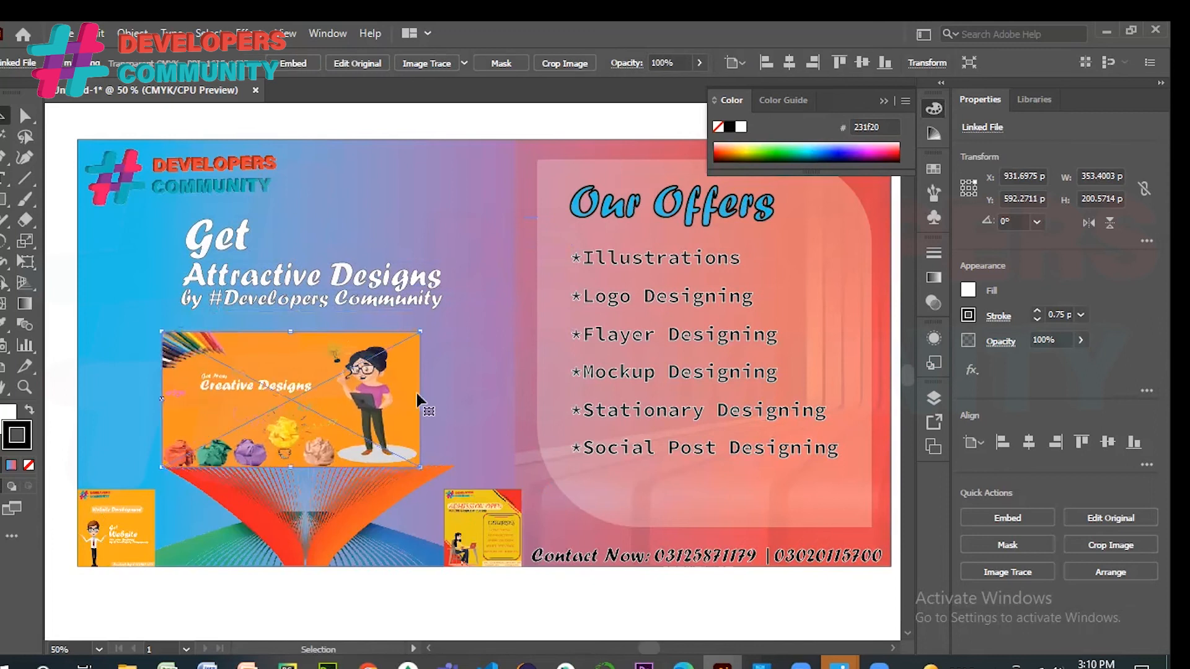
left_click_drag(420, 400, 456, 401)
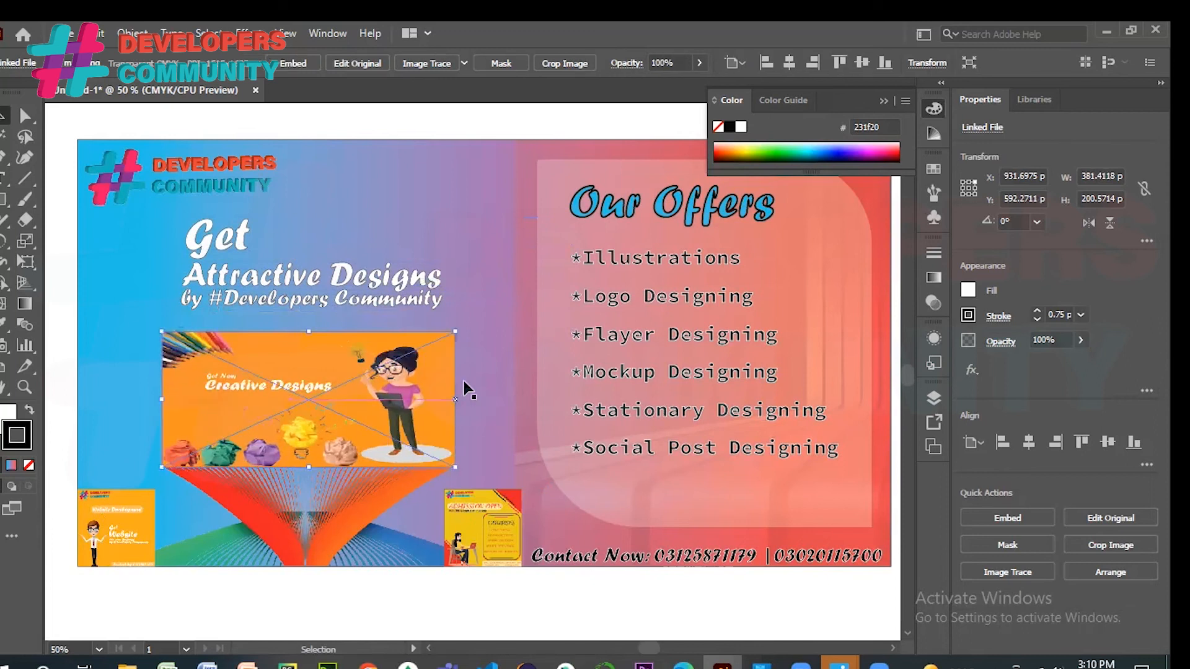
left_click(489, 276)
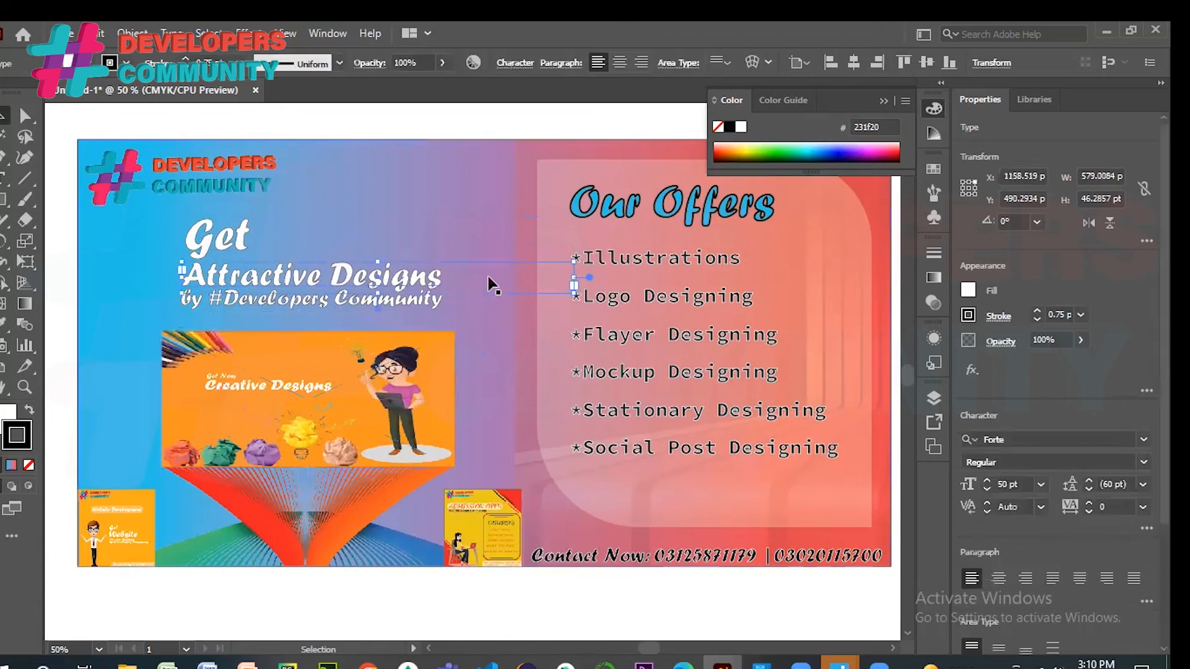
left_click(307, 406)
left_click_drag(307, 407, 308, 407)
- Delete the small "Admission Open" poster from the banner
left_click(508, 546)
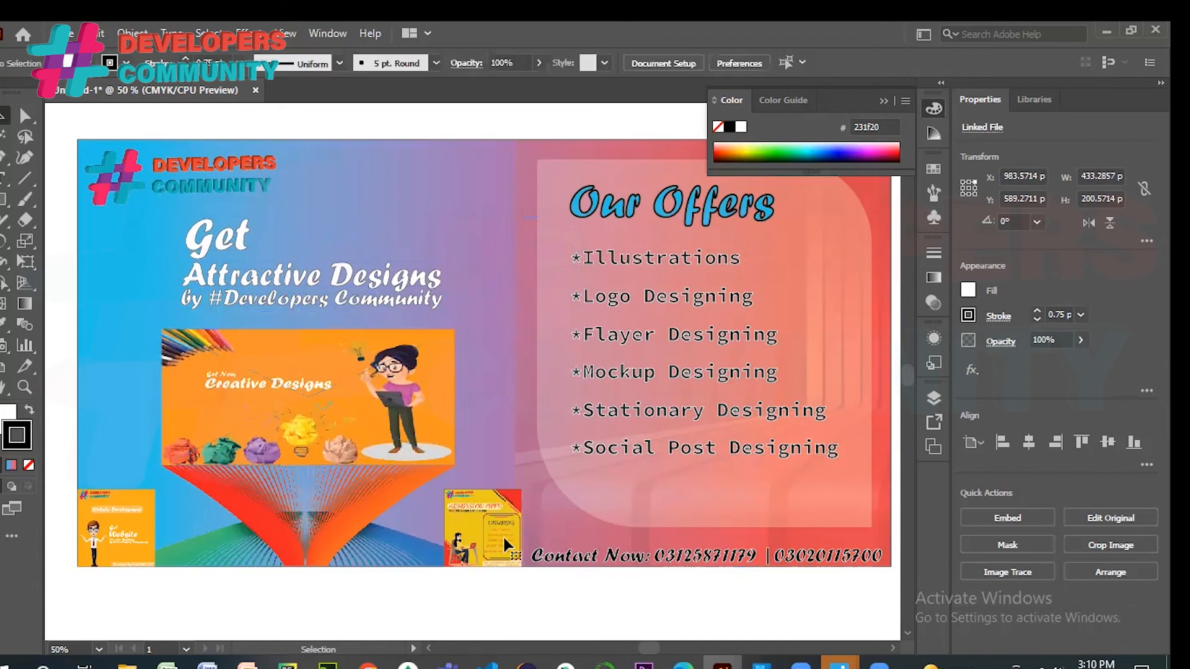
key("Delete")
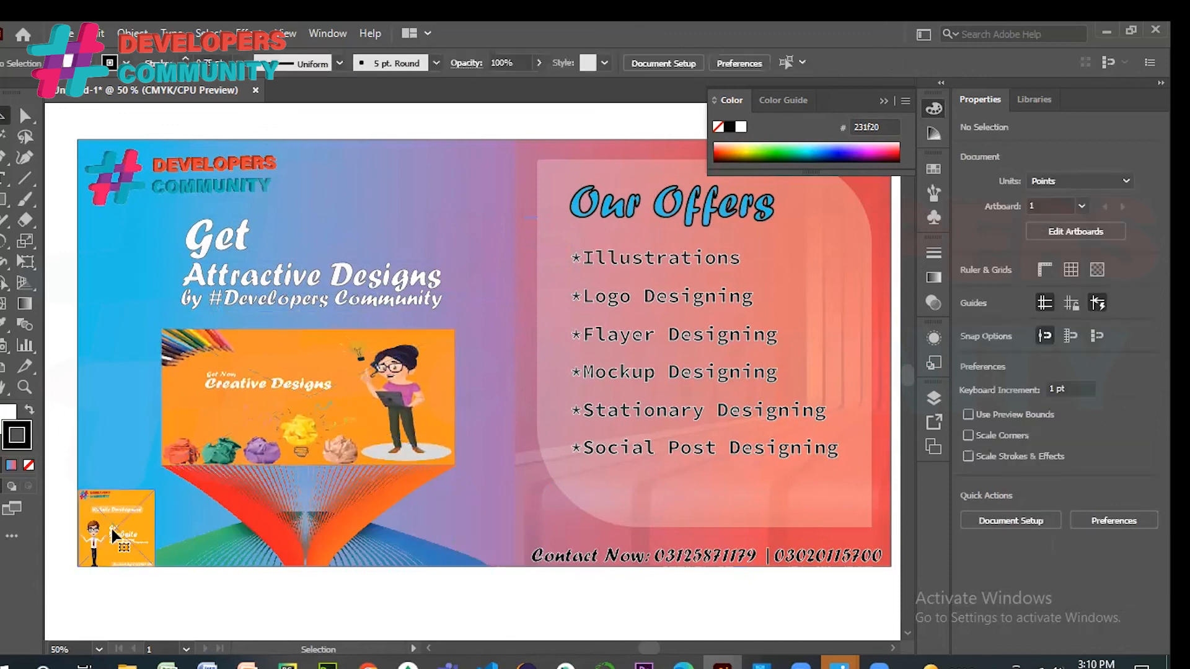
- Delete the small orange poster in the banner's lower corner and shift the fan artwork down about 25 pt, past the banner's bottom edge
left_click(113, 534)
key("Delete")
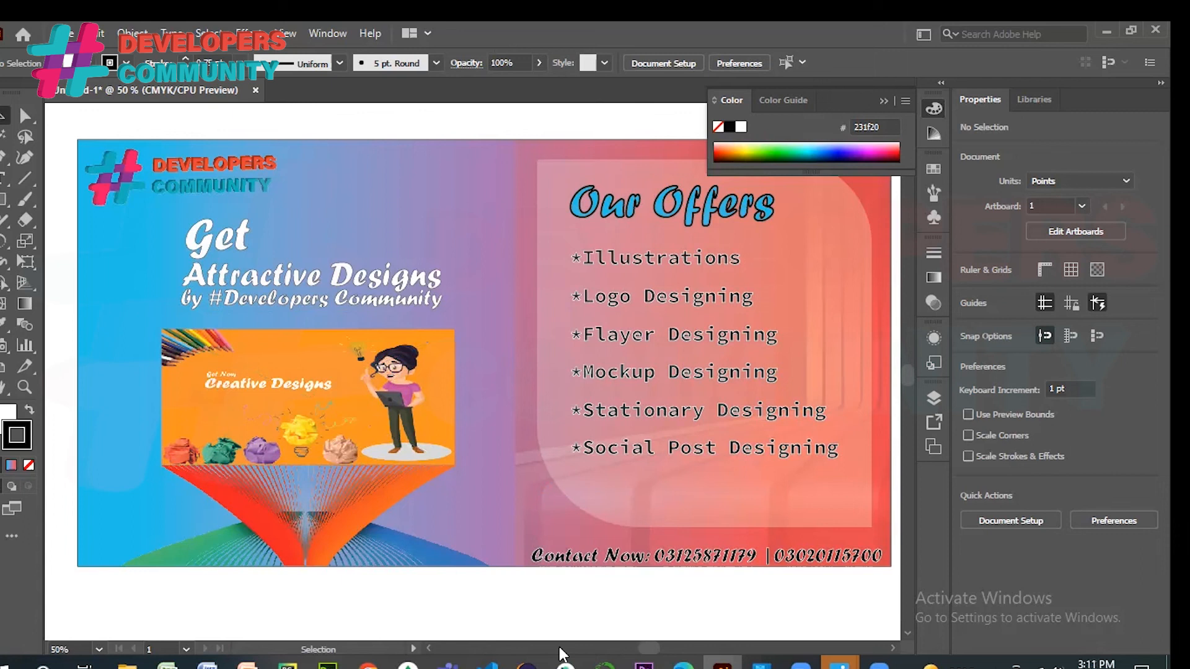
left_click(327, 532)
key("Down")
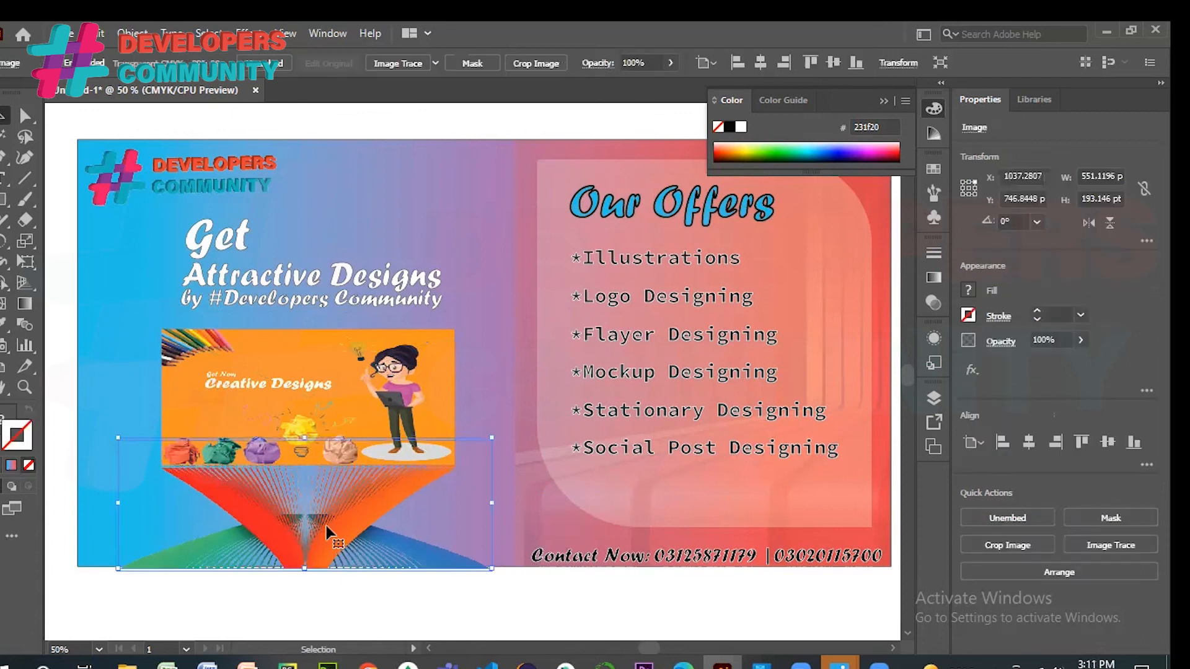
key("shift+Down")
key("shift+Down")
key("Down")
key("Down")
key("Down")
key("Down")
key("Down")
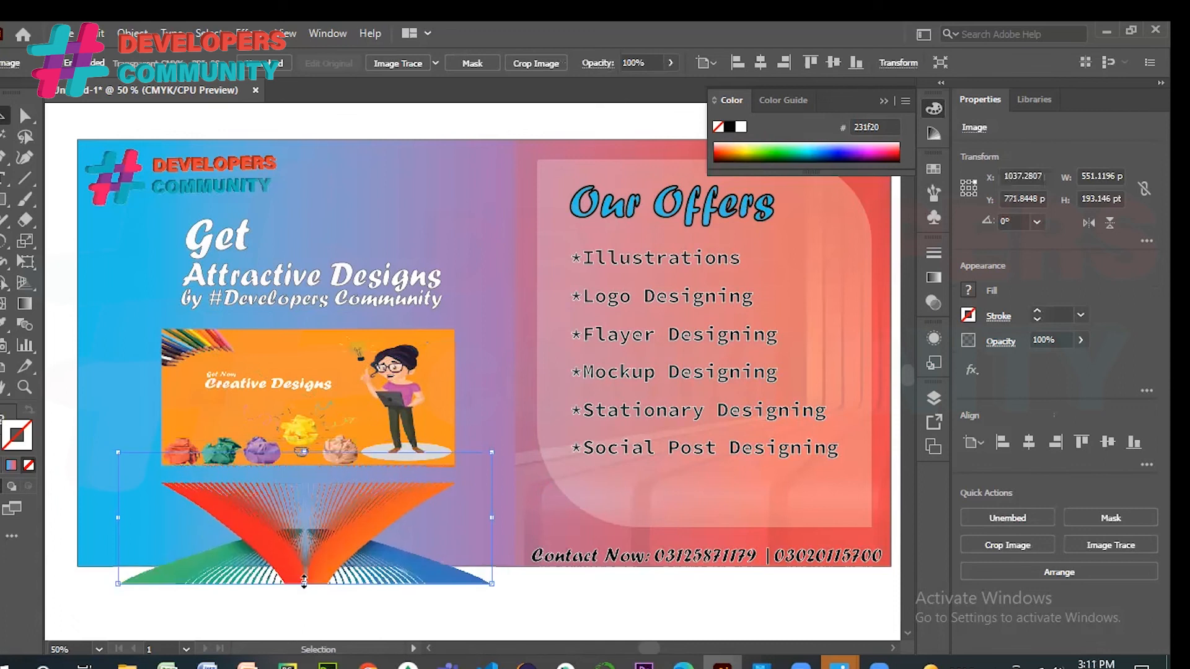
- Crop the fan artwork at the banner's bottom edge and trim the empty area above it, to about 550 by 120 pt
left_click(544, 65)
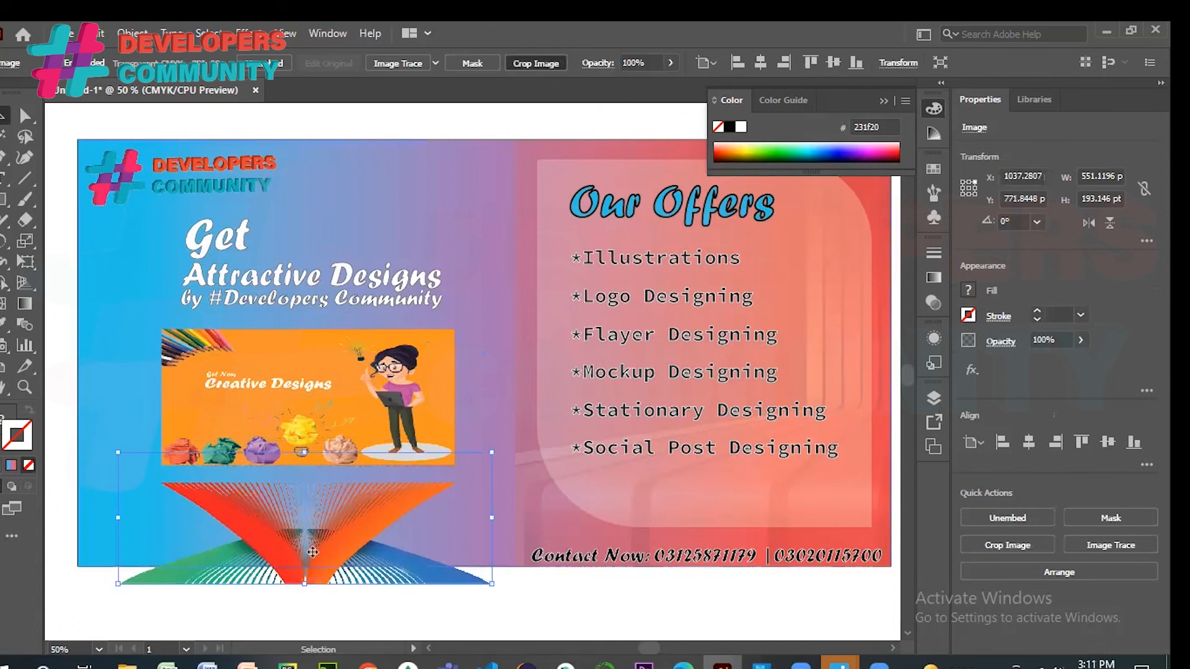
left_click_drag(305, 566, 304, 565)
left_click_drag(302, 465, 302, 492)
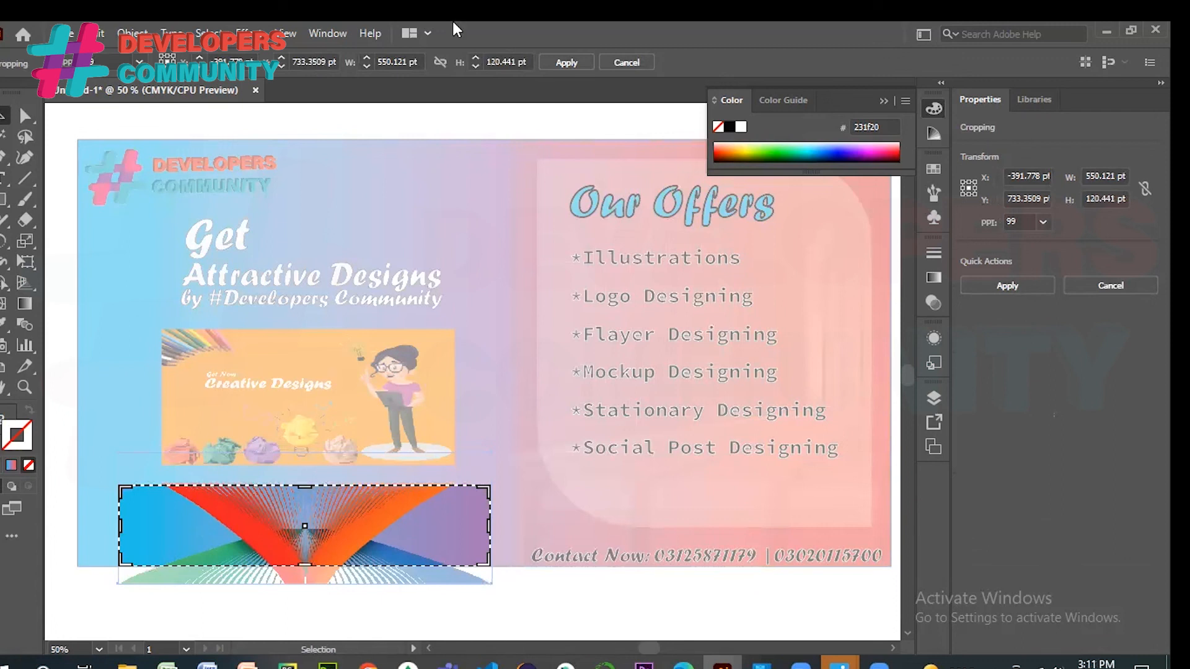
left_click(566, 62)
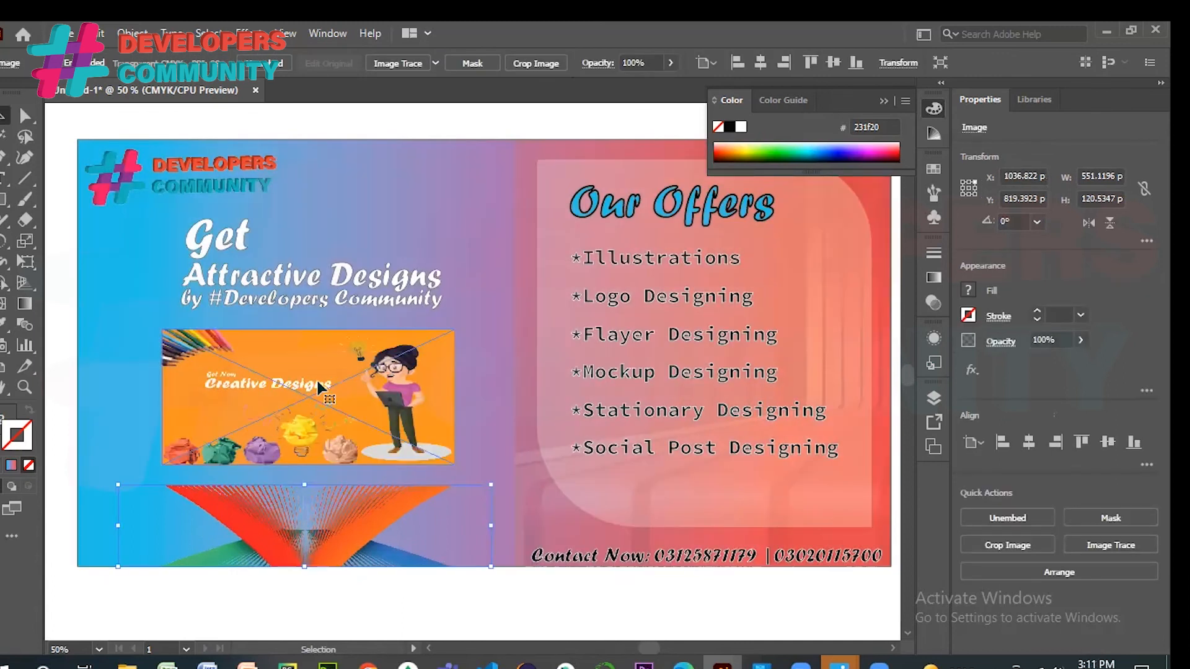
- Move the "Creative Designs" image straight down about 38 pt so it slightly overlaps the top of the cropped fan artwork
left_click(317, 389)
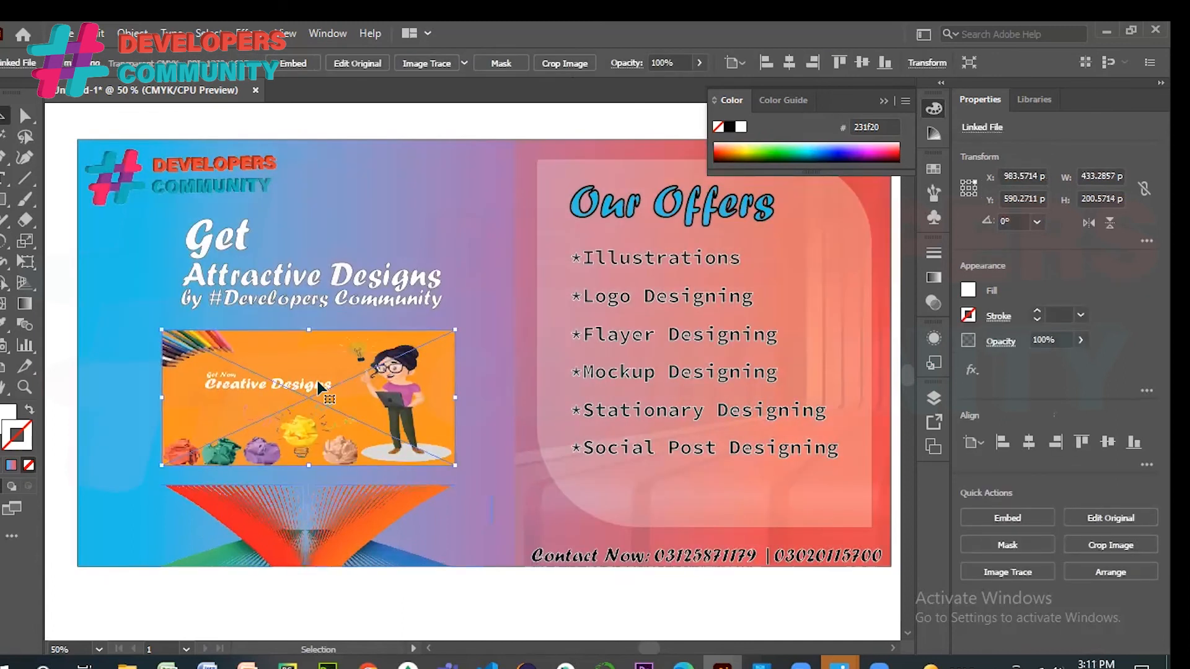
key("shift+Down")
key("shift+Down")
key("shift+Down")
key("shift+Down")
key("shift+Down")
key("shift+Down")
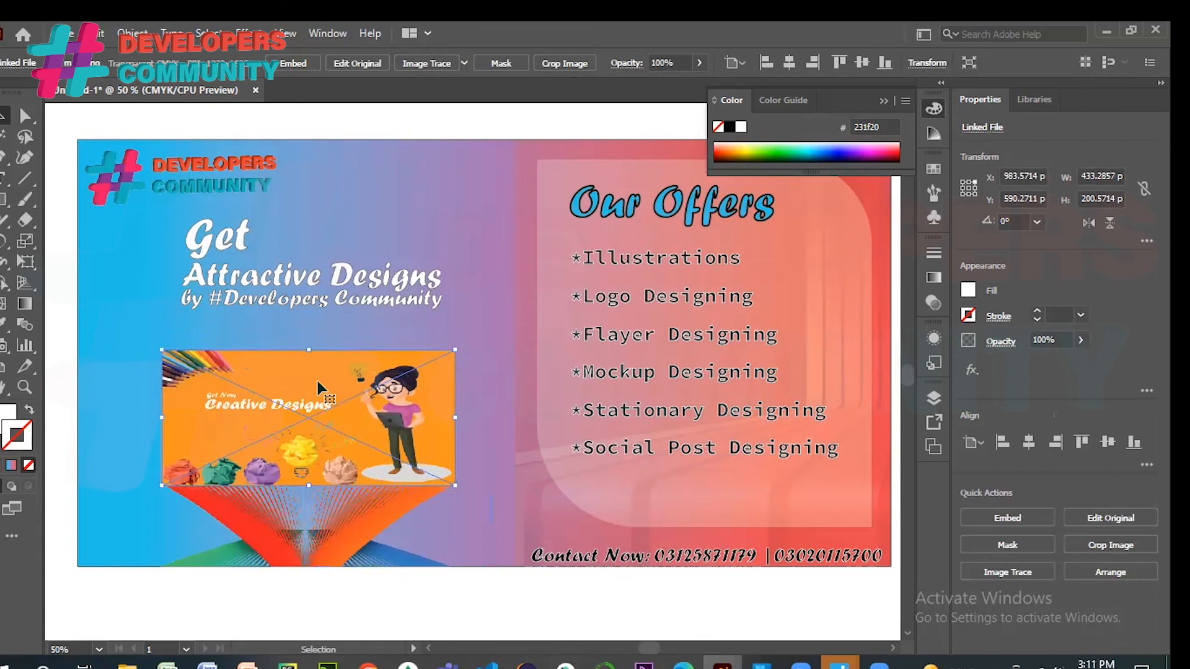
key("shift+Down")
key("shift+Down")
key("shift+Down")
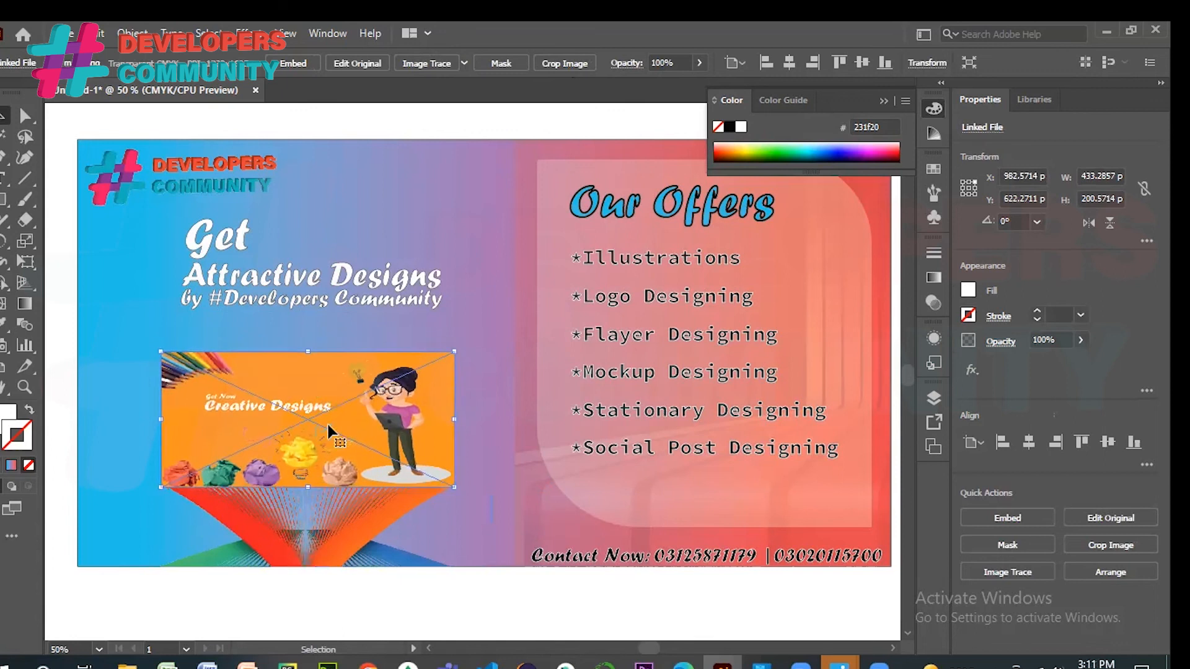
key("Down")
key("Down")
key("Down")
key("Down")
key("Down")
key("Down")
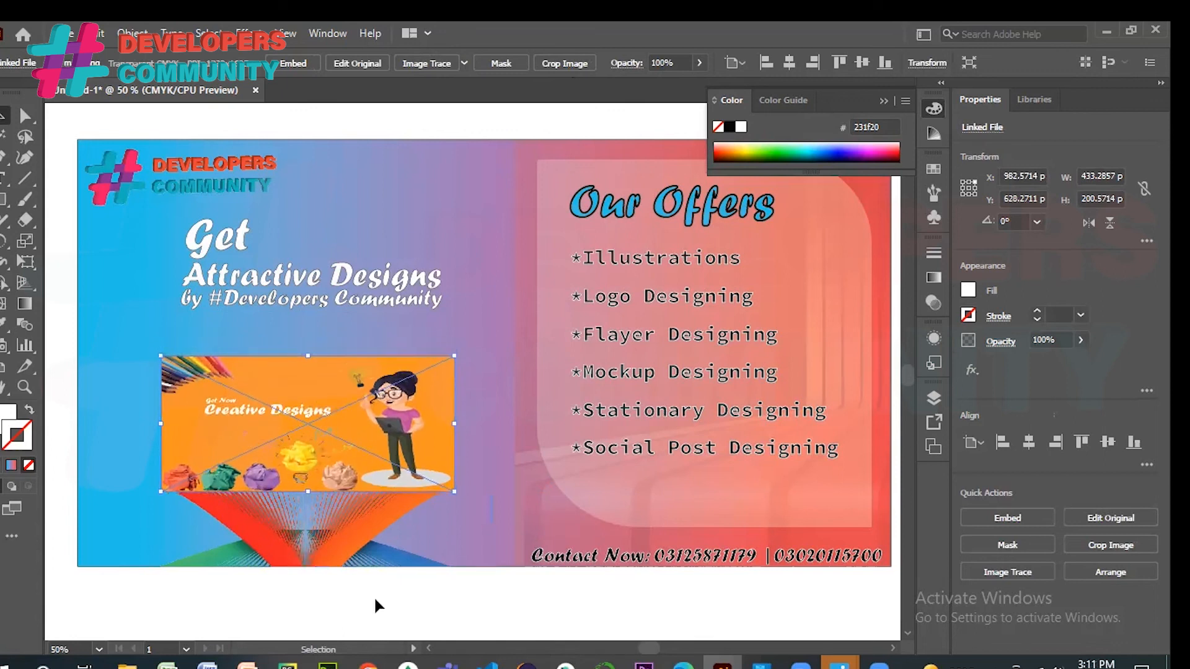
left_click(378, 606)
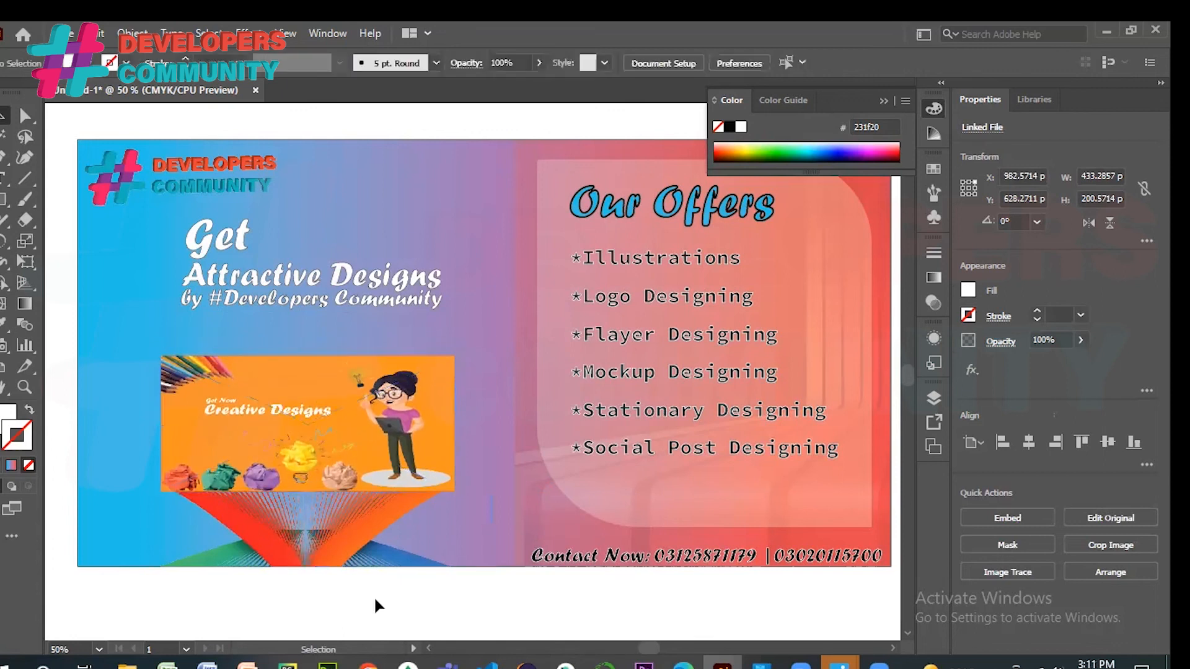
- Nudge the "Creative Designs" image up about 9 pt so its lower edge rests on the fan artwork's top edge, and deselect it
left_click(274, 403)
key("Up")
key("Up")
key("Up")
key("Up")
key("Up")
key("Up")
key("Up")
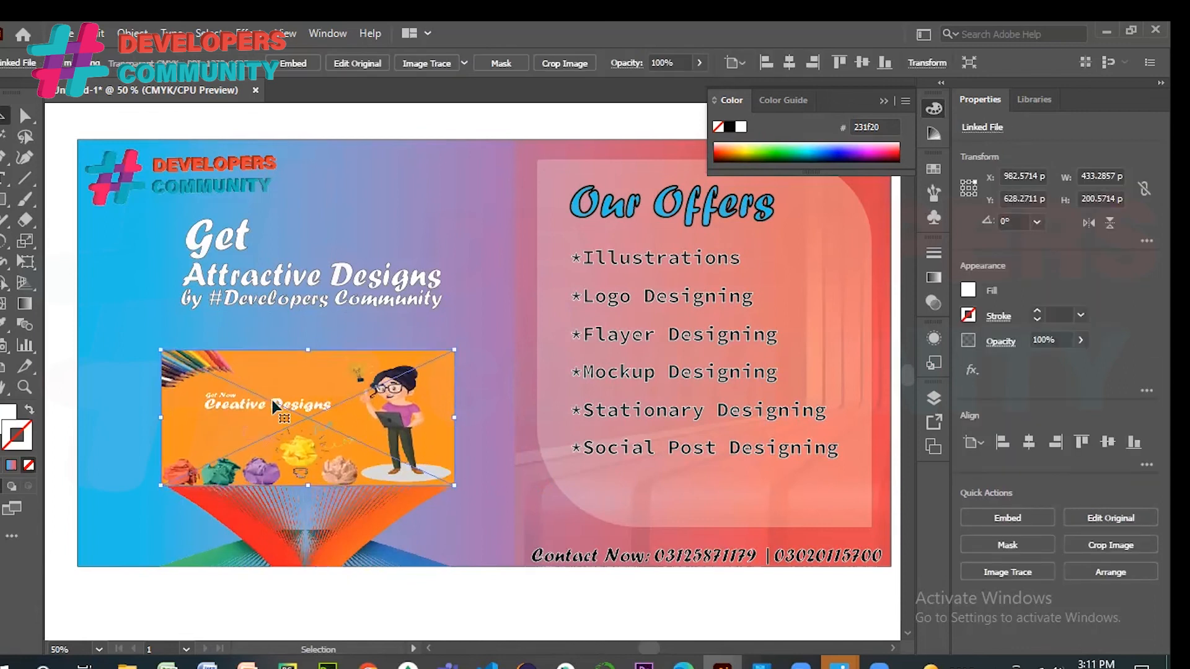
key("Up")
key("Up")
key("Up")
key("Up")
key("Up")
key("Up")
key("Up")
key("Up")
key("Up")
key("Up")
key("Up")
key("Up")
key("Up")
key("Up")
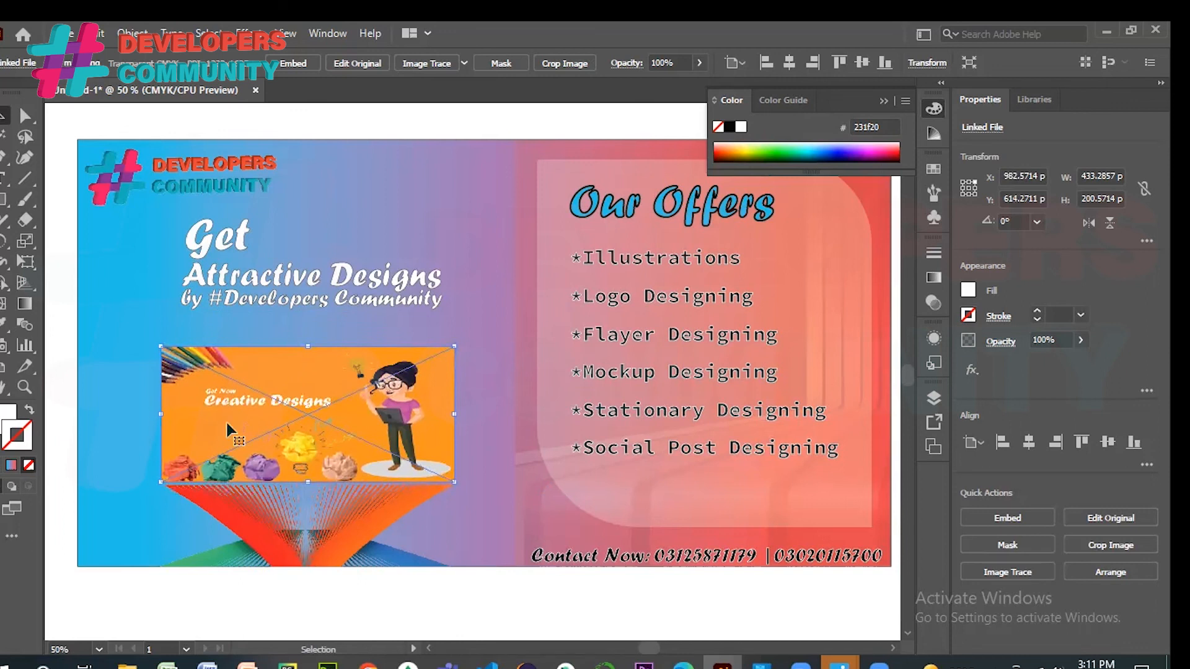
key("Down")
key("Down")
key("Down")
key("Down")
key("Down")
key("Down")
key("Right")
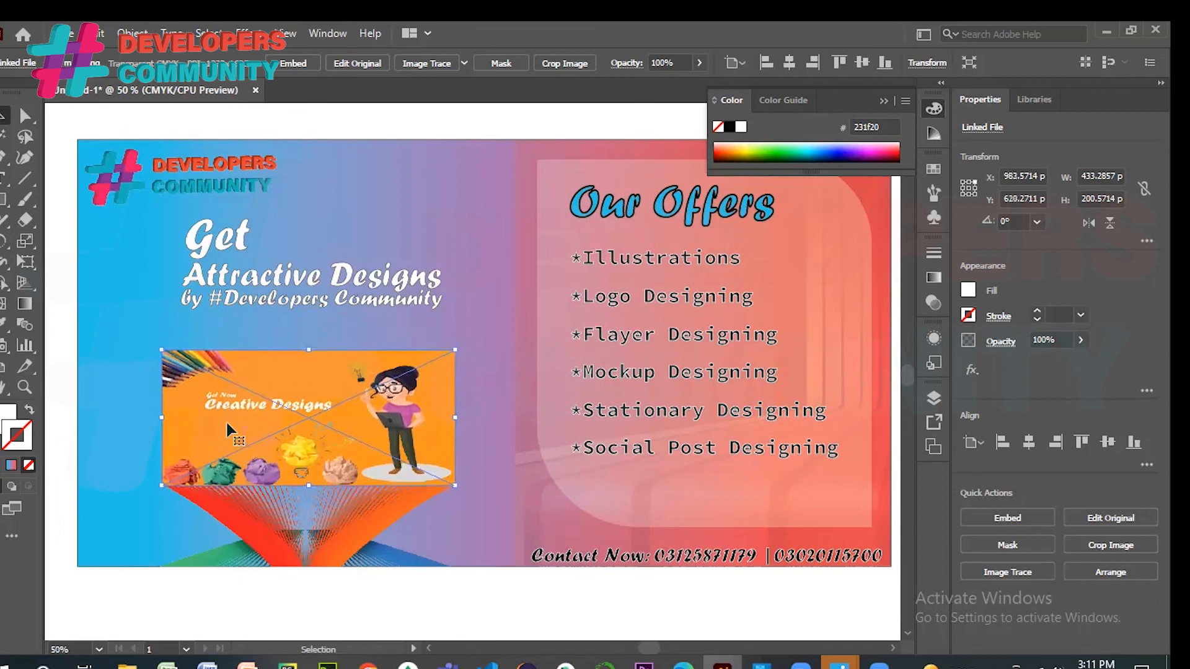
left_click(335, 626)
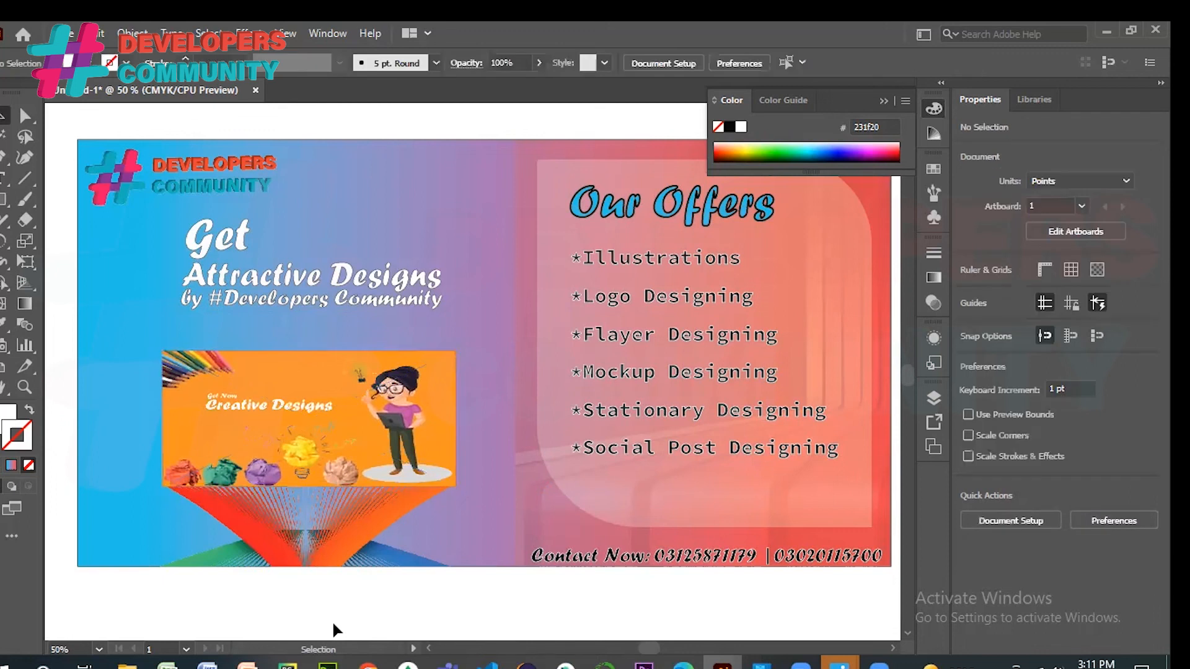
left_click(330, 451)
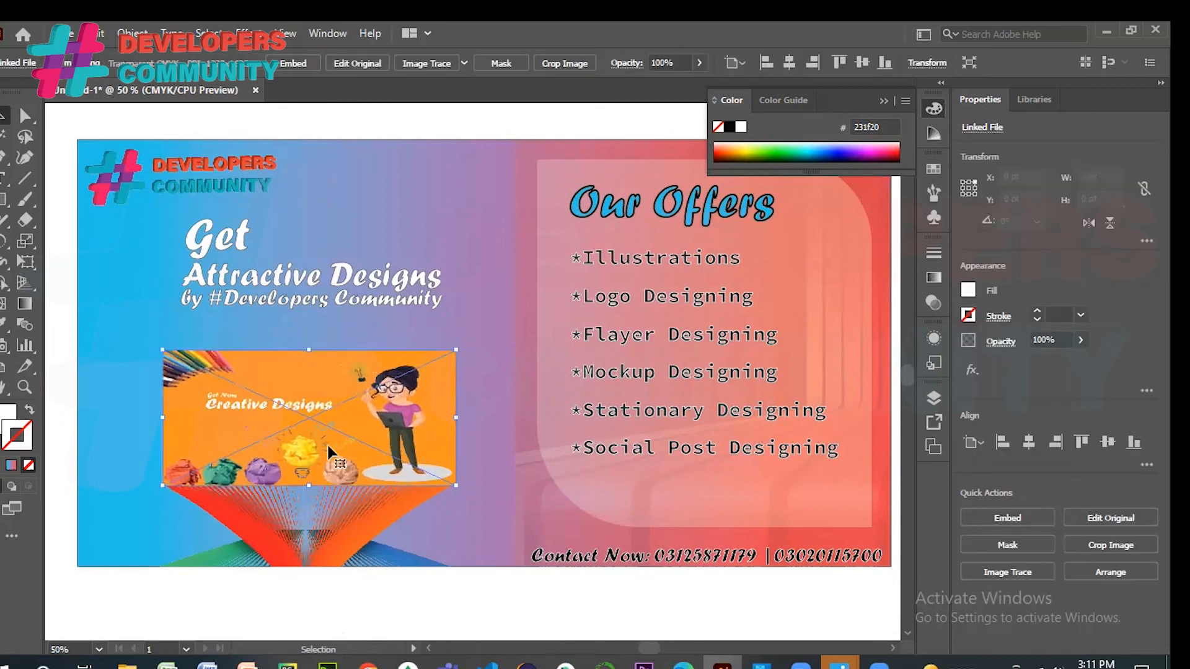
key("Left")
key("Up")
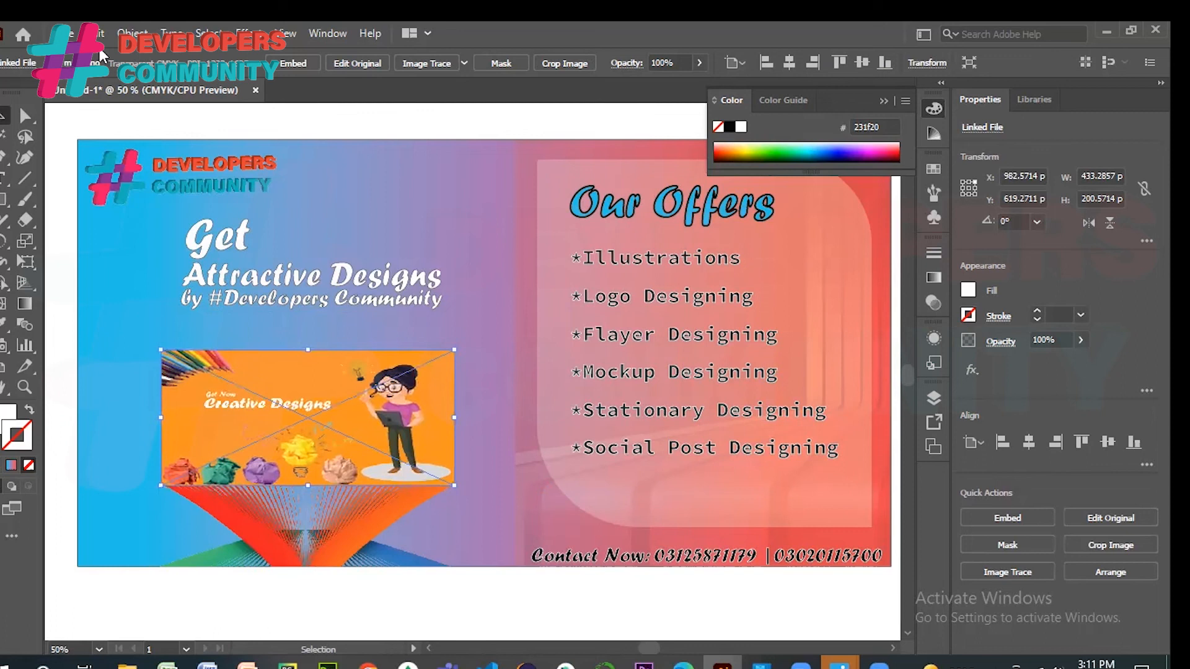
key("ctrl+shift+a")
key("a")
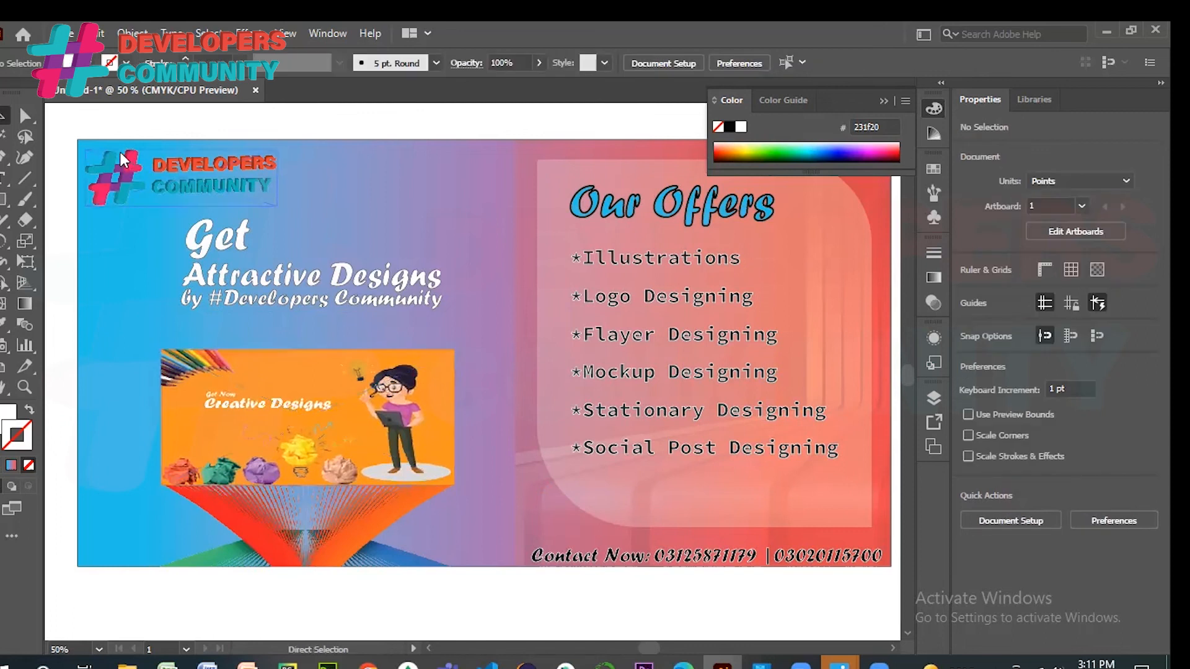
- Save the banner in the Downloads folder as an Illustrator file named "12 april 2020", with linked files included
key("ctrl+s")
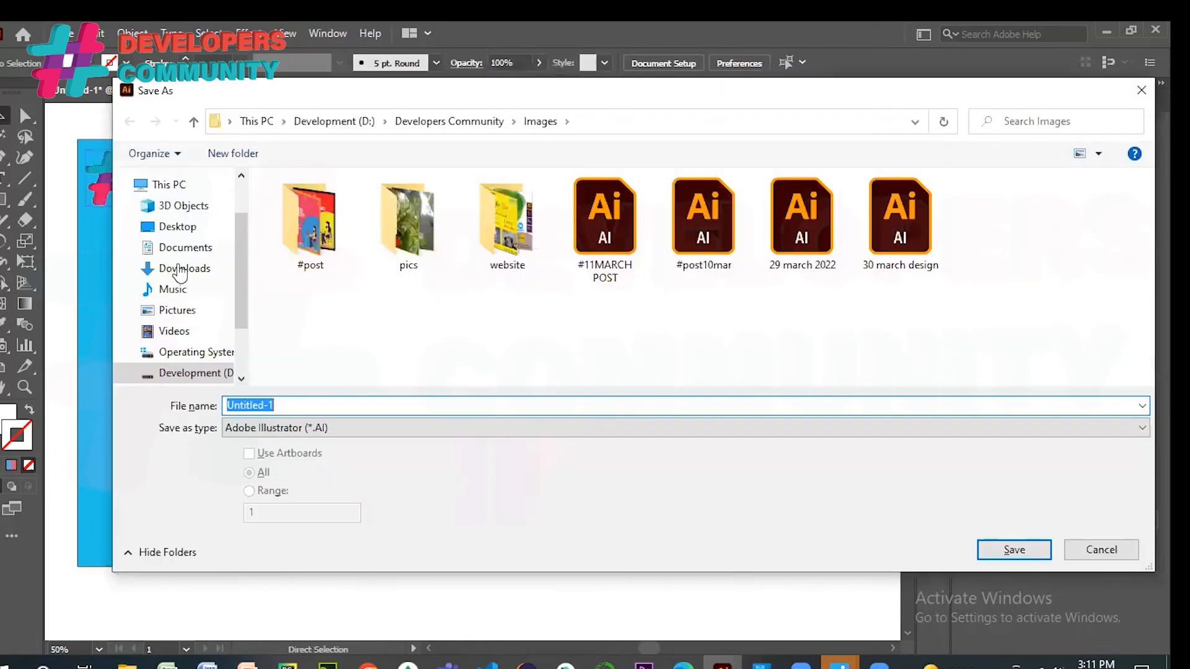
left_click(181, 268)
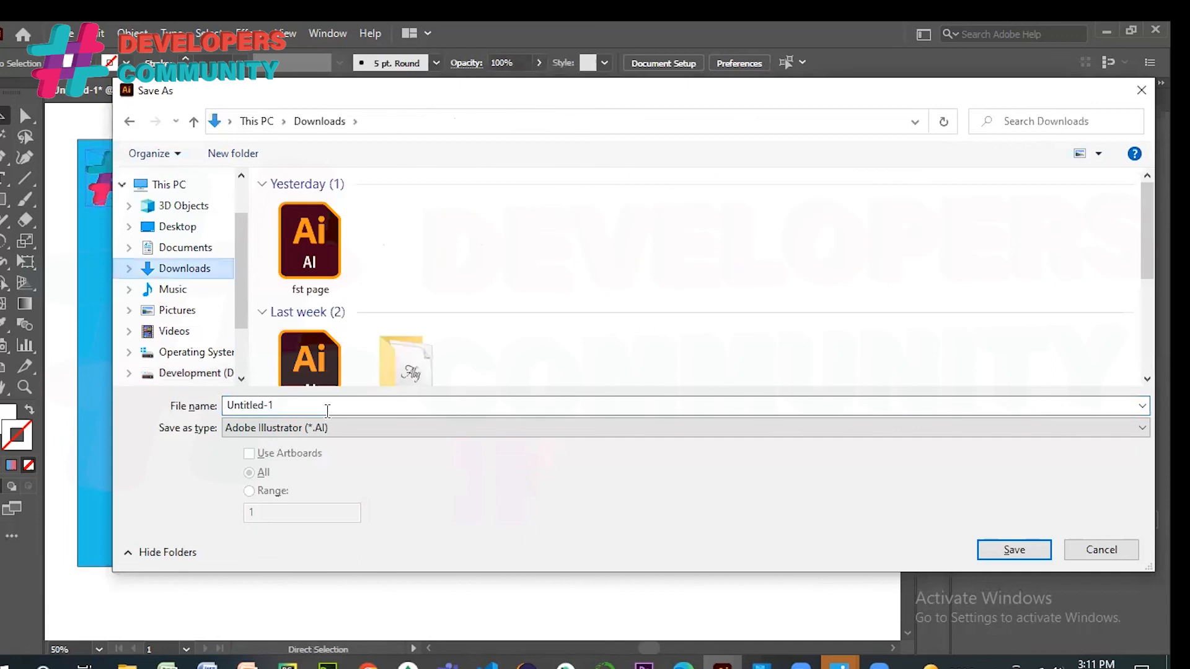
left_click(327, 410)
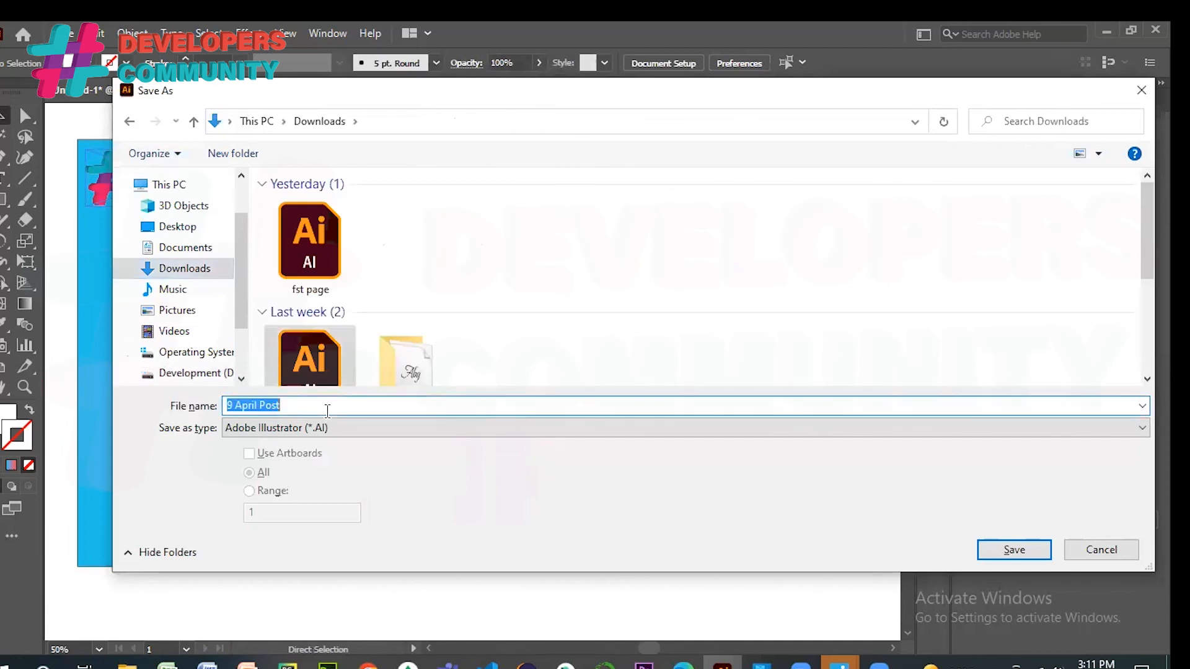
type("12 april 2020")
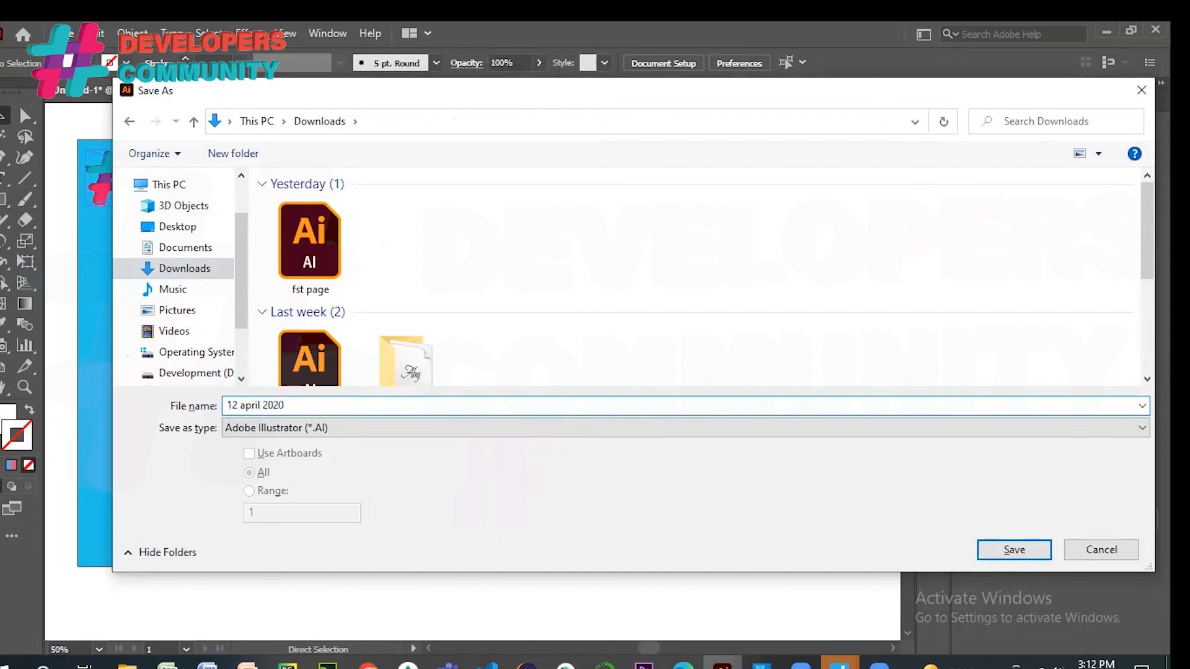
key("Return")
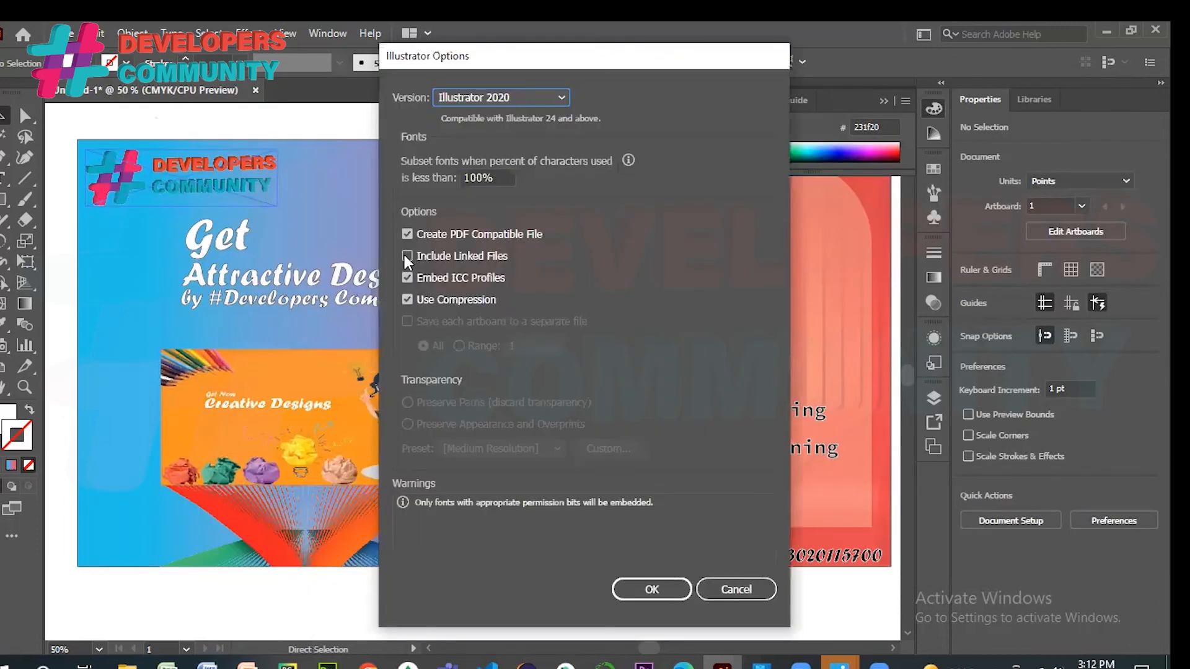
left_click(407, 256)
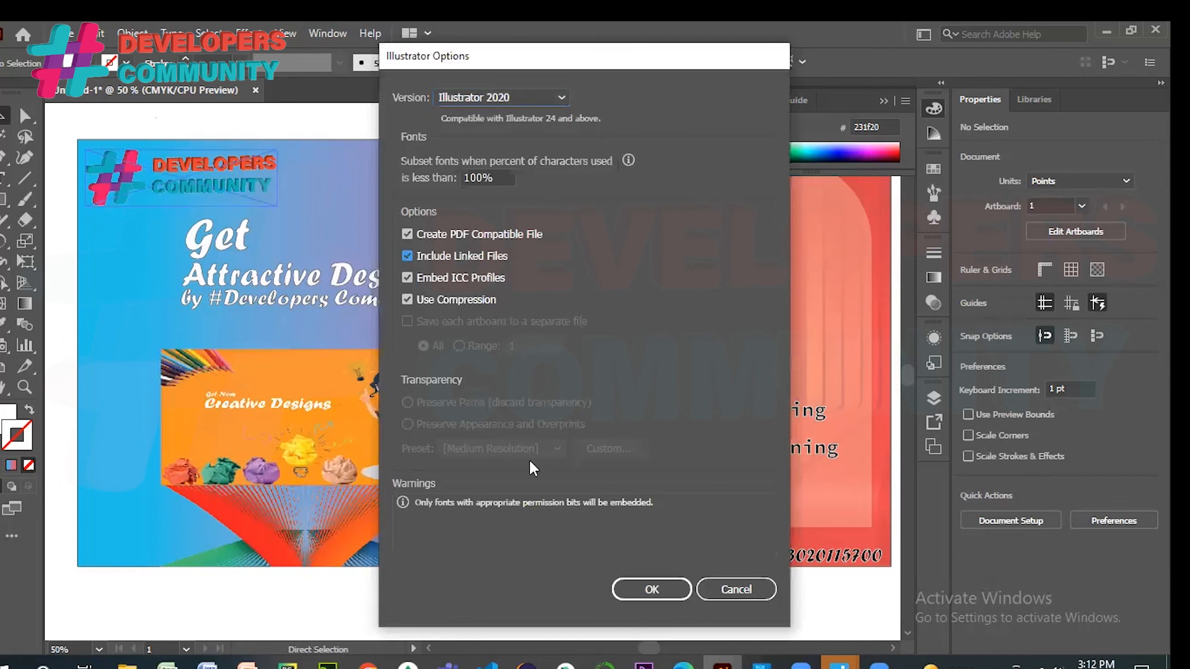
left_click(648, 592)
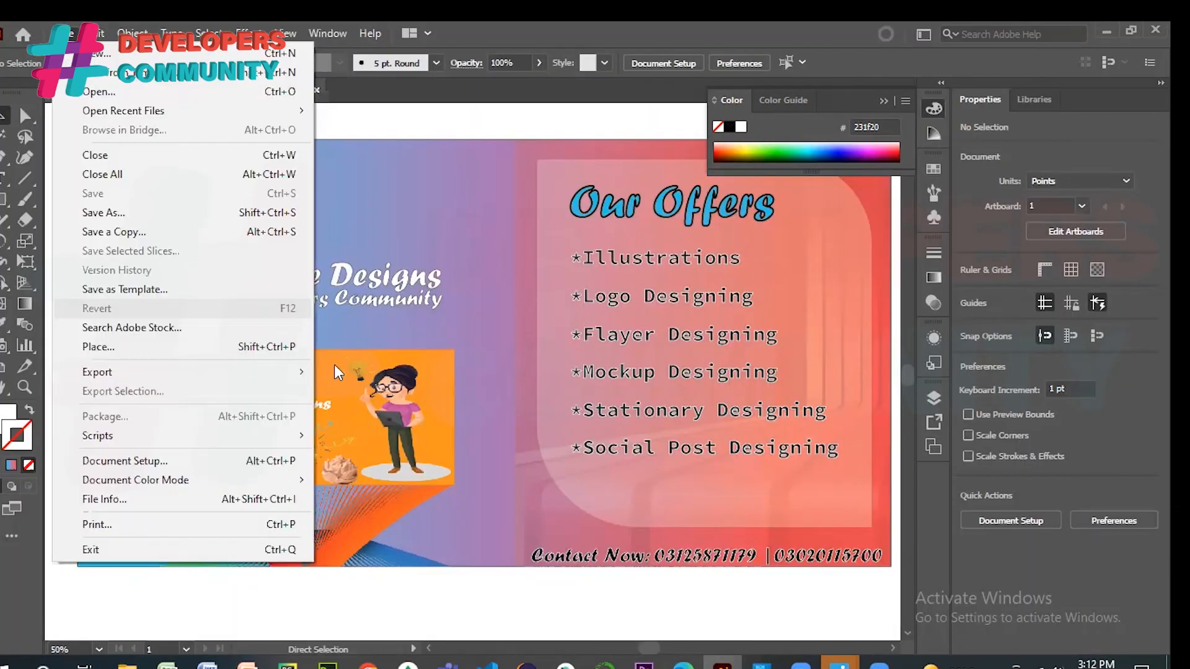
- Export the banner to Downloads as the PNG "12 april 2020" at High (300 ppi) resolution with a transparent background
mouse_move(291, 372)
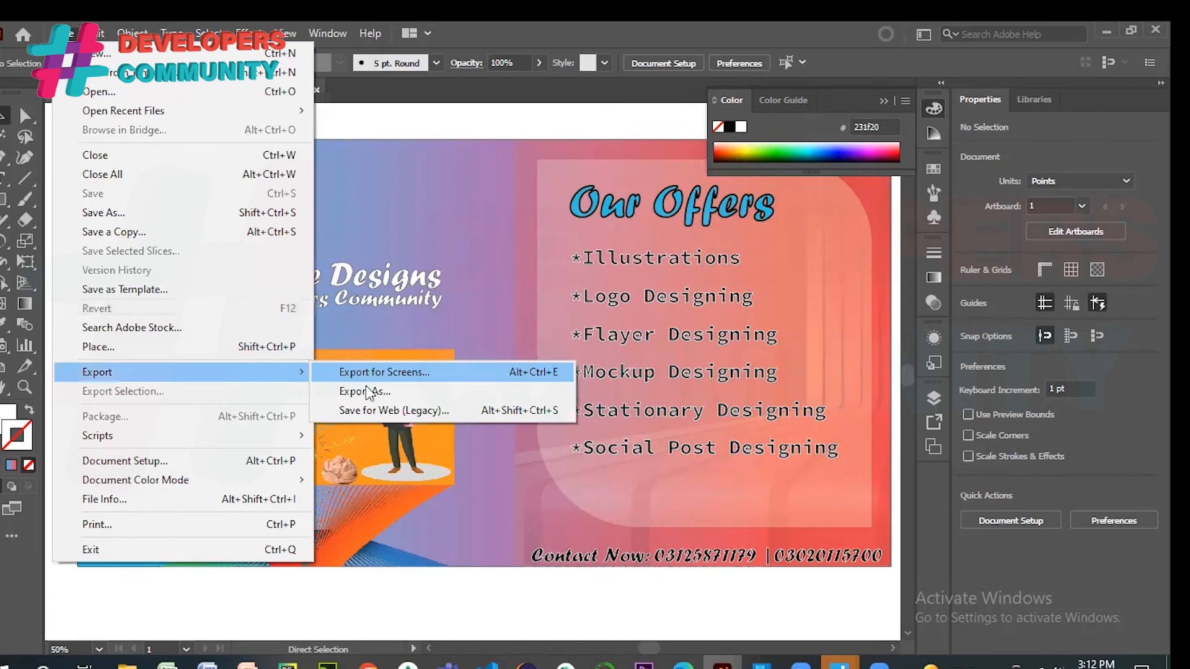
left_click(369, 392)
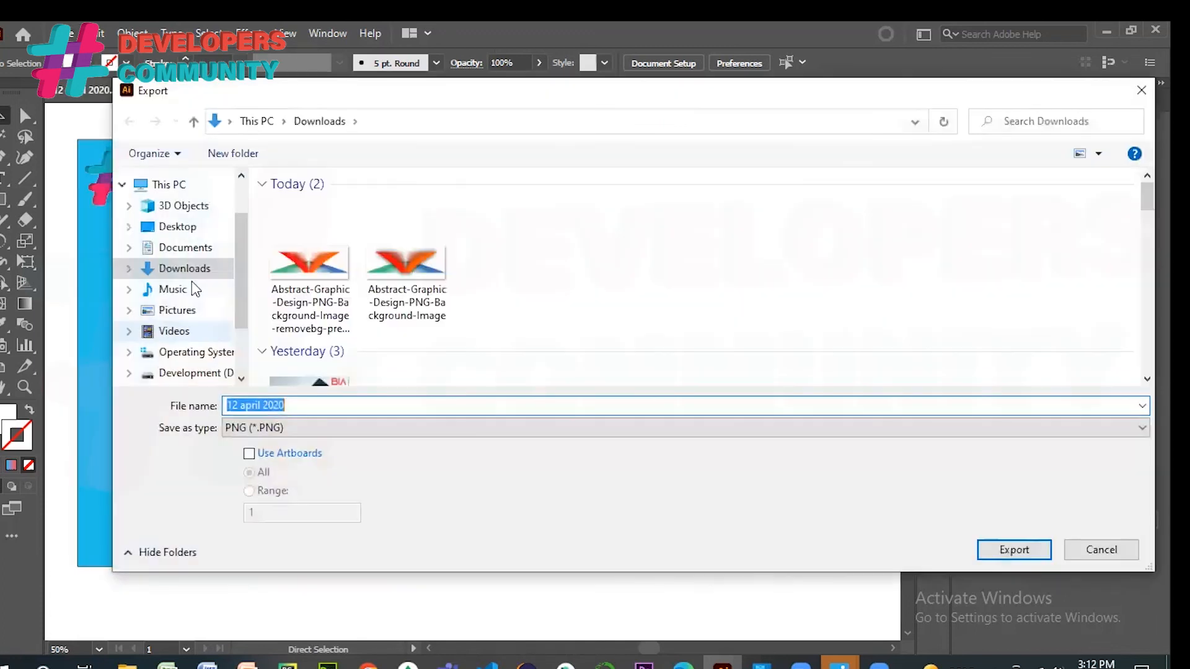
left_click(186, 268)
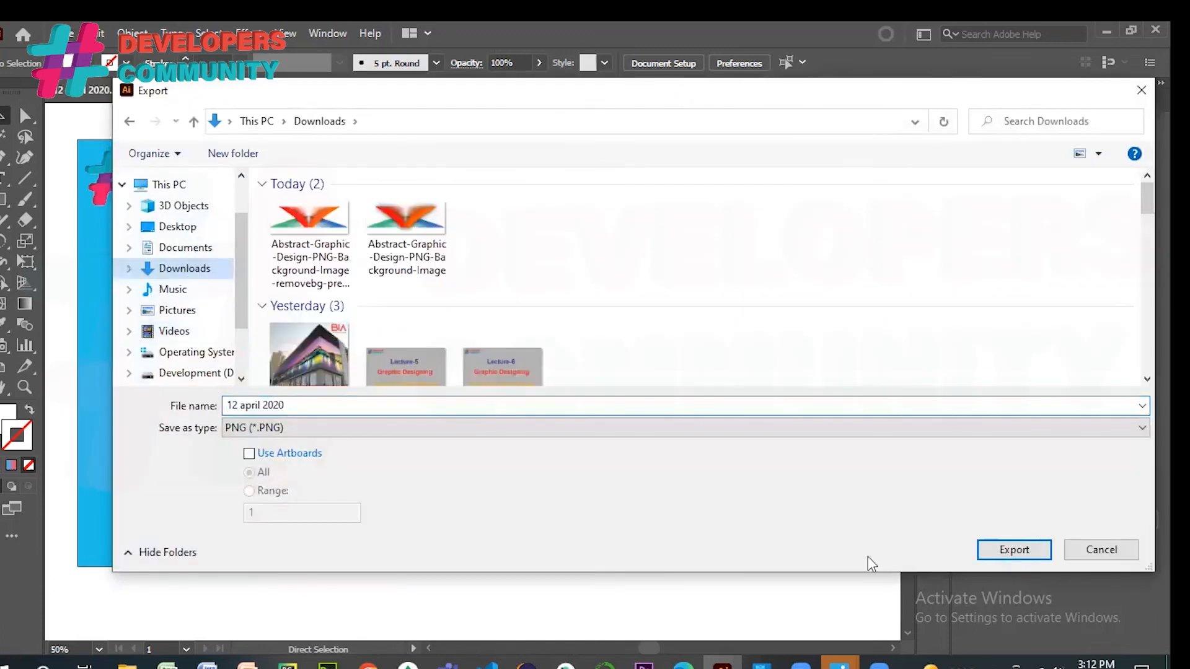
left_click(1014, 550)
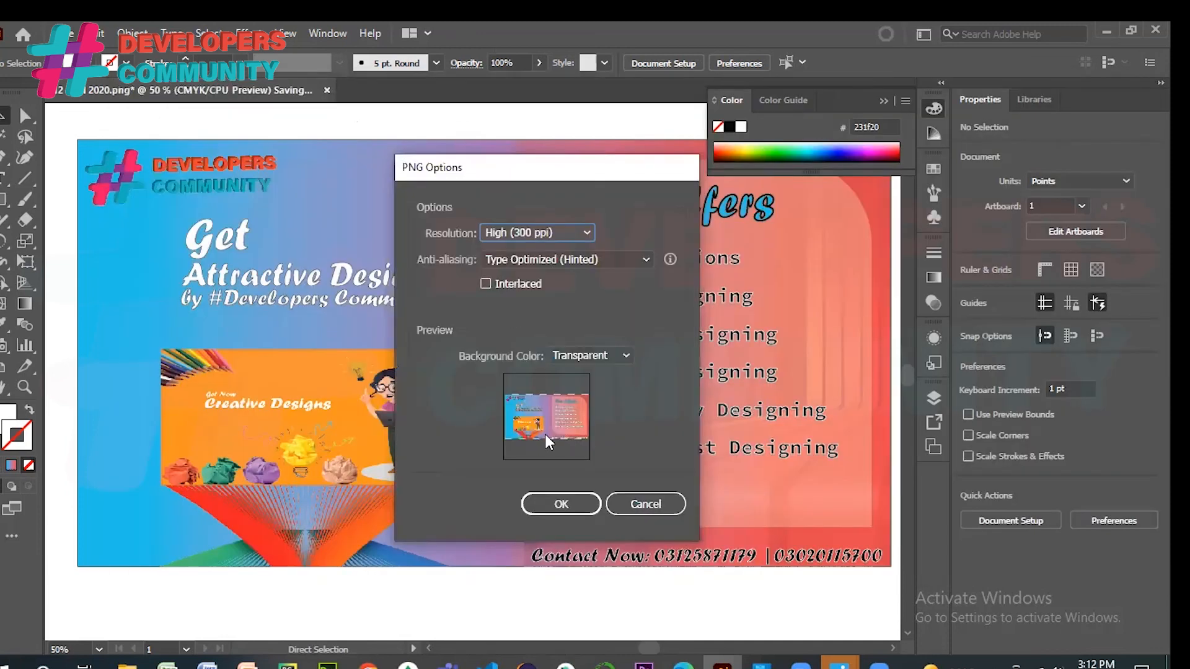
left_click(560, 505)
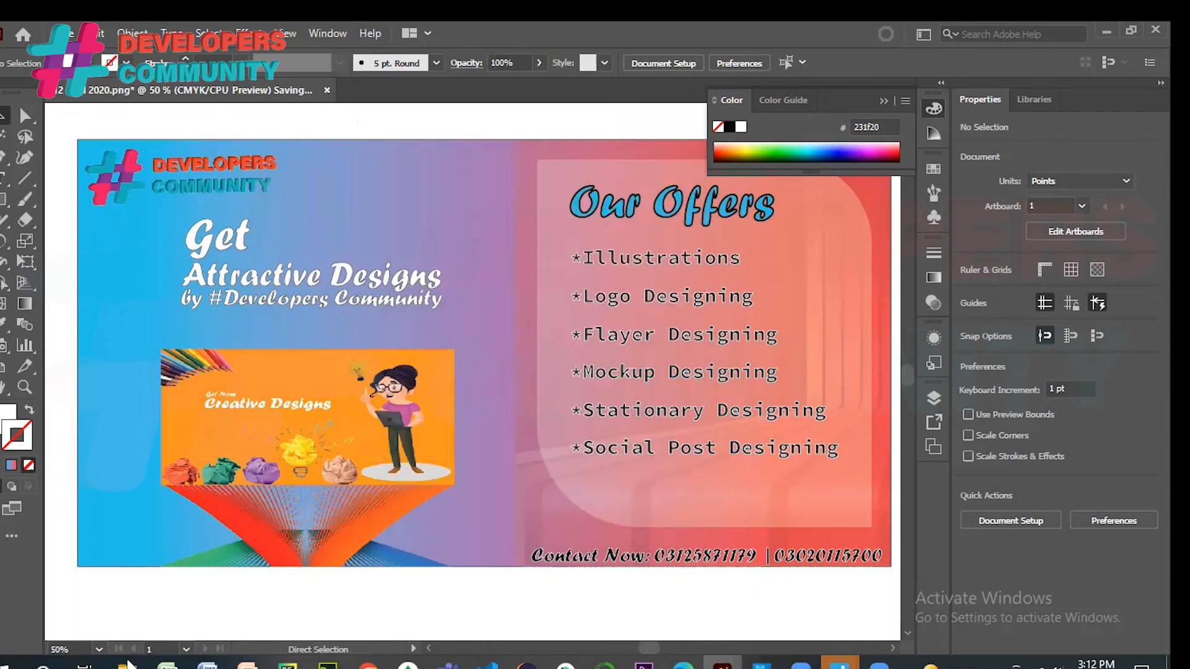
- Switch to File Explorer, go to the Downloads folder and open the exported "12 april 2020" PNG for viewing
left_click(127, 667)
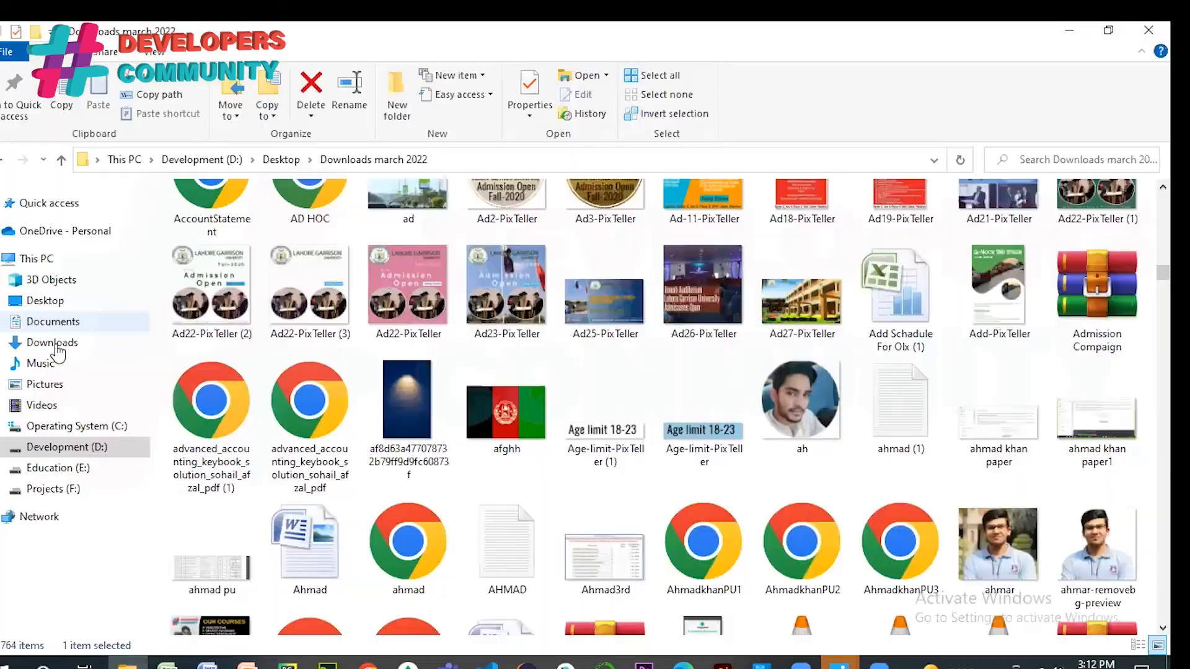
left_click(55, 346)
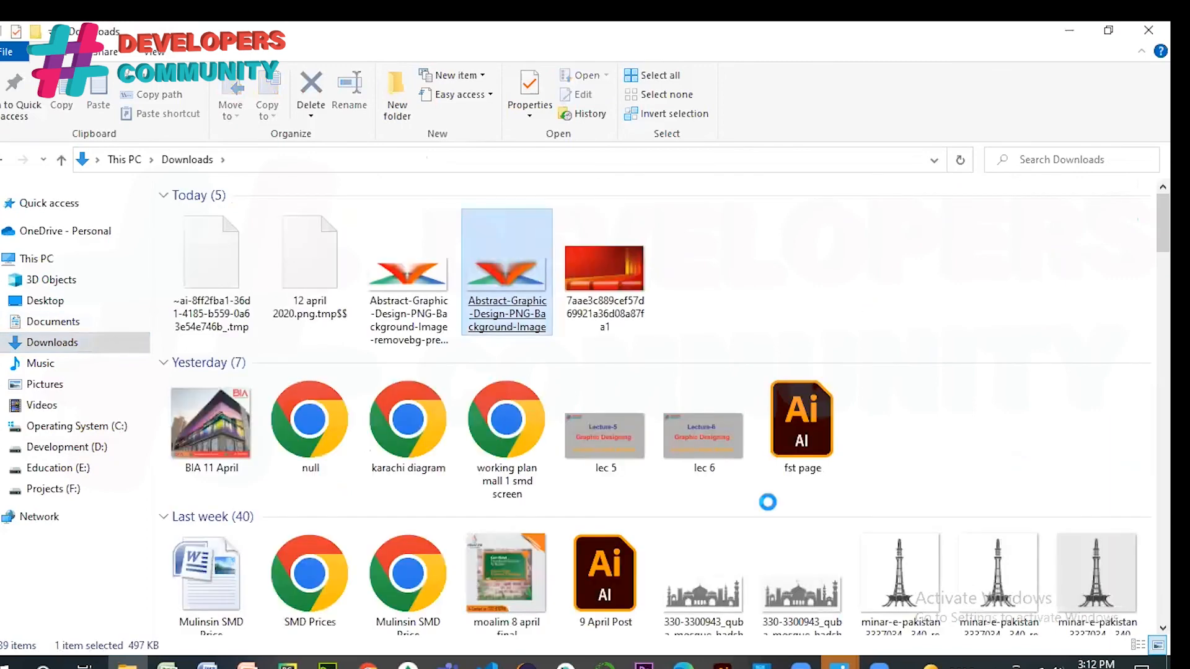
mouse_move(840, 664)
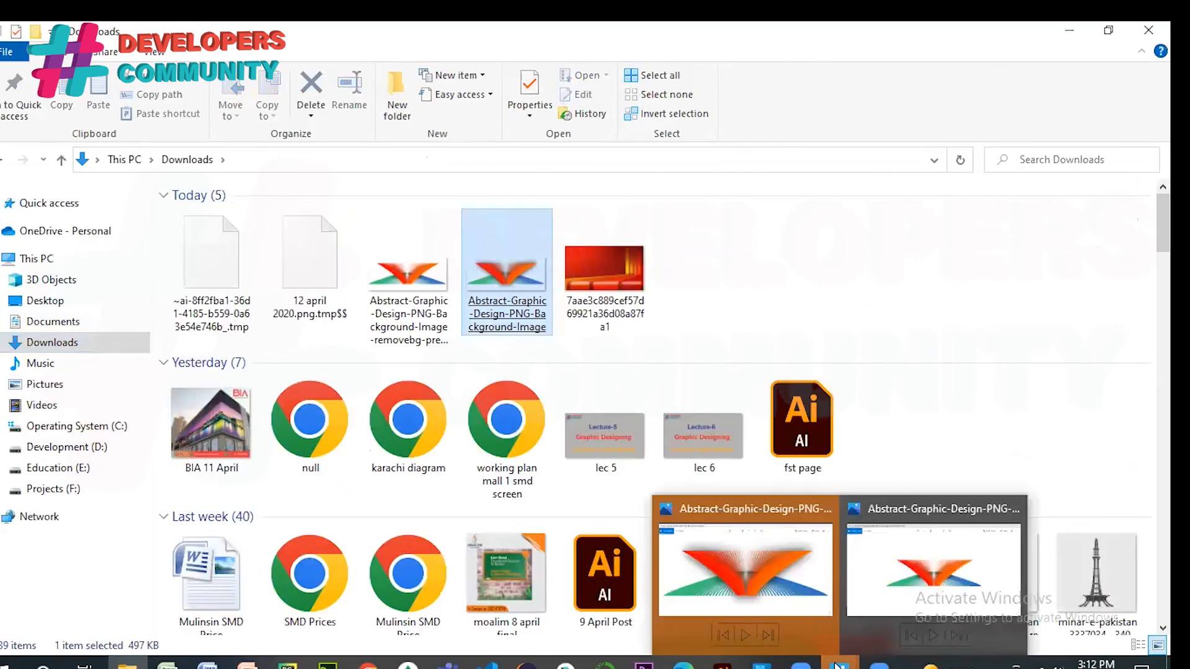
left_click(723, 665)
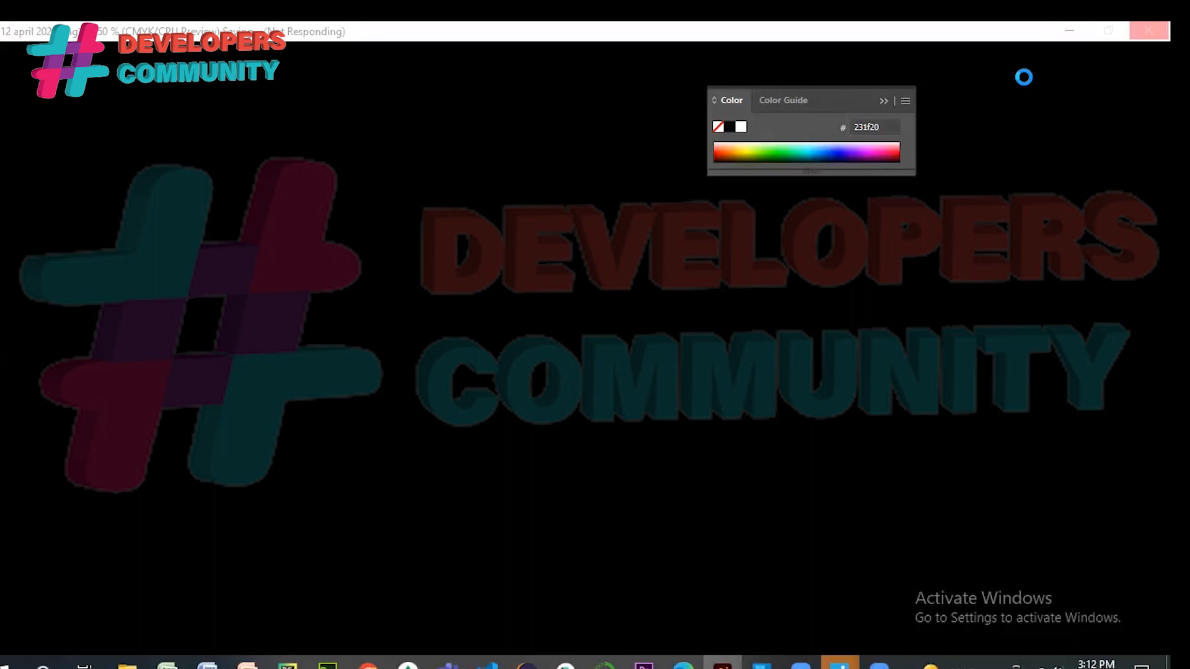
left_click(1070, 30)
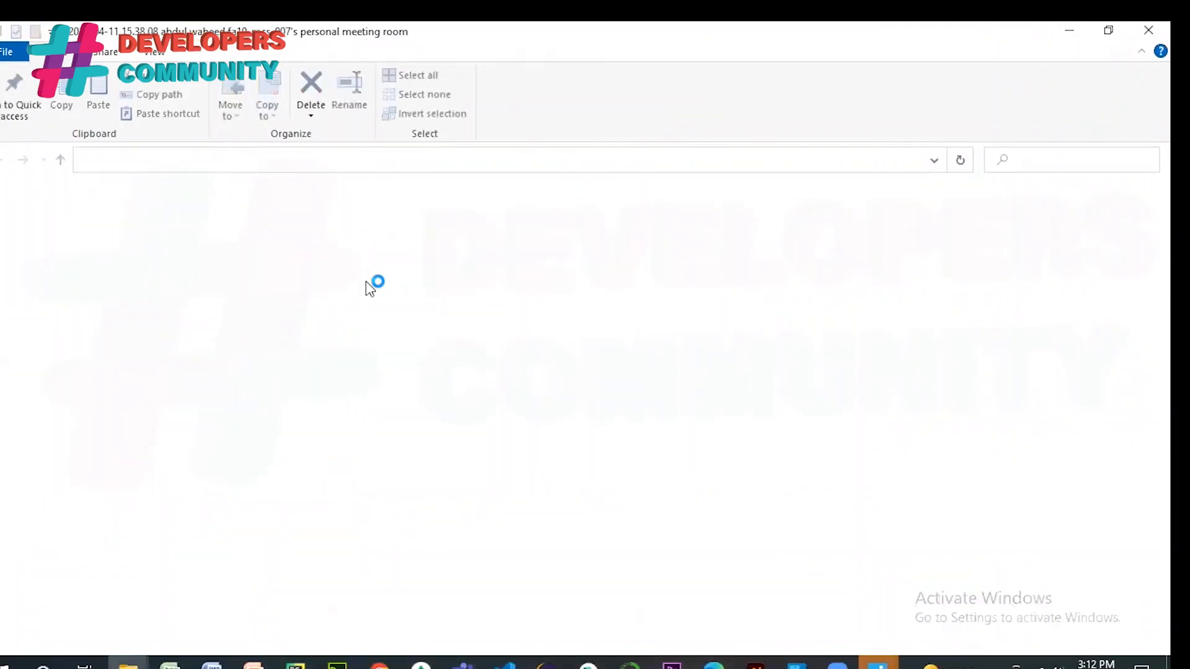
left_click(1069, 31)
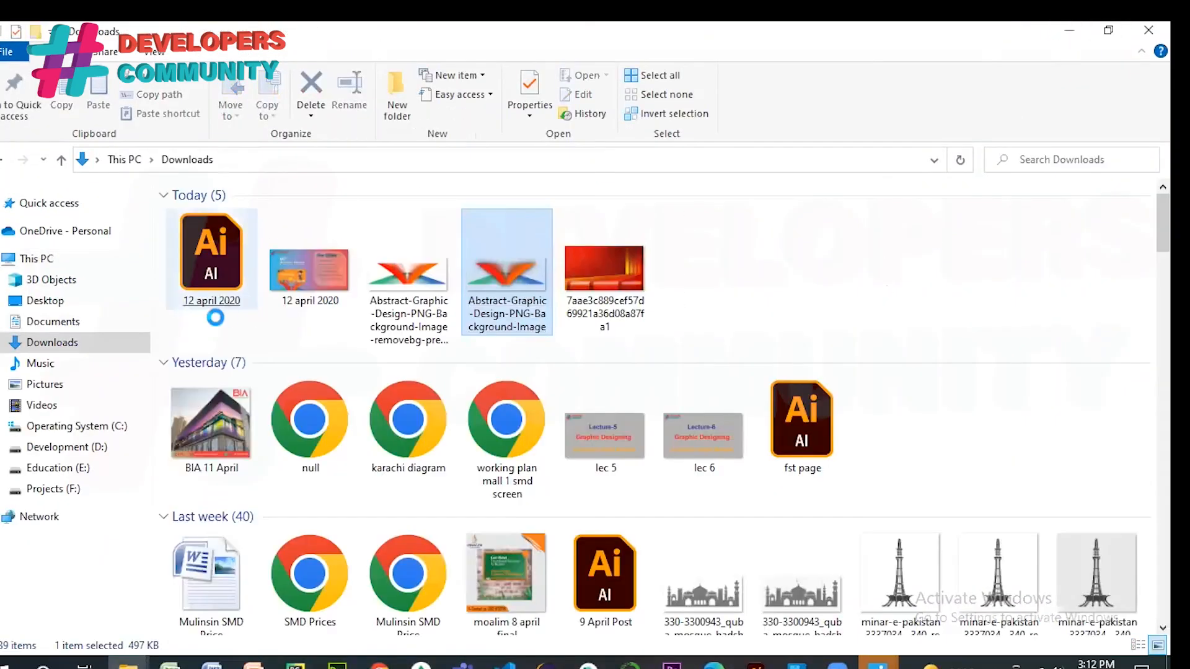
left_click(209, 307)
left_click(278, 282)
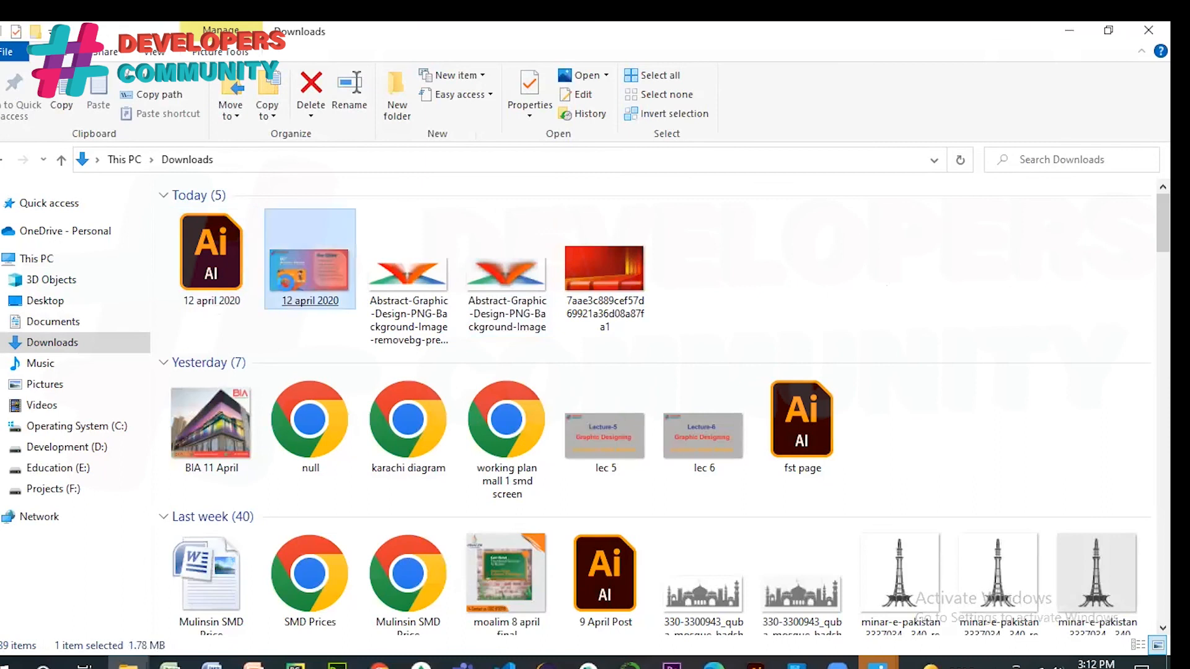
double_click(286, 284)
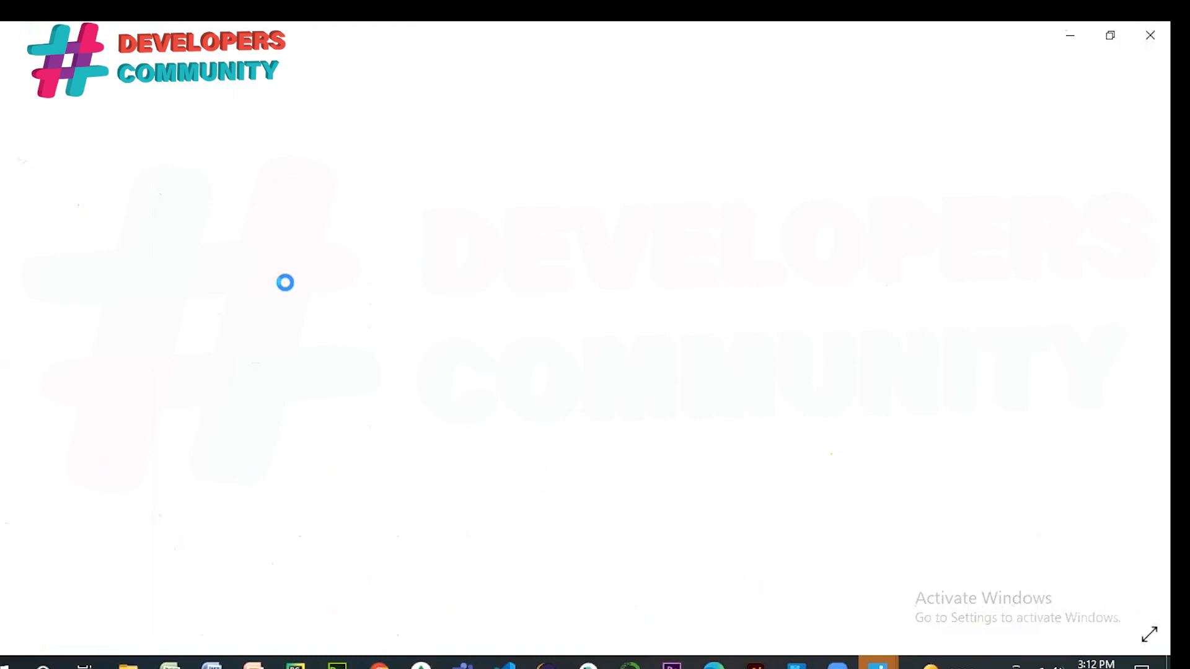